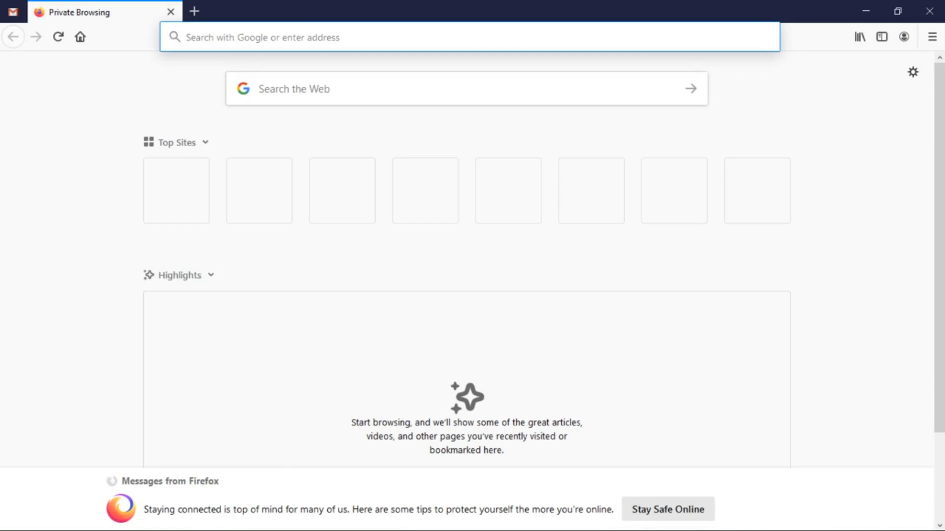
Load vle.umat.edu.gh in Firefox to reach the UMaT-VLE login page.
type("v")
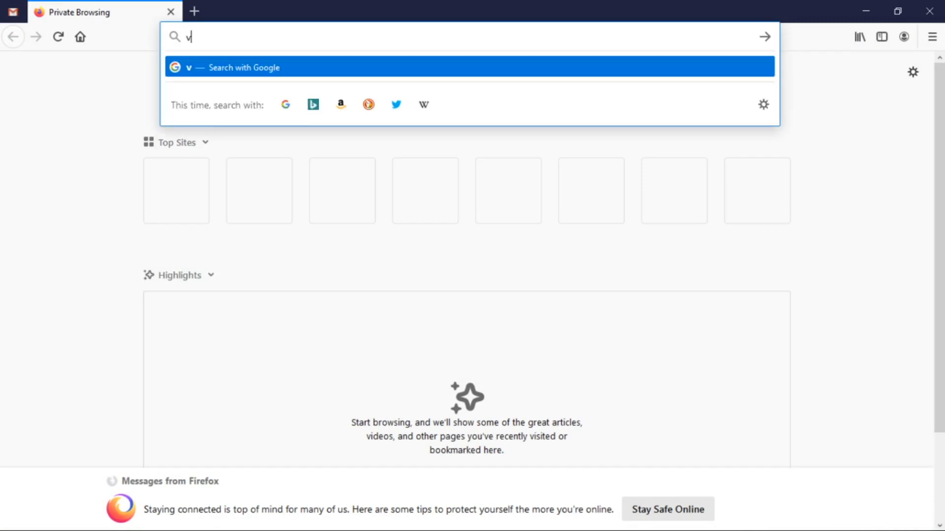
type("le.umat.edu.gh")
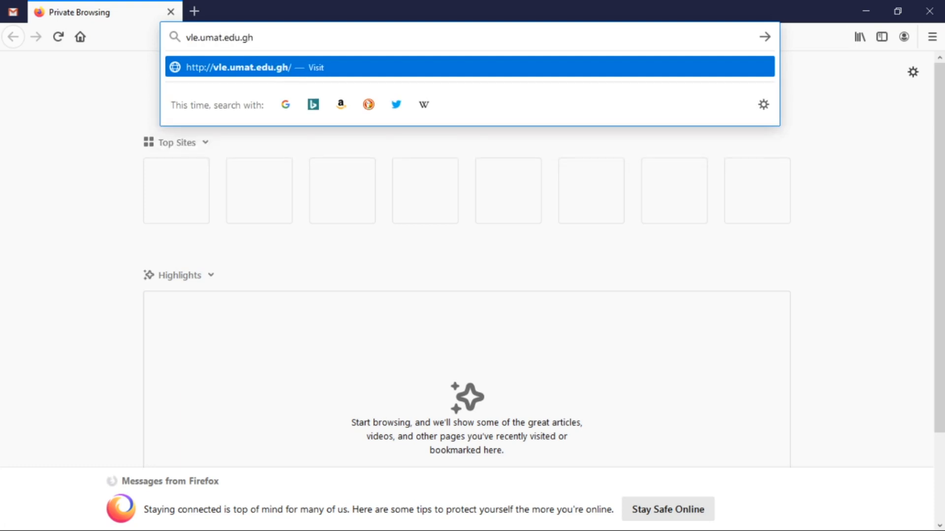
key("Return")
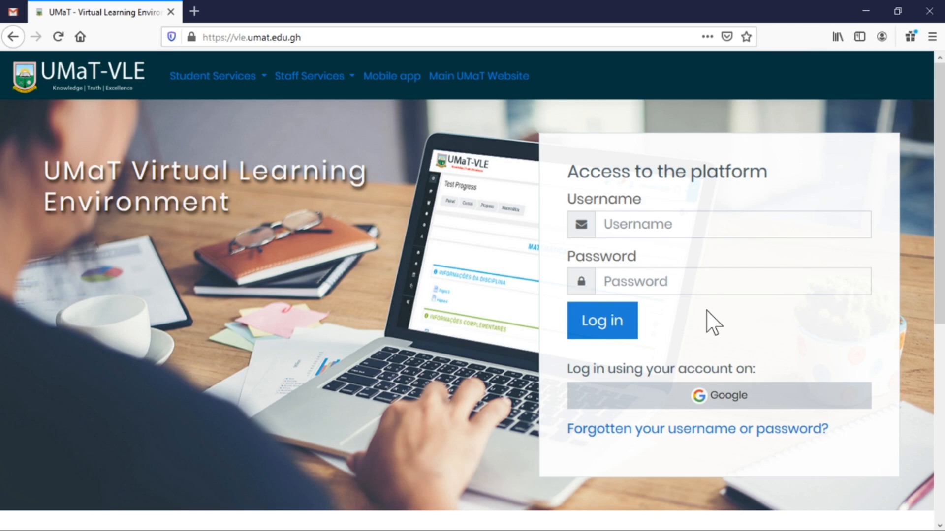
Sign in through Google with the lecturer's e-mail and password, then continue past the account-linking notice.
left_click(726, 401)
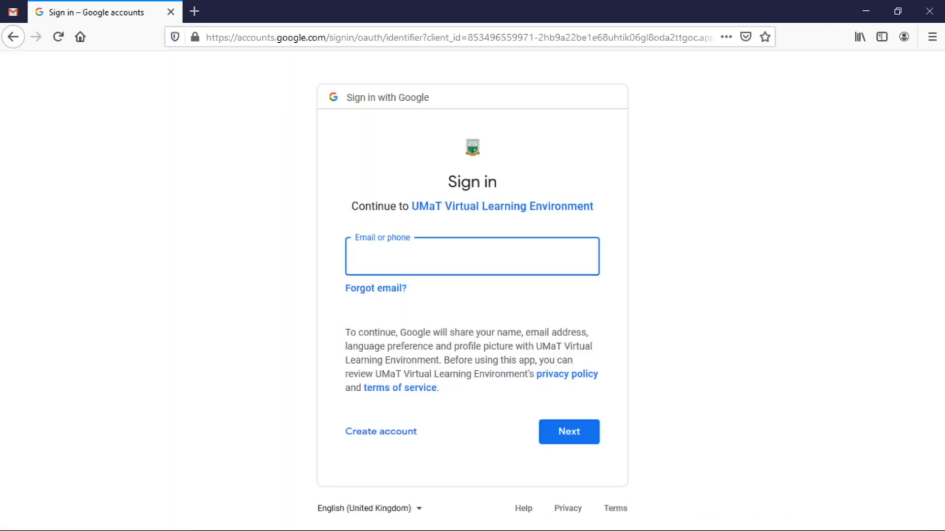
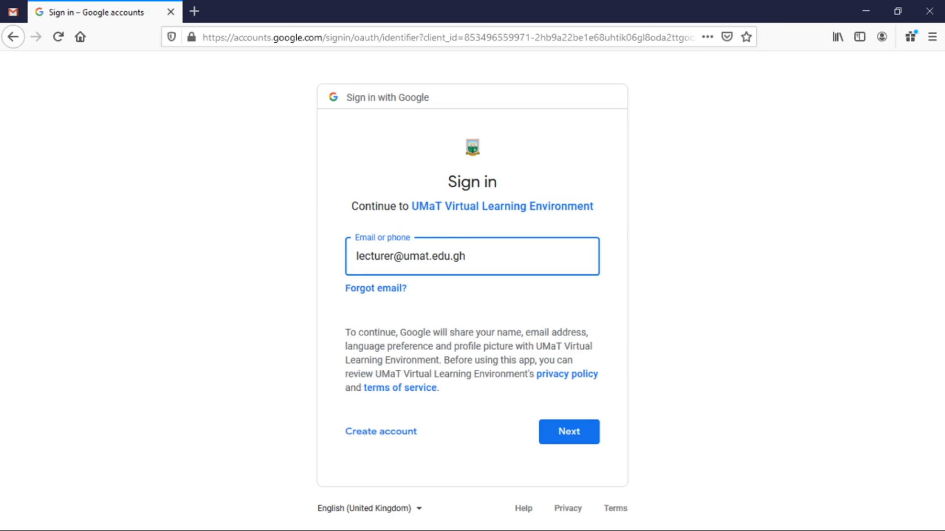
left_click(558, 448)
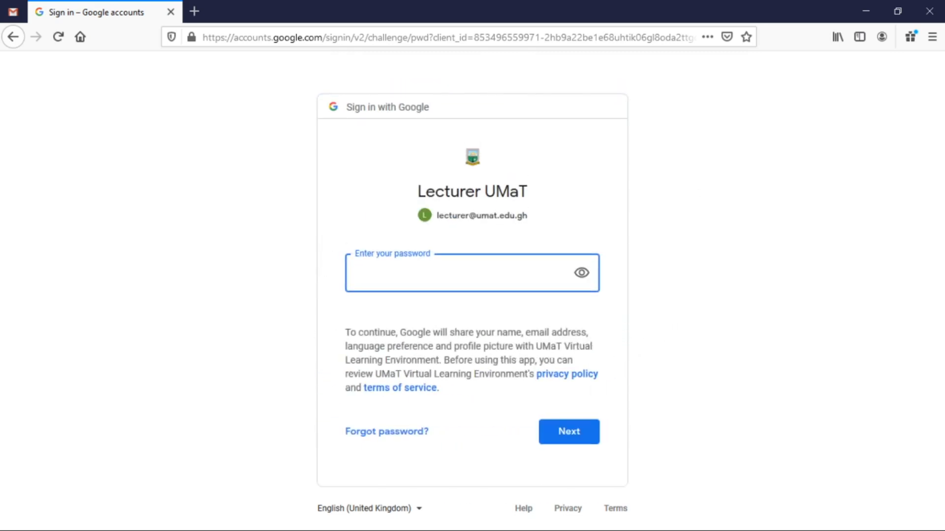
type("••••••••")
left_click(565, 438)
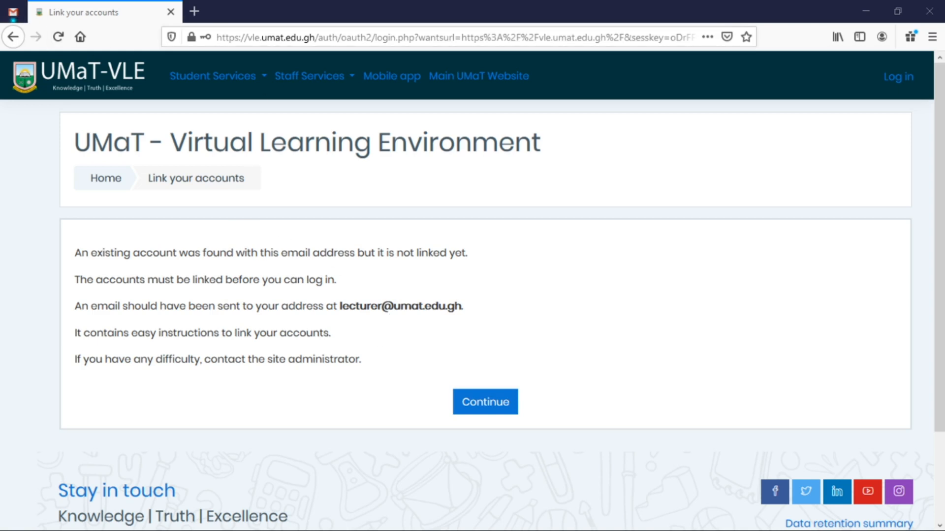
left_click(480, 406)
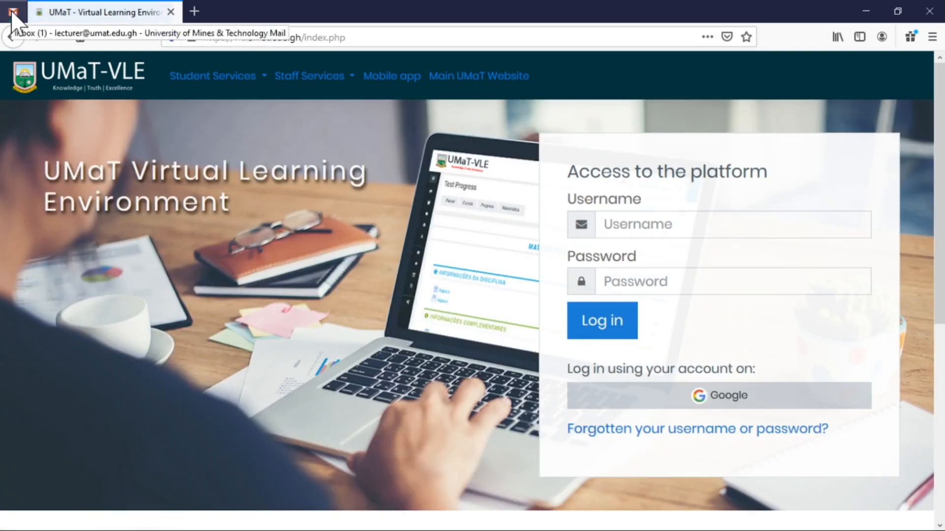
In Gmail, open the UMaT Webmaster 'linked login confirmation' email and follow its confirm-linkedlogin link.
left_click(13, 12)
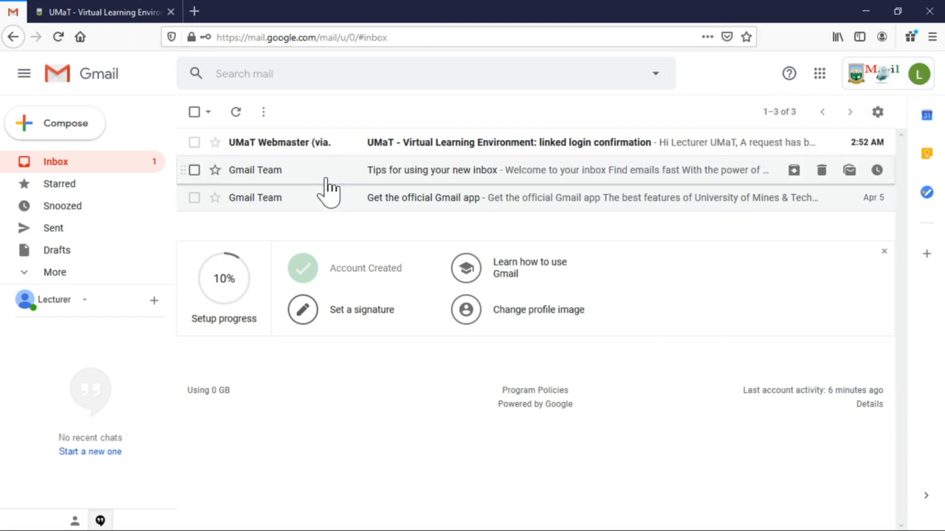
mouse_move(314, 144)
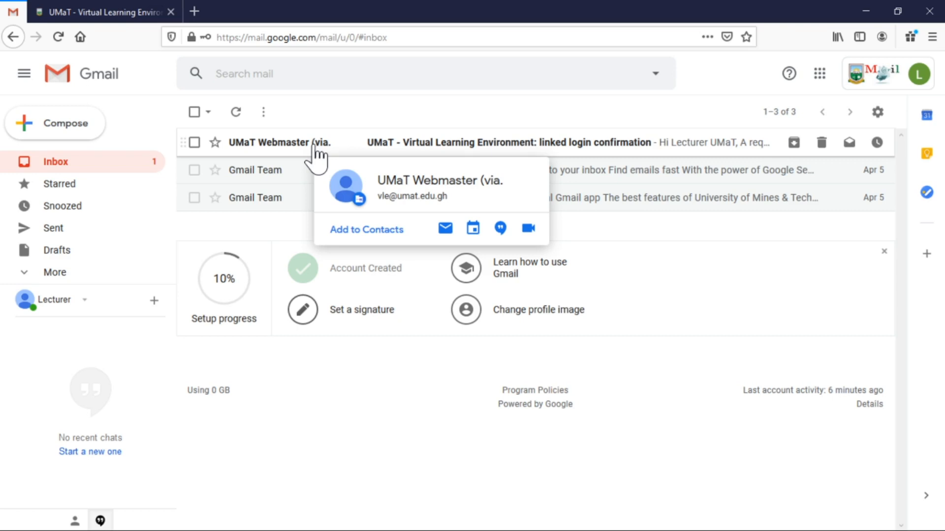
left_click(313, 145)
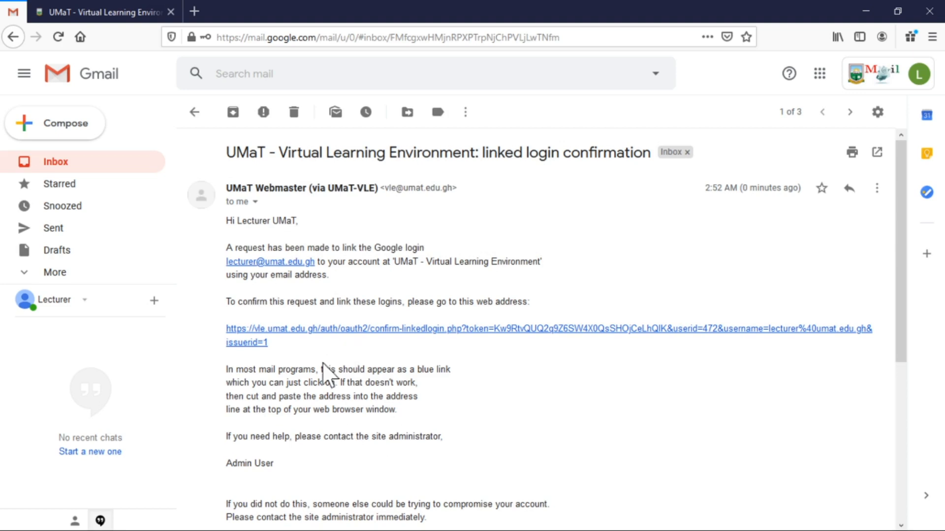
left_click(342, 330)
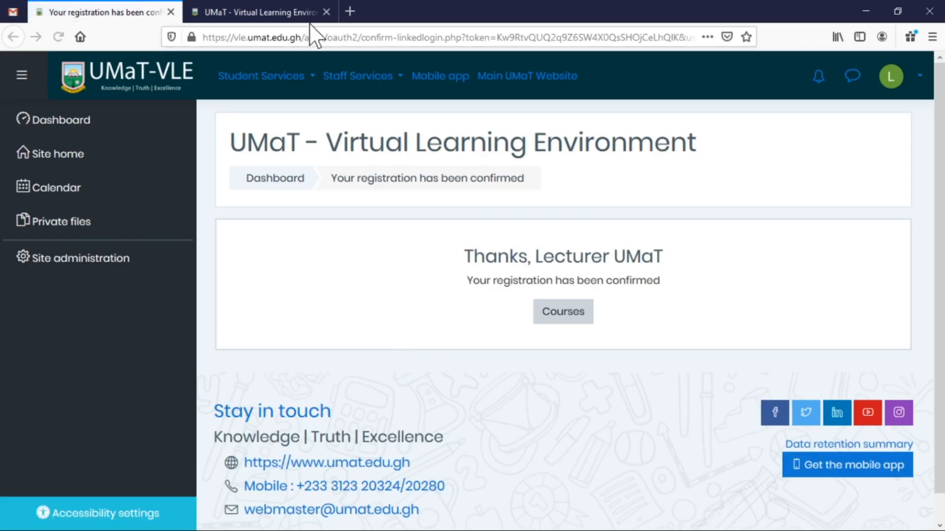
Close the second UMaT-VLE tab, leaving only the registration-confirmed page.
left_click(300, 14)
left_click(327, 12)
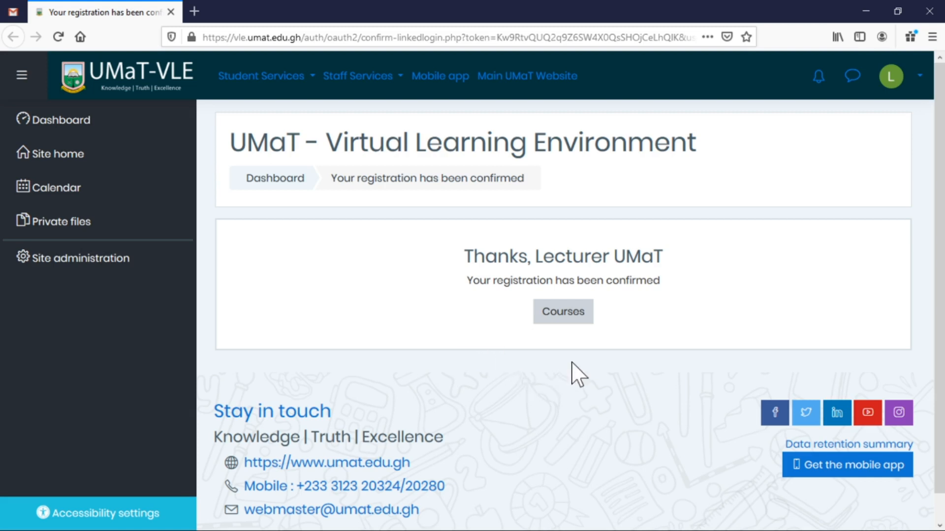
Go to Courses and scroll through the faculty categories, Geomatic Engineering to Management Studies.
left_click(565, 317)
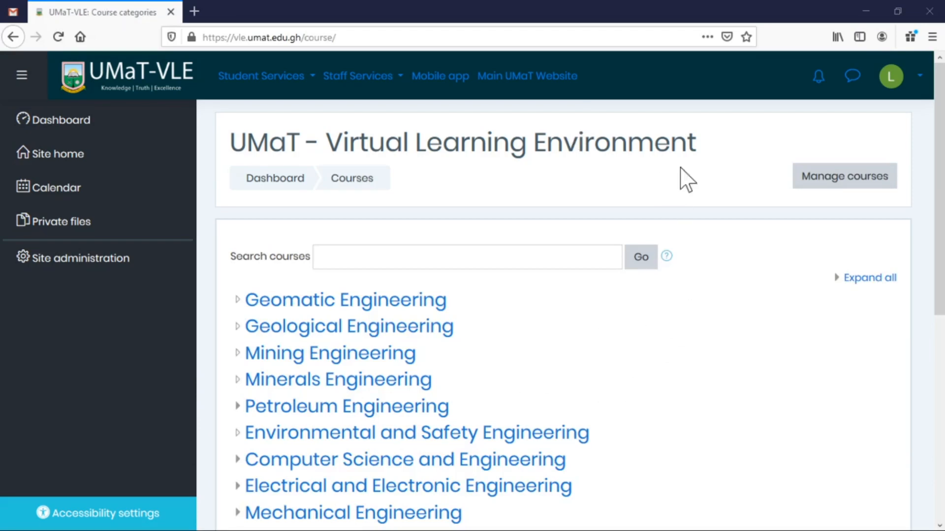
scroll(710, 218, "down", 2)
scroll(707, 219, "down", 6)
scroll(704, 220, "up", 7)
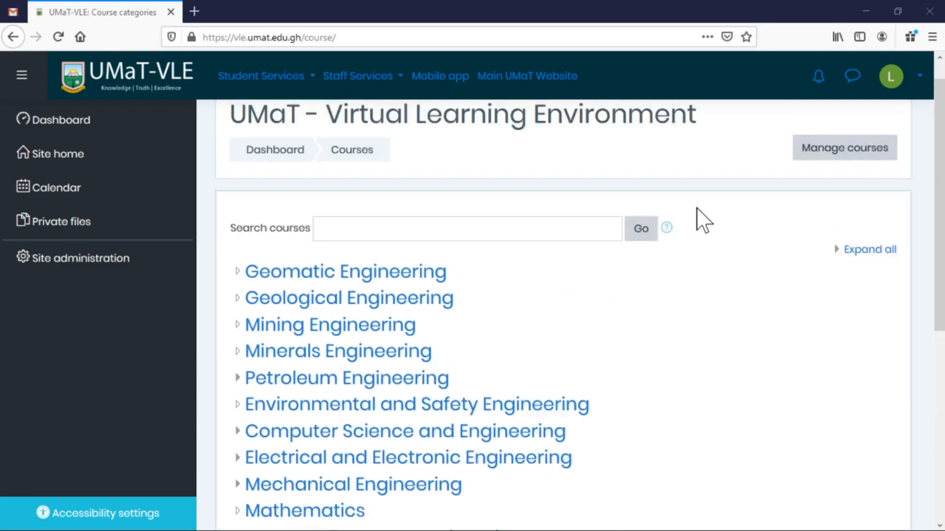
scroll(703, 220, "down", 4)
scroll(703, 220, "down", 1)
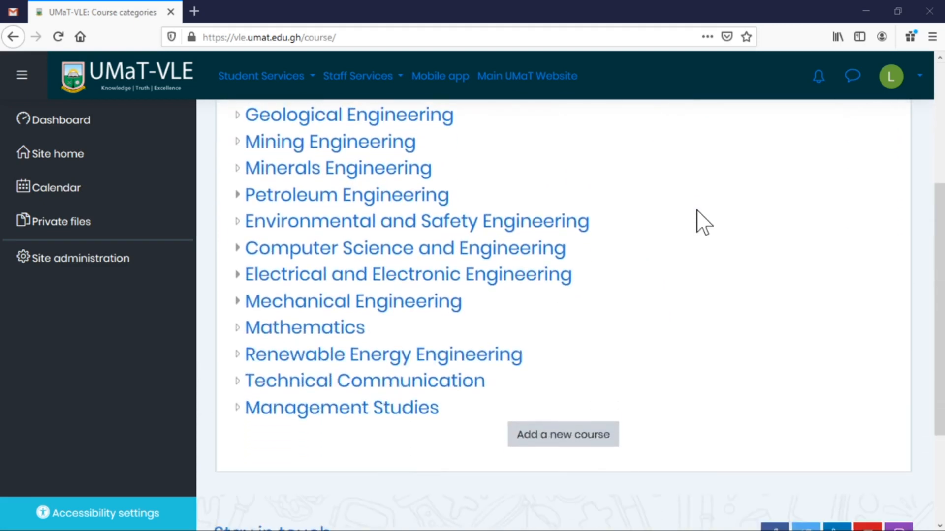
scroll(703, 222, "up", 4)
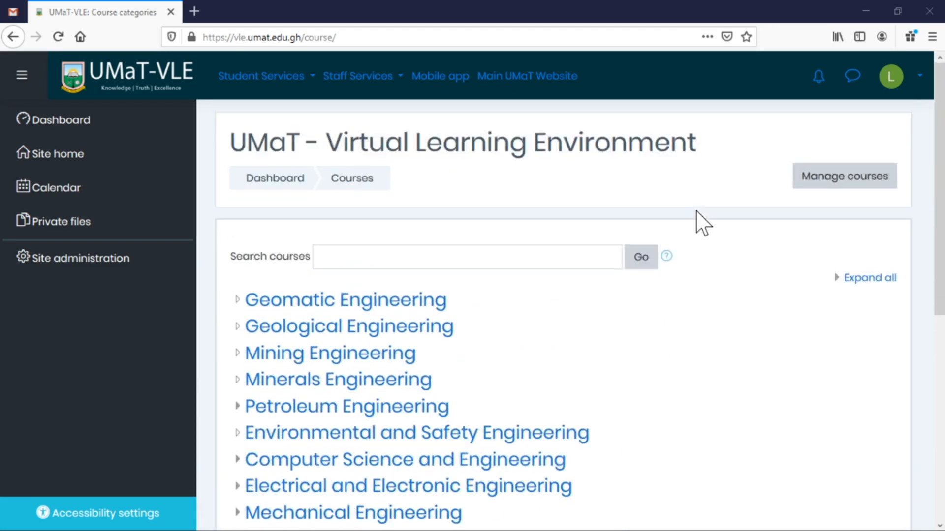
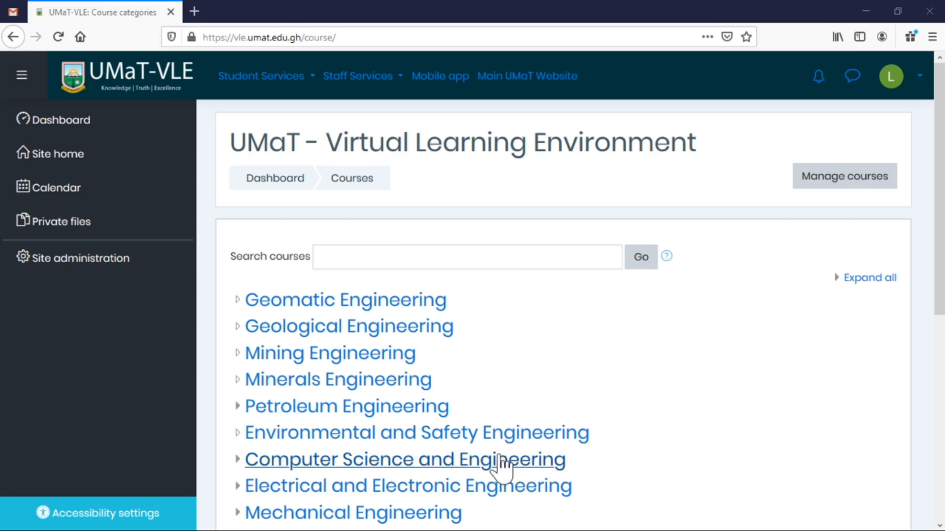
Open the Computer Science and Engineering category's course management and start a new course.
left_click(421, 465)
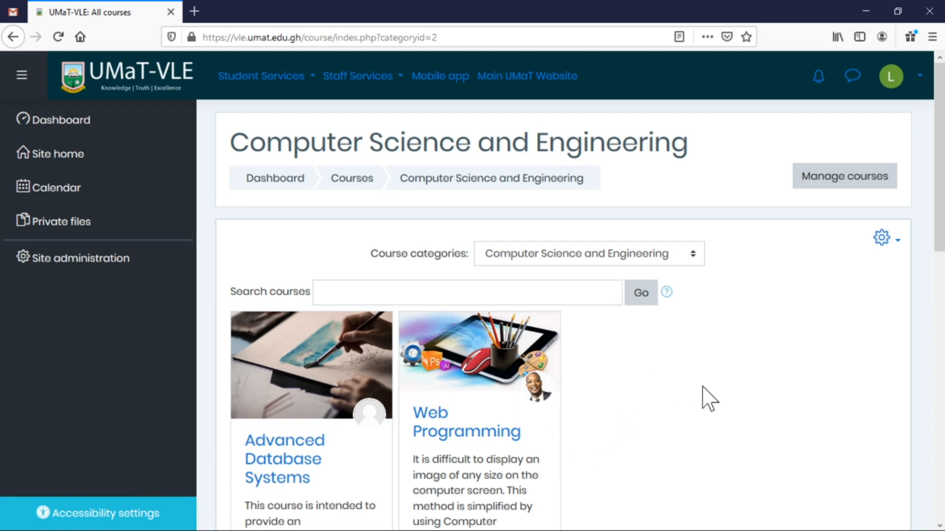
left_click(843, 191)
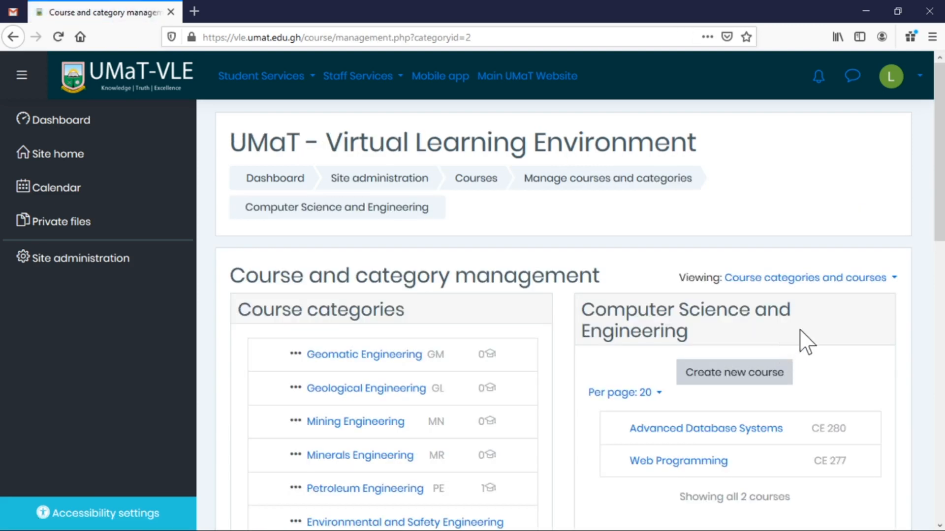
scroll(806, 340, "down", 5)
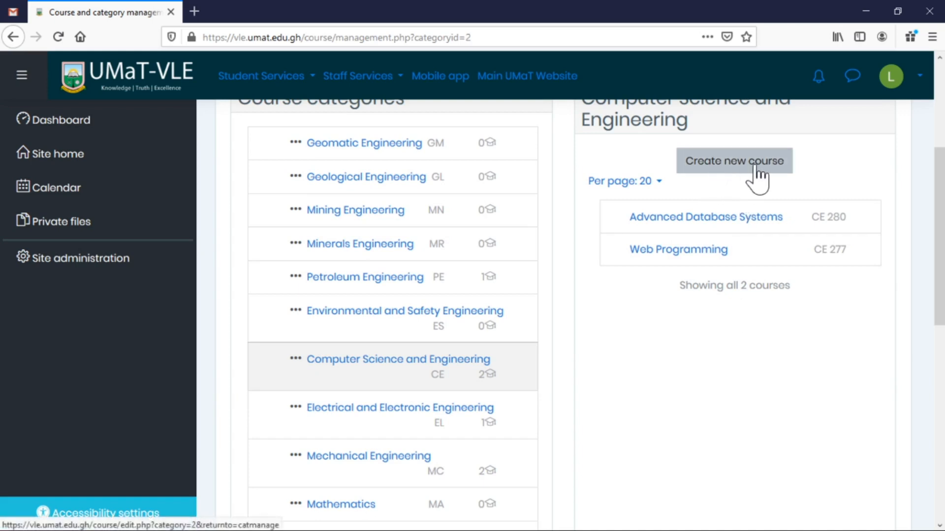
left_click(722, 164)
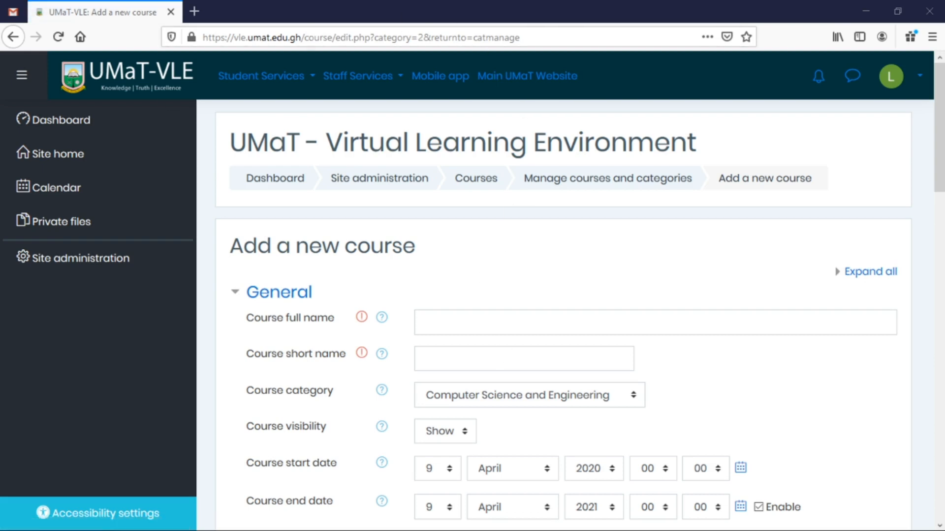
Enter 'Computer Graphics' as the course full name and 'CE 273' as the short name.
left_click(424, 322)
scroll(484, 267, "down", 3)
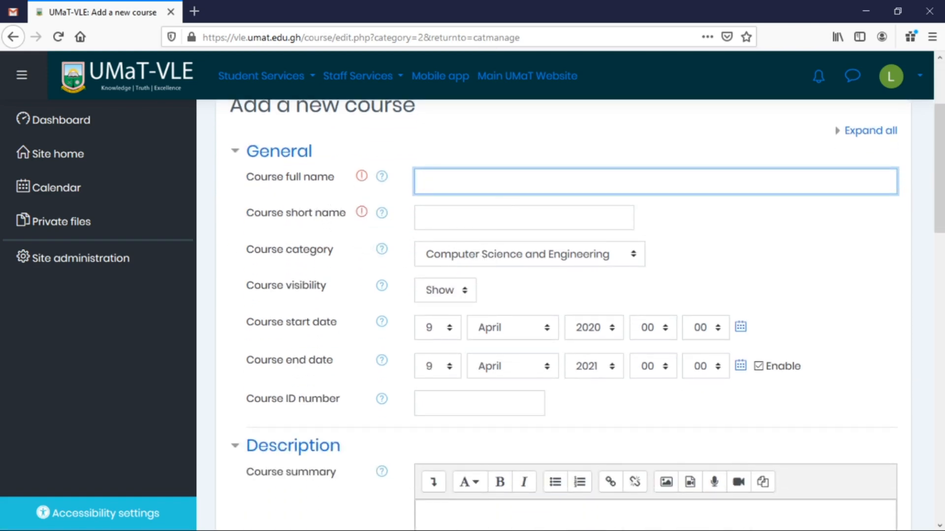
type("Computer Gra")
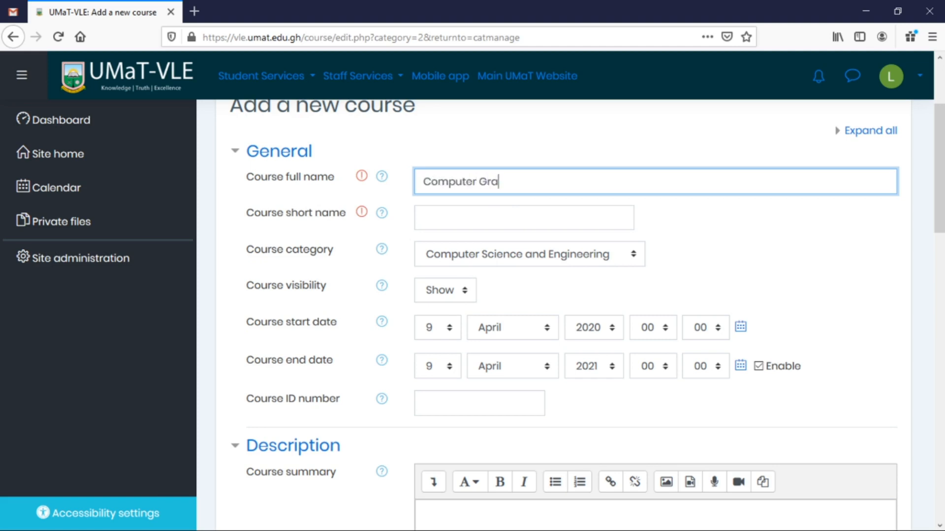
type("phics")
key("Tab")
key("Tab")
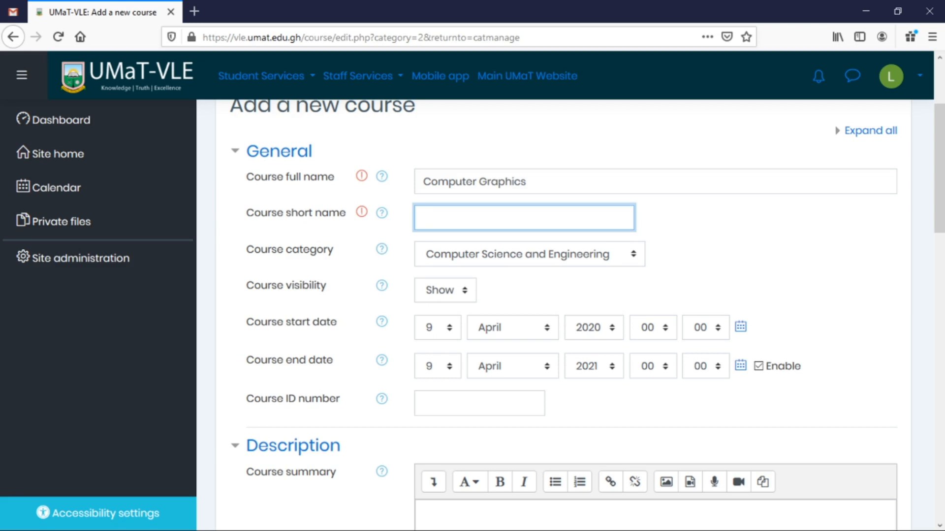
type("CE 273")
Keep Computer Science and Engineering as the category and leave the course visible.
left_click(635, 258)
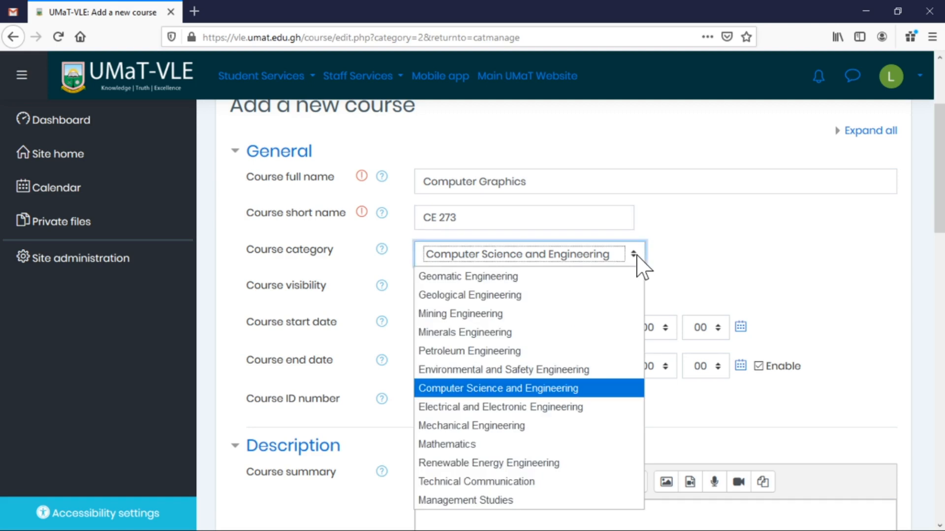
left_click(694, 266)
scroll(626, 295, "down", 3)
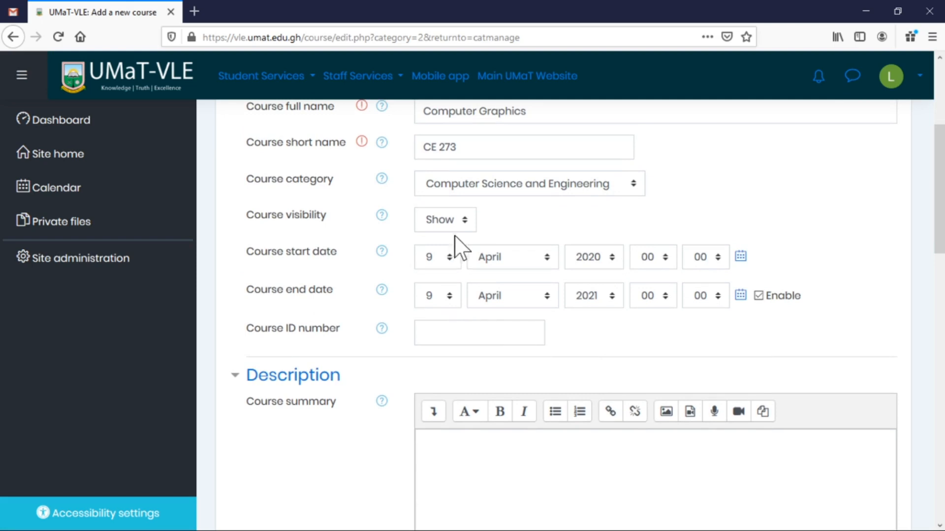
left_click(465, 222)
left_click(548, 213)
Set the course end date to 30 May 2020.
left_click(450, 296)
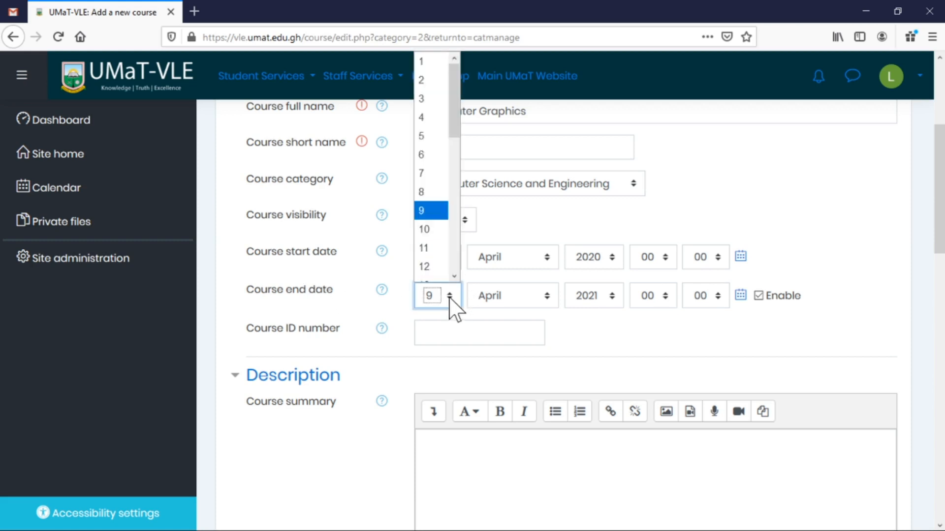
scroll(457, 266, "down", 6)
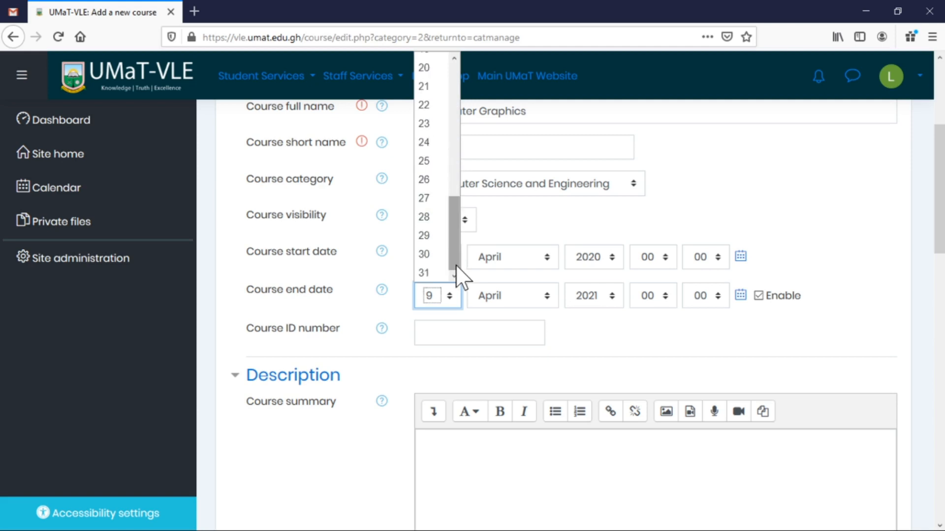
left_click(433, 254)
left_click(541, 309)
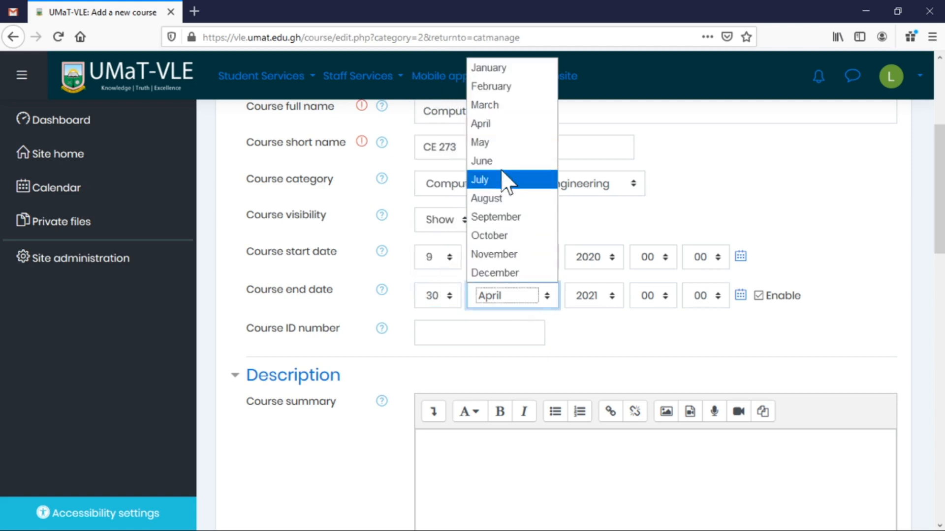
left_click(506, 143)
left_click(612, 295)
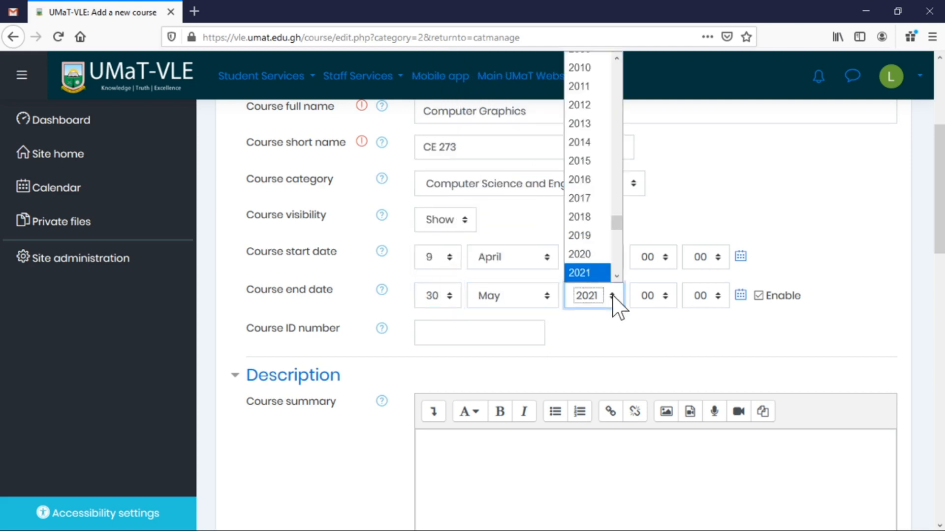
left_click(605, 257)
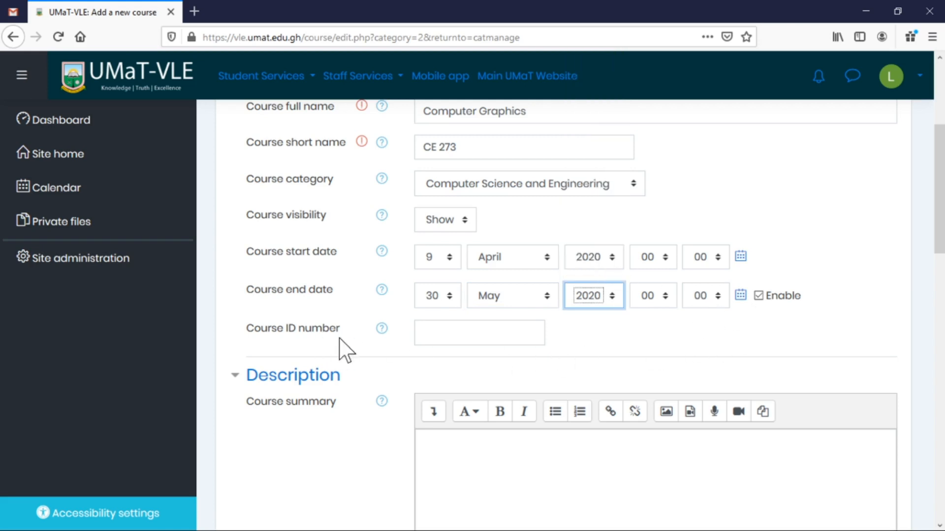
Copy the short name CE 273 into the Course ID number field.
left_click_drag(358, 331, 403, 338)
left_click(425, 333)
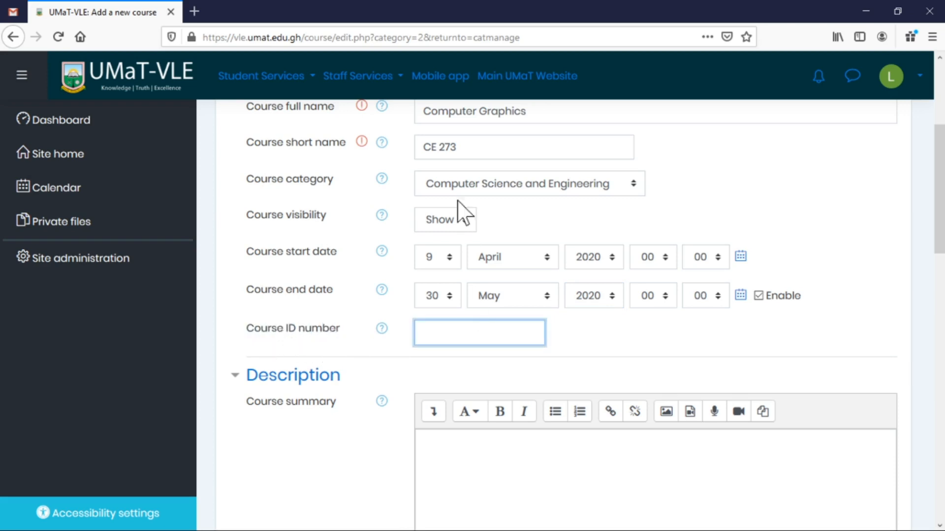
left_click_drag(457, 147, 390, 169)
key("ctrl+c")
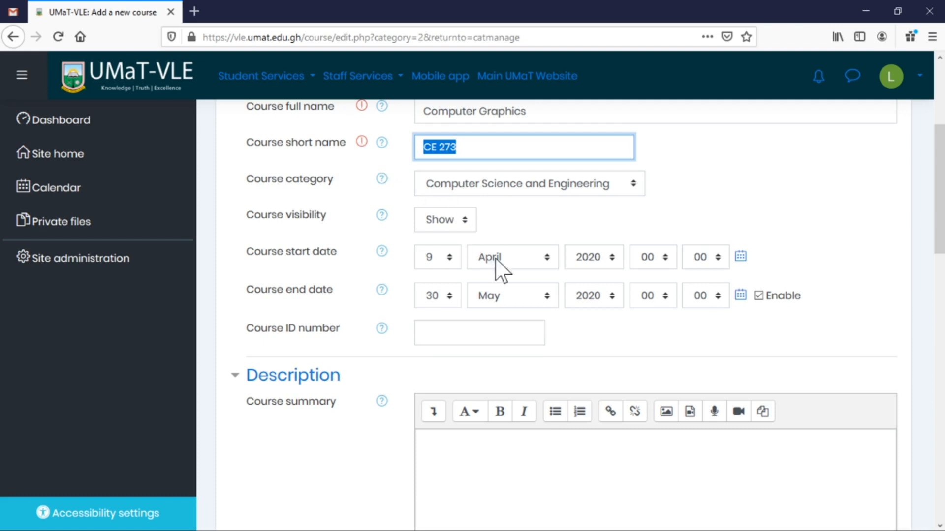
left_click(487, 333)
key("ctrl+v")
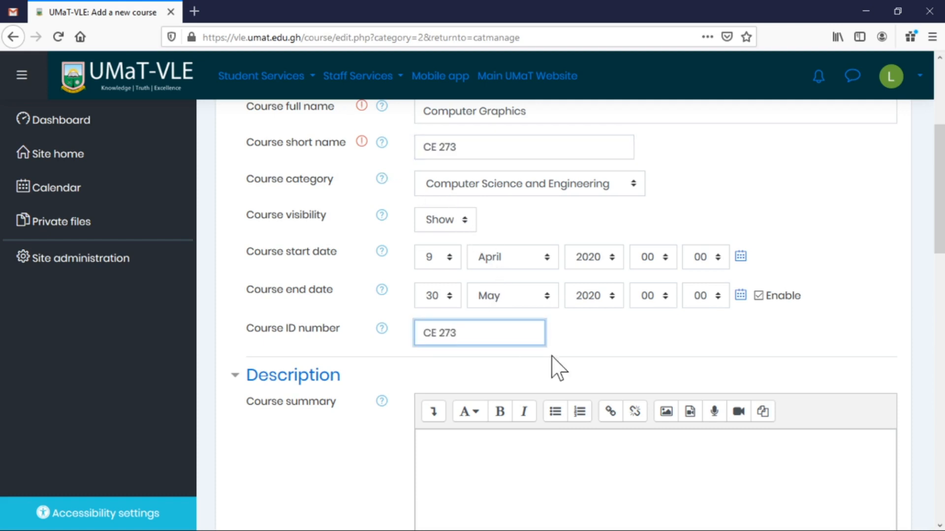
left_click(568, 369)
scroll(624, 364, "down", 3)
left_click(621, 366)
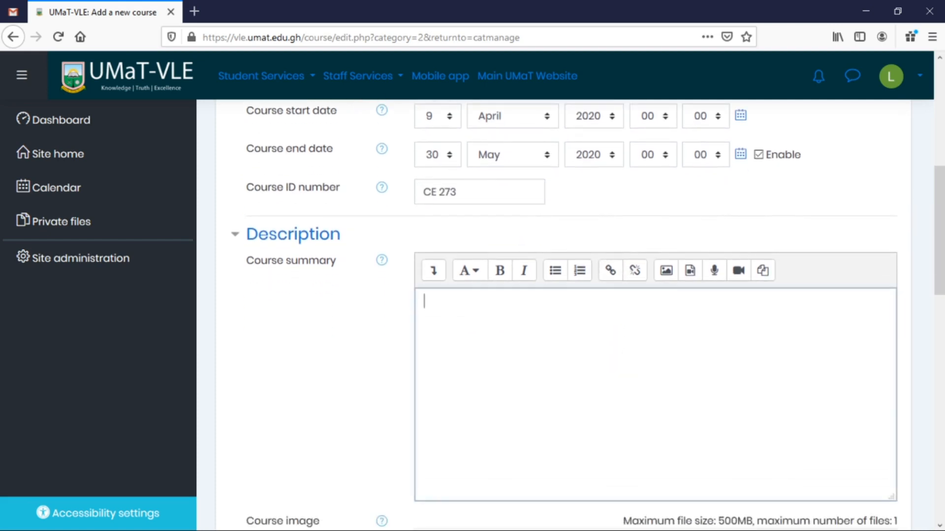
Paste the computer graphics description from another window into the course summary.
key("alt+Tab")
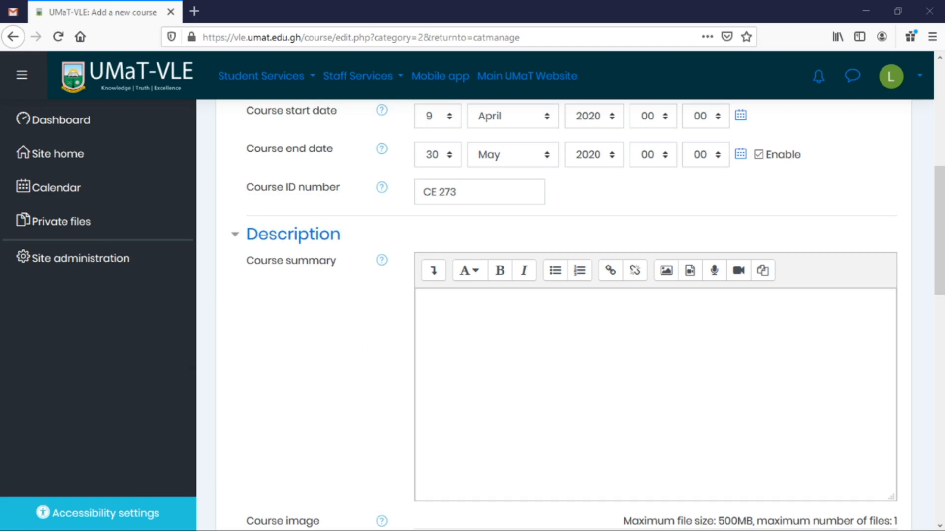
key("alt+Tab")
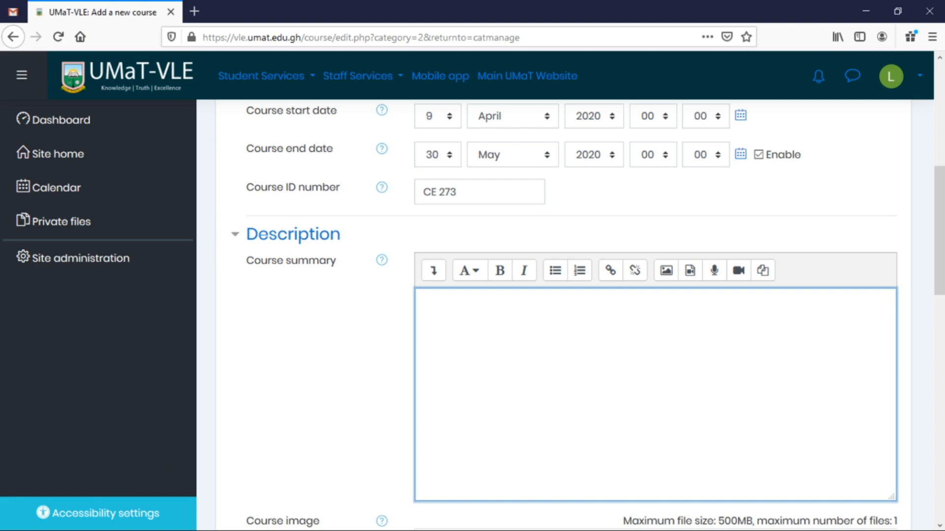
scroll(570, 315, "down", 2)
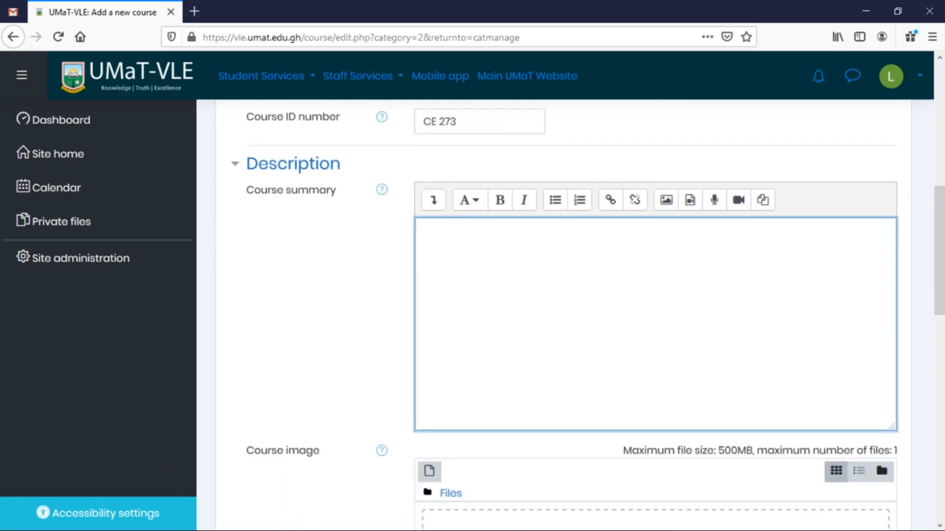
scroll(612, 380, "down", 2)
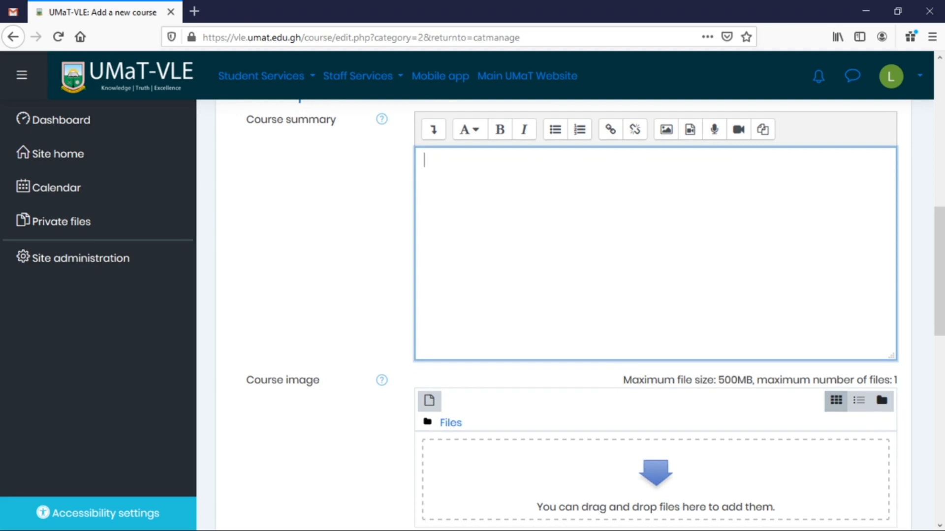
key("alt+Tab")
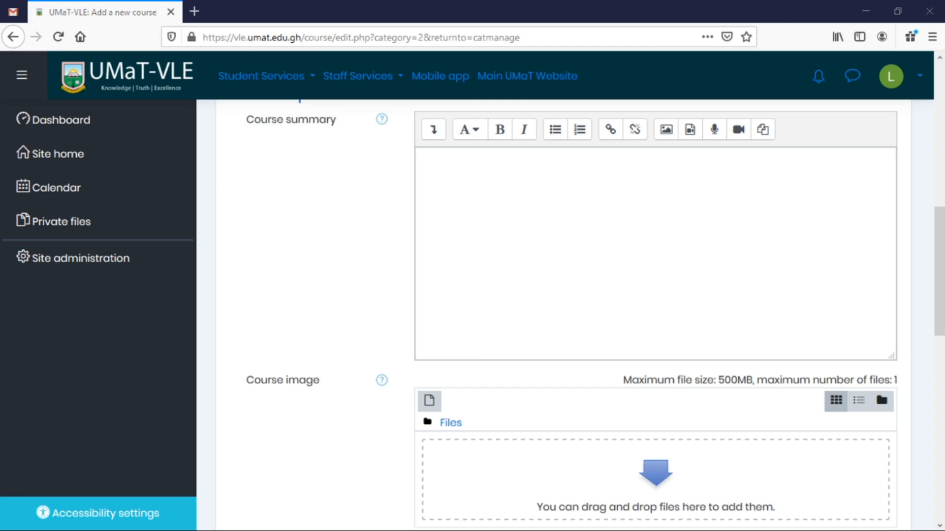
key("alt+Tab")
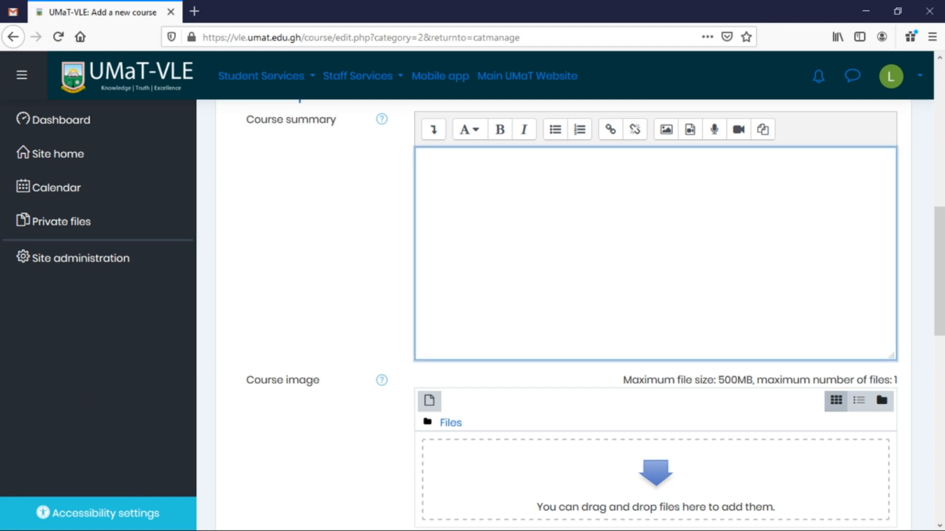
type("Edit course settings It is difficult to display an image of any size on the computer screen. This method is simplified by using Computer graphics. Graphics on the computer are produced by using various algorithms and techniques. This tutorial describes how a rich visual experience is provided to the user by explaining how all these processed by the computer.")
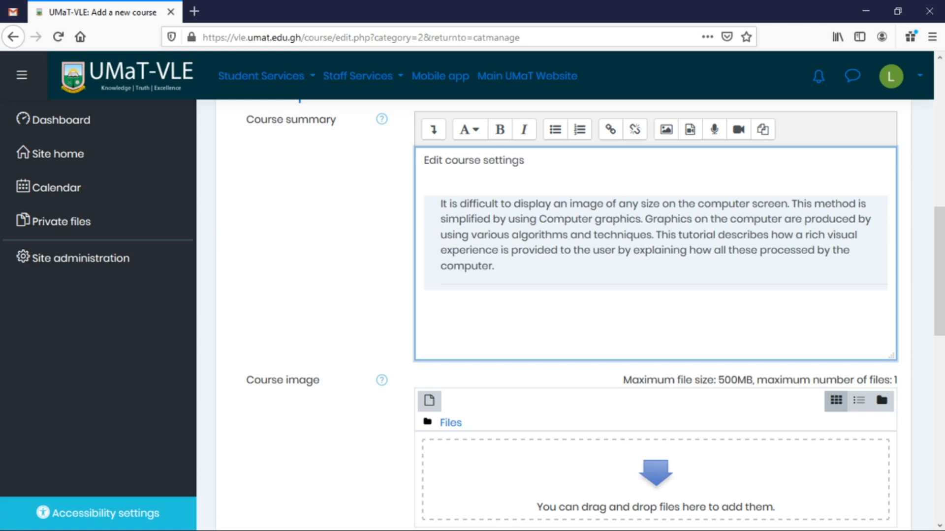
key("alt+Tab")
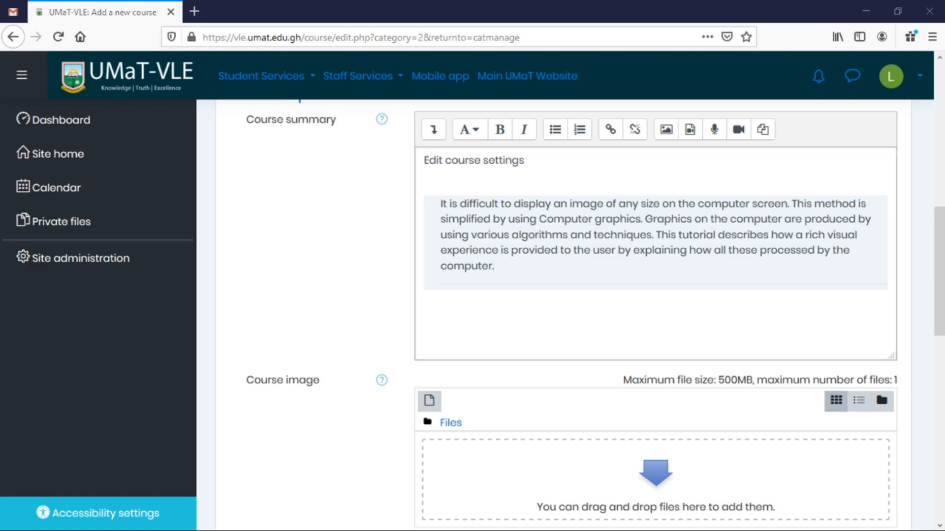
left_click(553, 219)
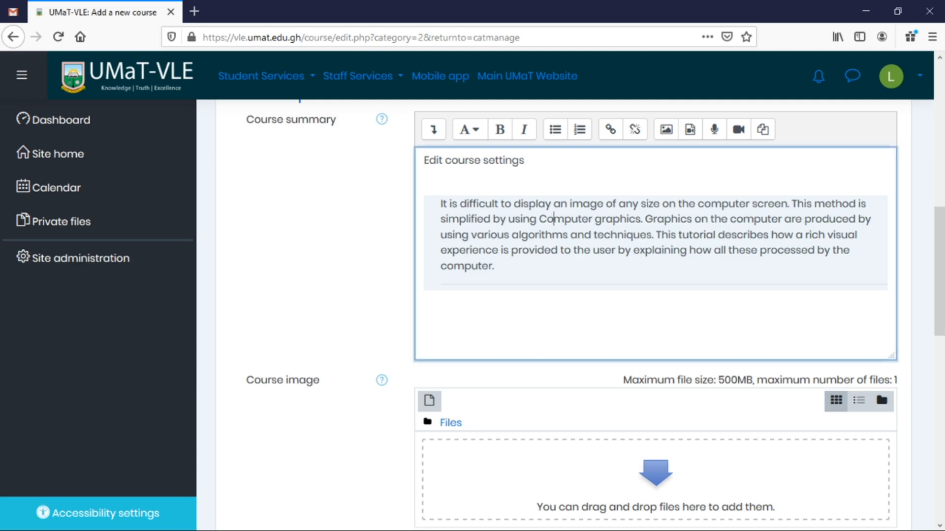
Re-paste the summary below 'Edit course settings', then clear the summary entirely.
key("ctrl+a")
key("ctrl+c")
key("BackSpace")
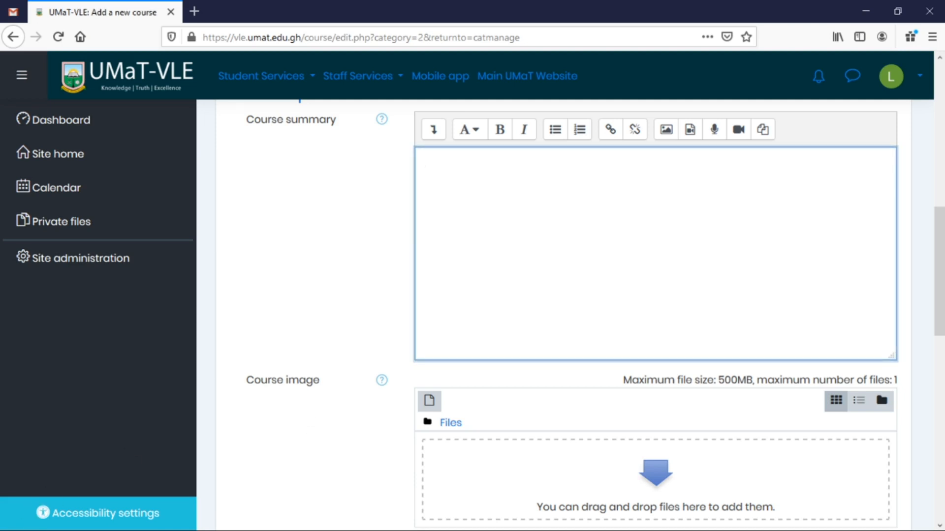
key("ctrl+v")
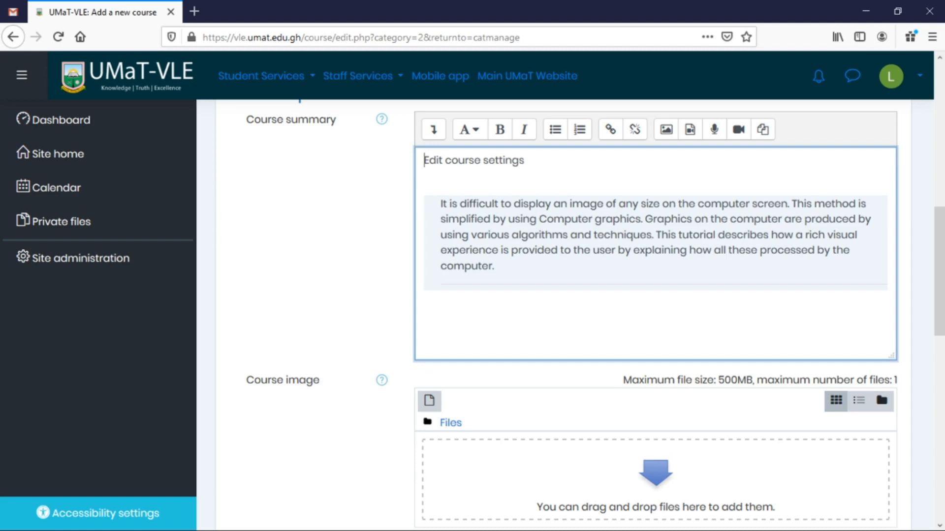
key("Return")
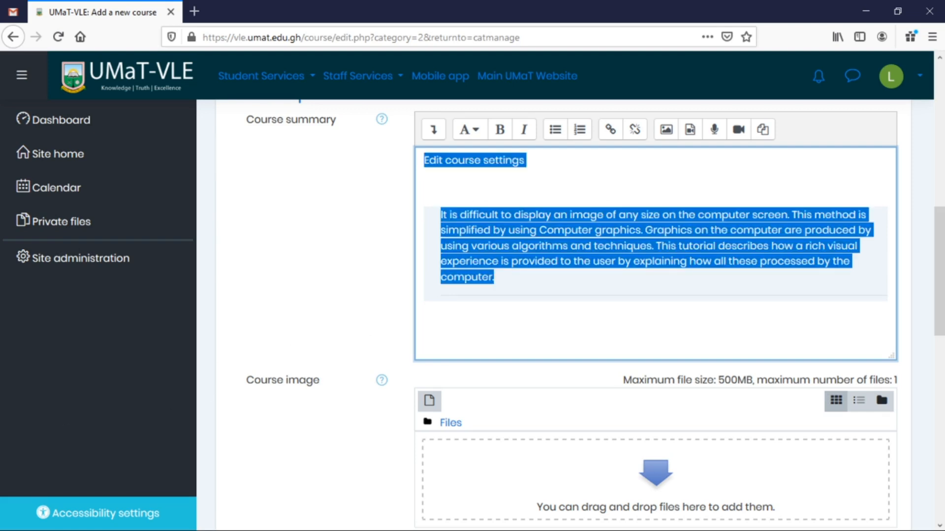
left_click(491, 277)
left_click_drag(491, 277, 440, 215)
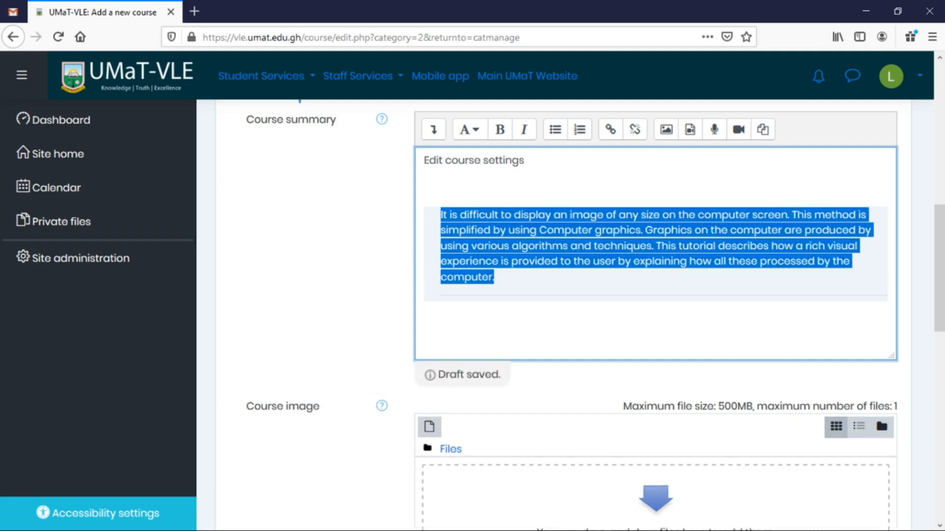
left_click(424, 309)
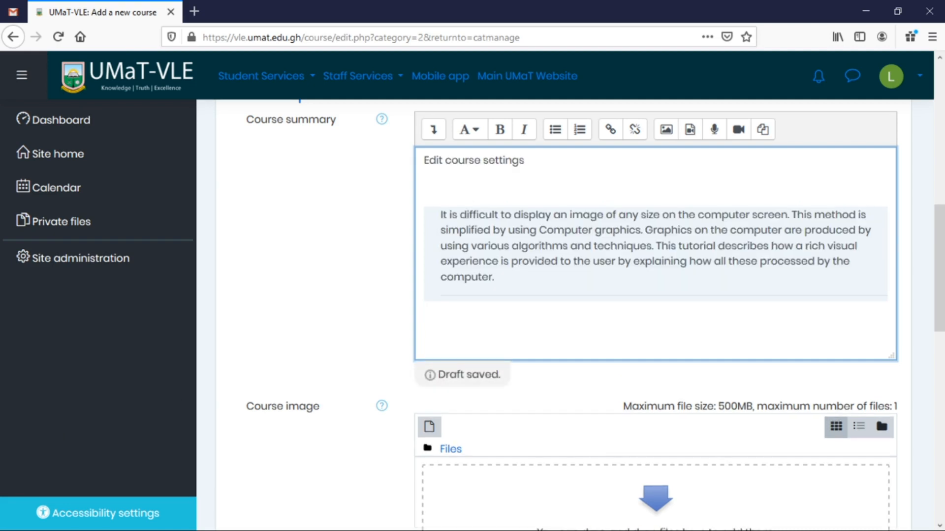
key("ctrl+a")
key("ctrl+c")
key("Delete")
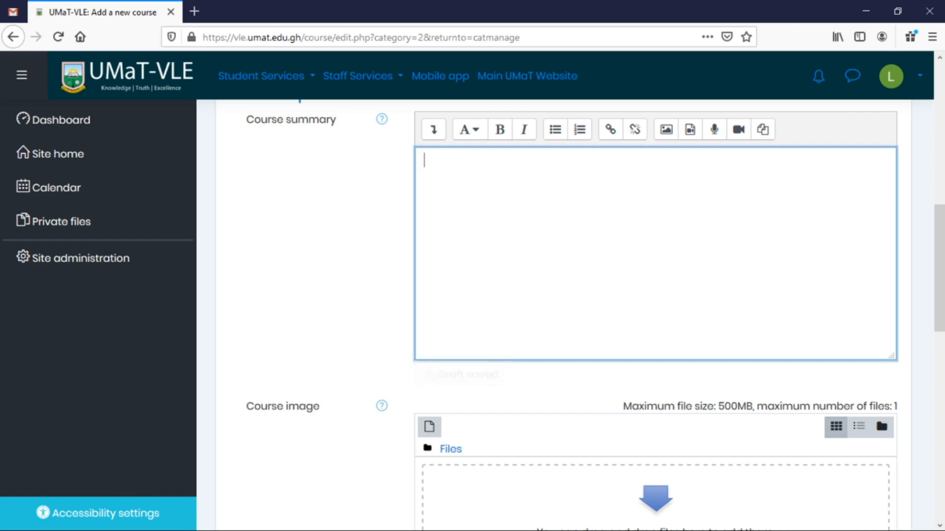
Paste the copied computer graphics paragraph into the emptied course summary.
key("alt+Tab")
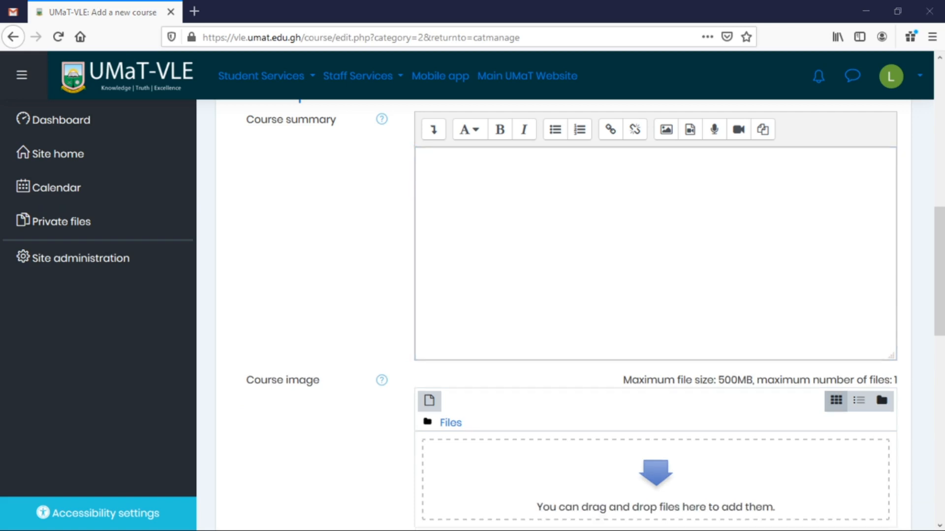
key("alt+Tab")
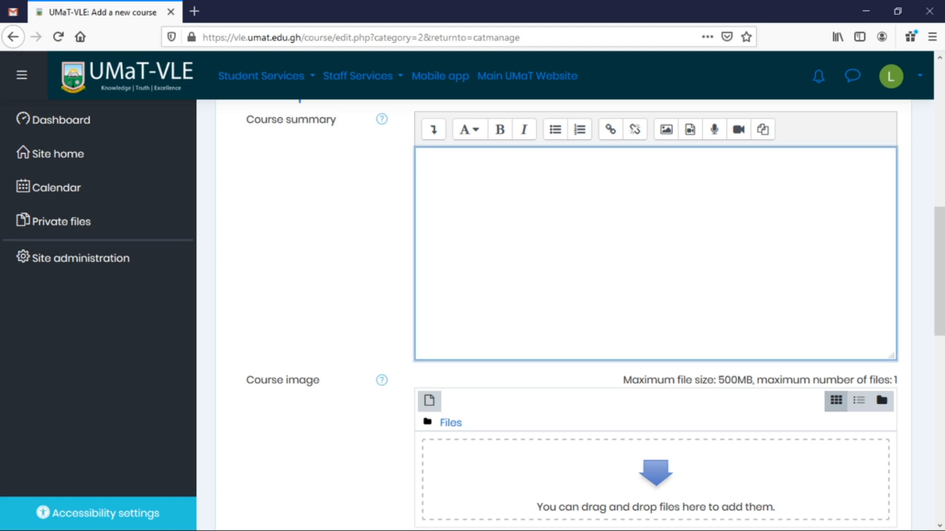
key("ctrl+v")
double_click(464, 161)
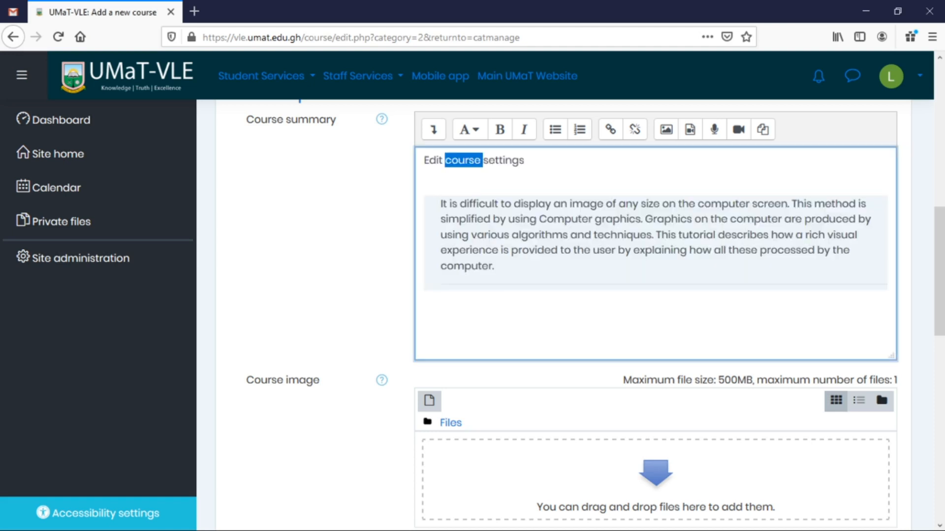
left_click(482, 160)
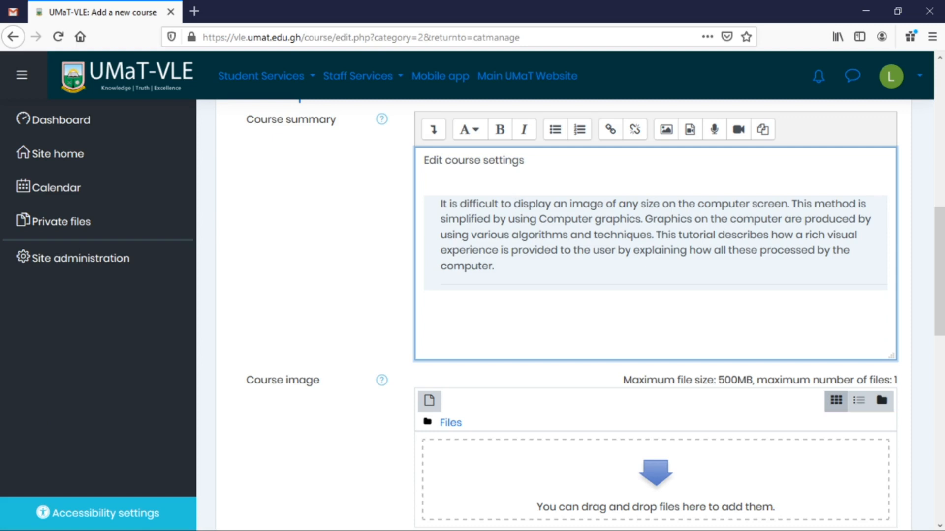
key("alt+Tab")
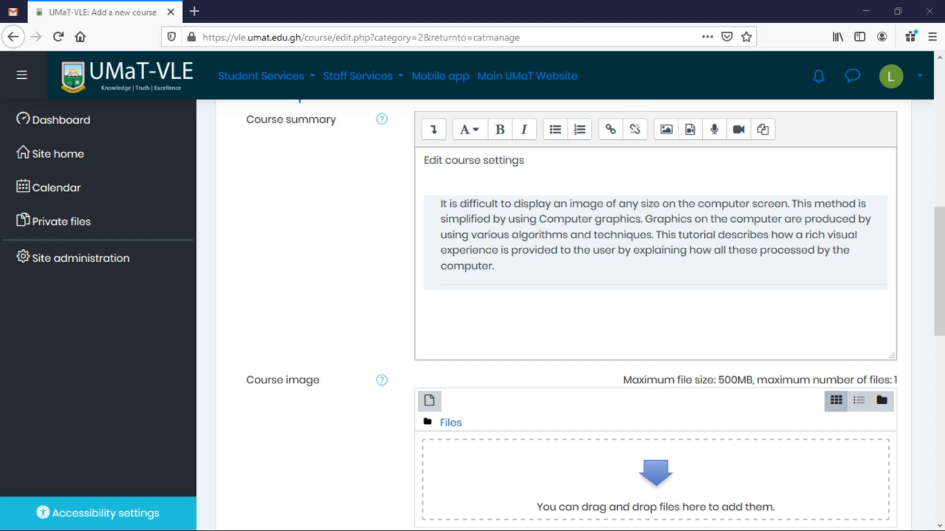
left_click(451, 203)
left_click(435, 130)
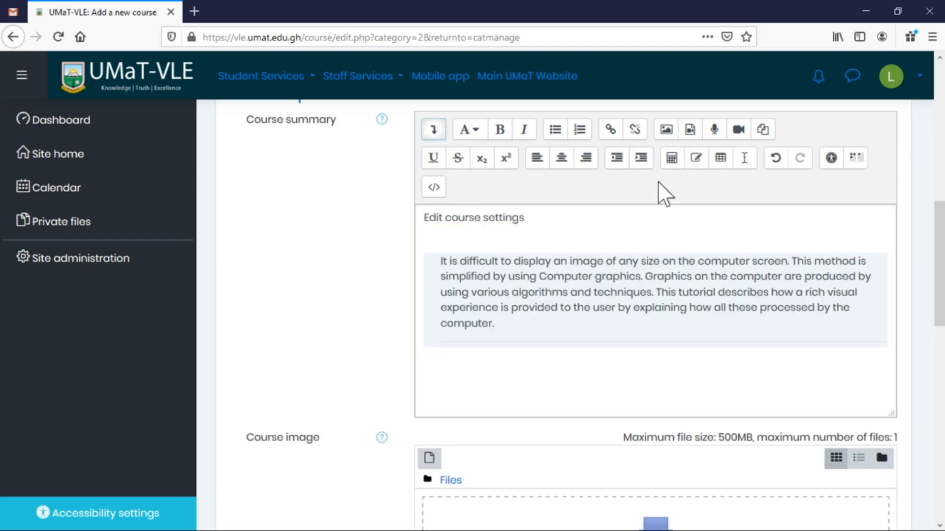
Trim the summary's HTML to just the paragraph, then open the course image file picker.
left_click(434, 188)
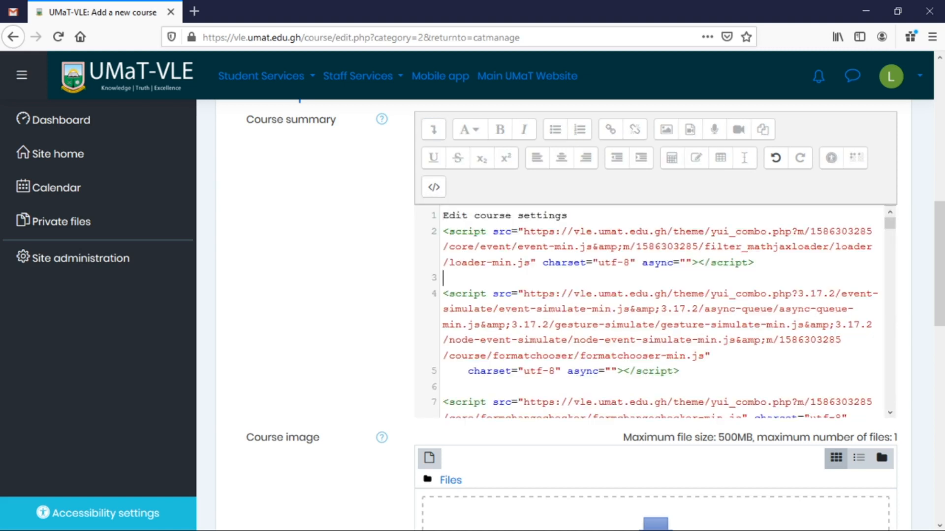
left_click(433, 187)
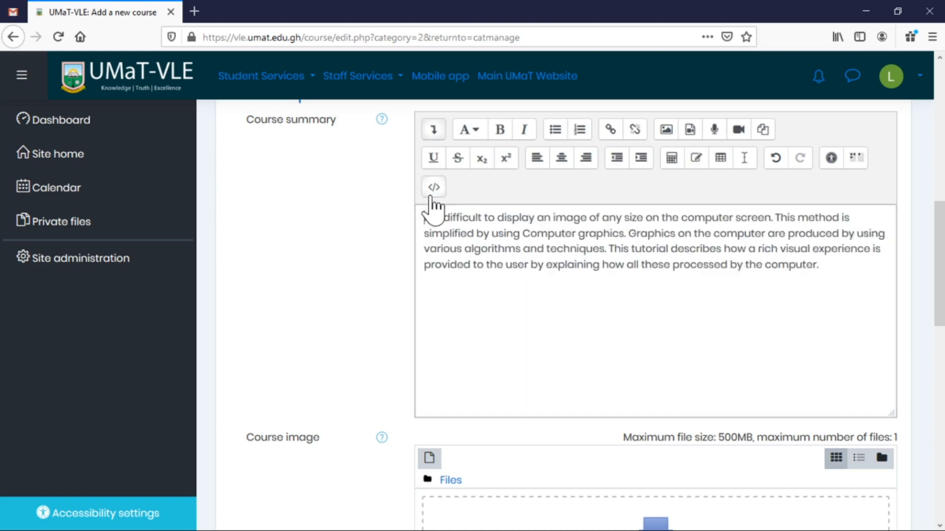
scroll(555, 265, "down", 3)
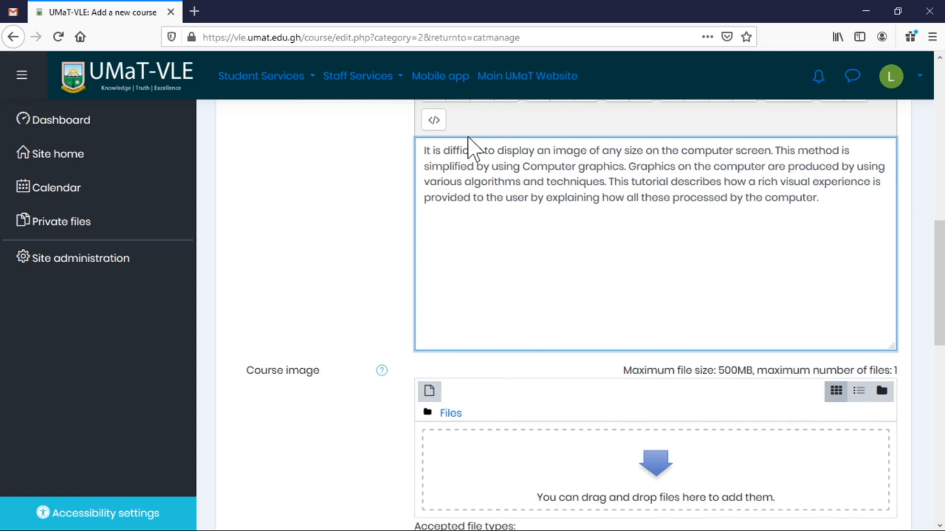
left_click(433, 123)
left_click(436, 123)
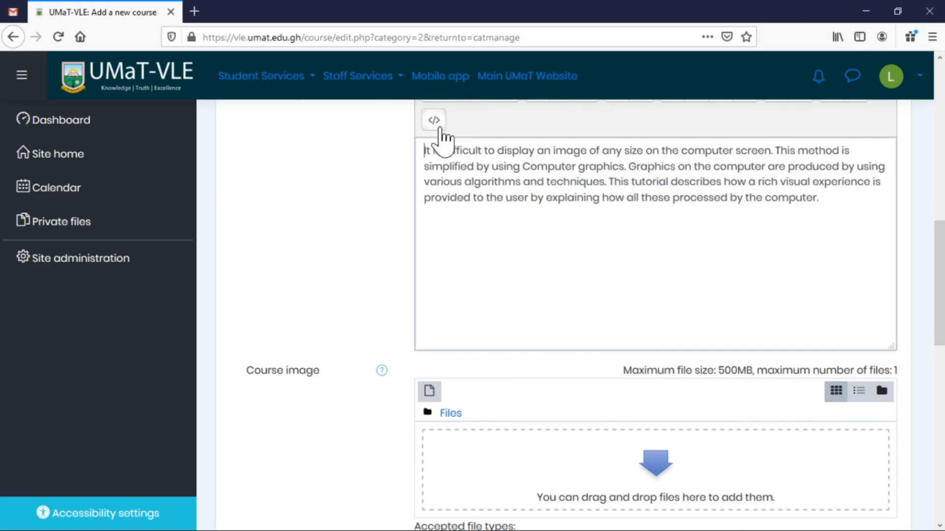
scroll(527, 232, "down", 6)
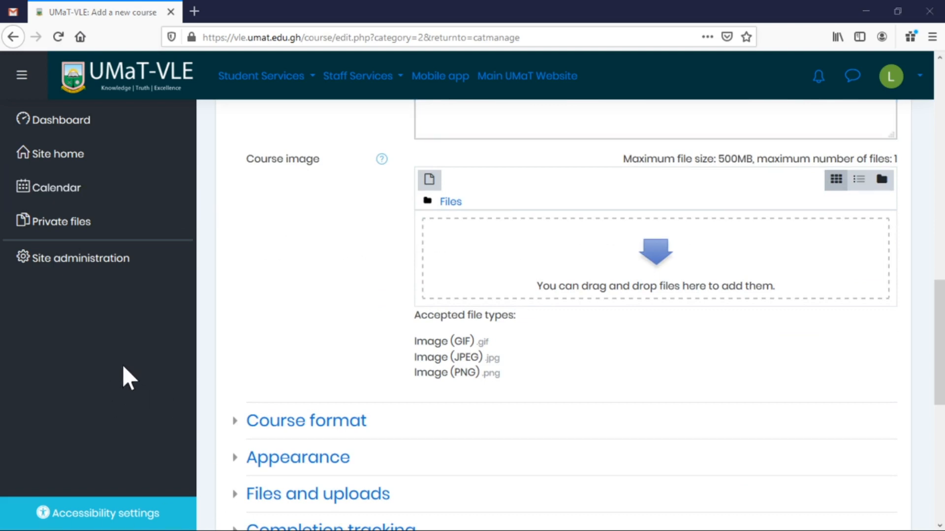
left_click(571, 263)
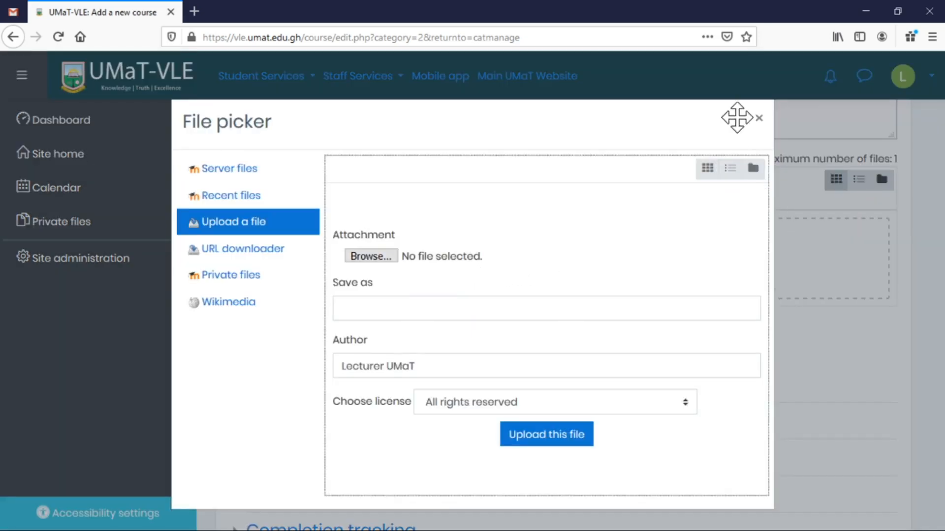
Upload CG-Intro.jpg from the computer as the course image.
left_click(759, 118)
left_click(536, 250)
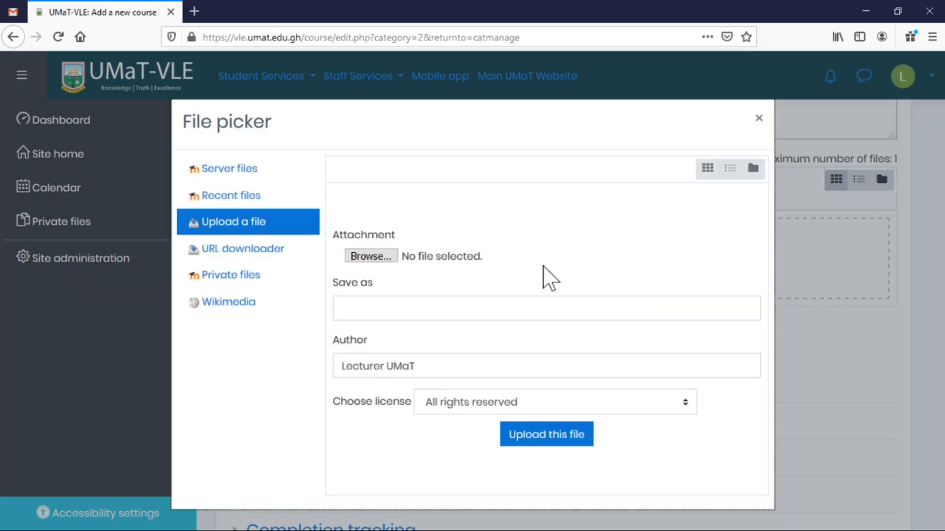
left_click(370, 256)
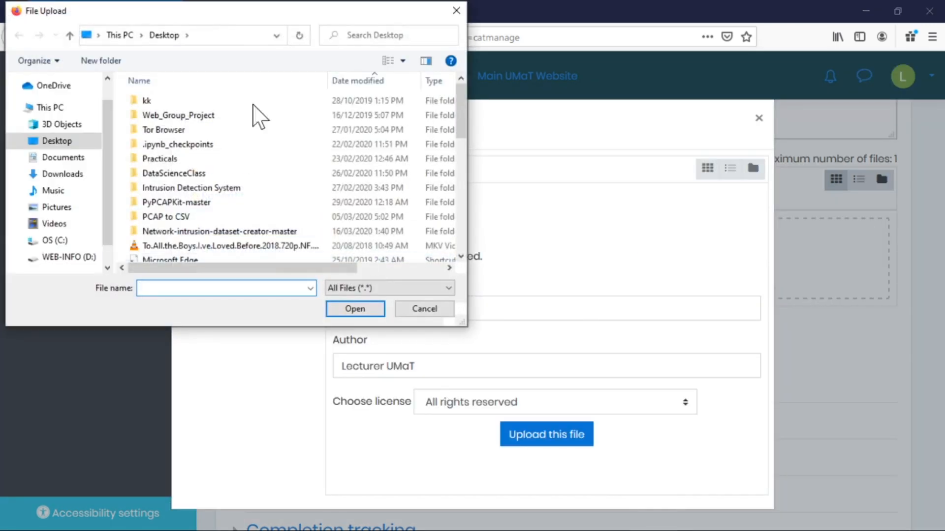
left_click_drag(240, 13, 0, 165)
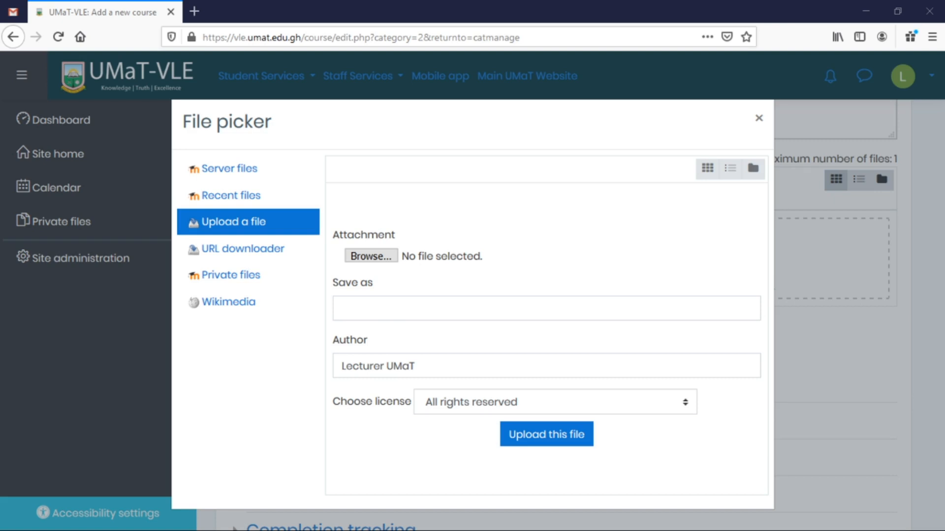
left_click_drag(0, 510, 376, 262)
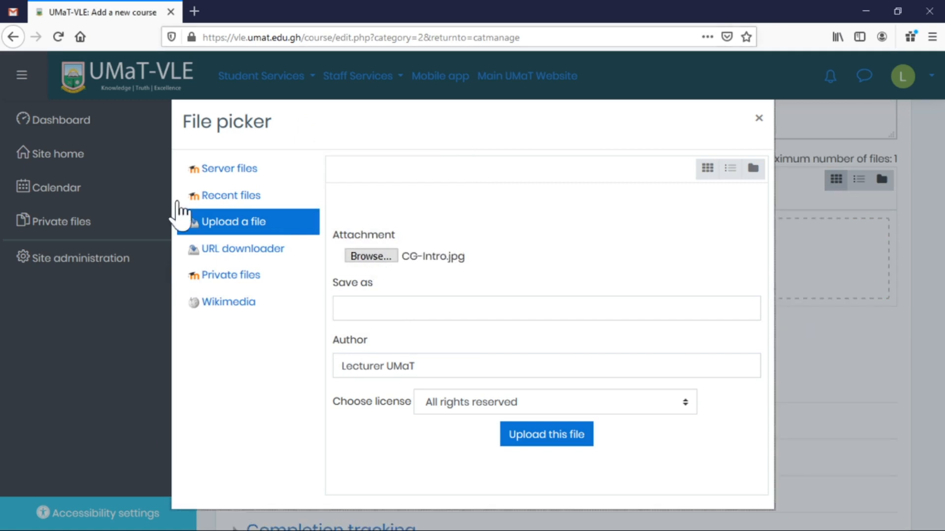
left_click(573, 437)
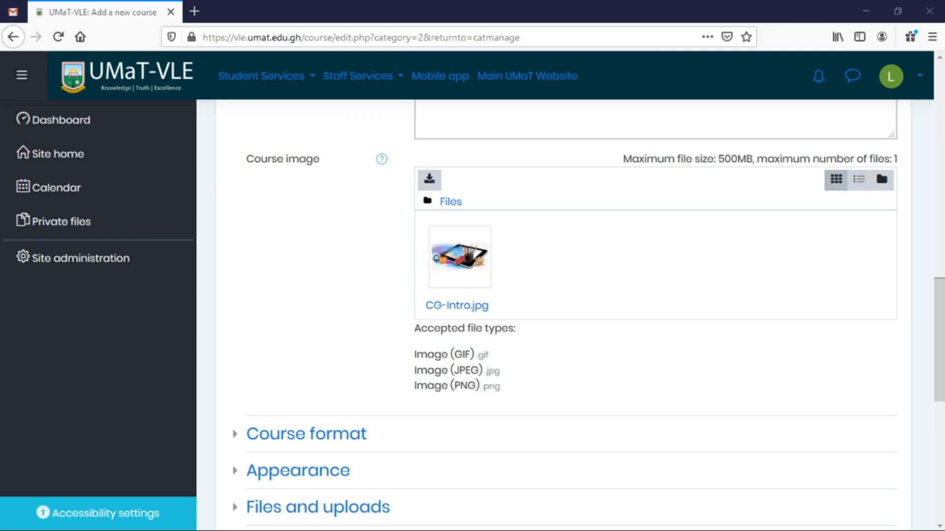
Keep the course format as Topics with 4 sections.
left_click_drag(147, 530, 338, 364)
scroll(615, 357, "down", 4)
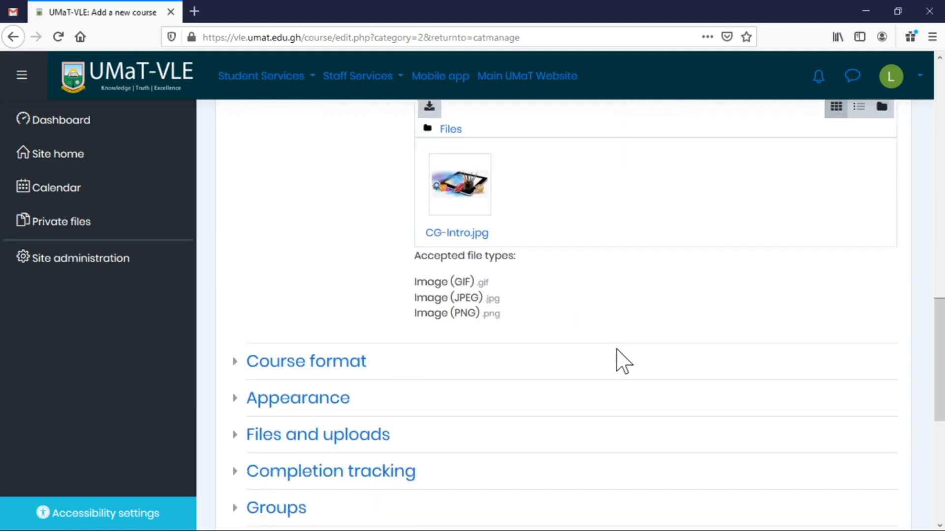
scroll(617, 352, "down", 2)
left_click(315, 153)
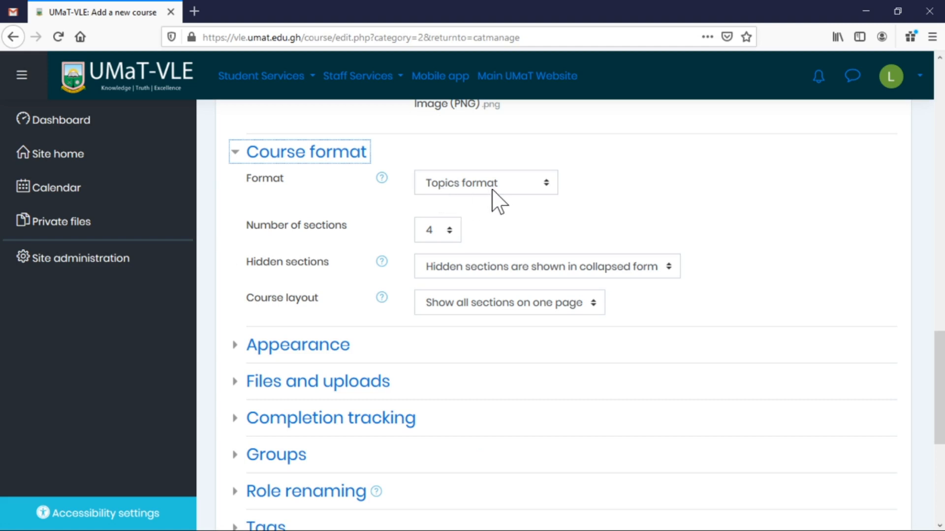
left_click(522, 193)
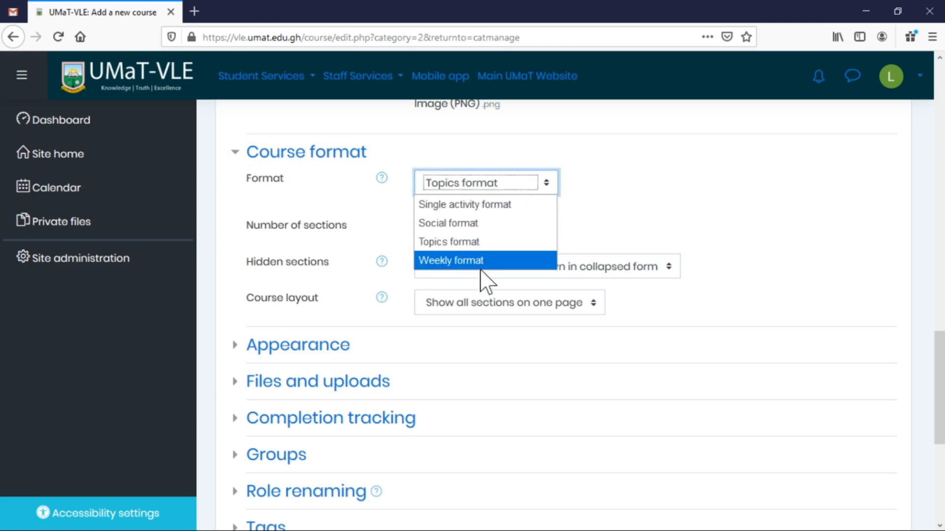
left_click(655, 210)
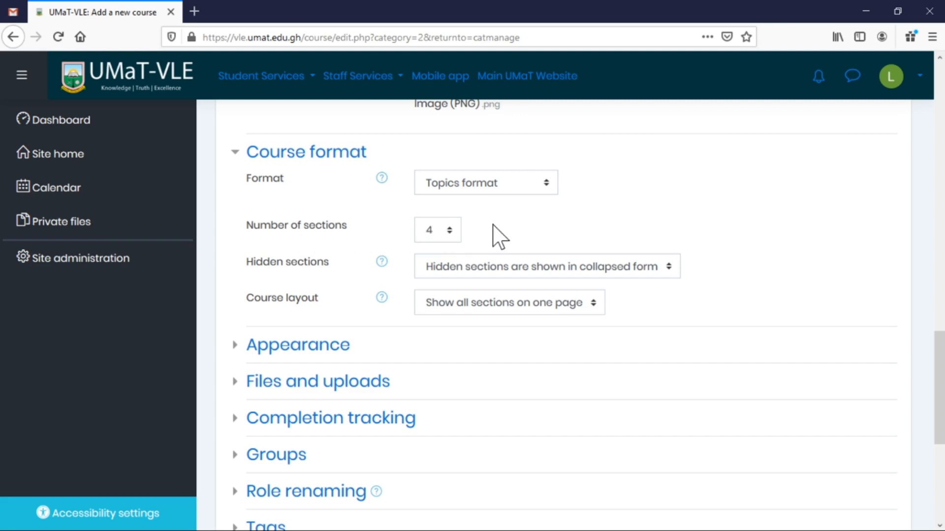
left_click(452, 232)
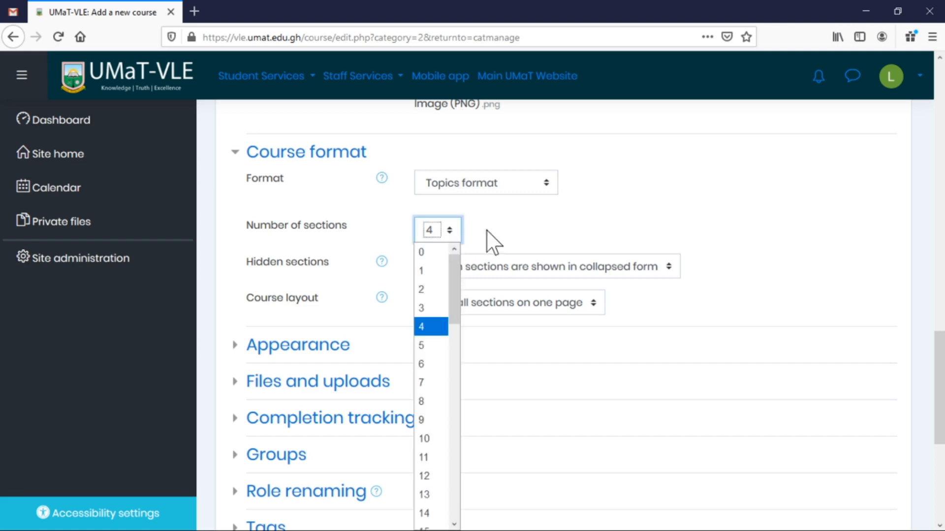
left_click(536, 217)
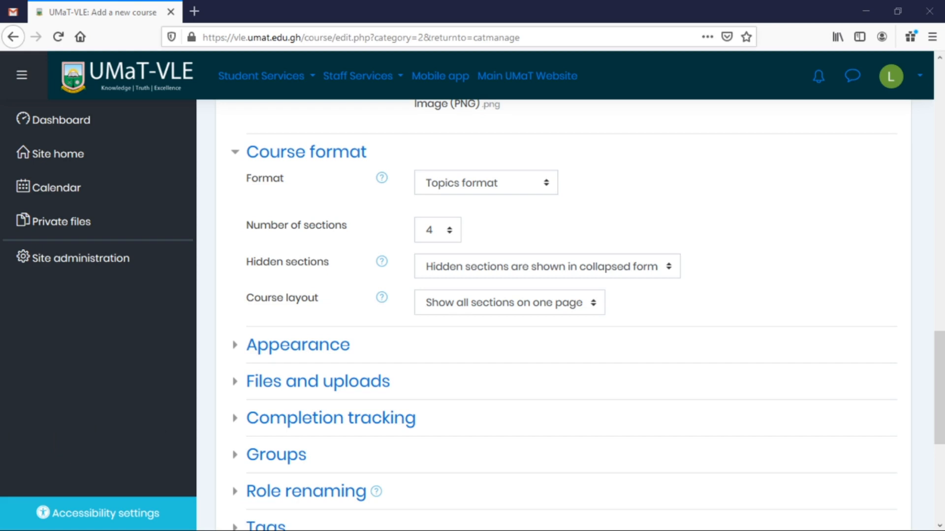
Check the Files and uploads settings, then save the course and return.
scroll(302, 306, "down", 5)
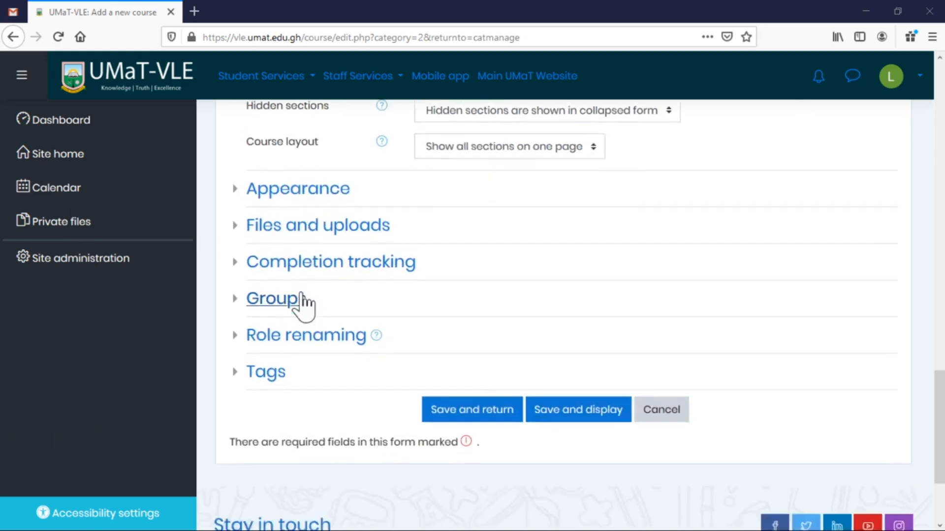
left_click(368, 174)
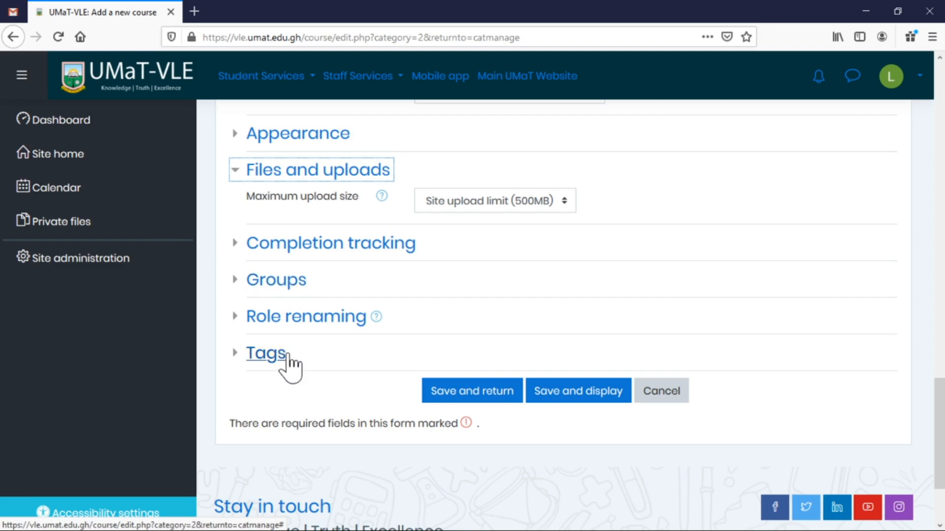
scroll(679, 308, "up", 15)
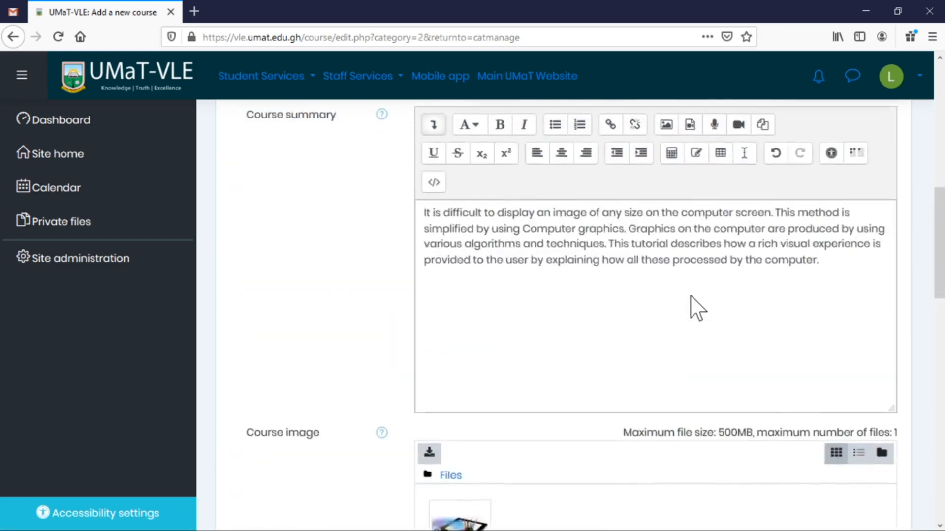
scroll(690, 297, "up", 5)
scroll(694, 303, "down", 20)
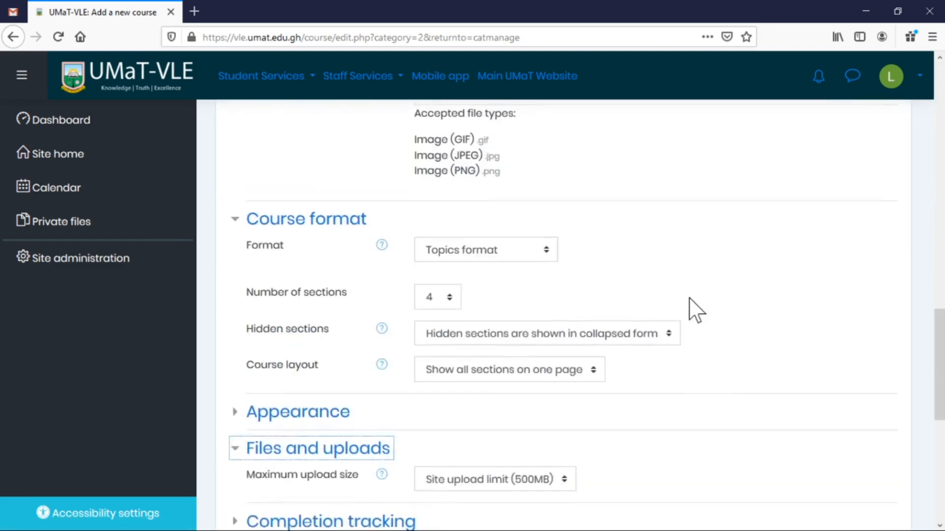
left_click(496, 277)
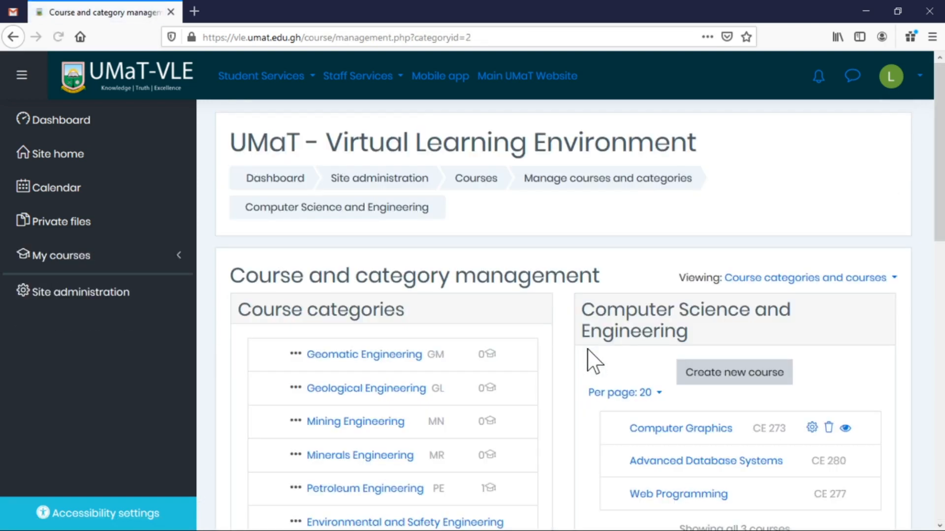
Expand My courses in the navigation drawer to reveal CE 273.
scroll(860, 465, "down", 3)
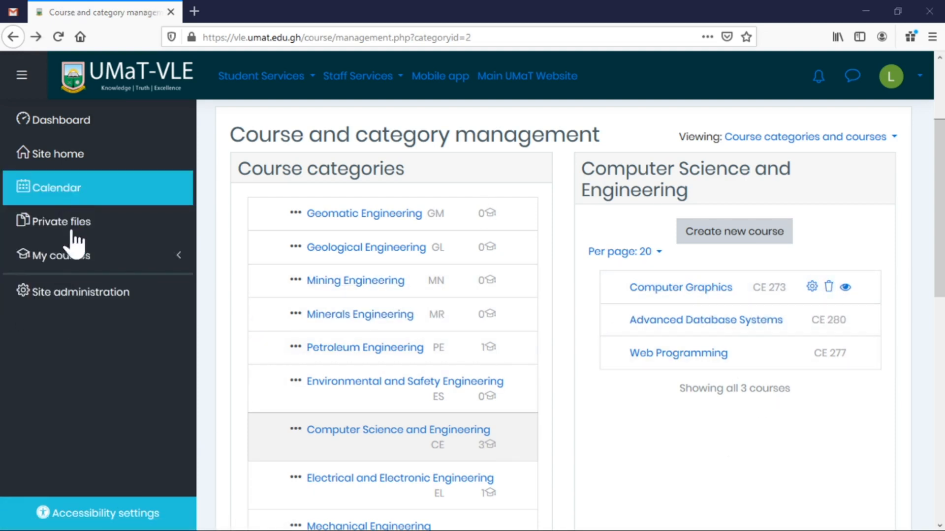
left_click(60, 261)
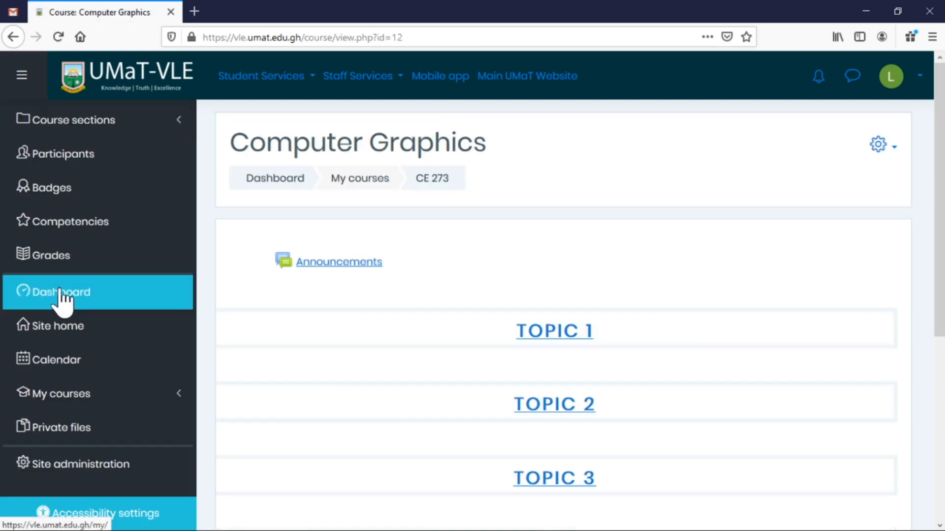
Scroll through the Computer Graphics course page to review Announcements and Topics 1–4.
scroll(656, 271, "down", 5)
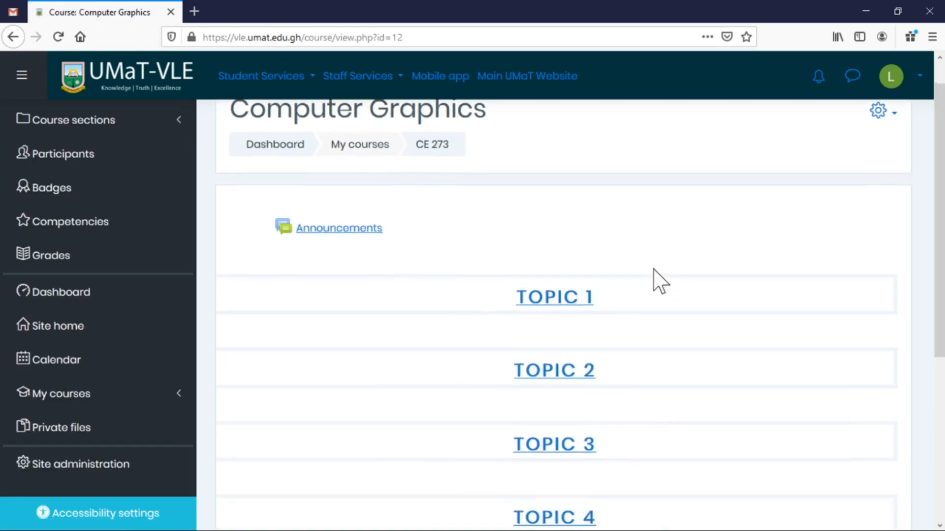
scroll(651, 296, "up", 3)
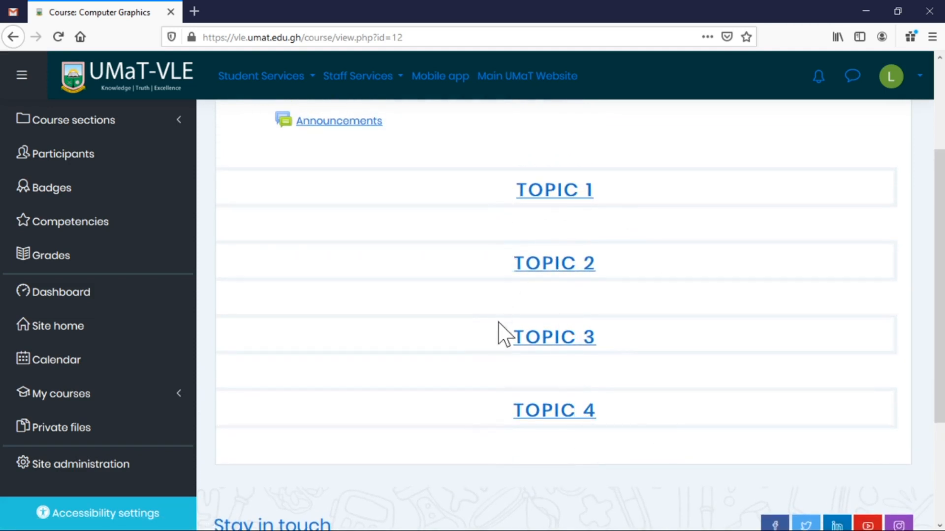
scroll(624, 290, "up", 3)
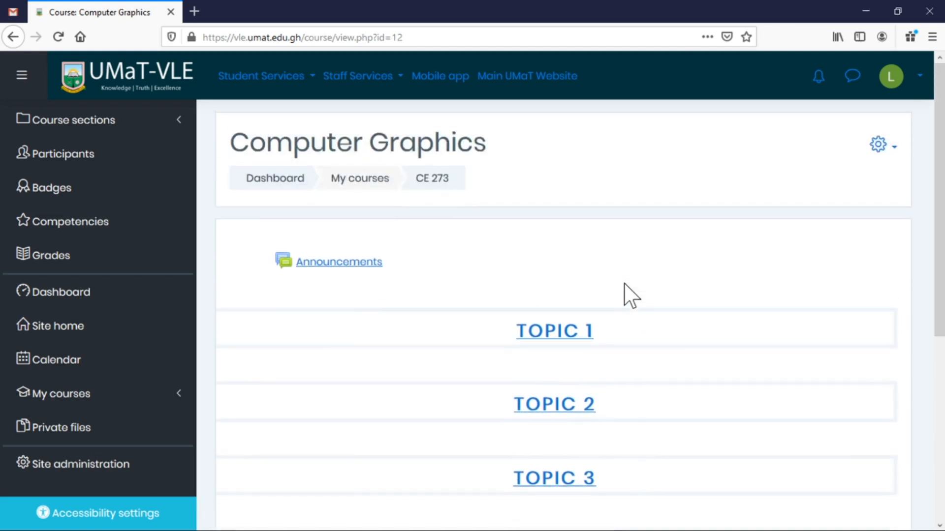
scroll(625, 300, "down", 6)
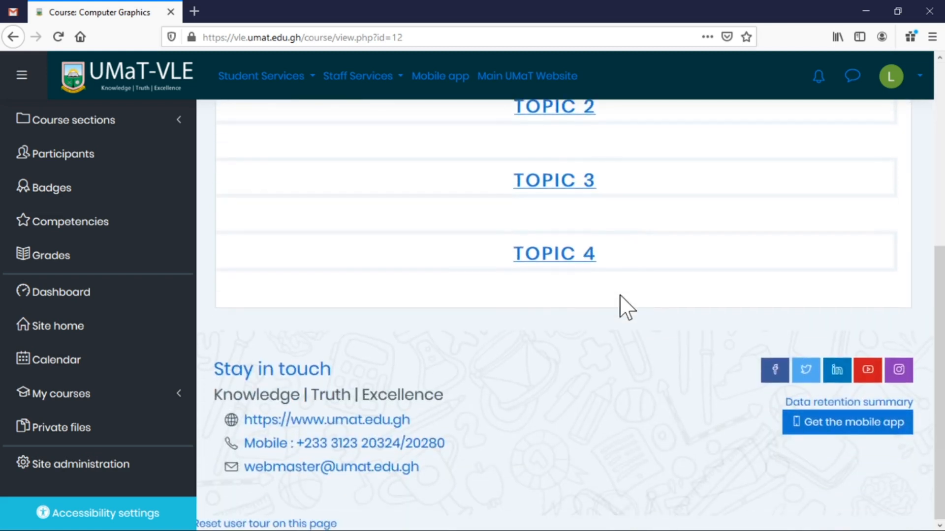
scroll(626, 307, "up", 4)
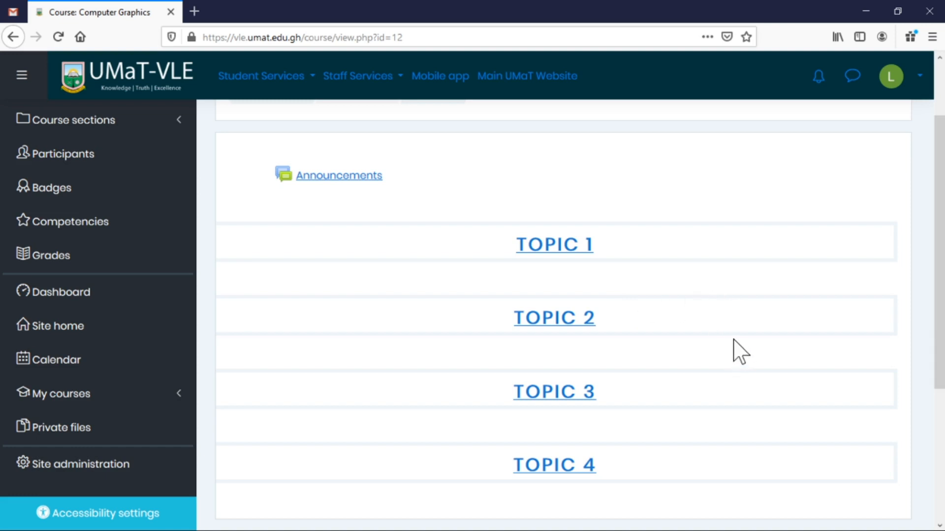
scroll(763, 350, "up", 2)
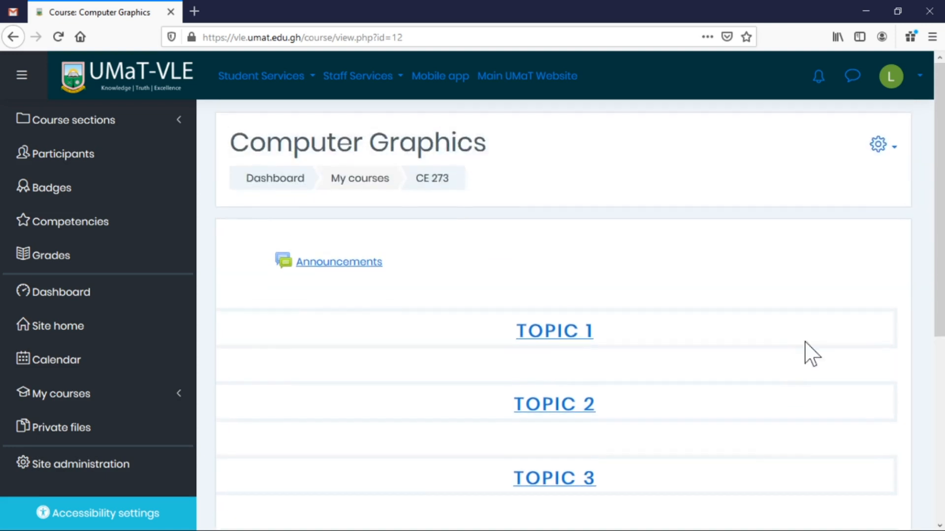
left_click(894, 150)
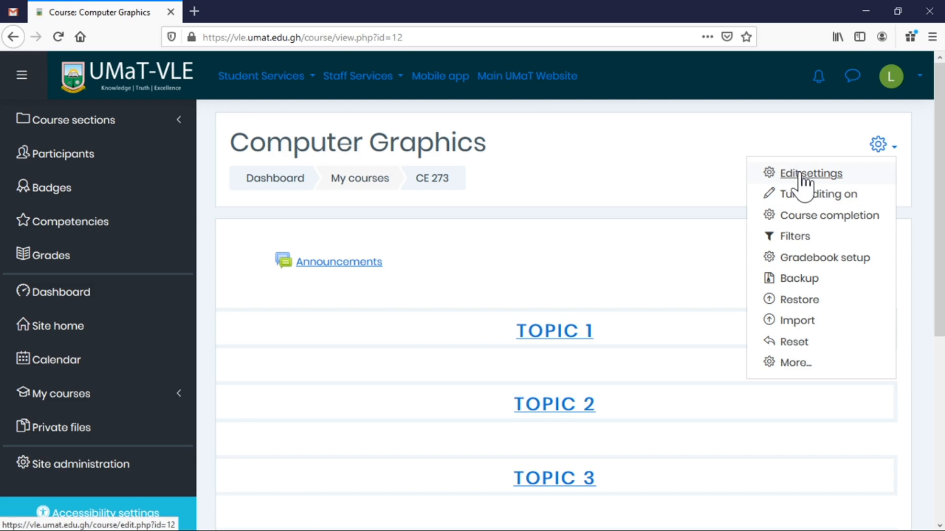
left_click(800, 175)
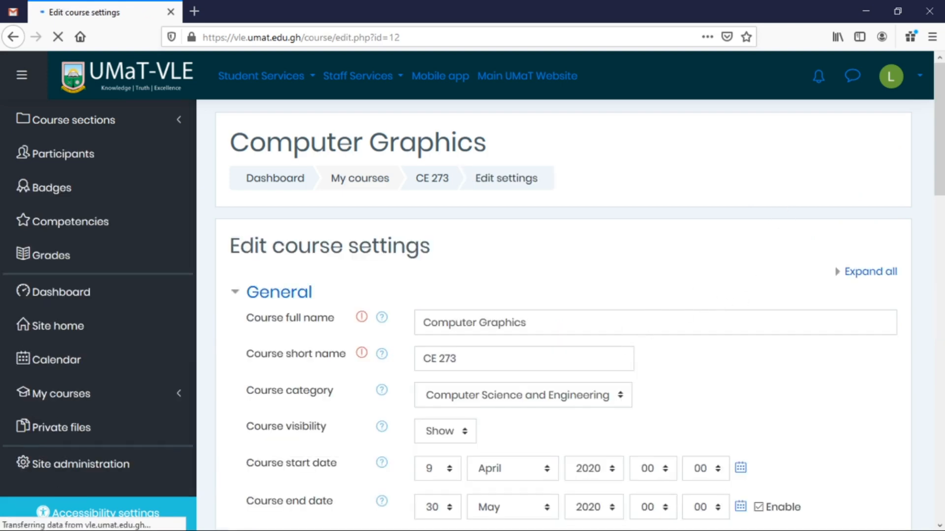
scroll(612, 359, "down", 3)
scroll(610, 359, "down", 10)
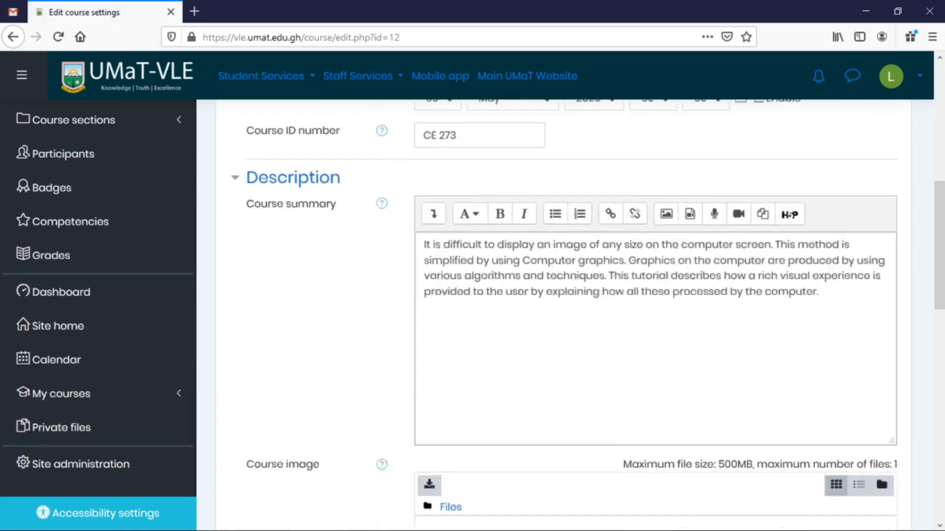
scroll(553, 415, "down", 8)
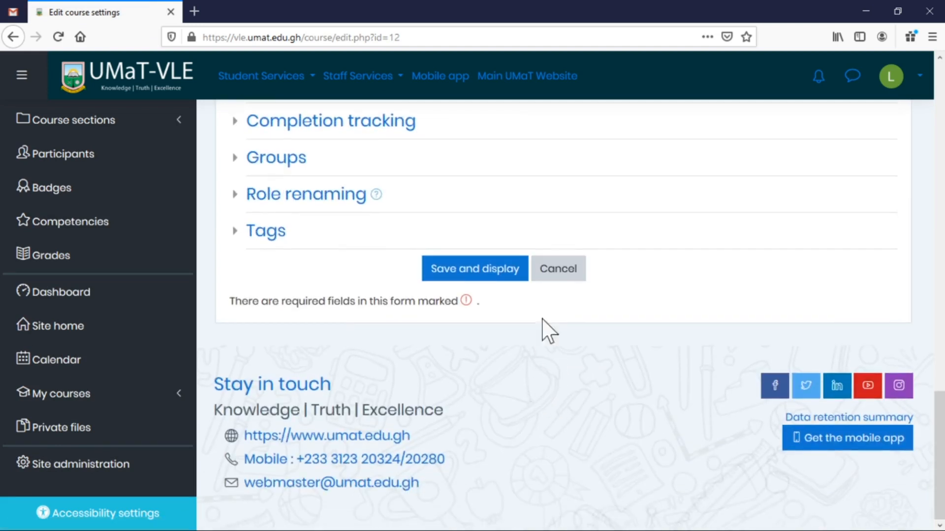
left_click(563, 277)
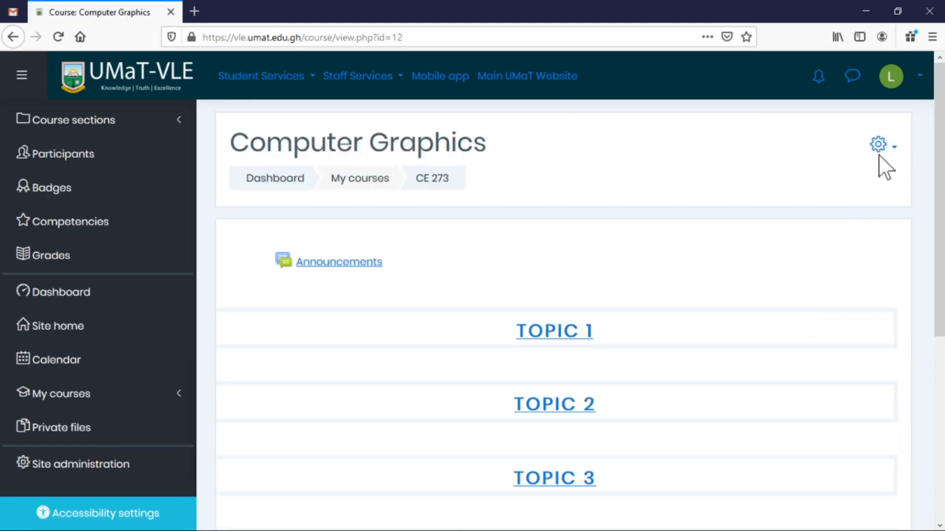
Turn editing on from the course gear menu and look over the editable sections.
left_click(896, 153)
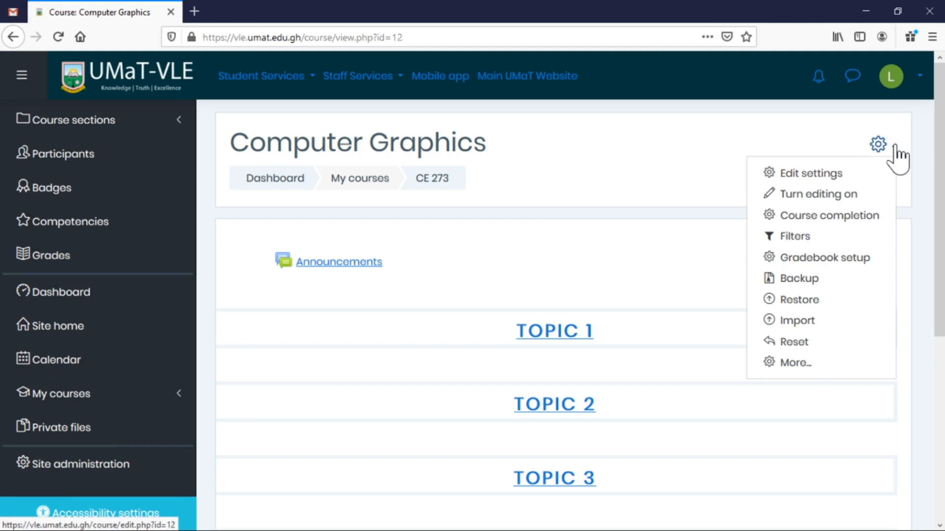
left_click(842, 197)
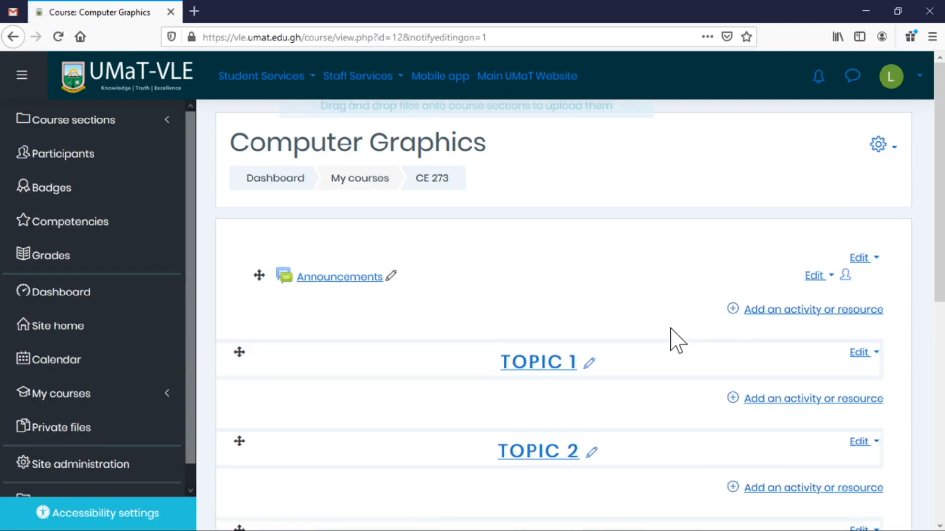
scroll(674, 344, "down", 1)
scroll(674, 345, "down", 1)
scroll(672, 347, "up", 2)
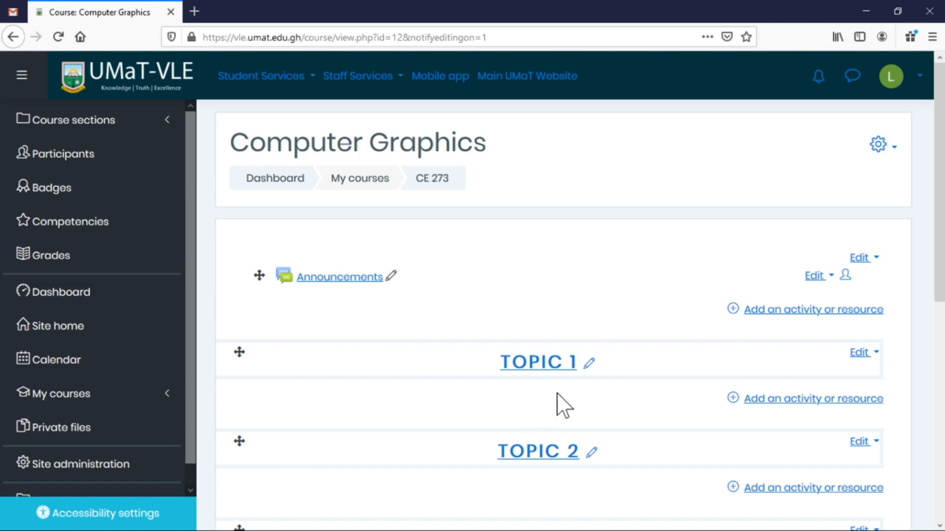
scroll(577, 401, "down", 3)
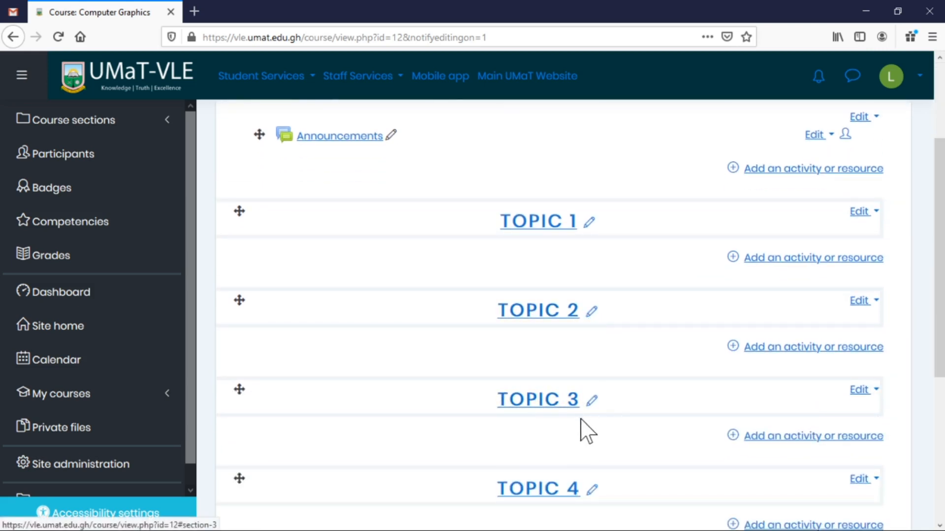
scroll(581, 419, "down", 3)
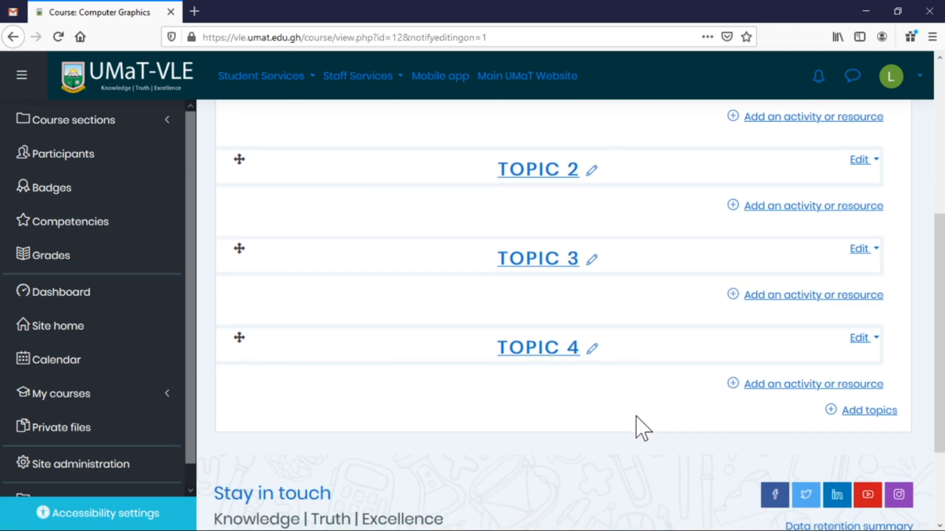
scroll(644, 340, "up", 6)
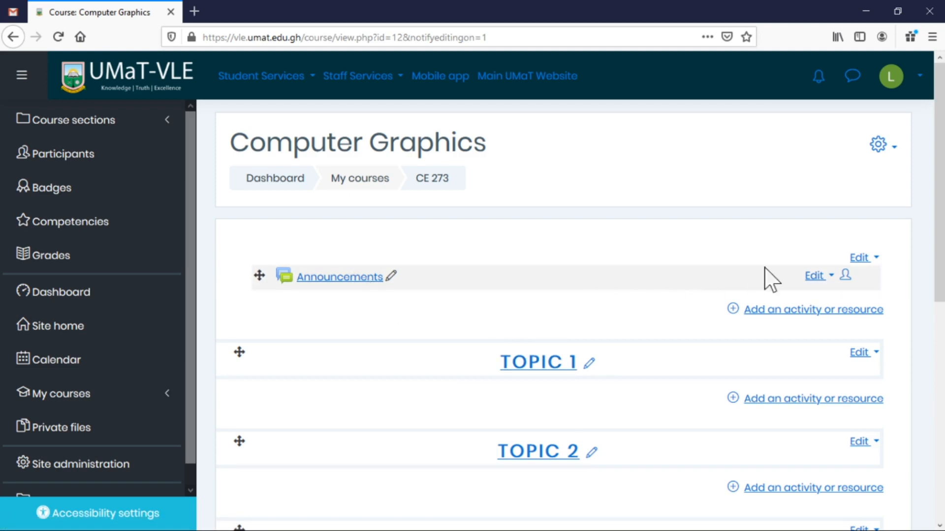
Open the General section's edit form and give it the custom name General Information.
left_click(875, 259)
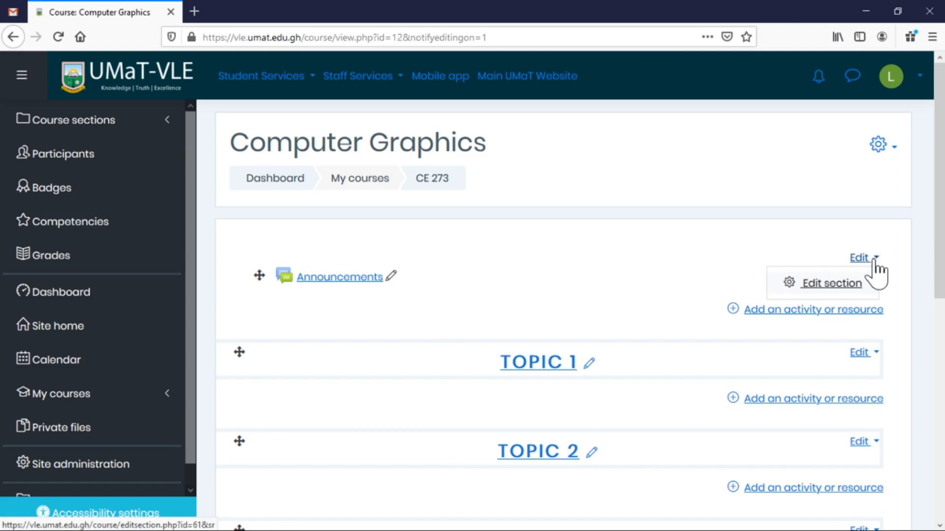
left_click(831, 289)
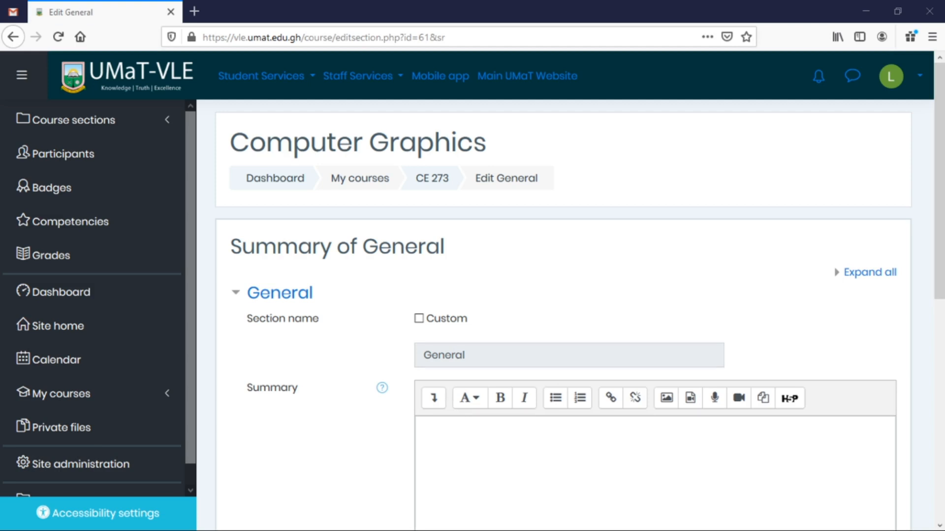
scroll(737, 288, "down", 4)
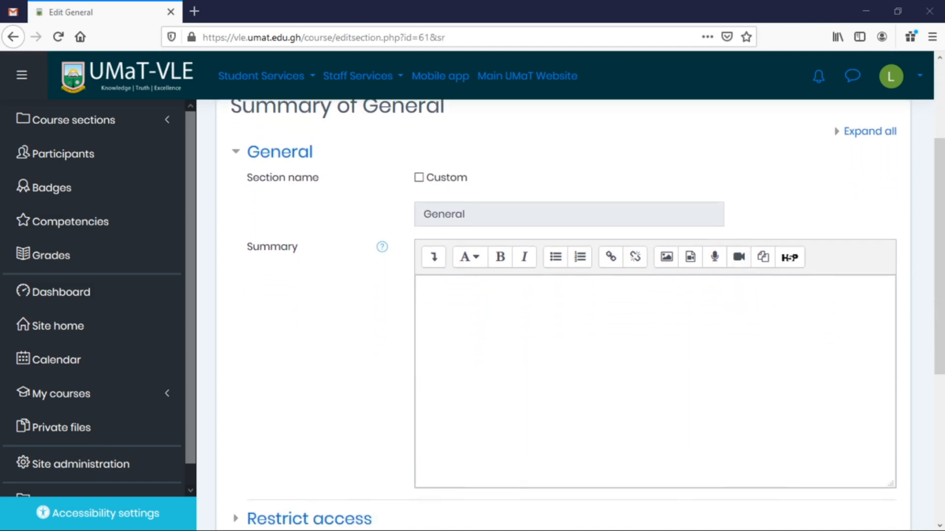
scroll(516, 279, "up", 2)
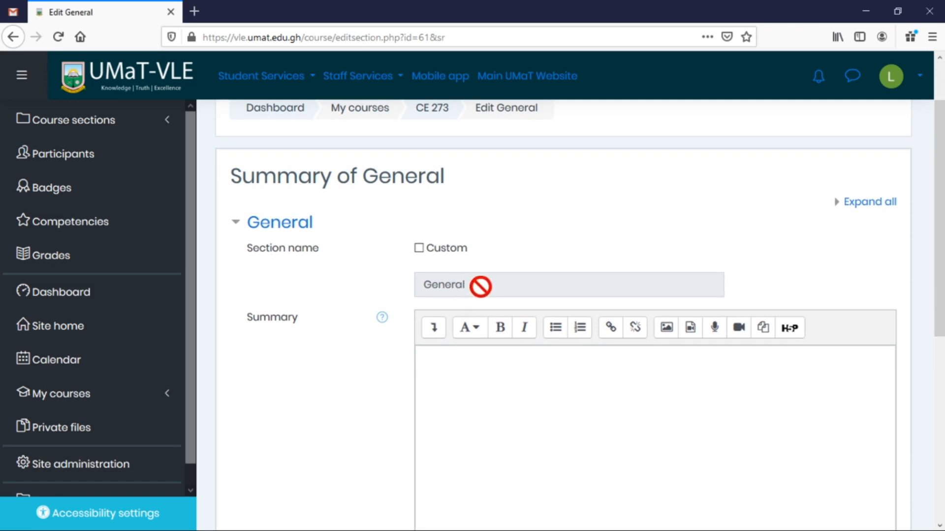
left_click(431, 250)
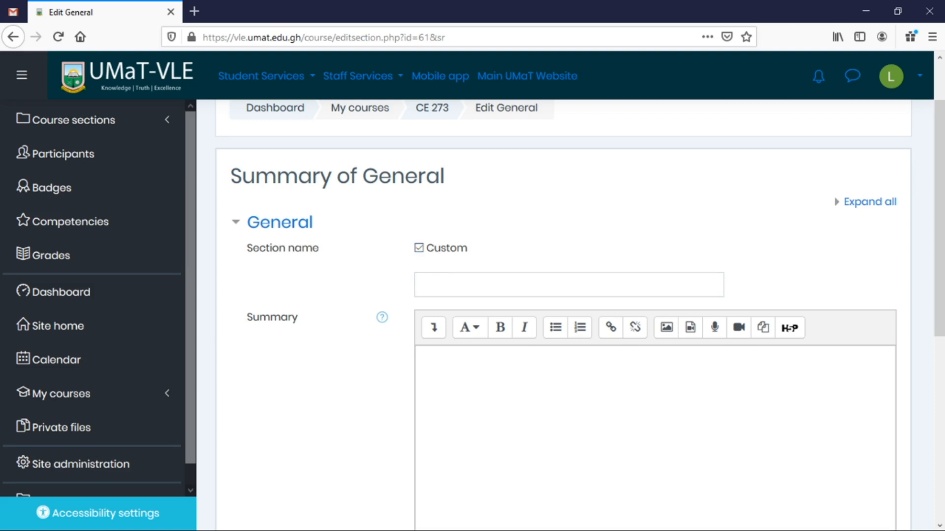
key("alt+Tab")
left_click(601, 290)
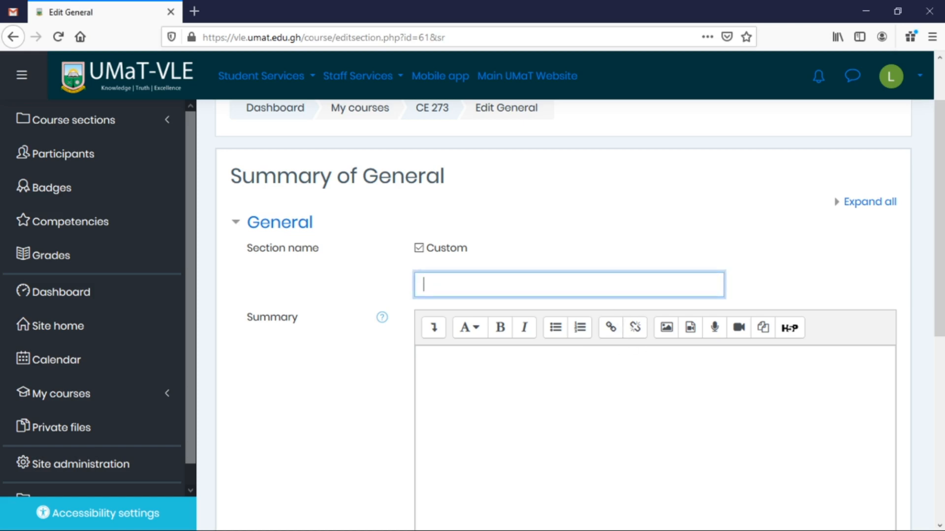
type("General Information")
Paste the summary paragraph about displaying images with computer graphics into the Summary field.
left_click(424, 358)
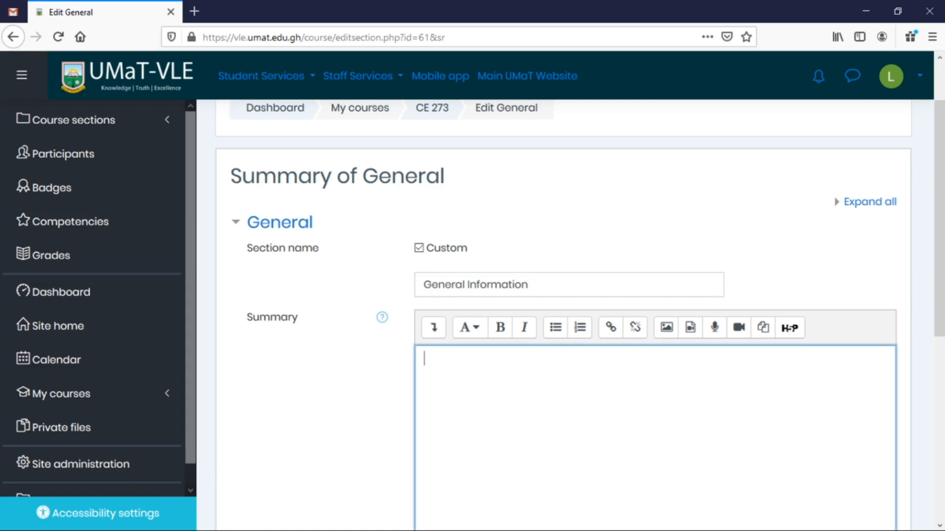
key("alt+Tab")
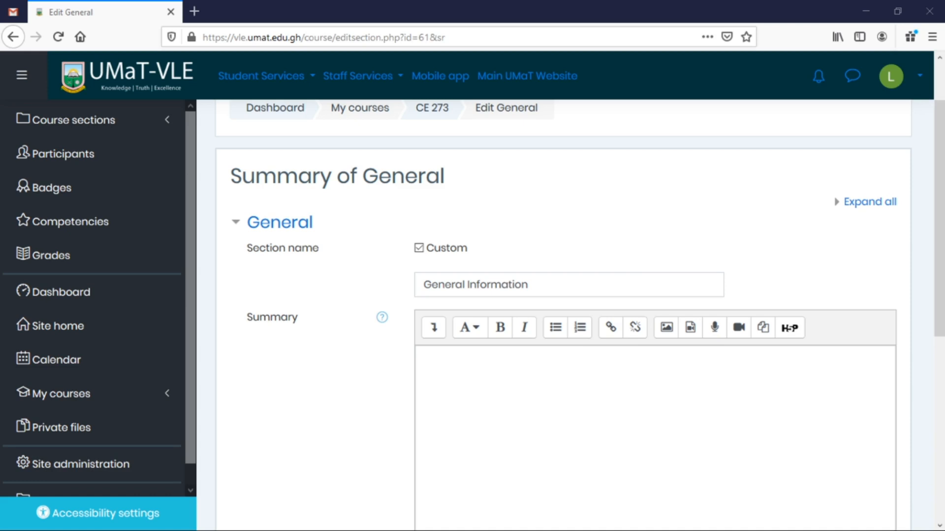
left_click(424, 358)
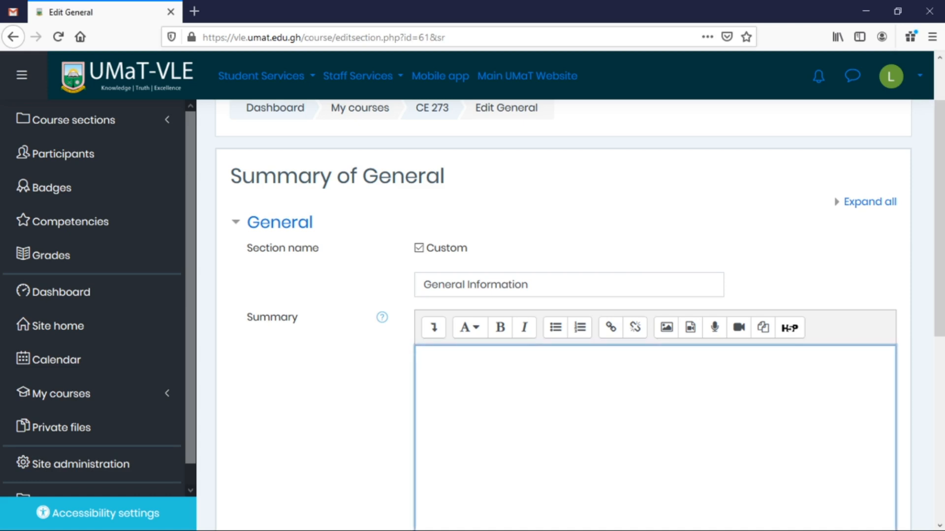
type("It is difficult to display an image of any size on the computer screen. This method is simplified by using Computer graphics. Graphics on the computer are produced by using various algorithms and techniques. This tutorial describes how a rich visual experience is provided to the user by explaining how all these processed by the computer.")
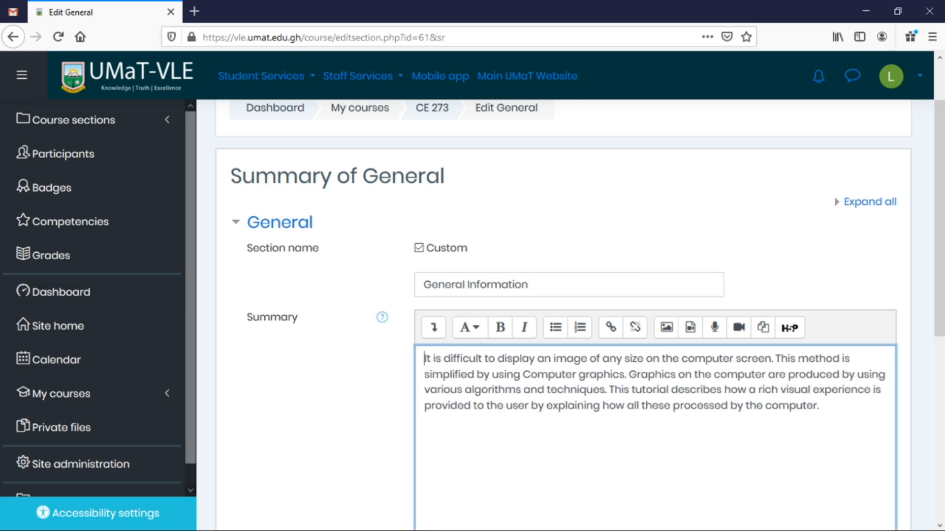
scroll(921, 315, "down", 2)
scroll(923, 323, "down", 1)
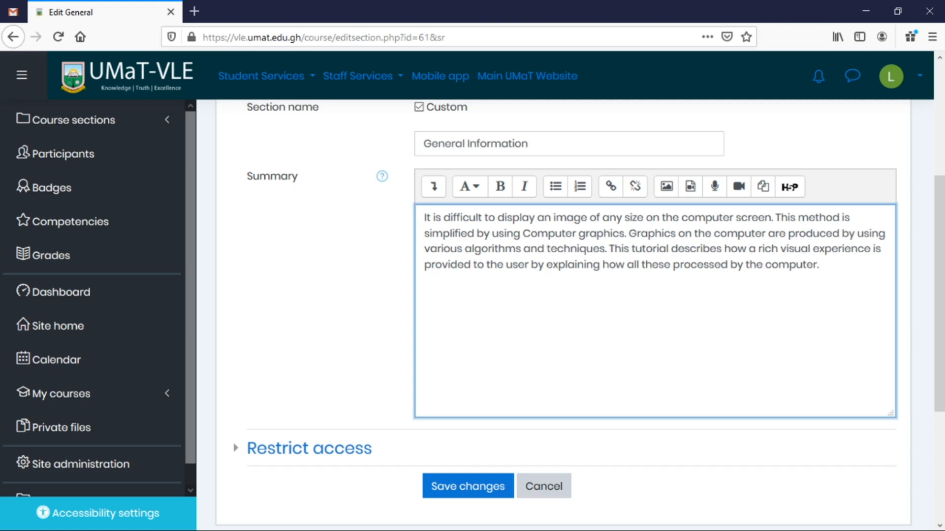
Expand the editor's full toolbar, then bold and unbold 'display', leaving the summary plain.
left_click(433, 189)
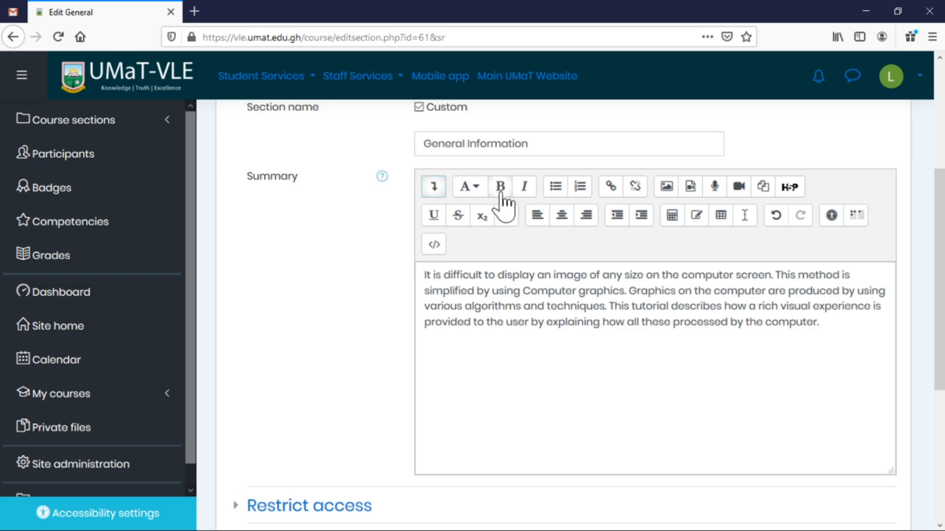
double_click(506, 274)
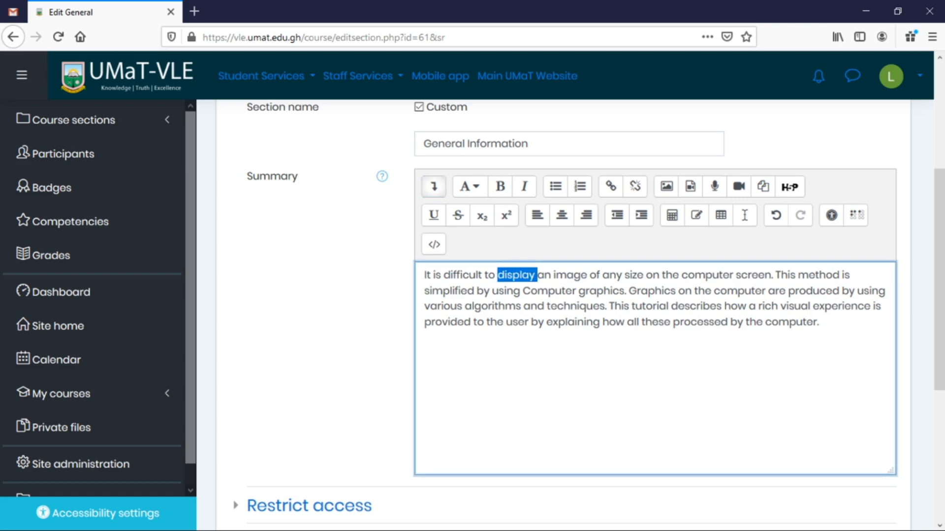
left_click(501, 186)
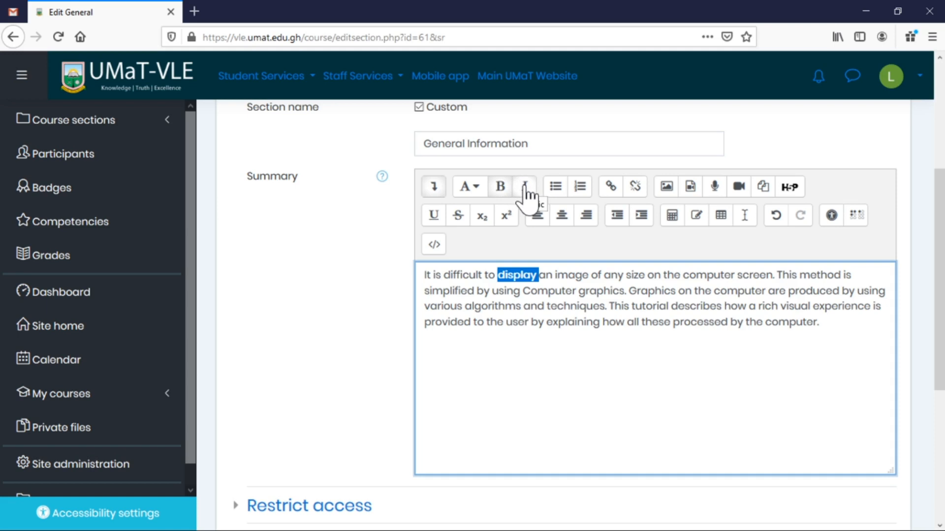
left_click(502, 194)
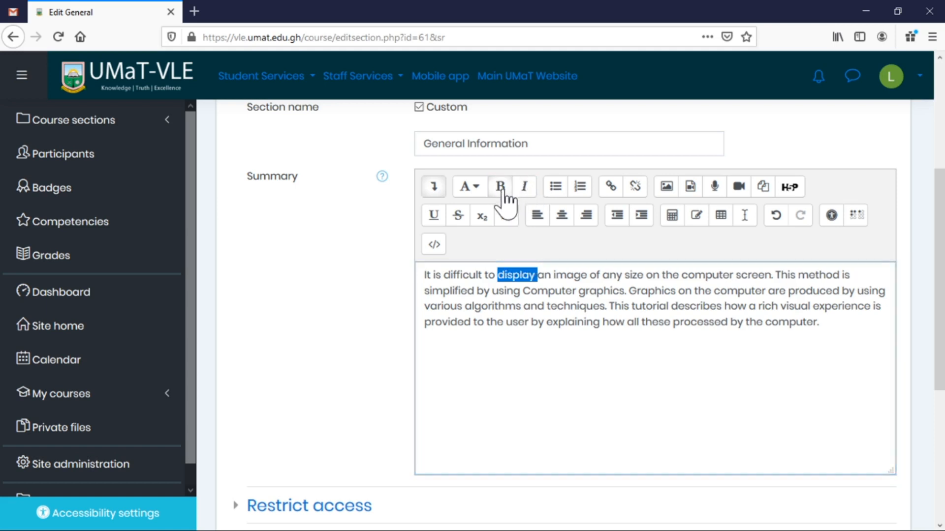
left_click(566, 275)
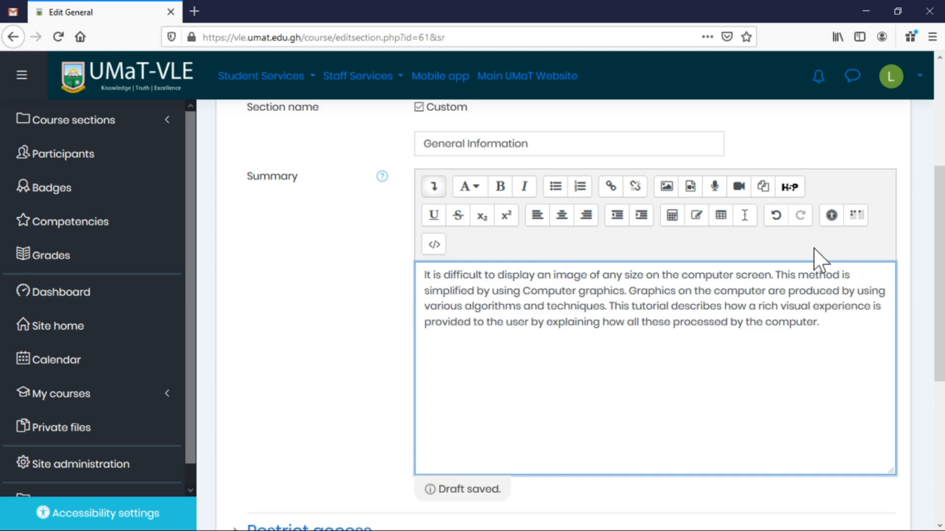
Choose CG-FCG.png from the ComputerGraphics folder as the image file to upload.
left_click(668, 189)
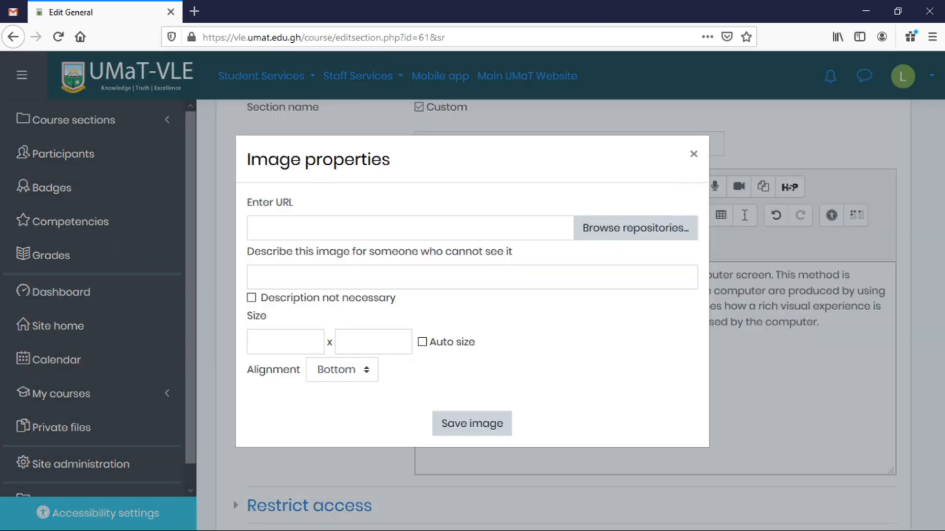
left_click(610, 239)
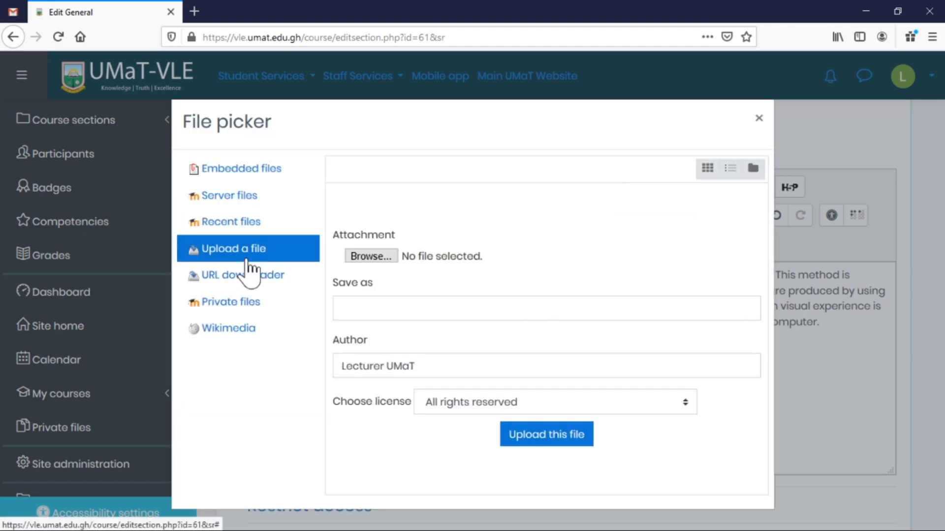
left_click(372, 256)
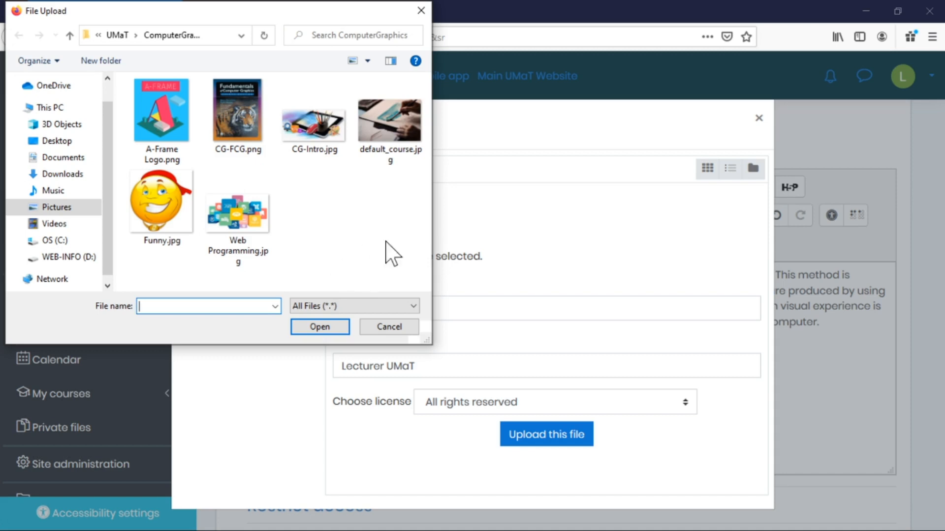
left_click(243, 114)
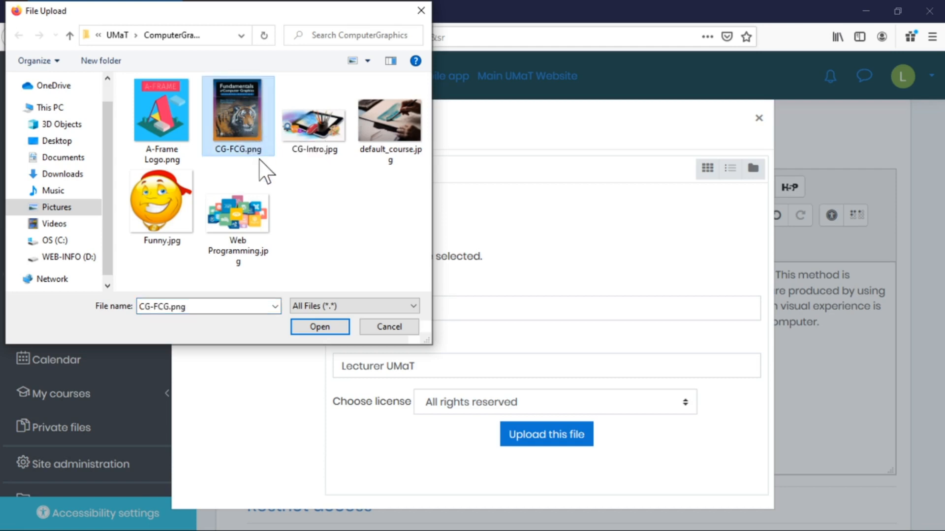
left_click(323, 328)
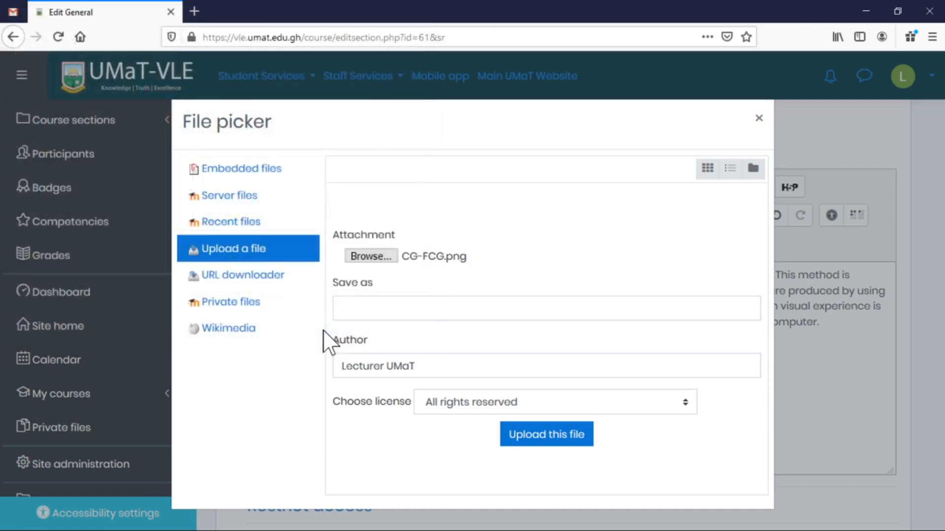
Upload CG-FCG.png and describe the image as 'Computer Graphics Handbook'.
left_click(556, 435)
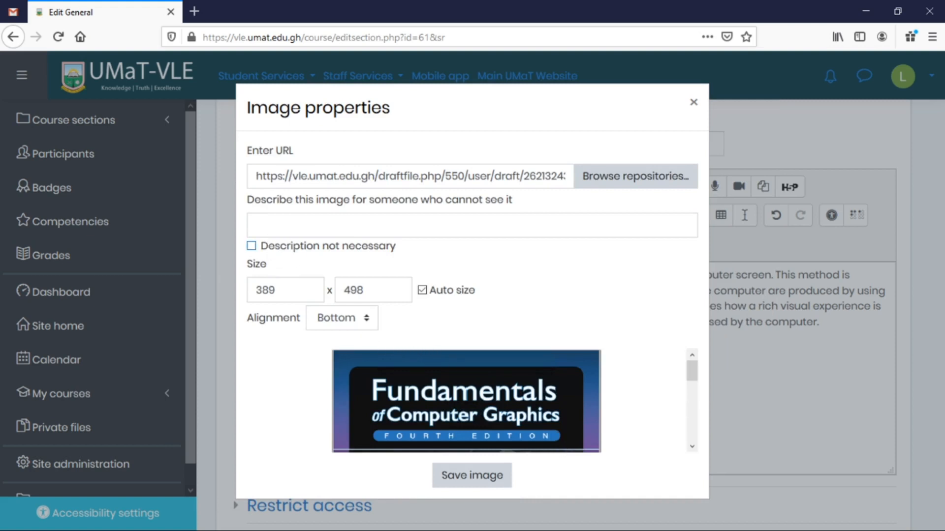
scroll(565, 369, "down", 3)
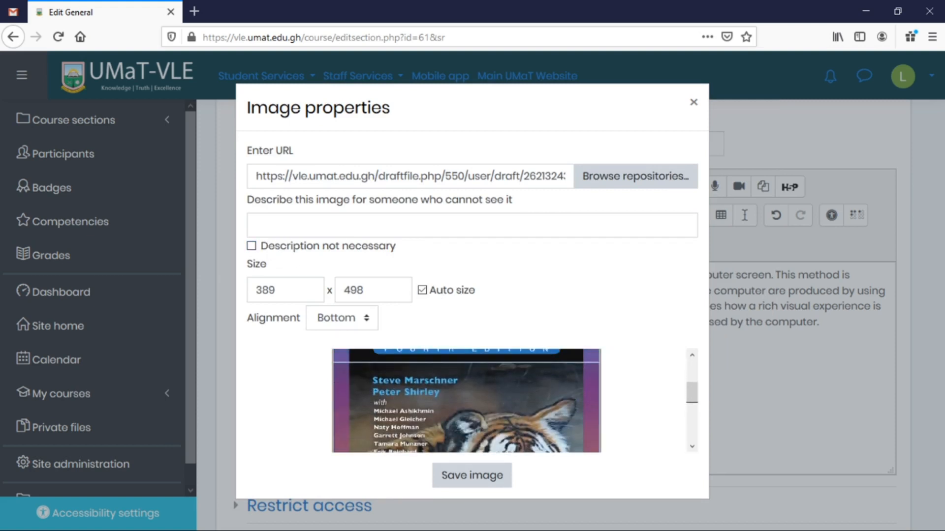
left_click(257, 224)
left_click(257, 225)
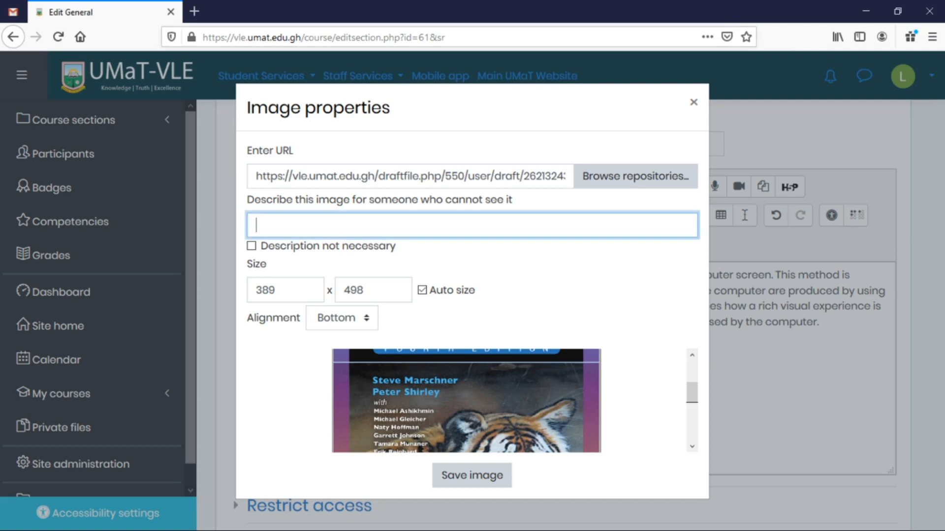
type("Computer Graphics Handbook")
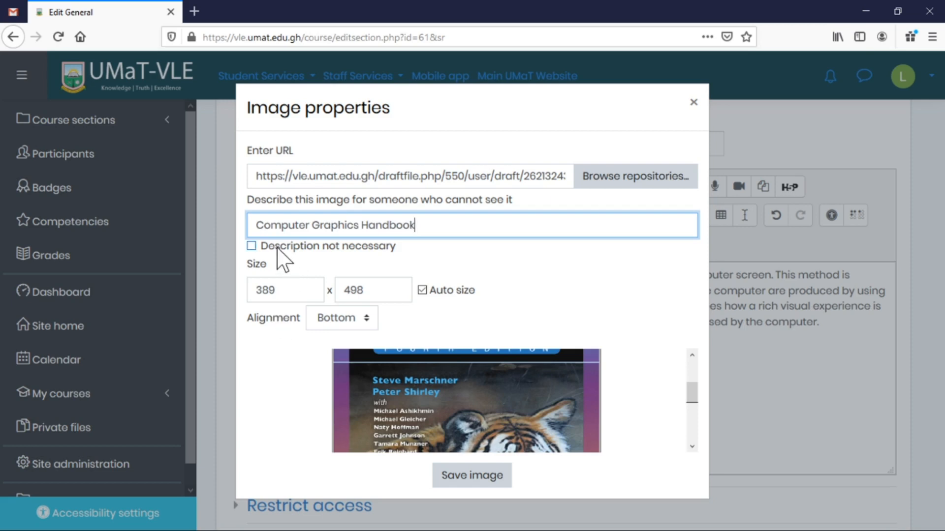
left_click(291, 290)
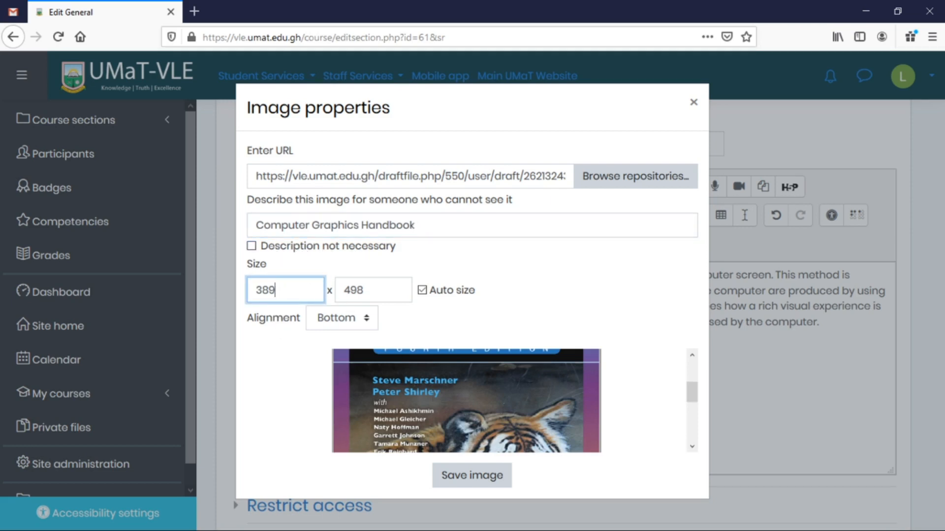
left_click(289, 250)
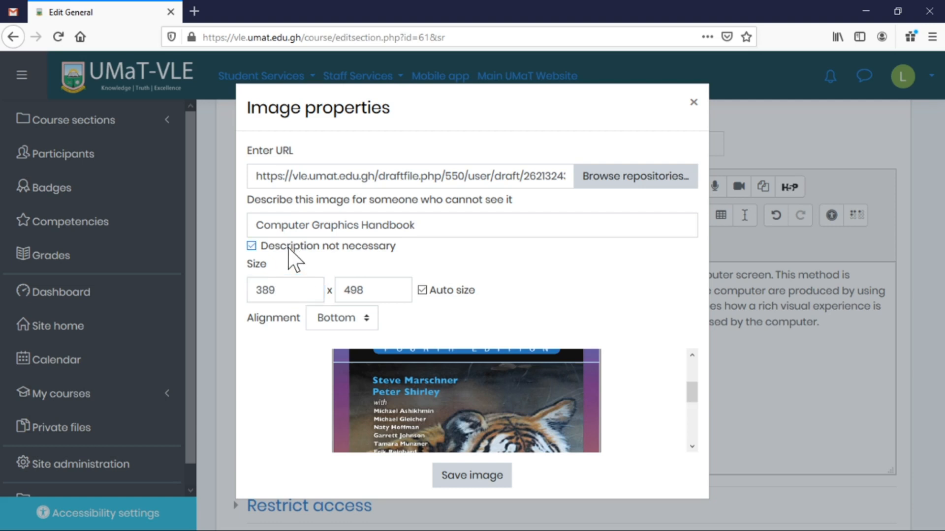
left_click(289, 249)
Set the image width to 200 (height 256) and insert the cover into the summary.
key("Tab")
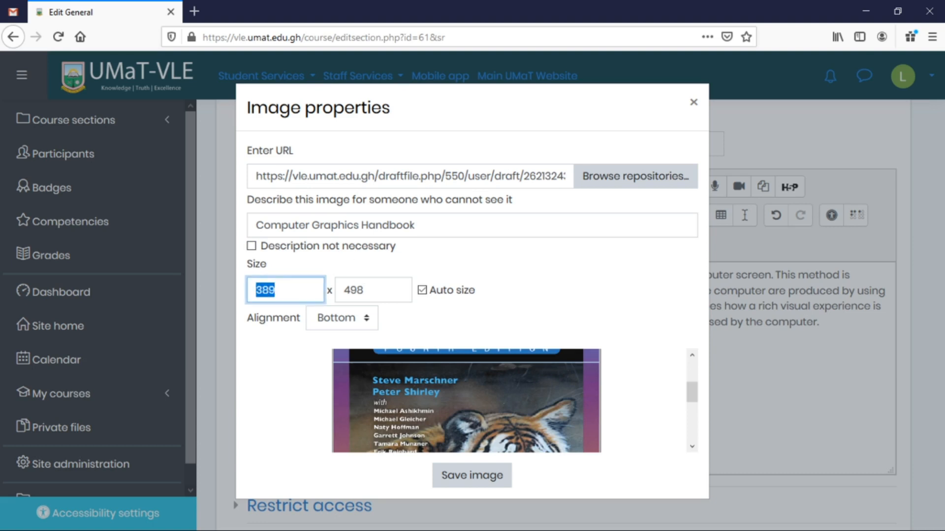
type("200")
left_click(593, 299)
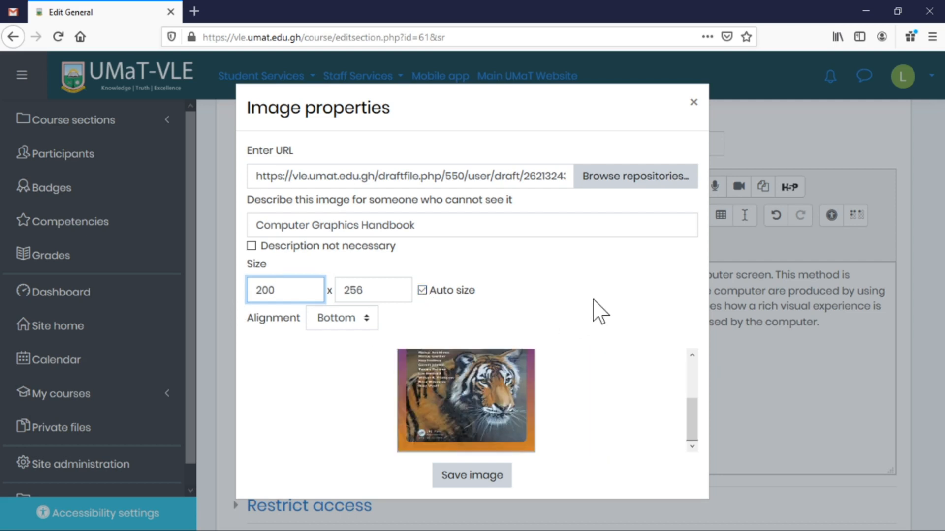
scroll(565, 411, "up", 3)
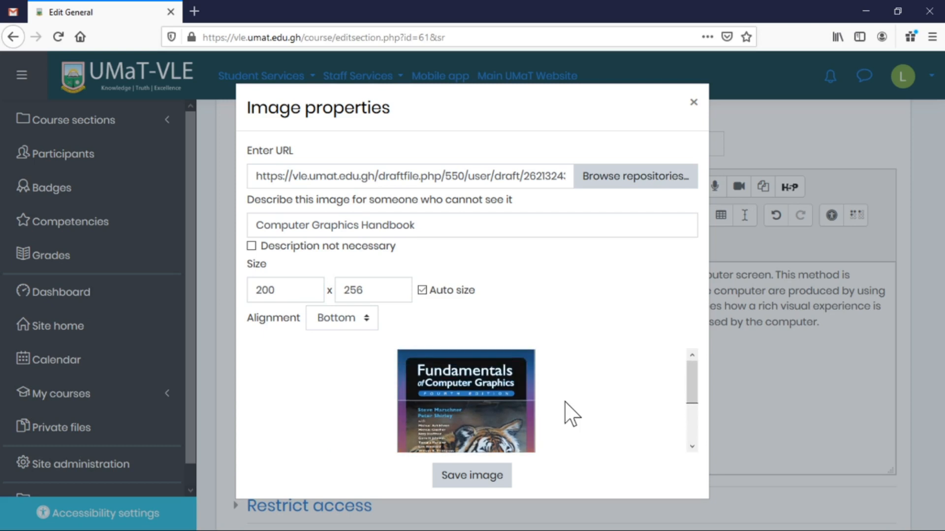
scroll(566, 414, "down", 3)
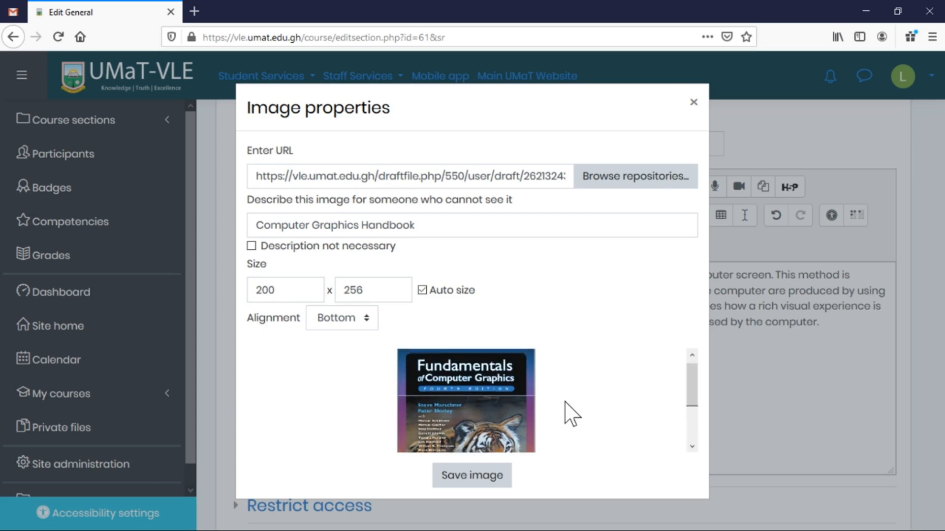
left_click(471, 476)
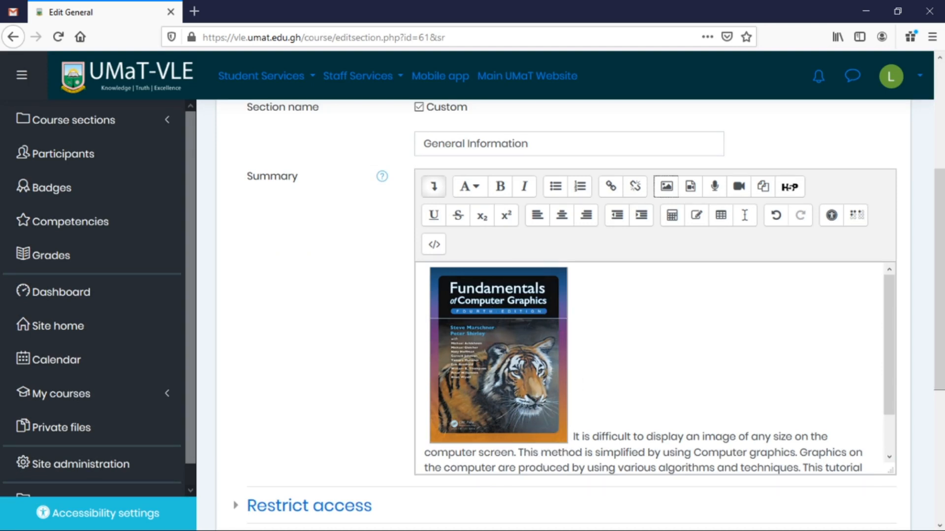
Change the book cover image's alignment to Right so the text wraps beside it.
left_click(504, 387)
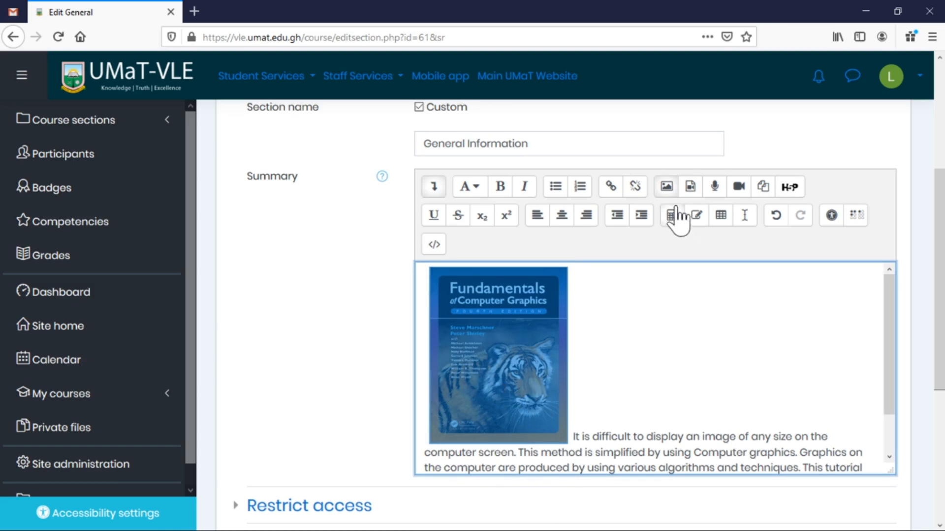
left_click(666, 189)
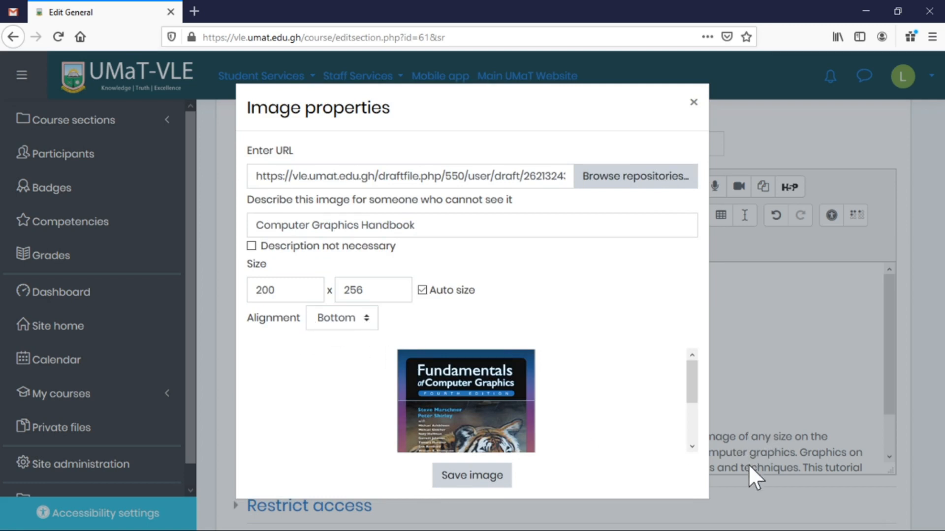
left_click(369, 325)
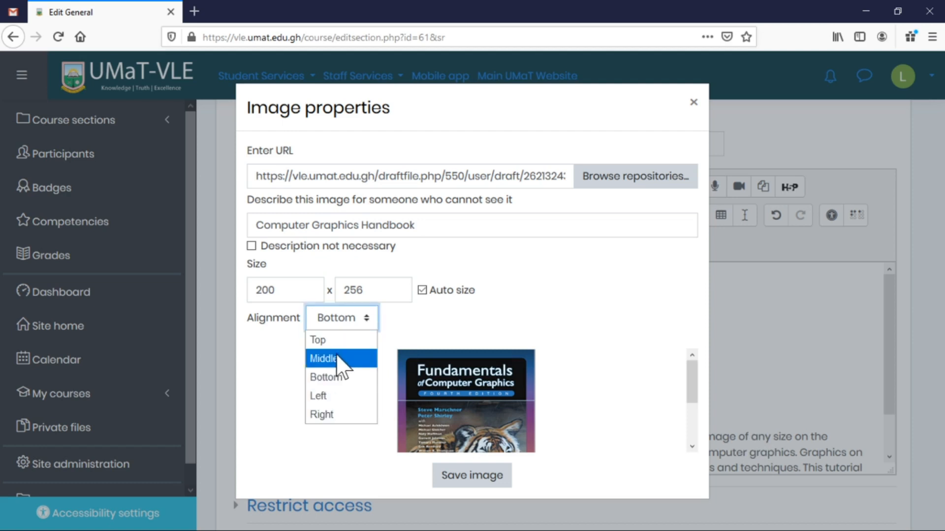
left_click(334, 415)
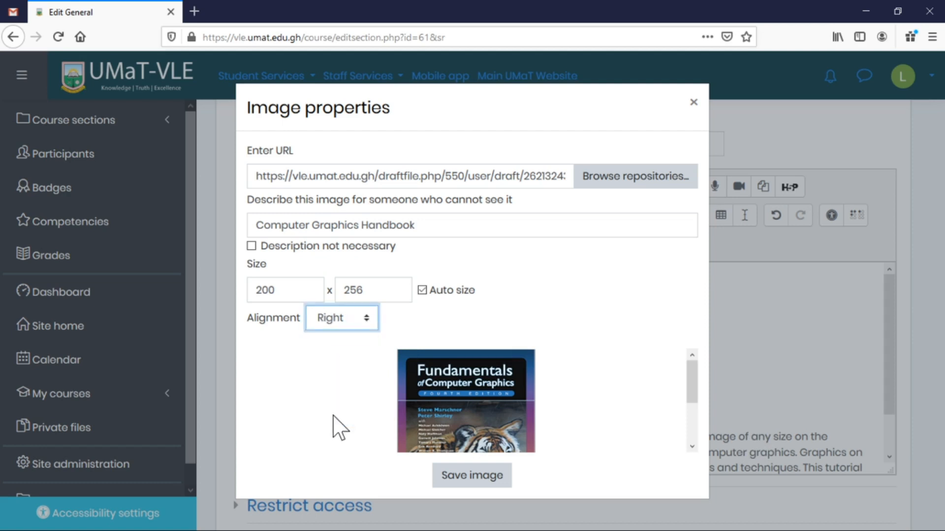
left_click(467, 484)
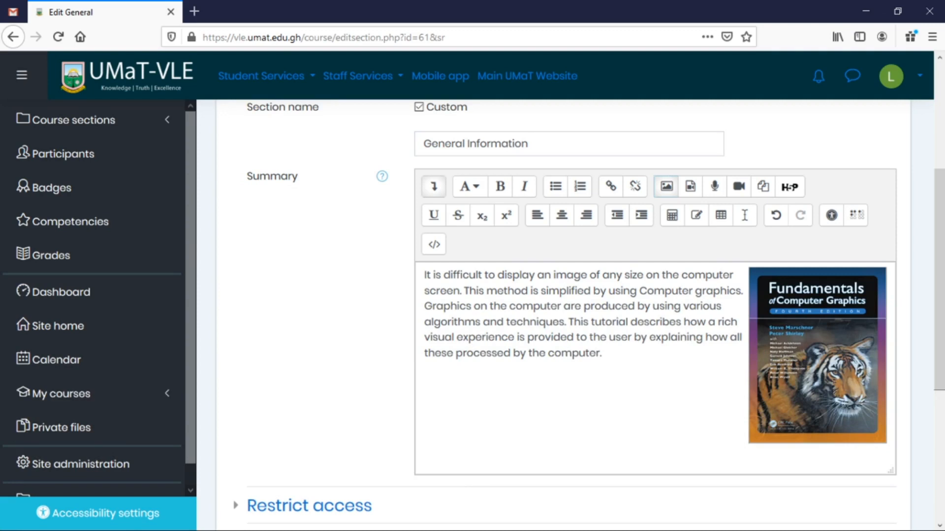
scroll(350, 229, "down", 5)
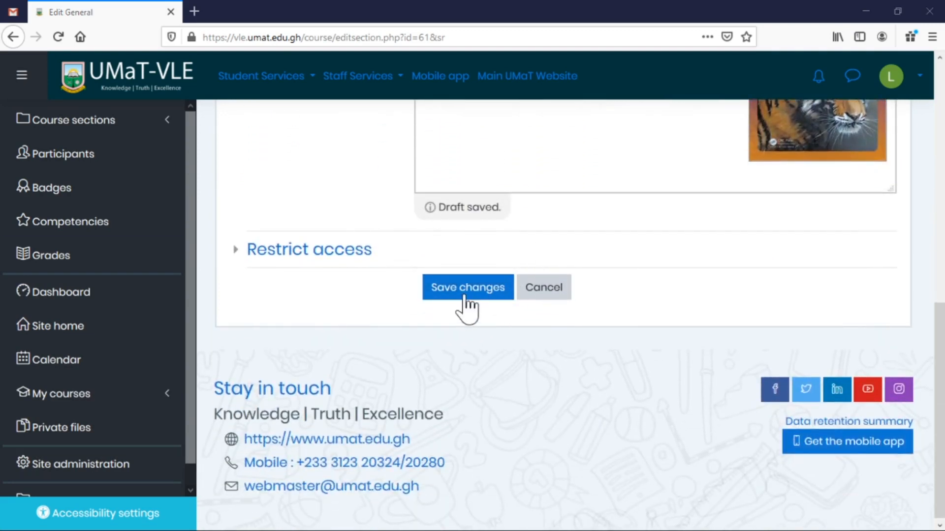
left_click(468, 290)
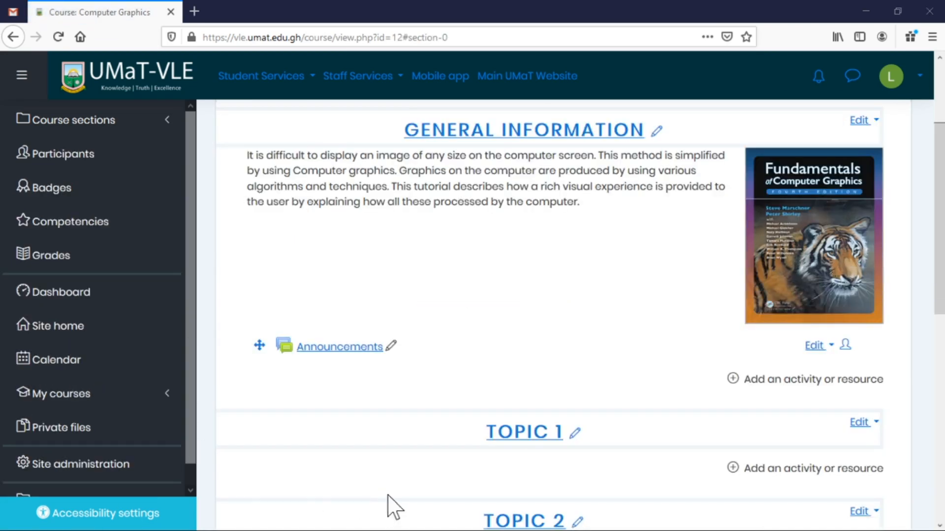
scroll(667, 261, "up", 3)
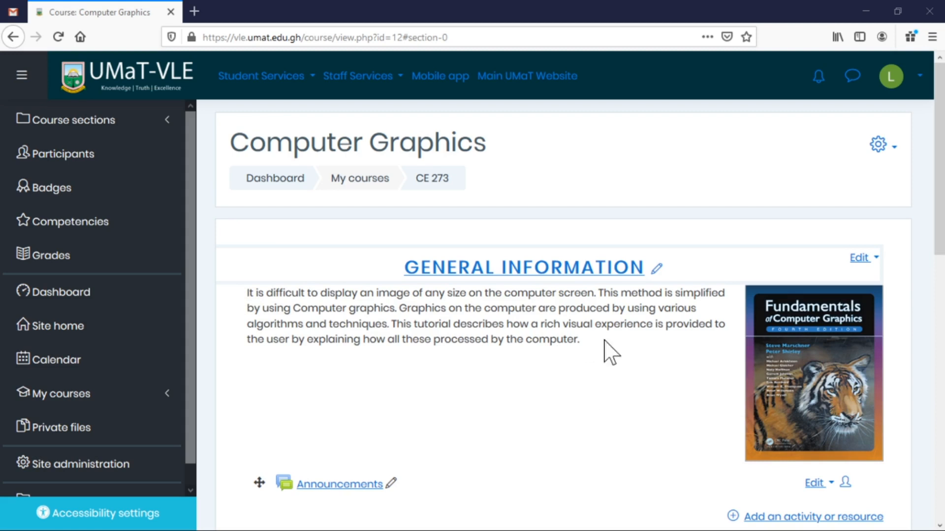
scroll(610, 350, "down", 3)
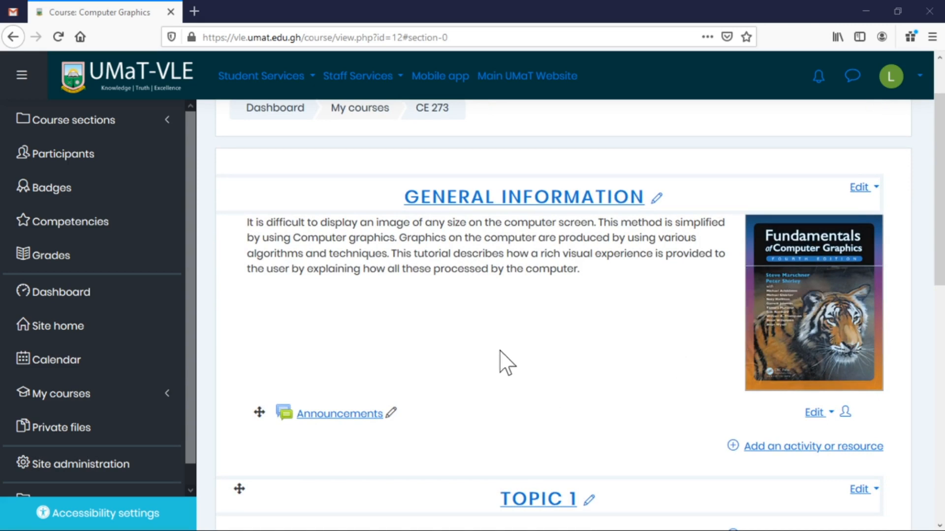
scroll(505, 363, "down", 1)
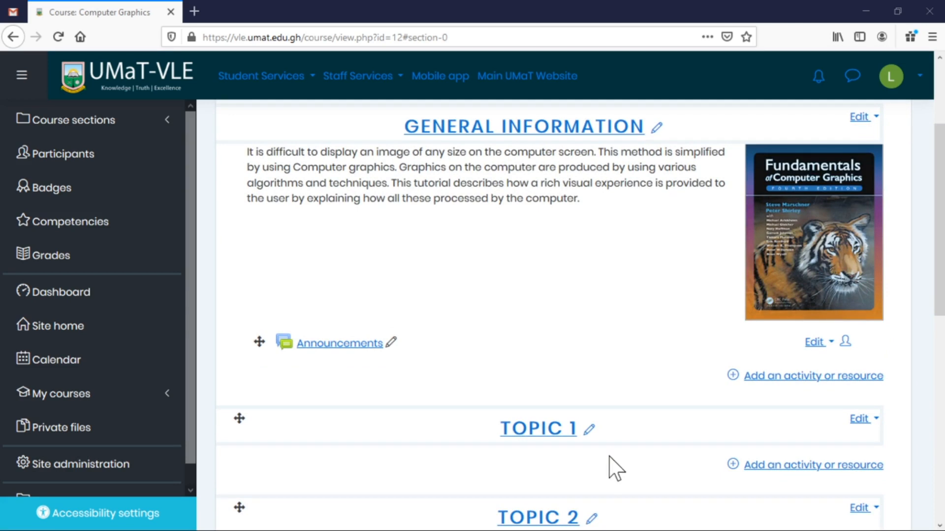
scroll(610, 462, "down", 3)
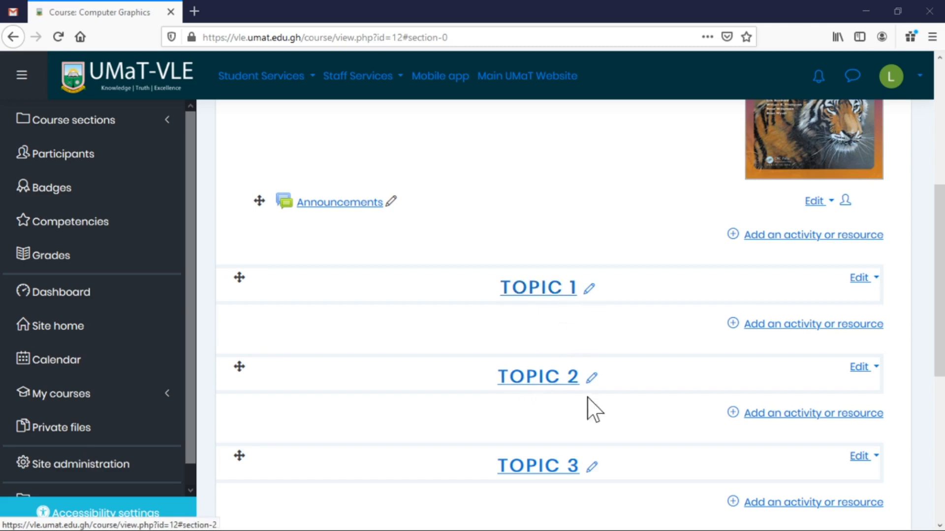
scroll(582, 489, "down", 5)
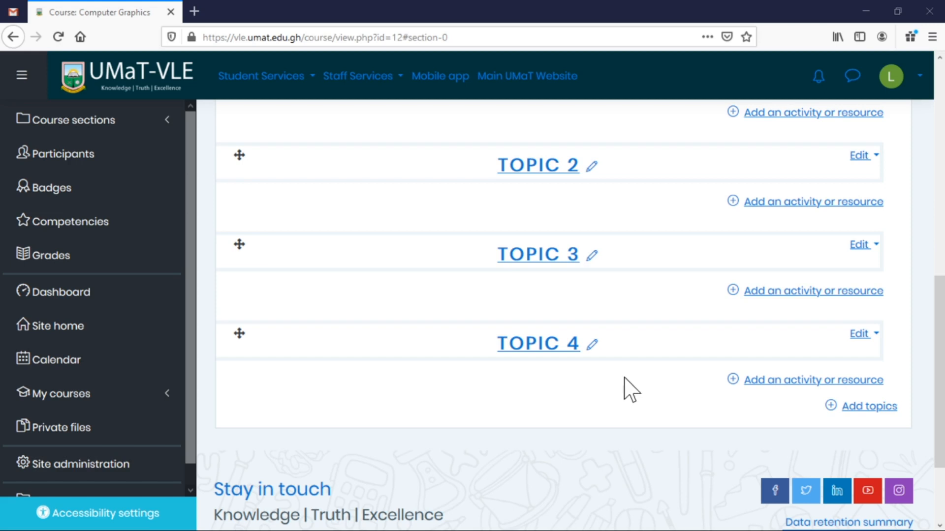
scroll(626, 391, "up", 10)
scroll(721, 453, "down", 5)
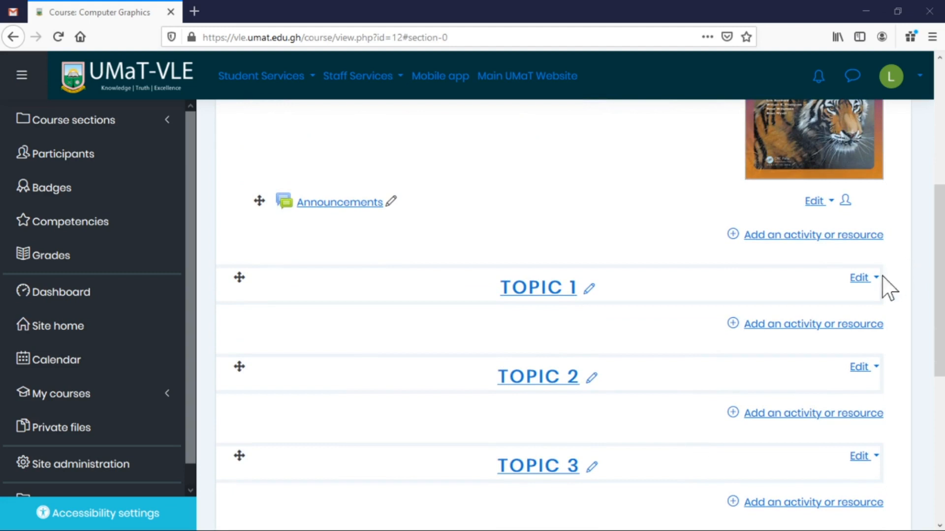
Open Topic 1's edit form and give it the custom name PRACTICAL LABS WITH A-FRAME.
left_click(866, 281)
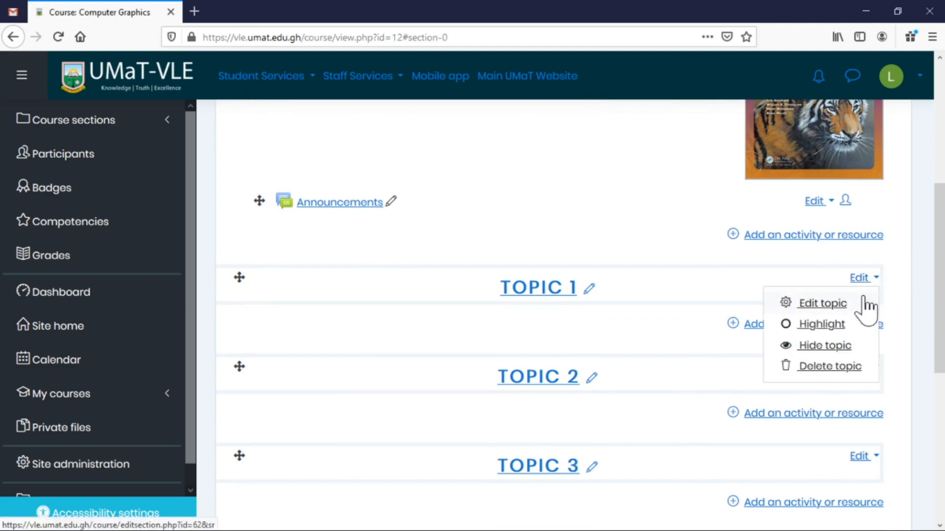
left_click(827, 307)
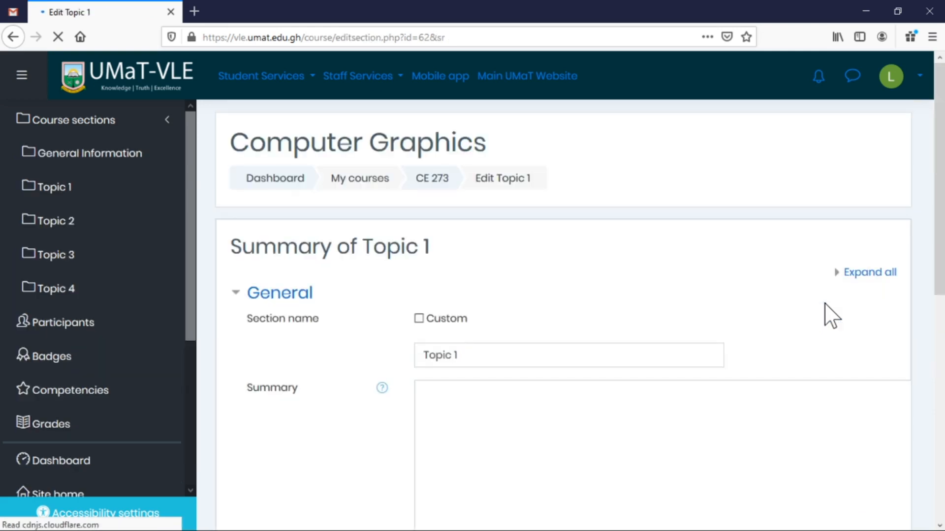
scroll(541, 296, "down", 3)
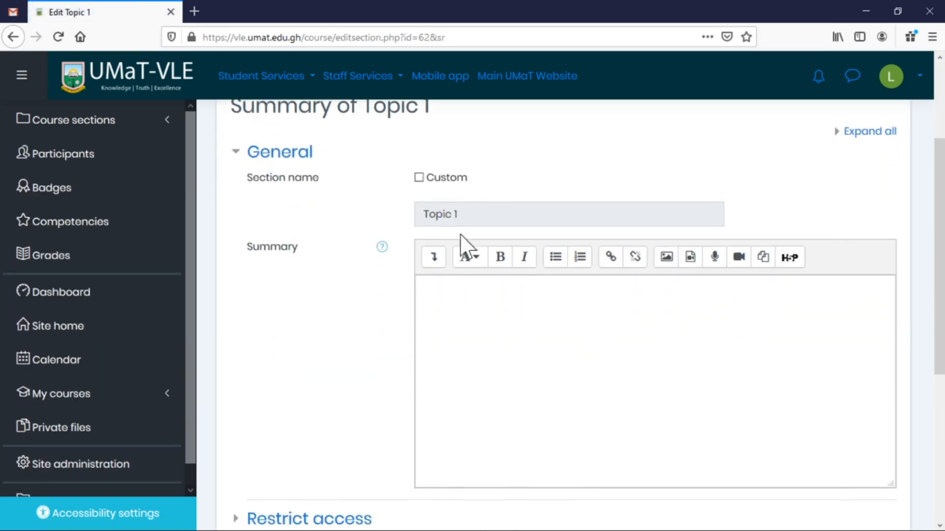
left_click(445, 178)
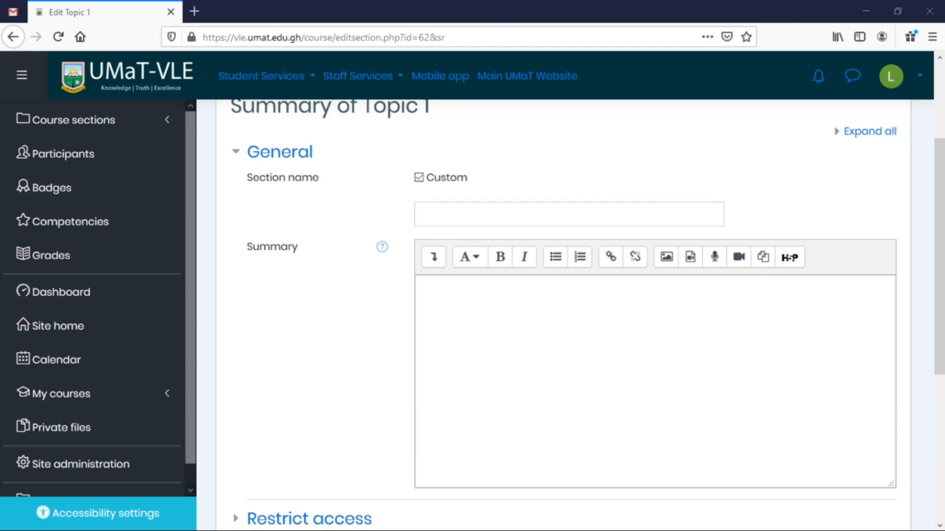
left_click(516, 214)
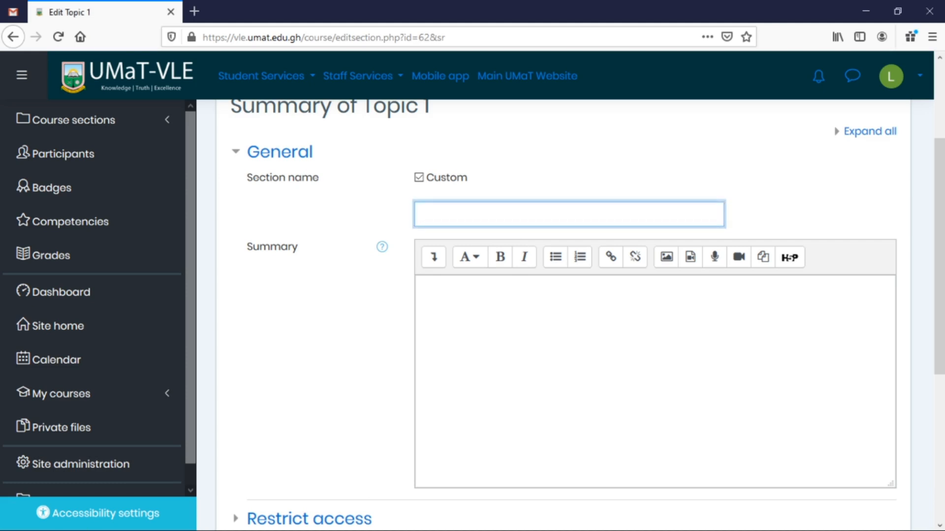
type("PRACTICAL LABS WITH A-FRAME")
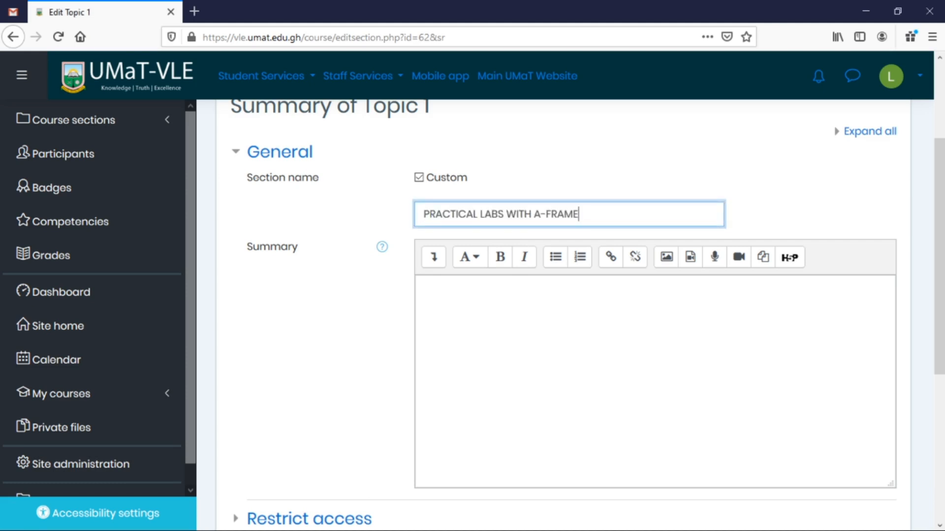
Paste the multi-paragraph A-Frame description into the Summary field.
key("alt+Tab")
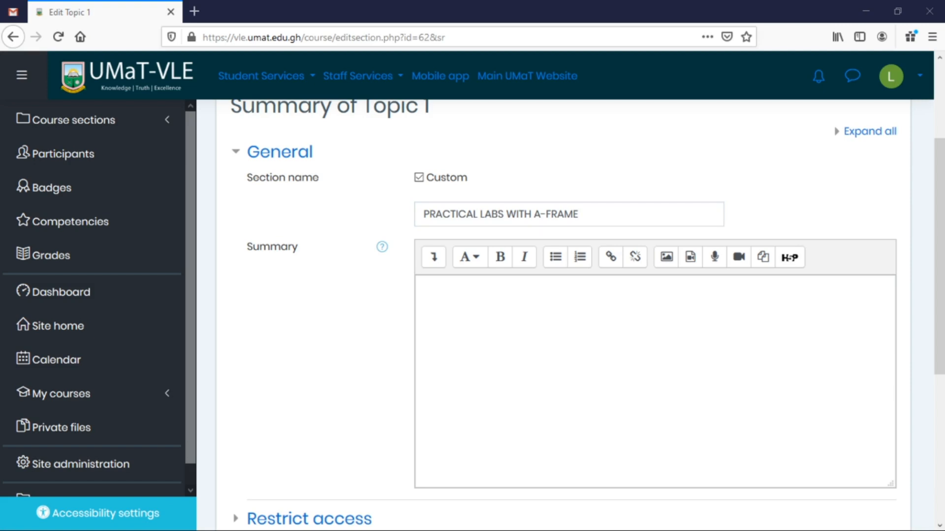
left_click(423, 287)
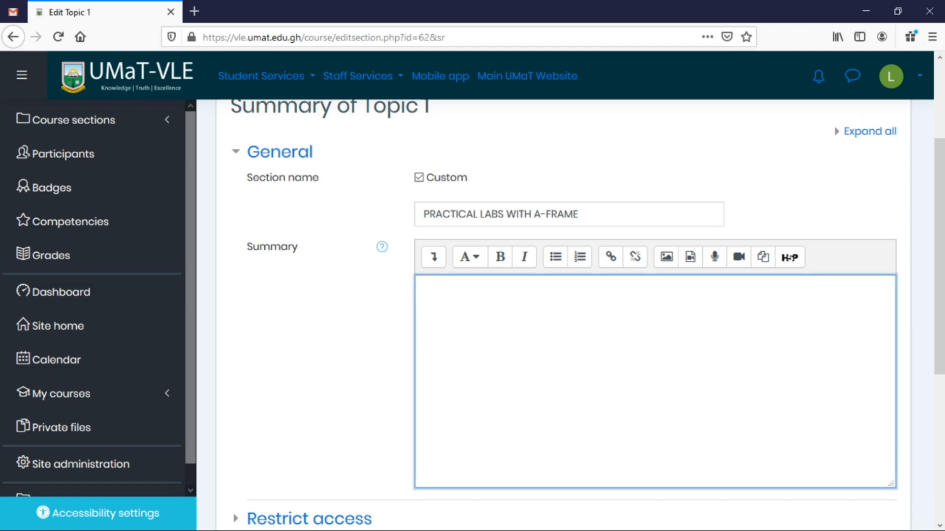
key("ctrl+v")
scroll(655, 382, "down", 2)
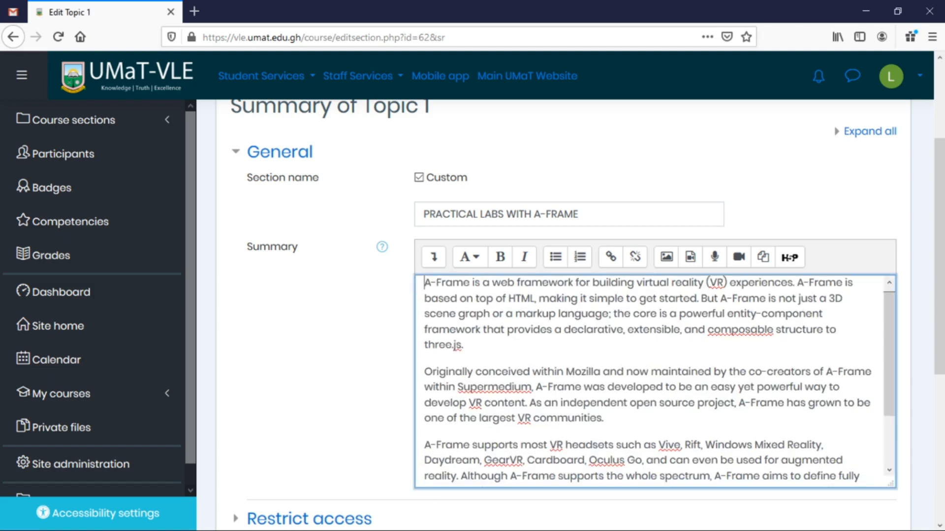
scroll(655, 381, "up", 2)
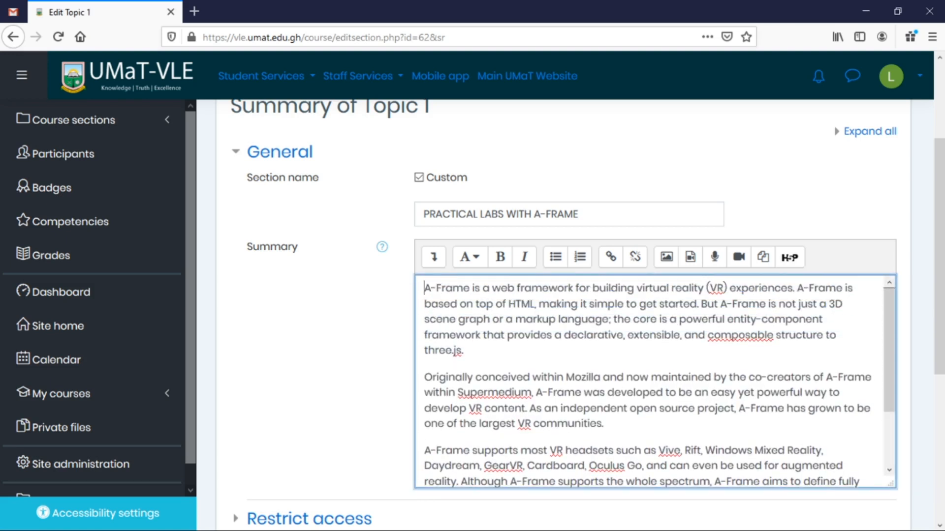
Upload A-Frame Logo.png as the summary image, sized 313 x 365.
left_click(669, 261)
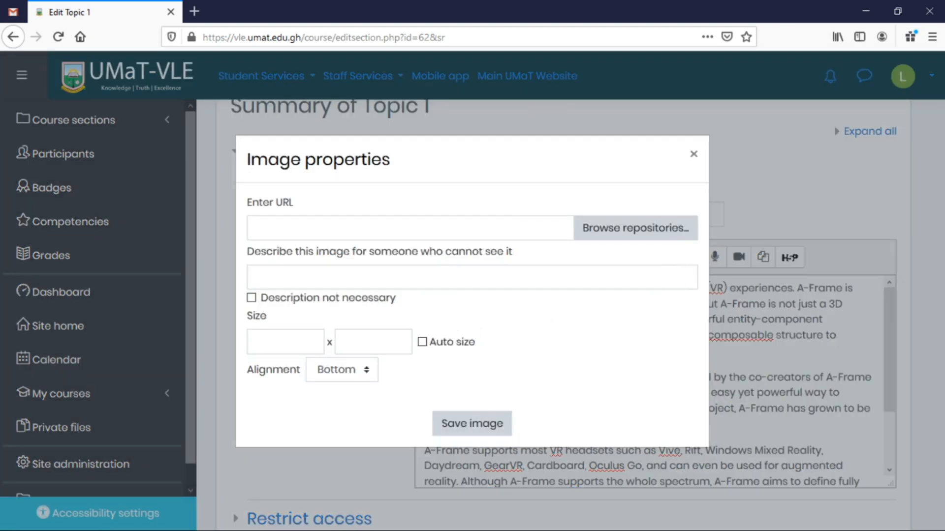
left_click(627, 232)
left_click(248, 256)
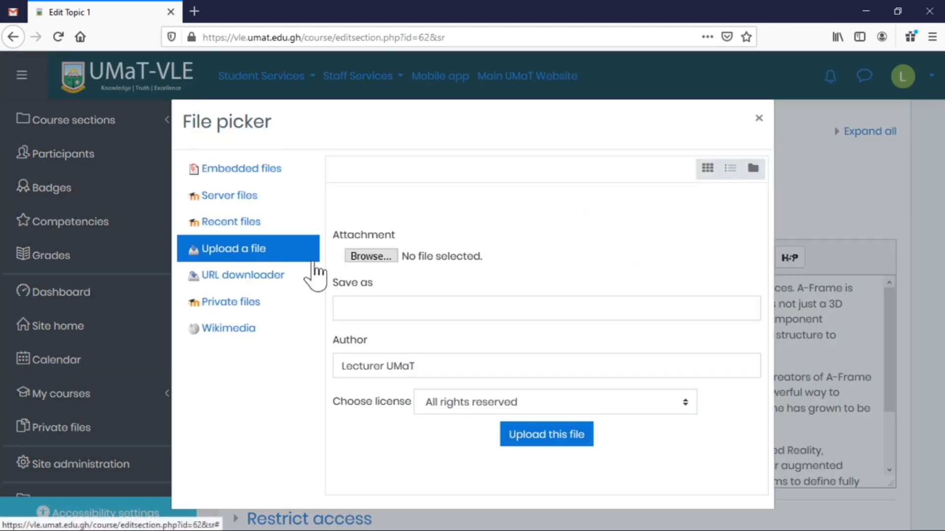
left_click(371, 256)
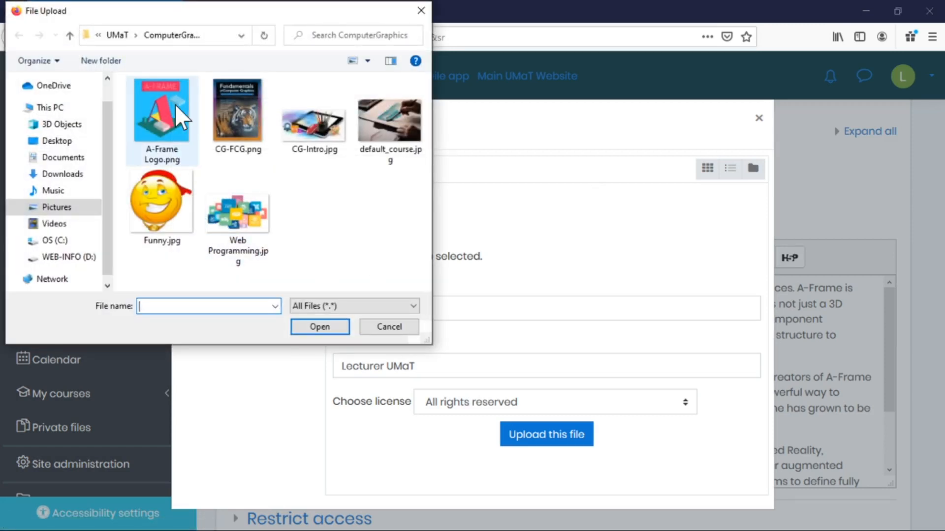
left_click(175, 104)
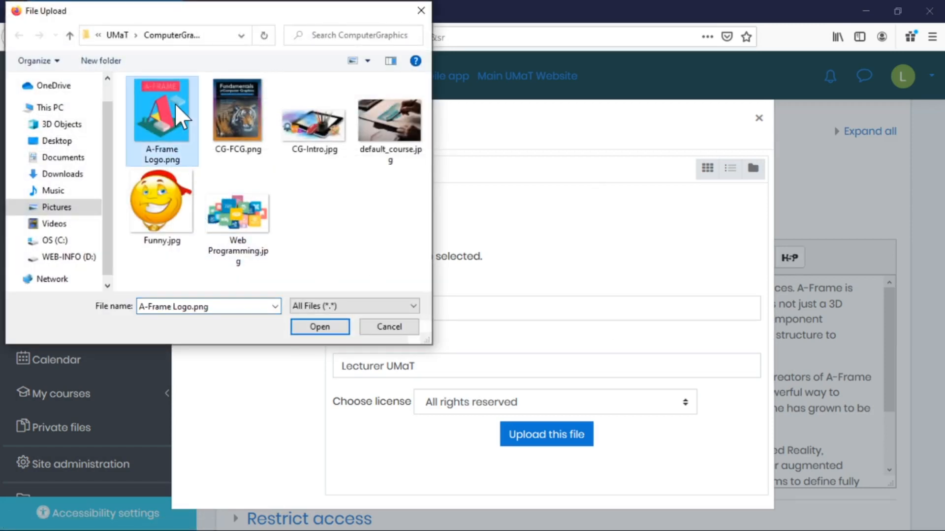
left_click(319, 326)
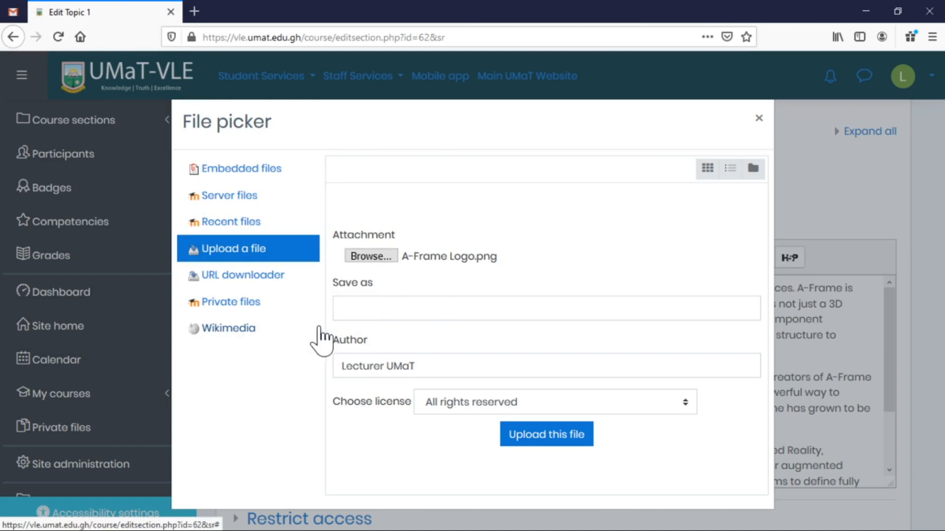
left_click(531, 448)
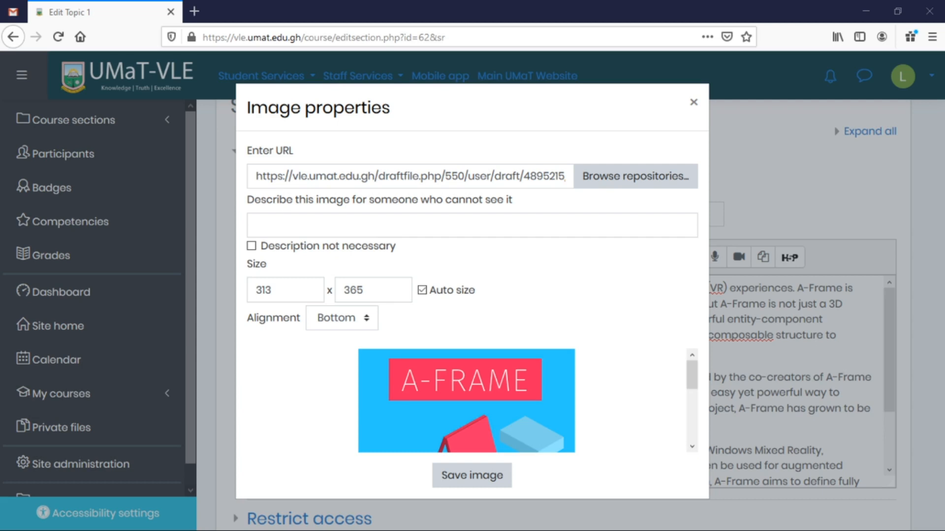
Describe the logo as 'A-Frame Logo', align it Right, and insert it into the summary.
left_click(358, 225)
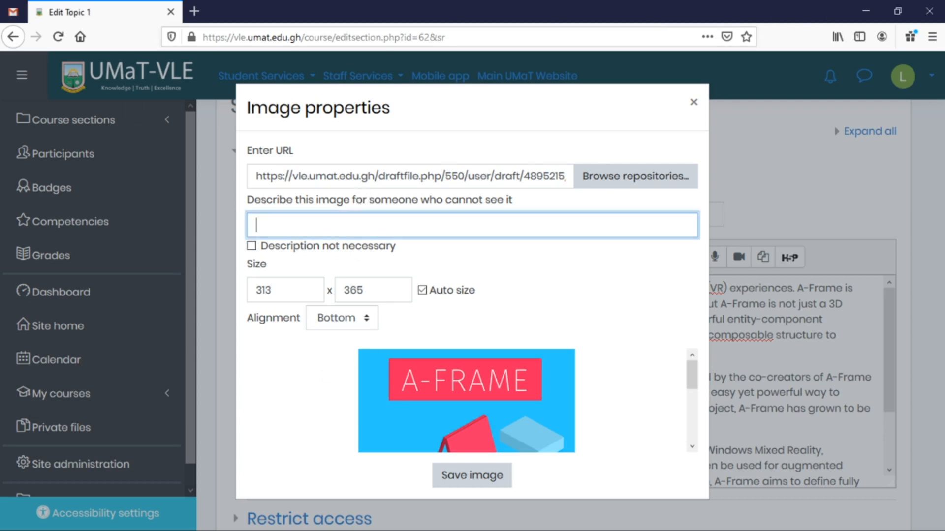
type("A-Frame Logo")
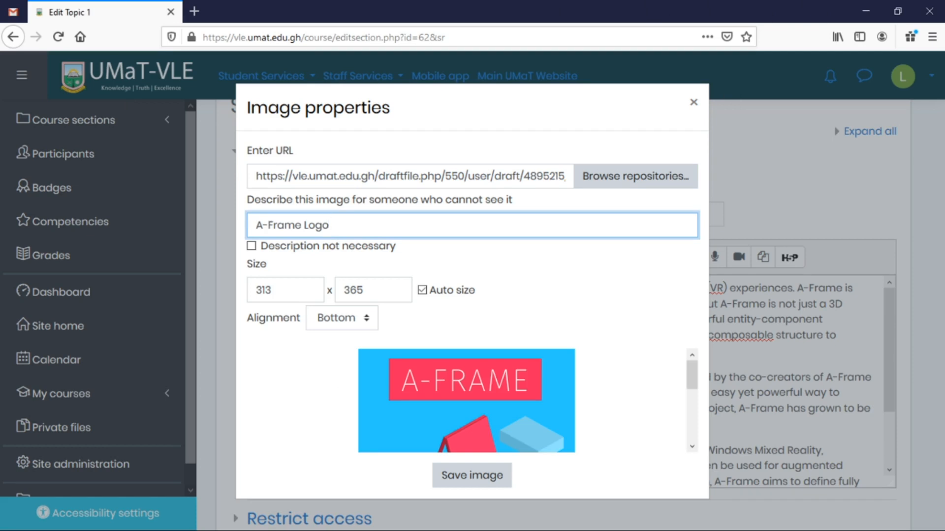
left_click(272, 289)
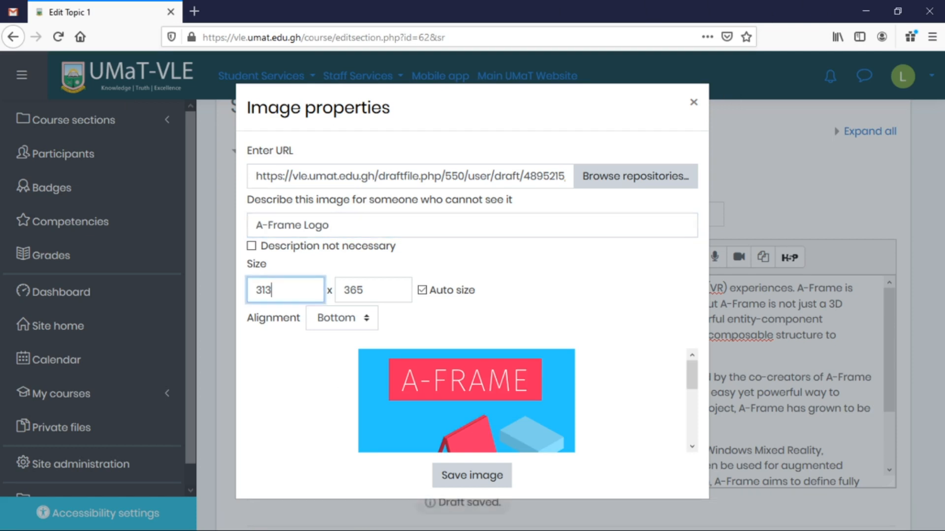
left_click(355, 318)
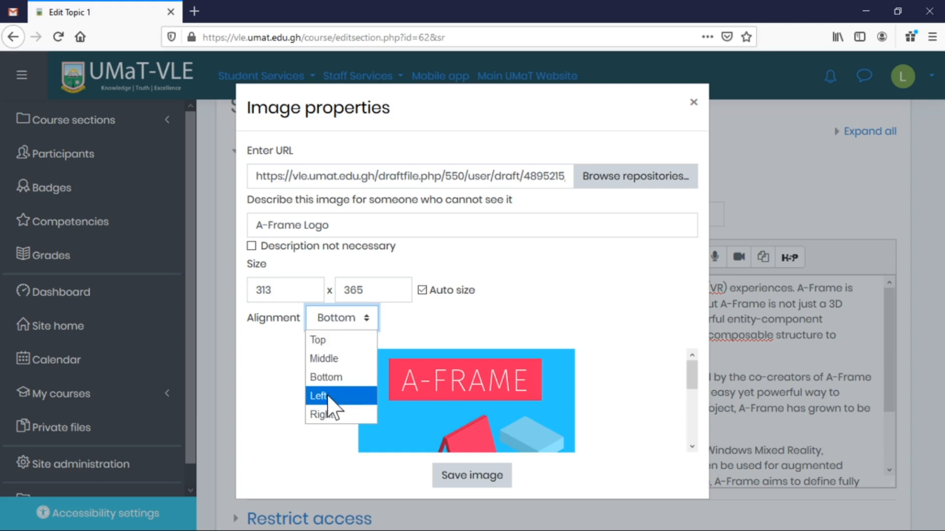
left_click(329, 415)
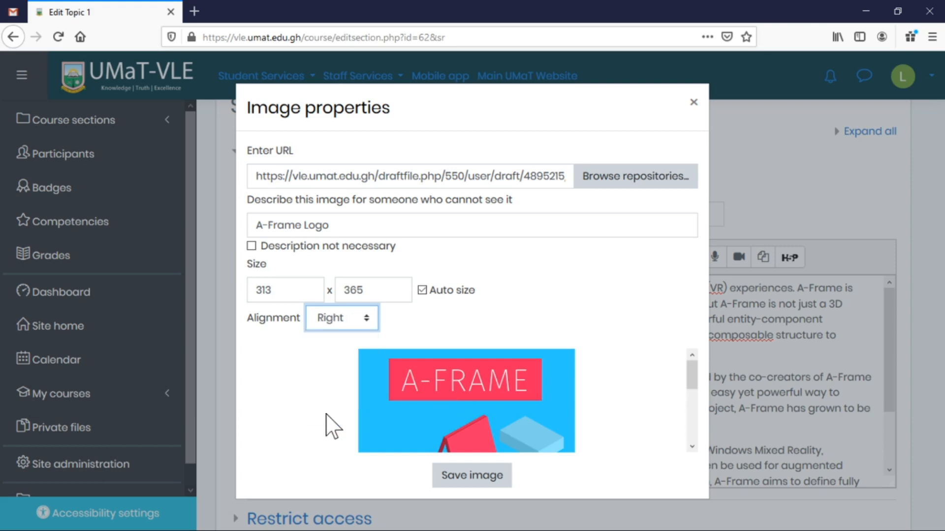
left_click(452, 479)
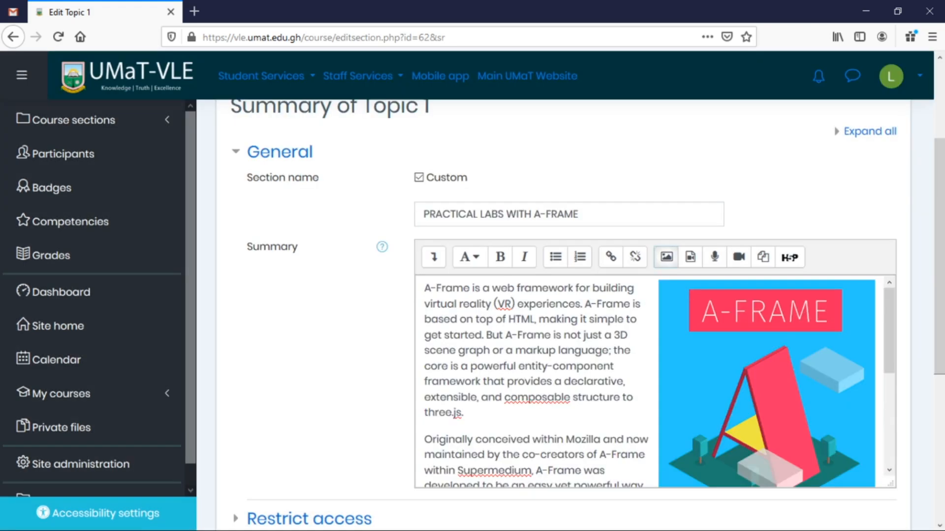
Save the Topic 1 section changes.
scroll(859, 334, "down", 3)
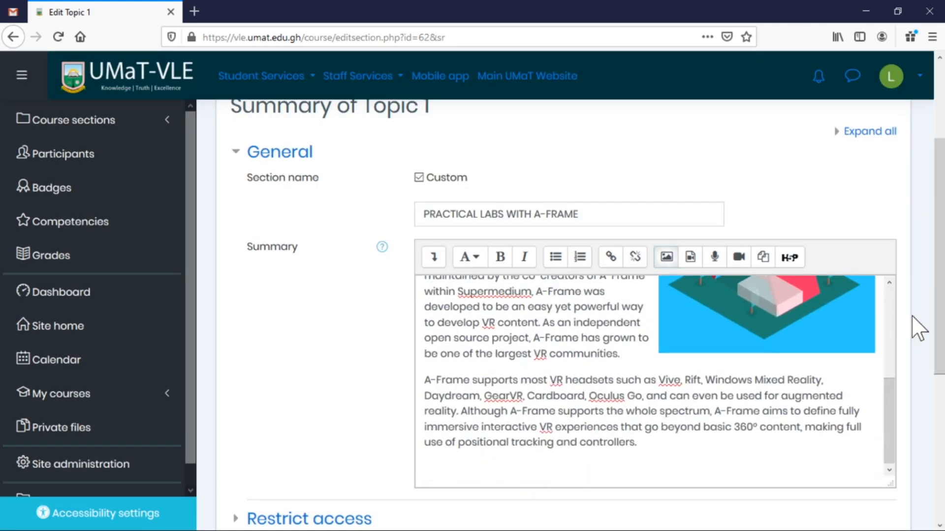
scroll(917, 326, "down", 5)
left_click(461, 346)
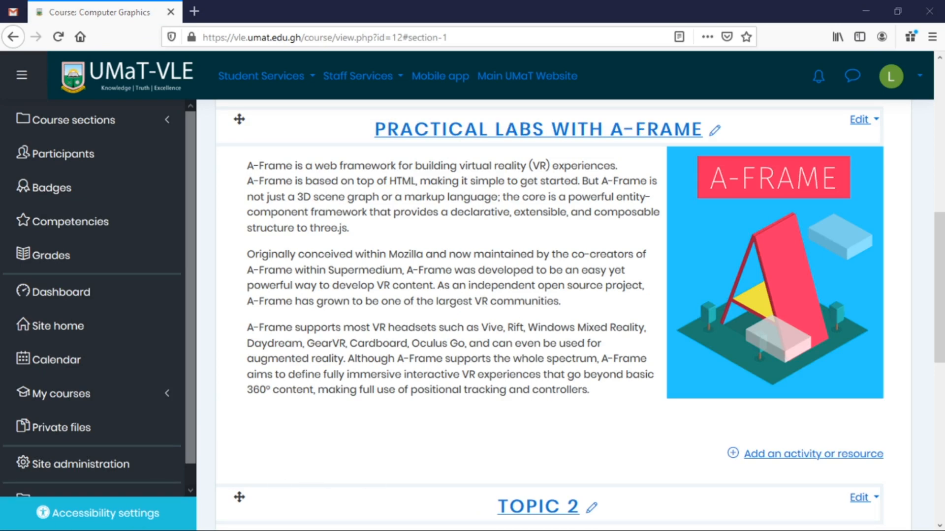
Open the Edit dropdown for Topic 2, below the completed A-Frame section.
scroll(653, 380, "down", 3)
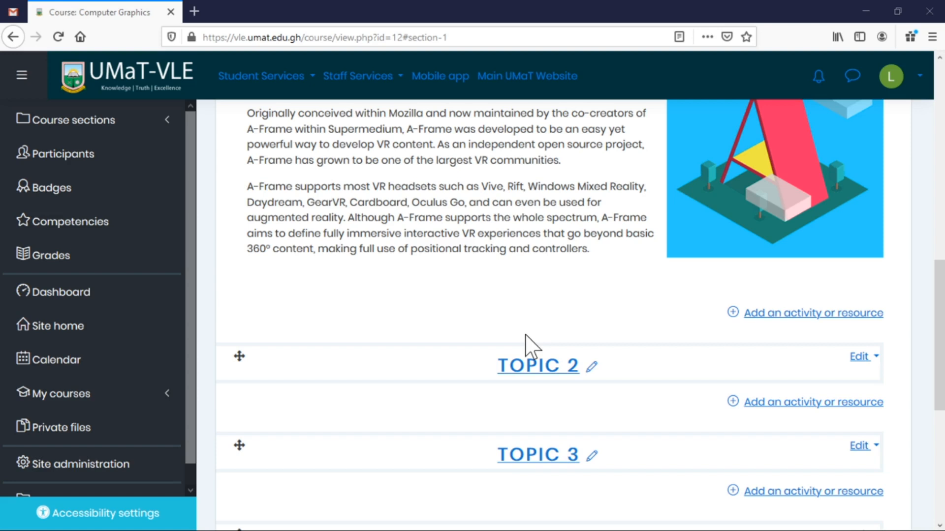
scroll(819, 327, "down", 3)
left_click(862, 287)
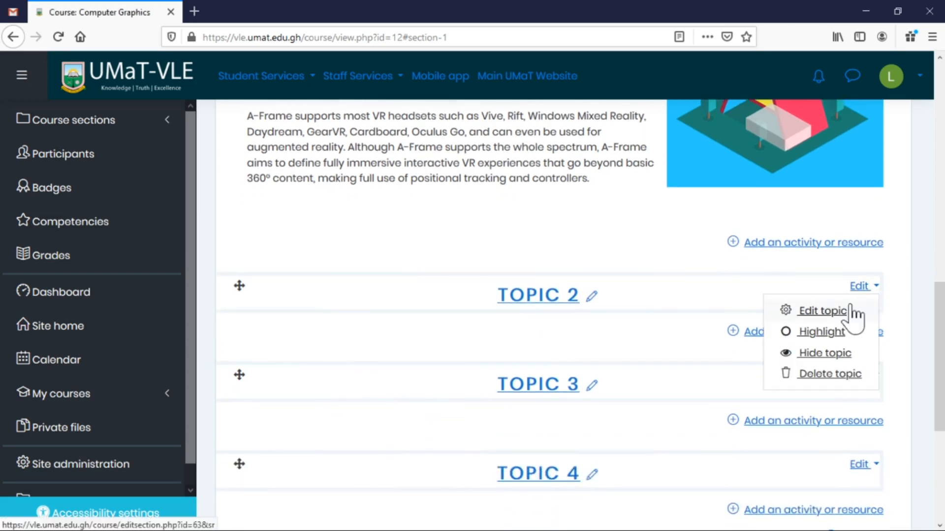
Open Topic 2's edit form and set the custom name 'Topic 01: Introduction to Computer Graphics'.
left_click(831, 313)
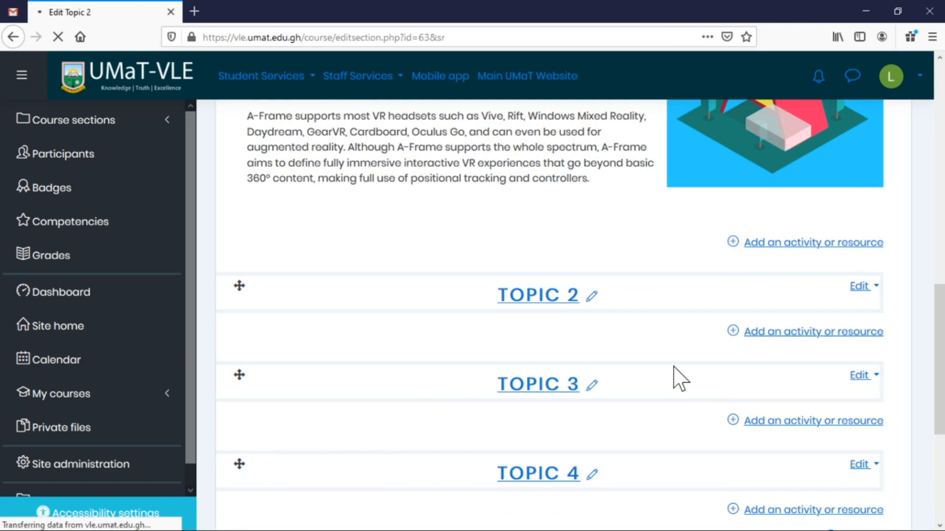
scroll(449, 276, "down", 1)
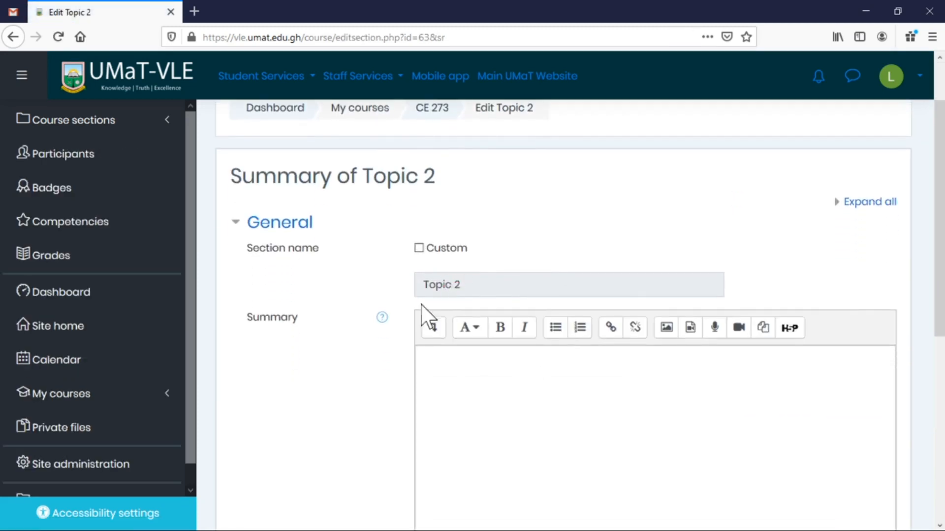
left_click(444, 251)
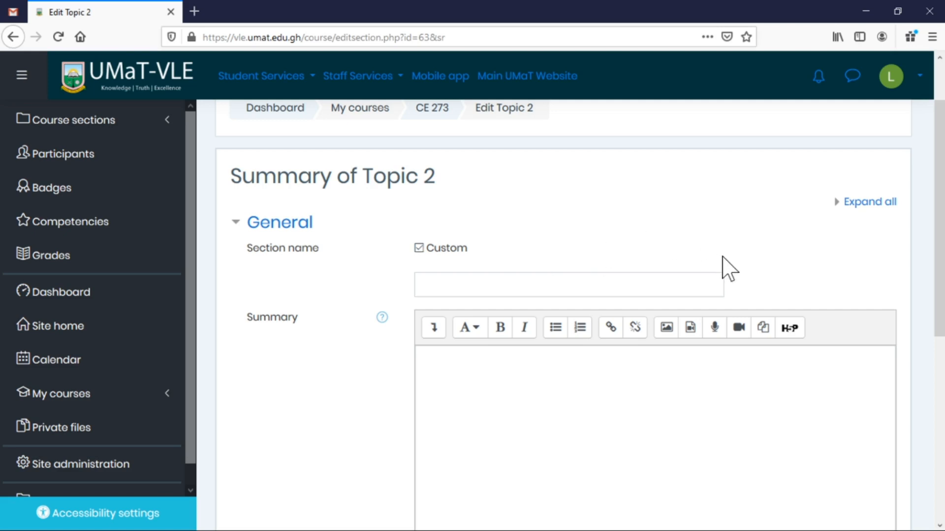
scroll(723, 258, "down", 3)
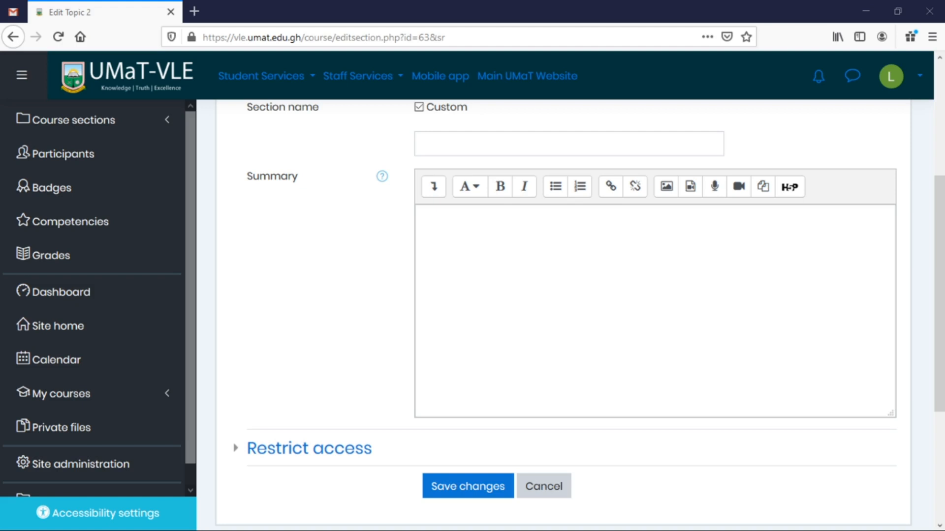
left_click(621, 143)
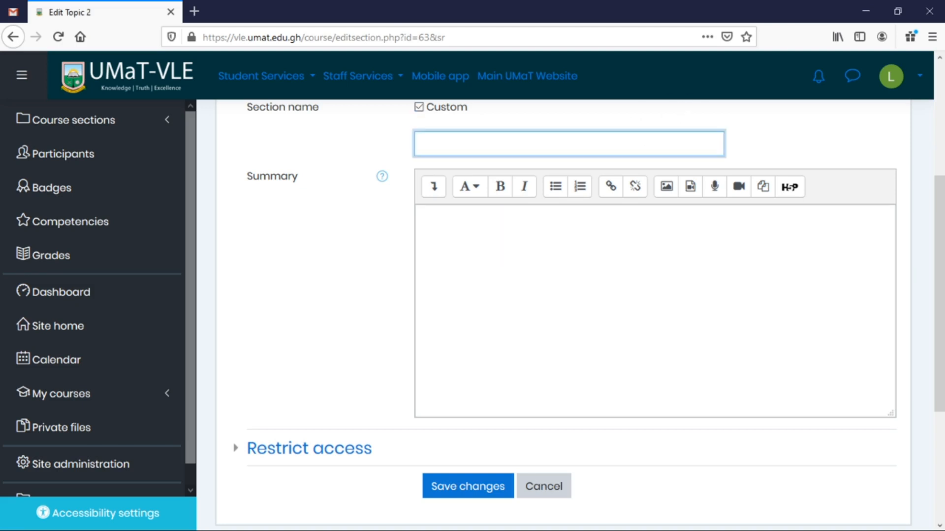
type("Topic 01: Introduction to Computer Graphics")
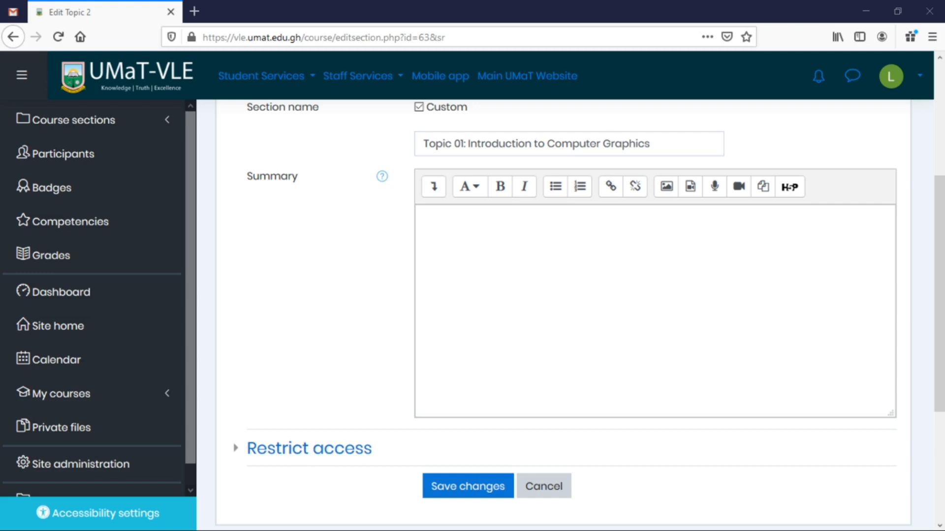
Paste the list of topics as the summary and save the section.
left_click(424, 218)
type("Topics: Computer Graphics Introduction, Application of Computer Graphics and Interactive and Passive Graphics")
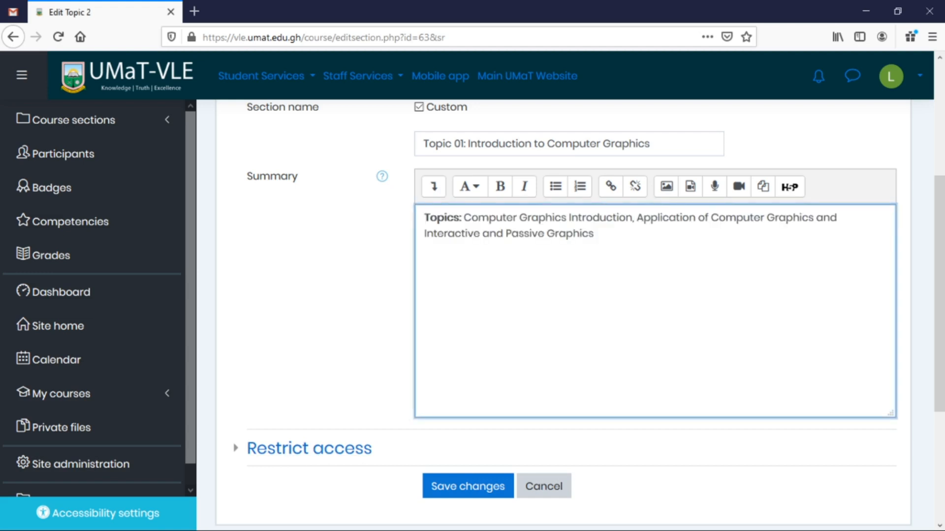
left_click_drag(463, 218, 625, 217)
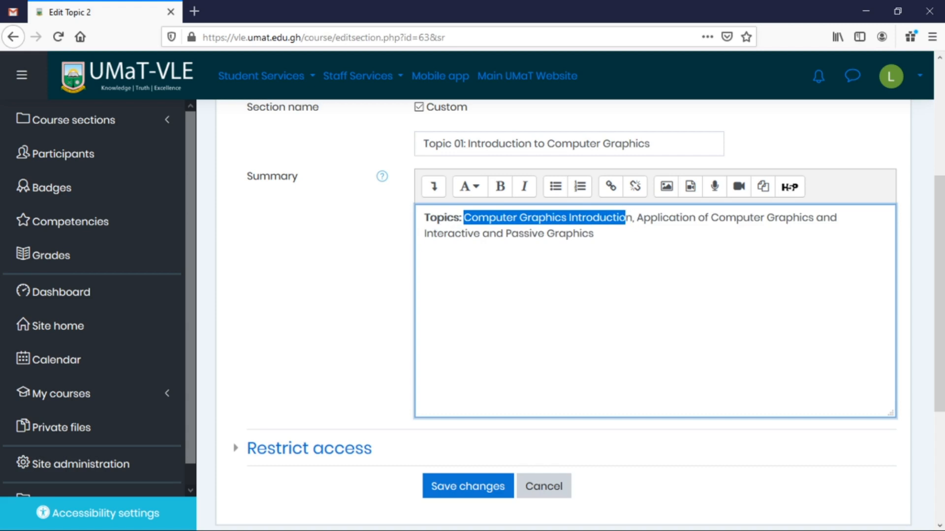
scroll(467, 413, "down", 3)
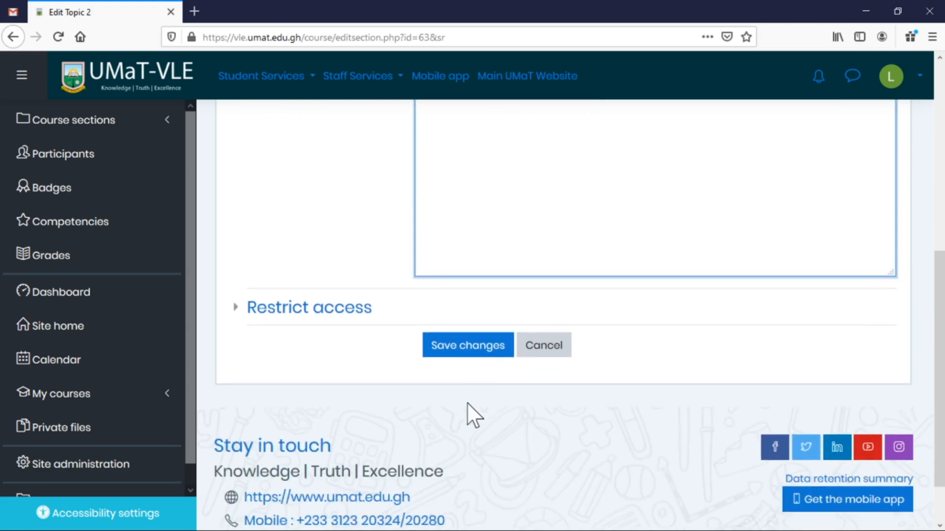
left_click(473, 348)
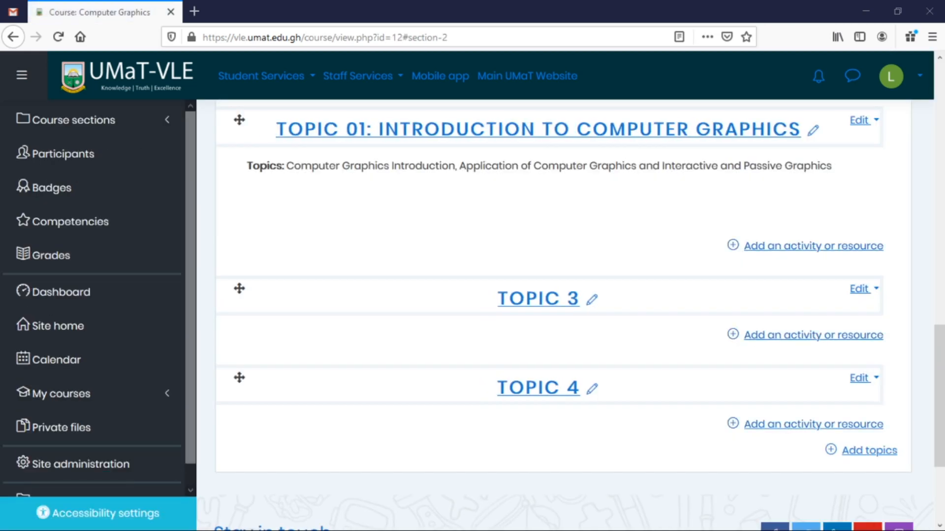
Open Topic 3's edit form and give it the custom name 'Topic 02: Graphic Systems'.
left_click(864, 293)
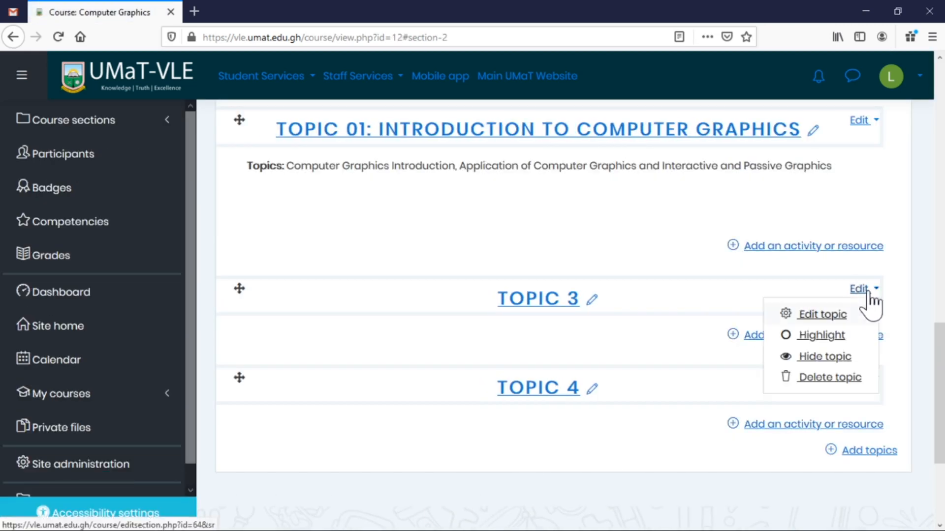
left_click(832, 316)
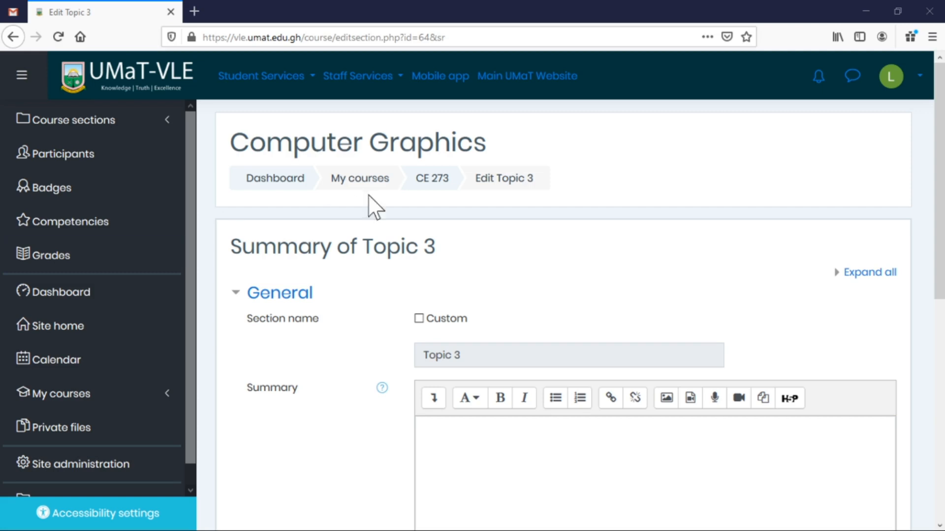
left_click(448, 319)
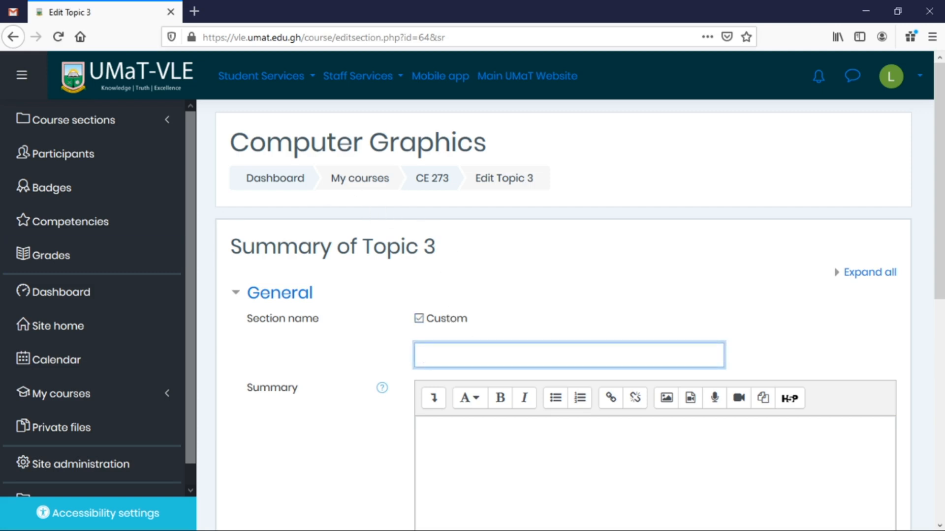
type("Topic 02: Graphic Systems")
Paste the summary listing CRT, scan and display topics and save the section.
left_click(481, 424)
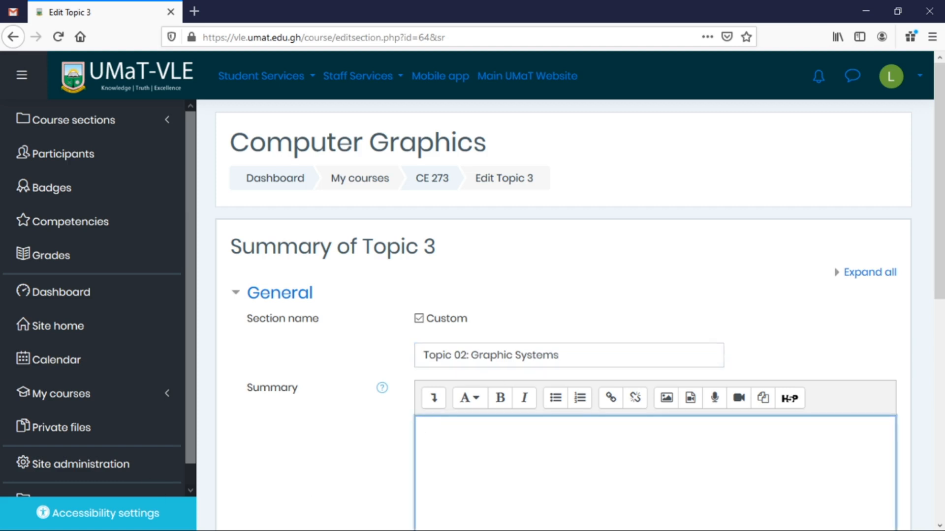
key("alt+Tab")
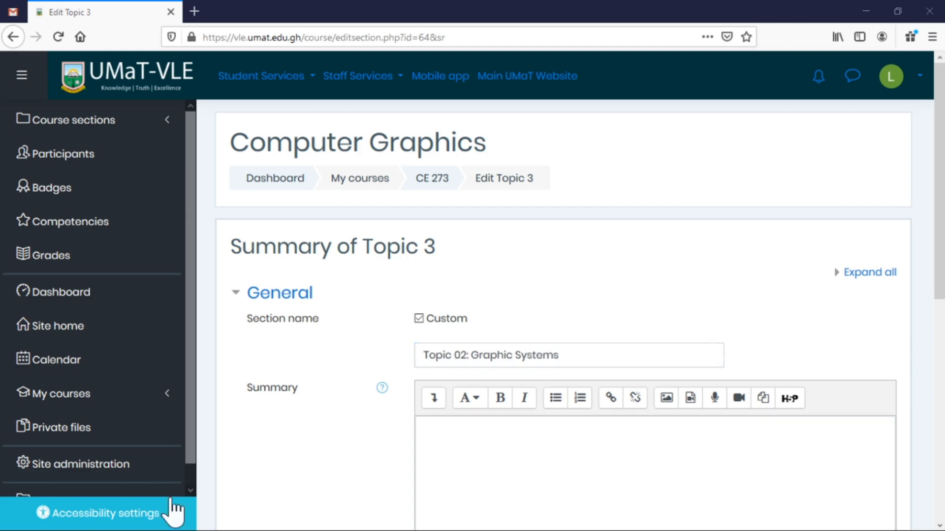
key("alt+Tab")
type("Topics: Cathode Ray Tube (CRT), Random Scan, Raster Scan, Color CRT Monitors, Direct View Storage Tubes and Flat Panel Display.")
scroll(474, 449, "down", 6)
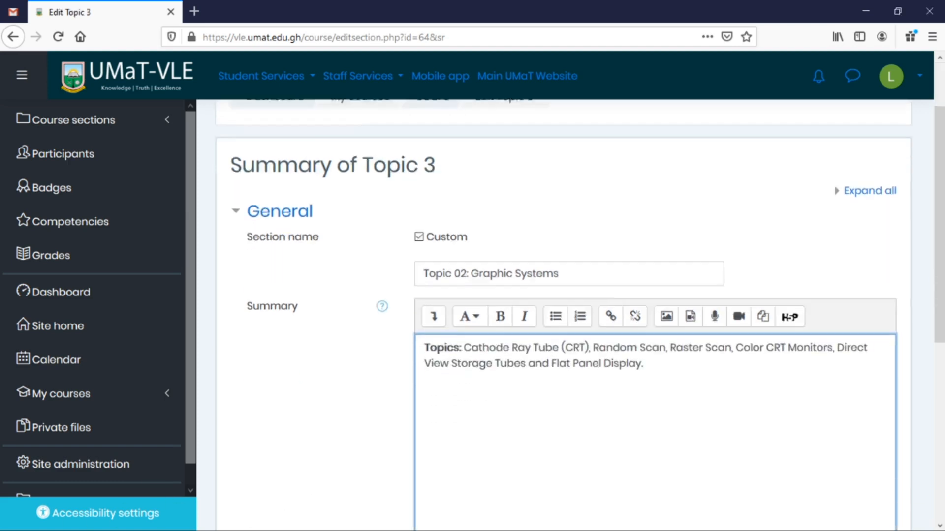
left_click(474, 418)
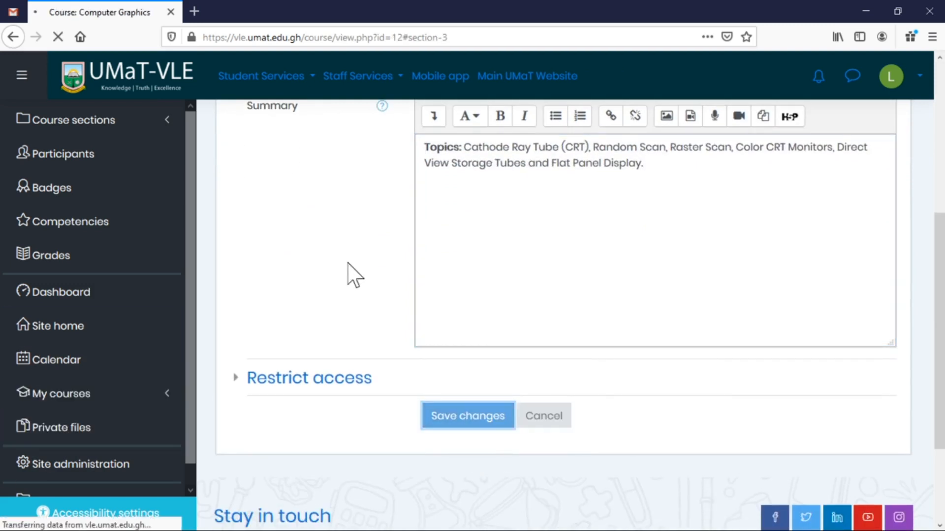
left_click(860, 305)
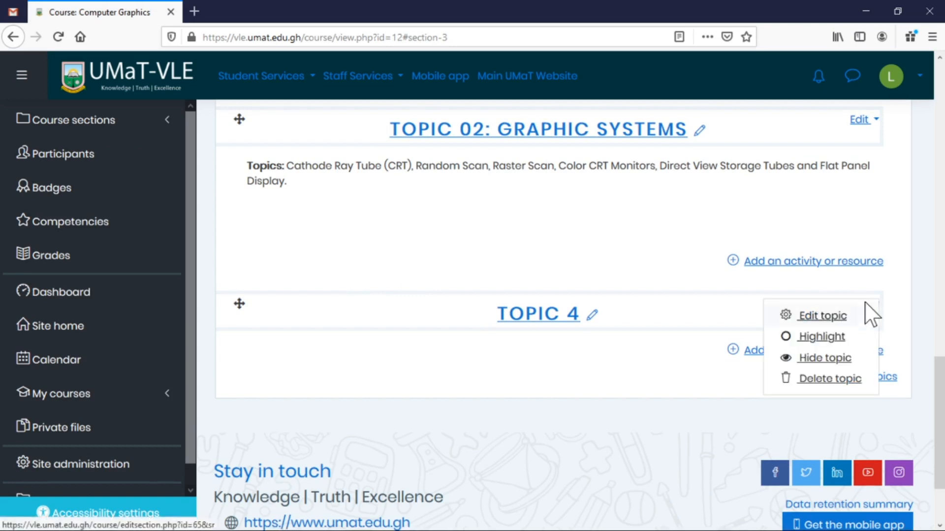
Open Topic 4's edit form and give it the custom name 'Topic 03: Input-Output Devices'.
left_click(839, 317)
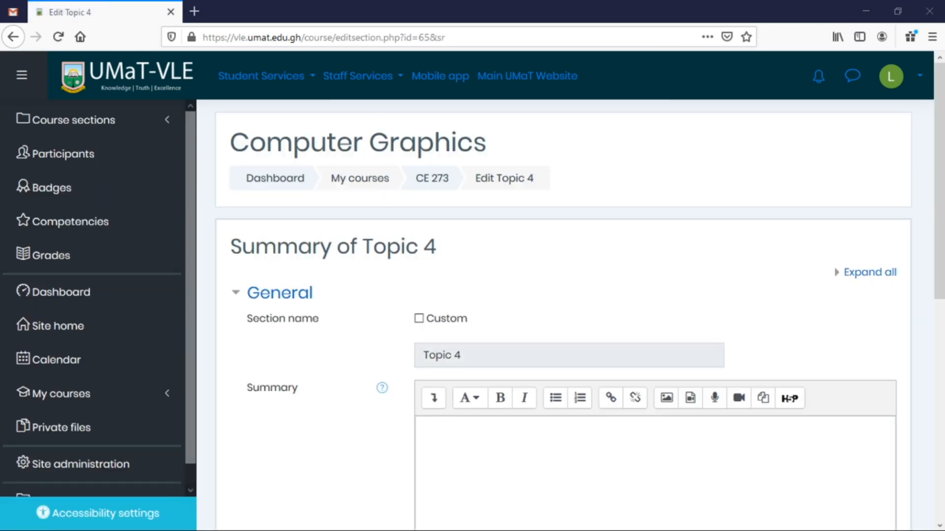
left_click(420, 318)
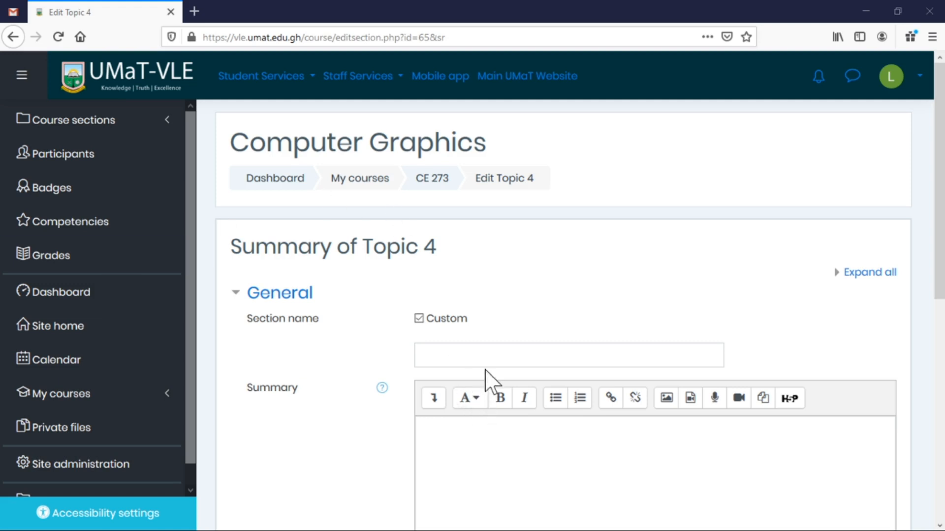
left_click(487, 356)
type("Topic 03: Input-Output Devices")
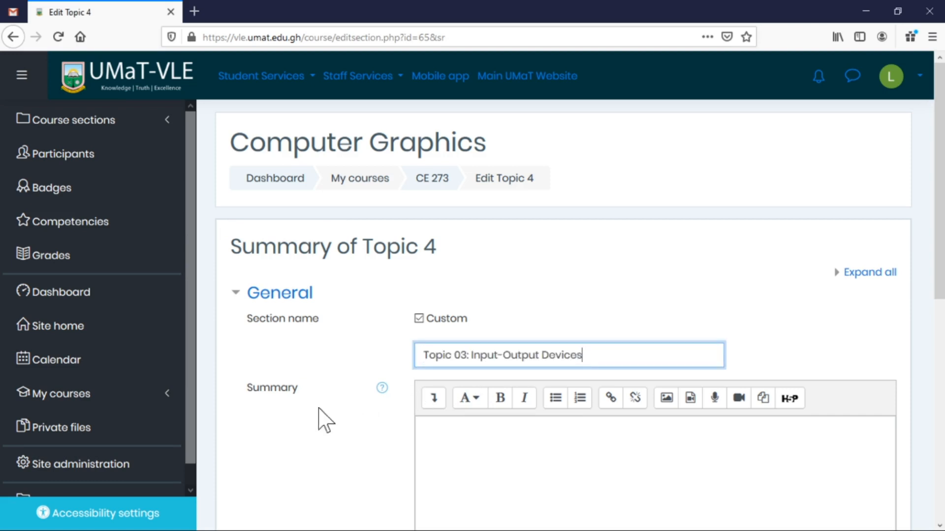
Paste the input and output device topics summary and place the caret at its end.
key("alt+Tab")
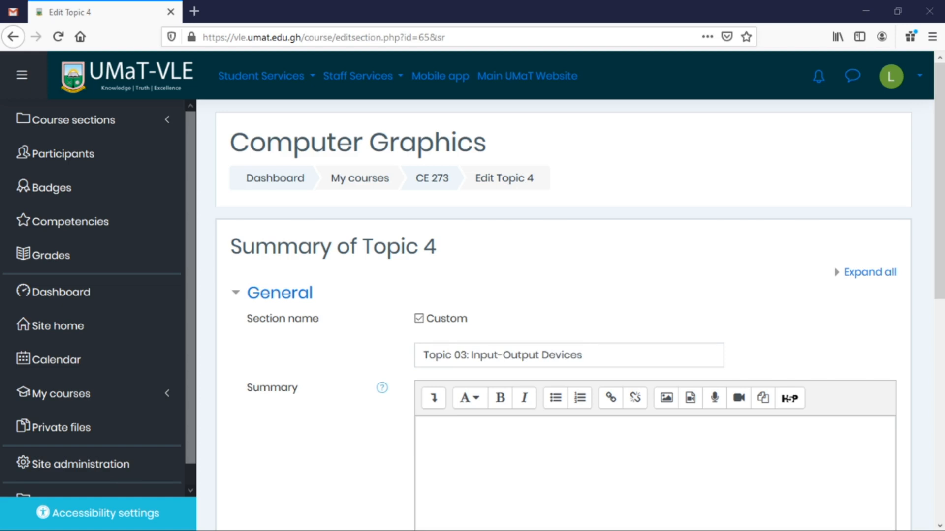
left_click(425, 429)
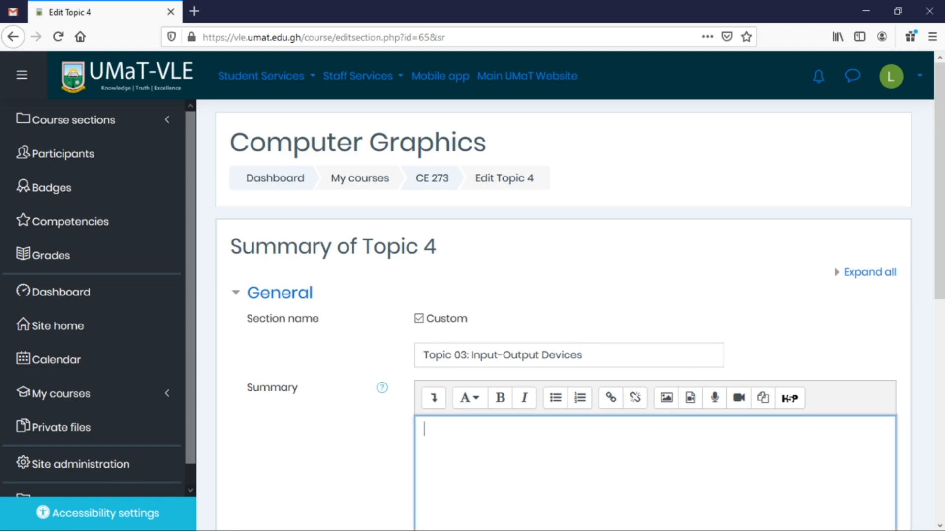
type("Topics: Input Devices, Trackball, Light Pen, Image Scanner, Output Devices and Plotters")
scroll(864, 344, "down", 5)
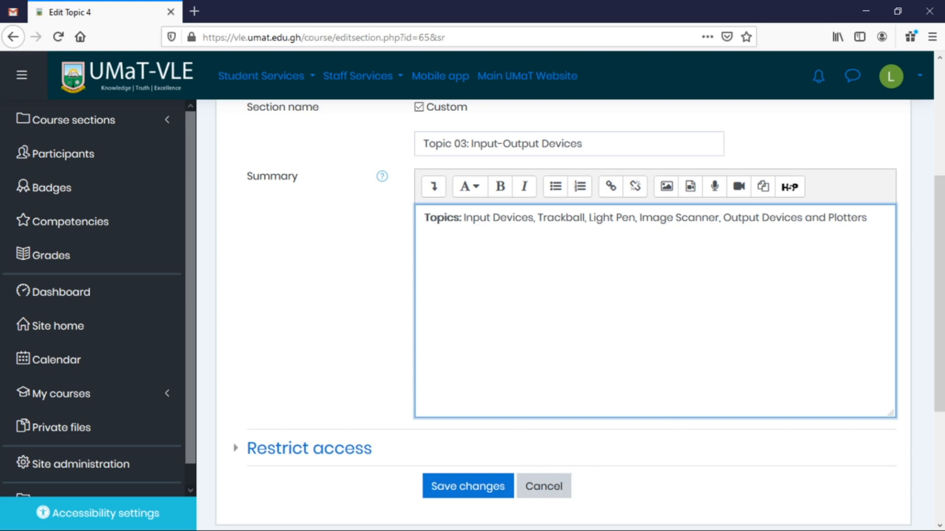
left_click(430, 217)
left_click(867, 217)
Open youtube.com in a new private tab and search for '03 input output devices'.
left_click(194, 11)
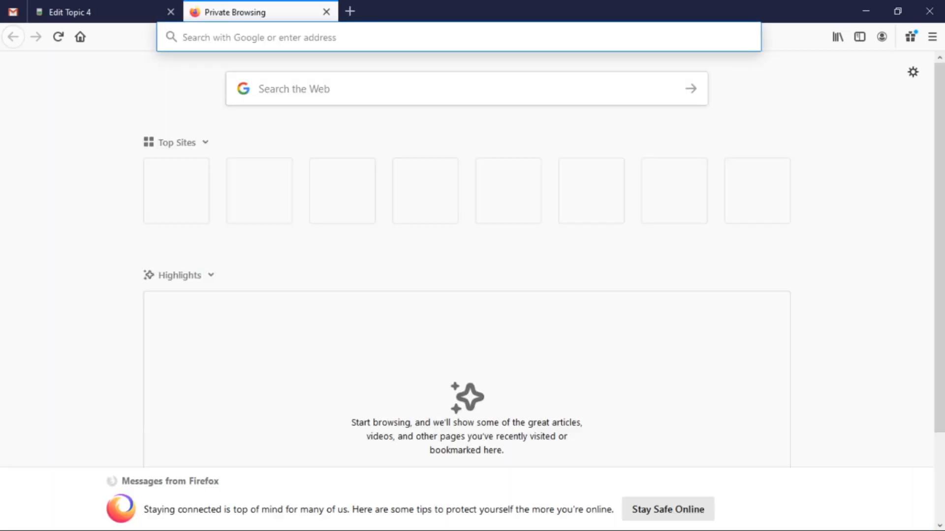
type("youtube.com")
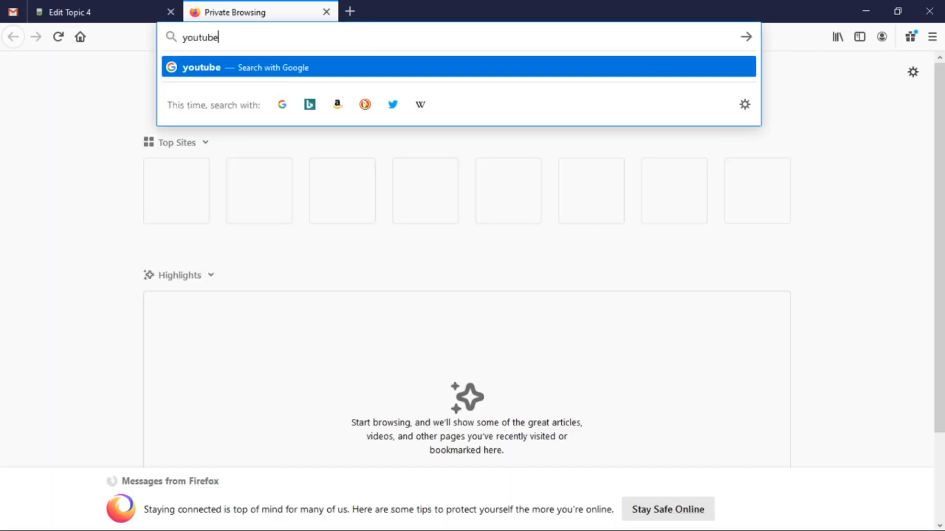
key("Return")
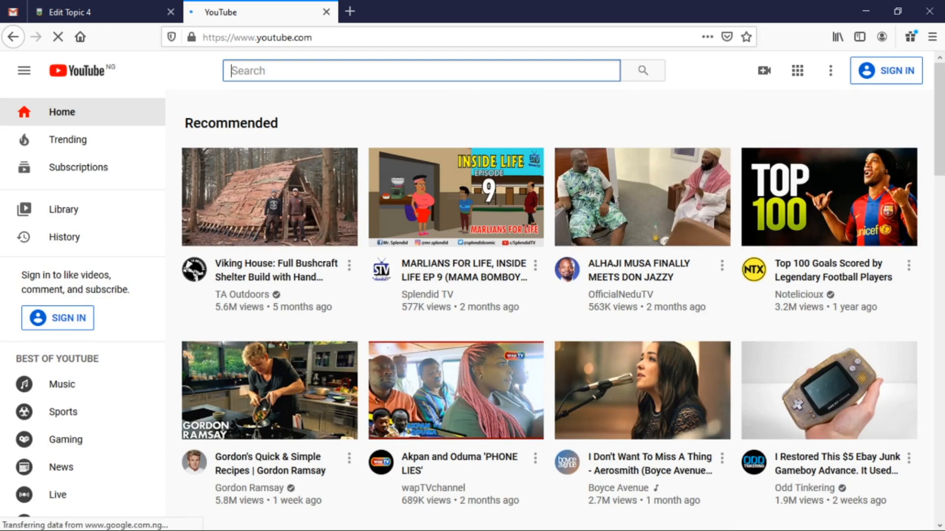
type("0")
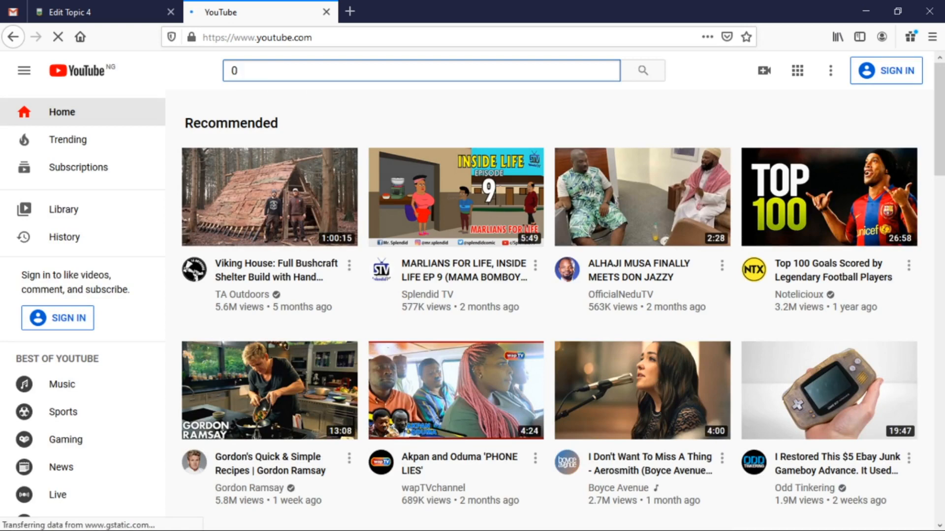
type("3 input out")
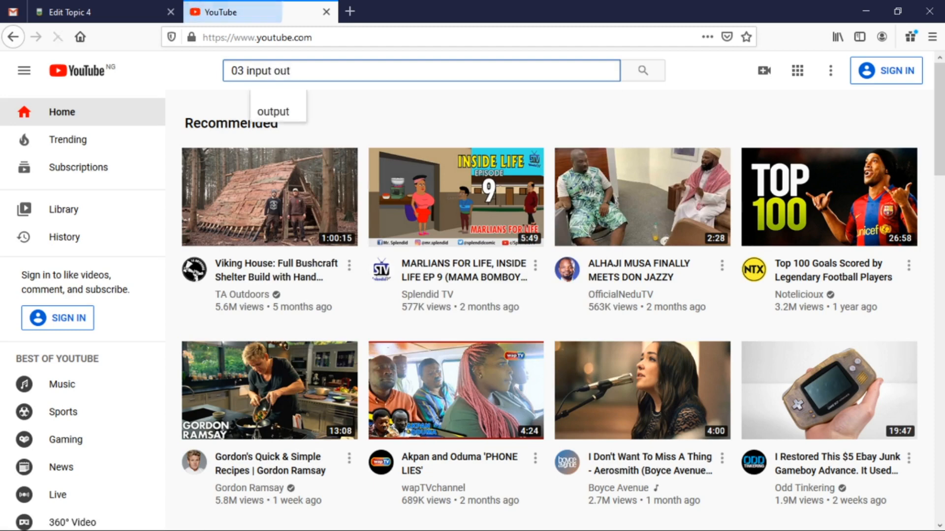
type("put d")
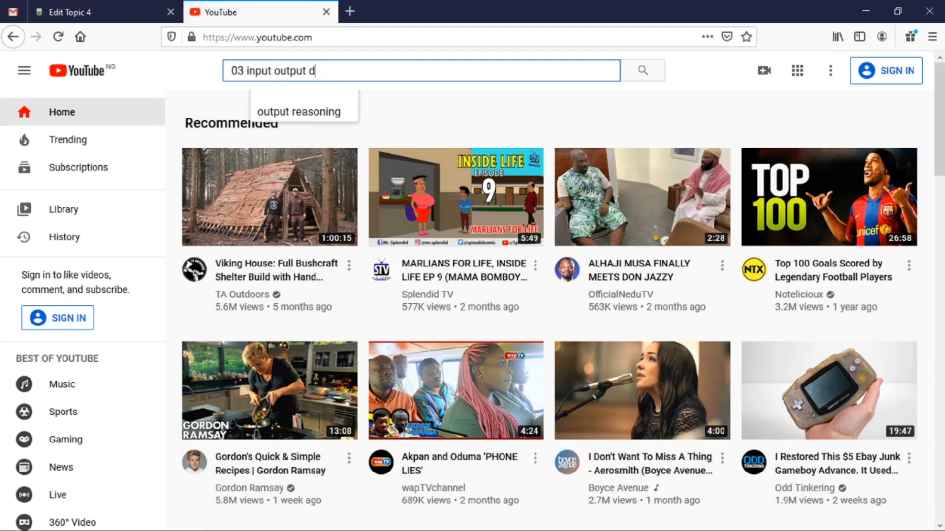
type("evice")
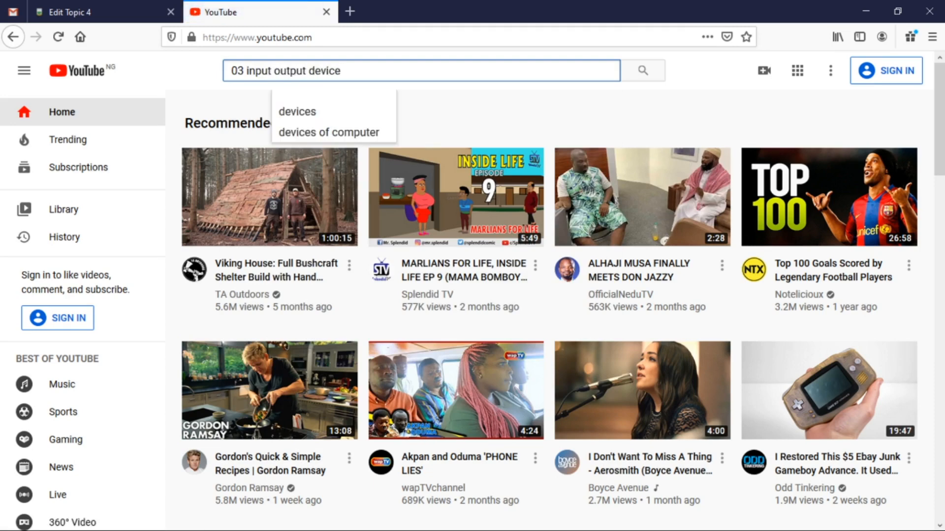
type("s")
key("Return")
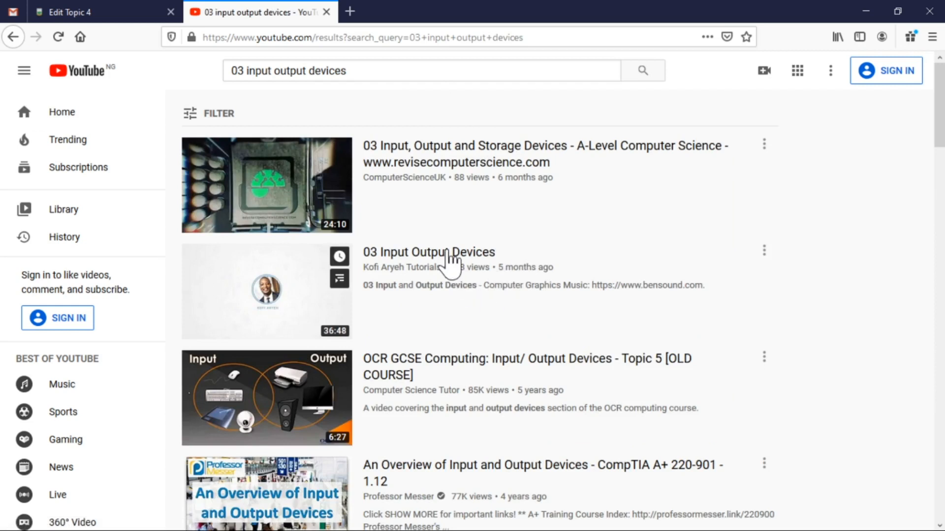
Open and pause the 03 Input Output Devices video, then bring up its Share dialog.
left_click(422, 261)
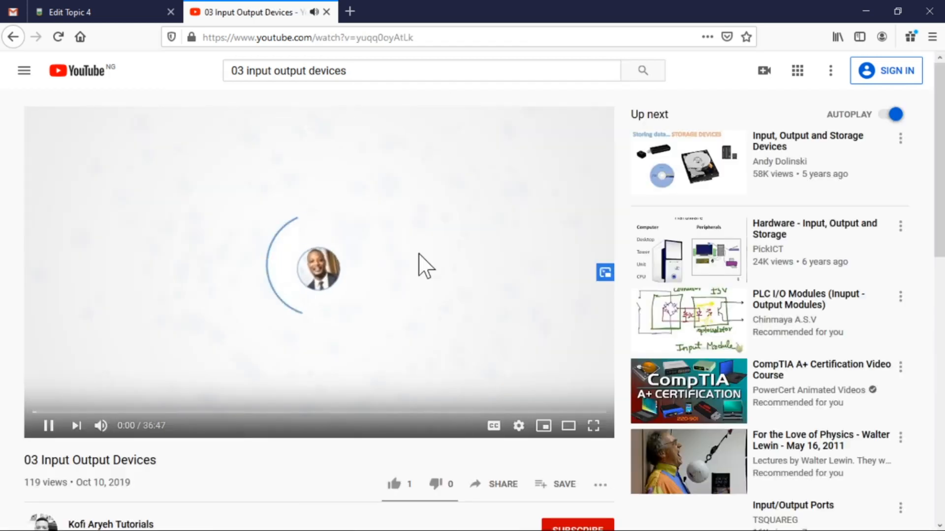
left_click(362, 289)
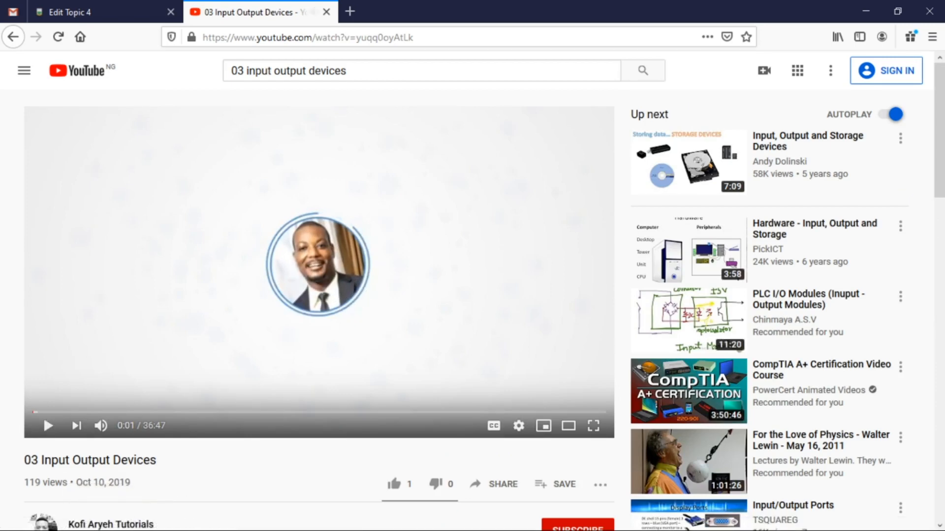
scroll(320, 428, "down", 7)
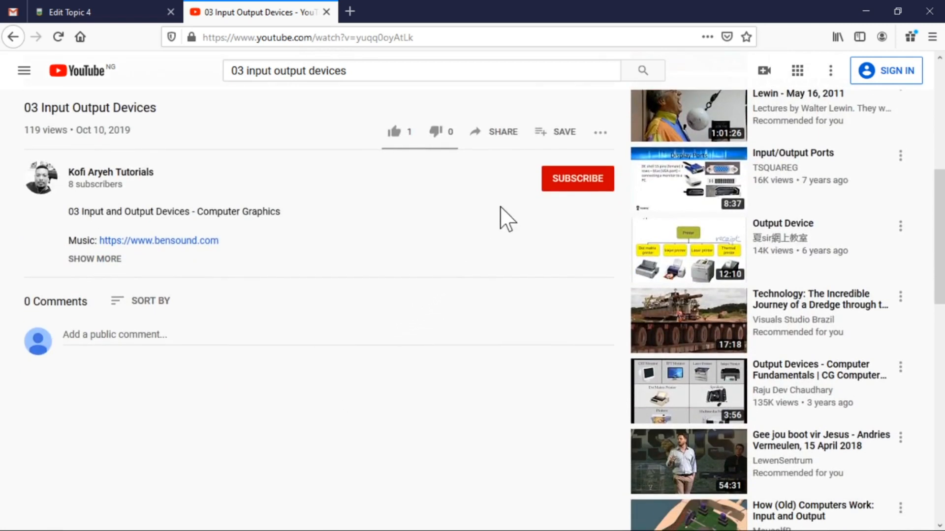
left_click(506, 143)
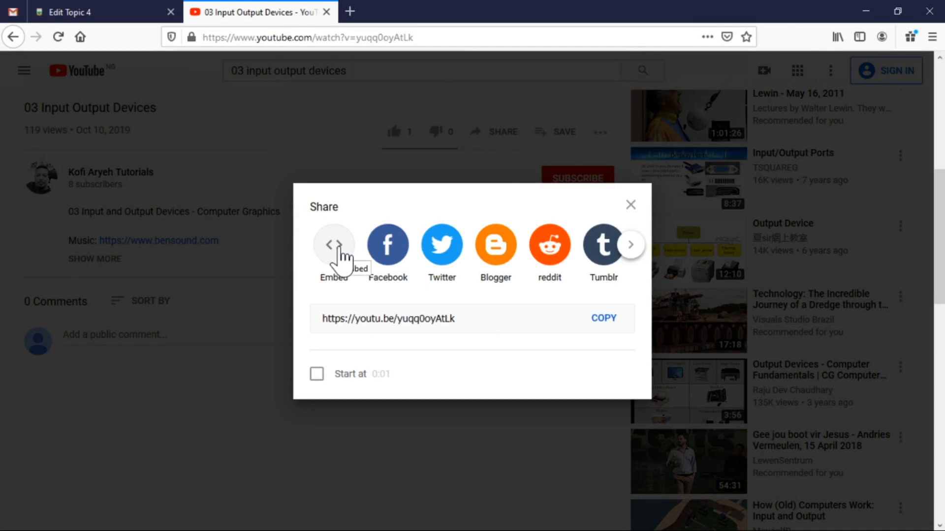
Copy the video's iframe embed code and return to the Edit Topic 4 tab.
left_click(337, 248)
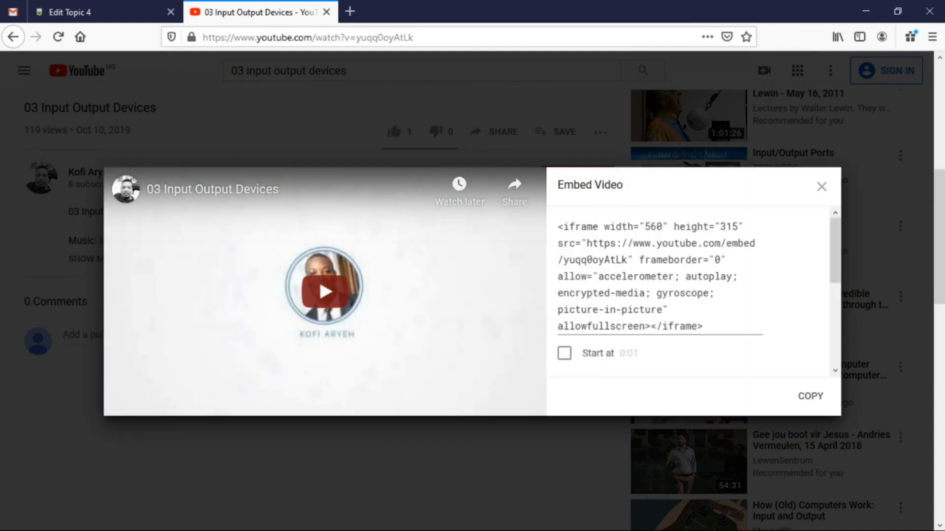
left_click_drag(557, 226, 702, 326)
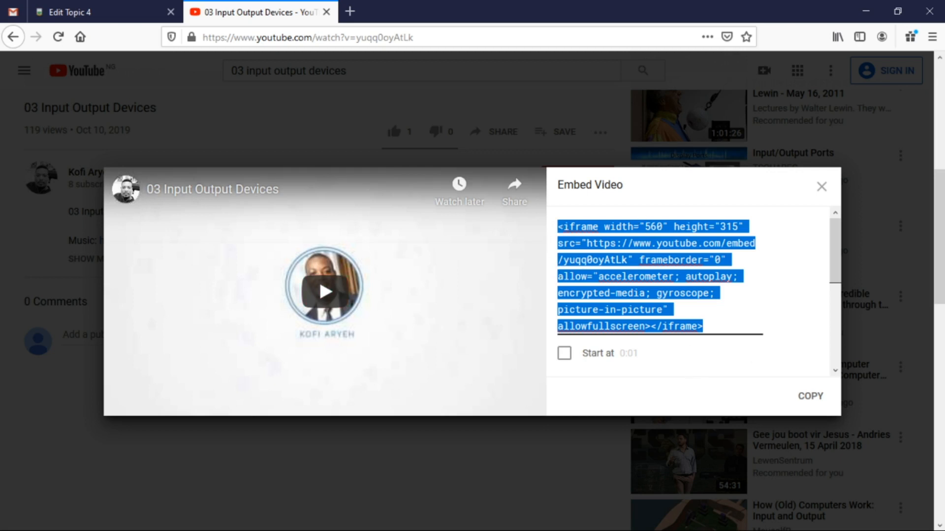
left_click(808, 398)
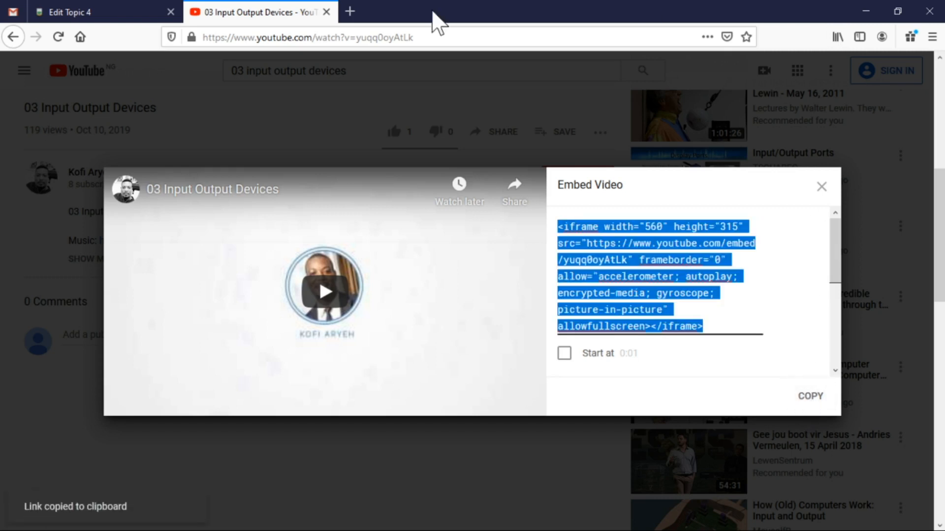
left_click(117, 11)
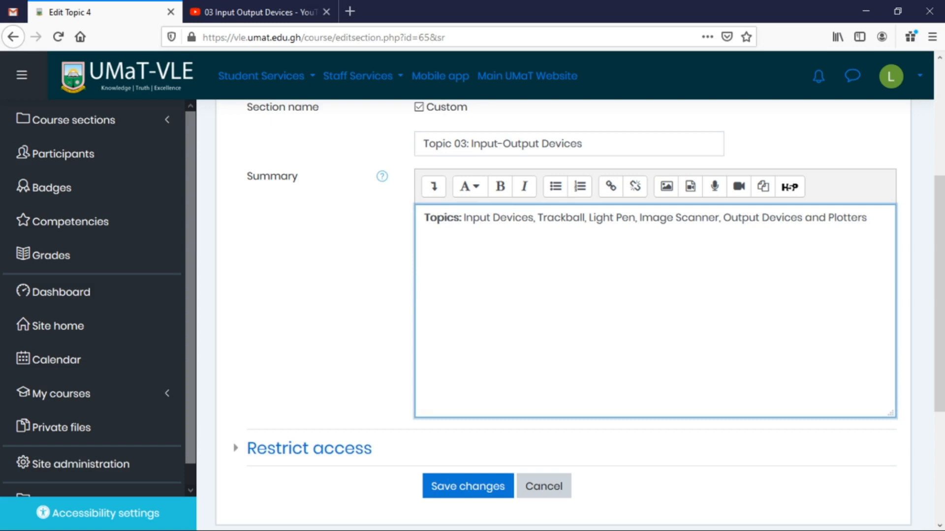
Add an empty line below the Topics text and switch the summary to HTML source view.
left_click(434, 191)
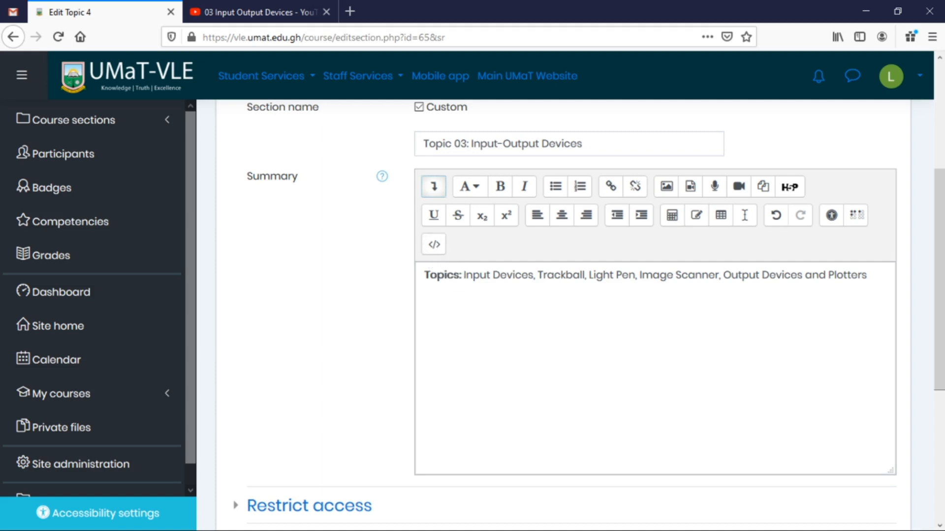
left_click(424, 301)
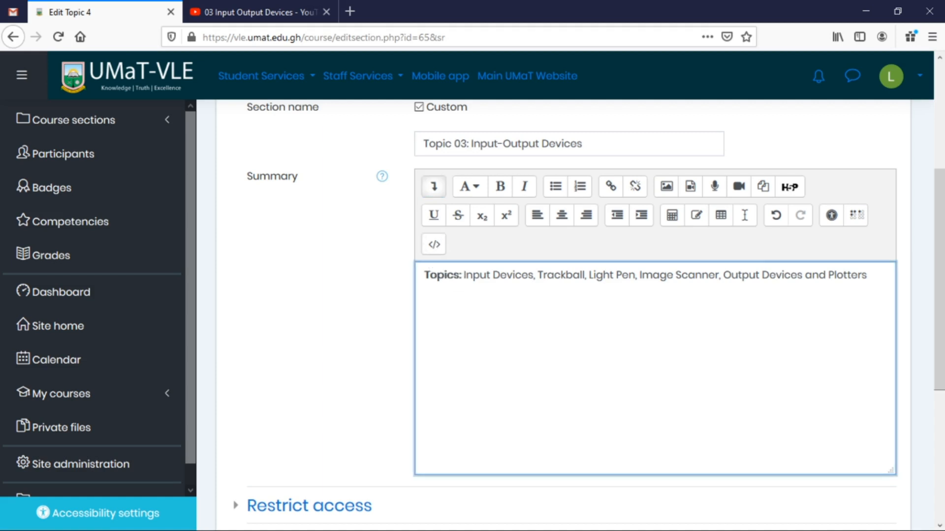
key("ctrl+v")
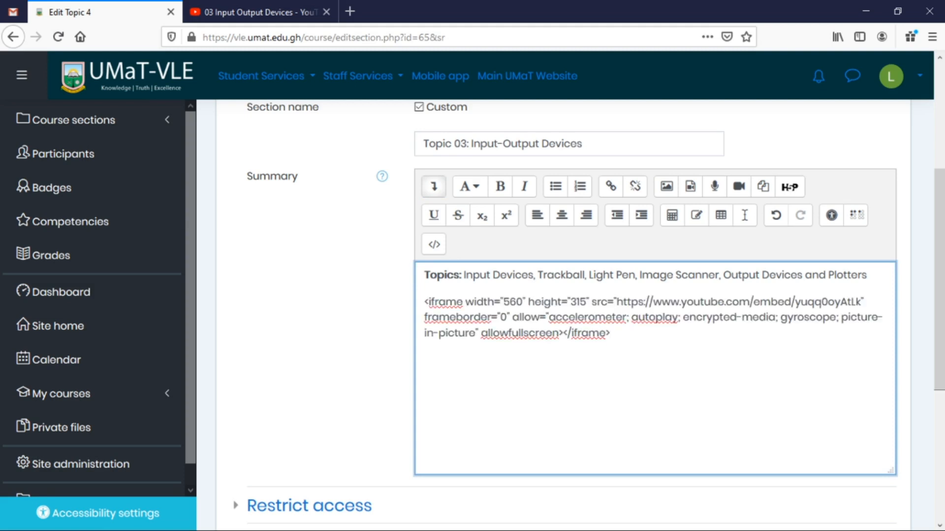
key("ctrl+z")
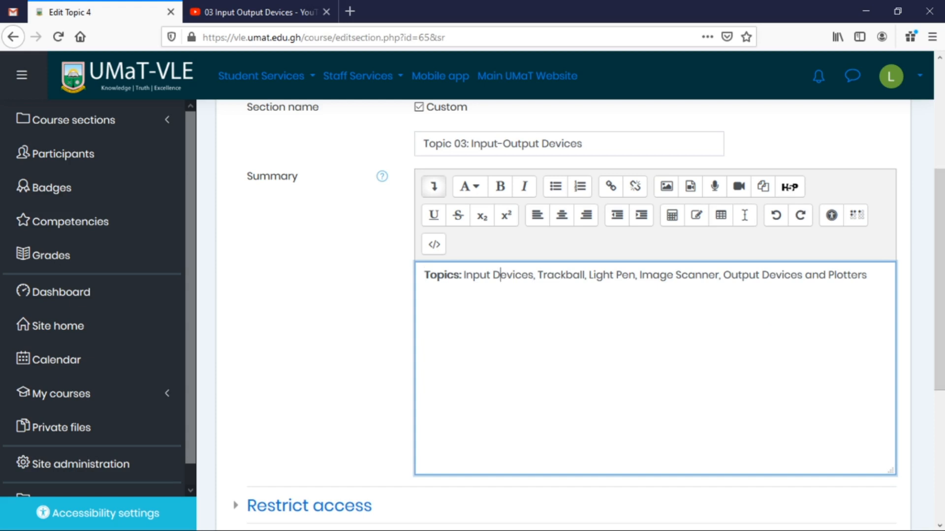
key("Return")
left_click(436, 246)
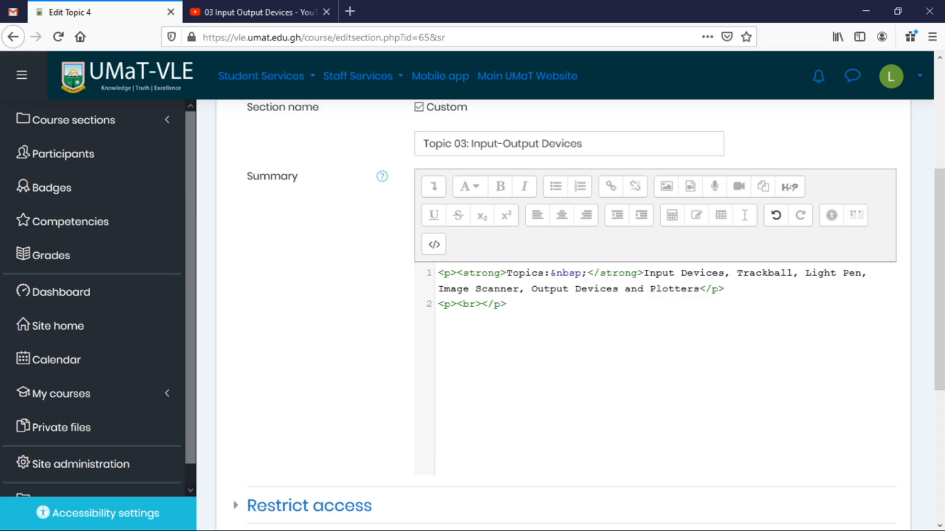
Paste the iframe code into the HTML source, preview it in visual view, and save Topic 03.
type("<iframe width=\"560\" height=\"315\" src=\"https://www.youtube.com/embed/yuqq0oyAtLk\" frameborder=\"0\" allow=\"accelerometer; autoplay; encrypted-media; gyroscope; picture-in-picture\" allowfullscreen></iframe>")
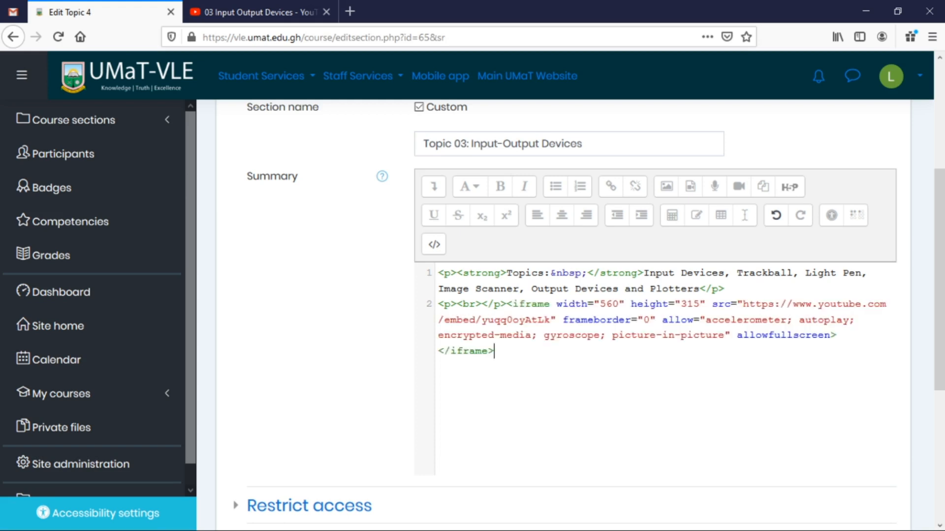
left_click(434, 246)
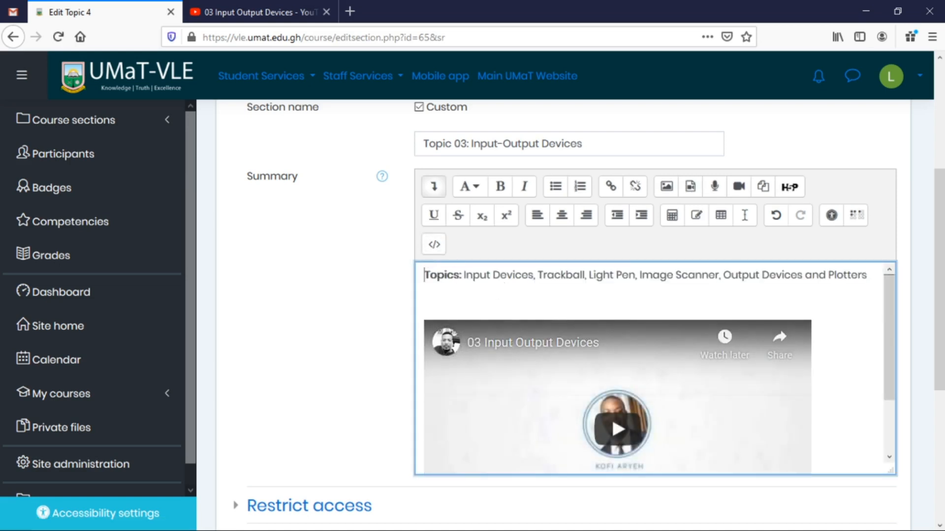
scroll(655, 369, "down", 5)
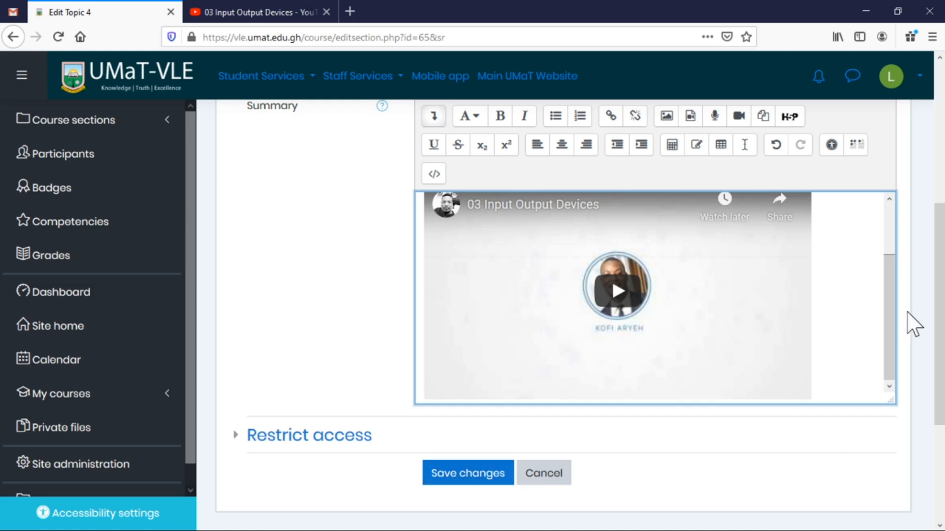
scroll(849, 314, "up", 2)
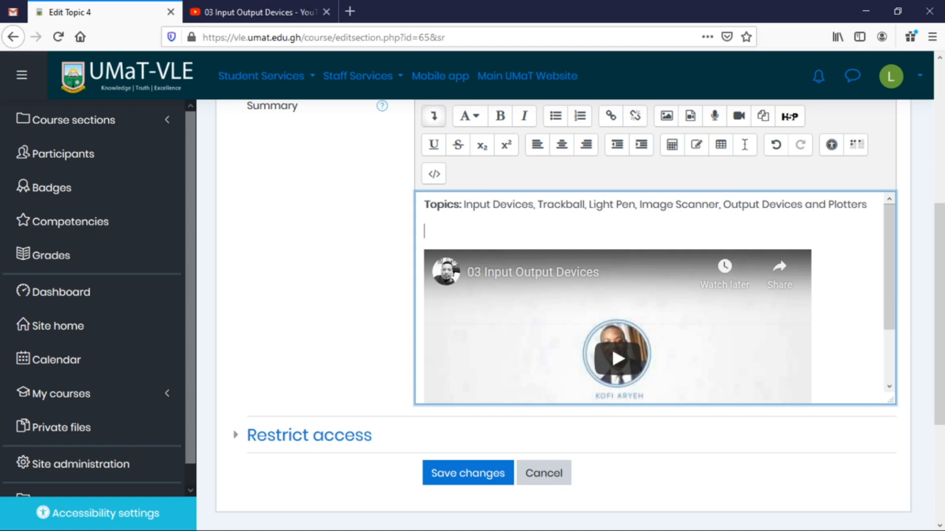
scroll(668, 241, "down", 2)
scroll(668, 241, "up", 2)
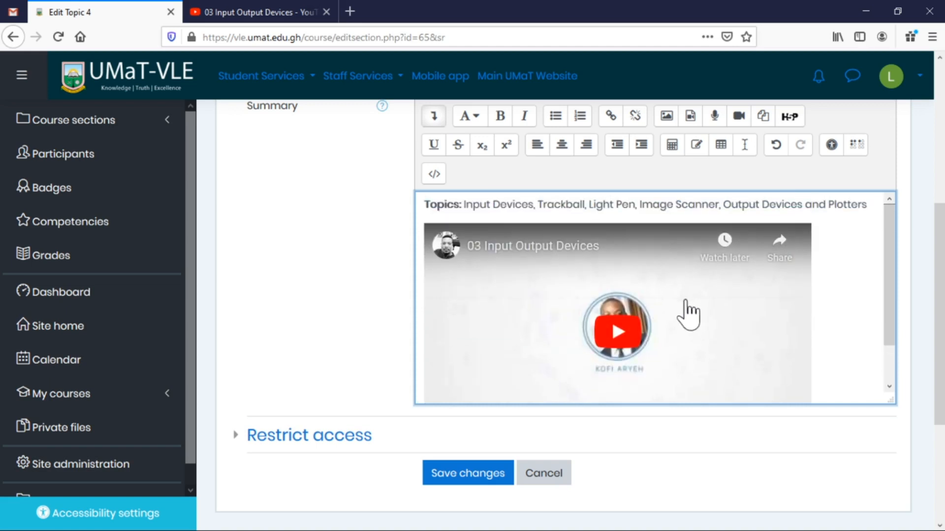
left_click(452, 474)
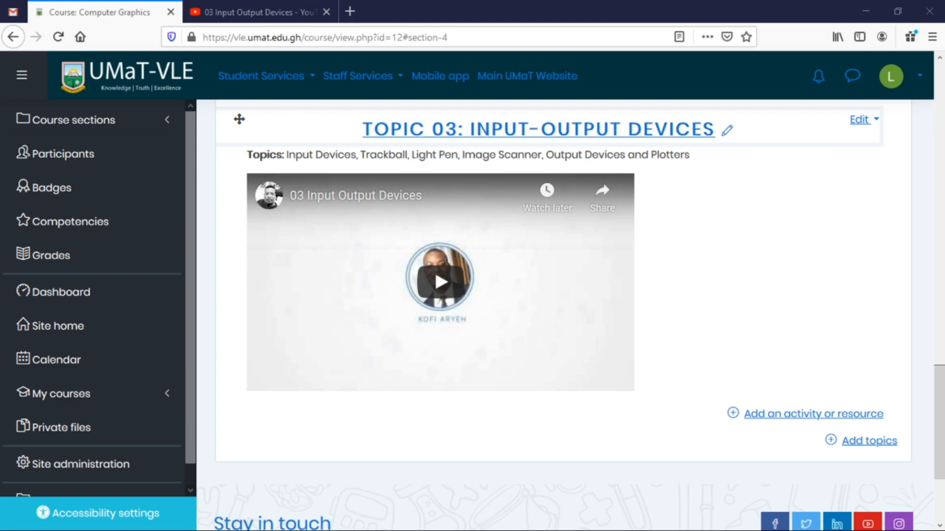
Scroll through Topic 02 and Topic 03 to check the embedded Input-Output Devices video.
scroll(371, 443, "up", 4)
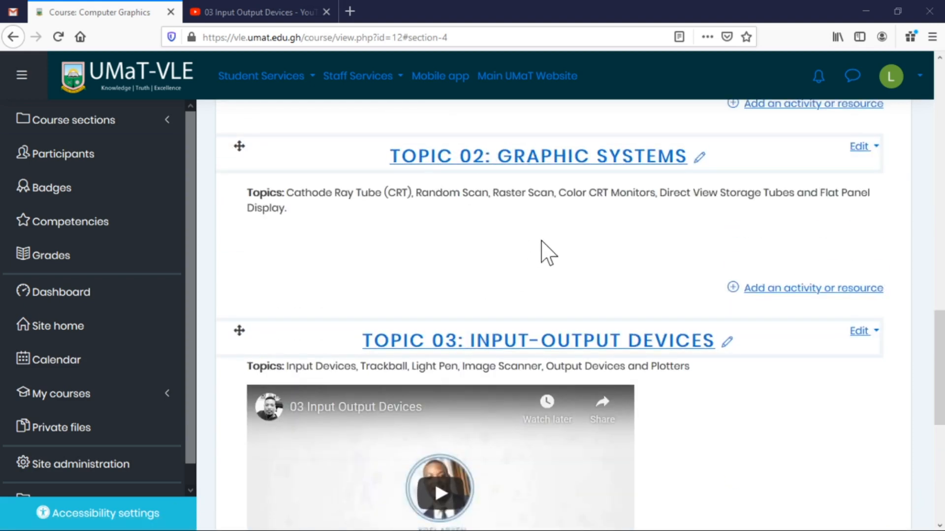
scroll(534, 274, "down", 3)
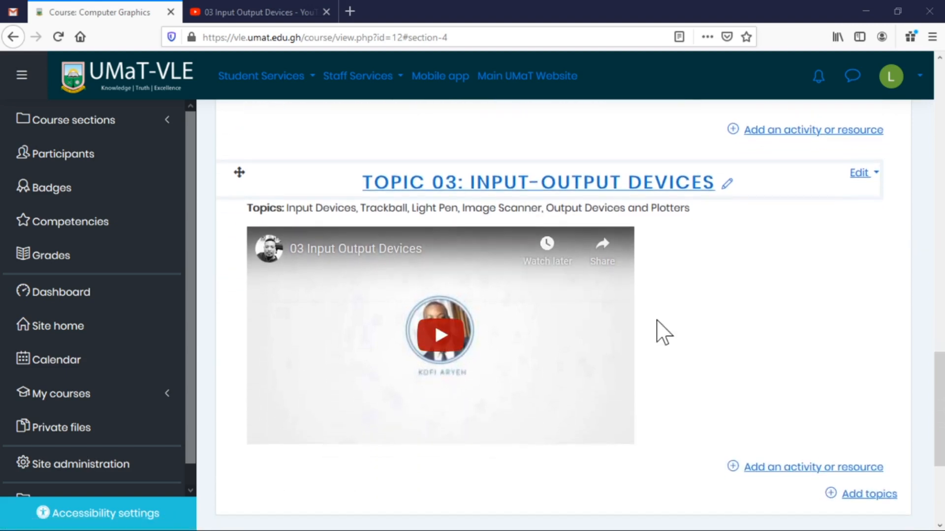
scroll(659, 337, "down", 3)
scroll(652, 327, "up", 5)
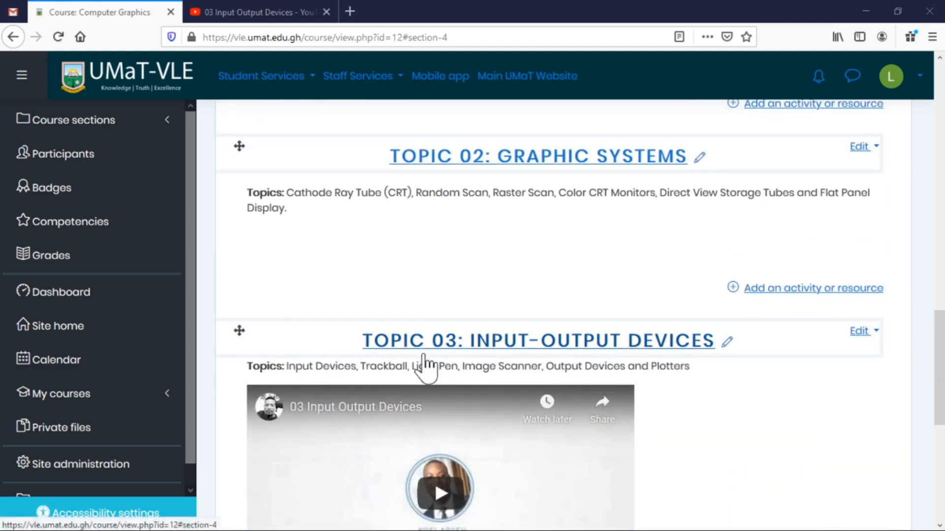
scroll(711, 409, "down", 3)
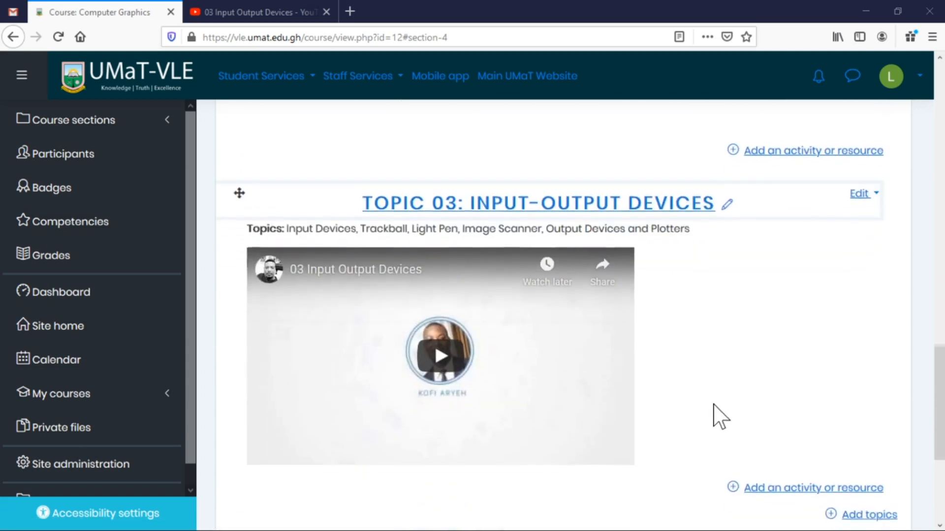
scroll(689, 406, "down", 3)
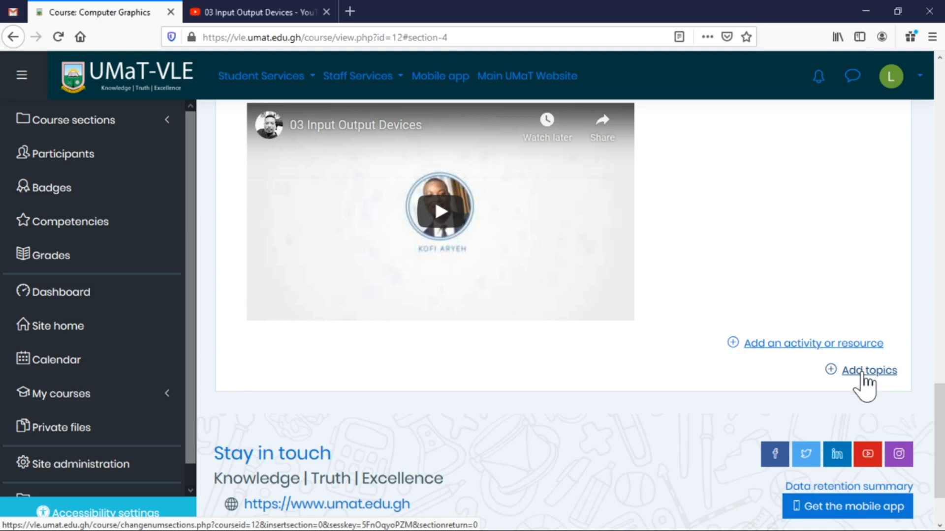
Add a fifth topic section to the course and open its Edit topic form.
left_click(862, 374)
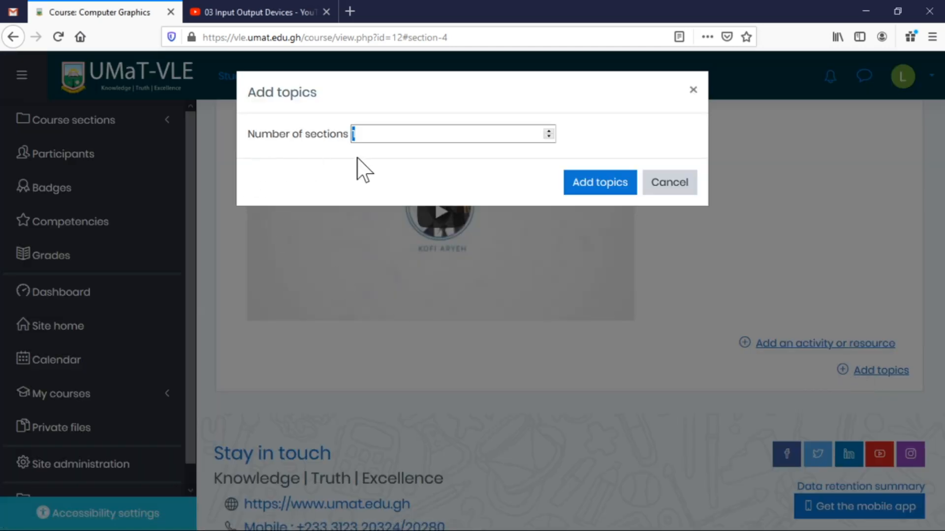
left_click(599, 184)
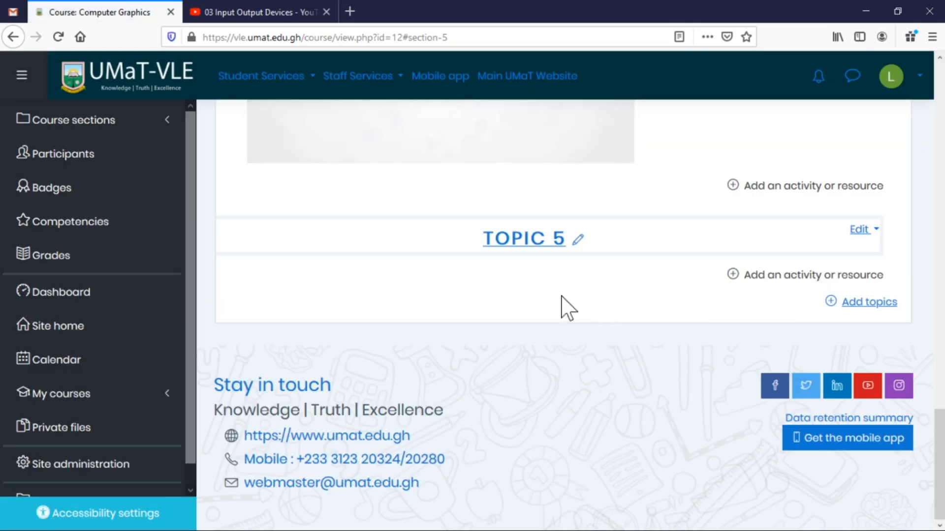
left_click(861, 230)
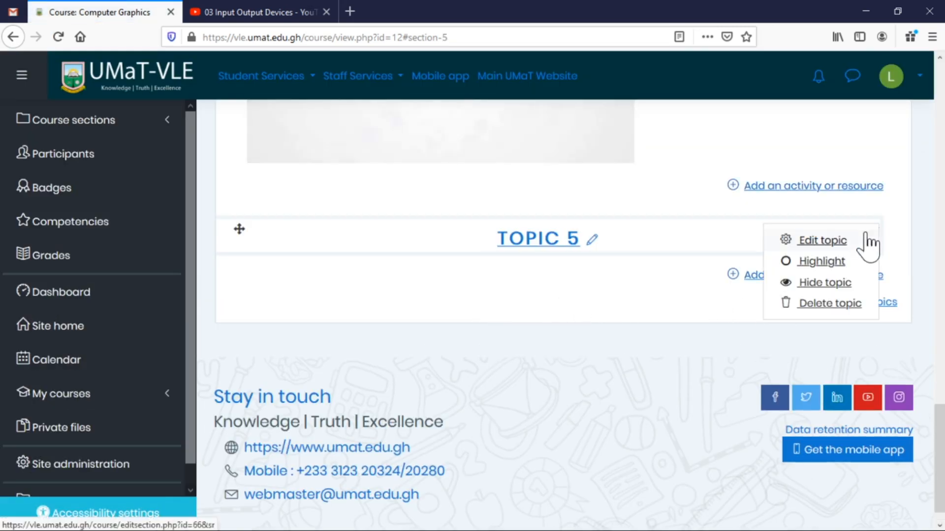
left_click(812, 241)
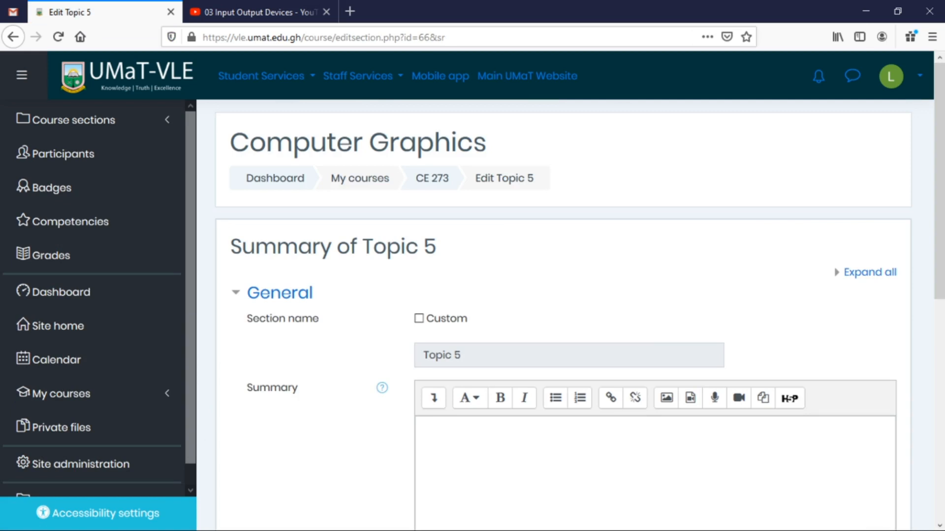
Set Topic 5's custom section name to 'Topic 04: Scan Conversion'.
left_click(438, 319)
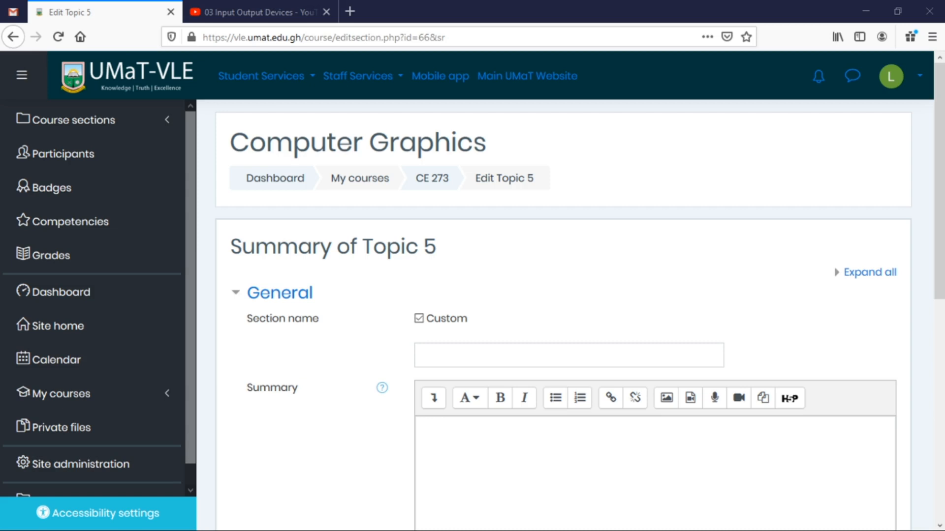
left_click(642, 351)
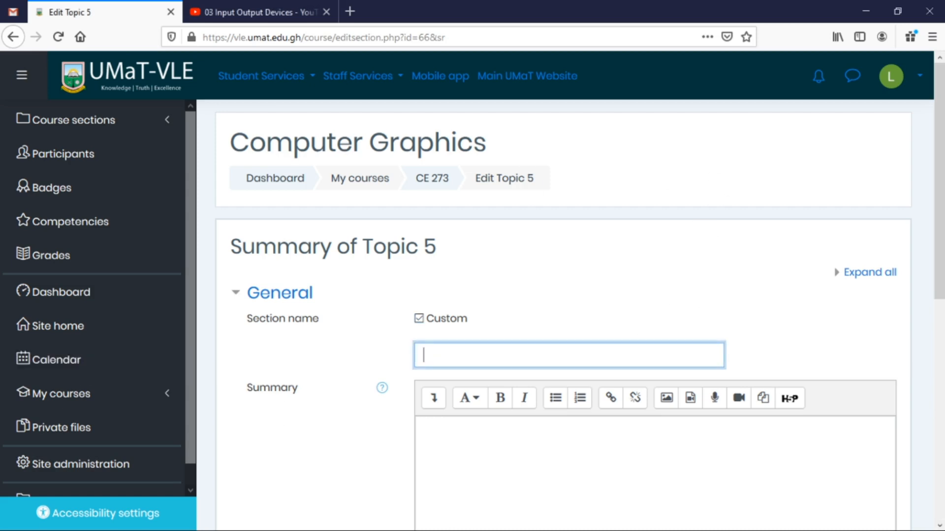
key("ctrl+v")
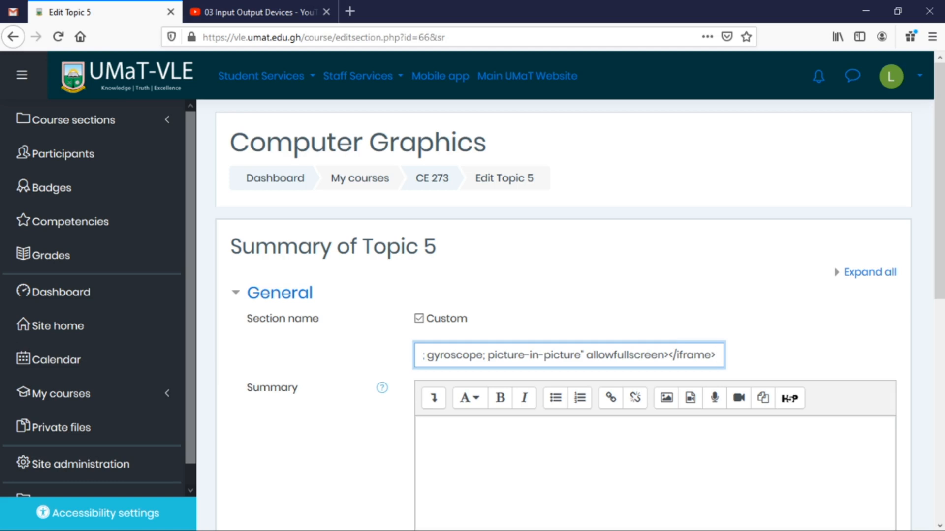
key("ctrl+z")
key("alt+Tab")
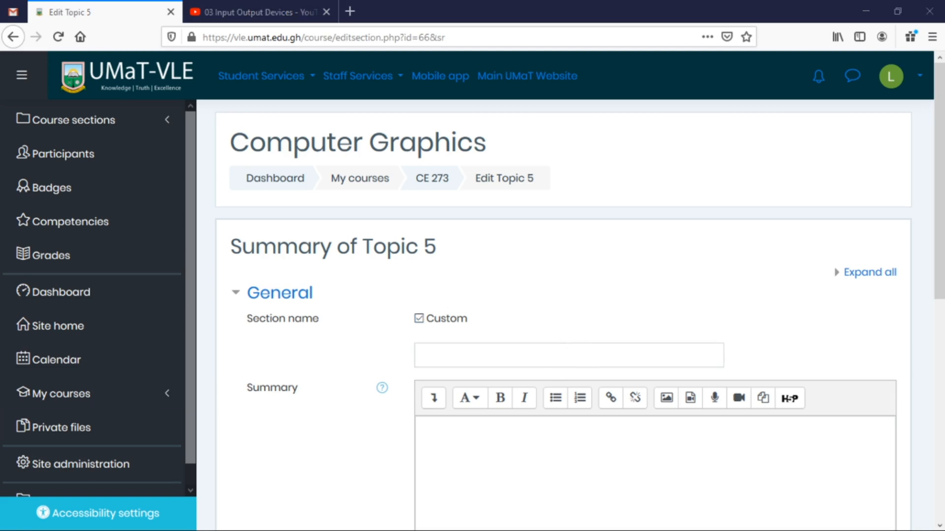
key("alt+Tab")
type("Topic 04: Scan Conversion")
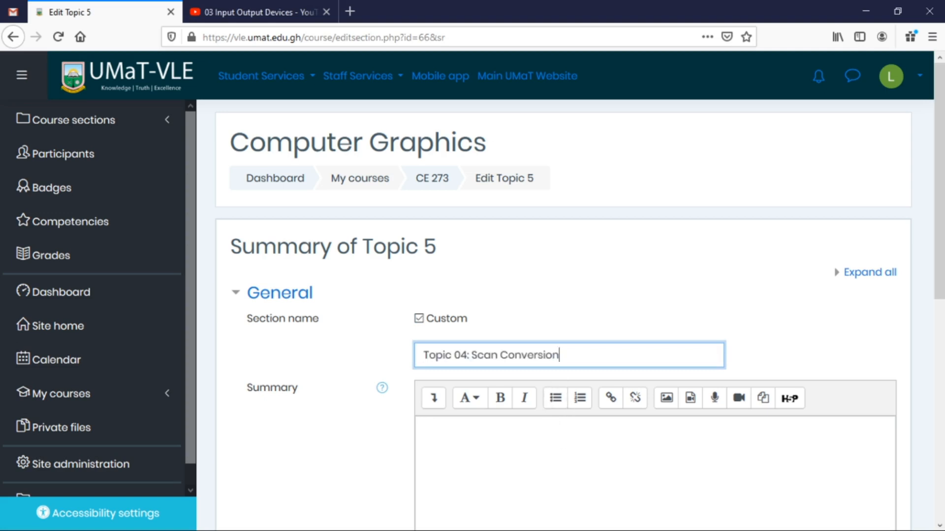
Paste the prepared HTML summary with the DDA example and YouTube embed.
left_click(424, 429)
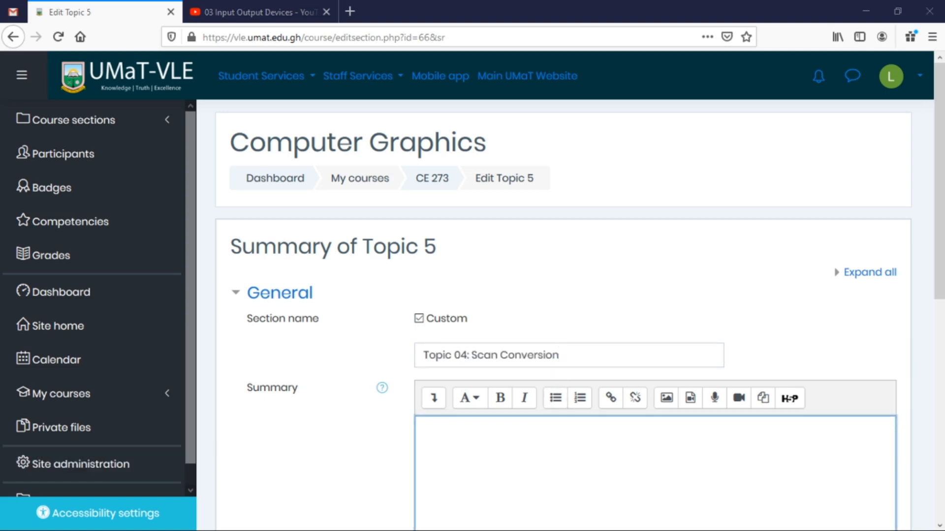
key("alt+Tab")
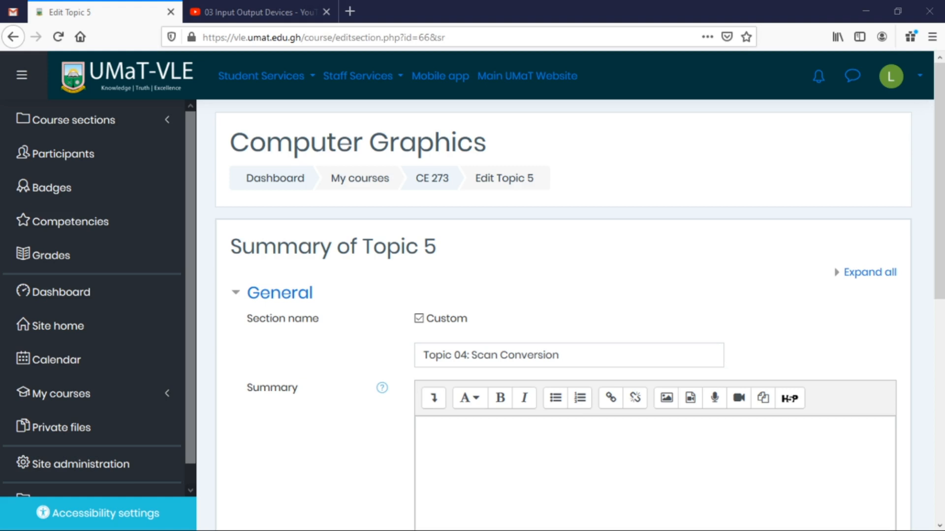
key("alt+Tab")
key("ctrl+v")
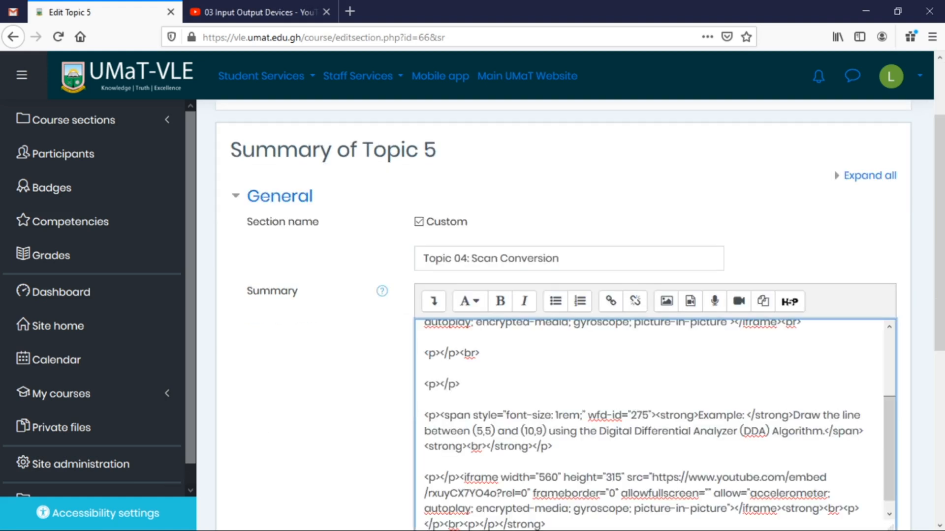
Replace the summary's entire HTML source with the prepared markup.
left_click(433, 301)
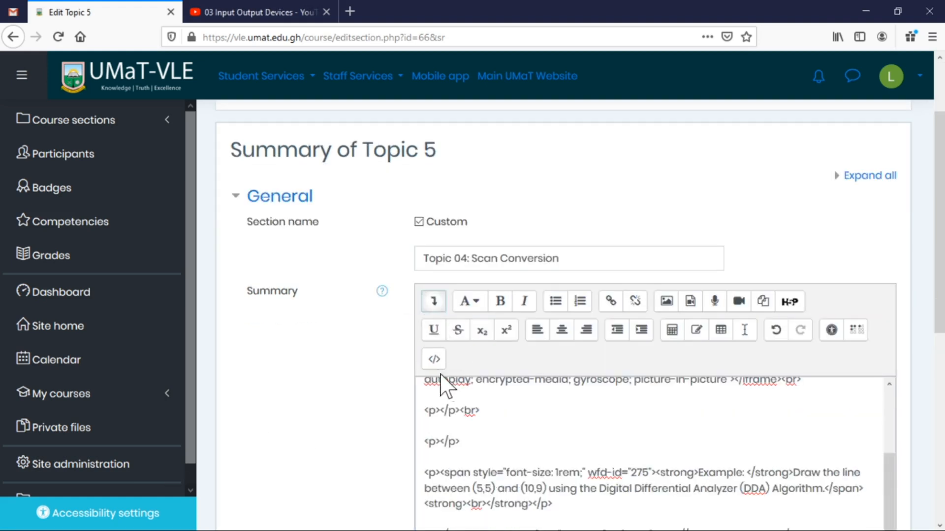
left_click(434, 359)
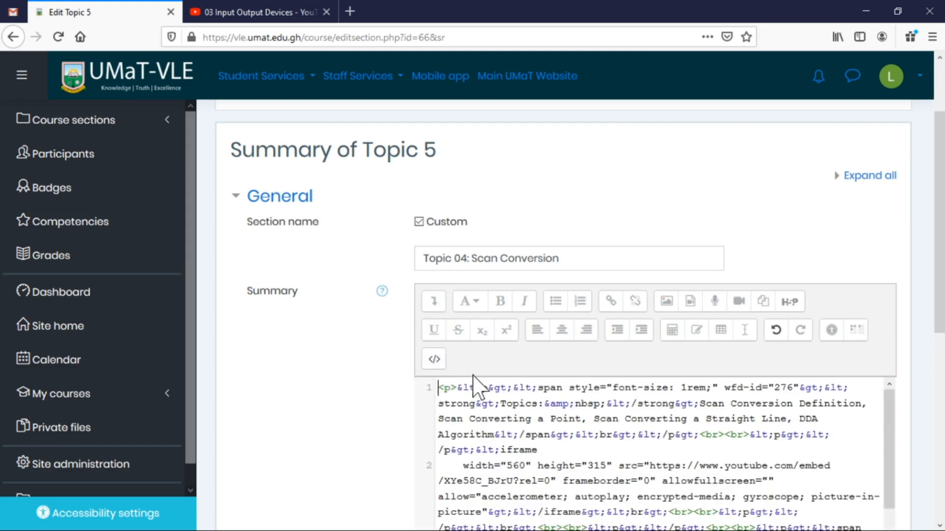
left_click(434, 359)
scroll(464, 394, "up", 3)
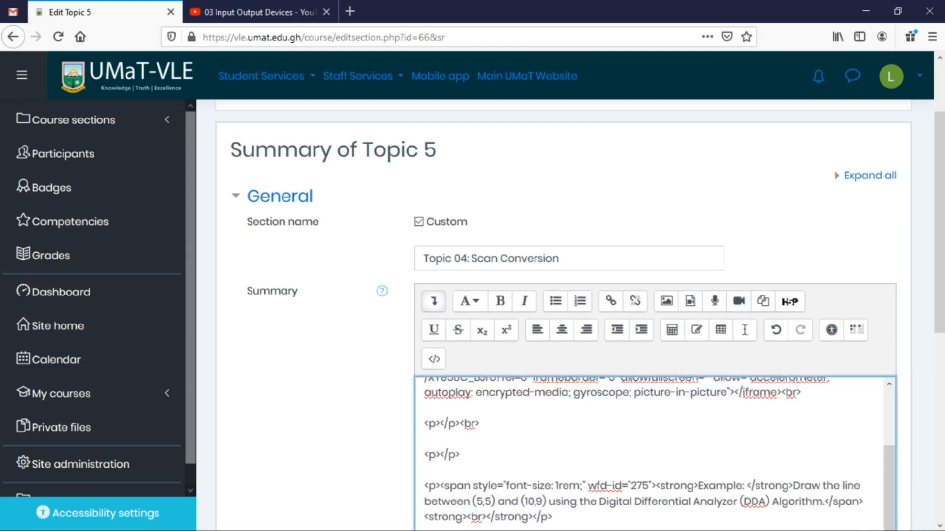
left_click(434, 360)
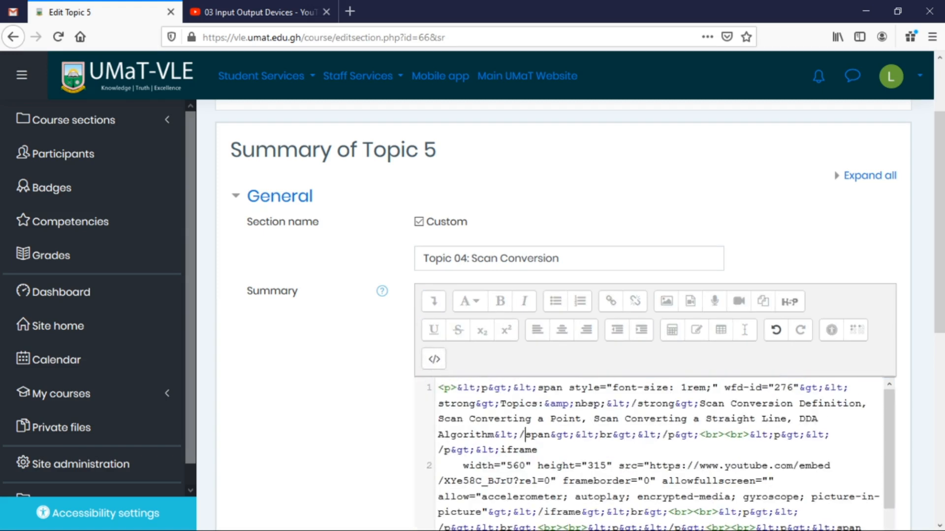
left_click(434, 360)
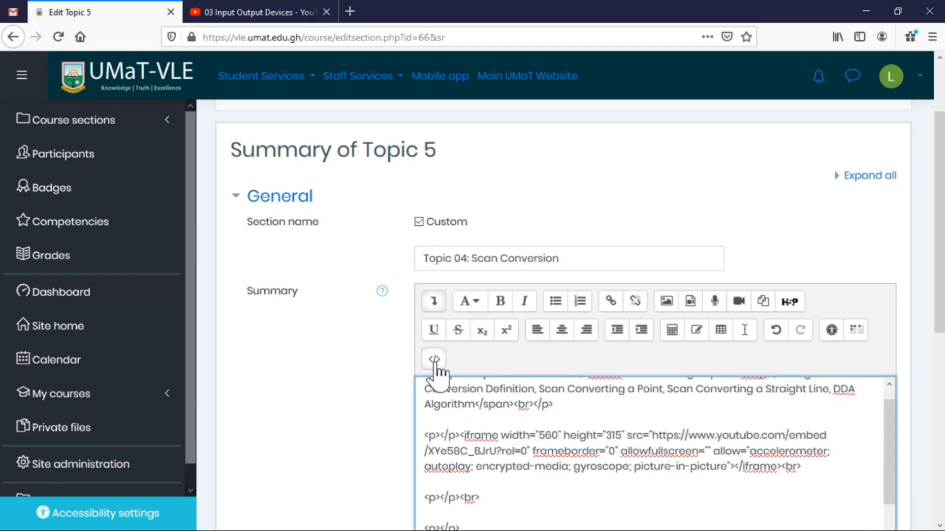
left_click(434, 359)
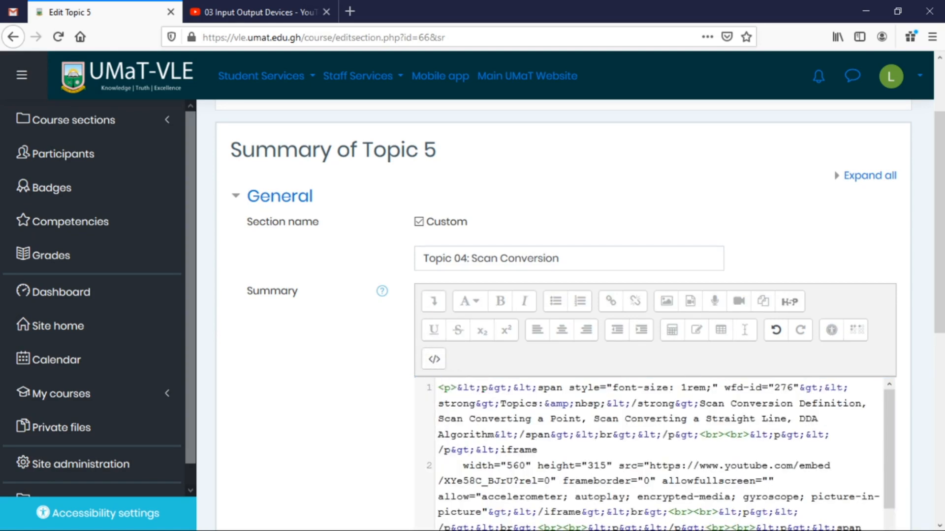
key("ctrl+a")
key("ctrl+v")
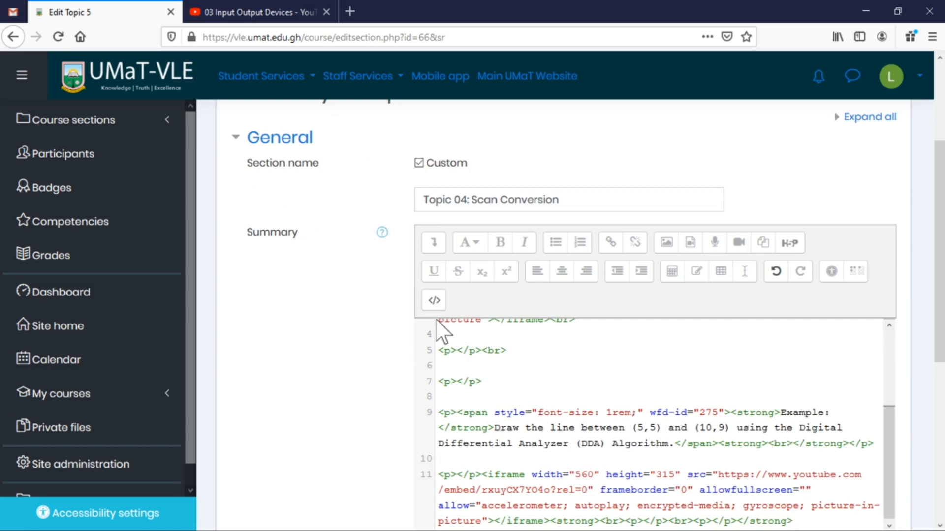
Render the summary with its embedded video and DDA example, then save Topic 04.
left_click(434, 301)
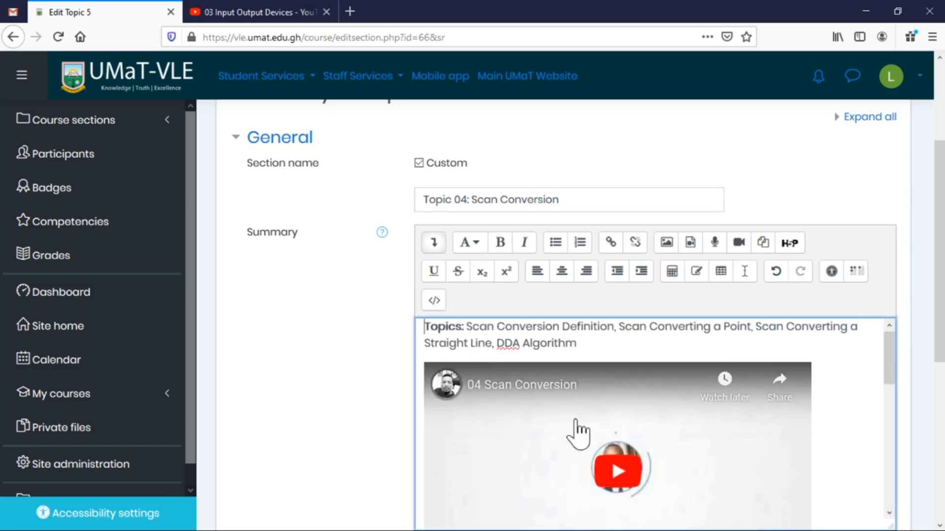
scroll(574, 418, "down", 5)
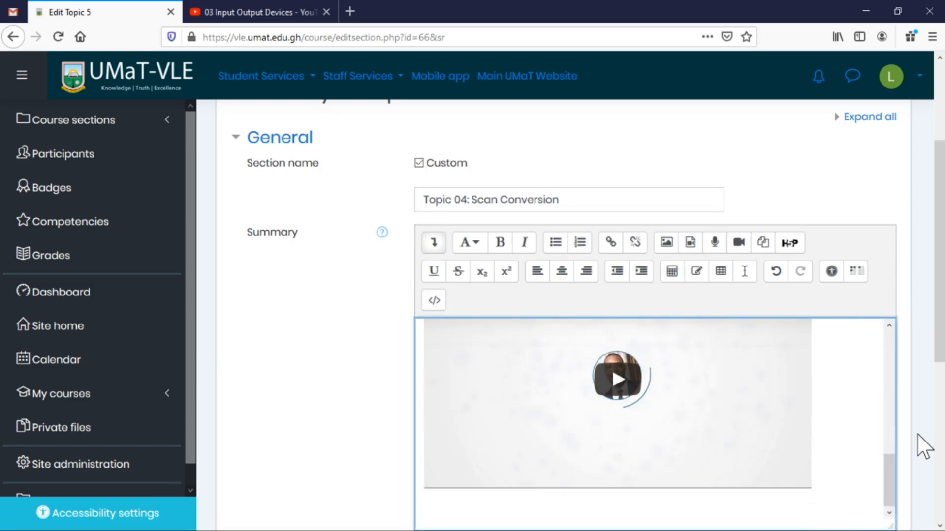
scroll(923, 443, "down", 6)
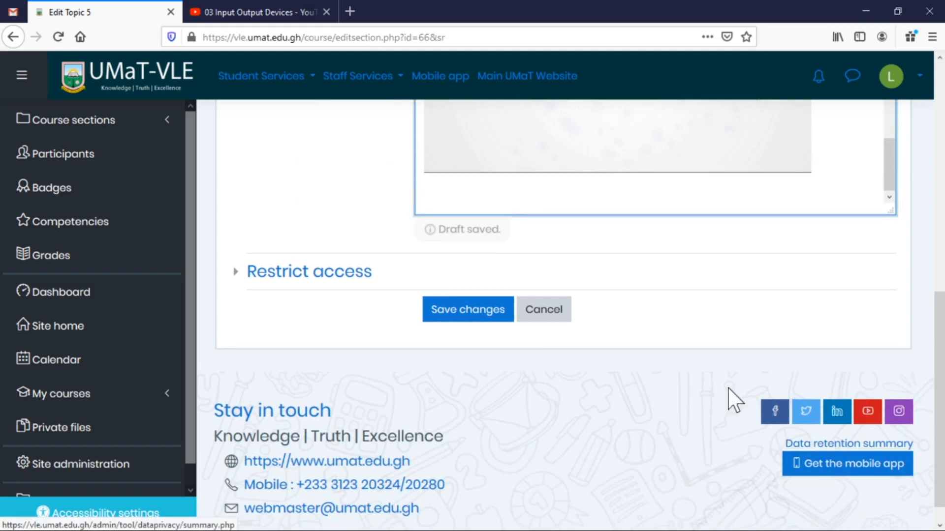
left_click(455, 318)
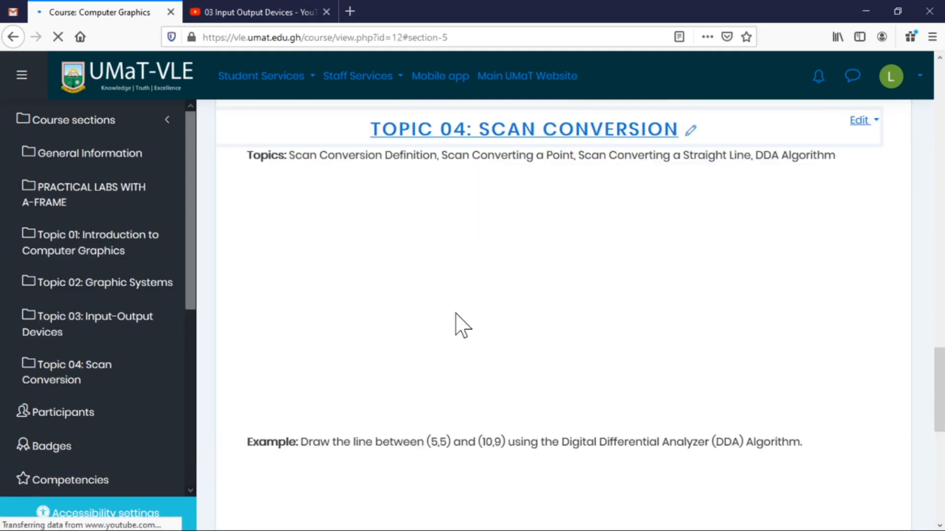
scroll(731, 322, "down", 7)
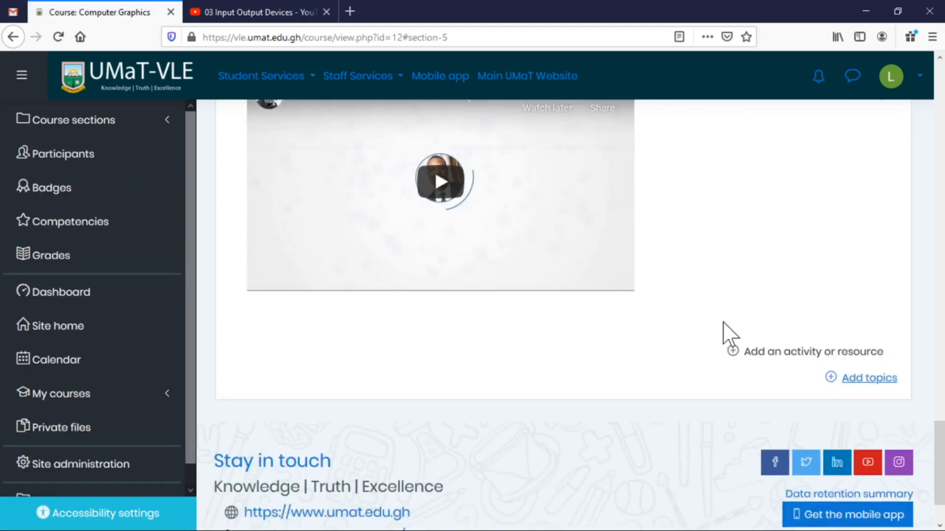
scroll(716, 320, "up", 5)
scroll(723, 332, "up", 15)
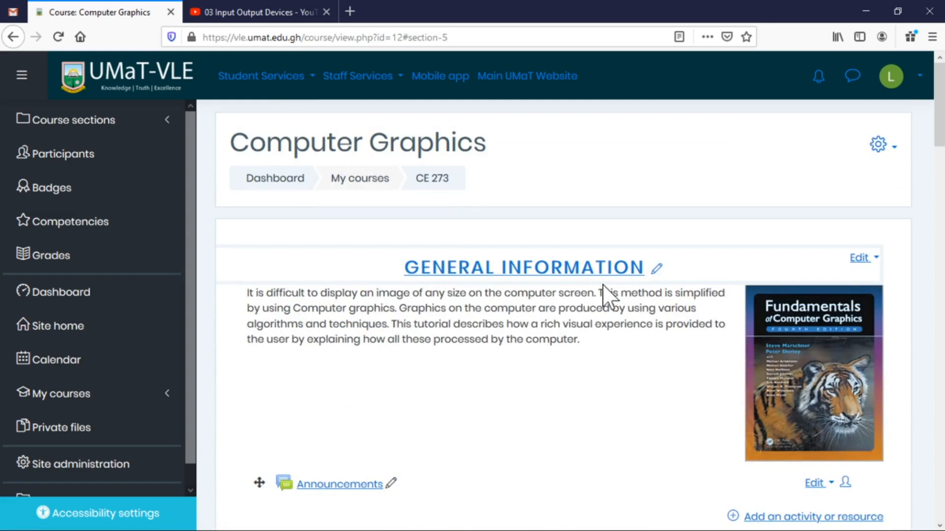
scroll(609, 310, "down", 5)
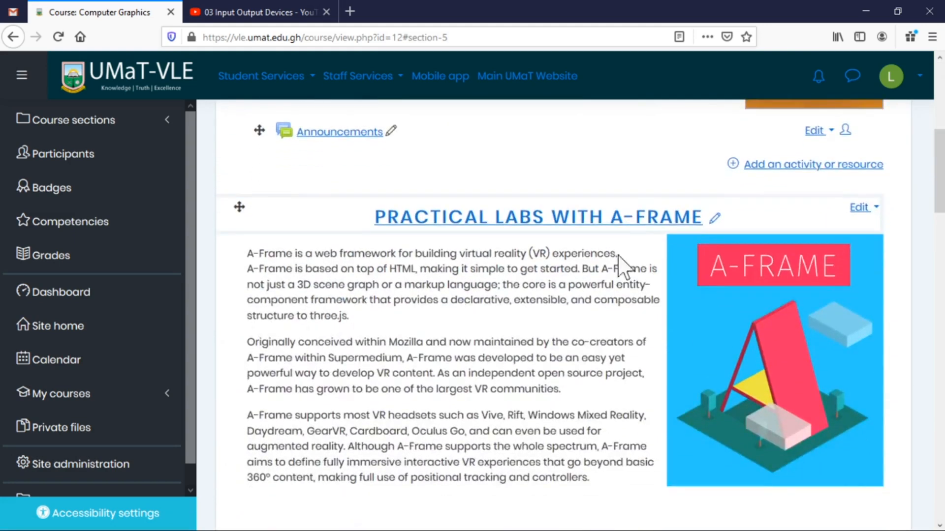
scroll(510, 232, "down", 2)
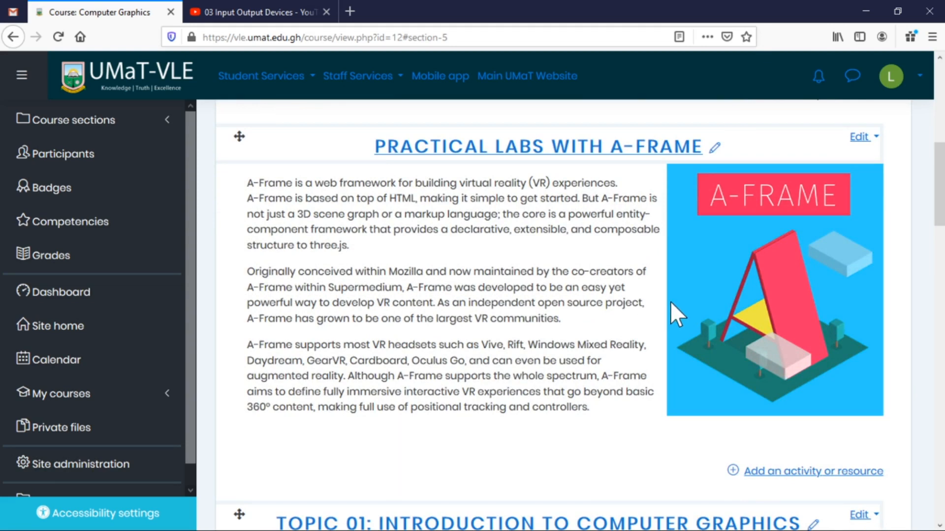
scroll(674, 303, "down", 4)
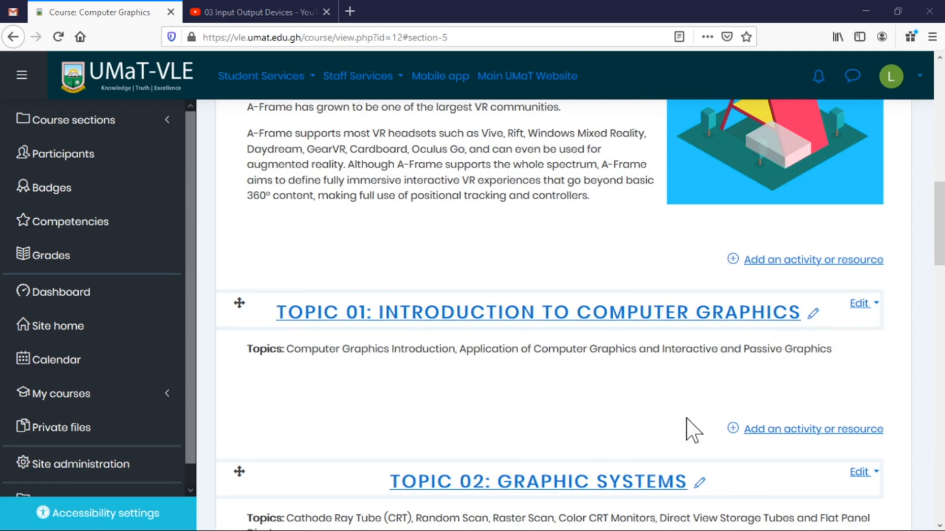
scroll(807, 312, "down", 4)
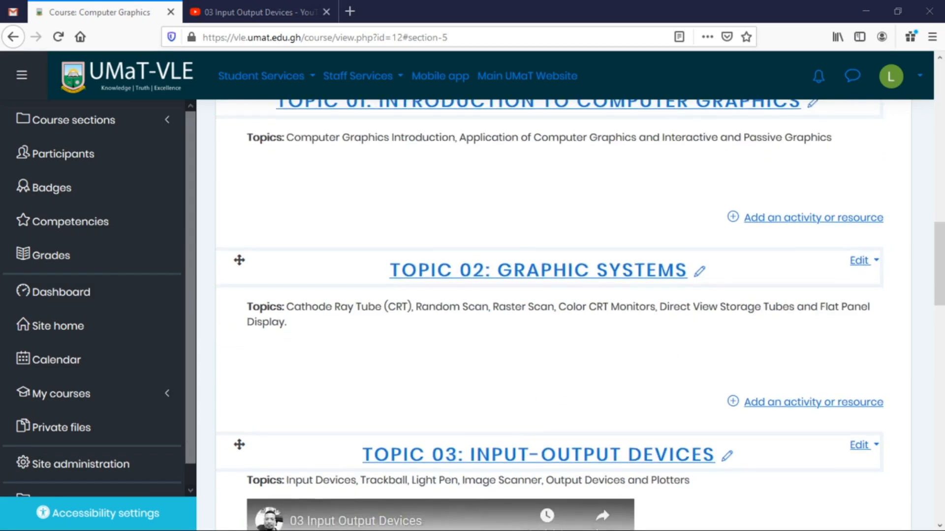
scroll(586, 427, "down", 4)
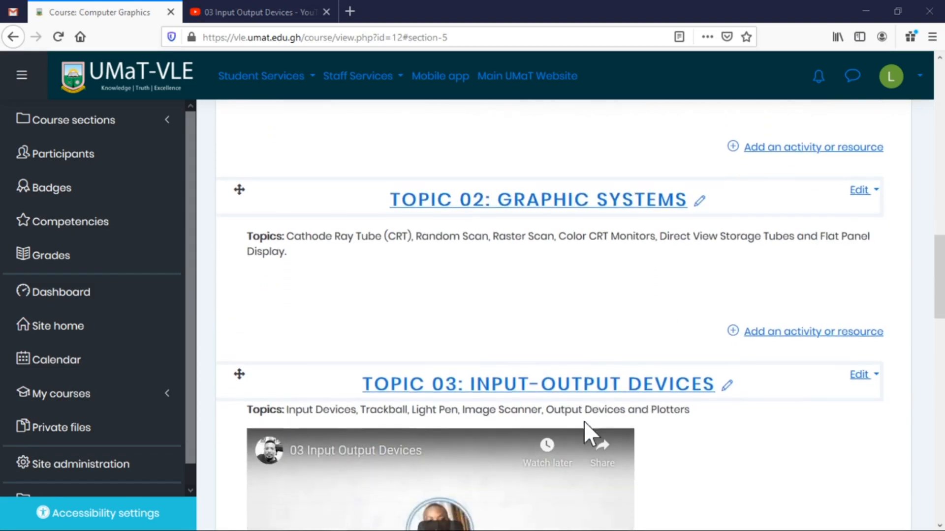
scroll(581, 430, "down", 1)
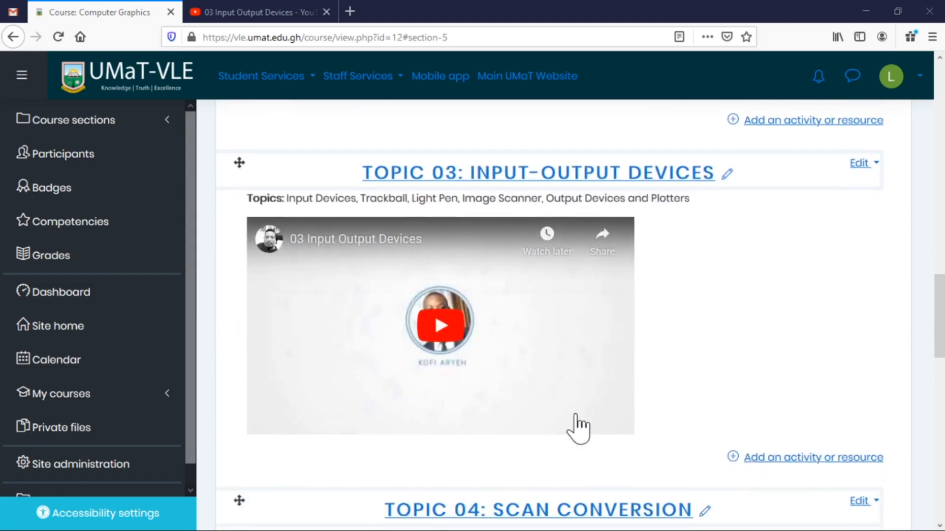
scroll(565, 428, "down", 3)
scroll(556, 412, "down", 5)
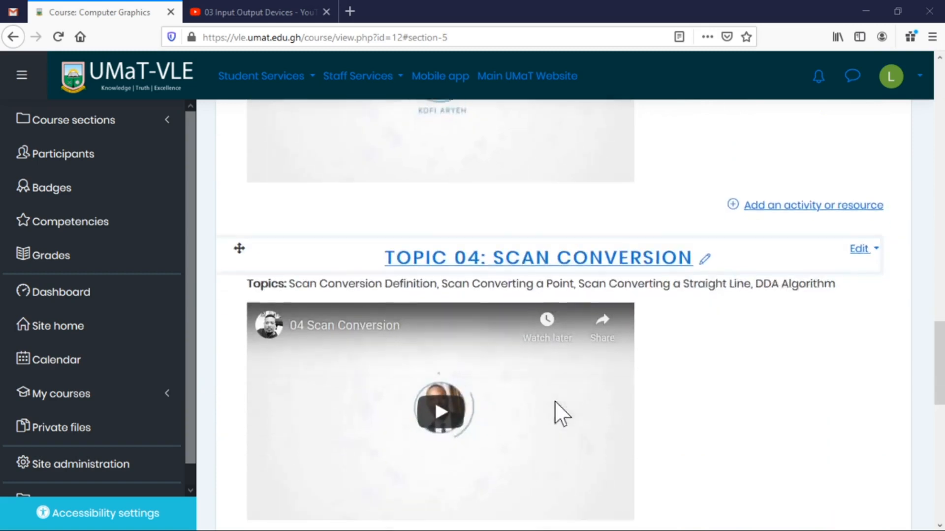
scroll(555, 407, "down", 5)
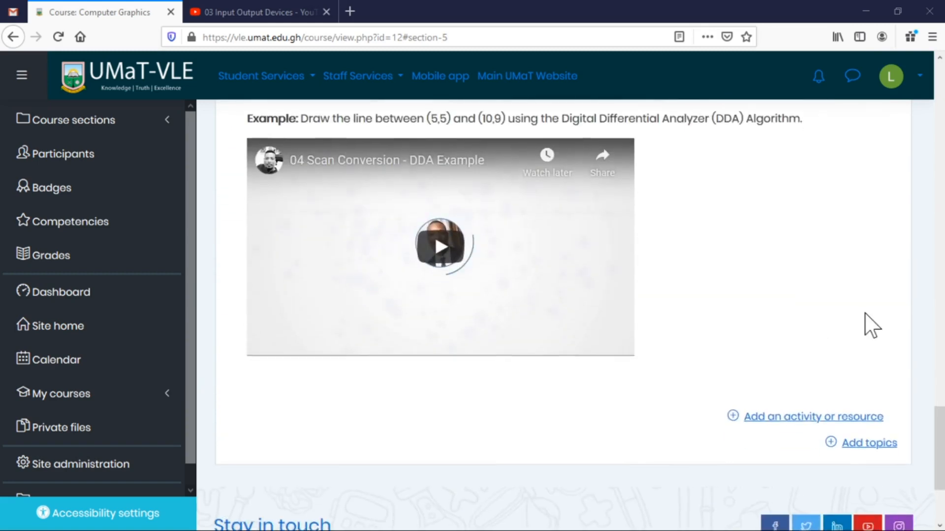
scroll(866, 330, "up", 20)
scroll(860, 323, "up", 7)
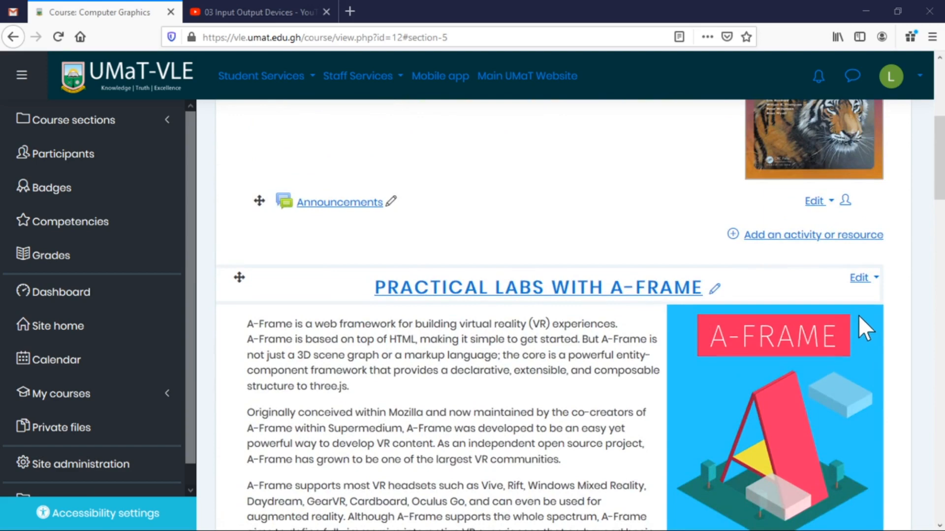
scroll(858, 316, "down", 8)
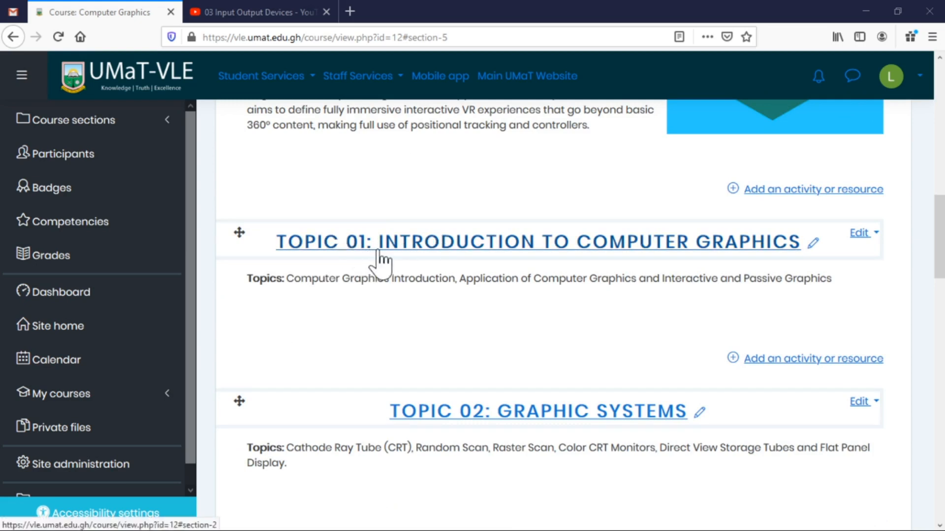
Rename Topic 01 to 'Lecture 01: Introduction to Computer Graphics'.
left_click(876, 237)
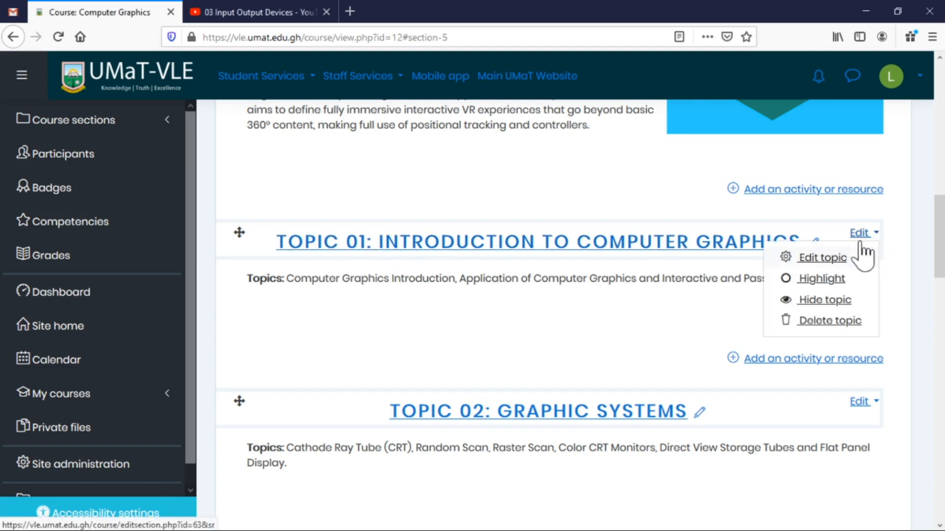
left_click(752, 288)
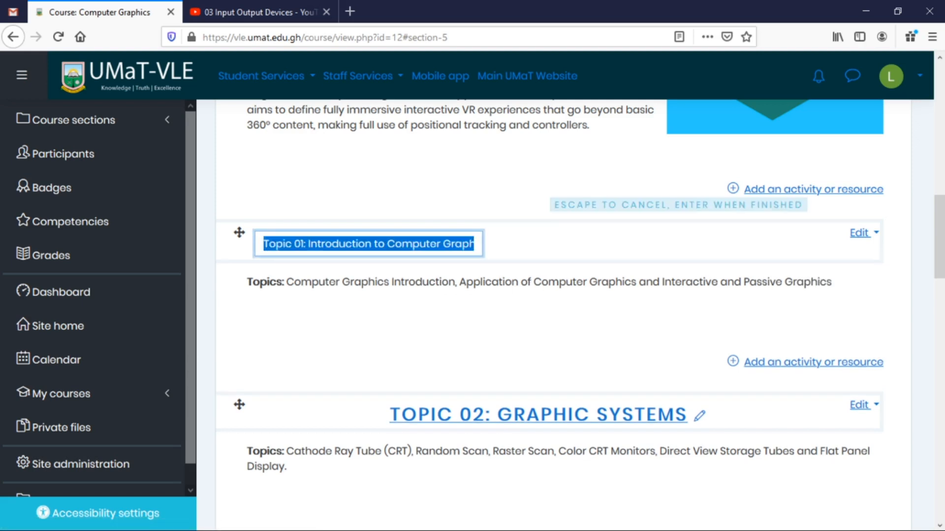
left_click_drag(291, 243, 202, 253)
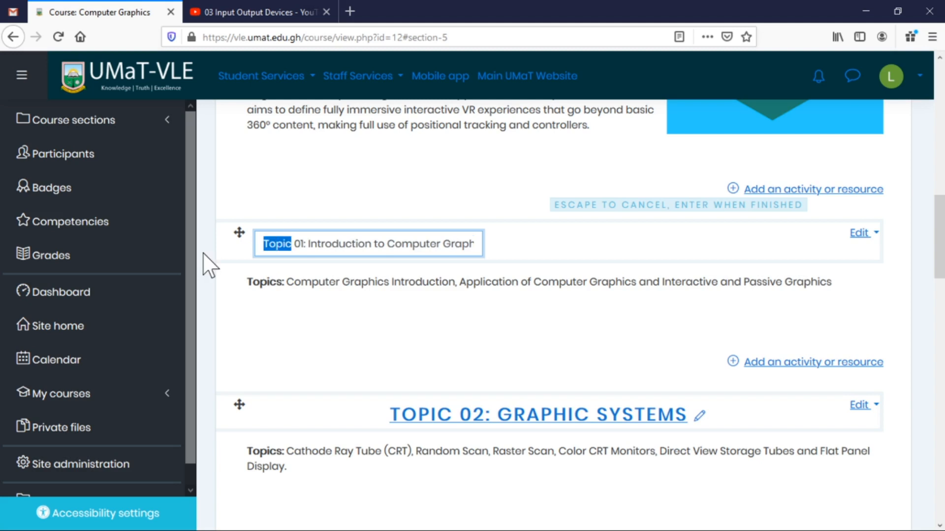
type("Lecture")
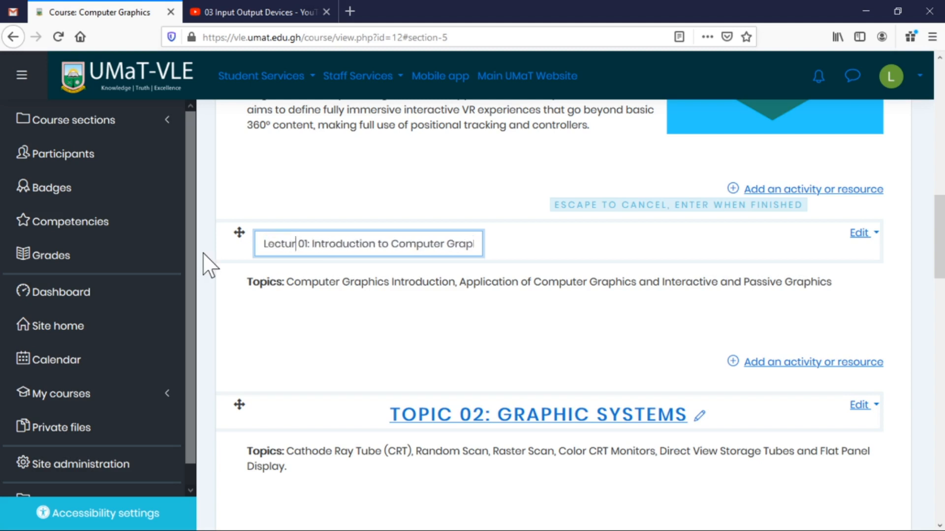
key("Return")
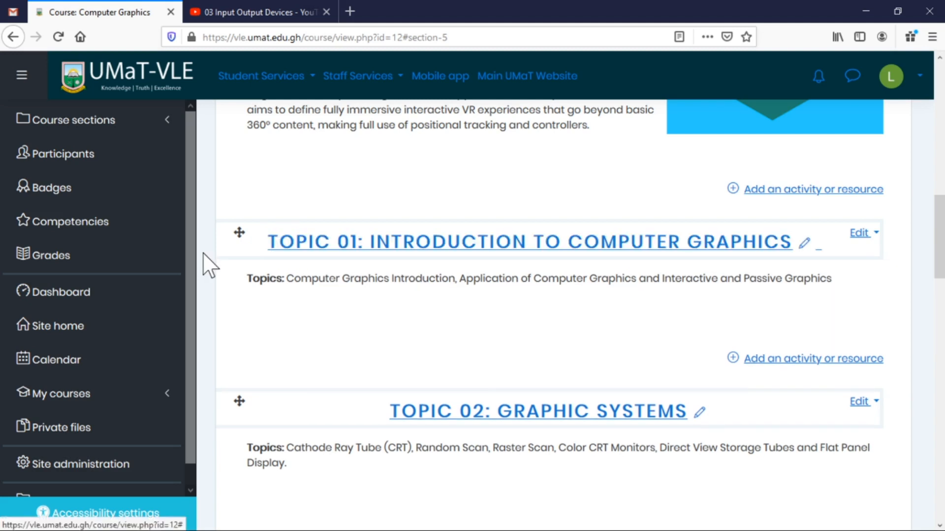
scroll(692, 331, "down", 3)
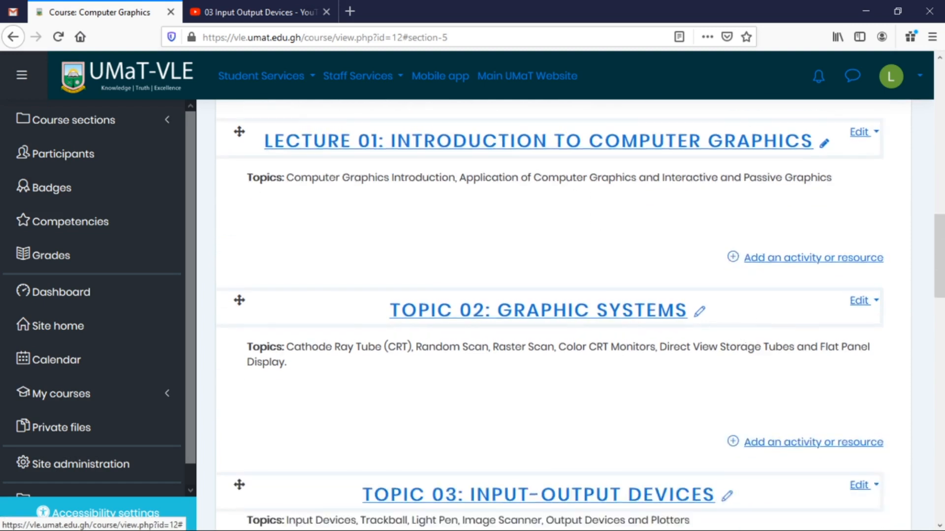
Rename Topic 02 to 'Lecture 02: Graphic Systems'.
left_click(699, 273)
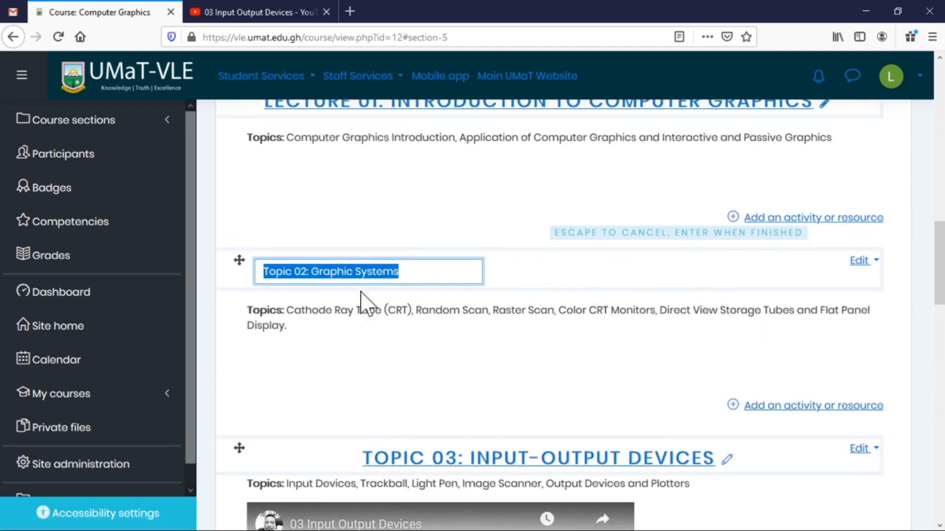
left_click(285, 271)
double_click(277, 272)
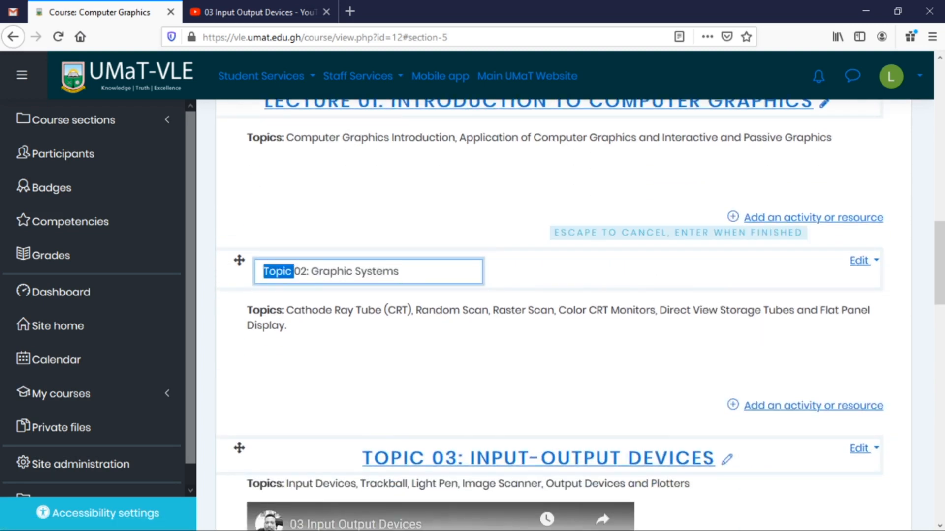
type("Lecture")
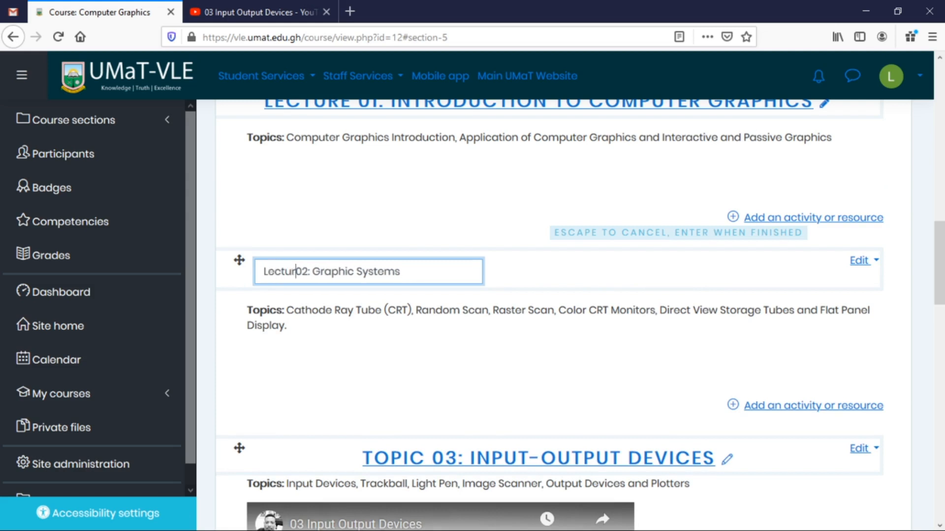
key("Return")
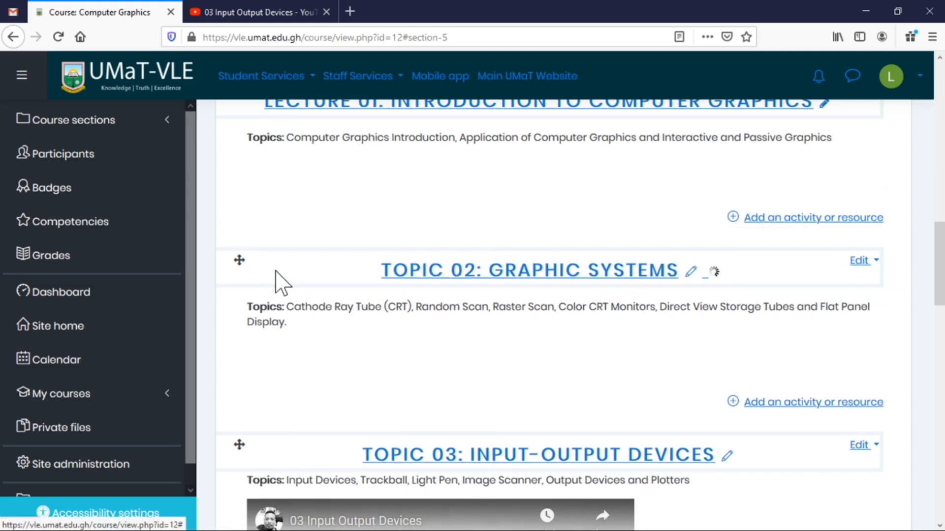
scroll(696, 327, "down", 3)
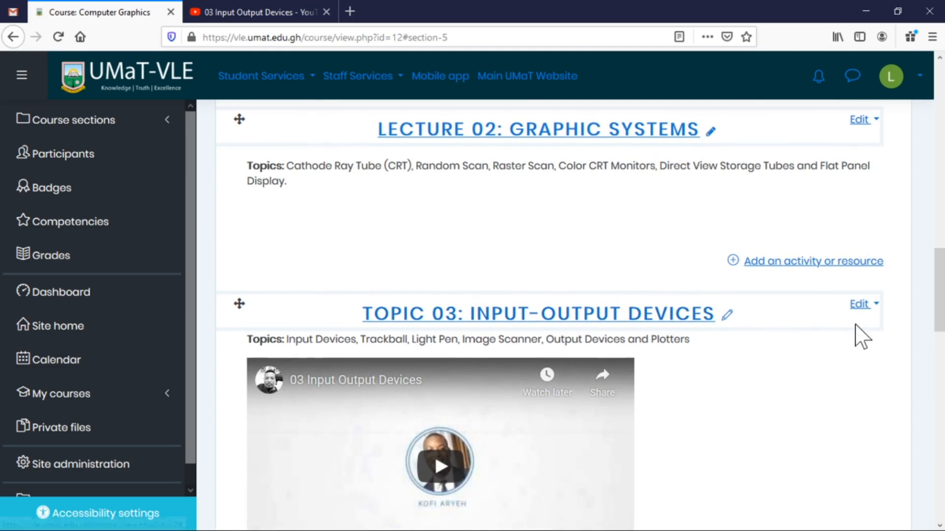
Rename Topic 03 to 'Lecture 03: Input-Output Devices'.
left_click(727, 316)
left_click(292, 315)
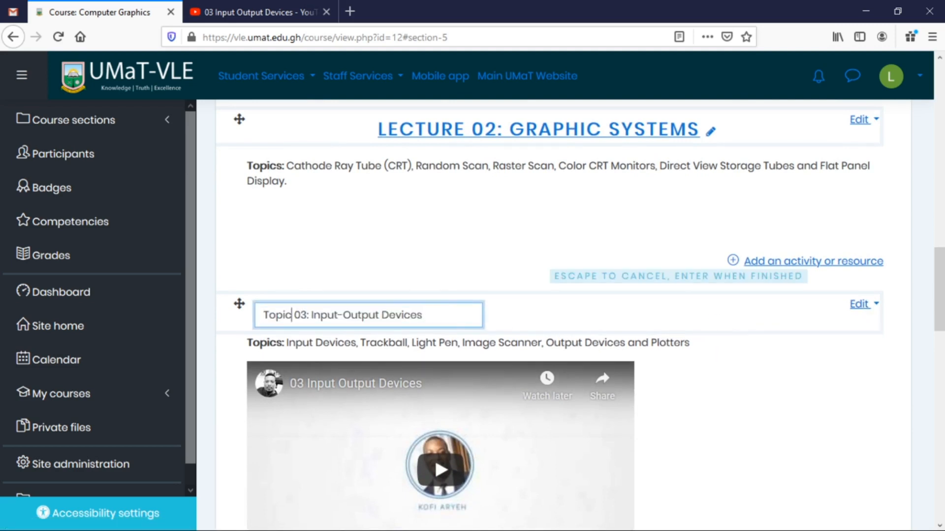
key("shift+Home")
key("BackSpace")
type("Lectur")
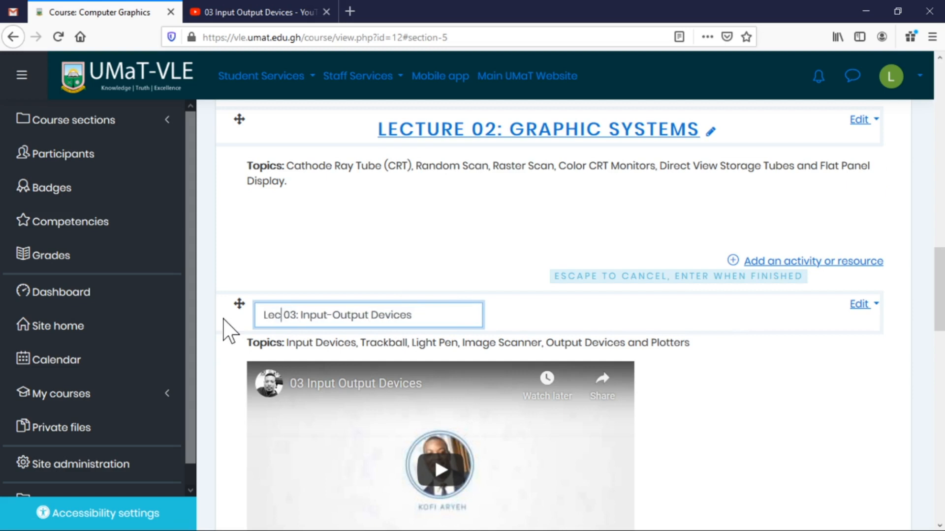
type("e")
key("Return")
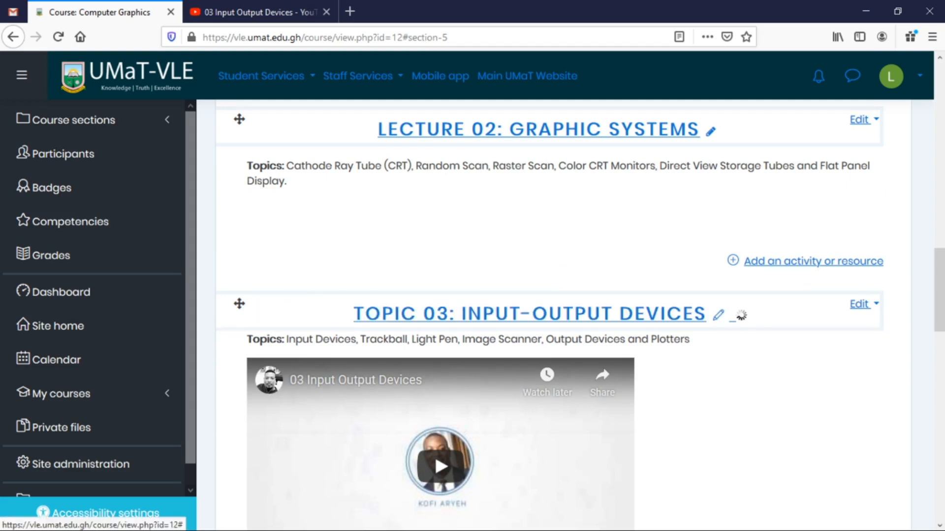
scroll(736, 369, "down", 1)
scroll(737, 369, "down", 5)
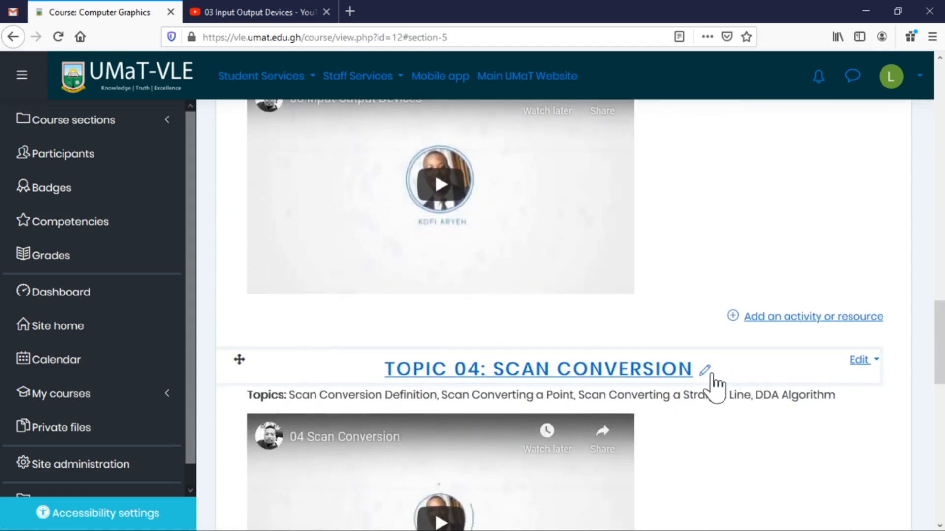
Rename Topic 04 to 'Lecture 04: Scan Conversion'.
left_click(705, 370)
left_click_drag(291, 371, 215, 375)
type("Lecture 04: Scan Conversion")
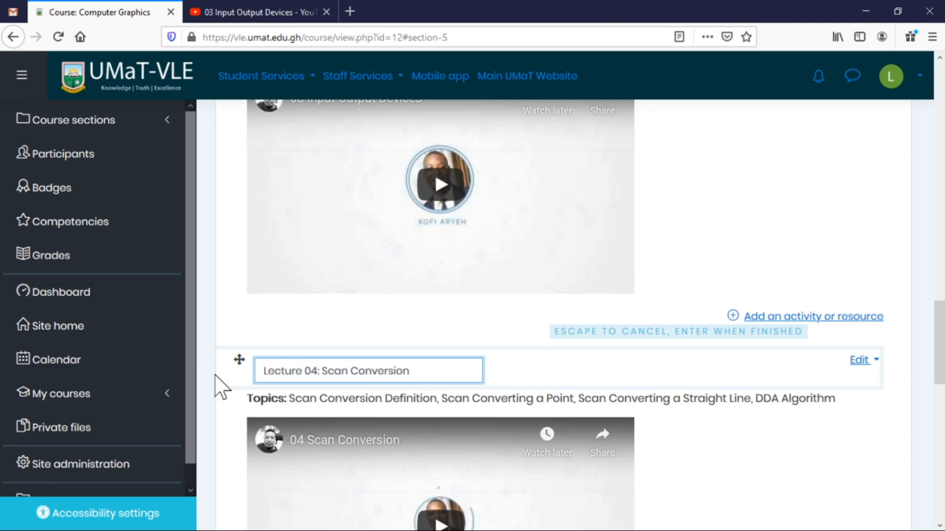
key("Return")
Scroll through the course page to review the Lecture 01–04 headings.
scroll(792, 302, "down", 3)
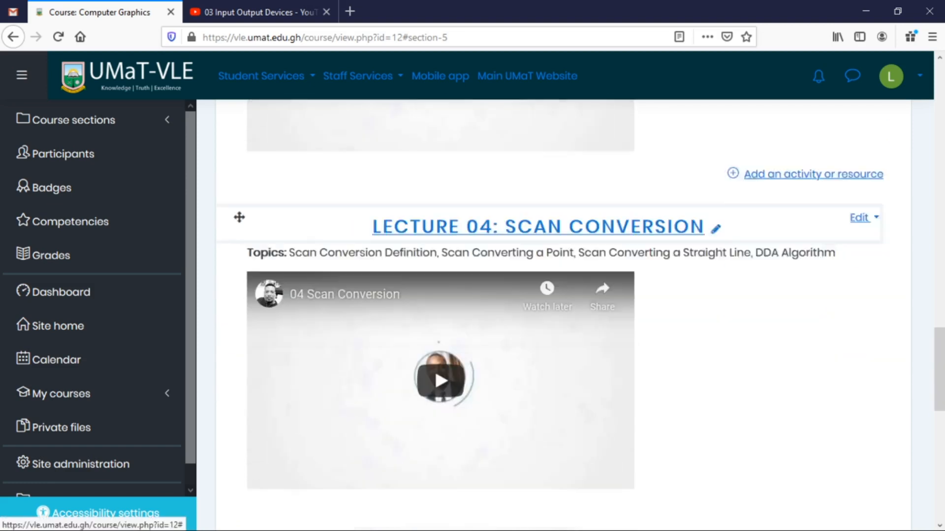
scroll(659, 270, "down", 1)
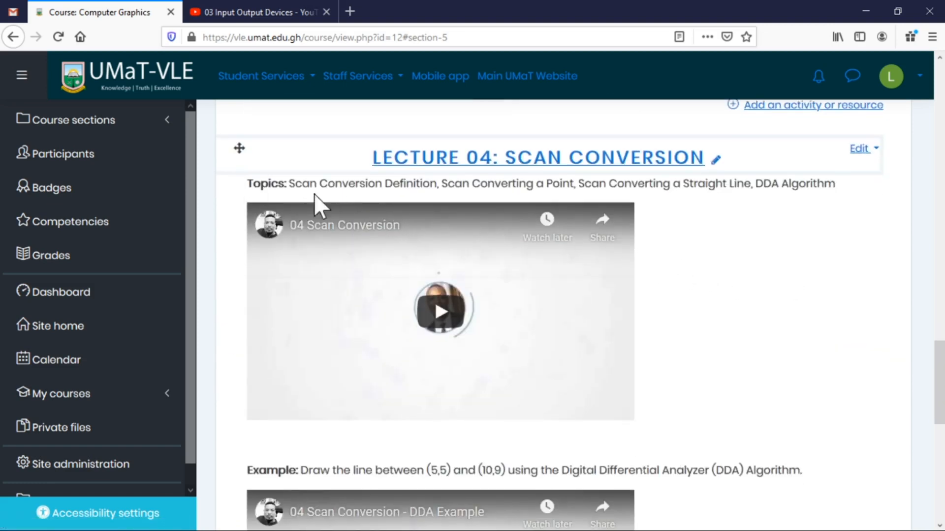
scroll(733, 230, "down", 3)
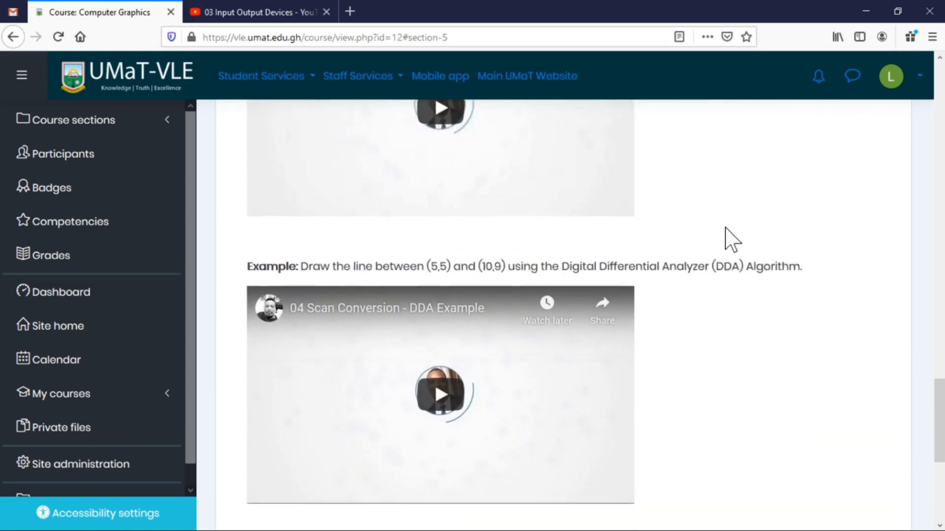
scroll(732, 240, "down", 3)
scroll(717, 238, "up", 15)
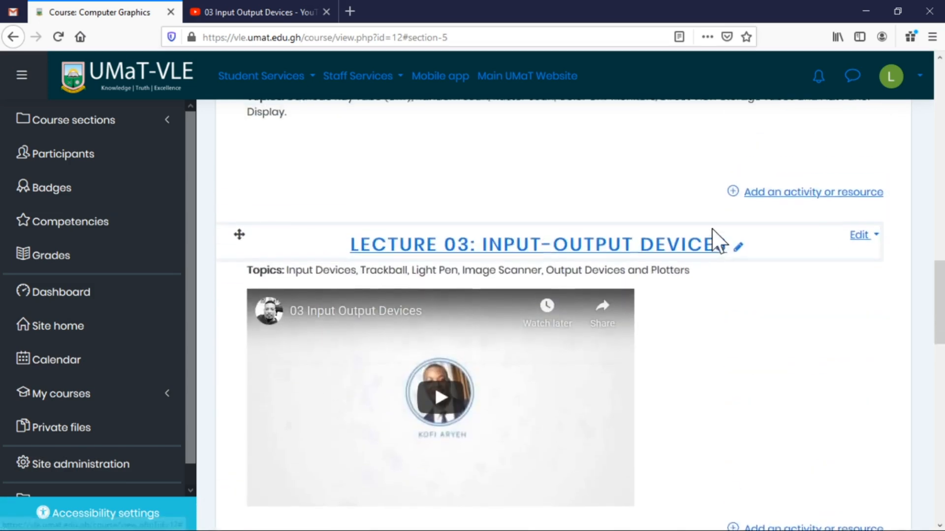
scroll(712, 228, "up", 1)
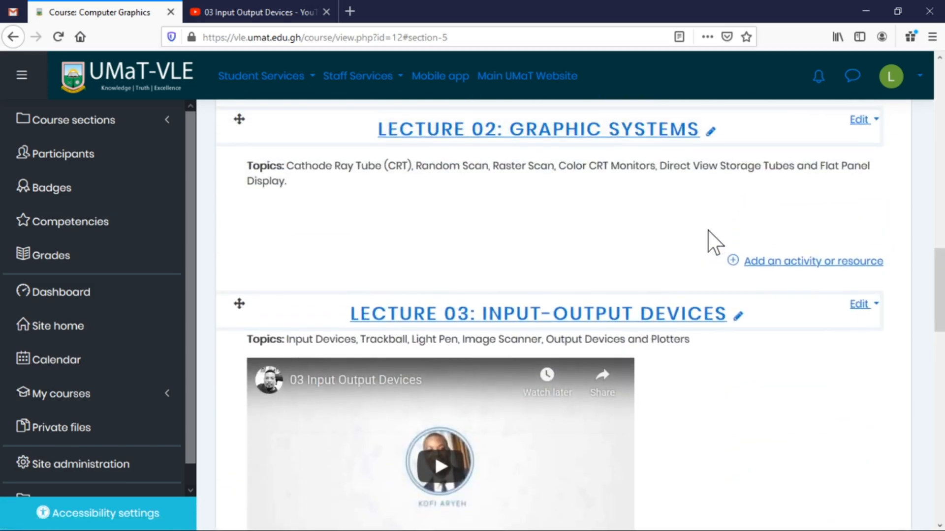
scroll(714, 241, "up", 3)
scroll(683, 234, "up", 7)
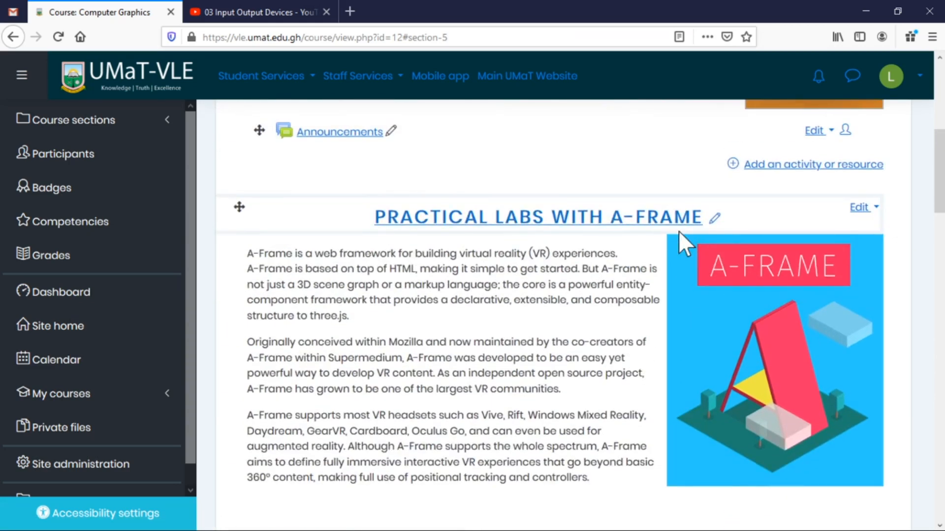
scroll(677, 235, "up", 3)
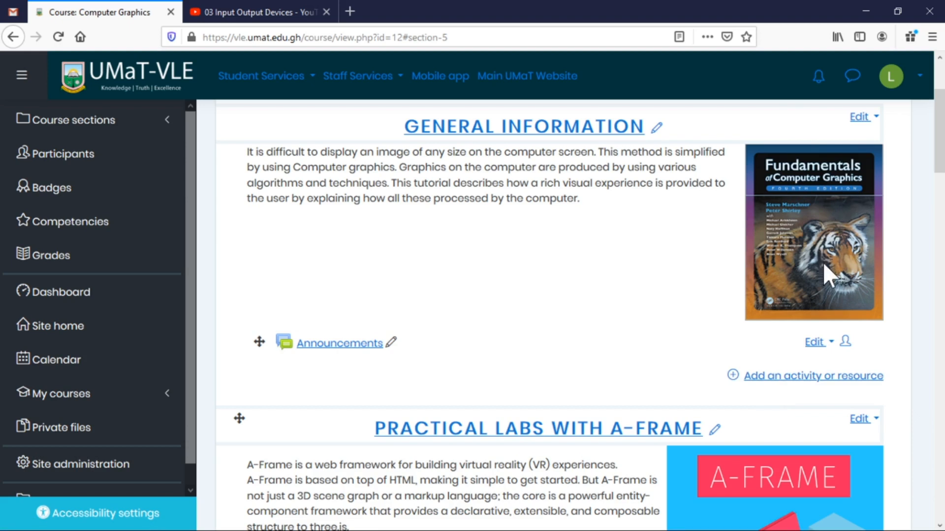
Pick File from the activity and resource chooser to open a blank File form.
left_click(781, 377)
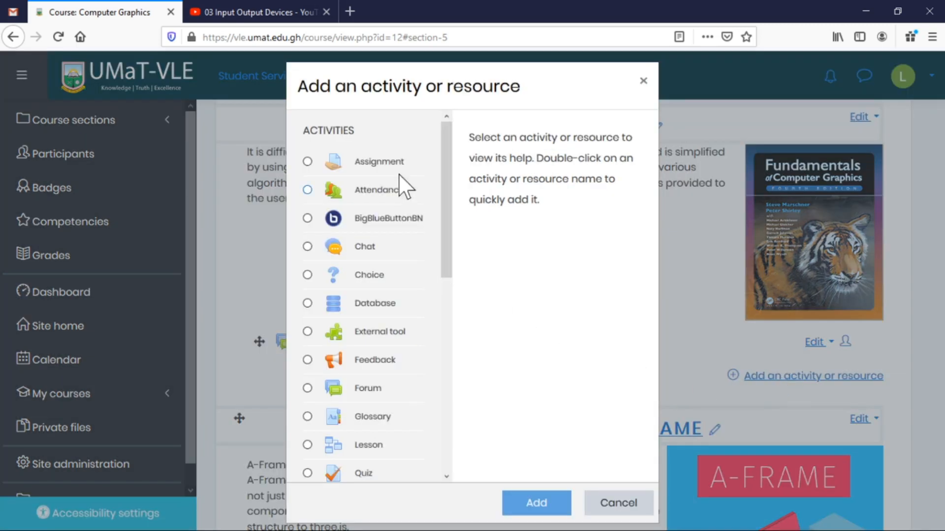
scroll(358, 216, "down", 3)
scroll(358, 216, "down", 5)
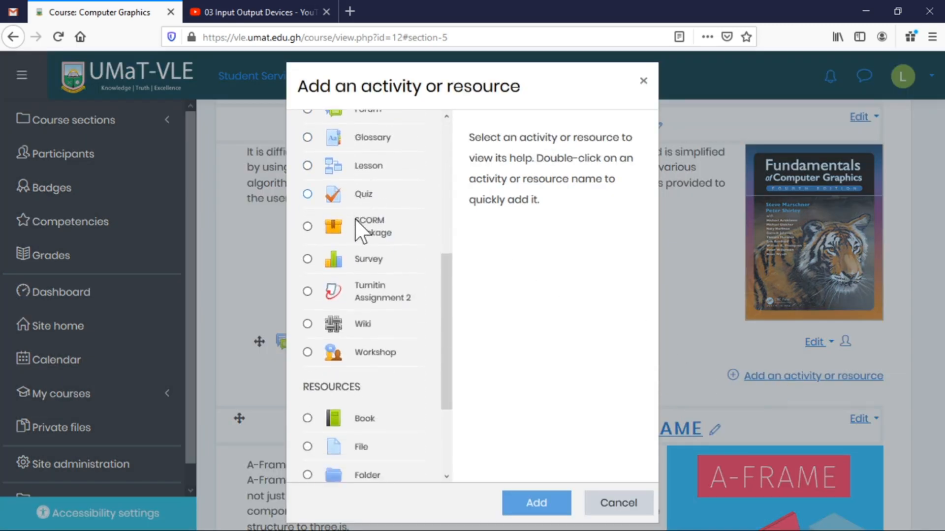
left_click_drag(446, 350, 450, 390)
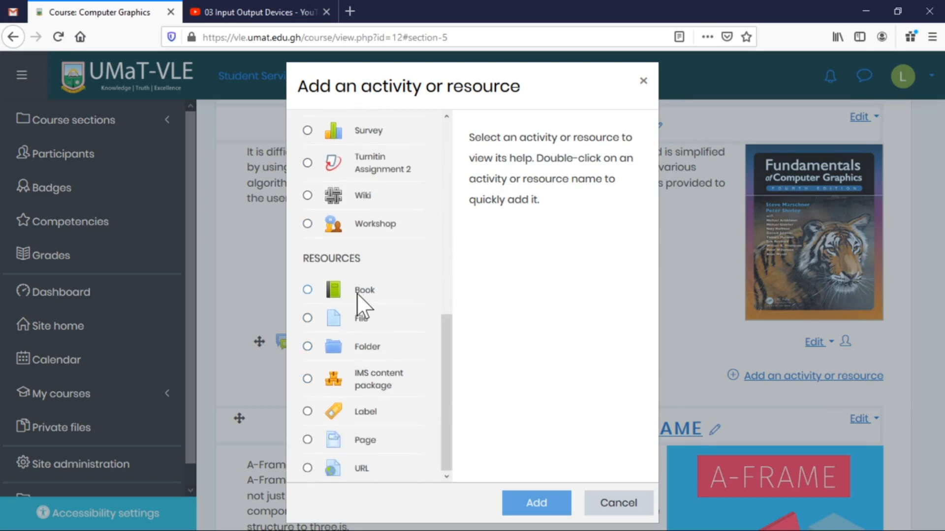
left_click(361, 323)
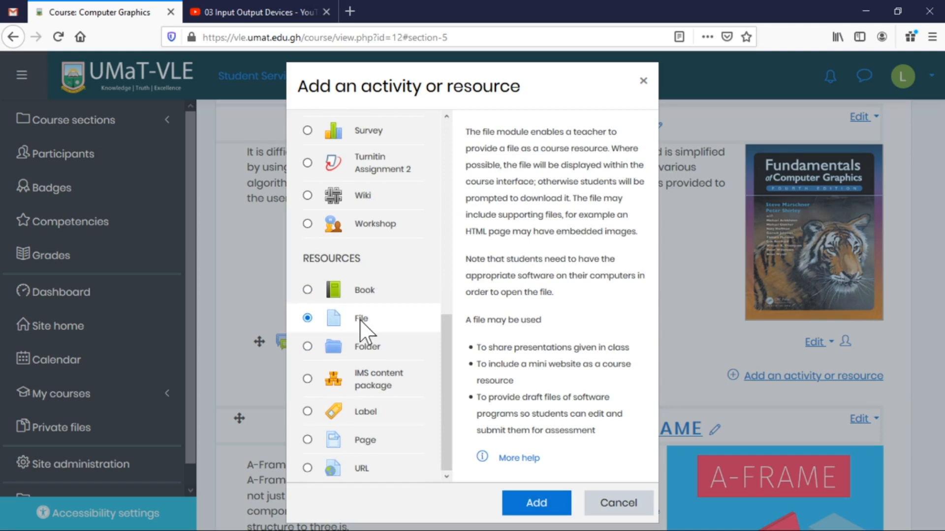
left_click(539, 503)
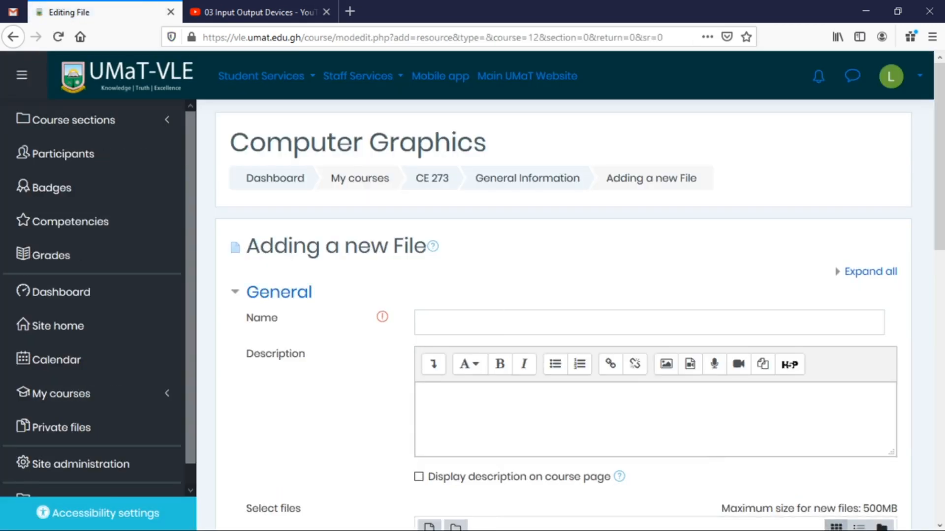
Name the file 'Recommended Text Book', described as 'This is the recommended text book for the course'.
left_click(424, 322)
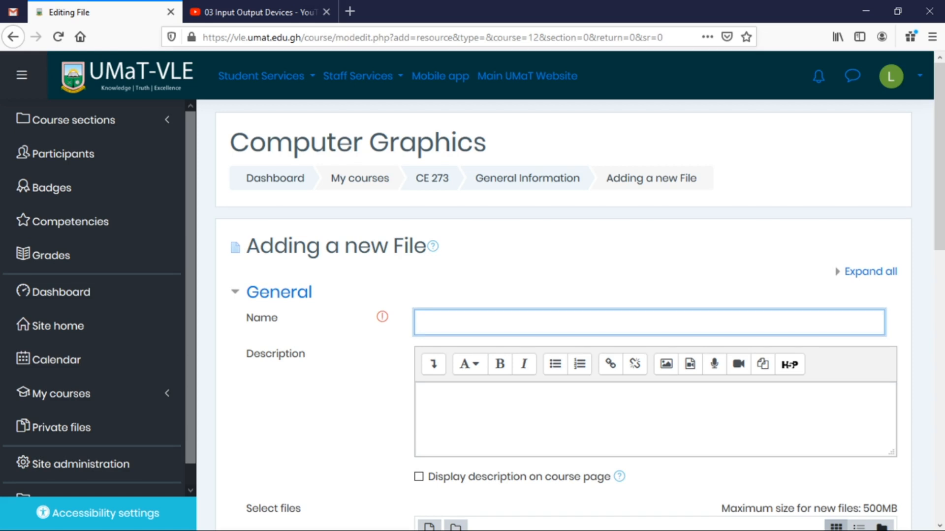
type("Recommended Text B")
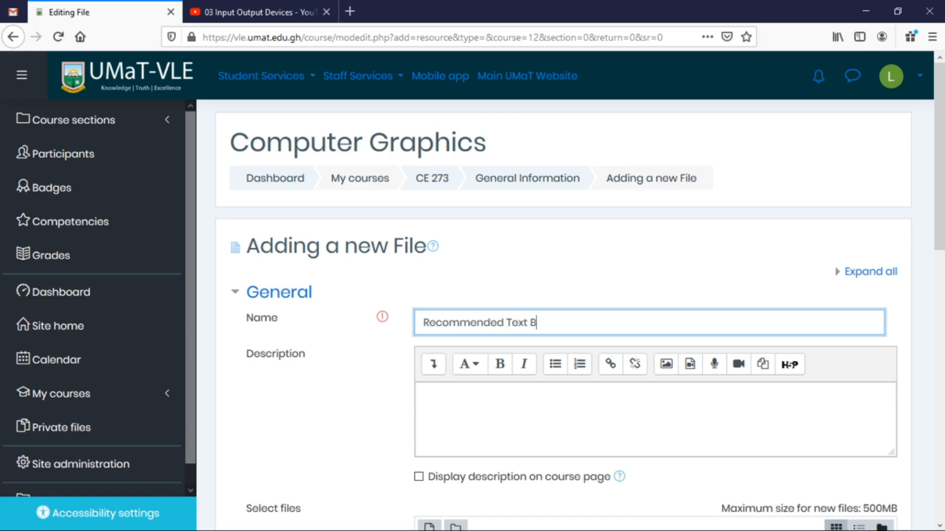
type("ook")
key("Tab")
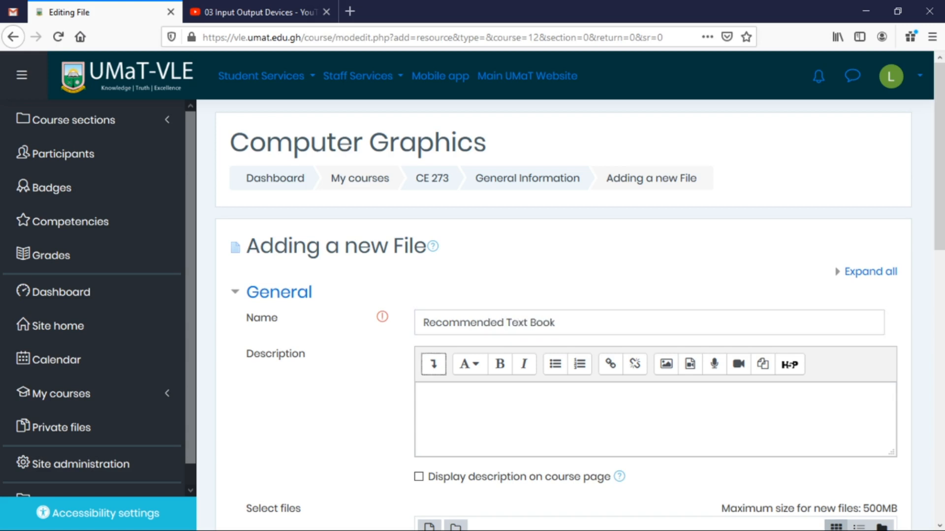
key("Tab")
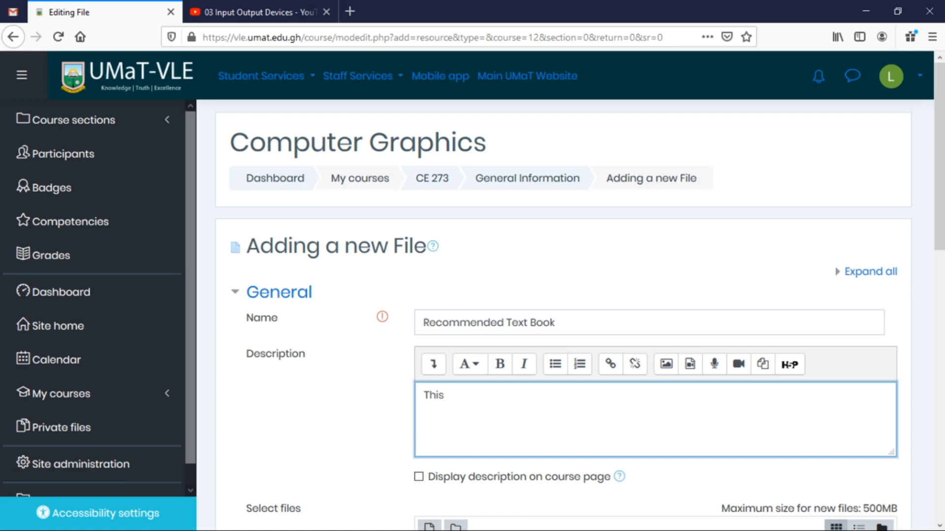
type("This is htehe")
key("BackSpace")
type("the recommended text")
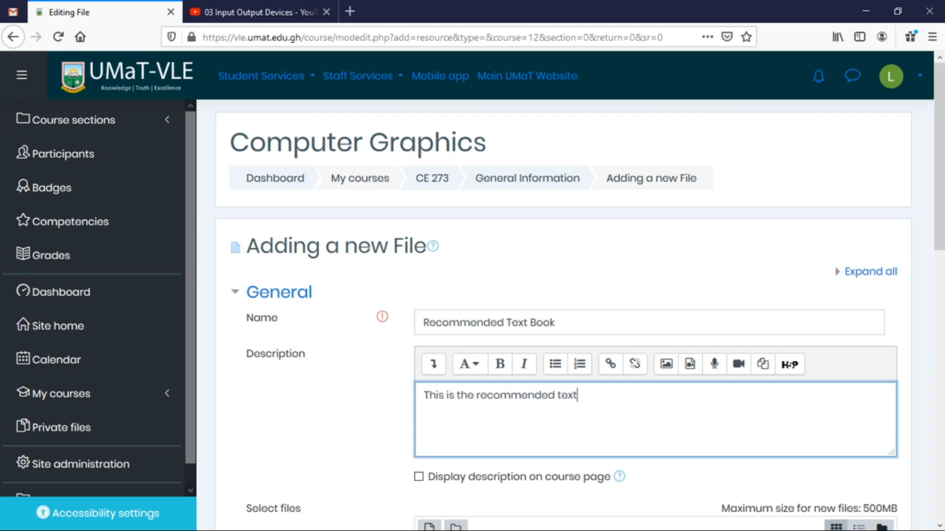
type(" book for the course")
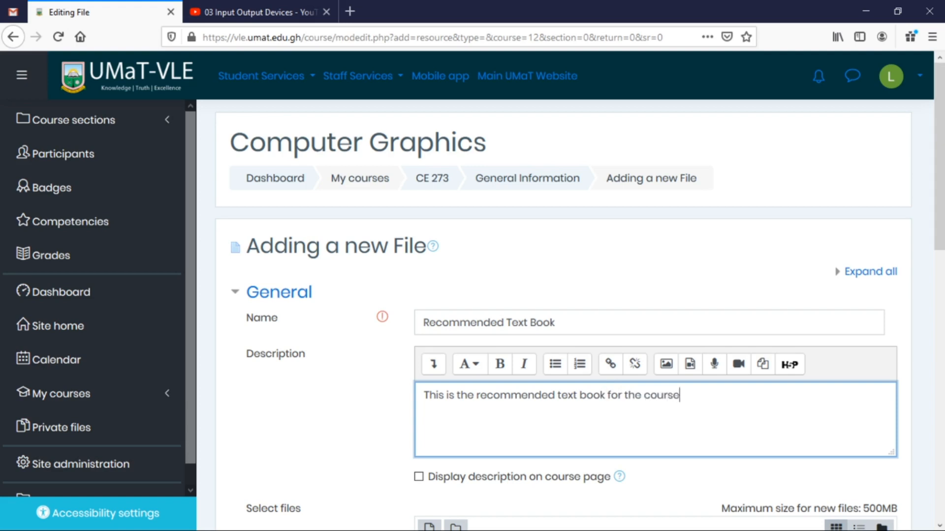
Enable 'Display description on course page' for the resource.
scroll(780, 405, "down", 3)
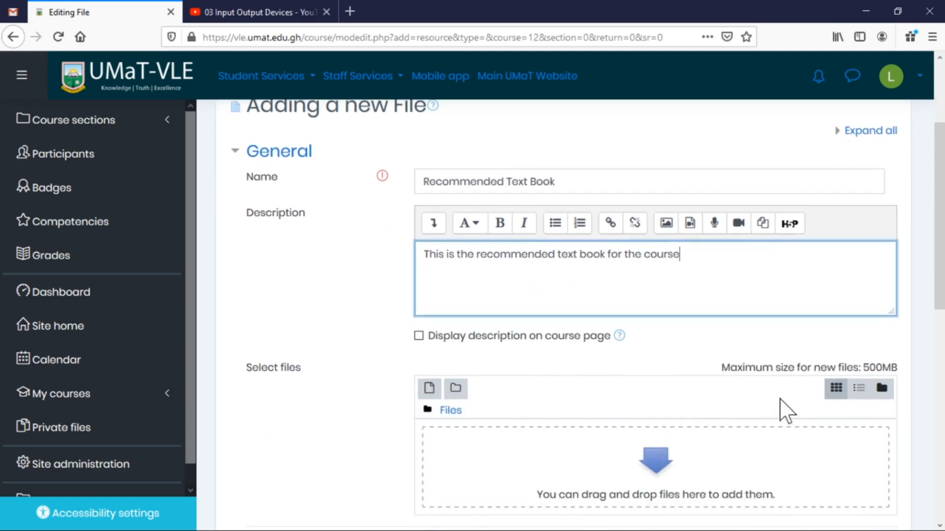
left_click(446, 339)
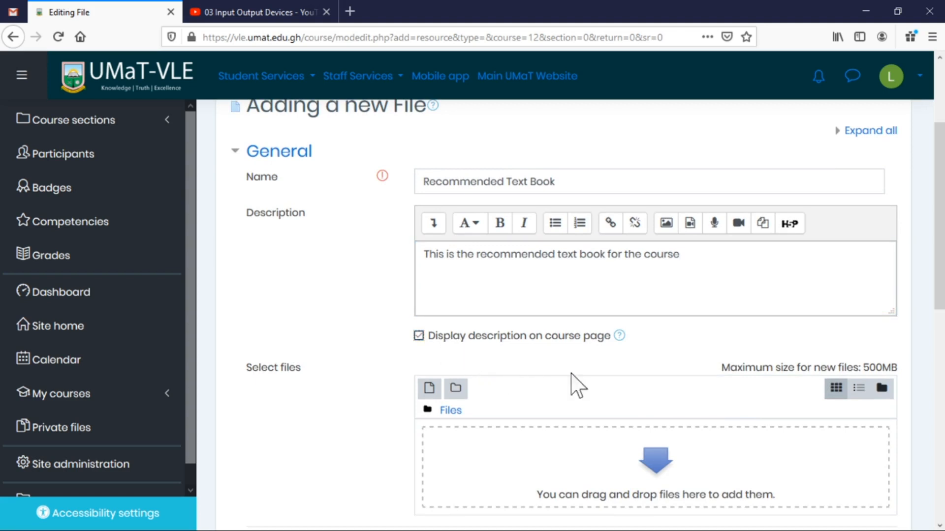
scroll(636, 381, "down", 3)
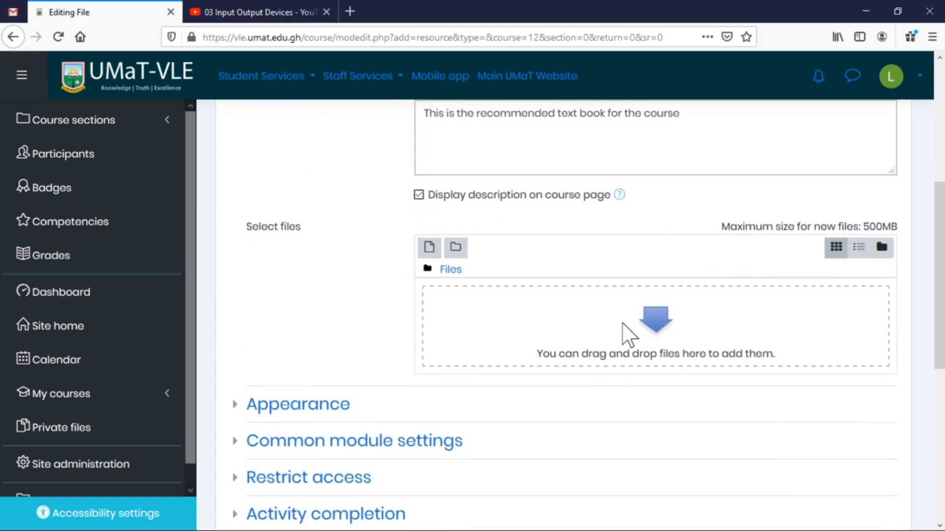
left_click(654, 315)
left_click(272, 225)
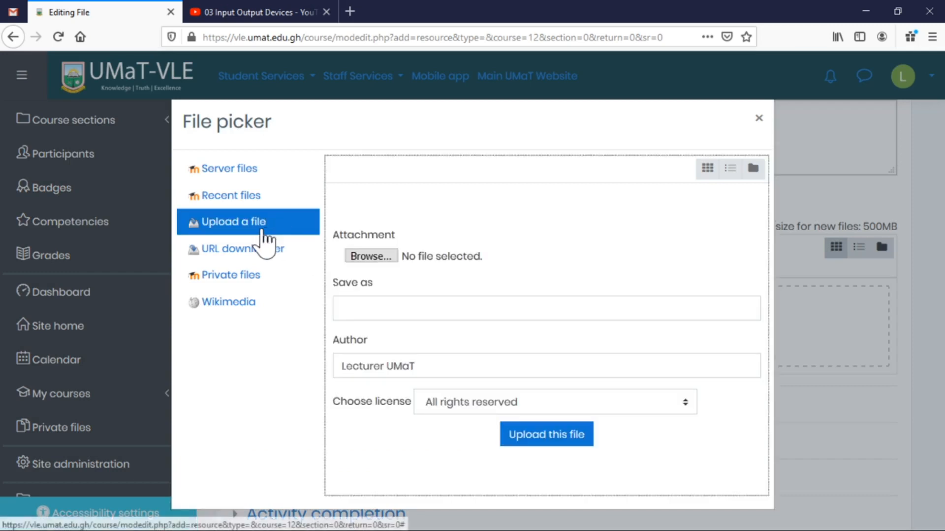
left_click(372, 256)
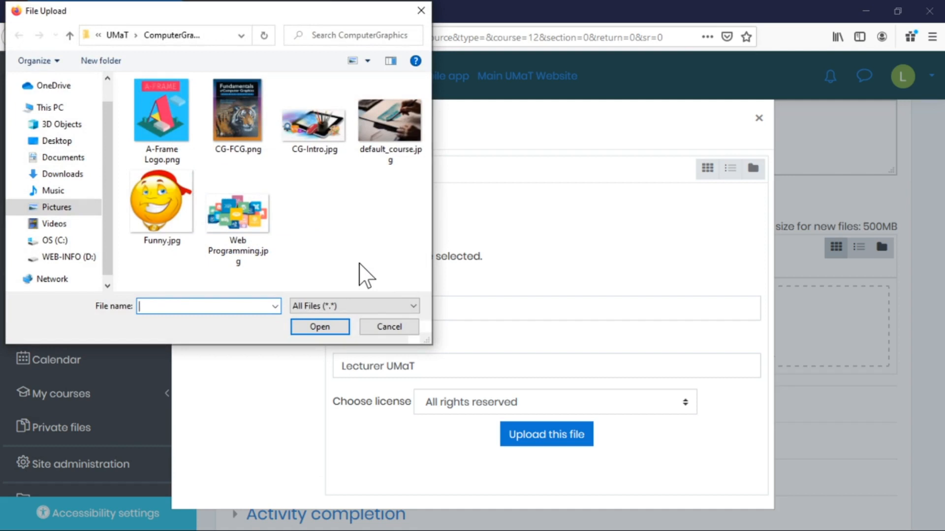
left_click(396, 328)
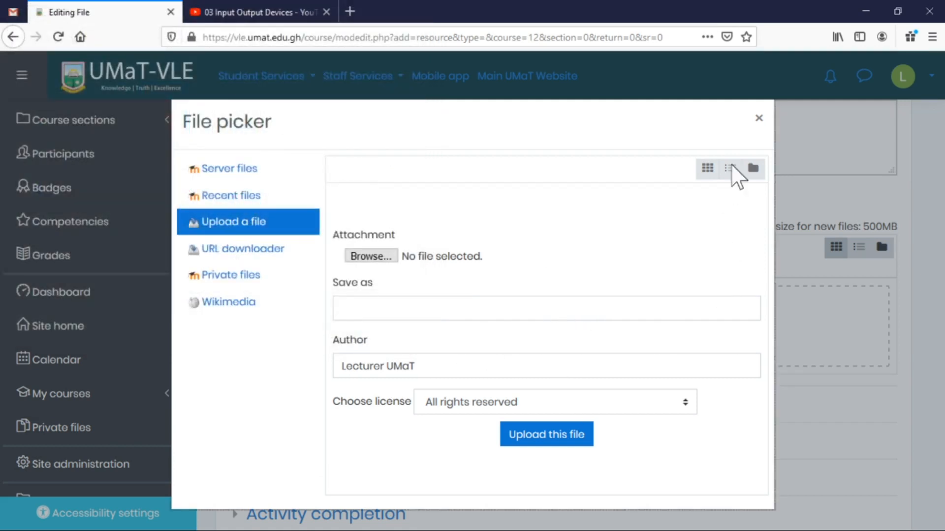
left_click(758, 119)
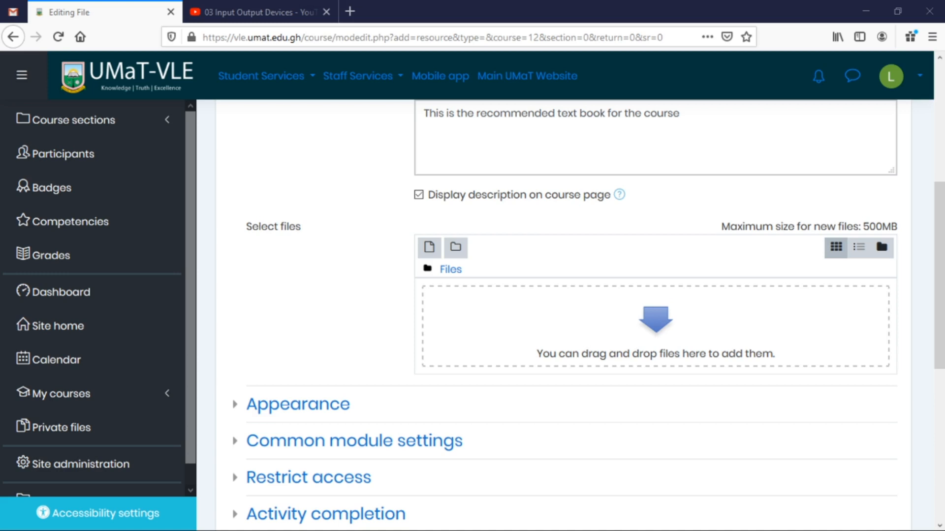
Attach the textbook PDF to the Recommended Text Book resource.
left_click_drag(400, 333, 657, 328)
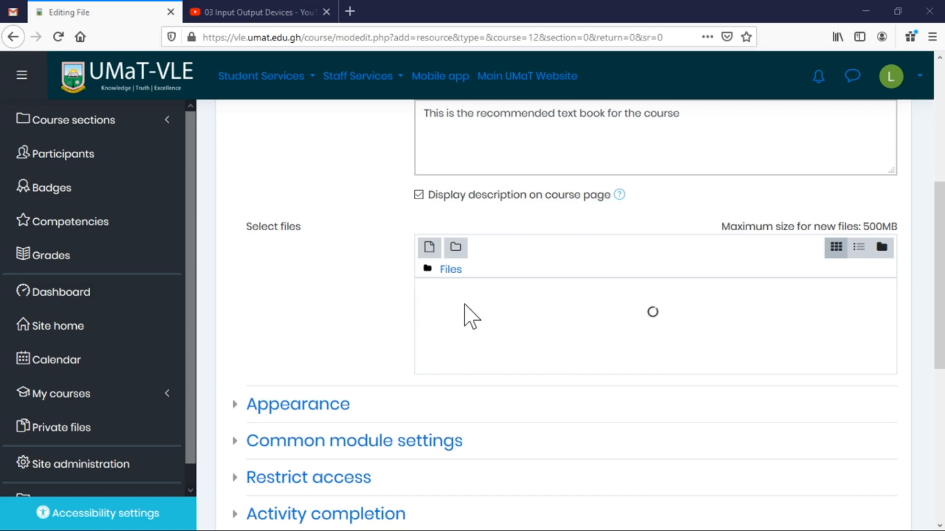
scroll(591, 324, "down", 3)
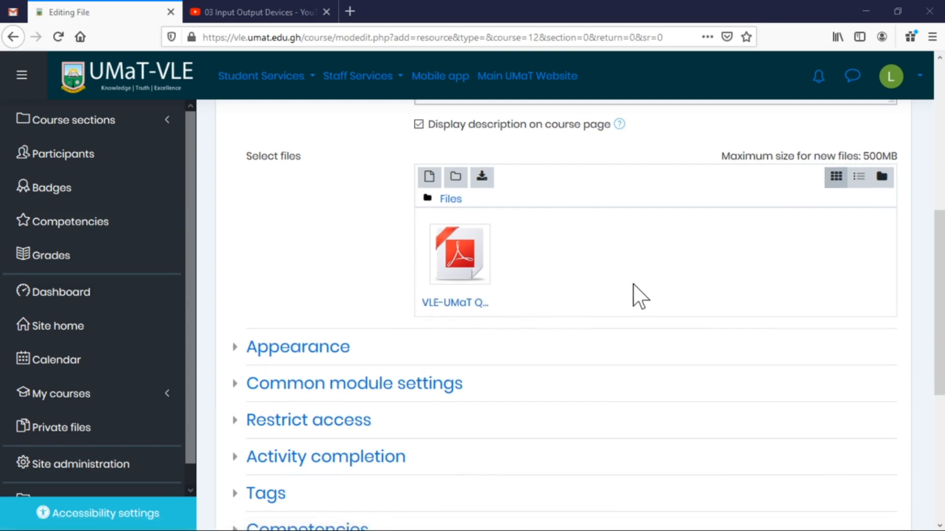
scroll(651, 285, "up", 5)
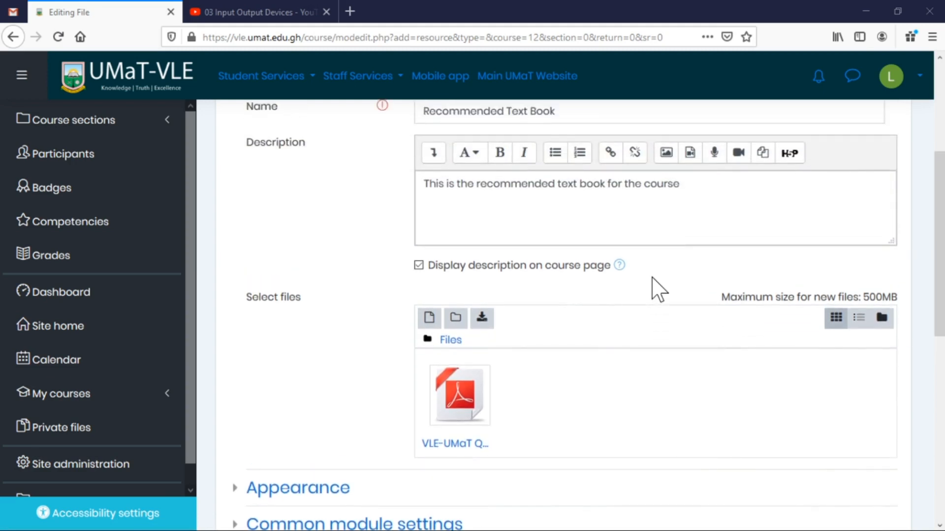
scroll(657, 291, "down", 7)
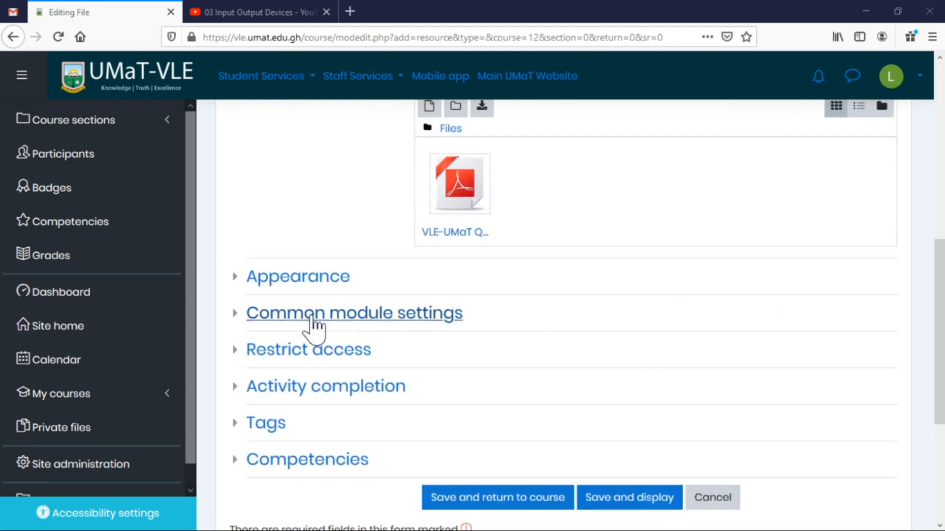
Save the resource and return to the Computer Graphics course page.
left_click(303, 281)
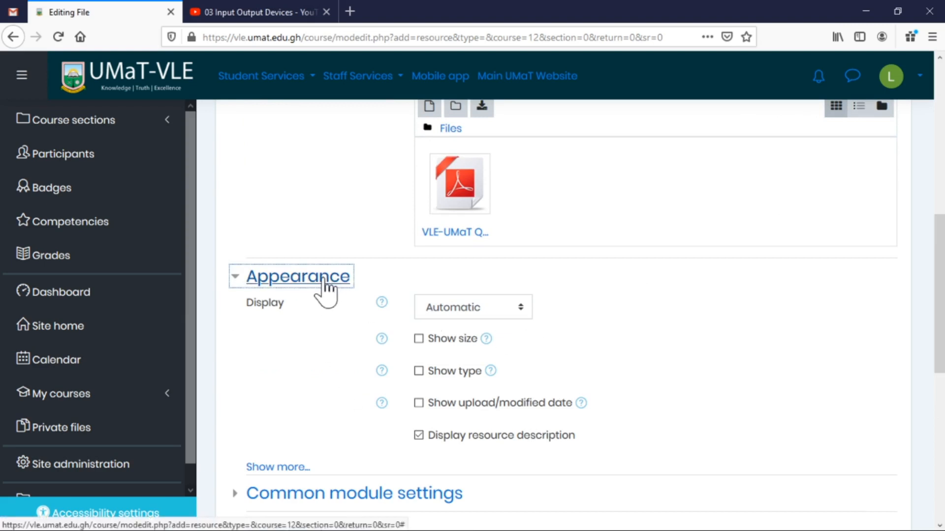
left_click(324, 288)
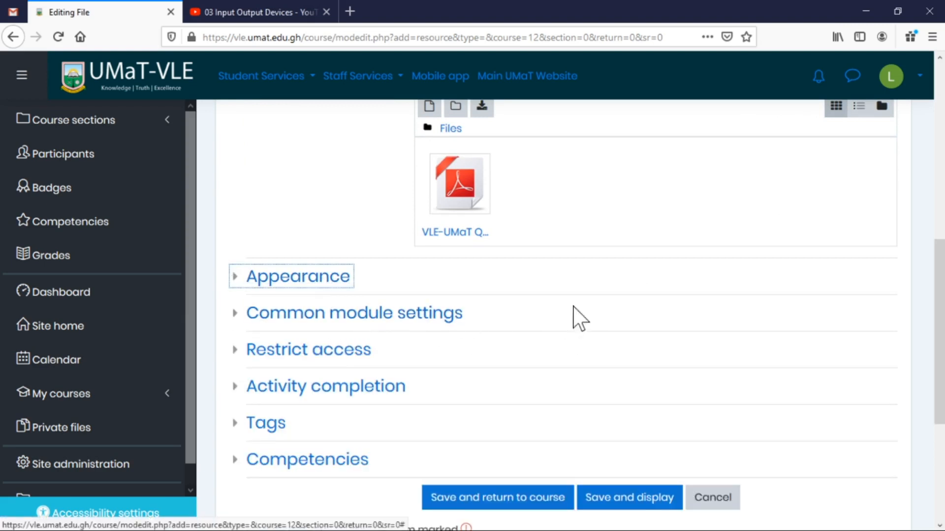
left_click(514, 496)
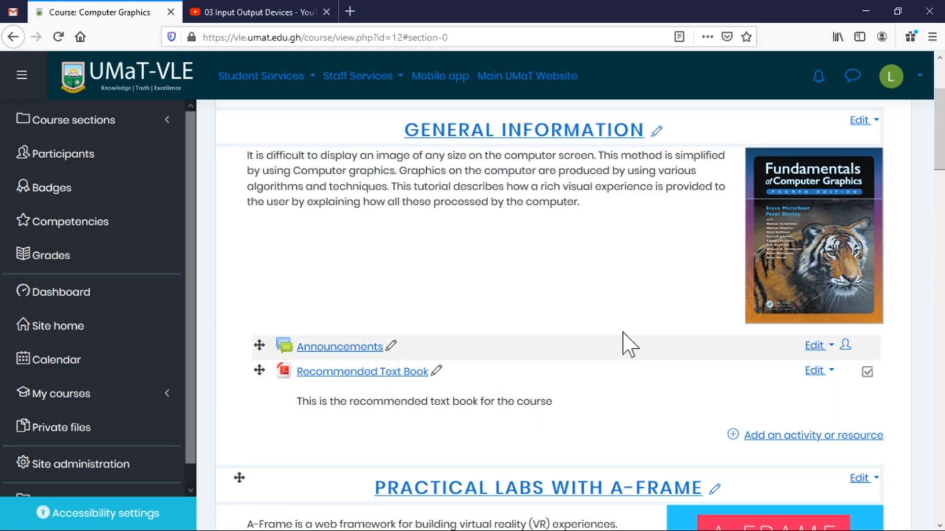
scroll(638, 326, "down", 2)
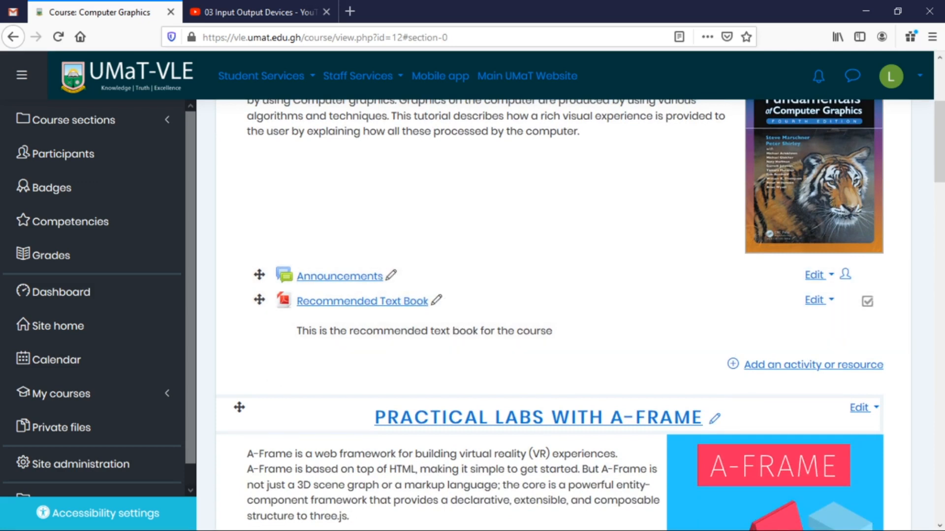
left_click_drag(275, 530, 569, 361)
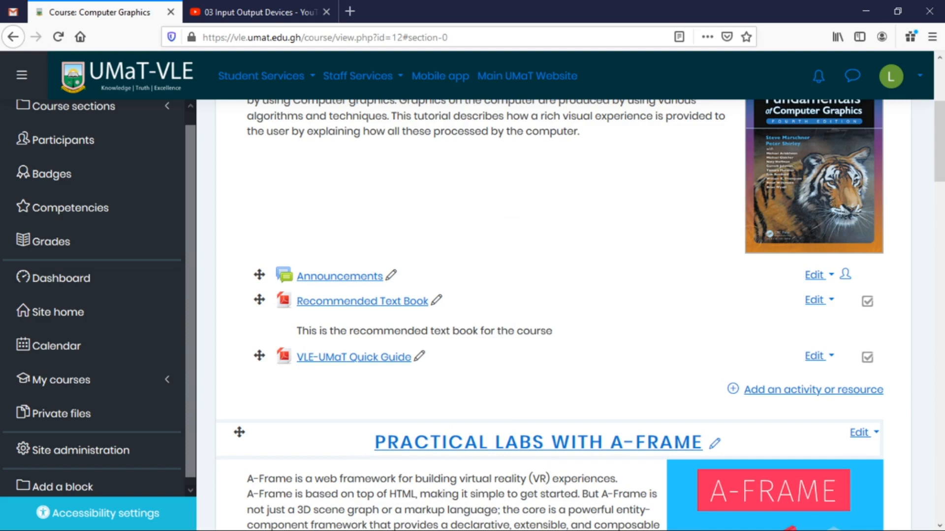
left_click(419, 358)
left_click(624, 371)
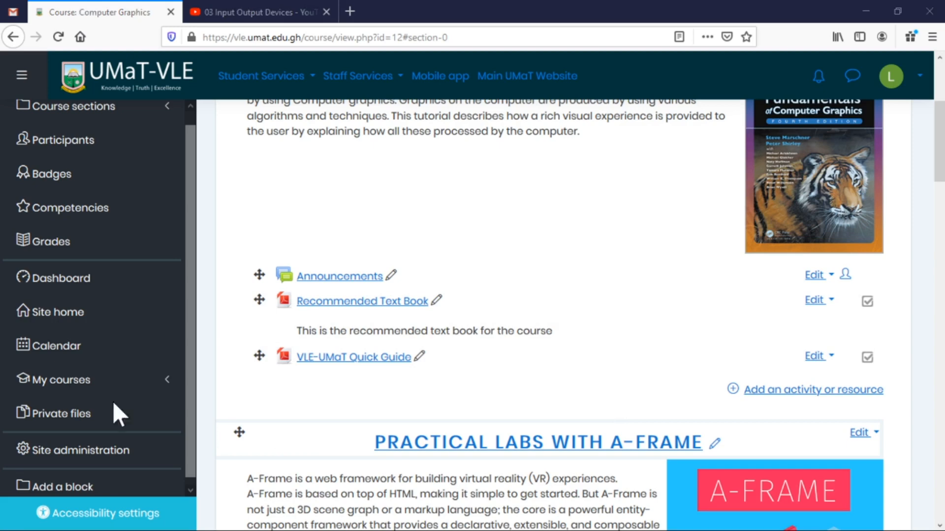
scroll(534, 389, "down", 5)
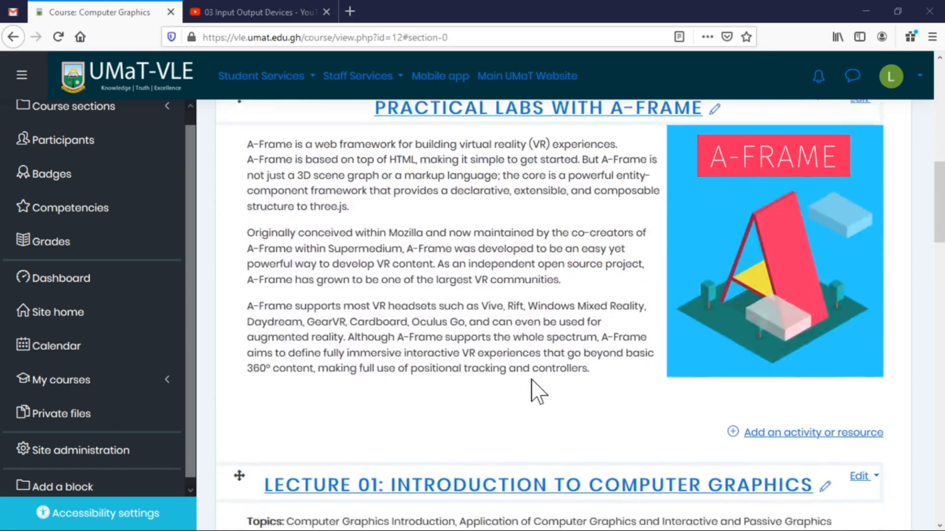
scroll(475, 355, "down", 3)
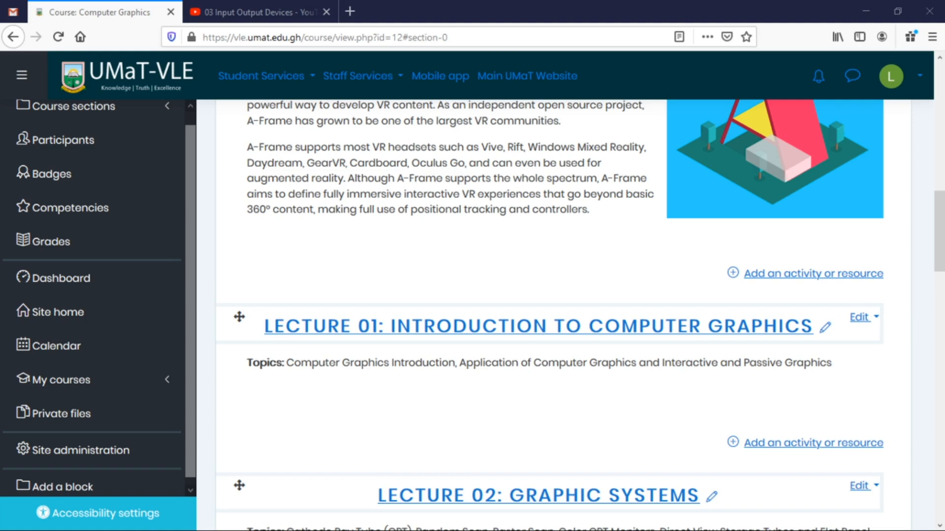
Upload the Lecture 01 and 02 PDF into both the Lecture 01 and Lecture 02 sections.
left_click_drag(0, 374, 458, 415)
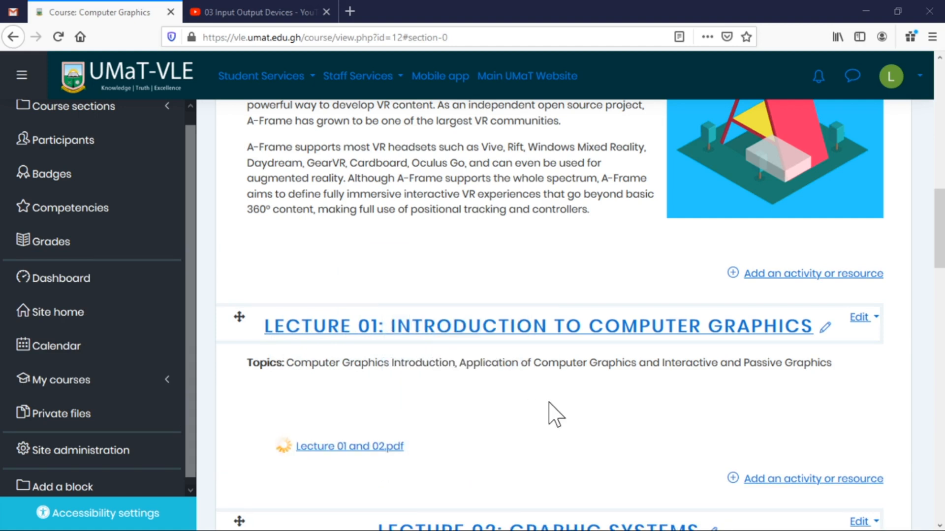
scroll(555, 415, "down", 4)
scroll(548, 402, "down", 1)
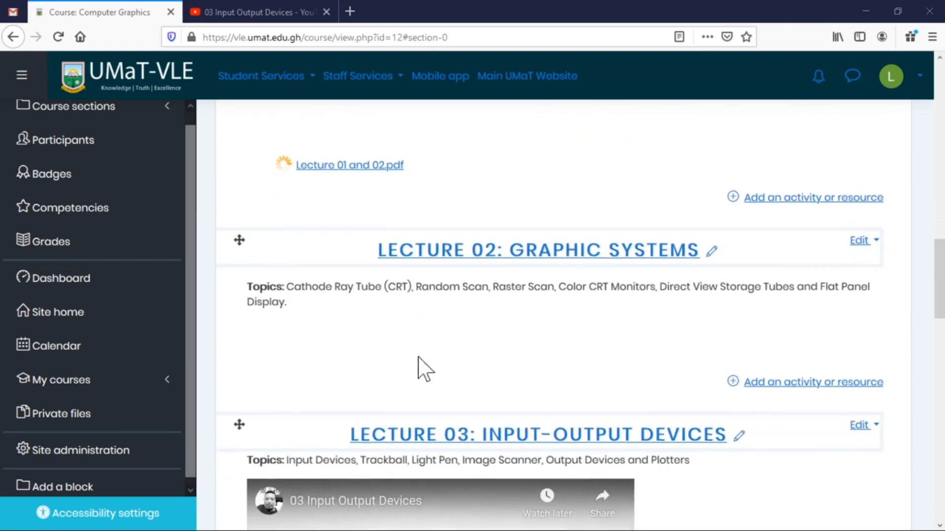
left_click_drag(0, 512, 417, 340)
Upload the Lecture 03 PDF into Lecture 03 and the Lecture 04 PDF into Lecture 04.
scroll(412, 337, "down", 5)
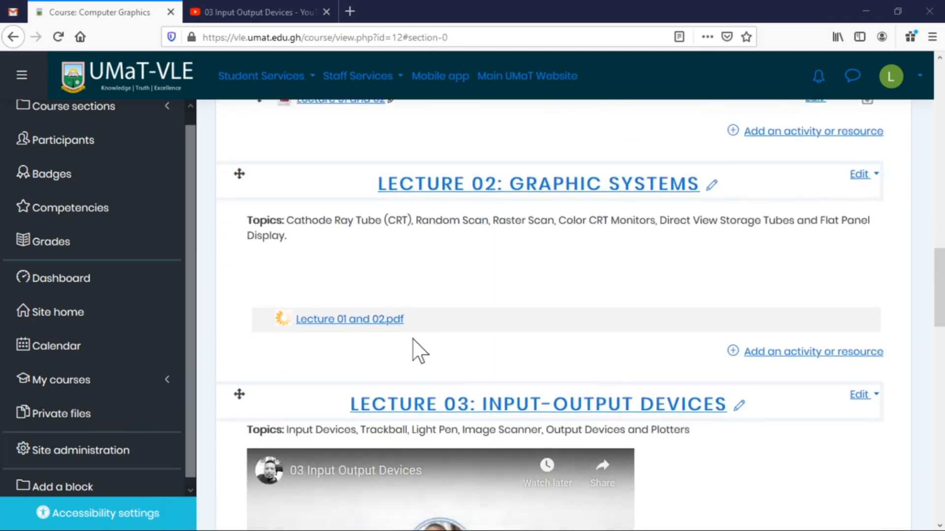
scroll(416, 347, "up", 1)
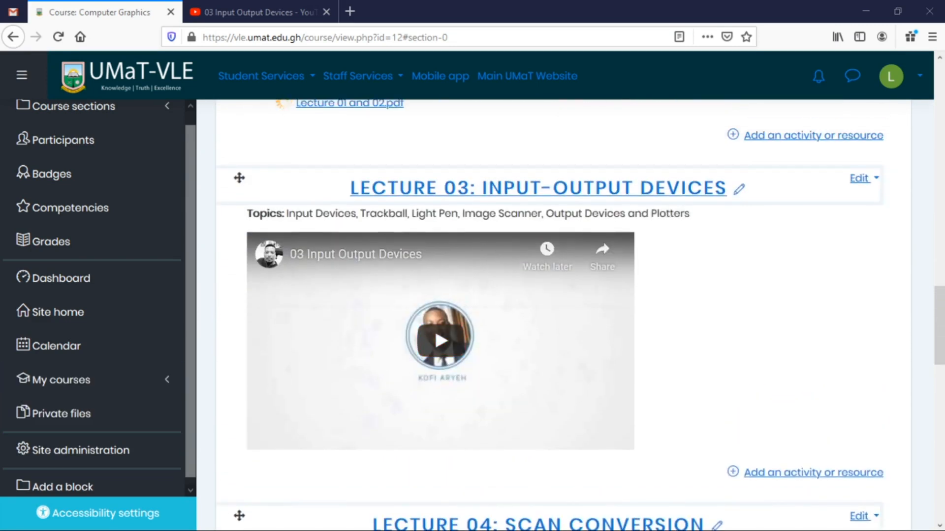
left_click_drag(0, 530, 401, 470)
scroll(411, 418, "down", 7)
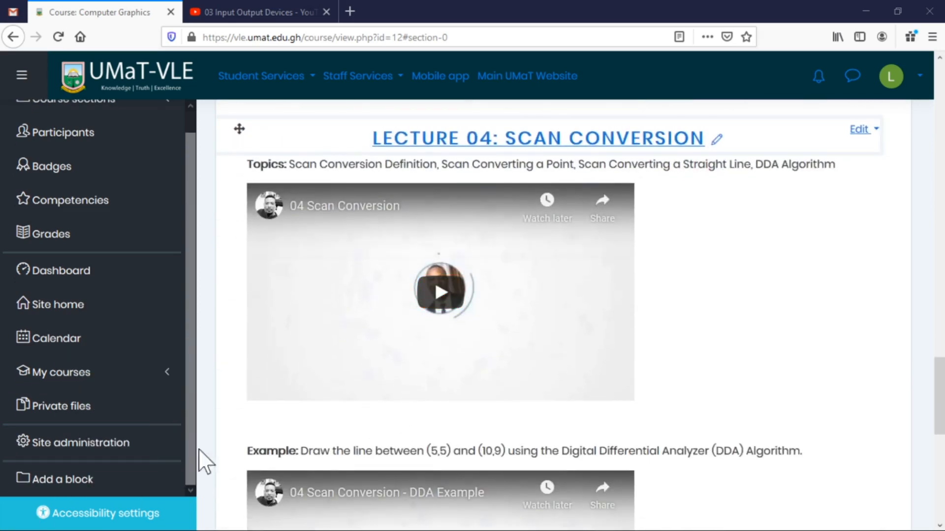
scroll(708, 403, "down", 3)
scroll(709, 404, "down", 5)
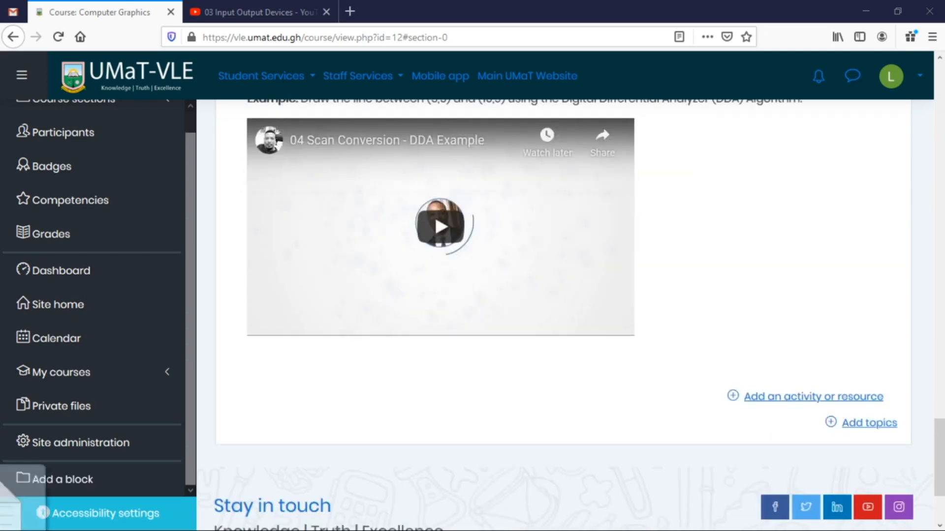
left_click_drag(498, 418, 523, 386)
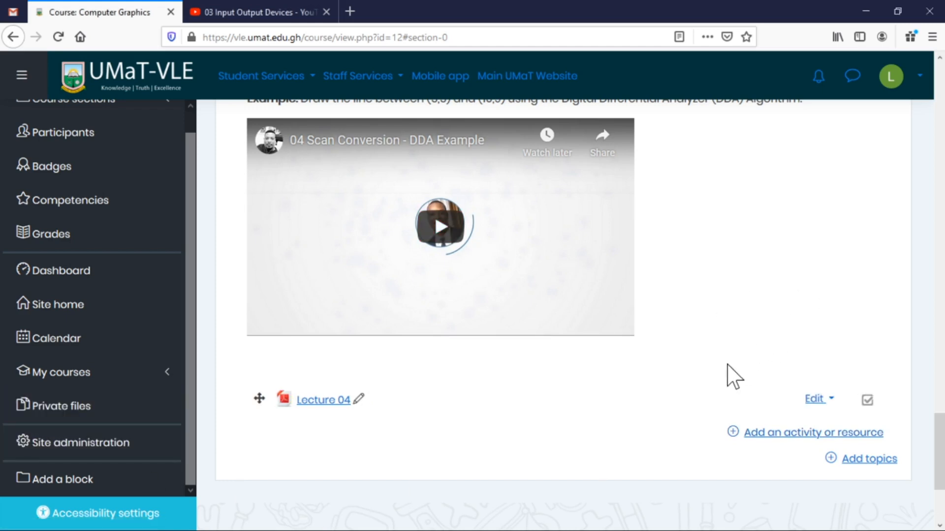
scroll(731, 371, "up", 5)
scroll(733, 376, "up", 8)
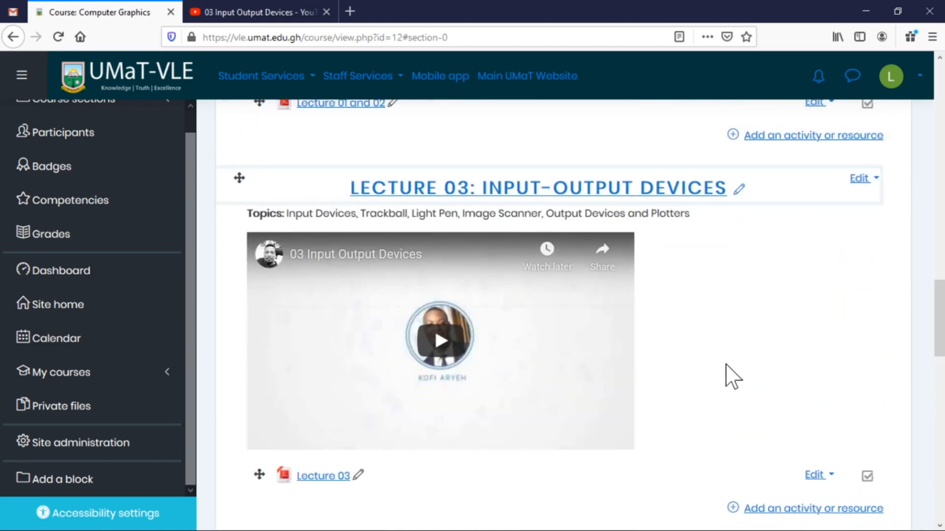
scroll(733, 376, "down", 9)
scroll(731, 376, "down", 10)
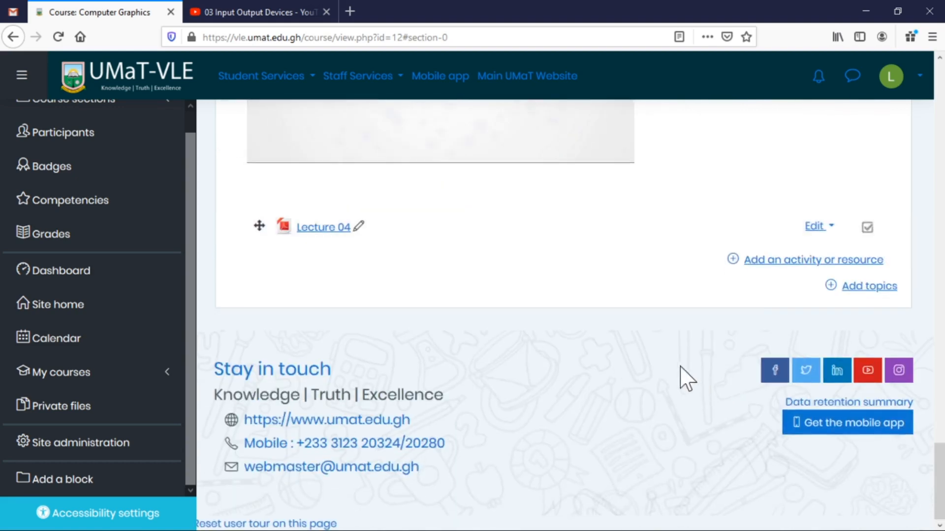
scroll(676, 386, "up", 20)
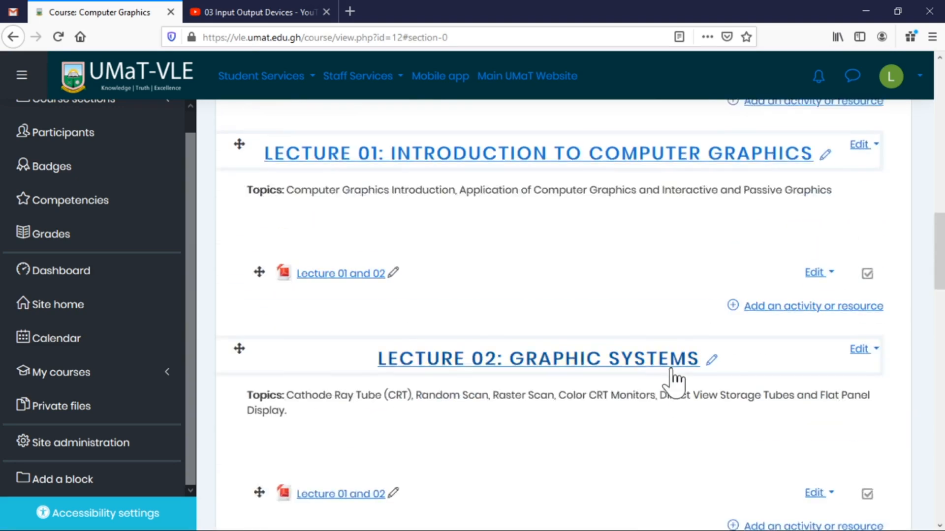
scroll(671, 365, "up", 10)
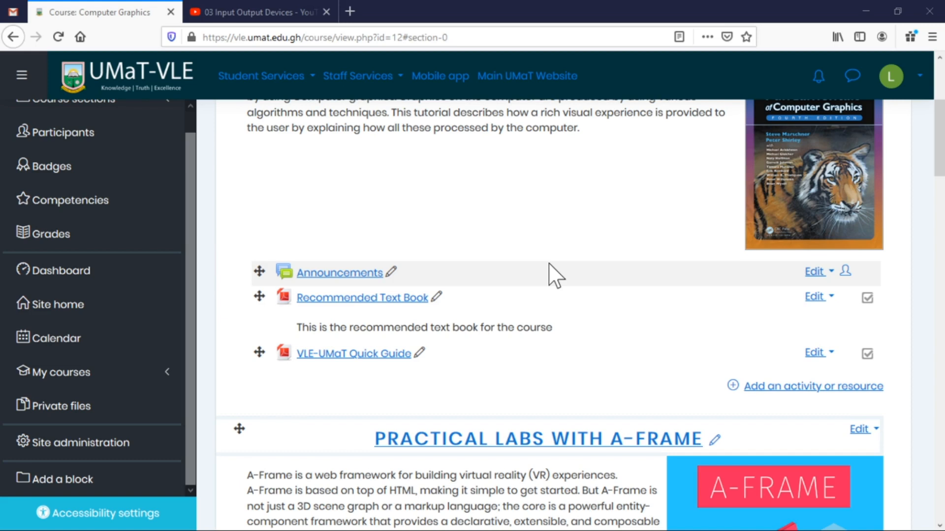
Open the Announcements forum and begin a new topic, ready to enter its subject.
left_click(347, 276)
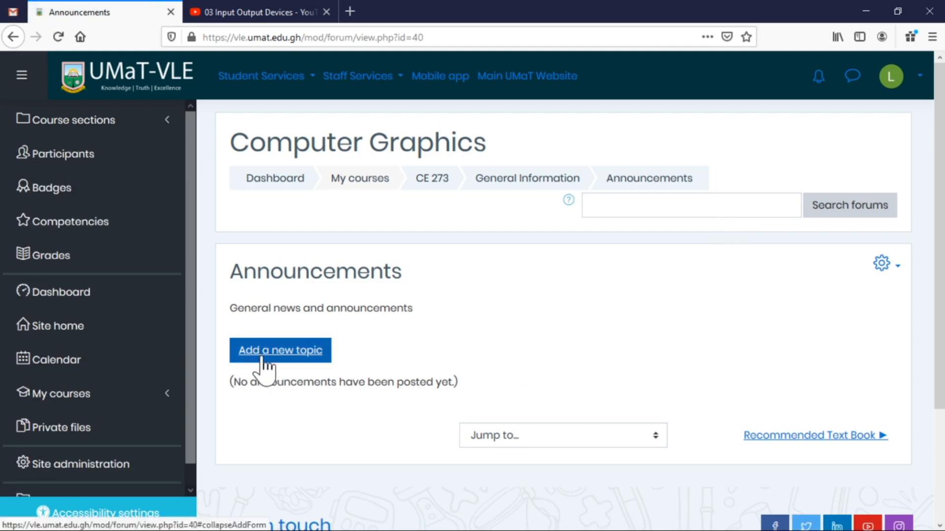
left_click(294, 355)
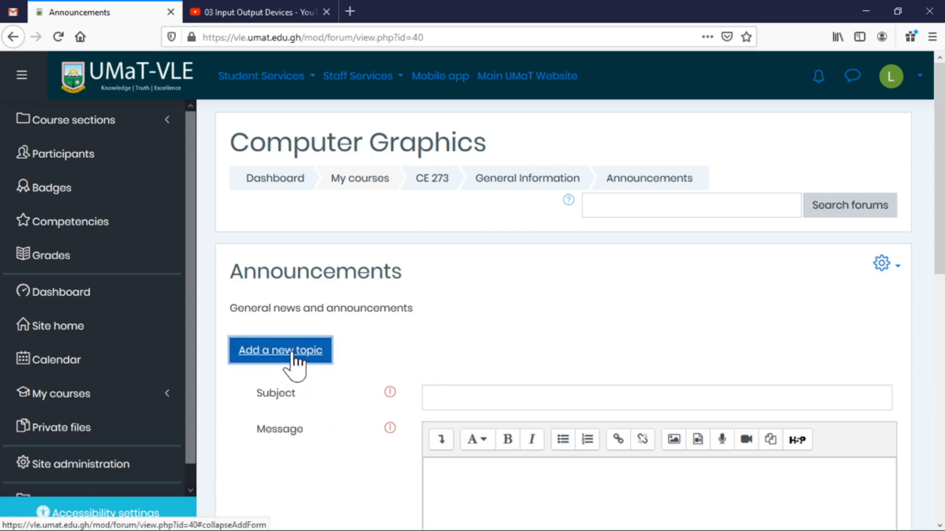
key("alt+Tab")
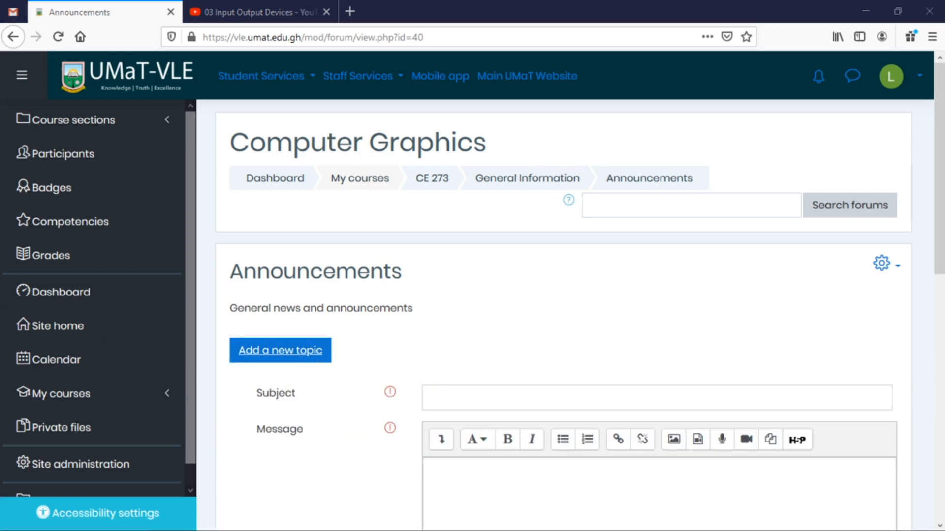
left_click(497, 398)
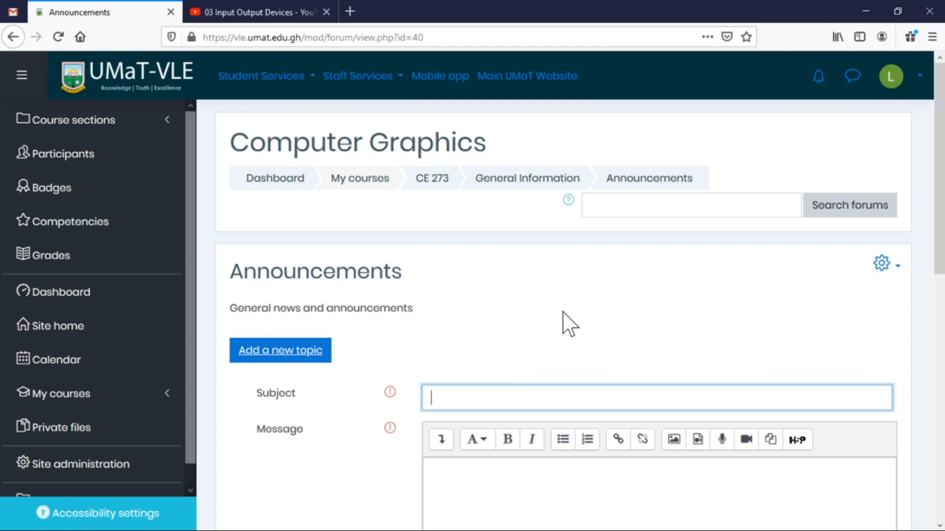
Enter the announcement subject 'Reschedule of Class'.
scroll(571, 323, "down", 2)
scroll(573, 315, "down", 3)
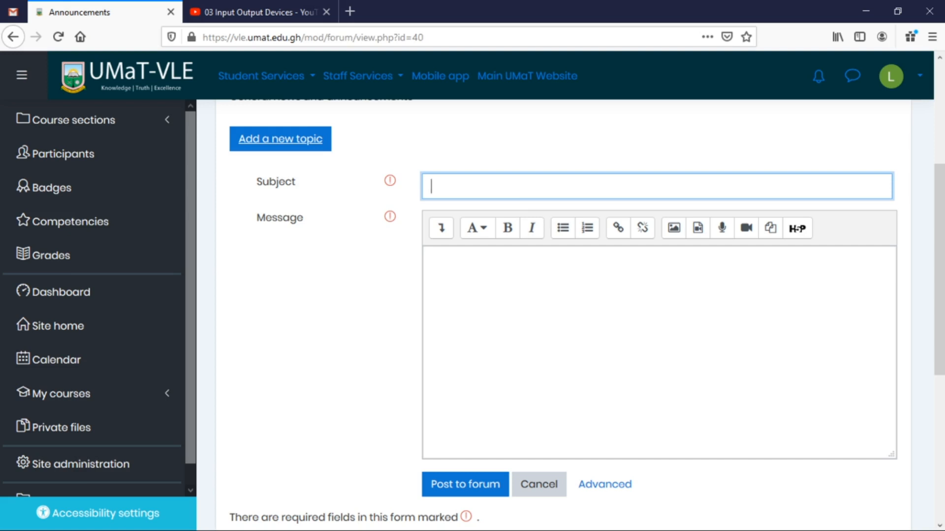
type("Reschedule of ")
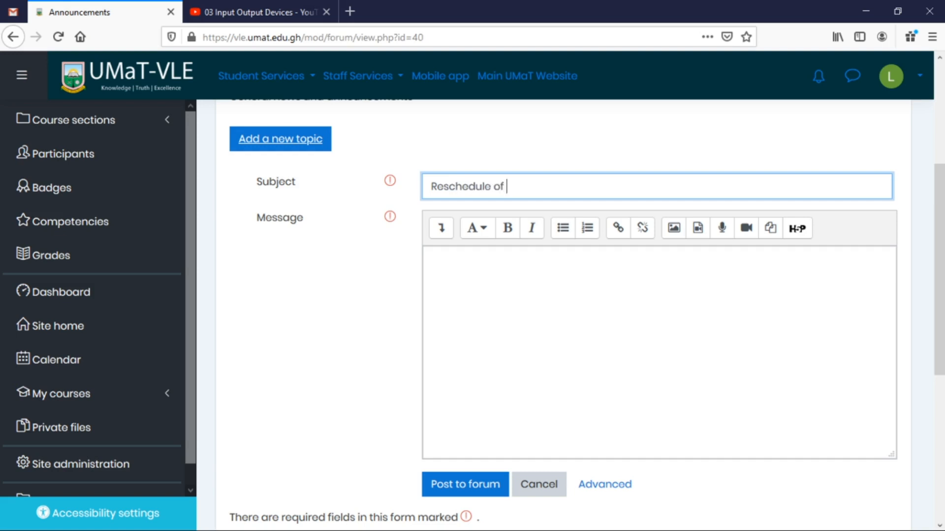
type("Class")
Write the message rescheduling class to 8th April 2020 at 6:00pm at the mini auditorium.
key("Tab")
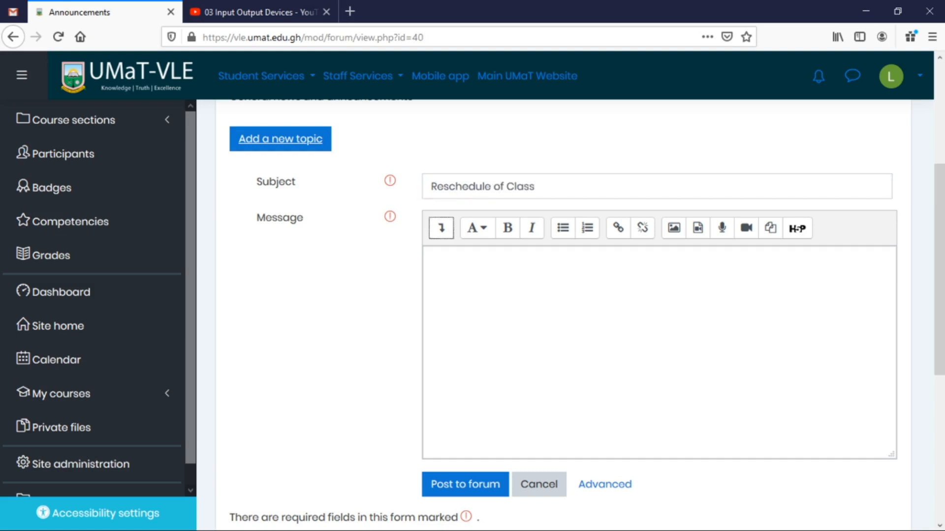
key("Tab")
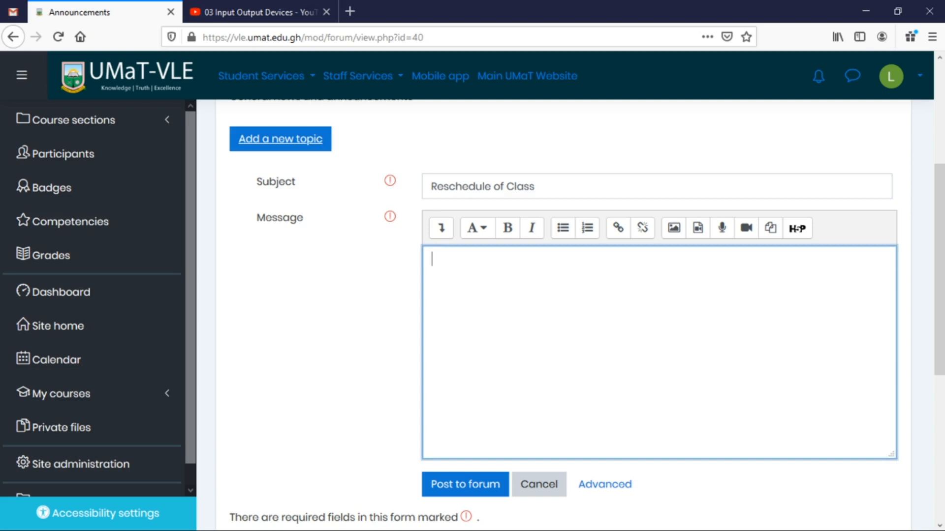
type("We")
key("BackSpace")
type("e will a holding a")
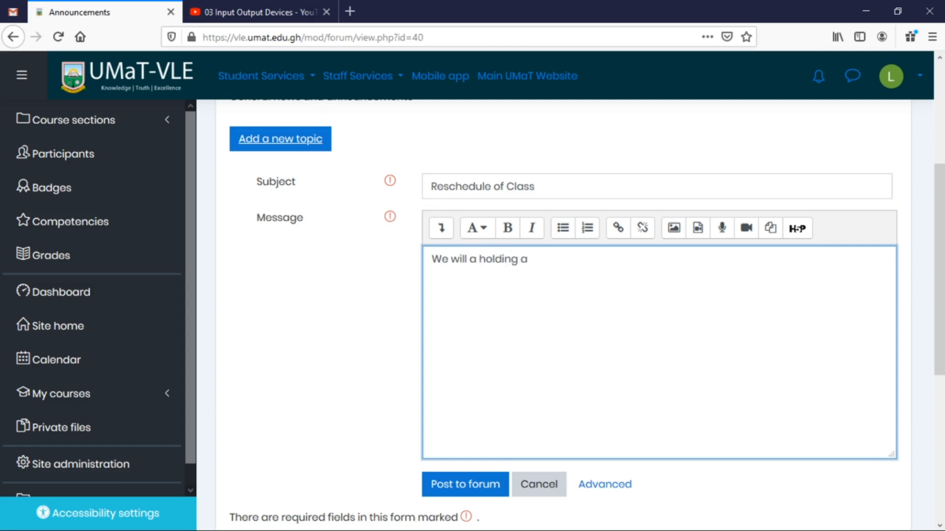
type(" reschedule clas")
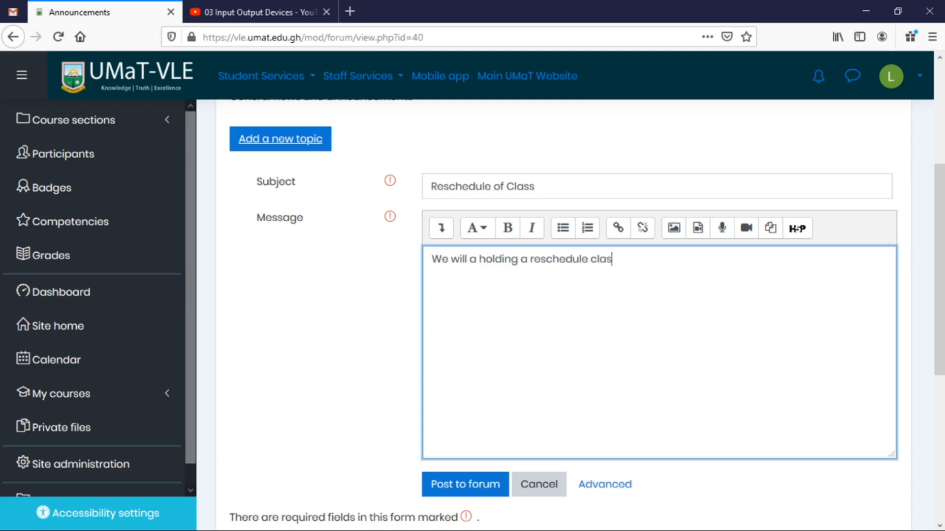
type("s on the8")
key("BackSpace")
type("8th of Arp")
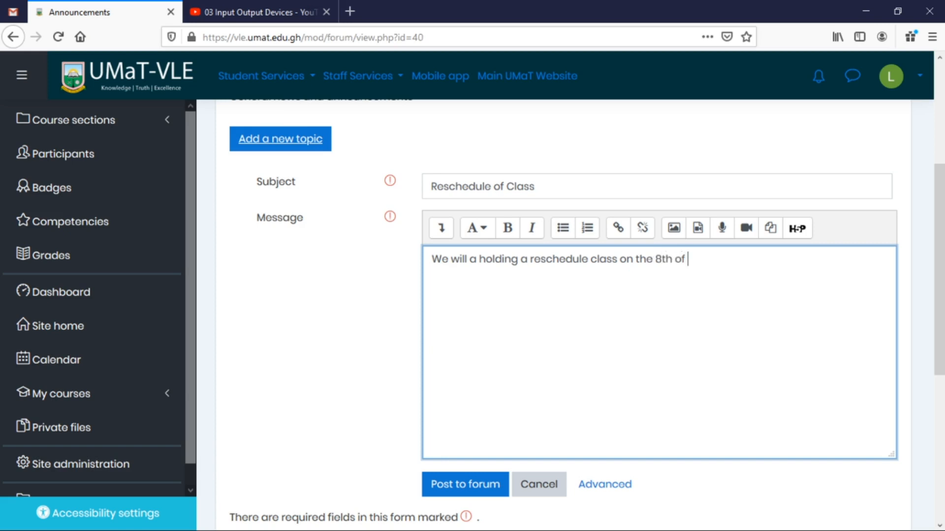
key("BackSpace")
key("BackSpace")
type("pril 2020 at")
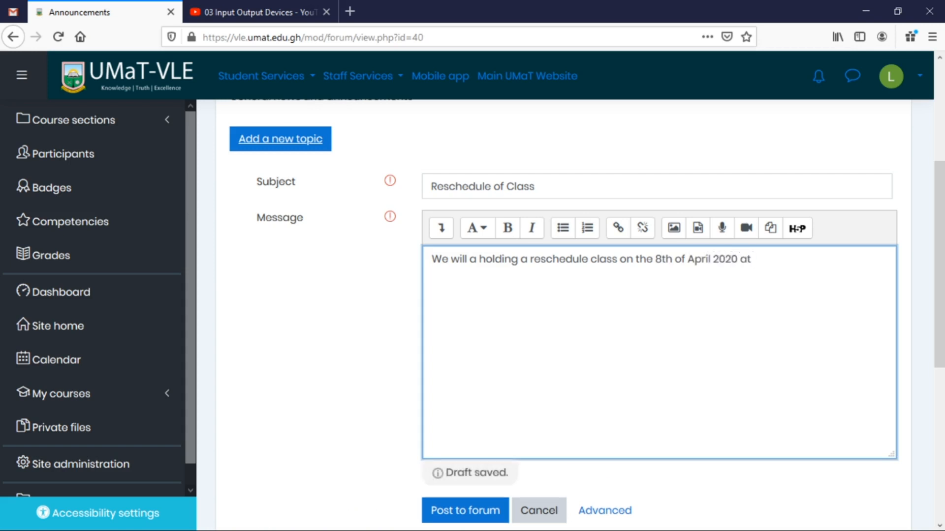
type(" 60")
key("BackSpace")
type(":00pm ")
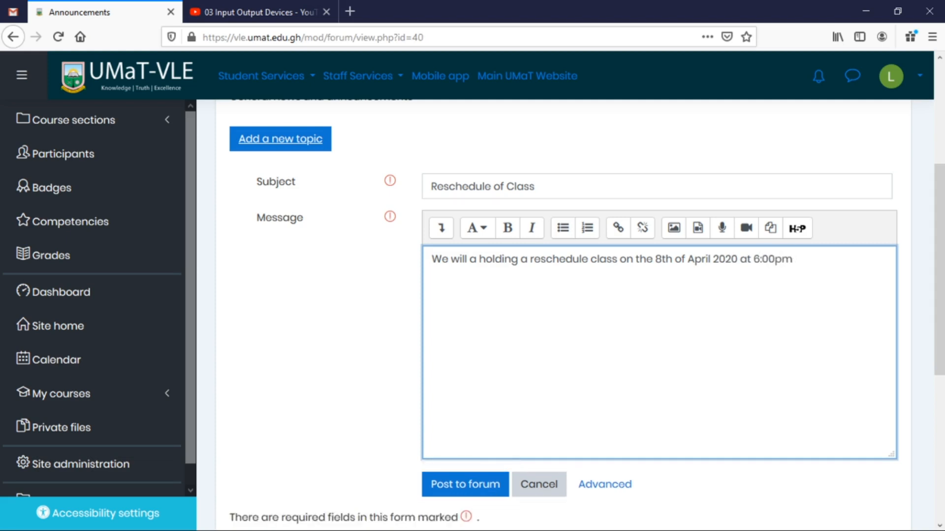
type("at the mini audito")
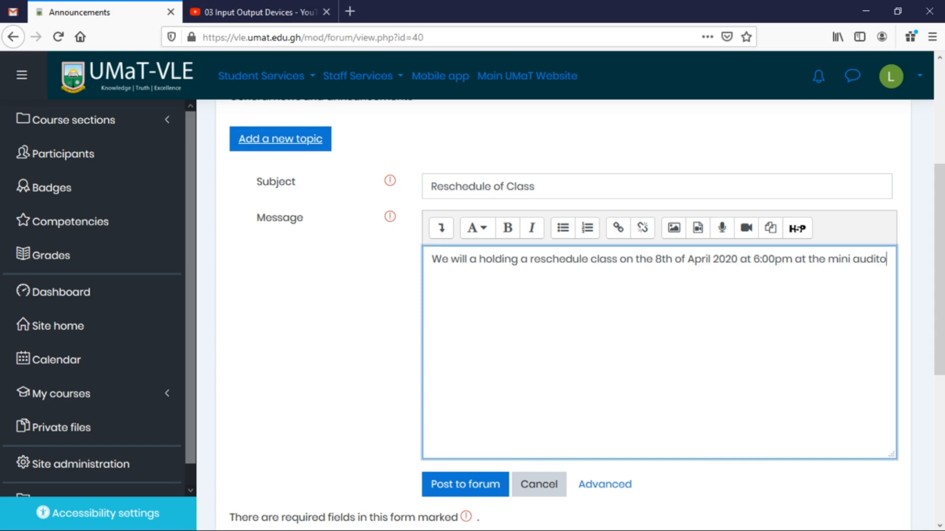
type("rium")
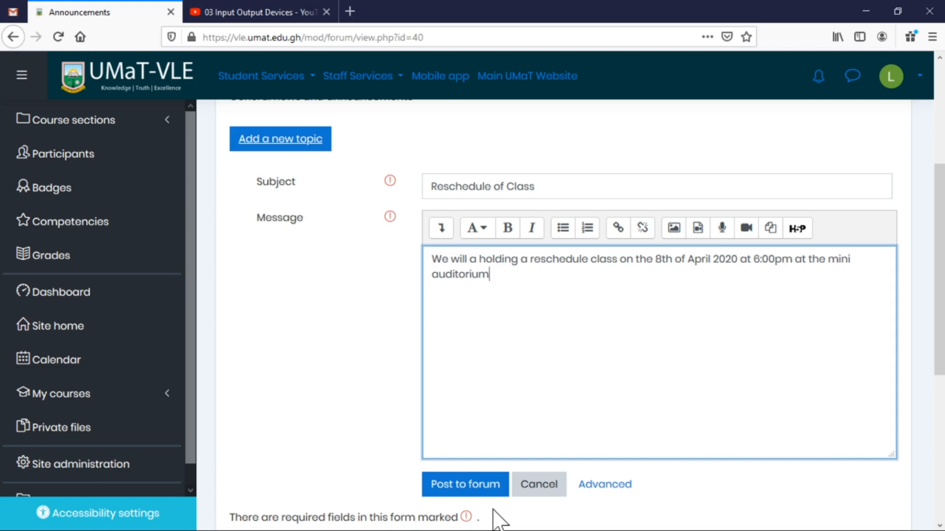
left_click(474, 487)
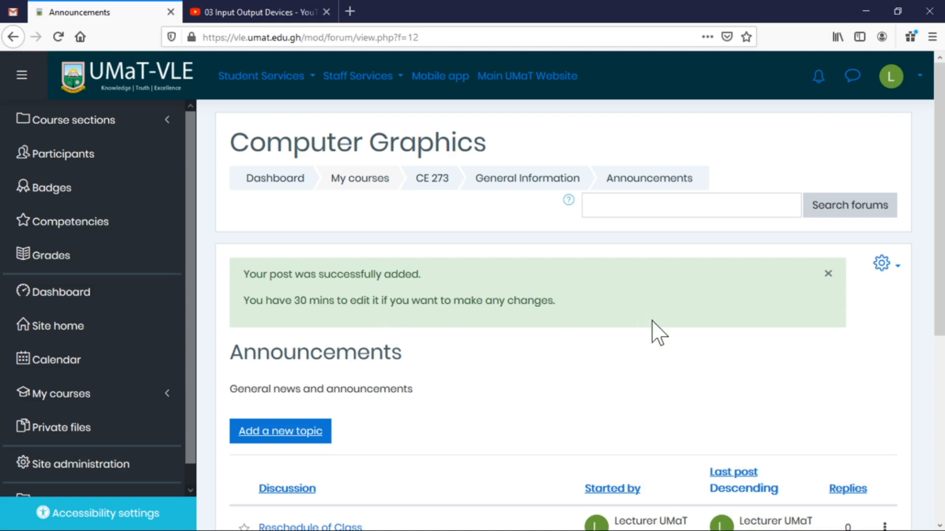
scroll(656, 333, "down", 3)
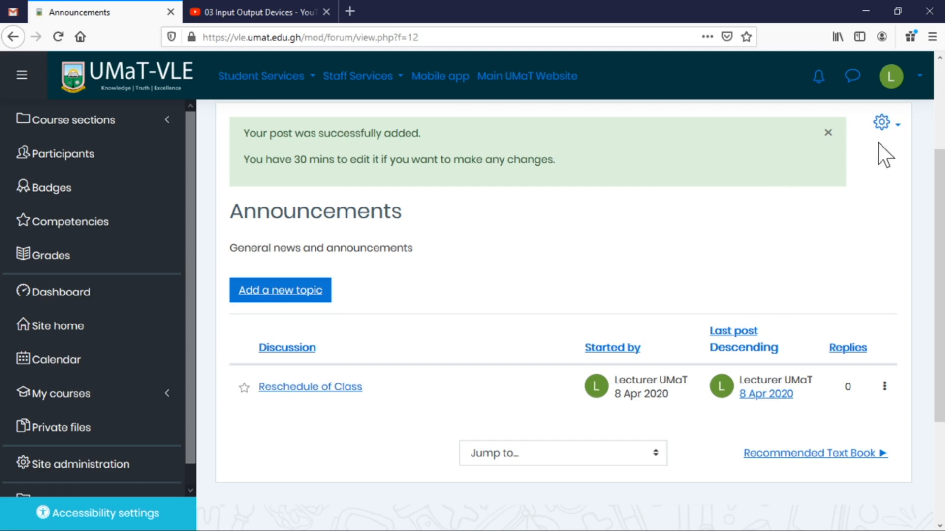
scroll(817, 214, "up", 3)
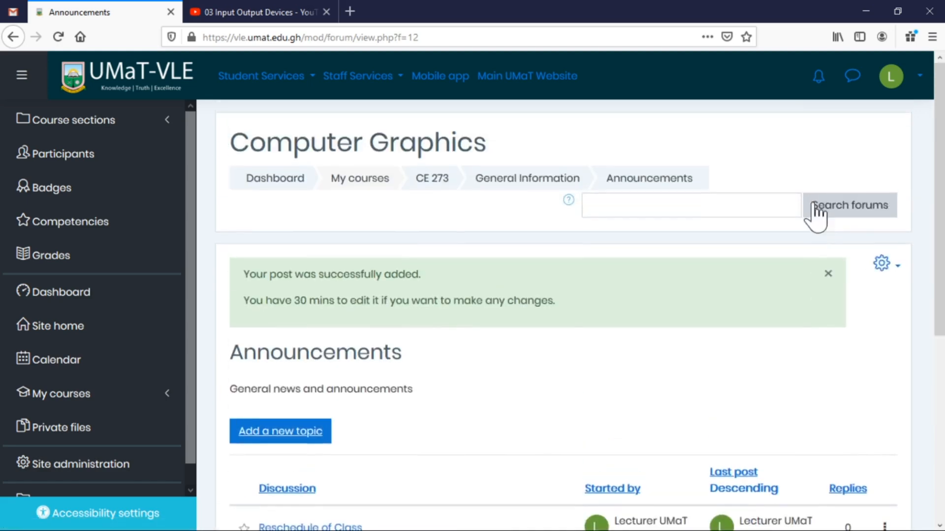
scroll(807, 218, "down", 5)
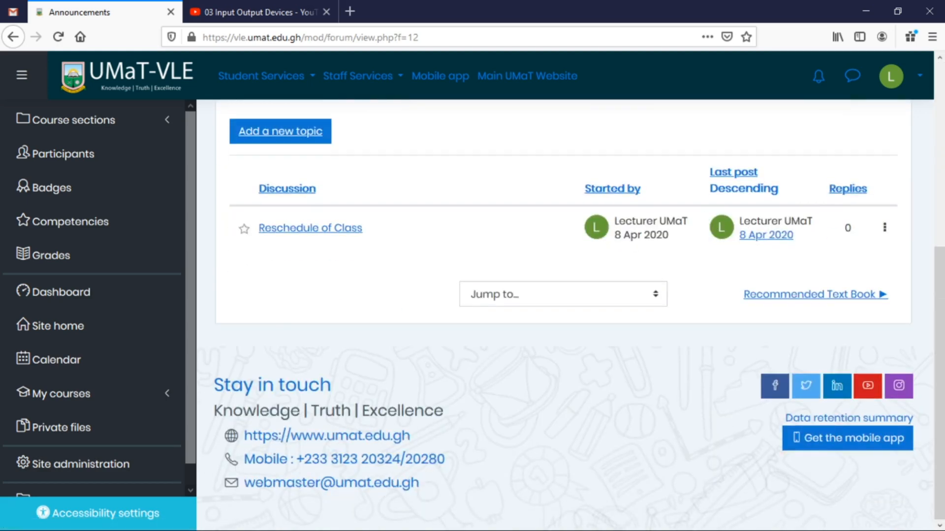
scroll(507, 274, "up", 5)
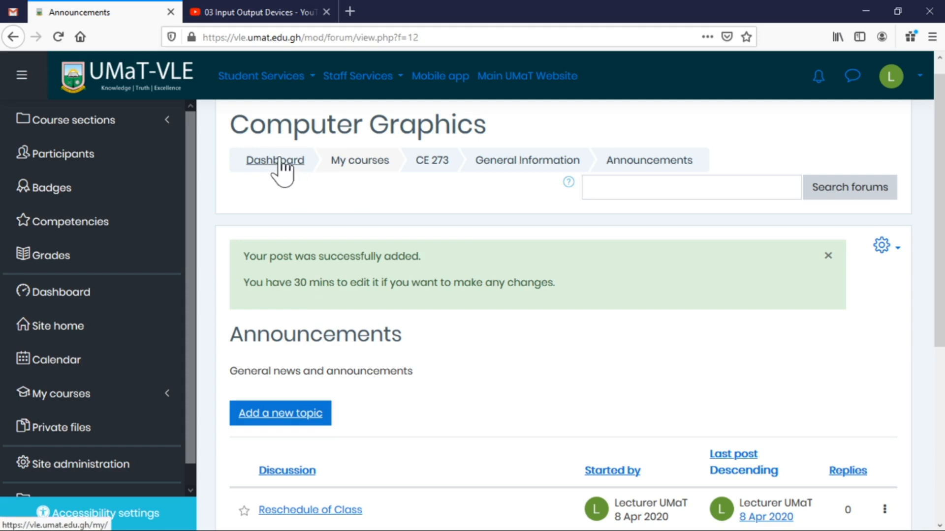
Return to the Computer Graphics course page via the breadcrumb and scroll through its sections.
left_click(433, 162)
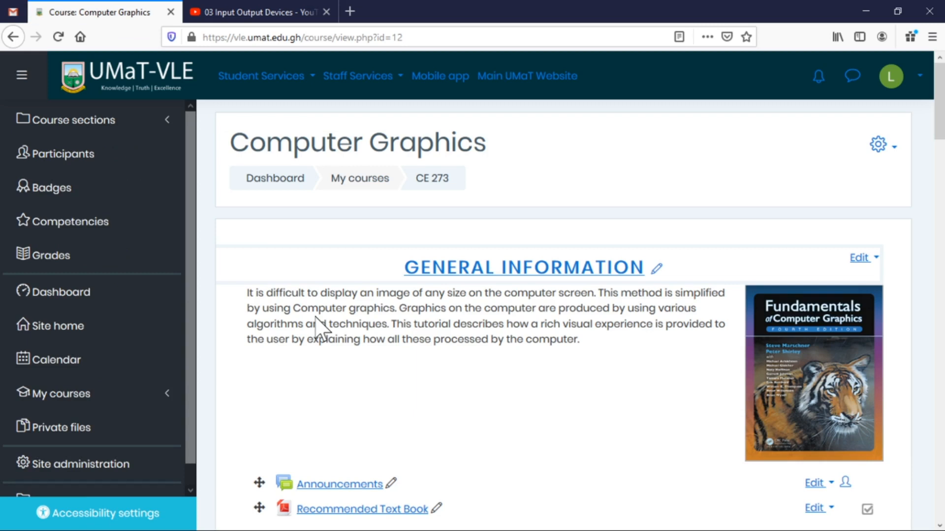
scroll(690, 272, "down", 3)
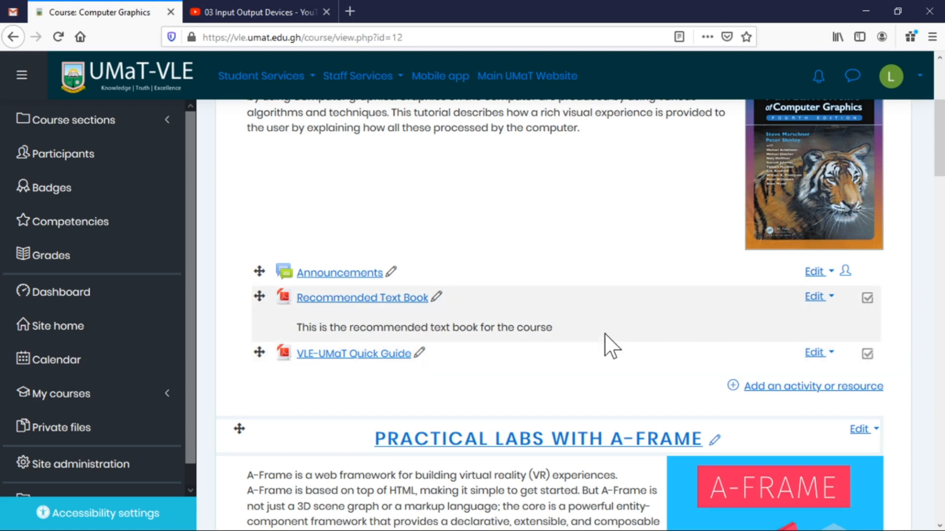
scroll(605, 344, "down", 4)
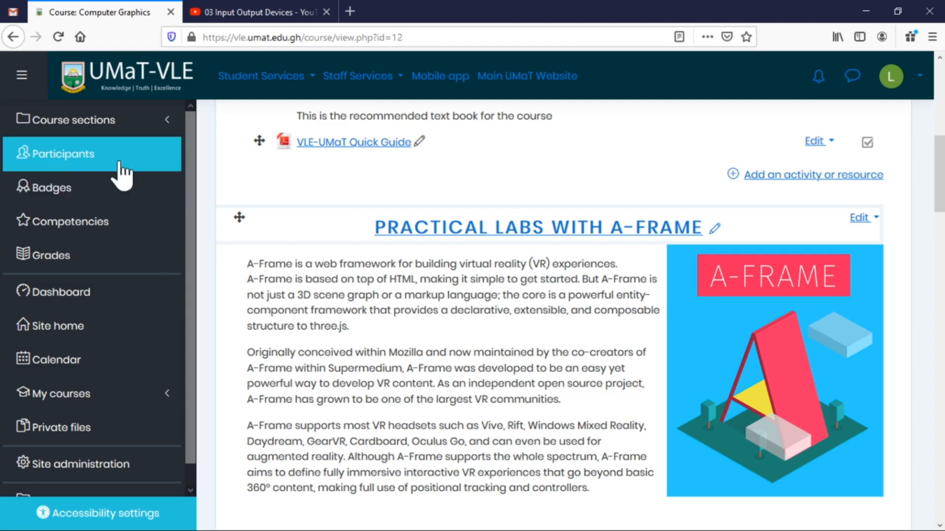
Open Participants and review the table showing the single enrolled lecturer.
left_click(79, 159)
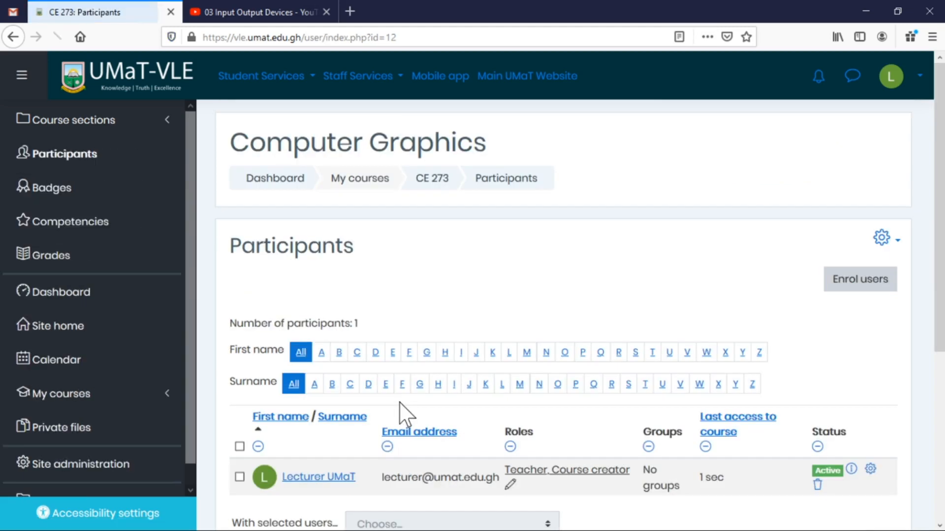
scroll(659, 367, "down", 5)
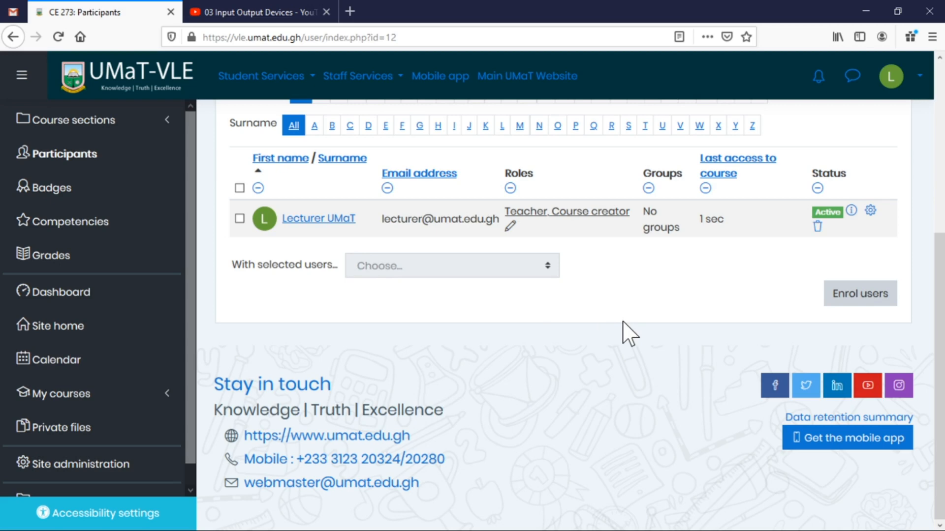
scroll(657, 347, "up", 5)
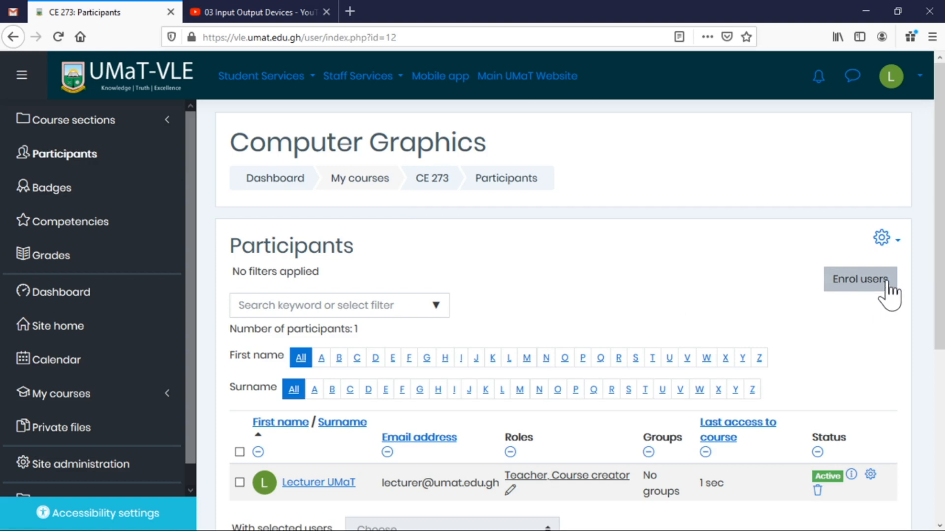
left_click(875, 293)
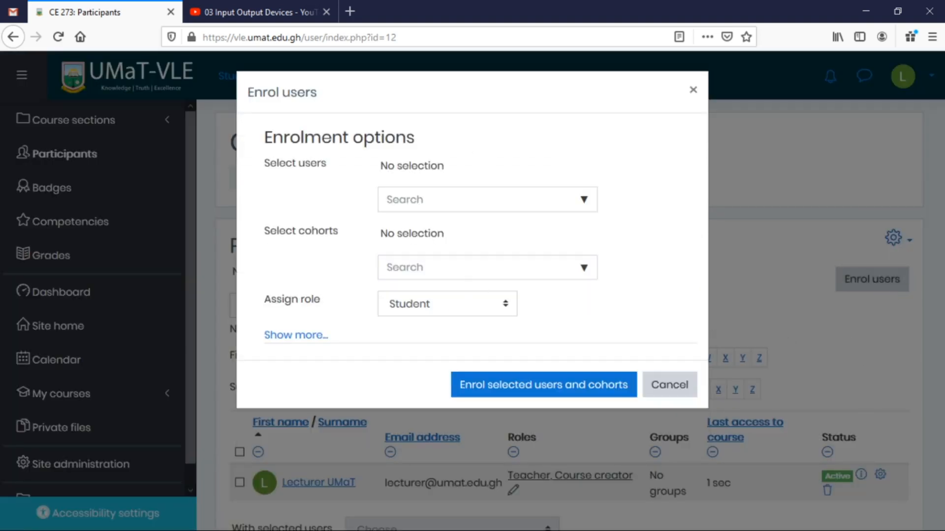
left_click(585, 200)
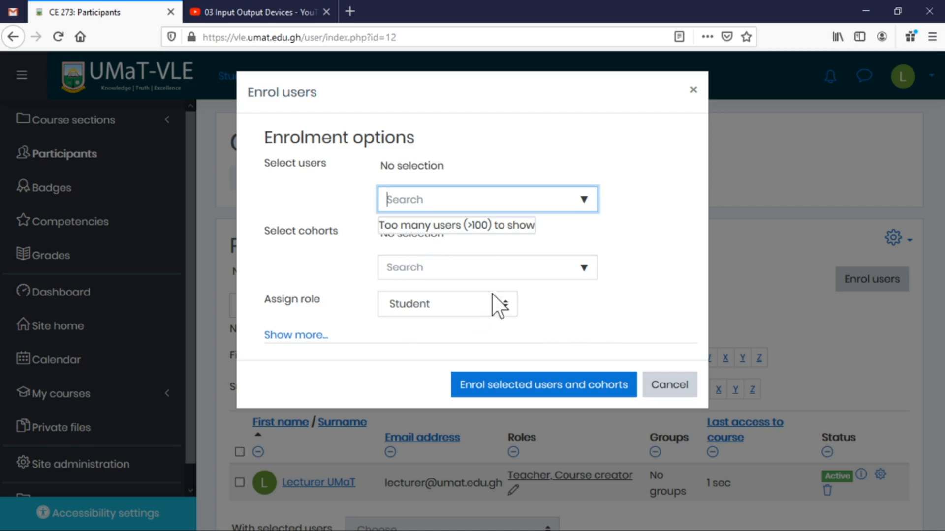
left_click(678, 389)
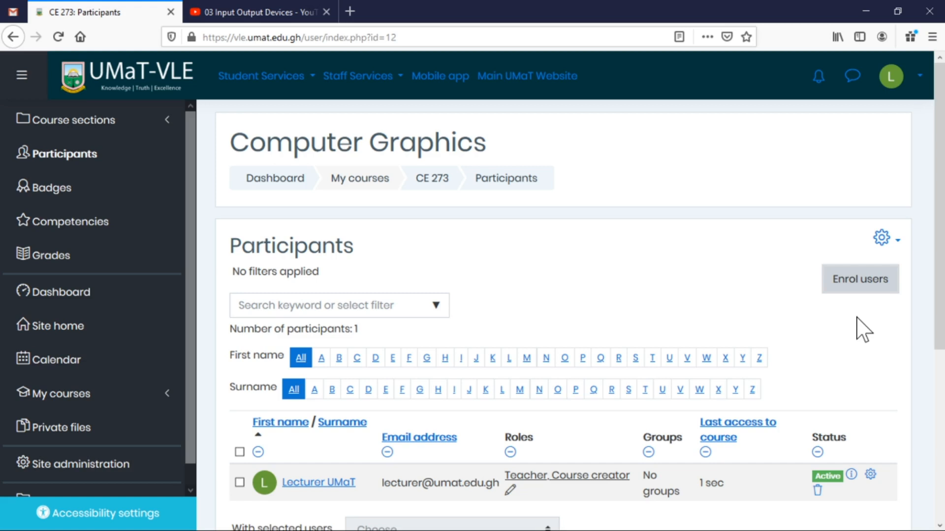
Open Enrolment methods from the Participants page gear menu.
left_click(897, 242)
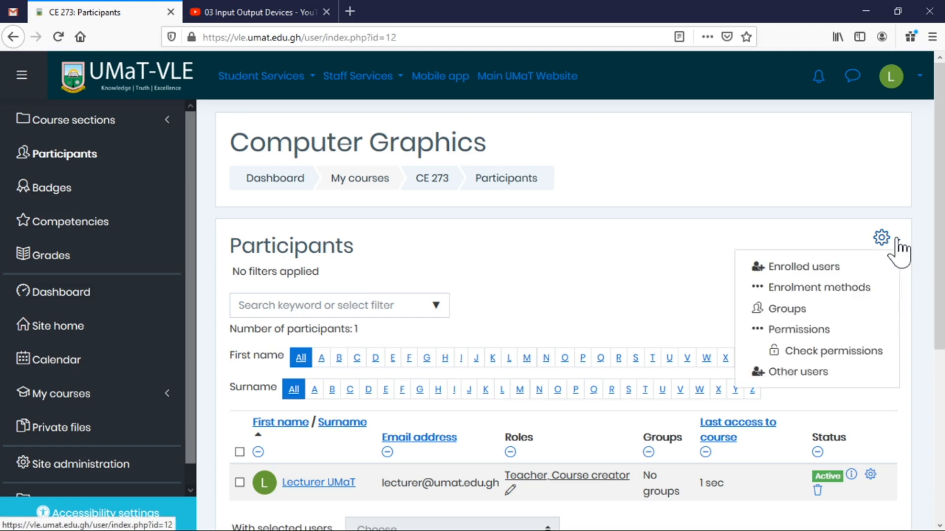
left_click(815, 292)
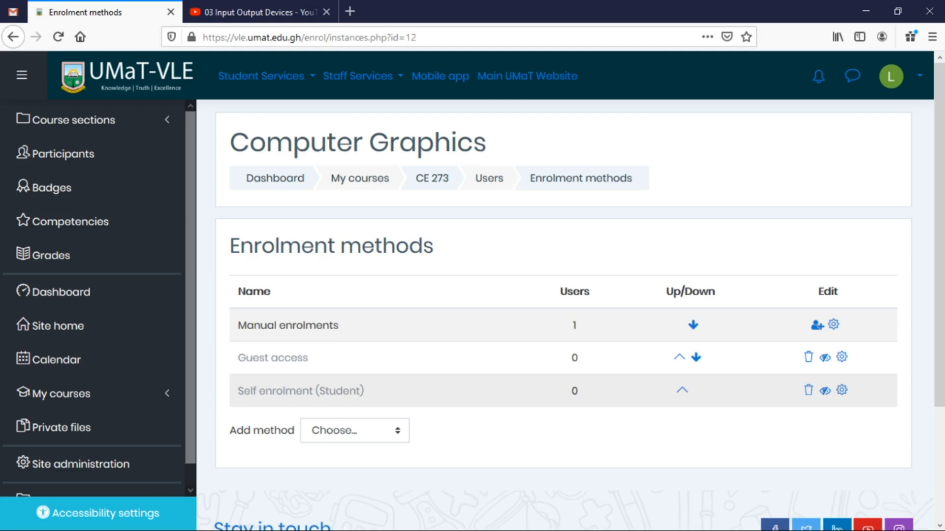
Toggle the eye (Enable) icon on the Self enrolment (Student) row.
left_click(825, 391)
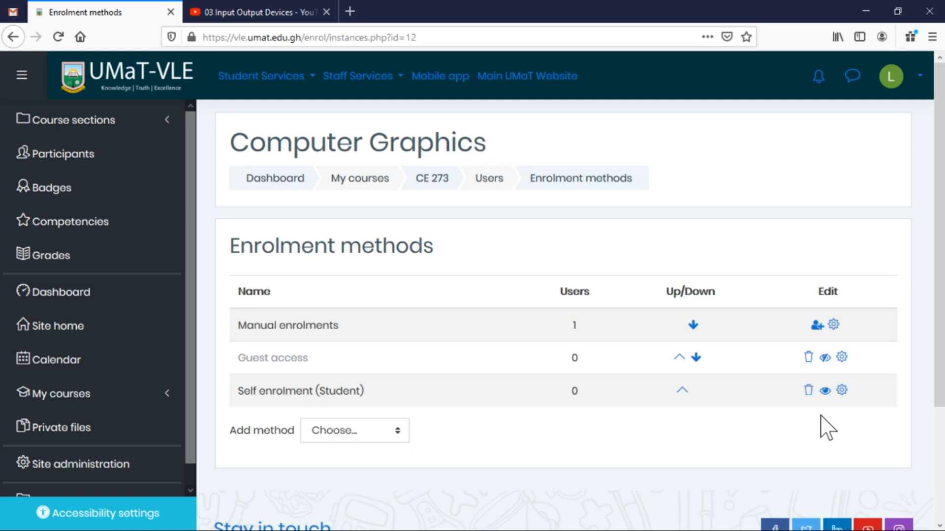
Open the Self enrolment settings and begin entering an enrolment key, revealed as plain text.
left_click(841, 392)
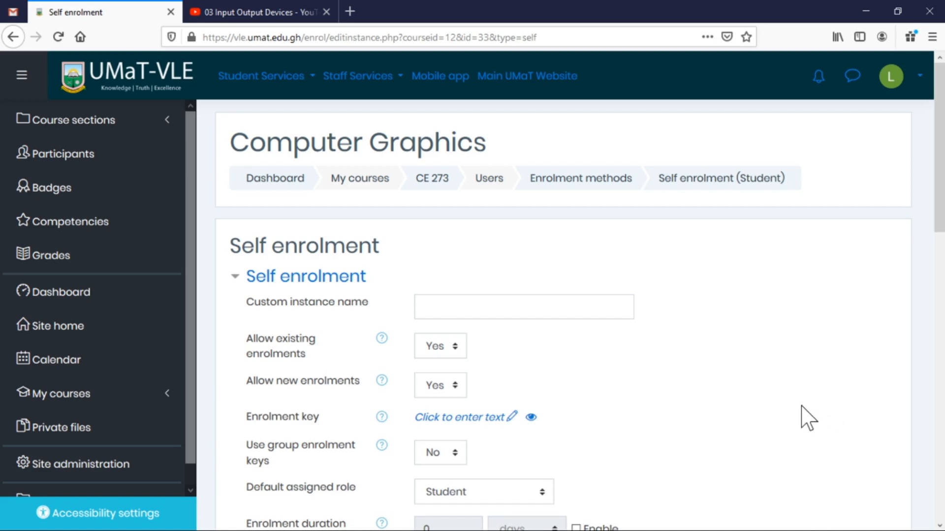
left_click(497, 418)
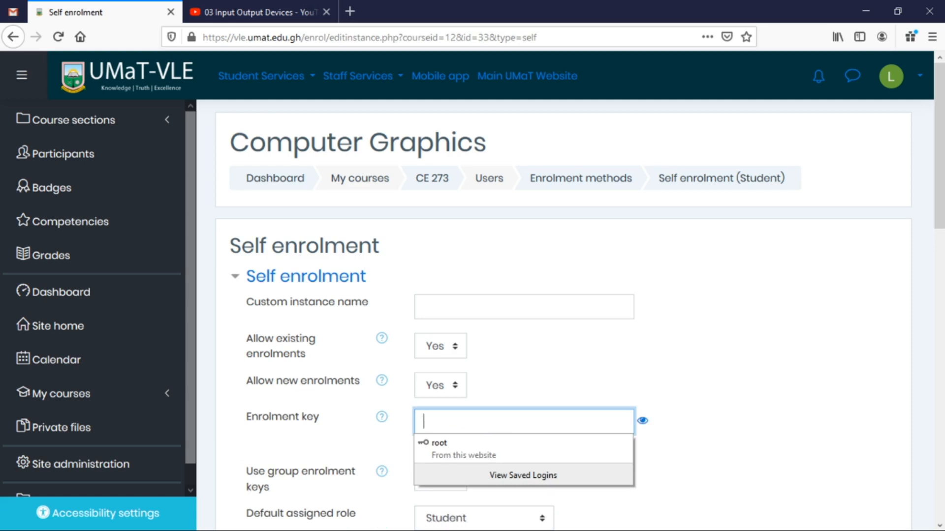
type("••")
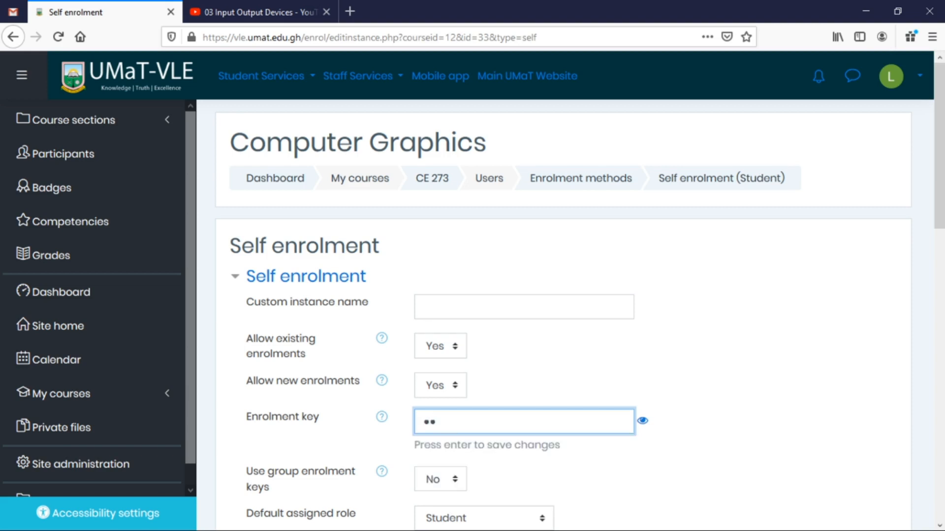
left_click(642, 421)
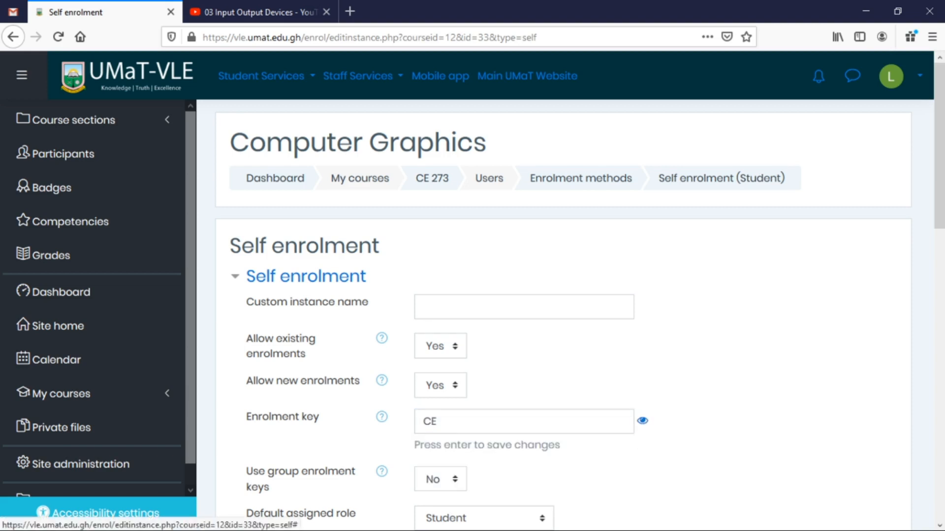
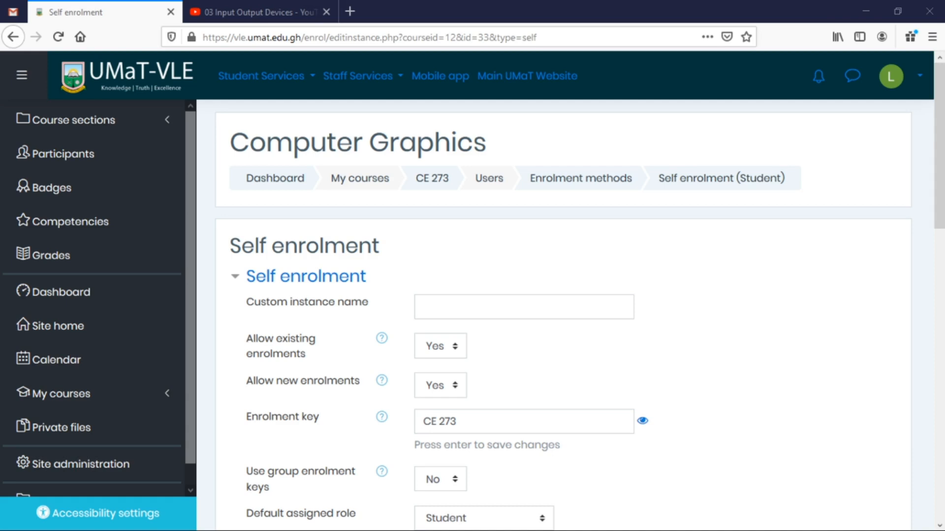
Correct the enrolment key's characters and commit the finished key.
left_click(438, 421)
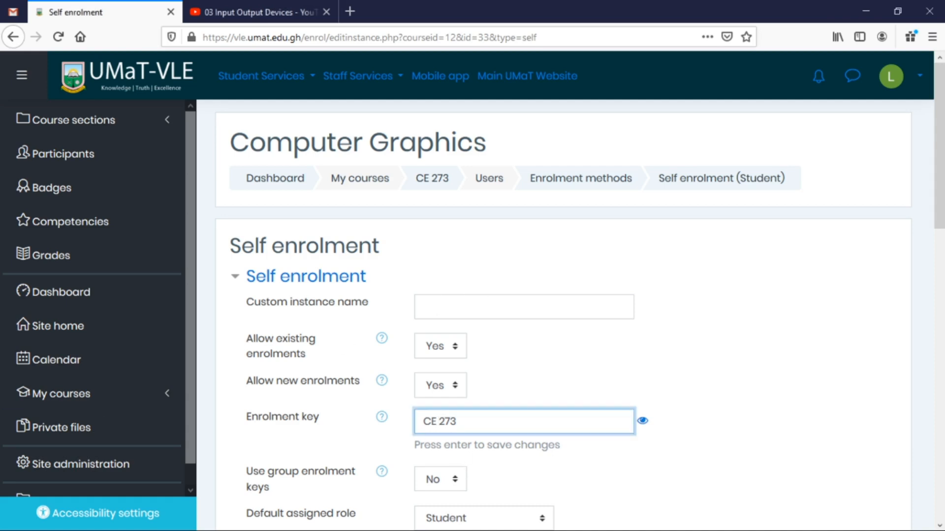
key("BackSpace")
key("End")
key("Left")
key("Left")
key("shift+Left")
key("shift+Left")
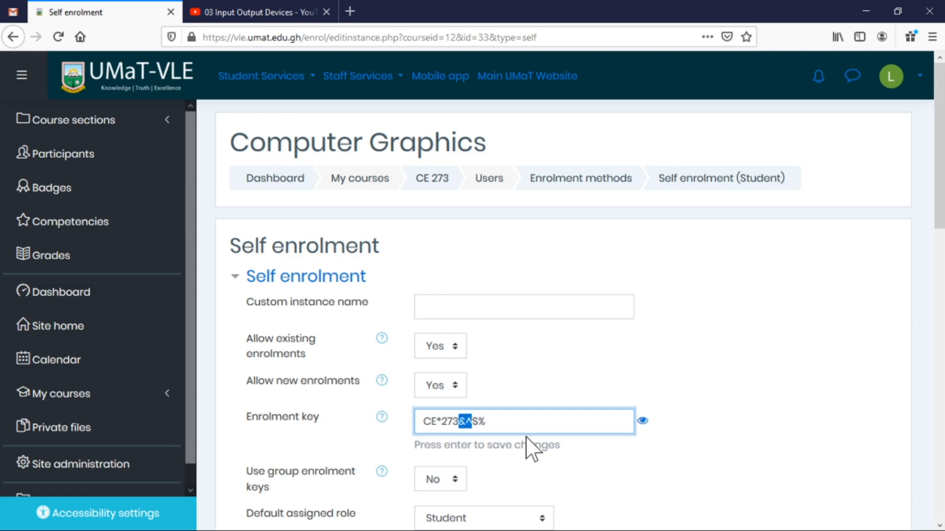
key("ctrl+a")
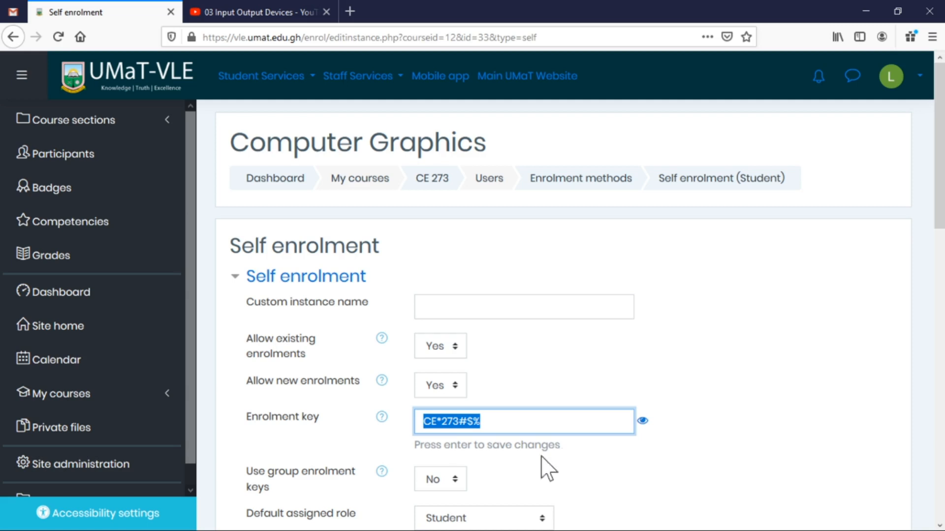
key("alt+Tab")
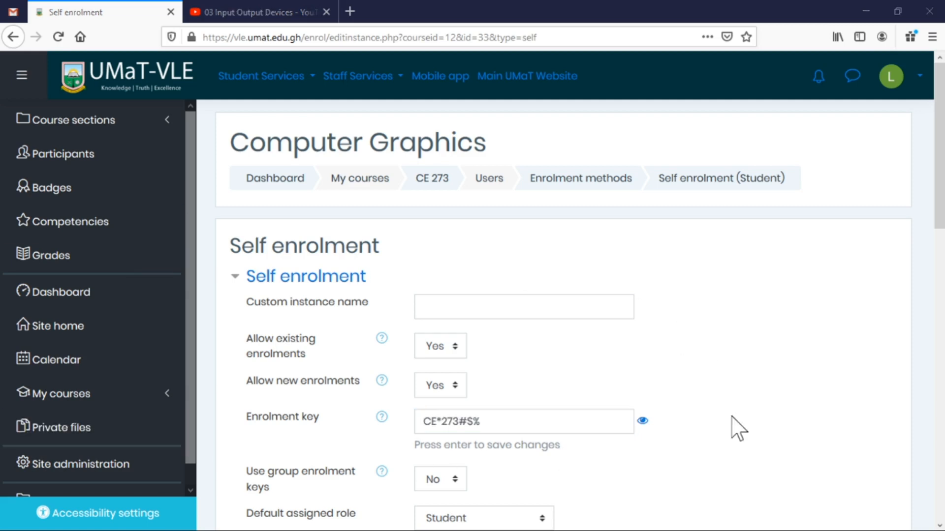
left_click(789, 417)
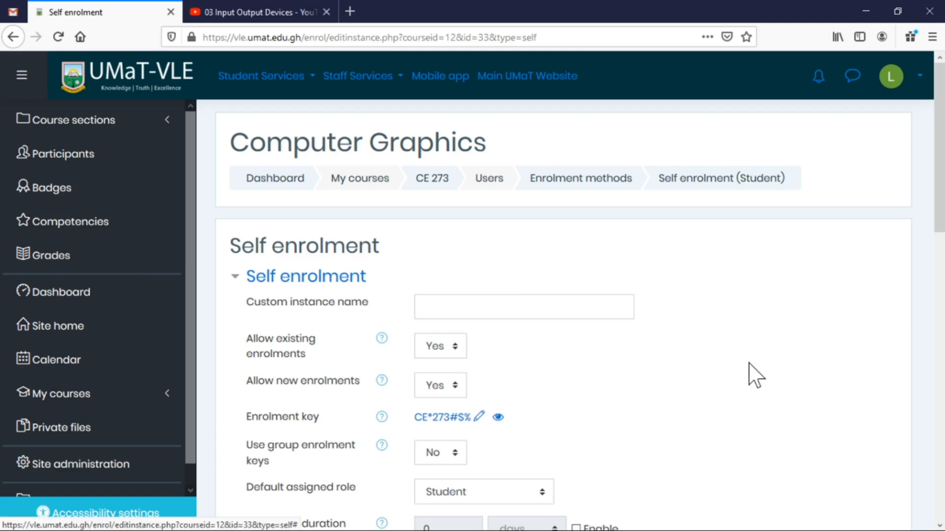
Write 'Welcome to the Computer Graphics course. See you.' as the custom welcome message and save.
scroll(738, 355, "down", 4)
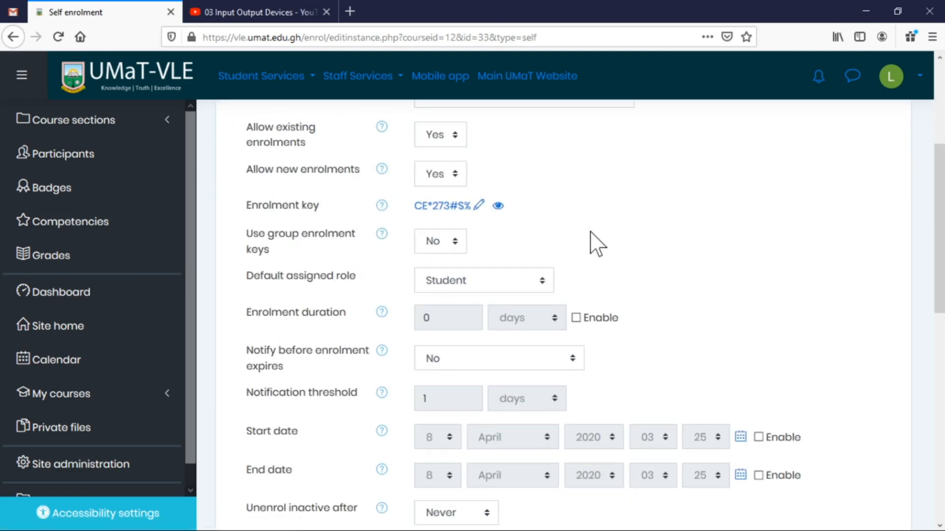
scroll(650, 220, "down", 10)
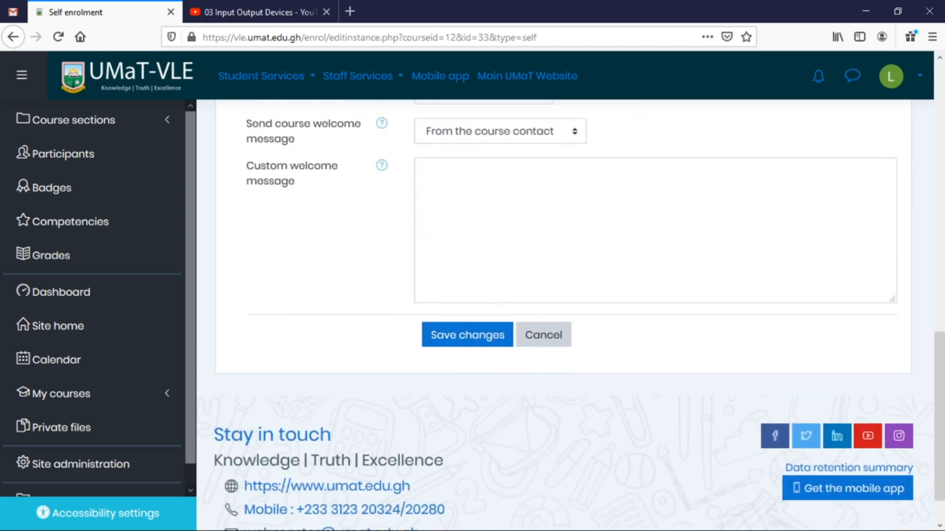
left_click(424, 171)
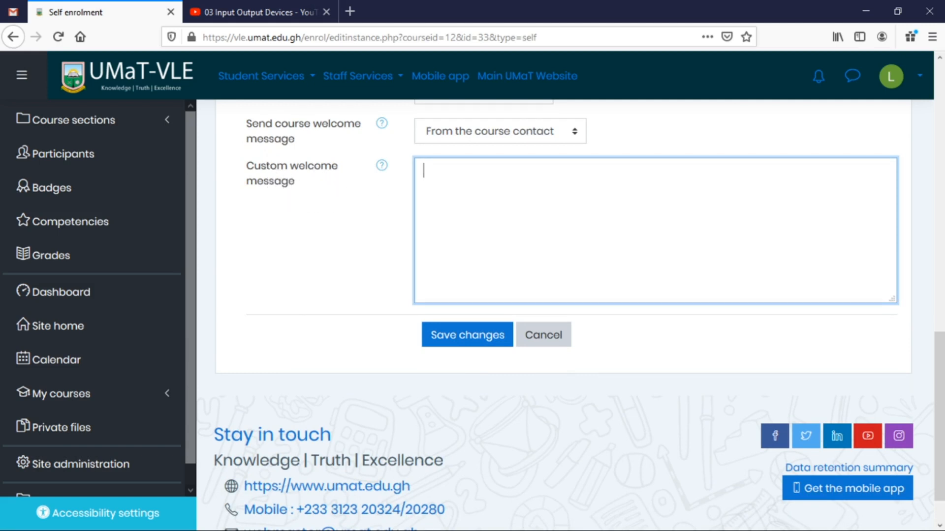
type("Welcome to the ")
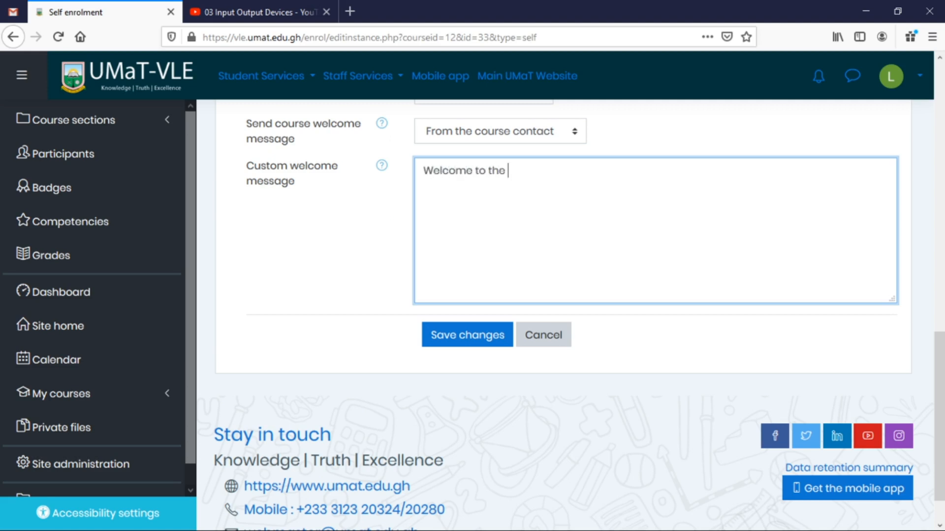
type("Computer Gro")
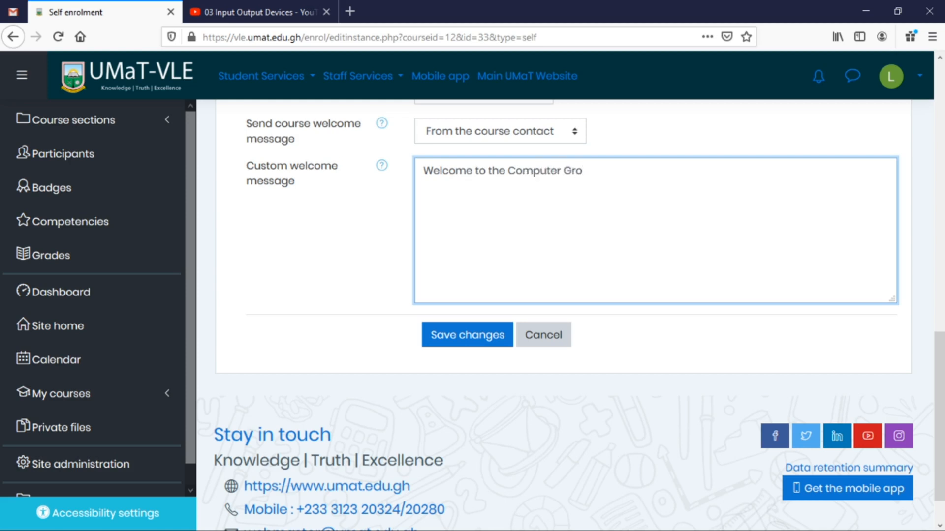
type("u")
key("BackSpace")
key("BackSpace")
type("aphics course. See you.")
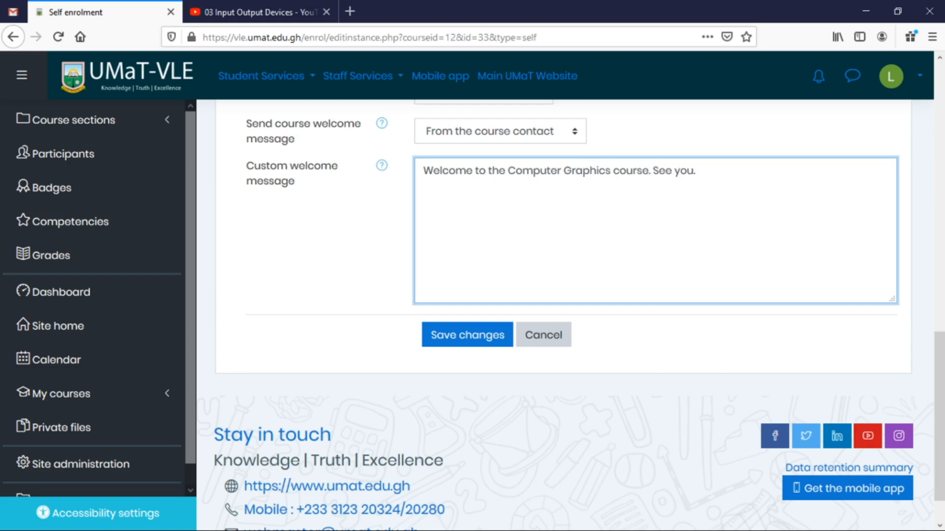
scroll(729, 274, "up", 7)
scroll(643, 247, "up", 5)
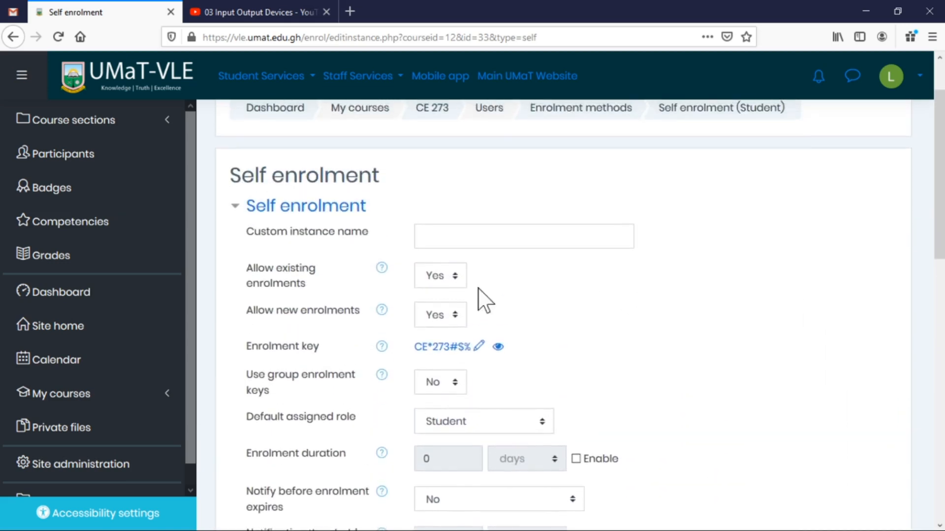
scroll(737, 338, "down", 5)
scroll(736, 337, "down", 8)
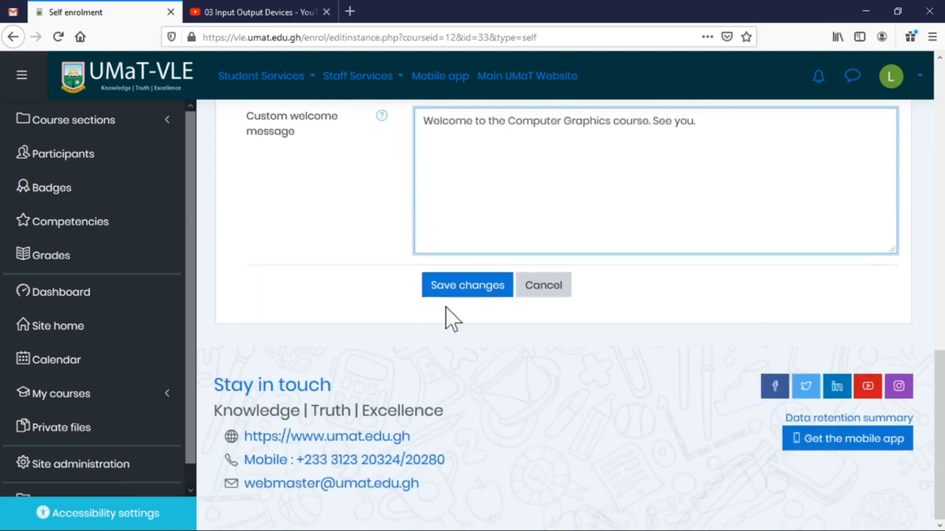
left_click(468, 291)
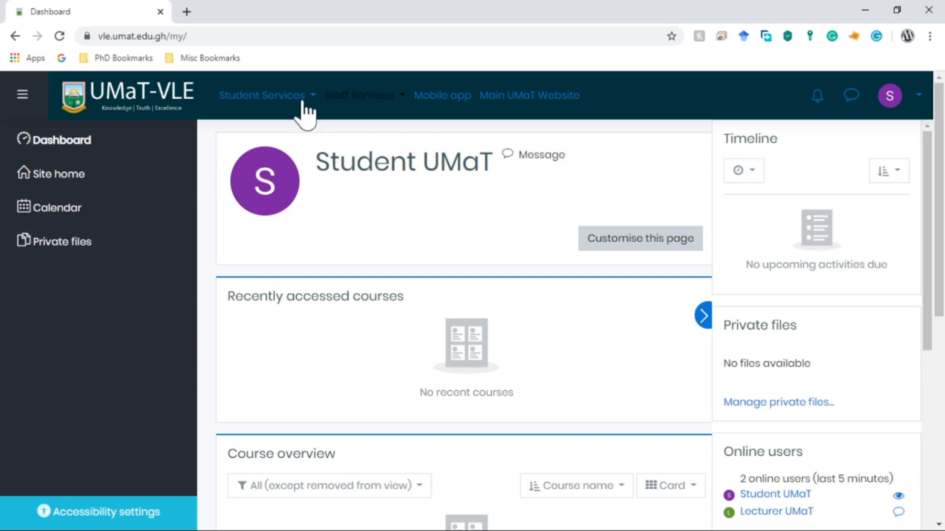
As the student, browse All courses > Computer Science and Engineering and open Computer Graphics.
left_click(282, 101)
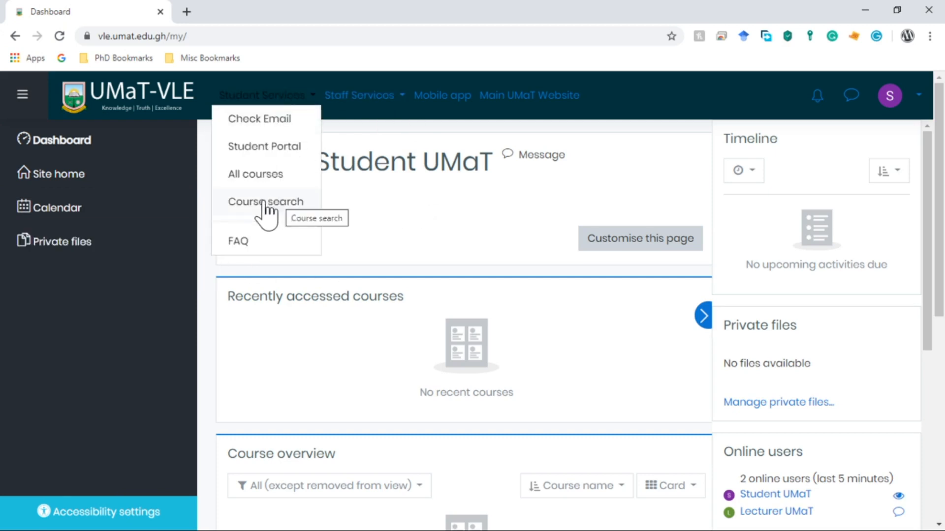
left_click(250, 177)
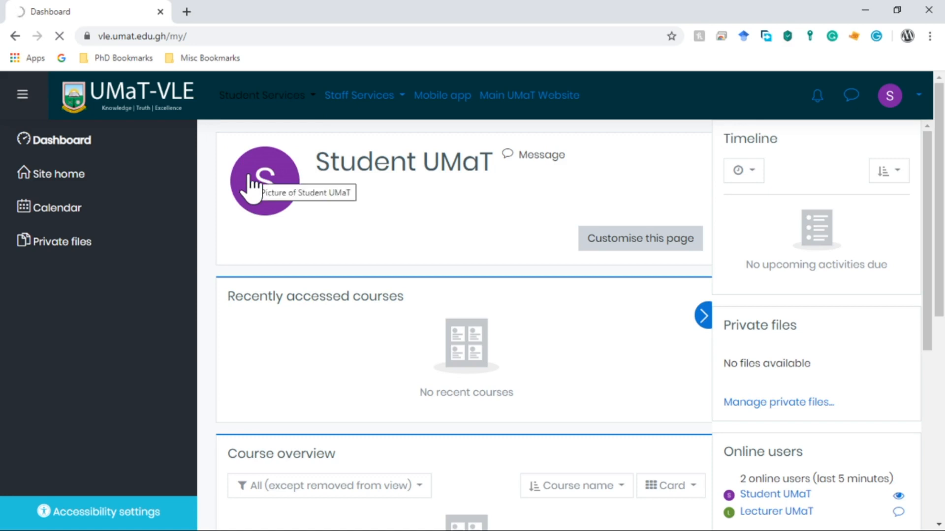
scroll(534, 254, "down", 3)
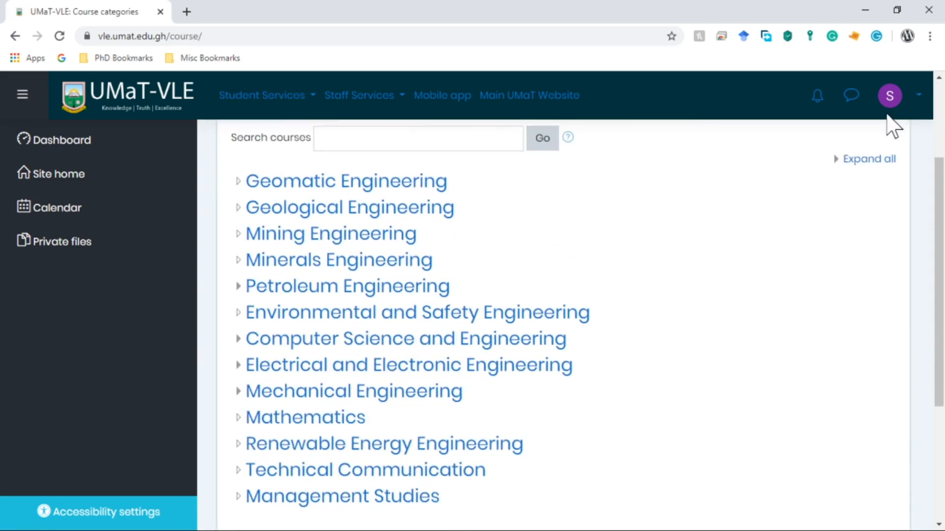
scroll(595, 211, "down", 3)
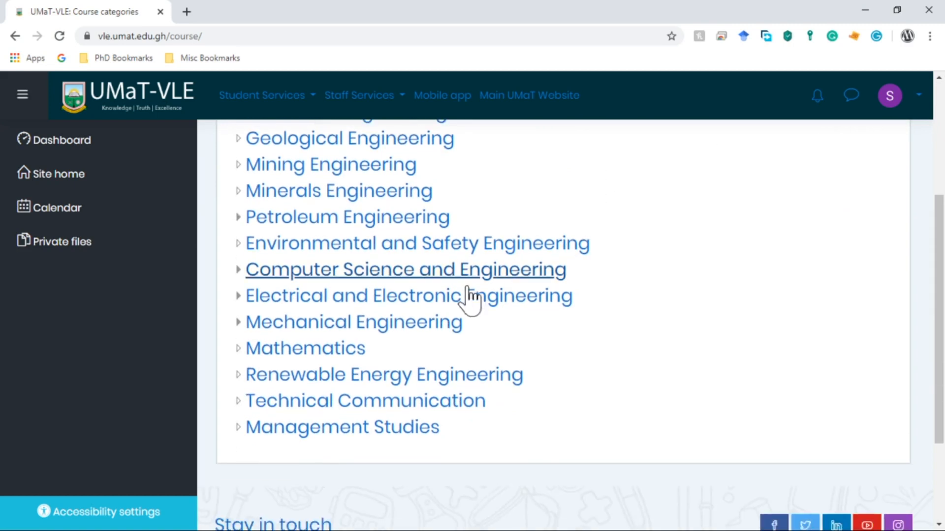
left_click(415, 276)
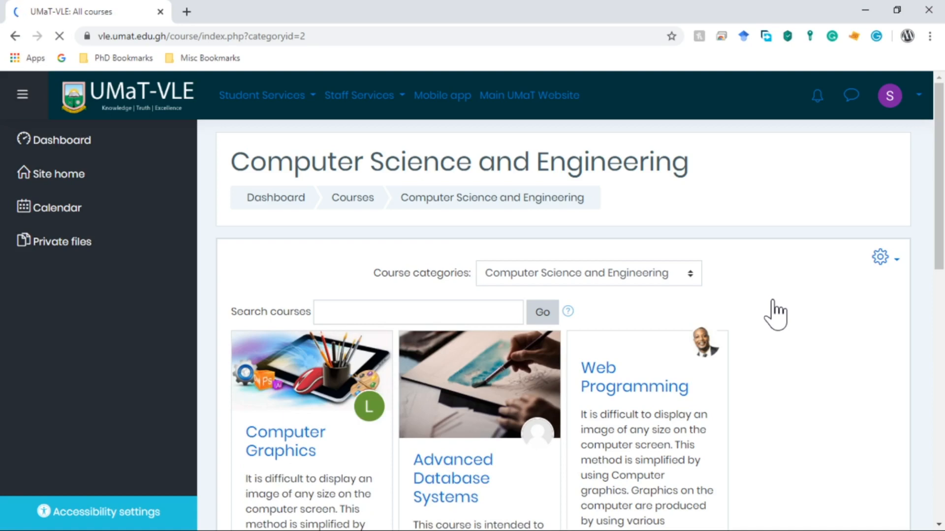
scroll(780, 314, "down", 3)
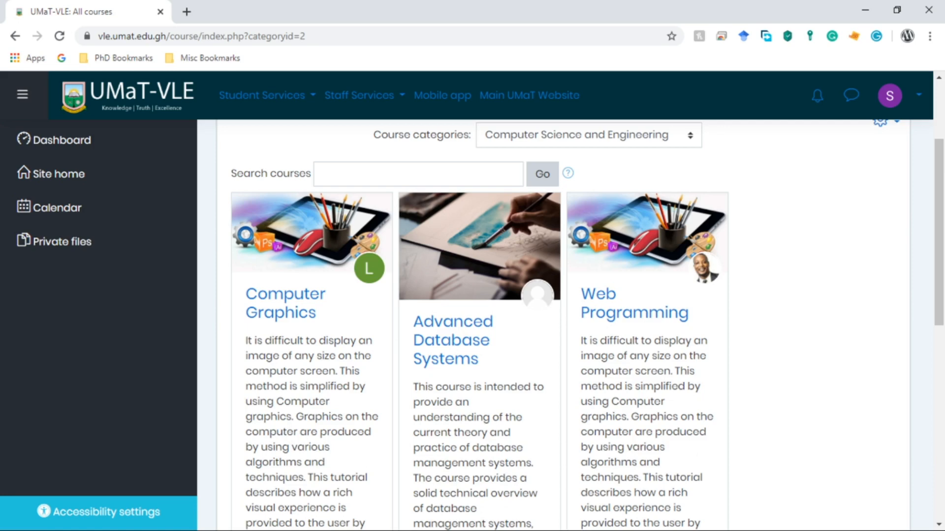
left_click(291, 315)
scroll(307, 348, "down", 5)
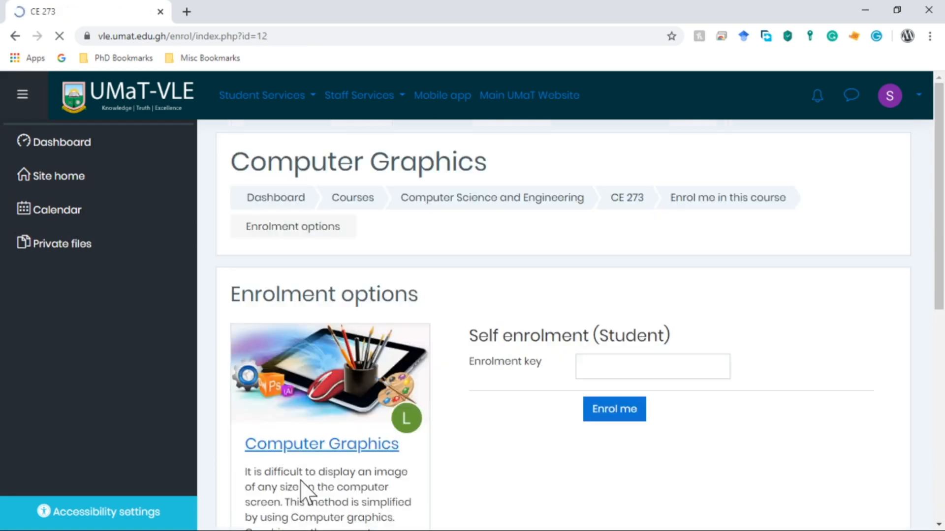
Paste the saved enrolment key on the Computer Graphics enrolment page and enrol the student.
scroll(331, 386, "down", 5)
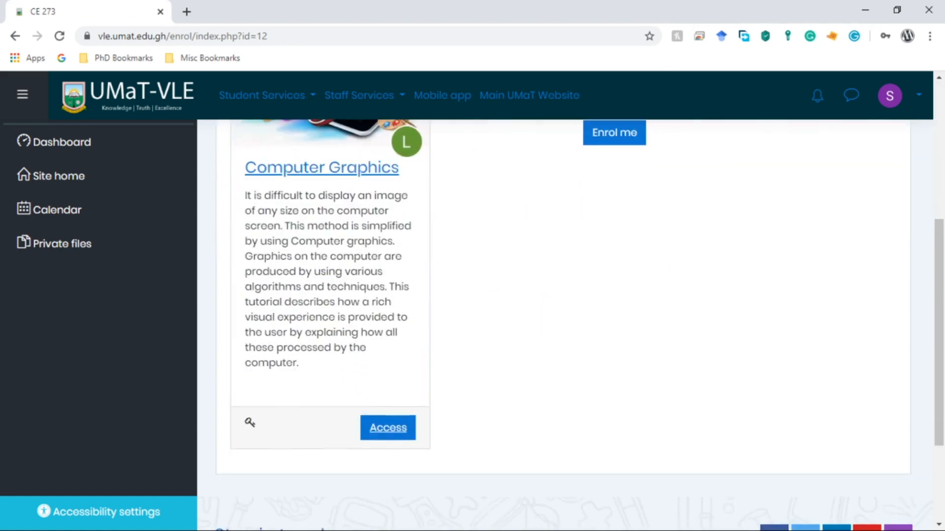
scroll(326, 374, "up", 5)
left_click(325, 447)
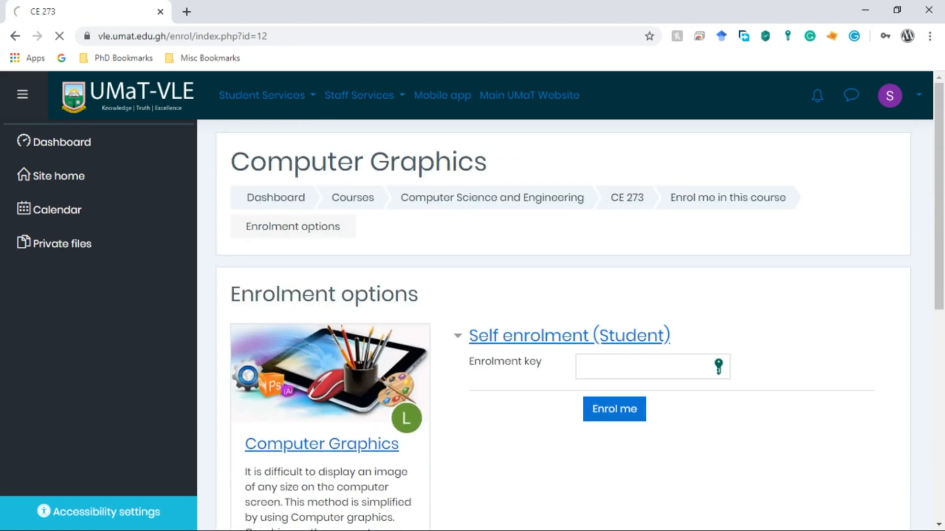
scroll(458, 473, "down", 3)
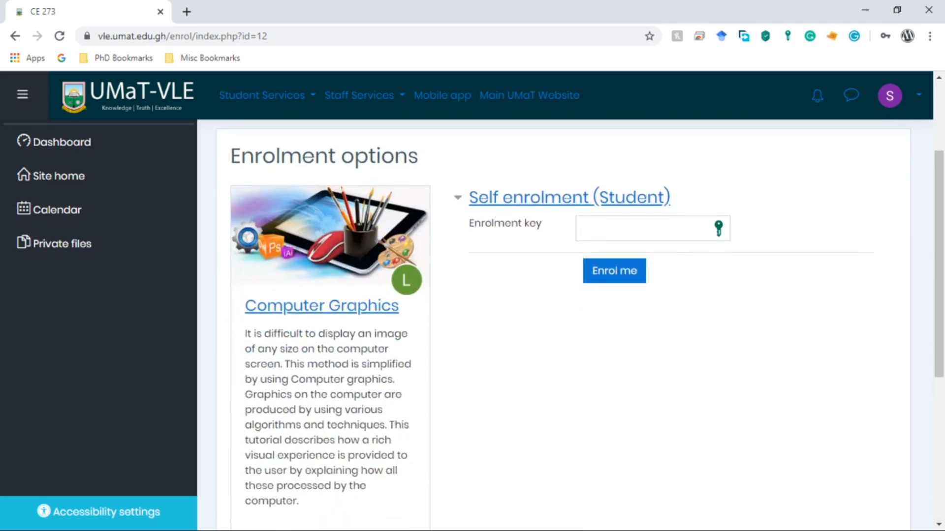
left_click(645, 229)
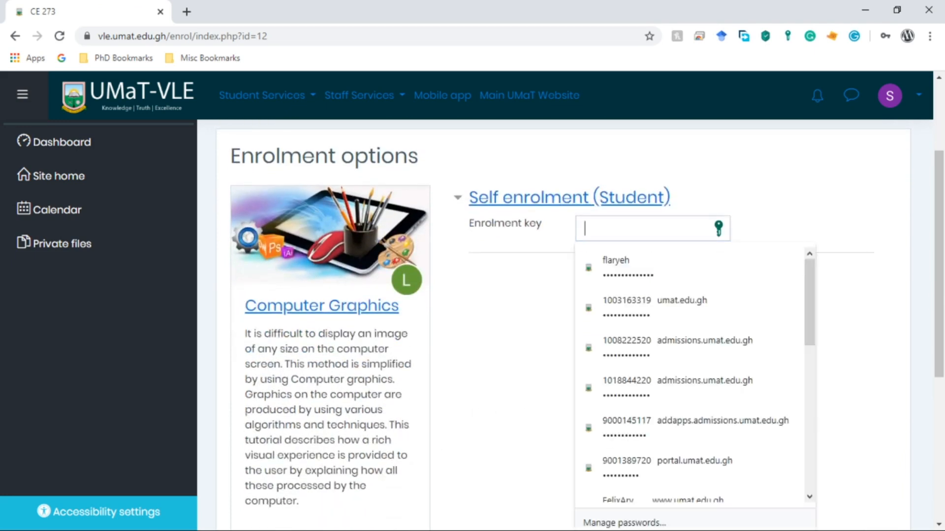
key("ctrl+v")
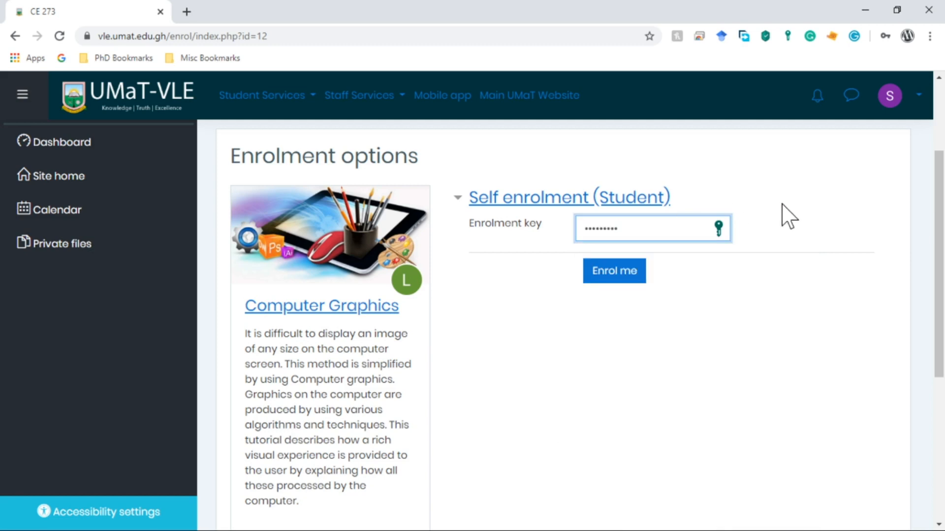
left_click(617, 277)
left_click(618, 277)
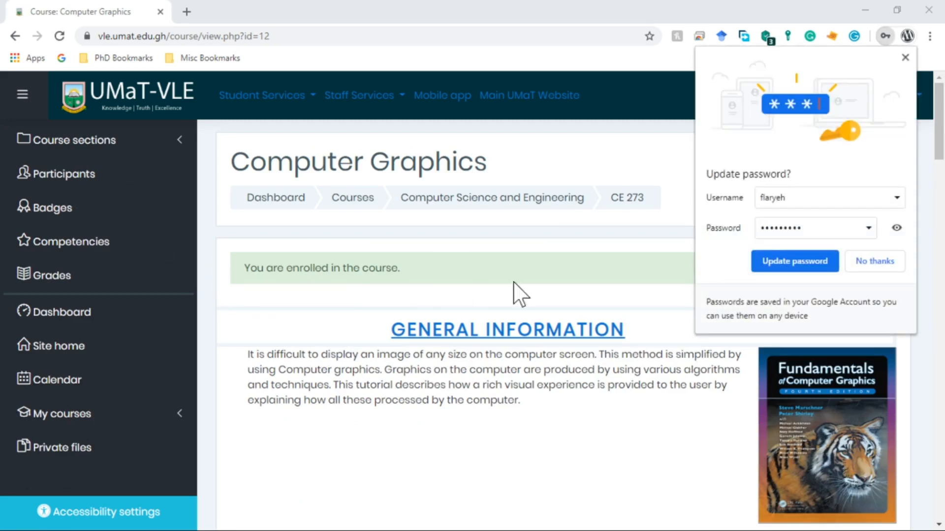
Dismiss Chrome's password update prompt and scroll through the student's Computer Graphics course page.
left_click(905, 58)
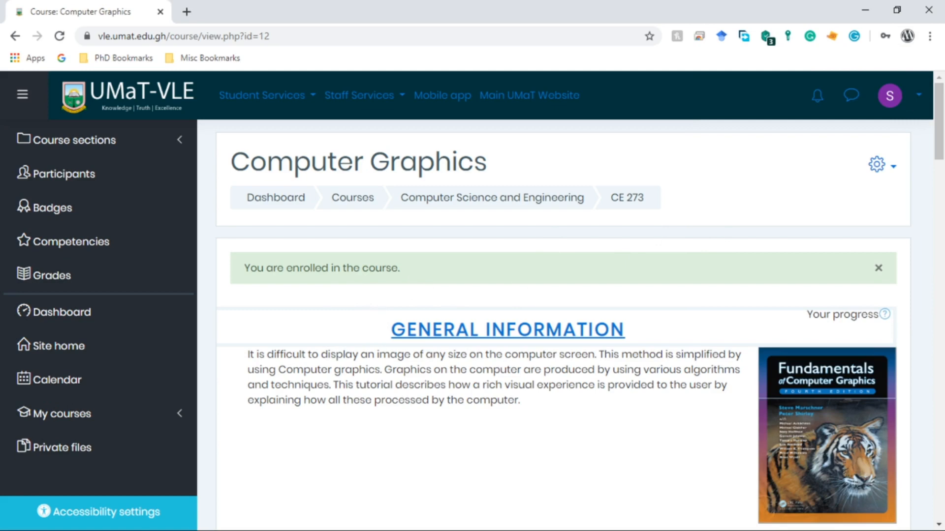
scroll(532, 365, "down", 7)
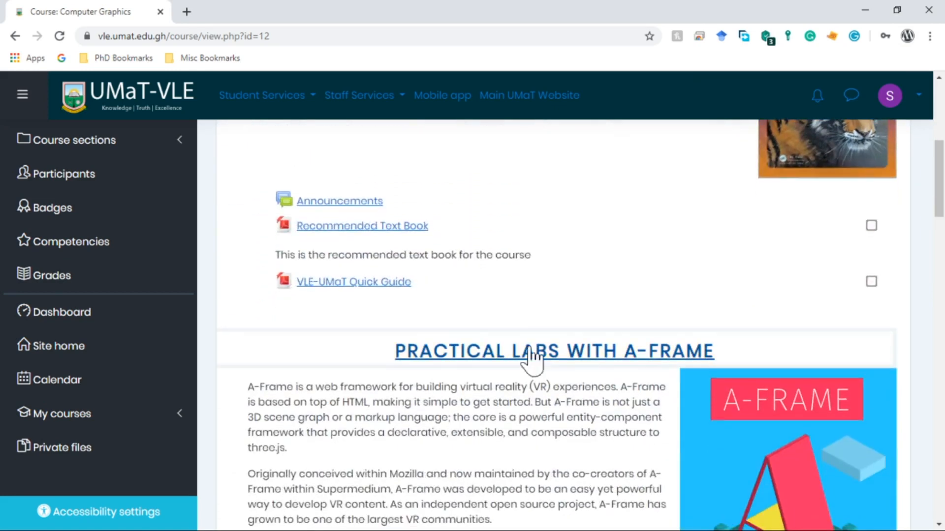
scroll(531, 357, "down", 14)
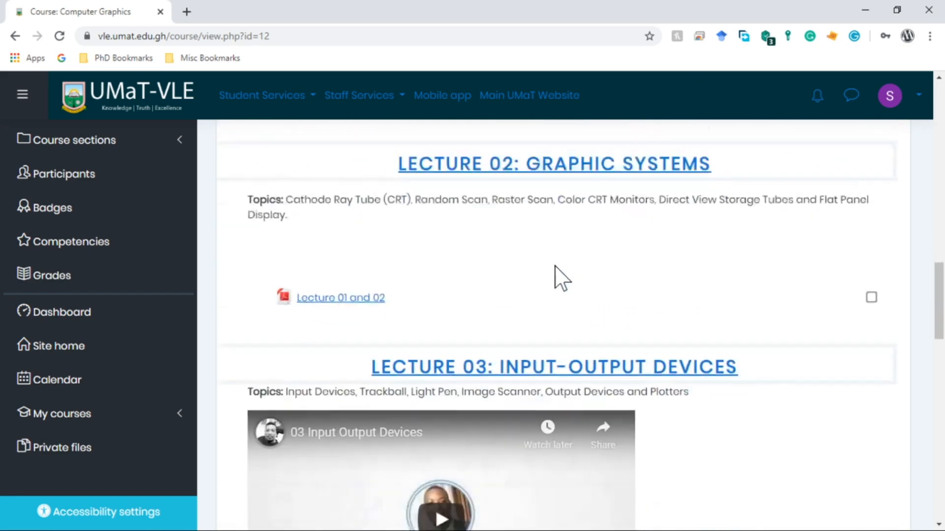
scroll(561, 278, "down", 20)
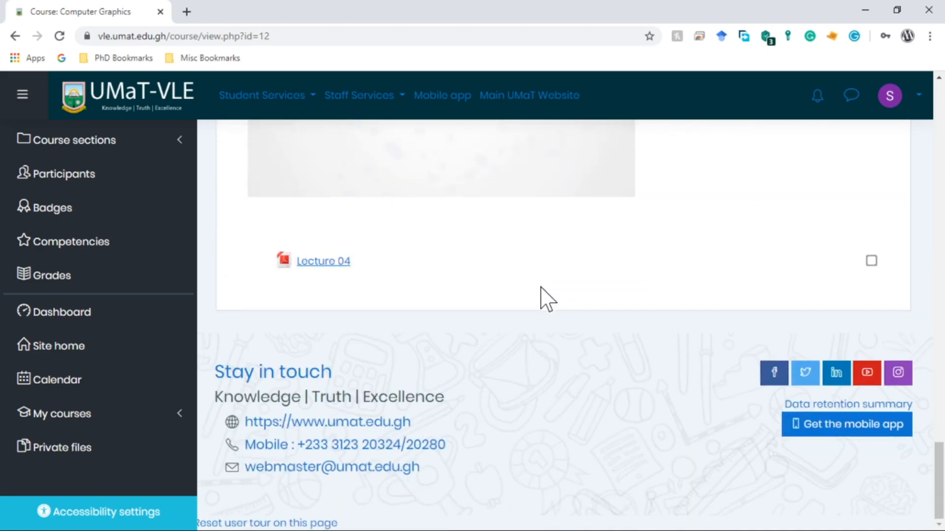
scroll(591, 316, "up", 20)
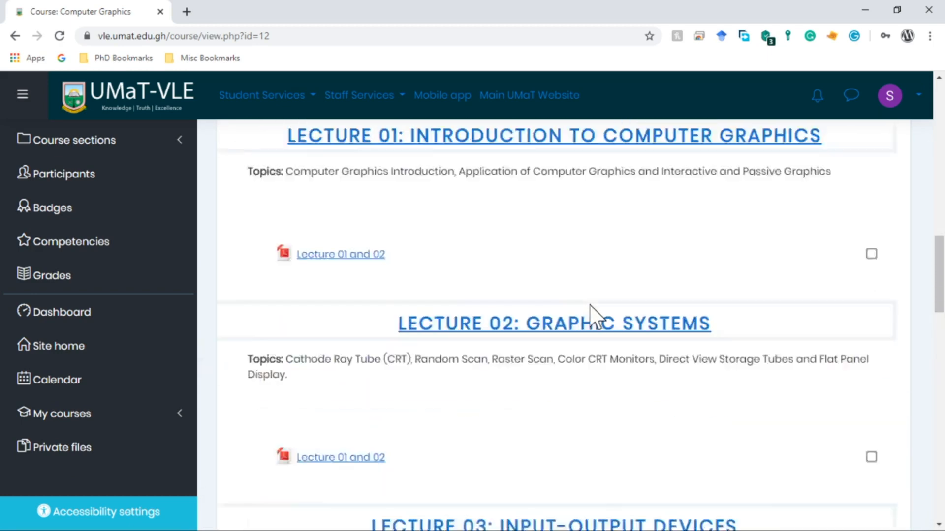
scroll(593, 315, "up", 9)
scroll(595, 315, "down", 5)
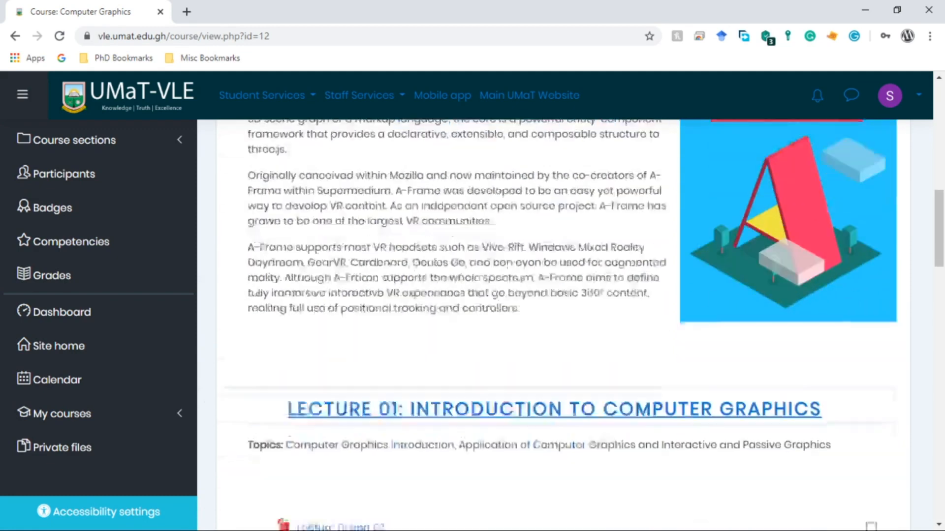
scroll(591, 312, "down", 4)
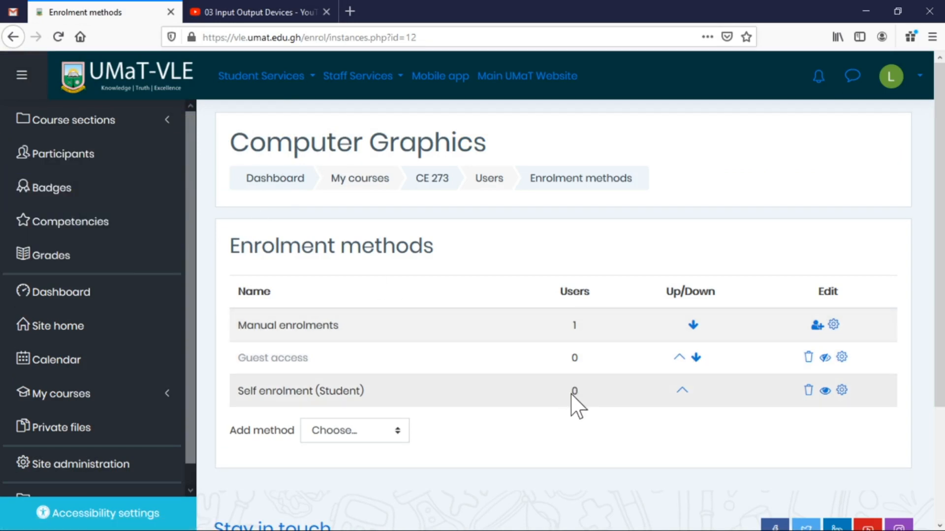
From the participants page, use the course list to return to the CE 273 Computer Graphics page.
left_click(55, 164)
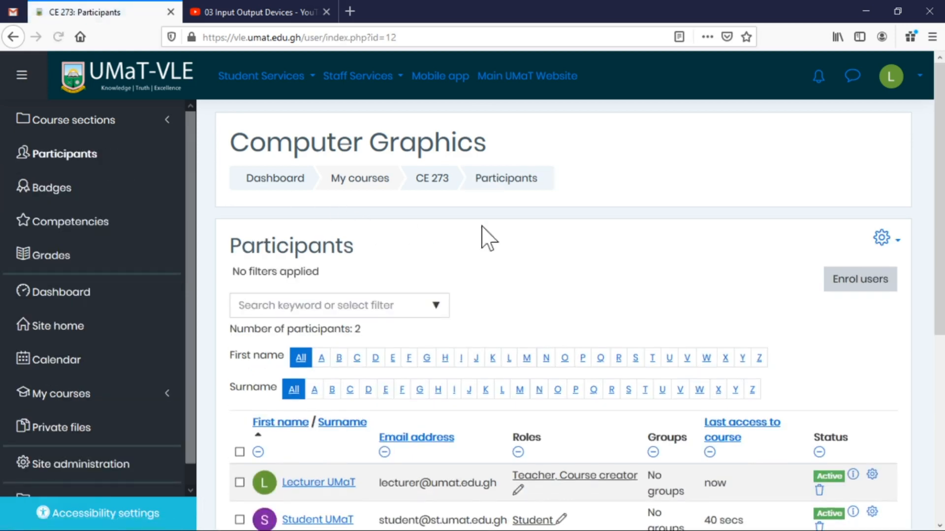
scroll(541, 248, "down", 3)
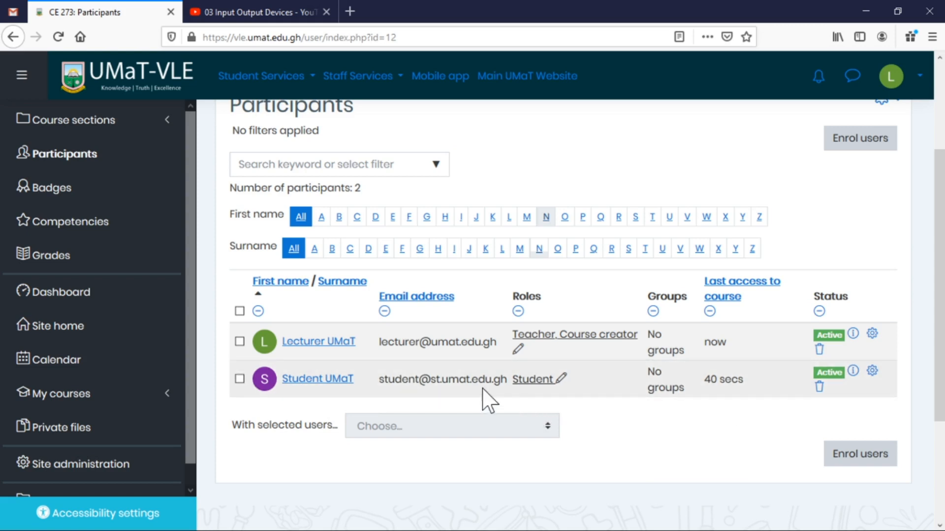
left_click(97, 396)
left_click(55, 432)
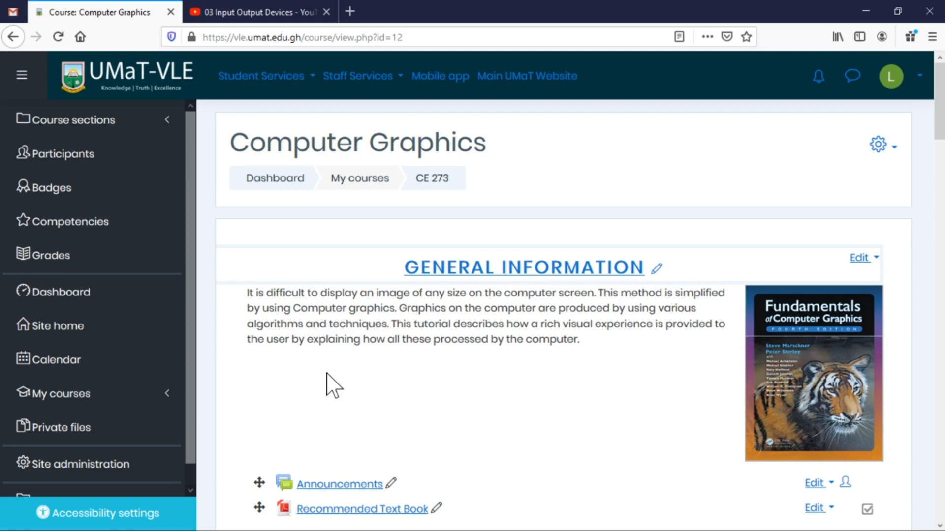
Scroll to Lecture 01: Introduction to Computer Graphics and open its Add an activity or resource chooser.
scroll(451, 390, "down", 5)
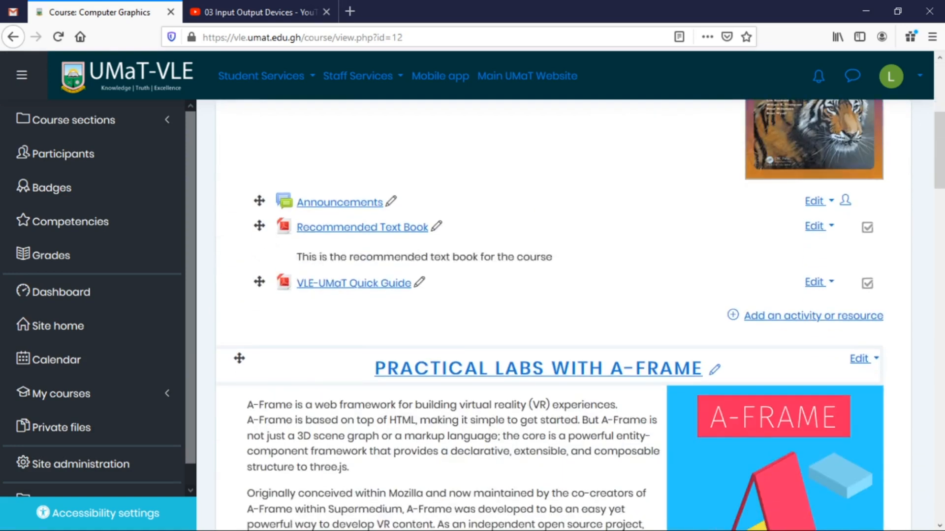
scroll(536, 420, "down", 14)
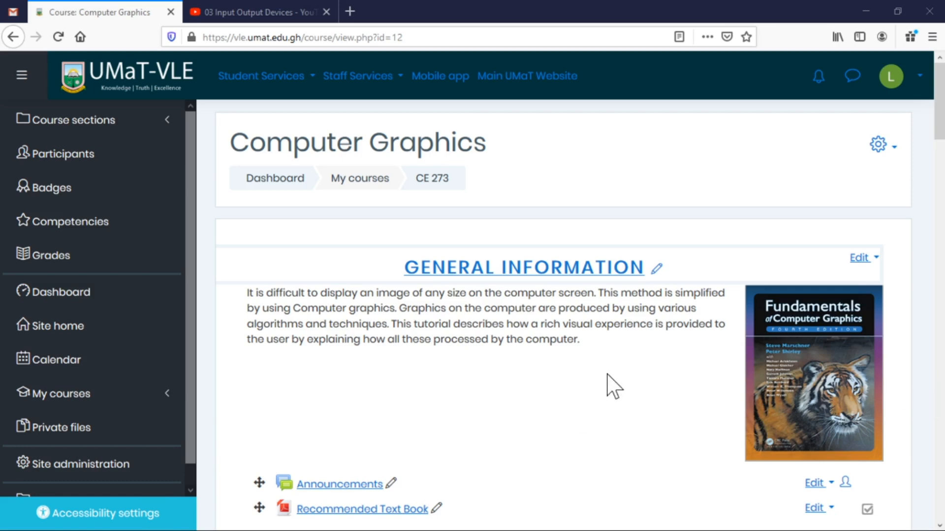
scroll(611, 386, "down", 5)
scroll(600, 394, "down", 7)
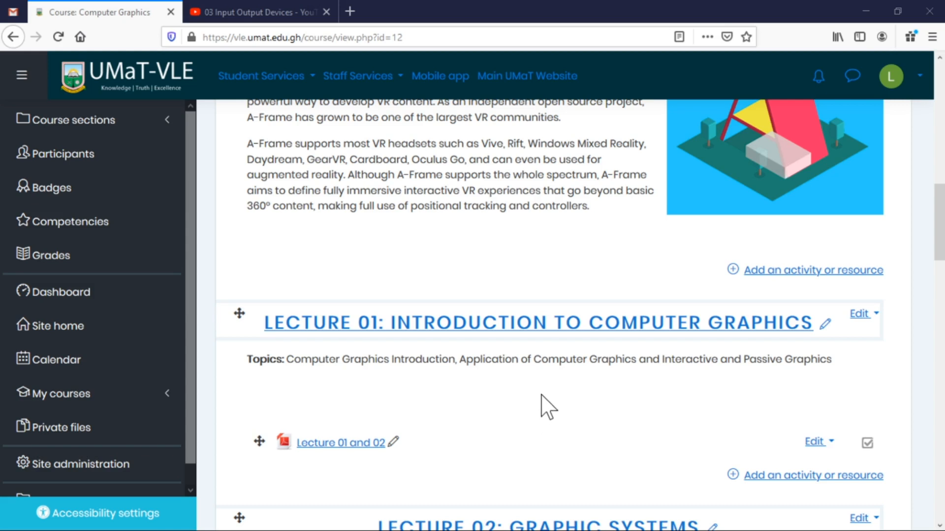
left_click(769, 476)
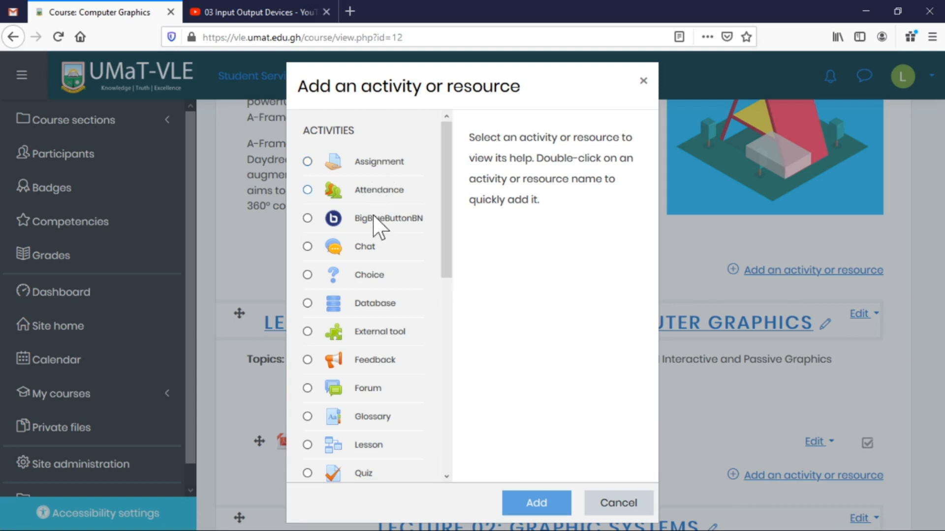
Select BigBlueButtonBN in the activity chooser and add it to Lecture 01.
left_click(404, 220)
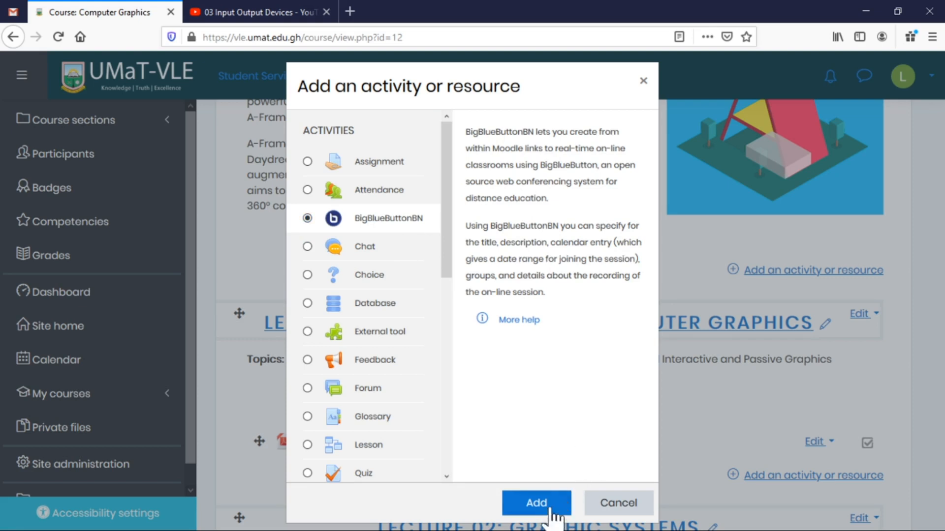
left_click(537, 511)
left_click(534, 508)
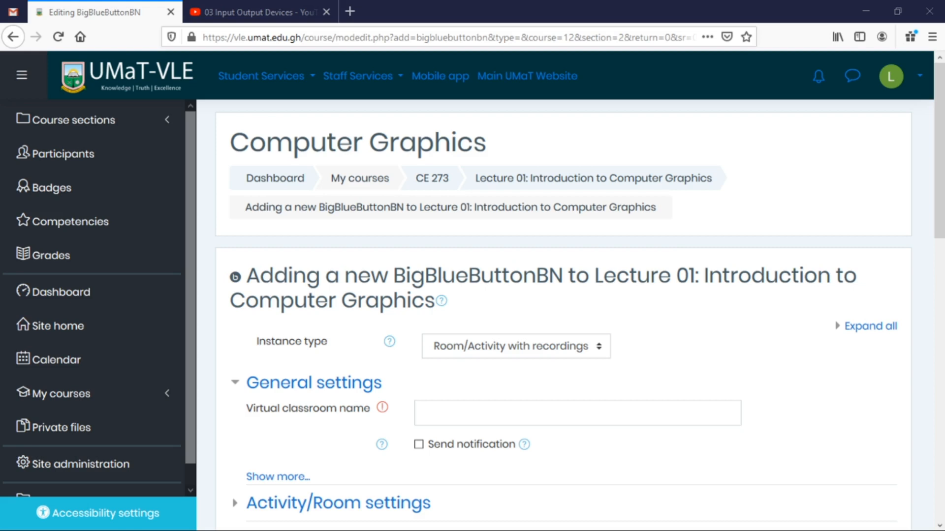
Paste 'Live Video Session - Introduction to Computer Graphics' as the virtual classroom name.
scroll(470, 391, "down", 4)
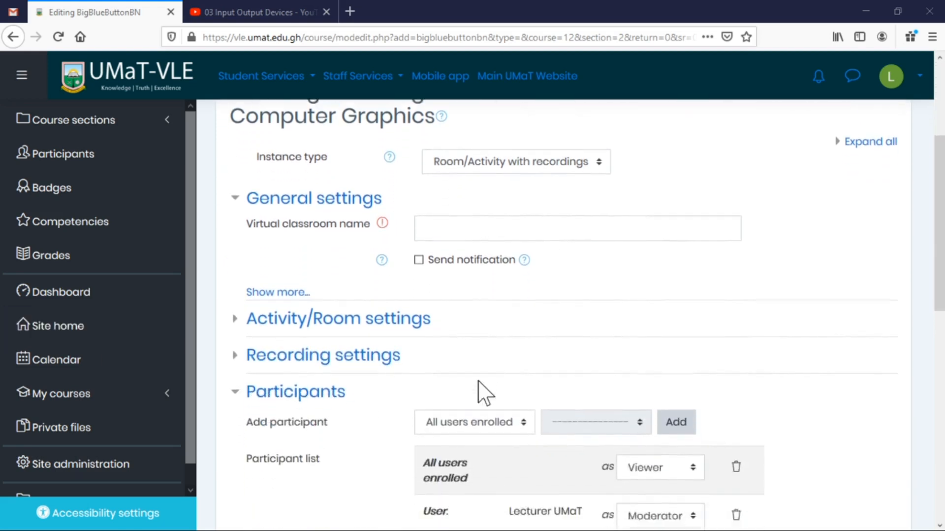
left_click(487, 201)
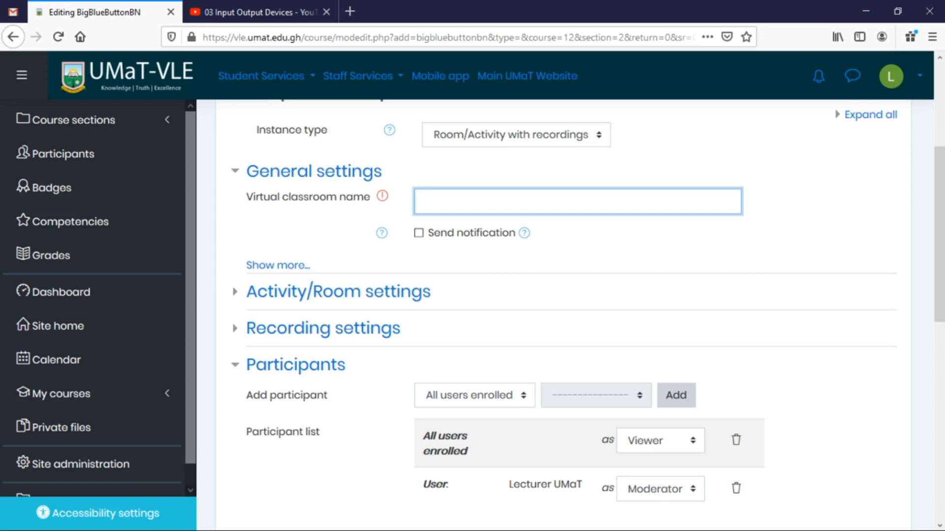
key("alt+Tab")
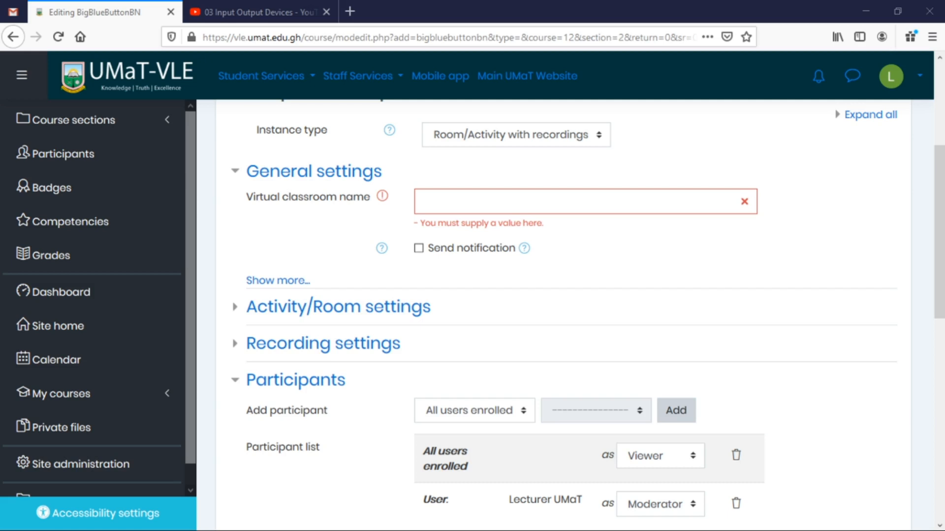
left_click(657, 202)
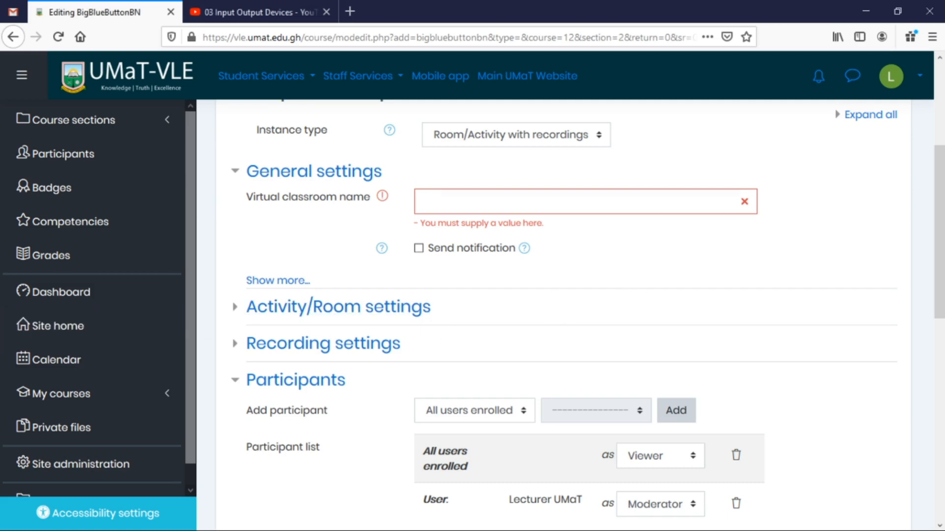
type("Live Video Session - Introduction to Computer Graphics")
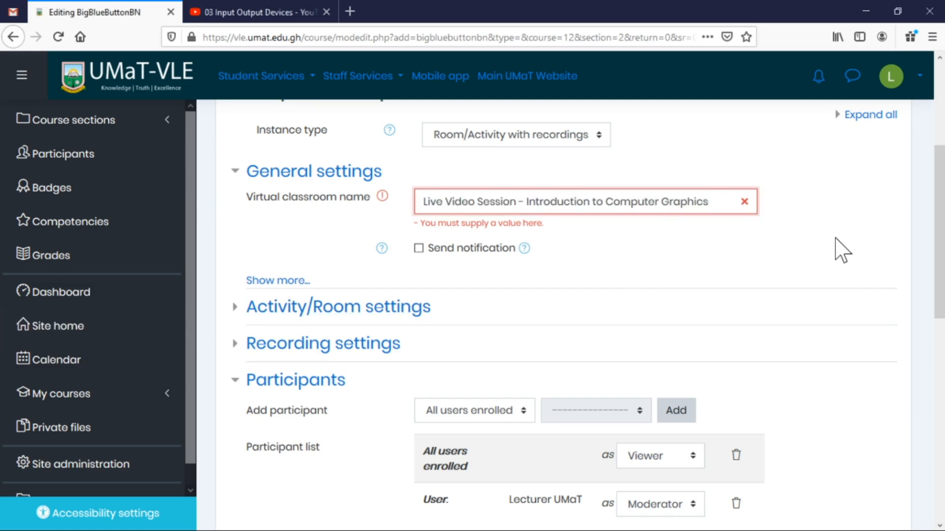
scroll(837, 249, "up", 2)
key("alt+Tab")
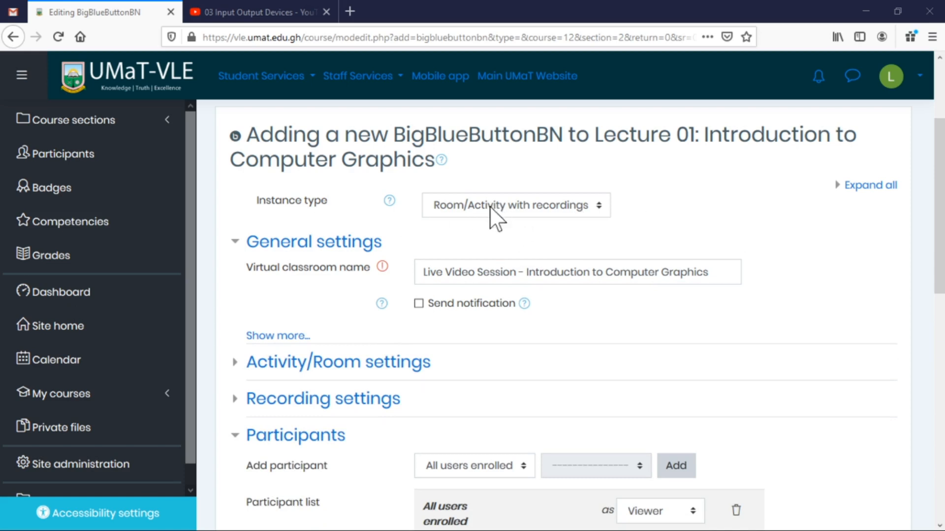
Keep the instance type as 'Room/Activity with recordings' and enable Send notification.
left_click(599, 206)
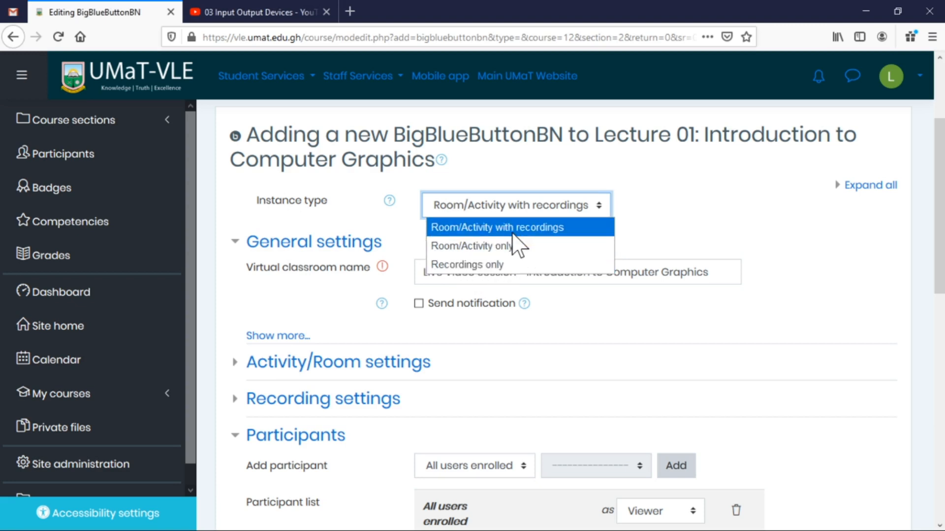
left_click(677, 204)
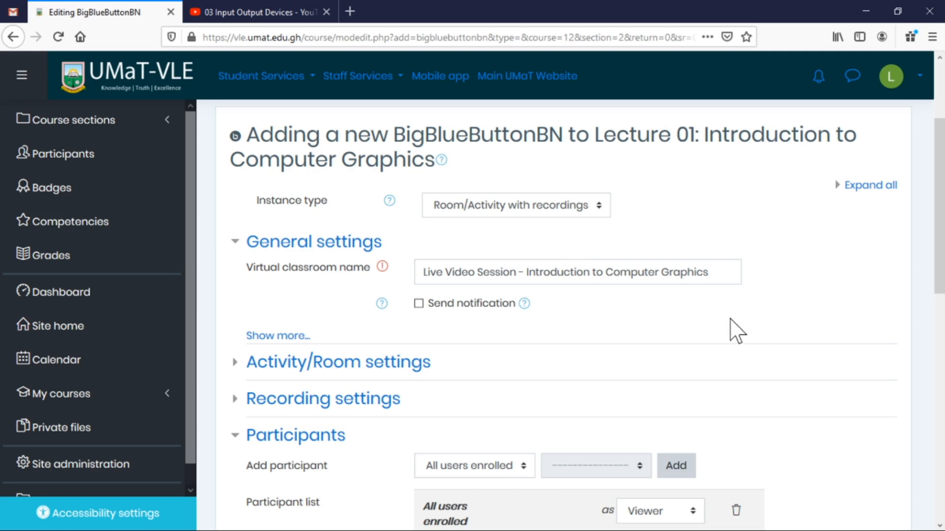
left_click(419, 304)
Paste the prepared session description and change its date to April 08, Wednesday.
left_click(301, 338)
left_click(424, 344)
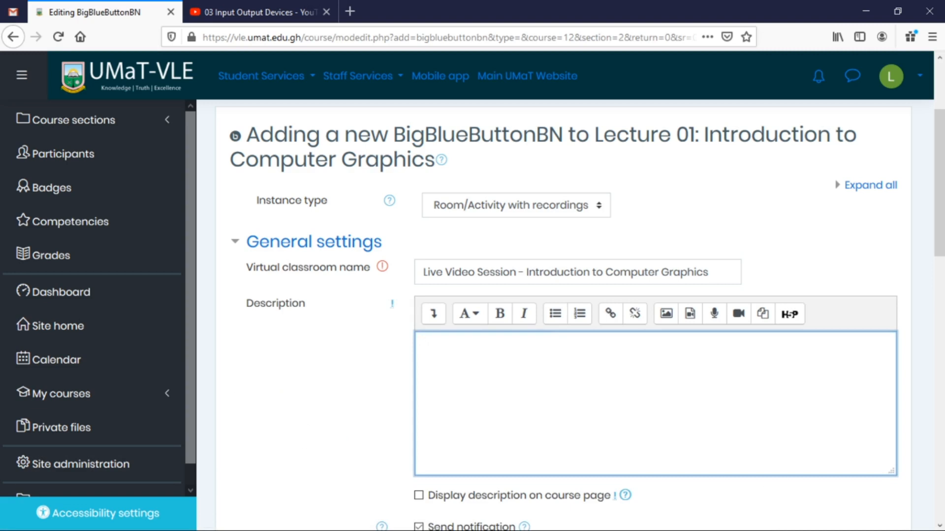
key("alt+Tab")
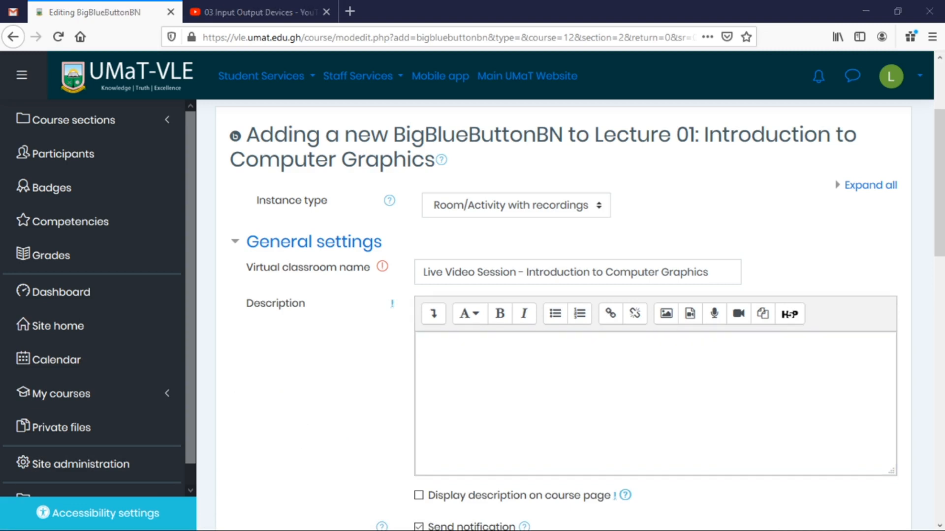
key("alt+Tab")
type("Live Lecture Session on the Introduction to Computer Graphics Course.  Date: April 04, 2020 Day: Sunday Time: 10:00pm to 10:30pm")
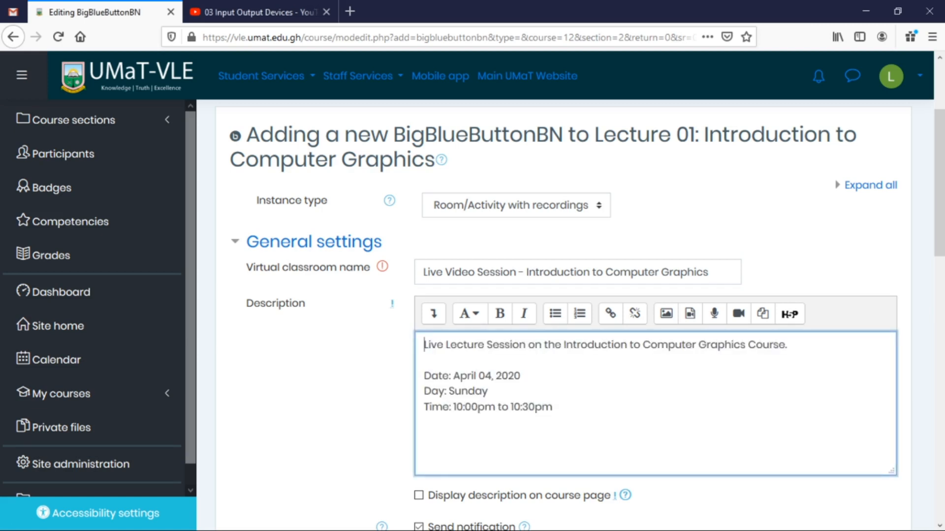
key("shift+Left")
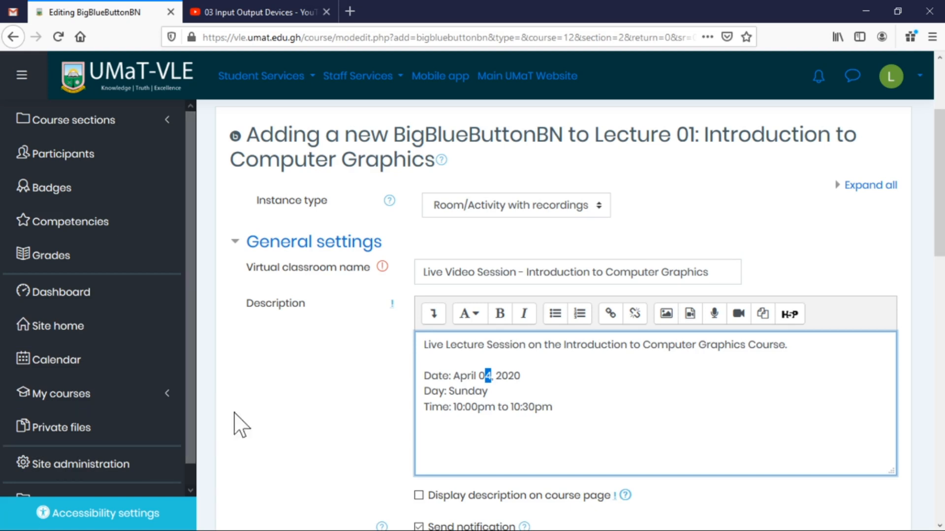
type("8")
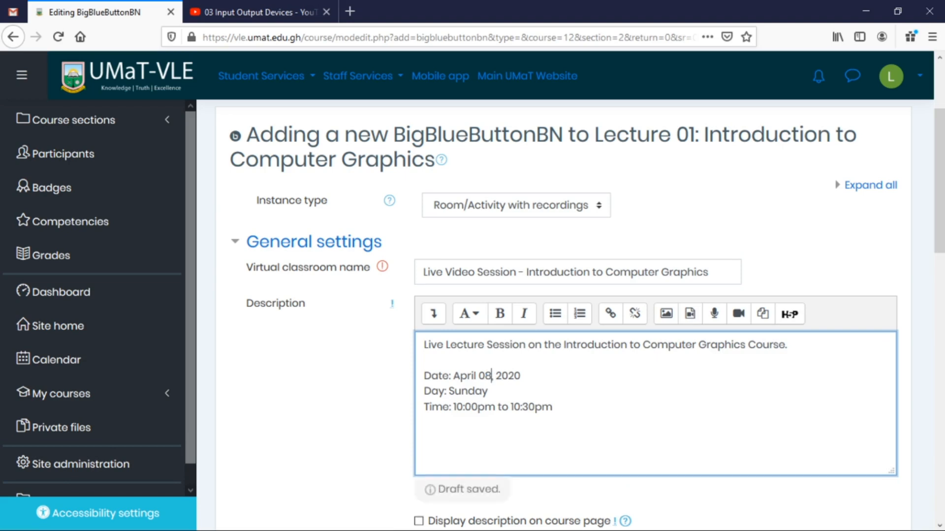
key("shift+Right")
key("shift+Right")
key("shift+Right")
key("shift+Right")
key("shift+Right")
key("shift+Right")
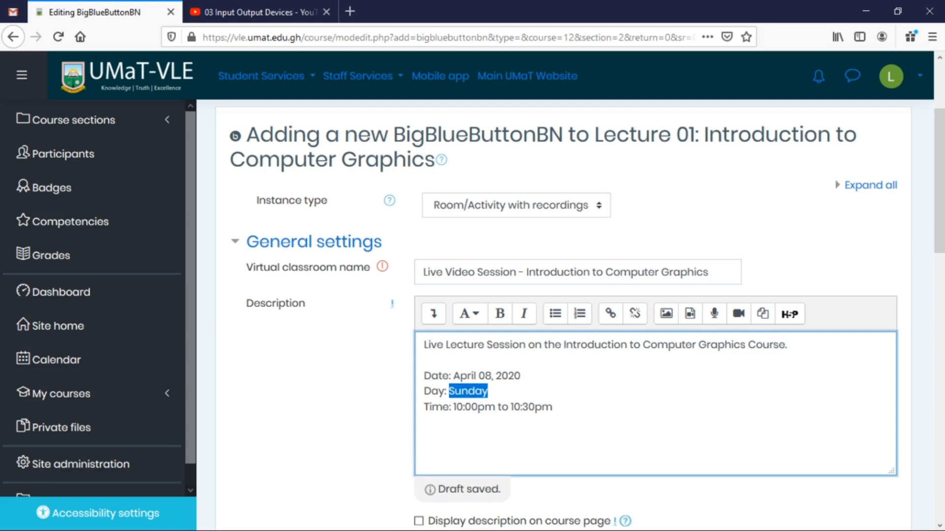
type("Wedne")
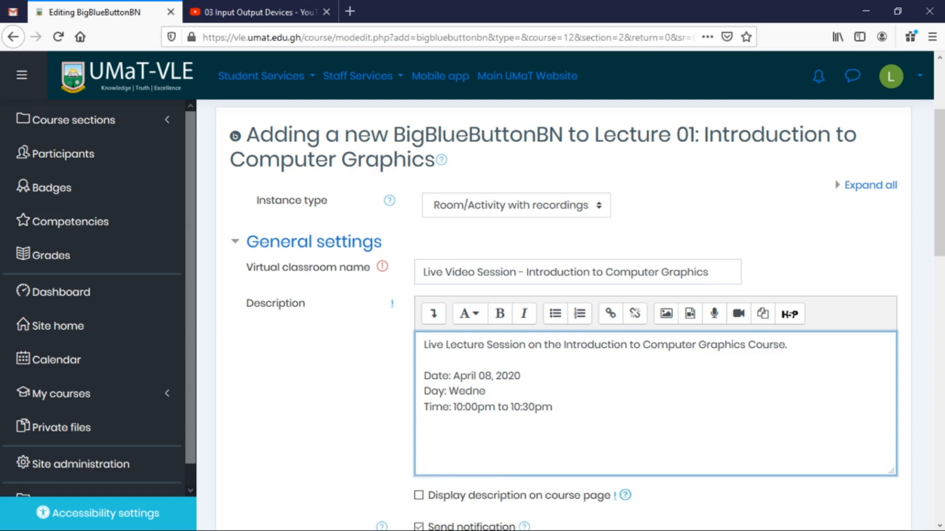
type("sday")
Change the description's time line to read 04:00am to 04:15am.
left_click_drag(454, 407, 463, 407)
type("04")
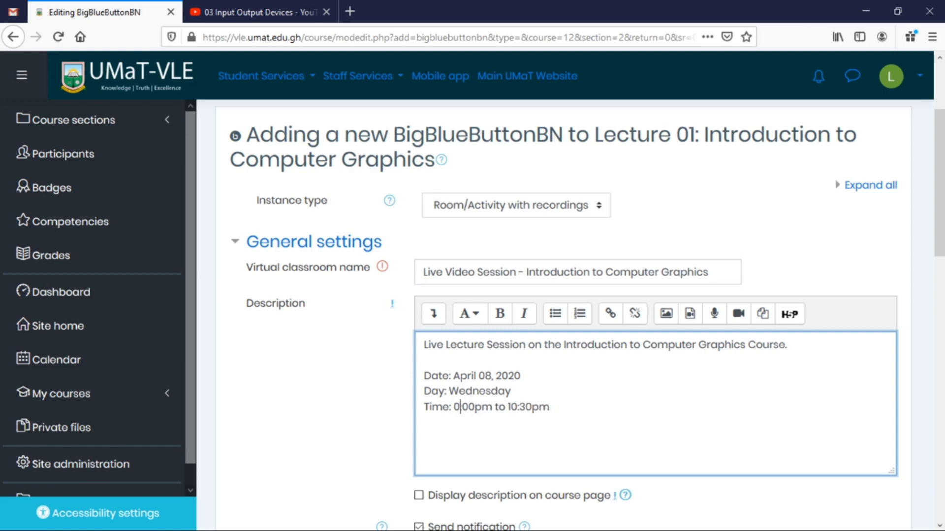
key("Right")
key("Right")
key("Right")
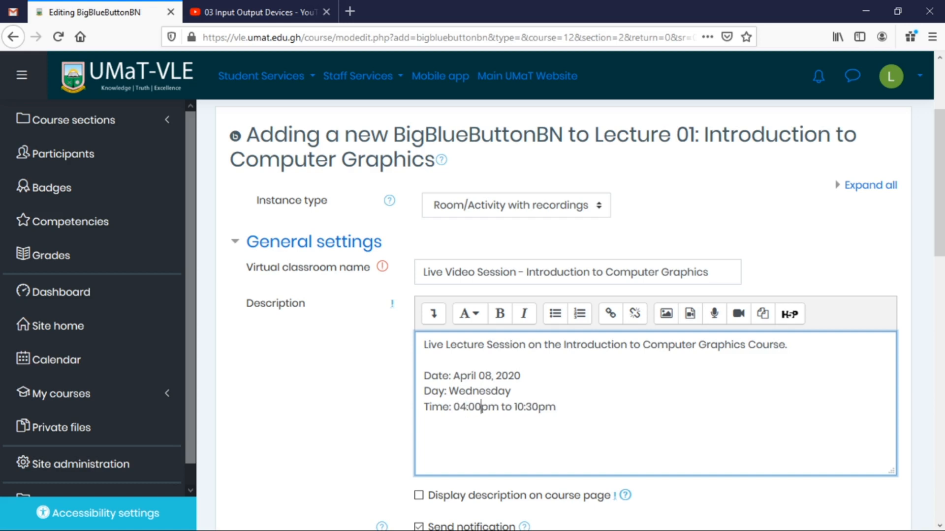
key("shift+Right")
type("a")
key("Right")
key("Right")
key("Right")
key("Right")
key("Right")
key("shift+Right")
key("shift+Right")
type("04")
key("Right")
key("shift+Right")
key("shift+Right")
type("15am")
key("Delete")
key("Delete")
scroll(630, 372, "down", 5)
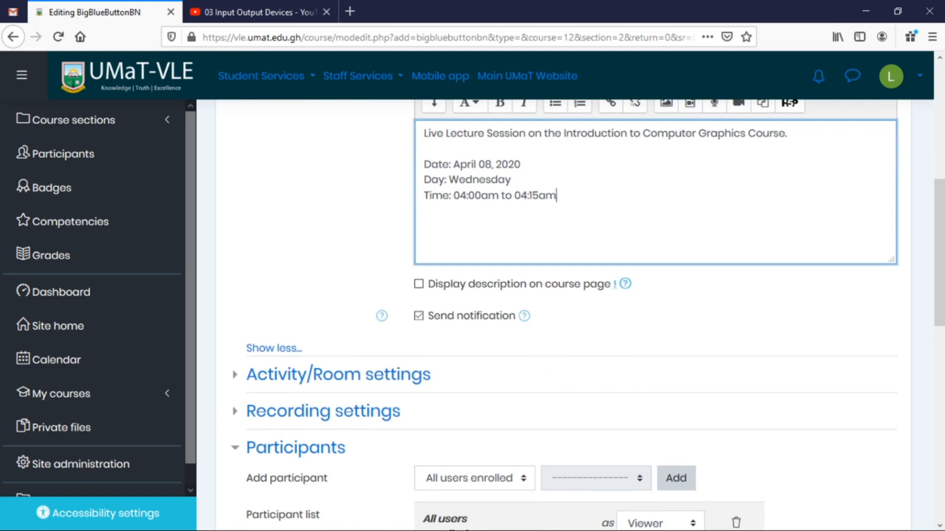
Expand and collapse the Activity/Room settings and Recording settings sections.
left_click(453, 285)
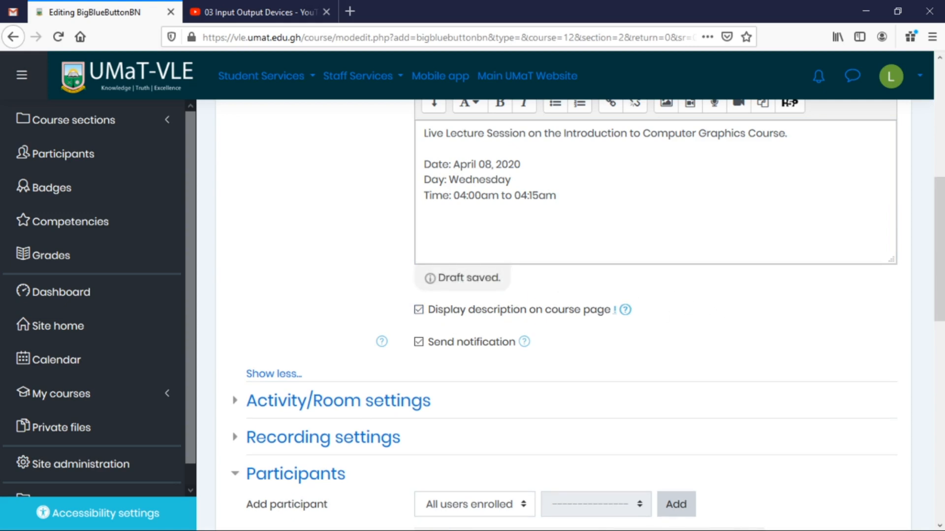
scroll(699, 297, "down", 3)
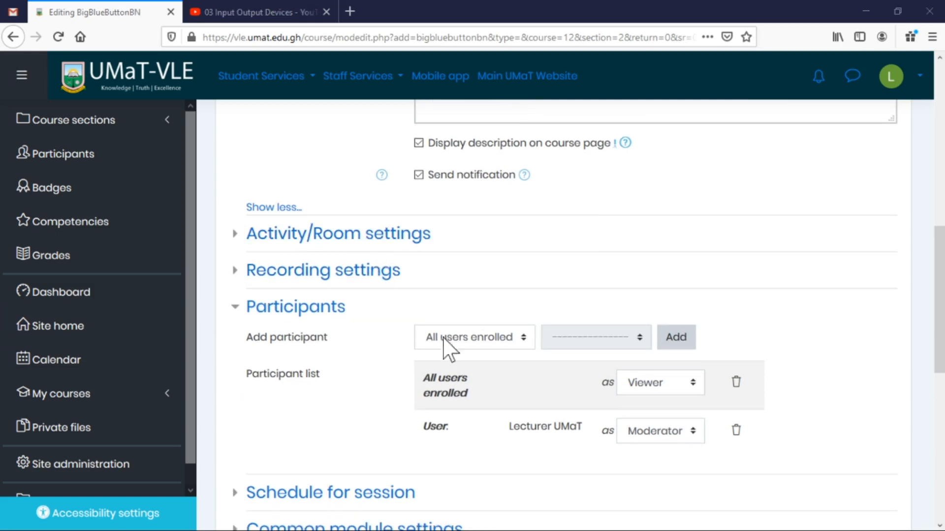
left_click(313, 237)
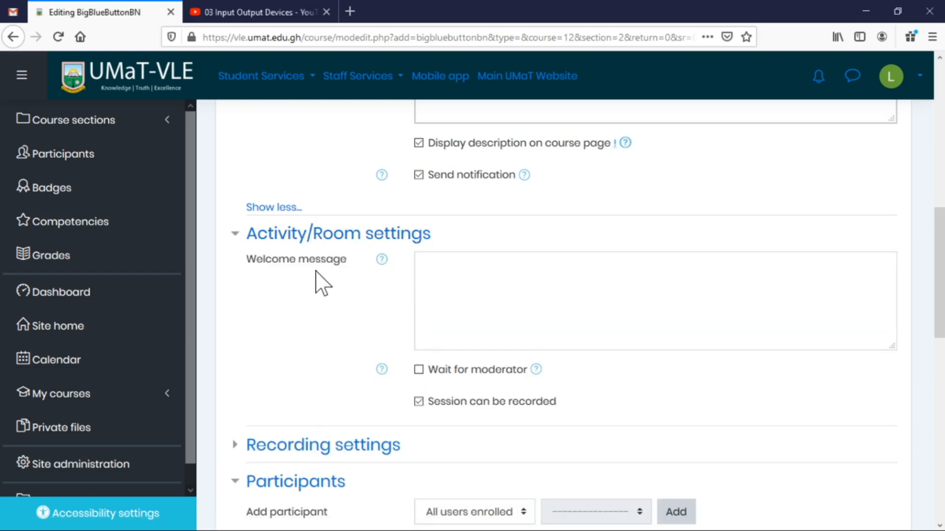
left_click(424, 263)
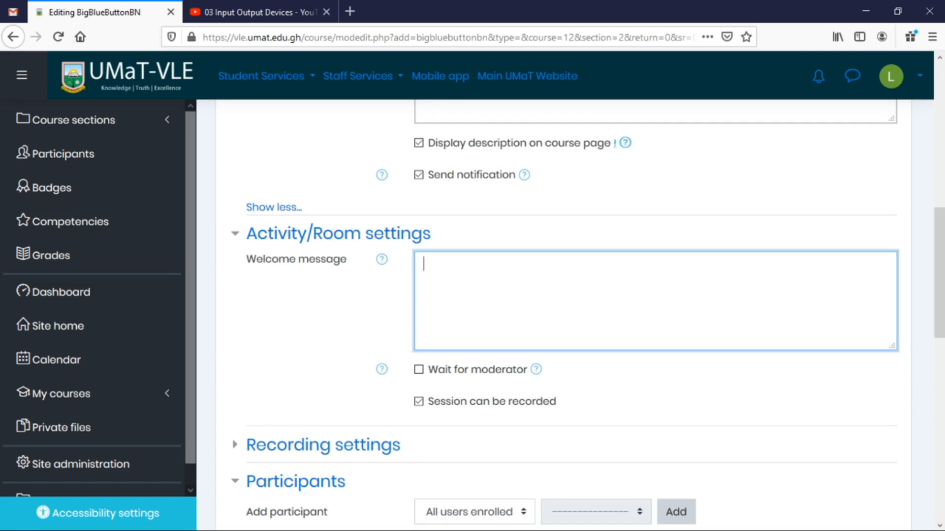
left_click(317, 240)
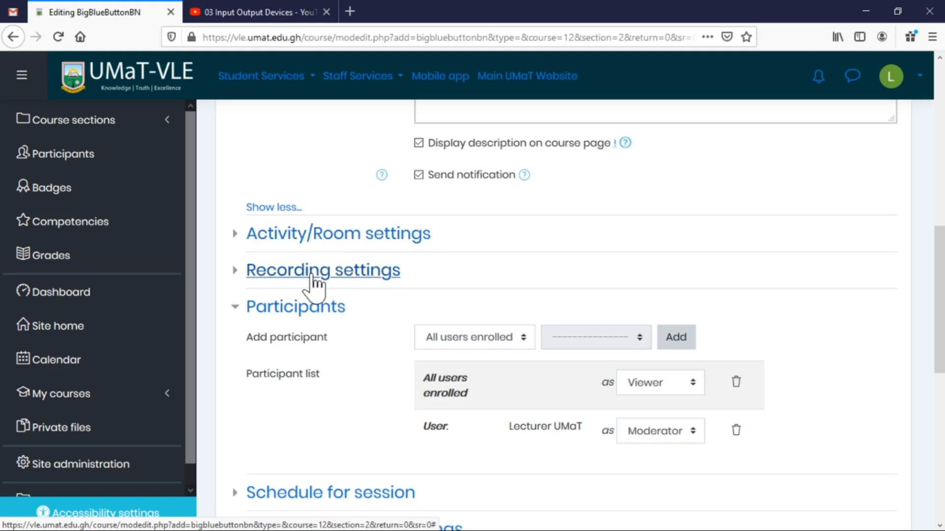
left_click(315, 275)
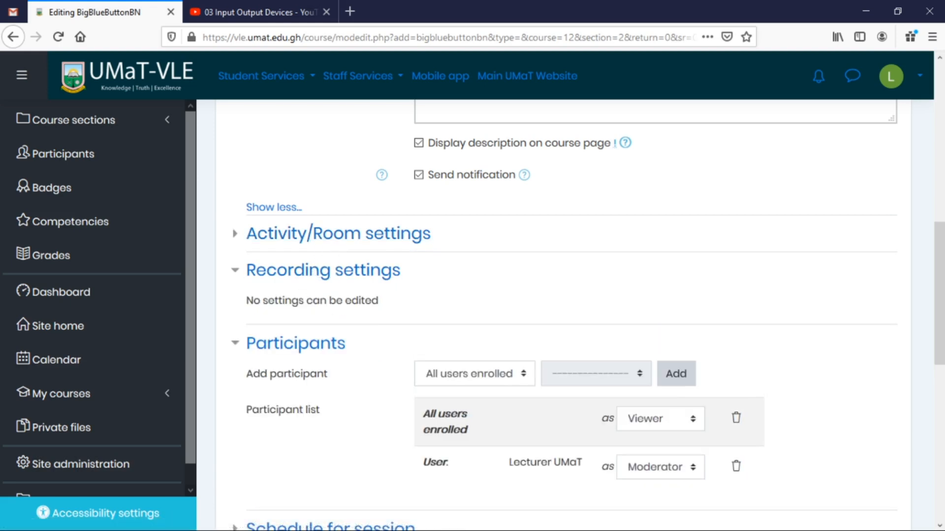
left_click(333, 276)
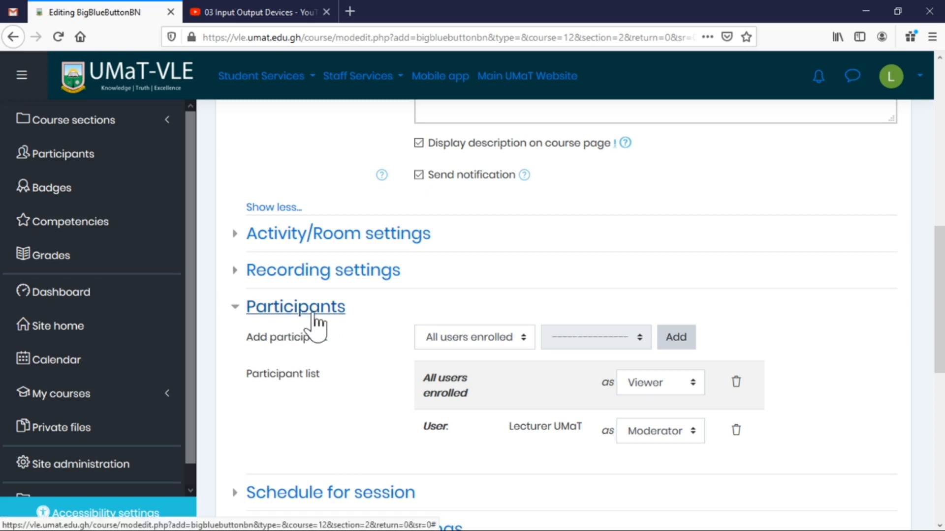
Keep the lecturer's participant role as Moderator.
scroll(777, 317, "down", 3)
scroll(757, 305, "down", 2)
scroll(728, 291, "up", 2)
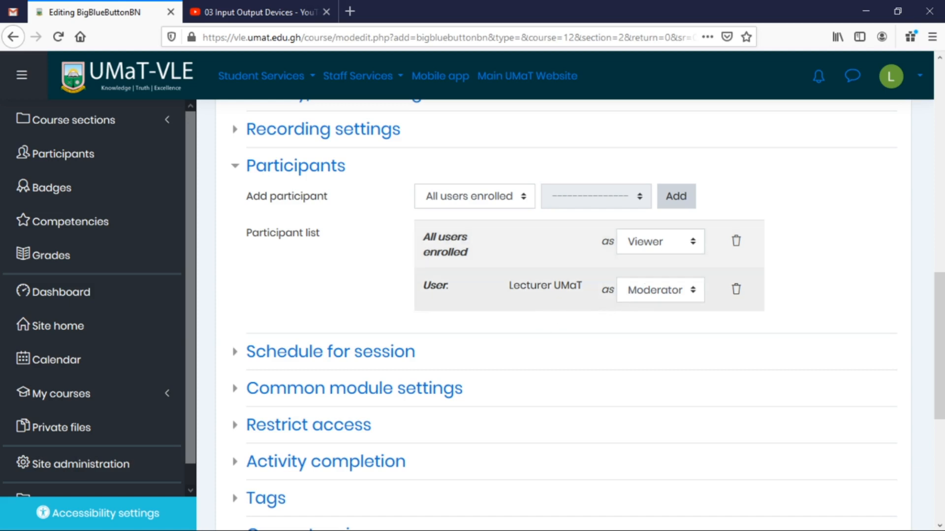
left_click(694, 290)
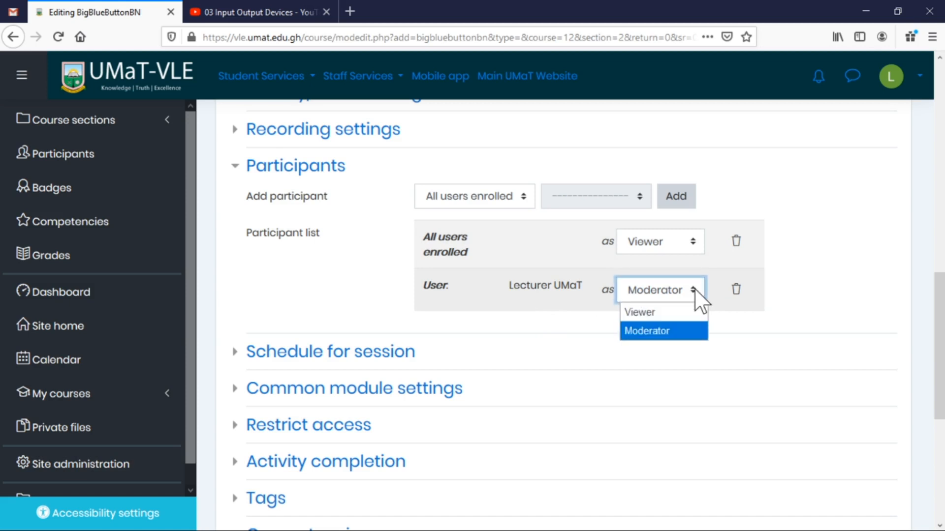
left_click(877, 318)
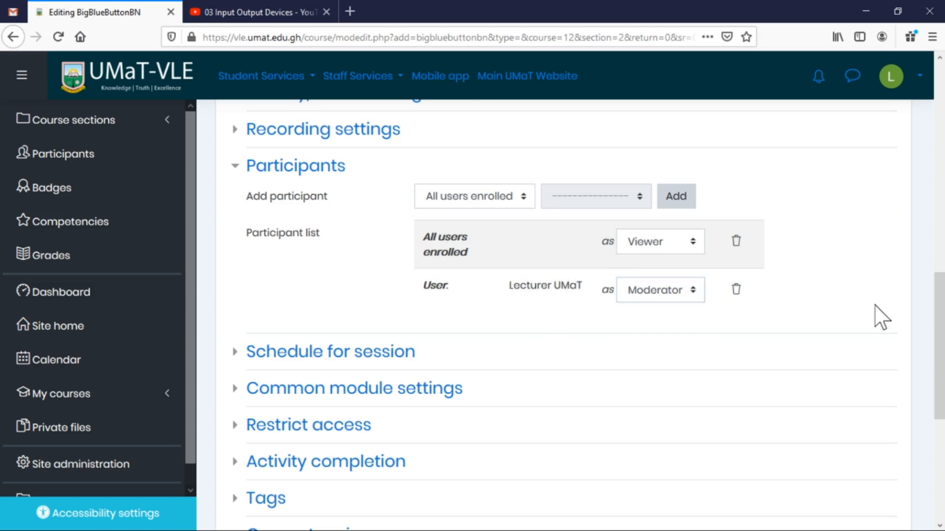
Enable the session's join-open time and set it to 04:00 on 8 April 2020.
left_click(325, 353)
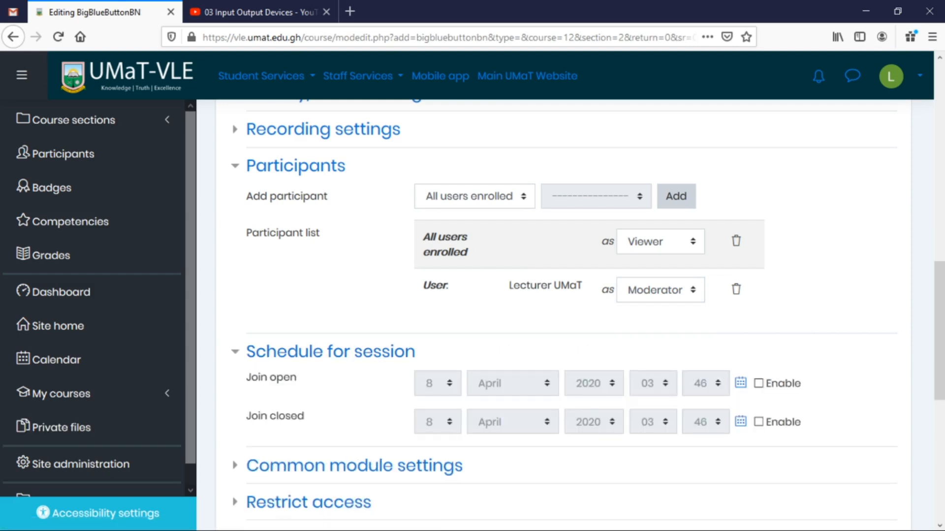
scroll(706, 195, "up", 8)
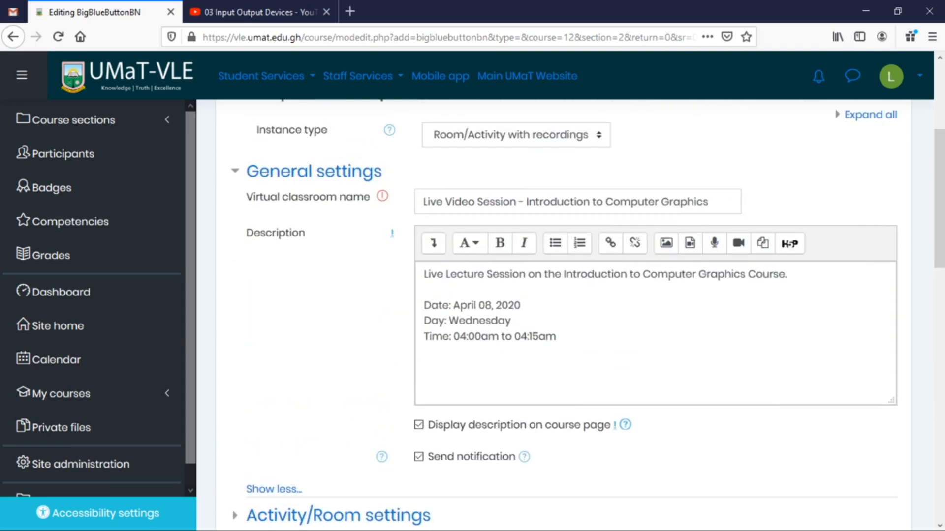
scroll(453, 358, "down", 10)
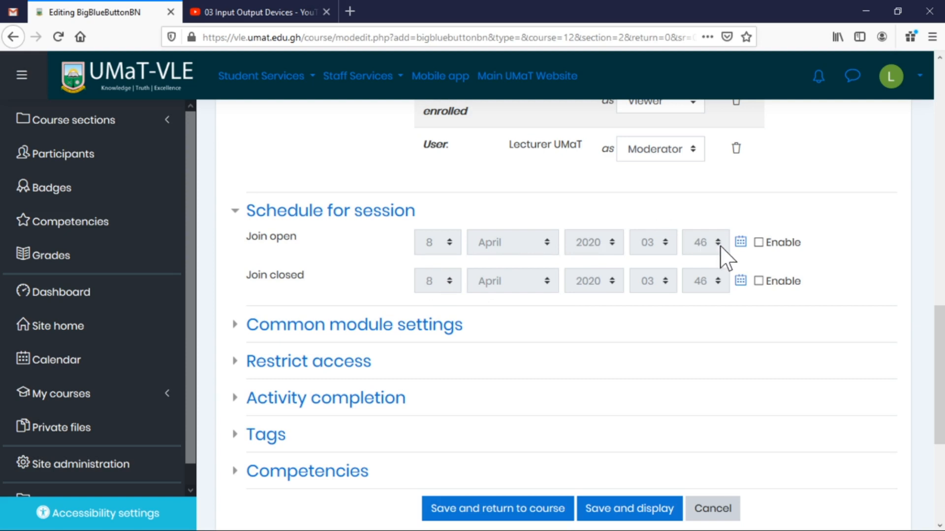
left_click(759, 242)
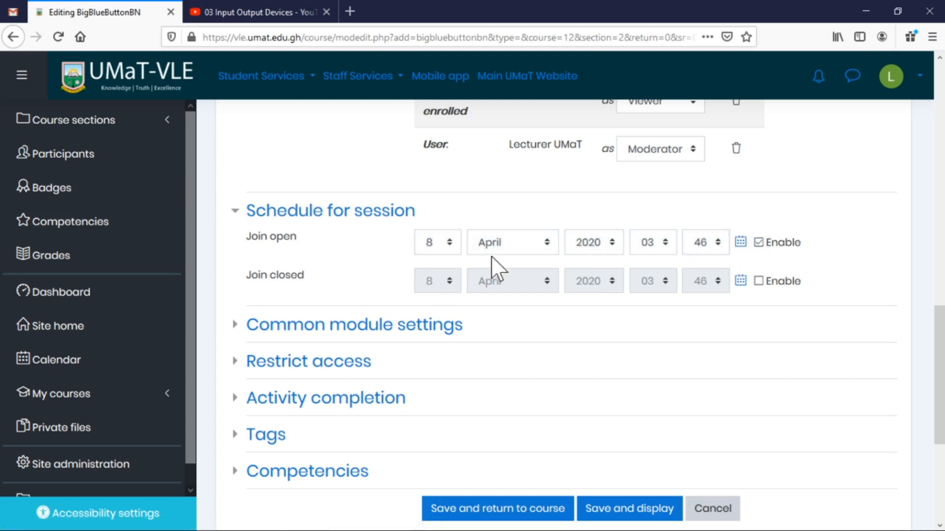
left_click(665, 245)
left_click(649, 339)
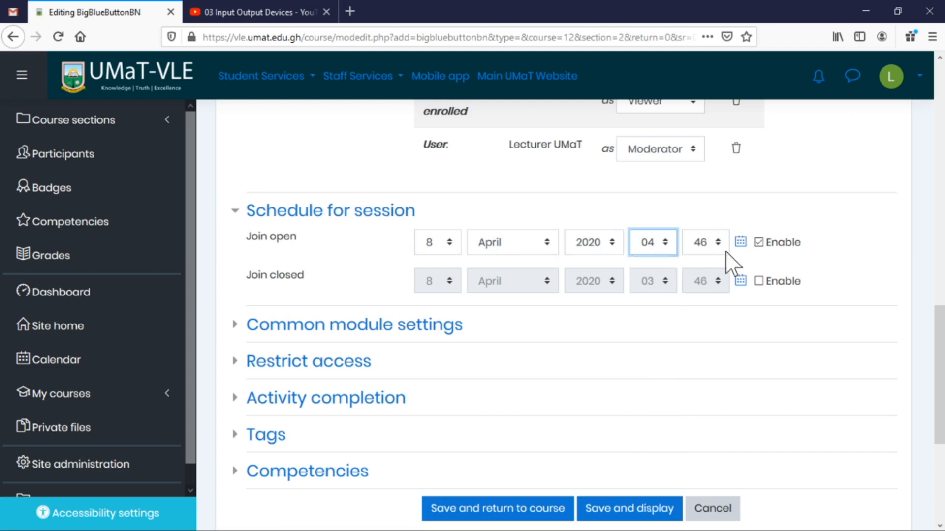
left_click(718, 243)
scroll(718, 479, "down", 4)
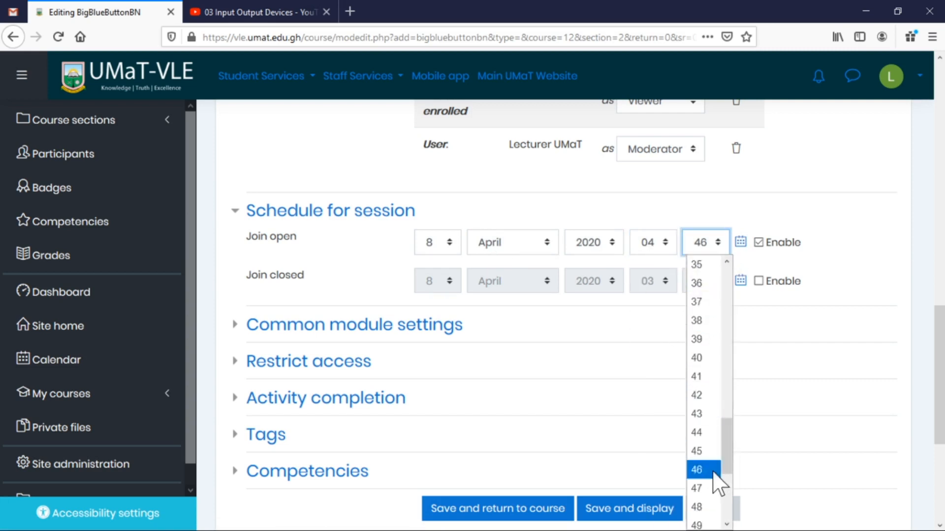
scroll(718, 482, "up", 2)
scroll(713, 473, "down", 2)
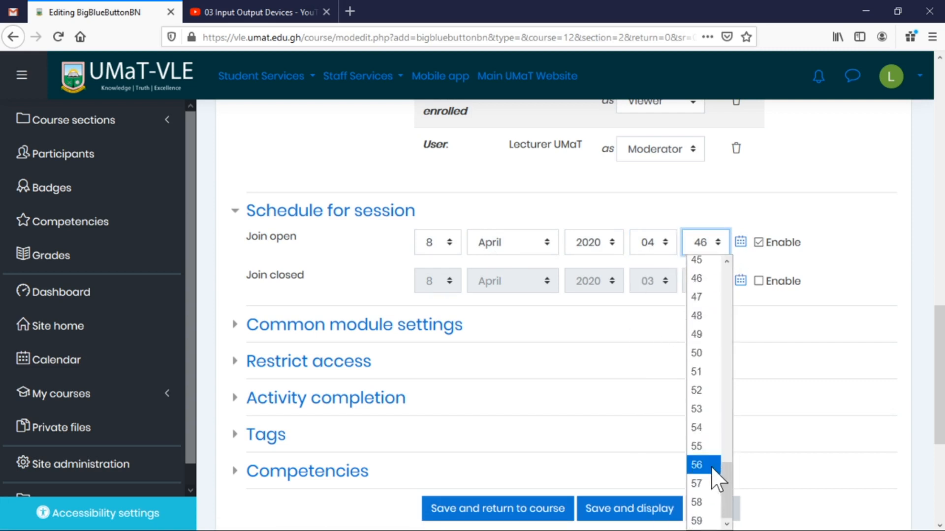
scroll(712, 468, "up", 15)
left_click(709, 261)
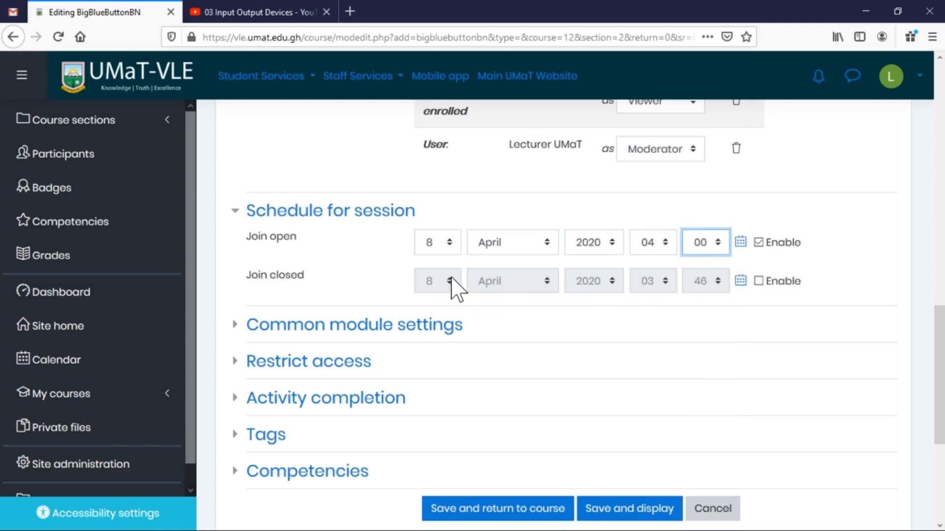
Enable the session's join-closed time and set it to 04:10.
left_click(761, 281)
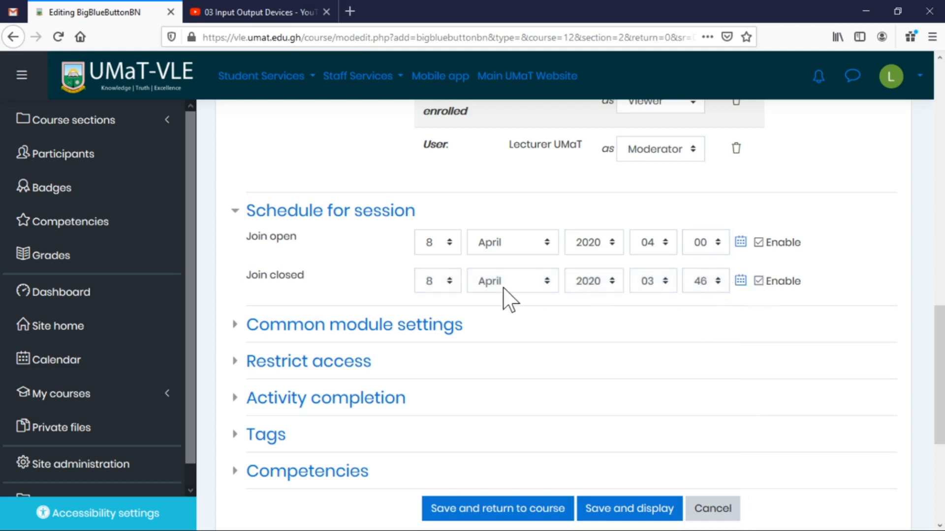
left_click(653, 282)
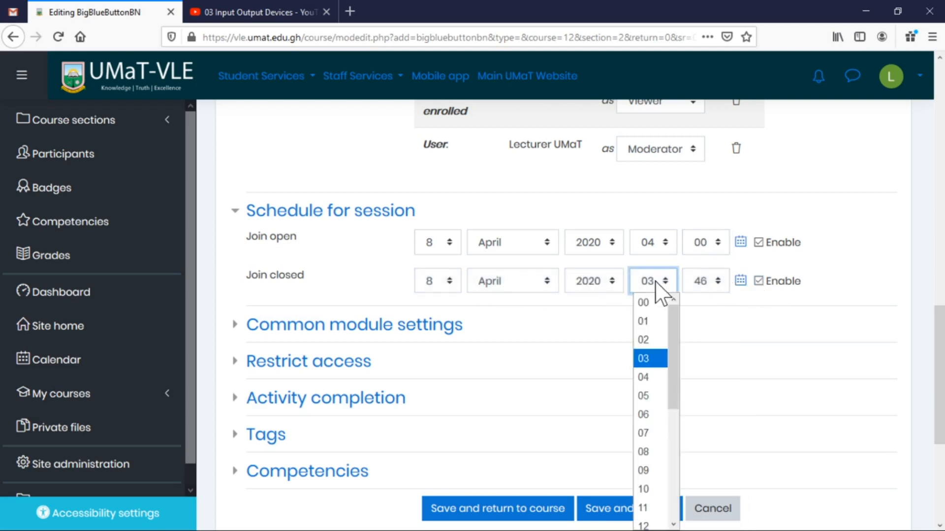
left_click(655, 376)
left_click(714, 290)
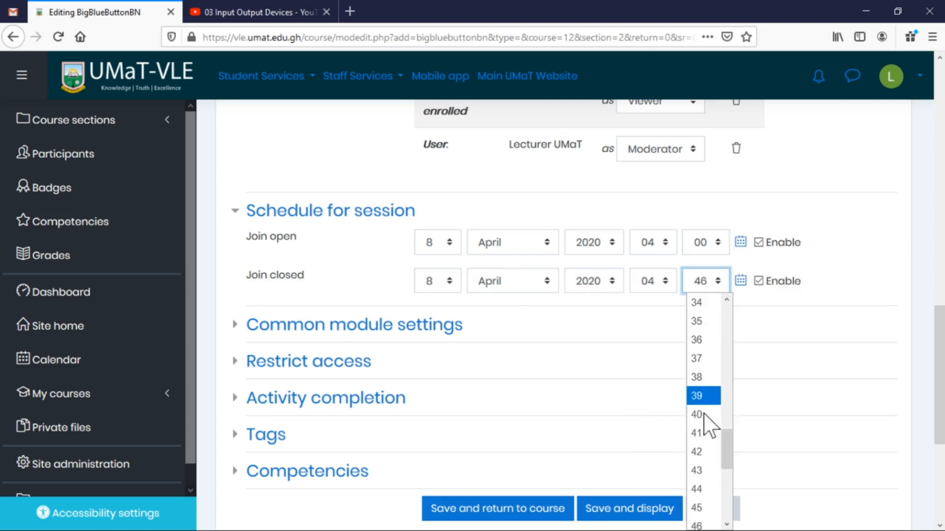
scroll(704, 454, "down", 2)
scroll(703, 462, "down", 1)
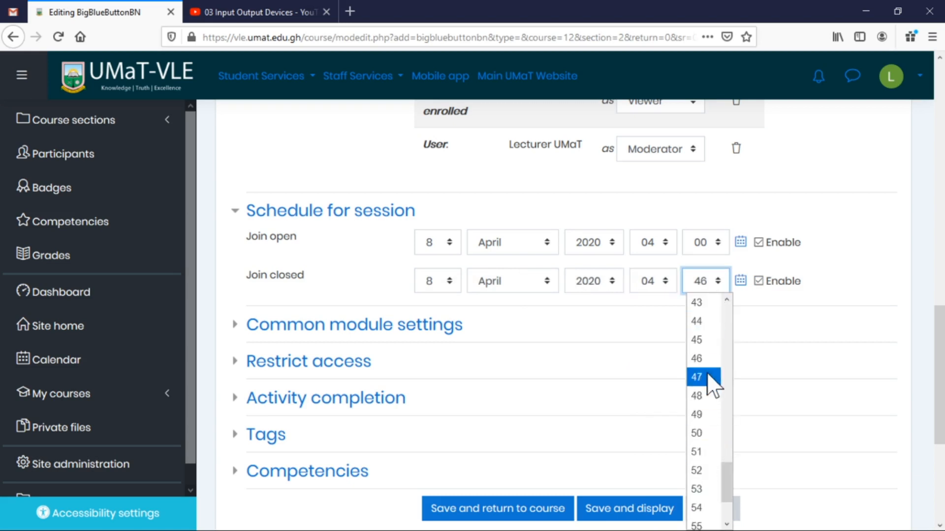
scroll(714, 330, "up", 2)
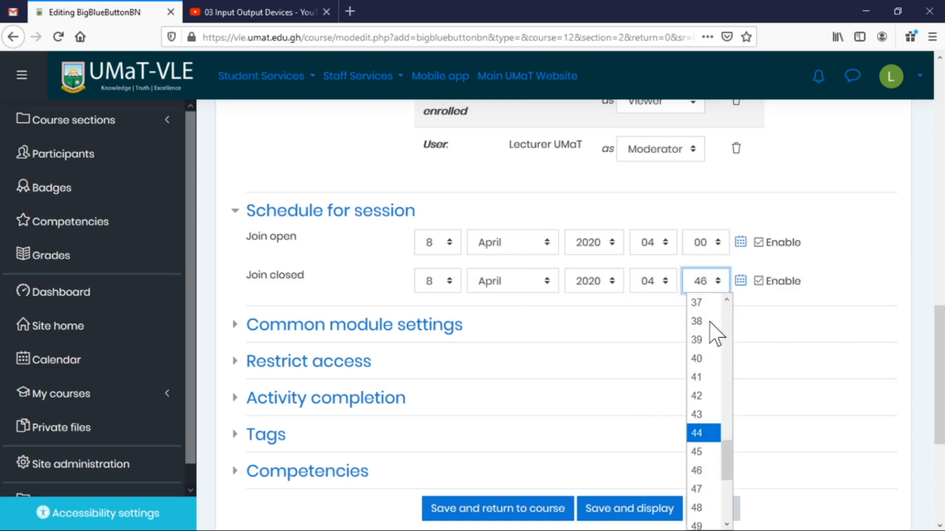
scroll(699, 361, "up", 8)
scroll(703, 359, "up", 2)
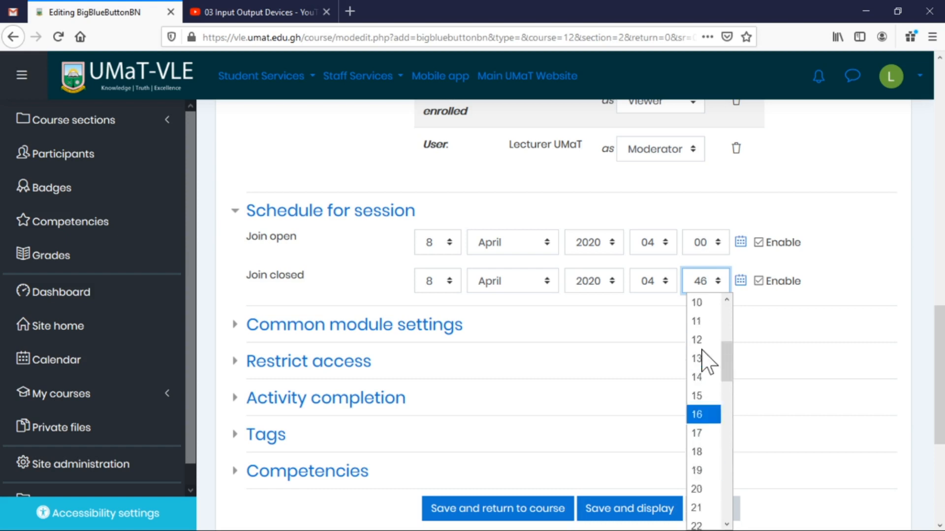
left_click(704, 359)
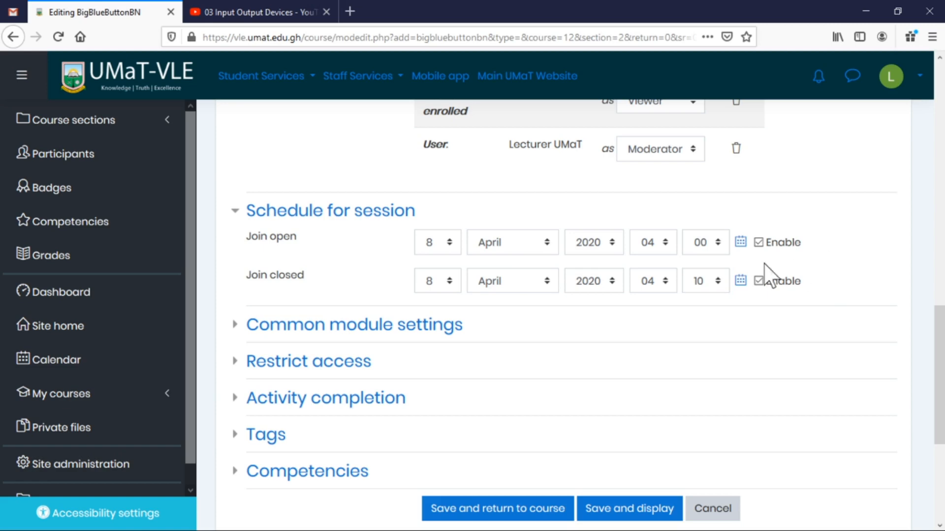
scroll(722, 264, "up", 10)
Change the description's end time from 04:15am to 04:10am.
scroll(721, 264, "up", 2)
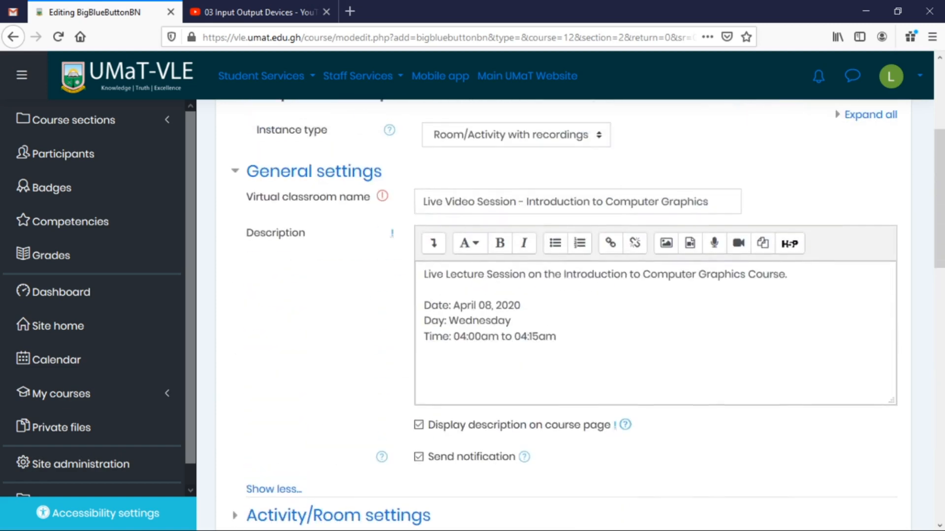
left_click_drag(532, 336, 538, 337)
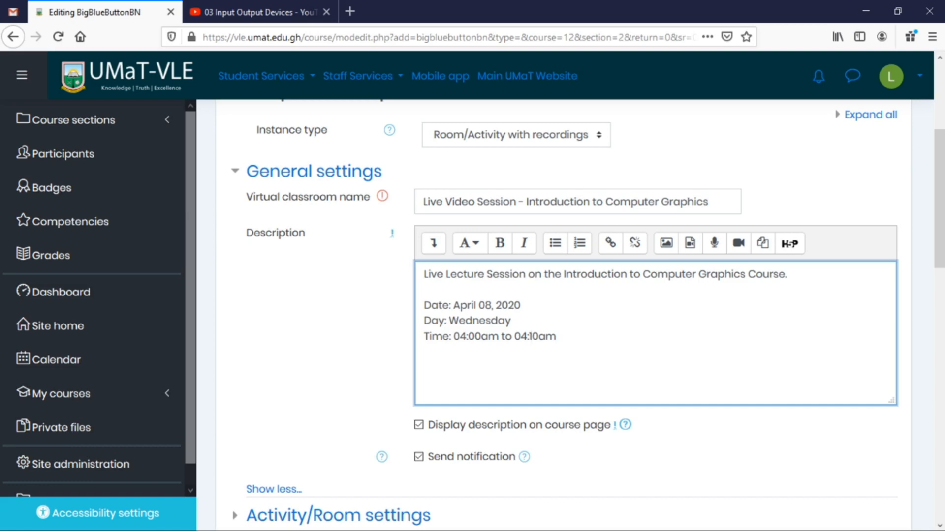
scroll(544, 375, "down", 11)
scroll(569, 350, "up", 2)
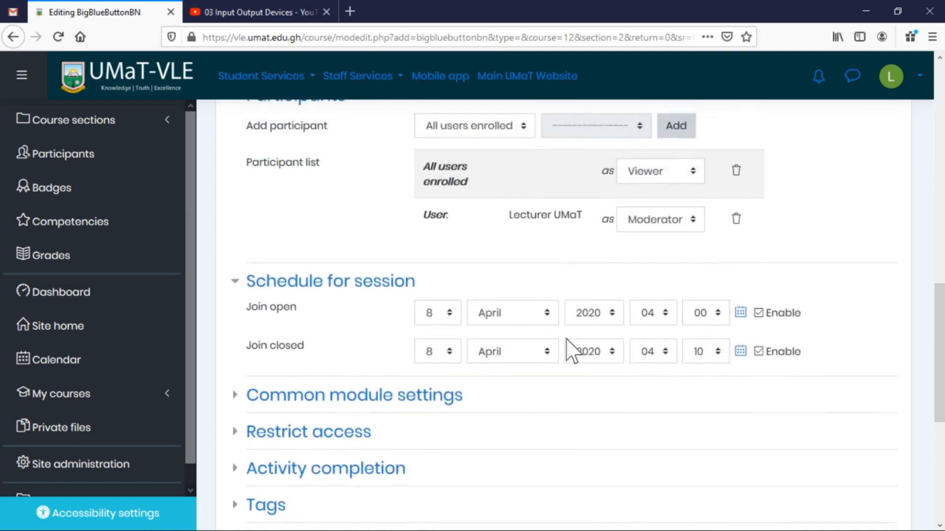
scroll(569, 350, "up", 1)
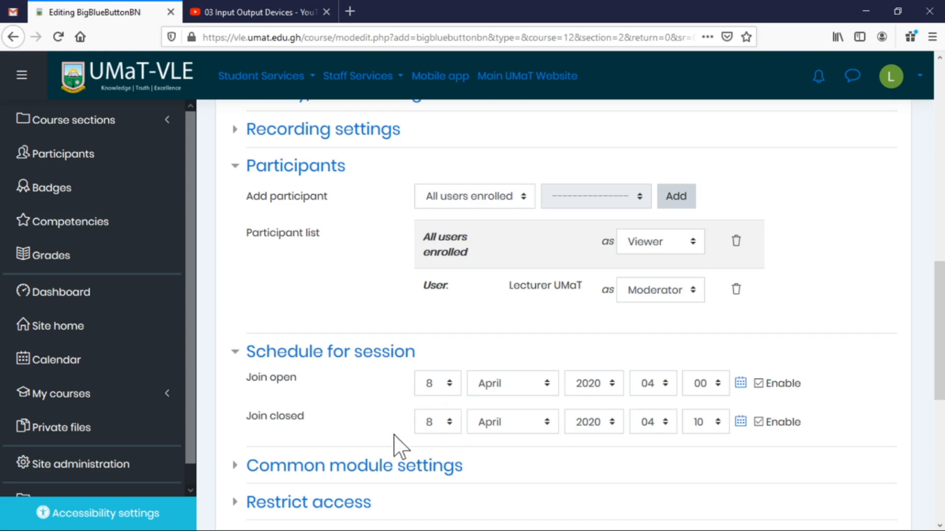
scroll(745, 447, "down", 3)
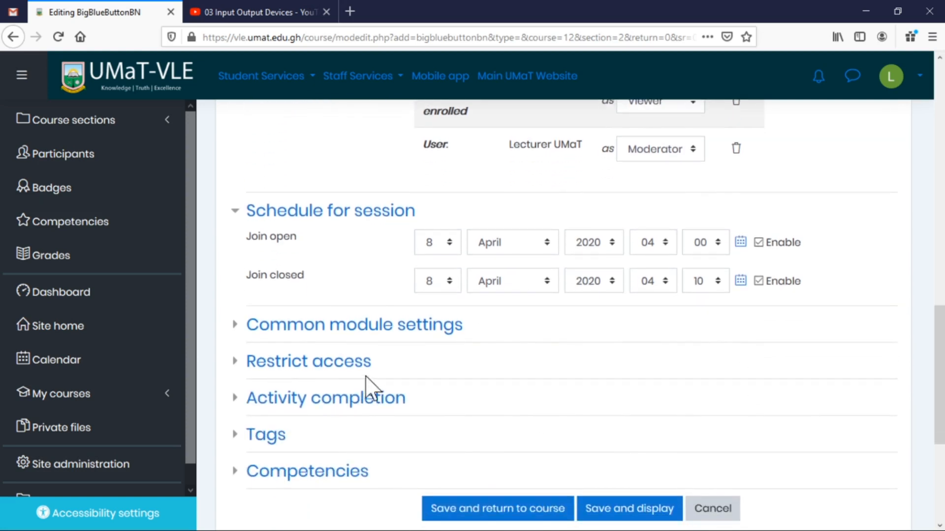
Expand Common module settings and save the Live Video Session, returning to the course.
left_click(277, 329)
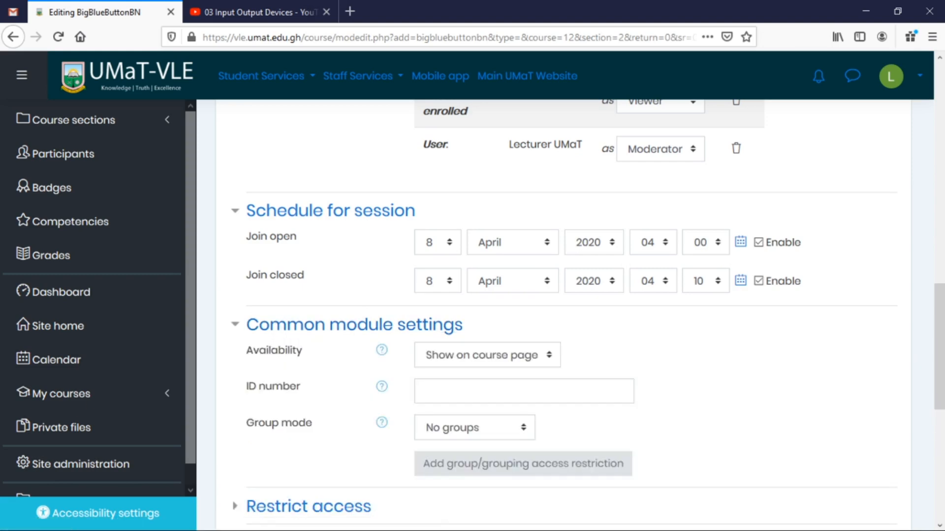
scroll(415, 472, "down", 8)
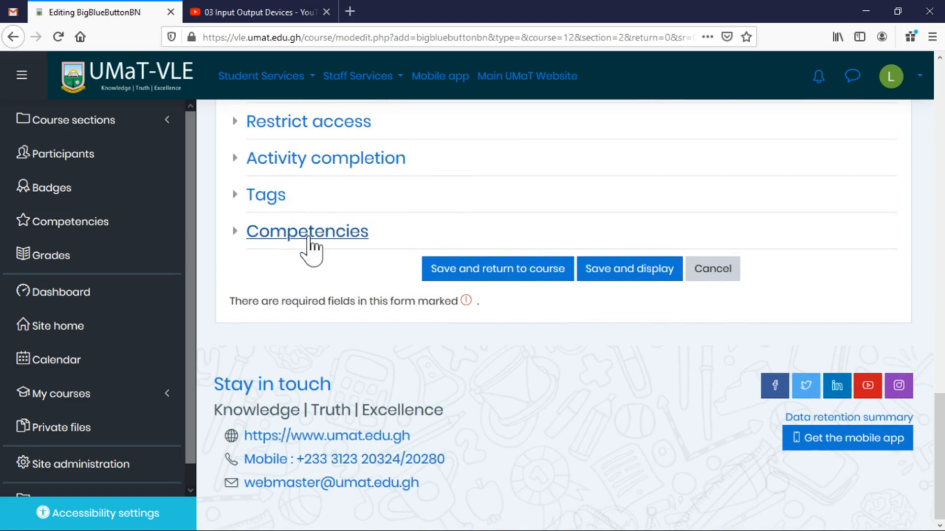
left_click(523, 275)
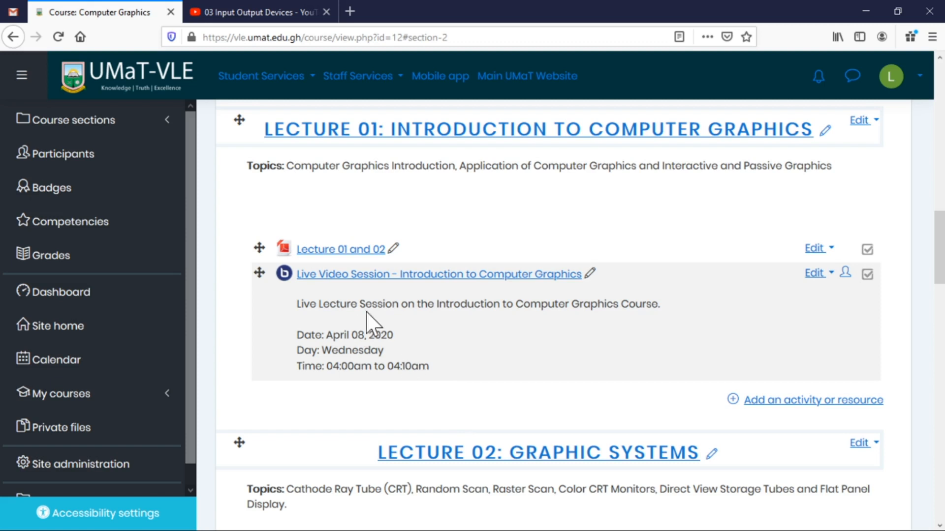
Open the Live Video Session – Introduction to Computer Graphics room and go to Edit settings.
left_click(350, 277)
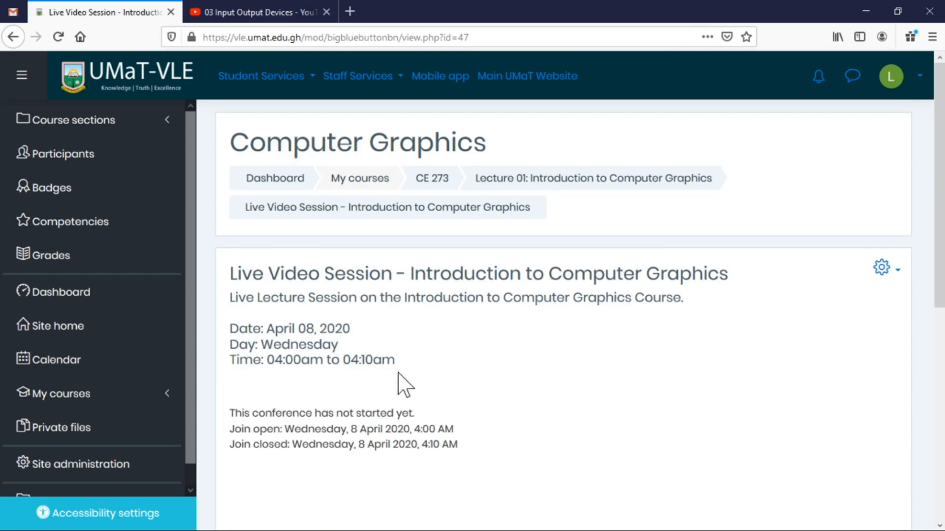
left_click_drag(397, 373, 230, 321)
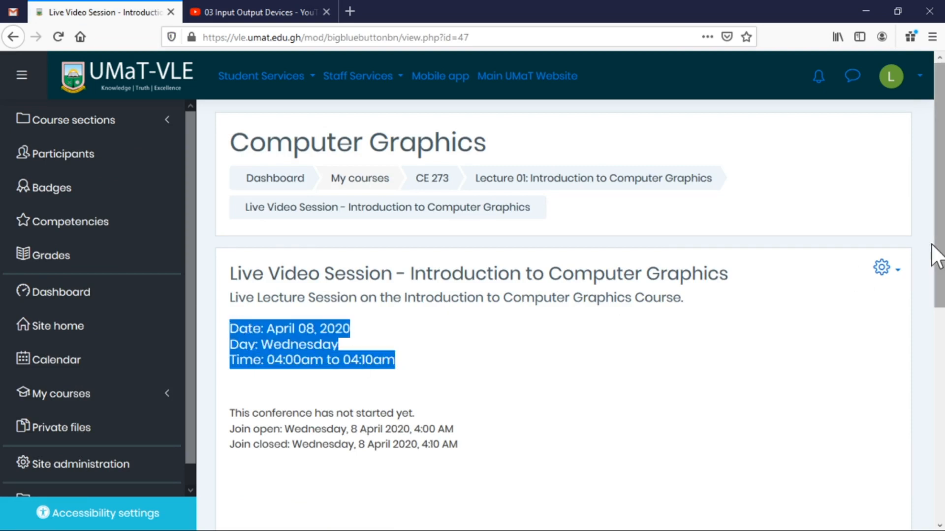
left_click(893, 276)
left_click(811, 296)
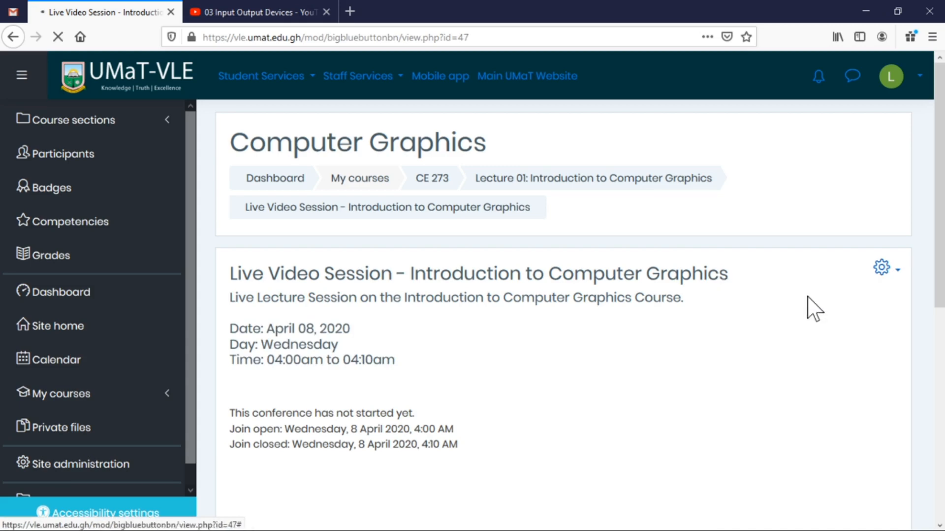
Delete the date, day and time lines from the description and save back to the course.
scroll(755, 333, "down", 5)
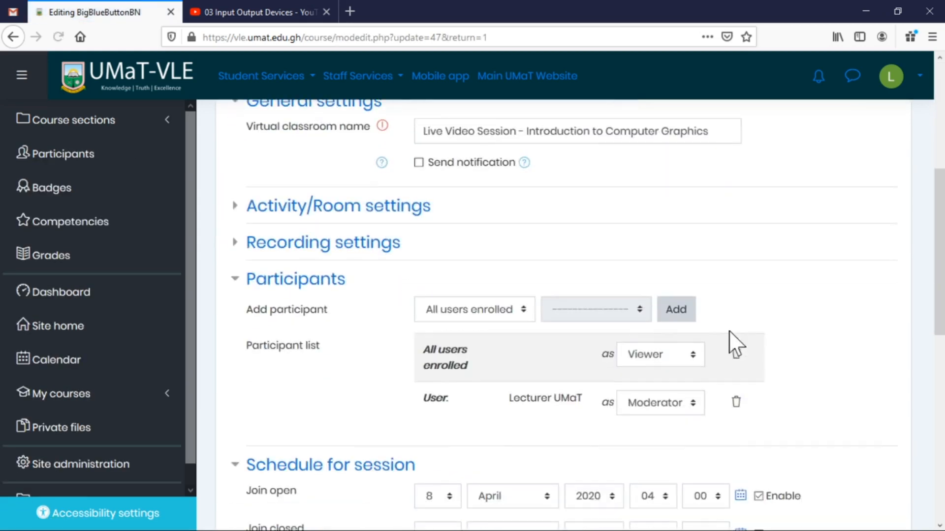
scroll(605, 323, "up", 3)
left_click(301, 354)
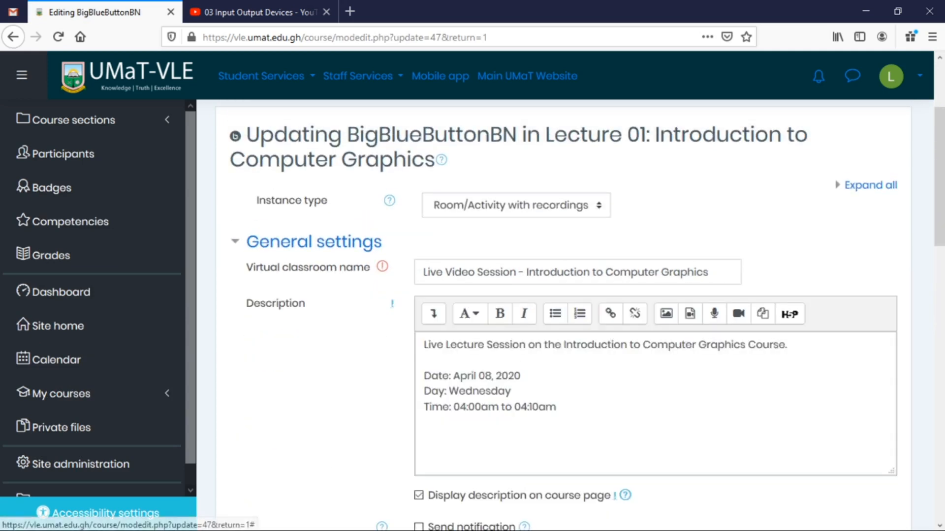
left_click_drag(557, 407, 423, 375)
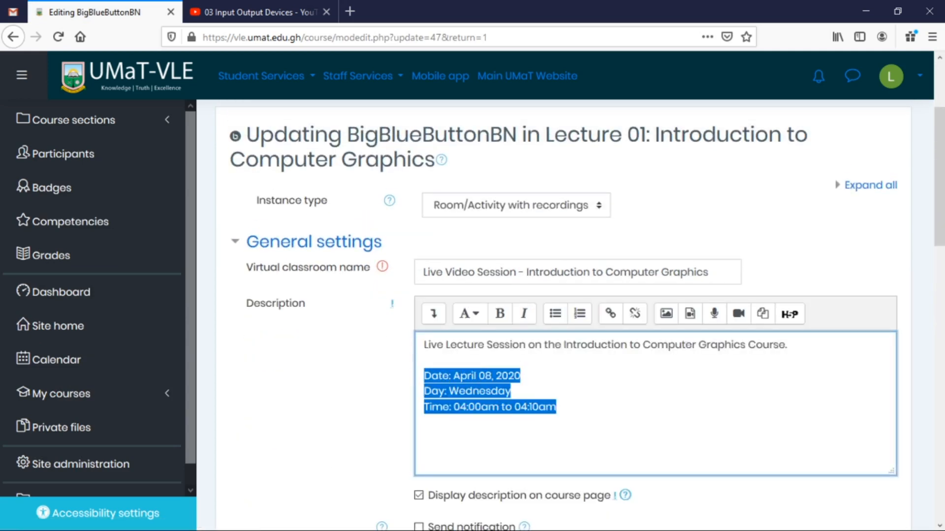
key("BackSpace")
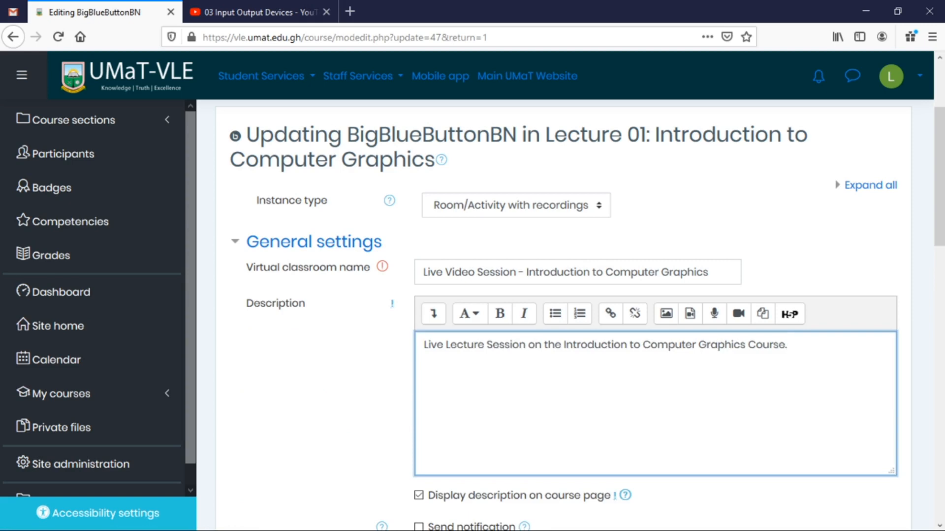
scroll(533, 400, "down", 10)
left_click(527, 271)
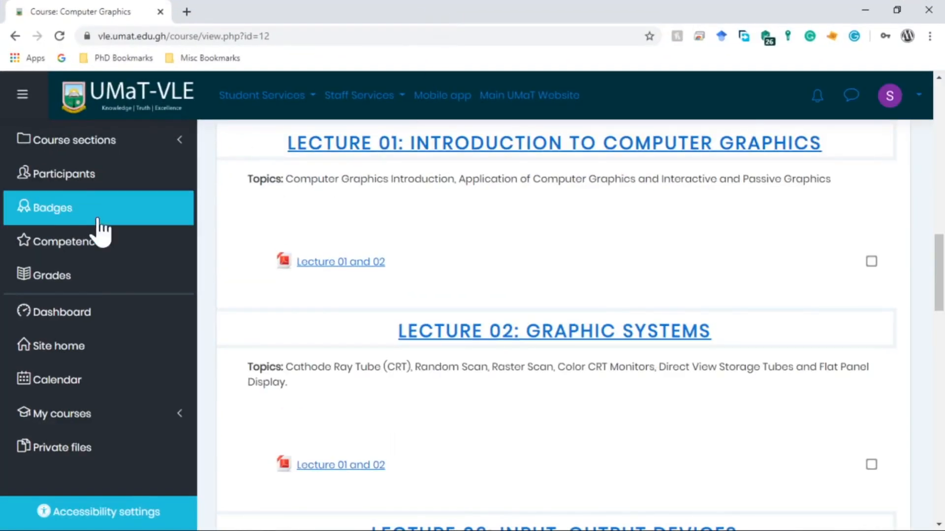
Reload the student's course page via the GENERAL INFORMATION link and scroll through it.
scroll(584, 240, "up", 3)
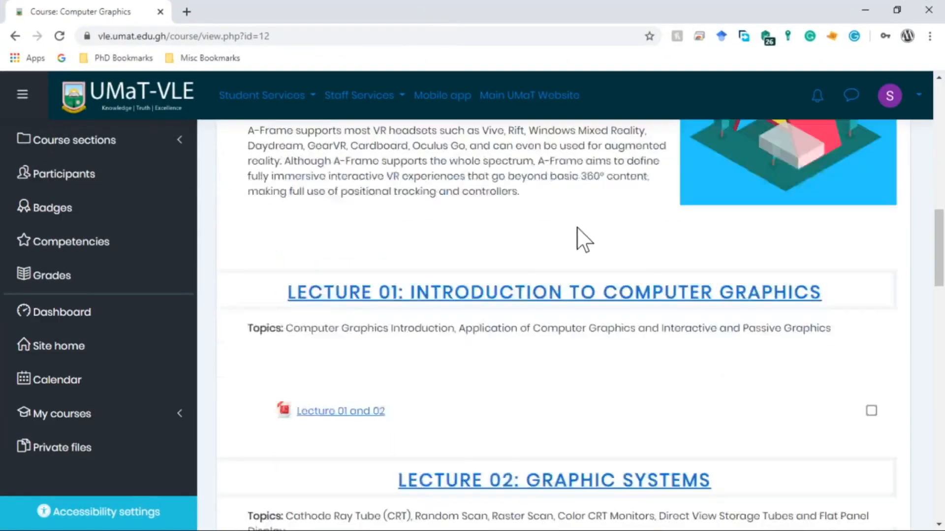
scroll(577, 227, "up", 10)
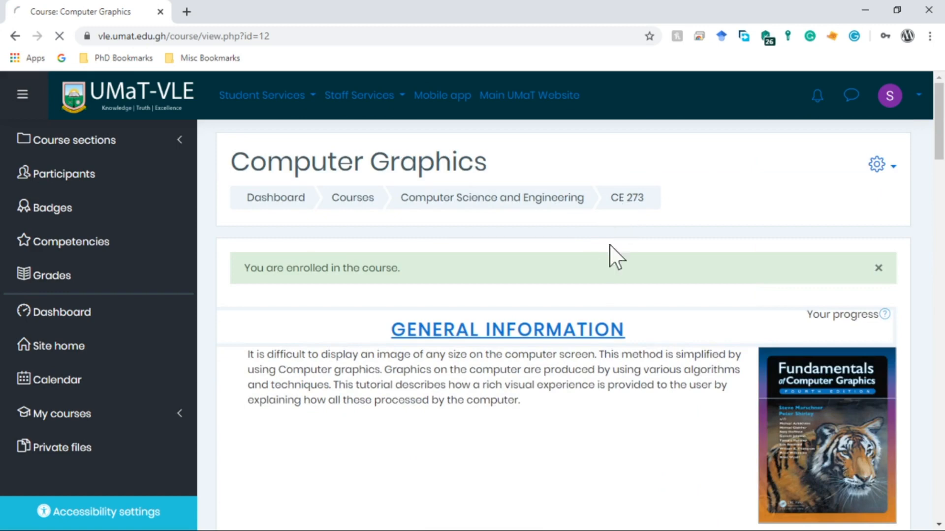
left_click(582, 336)
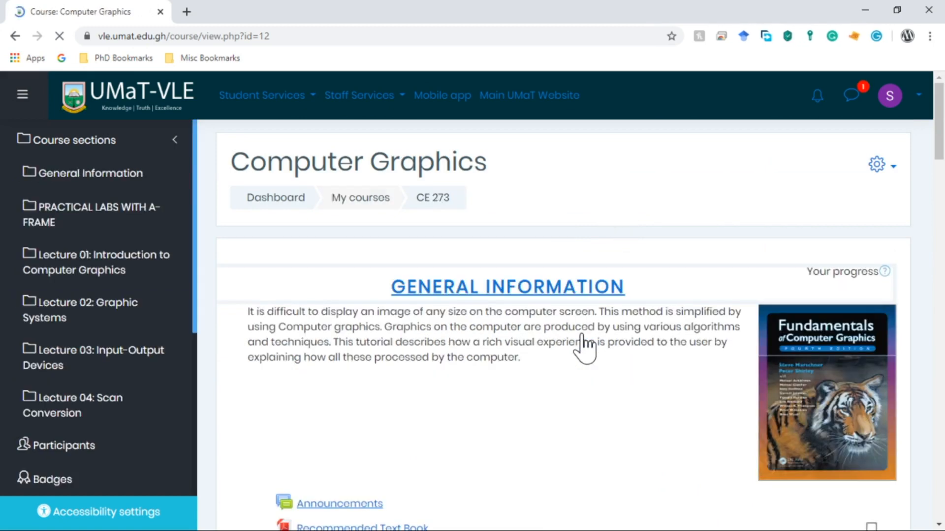
scroll(581, 337, "down", 5)
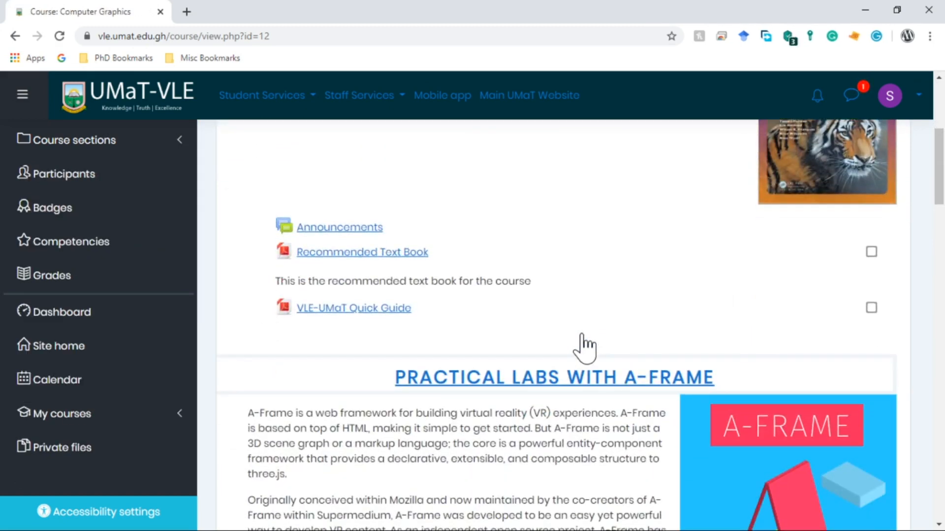
scroll(584, 347, "down", 1)
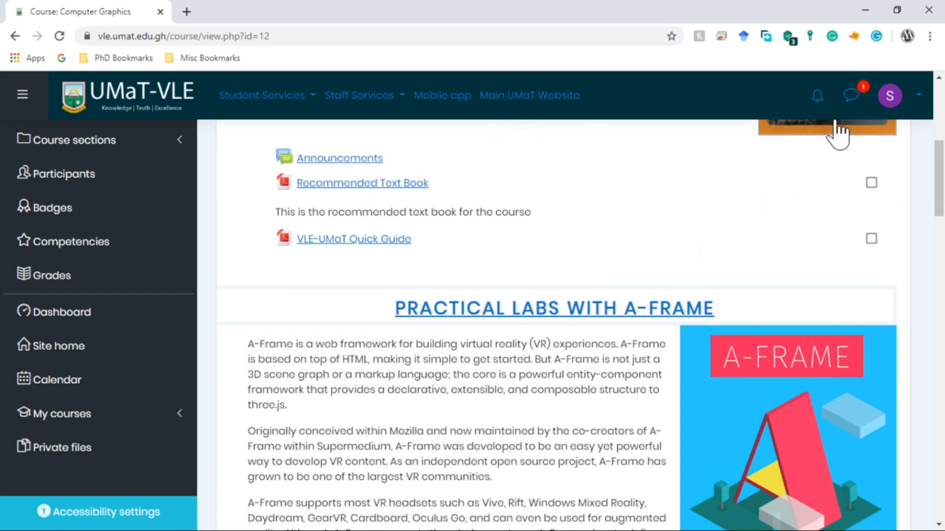
Read the lecturer's private message announcing the live session in the messaging drawer.
left_click(851, 95)
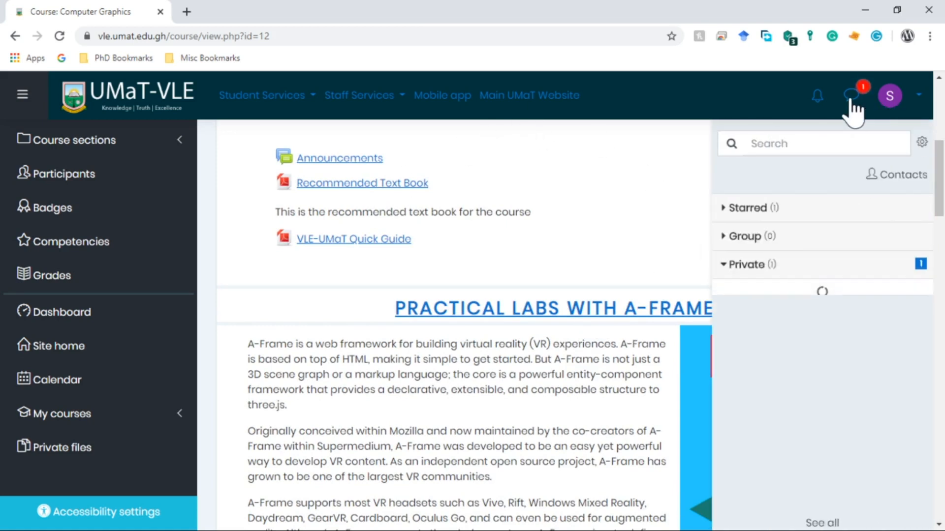
left_click(789, 272)
left_click(801, 272)
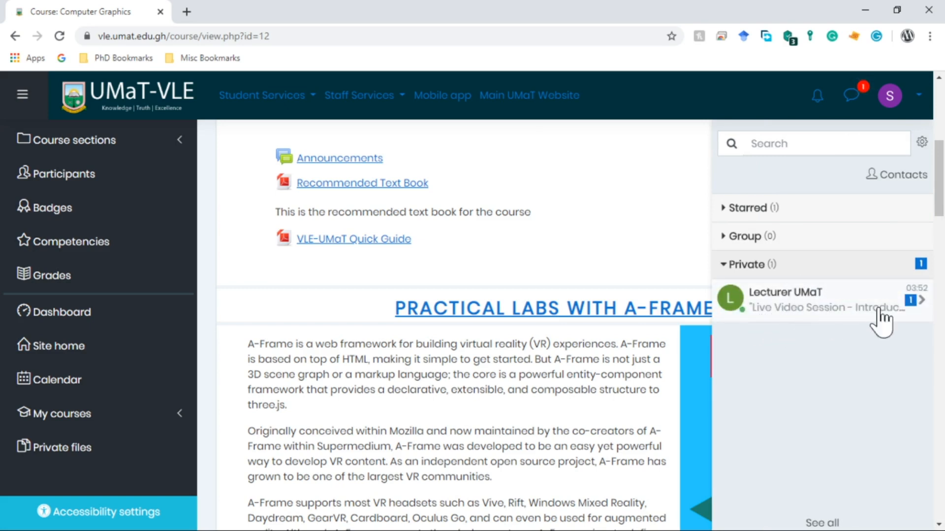
left_click(846, 302)
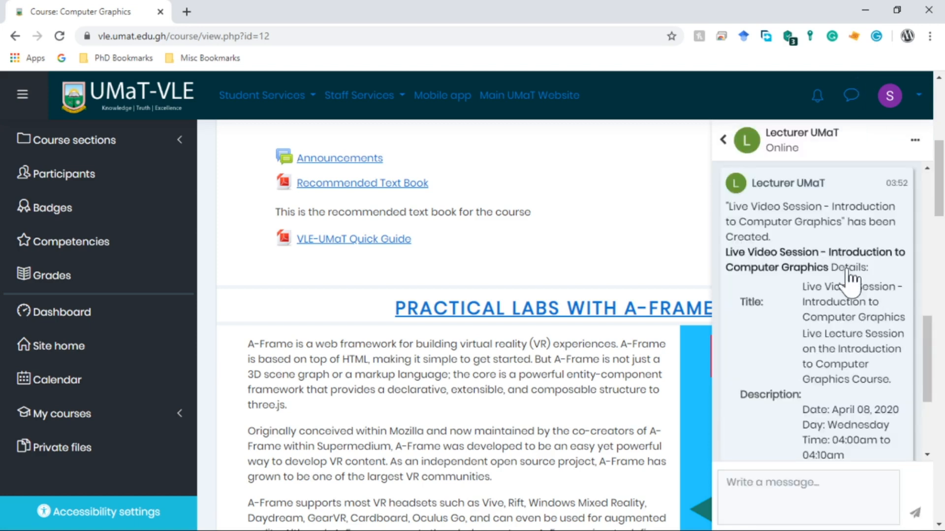
scroll(831, 408, "down", 2)
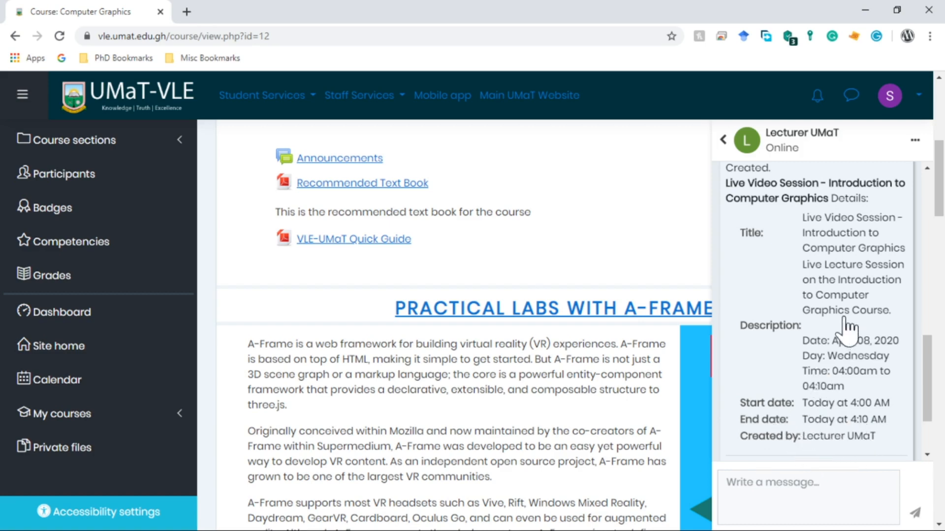
scroll(831, 320, "up", 5)
scroll(827, 307, "up", 3)
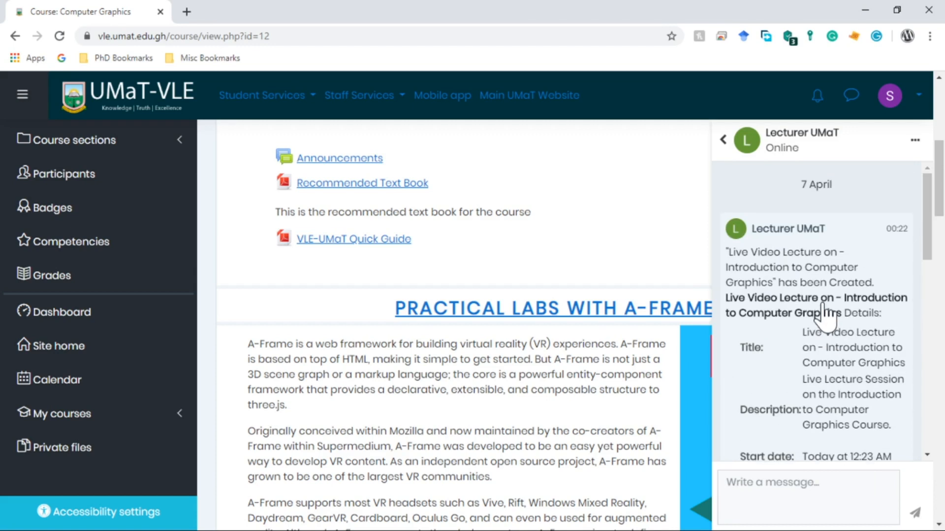
left_click(793, 137)
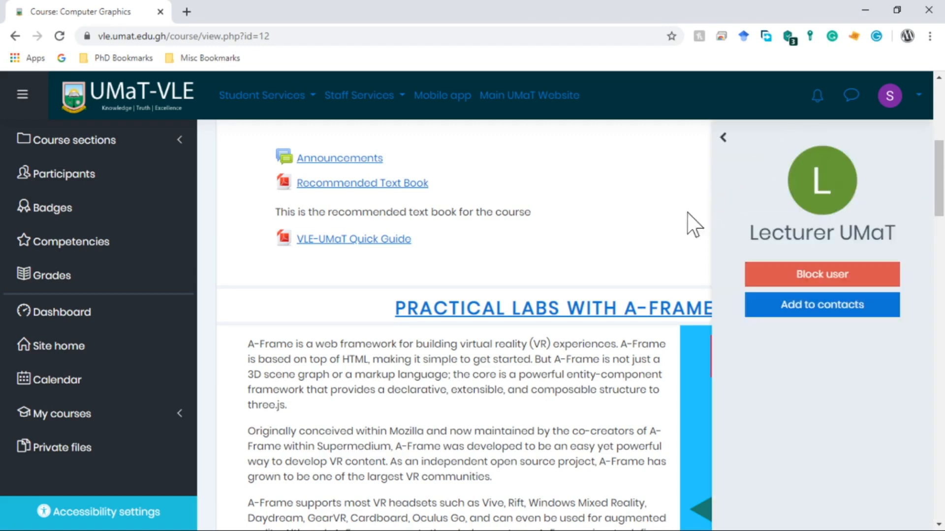
left_click(722, 140)
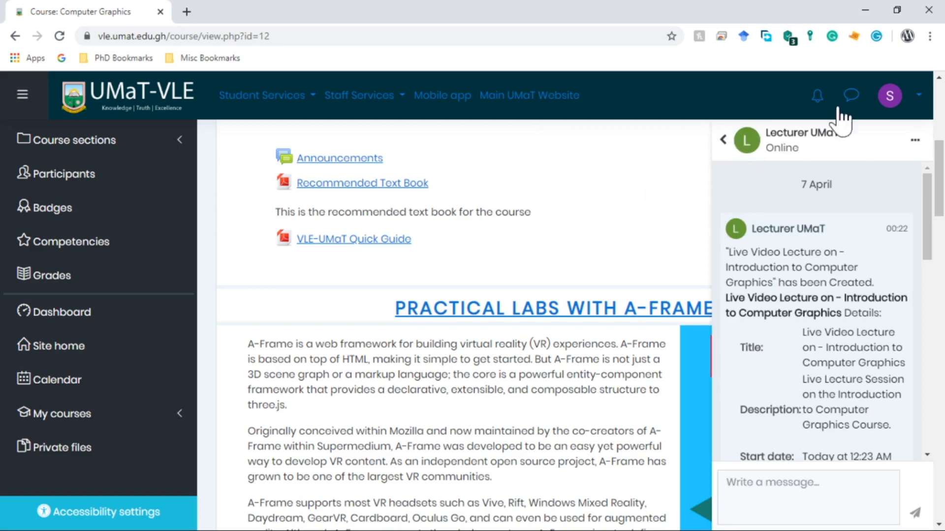
scroll(413, 187, "up", 1)
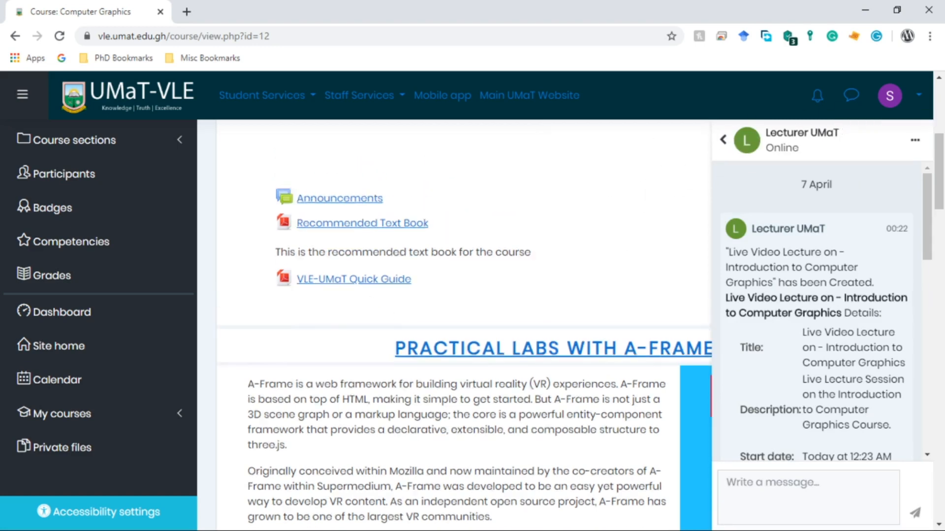
scroll(516, 321, "up", 2)
scroll(692, 204, "down", 2)
scroll(692, 296, "up", 2)
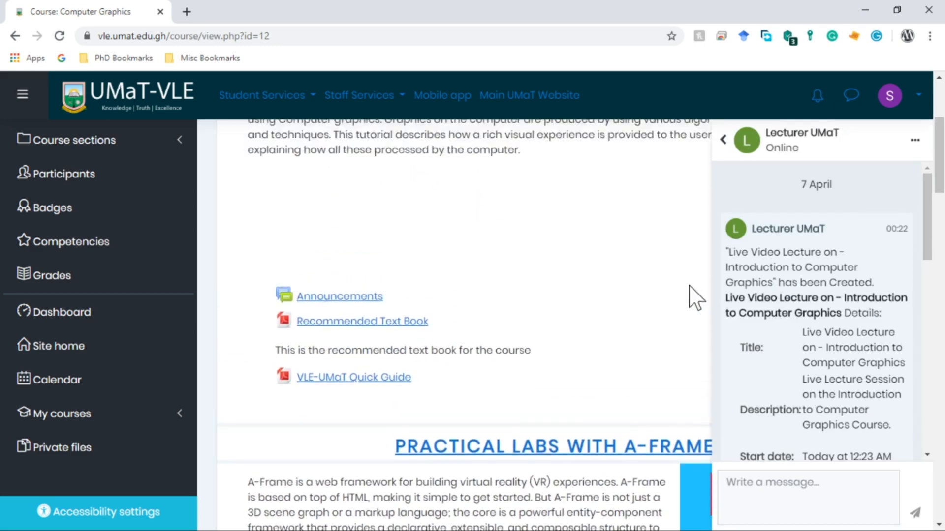
scroll(696, 297, "down", 10)
scroll(678, 316, "down", 13)
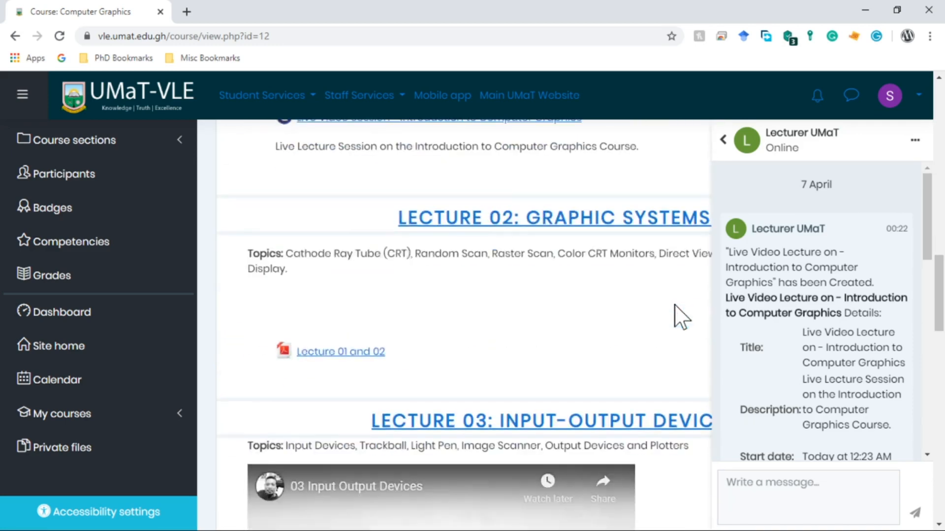
scroll(679, 316, "up", 7)
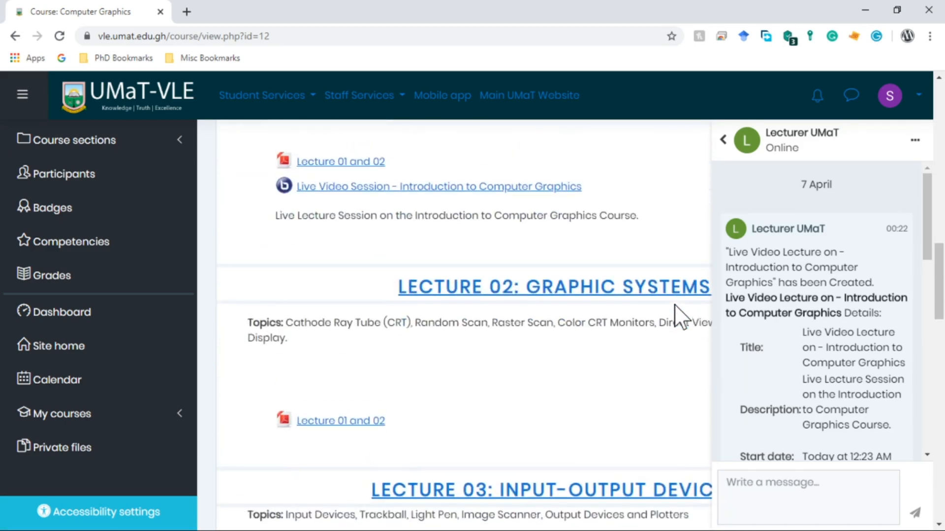
Close the messaging drawer and return to the Lecture 01 section.
left_click(851, 96)
scroll(742, 324, "up", 10)
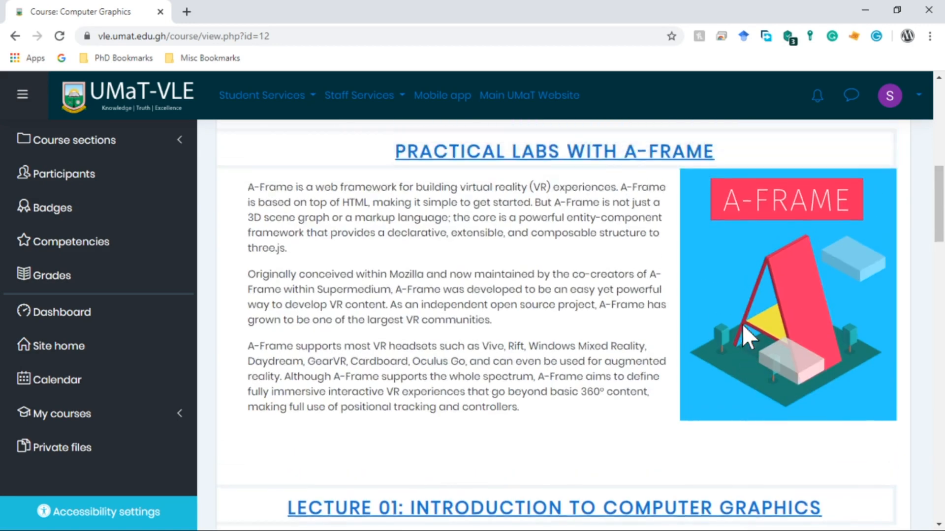
scroll(624, 332, "down", 10)
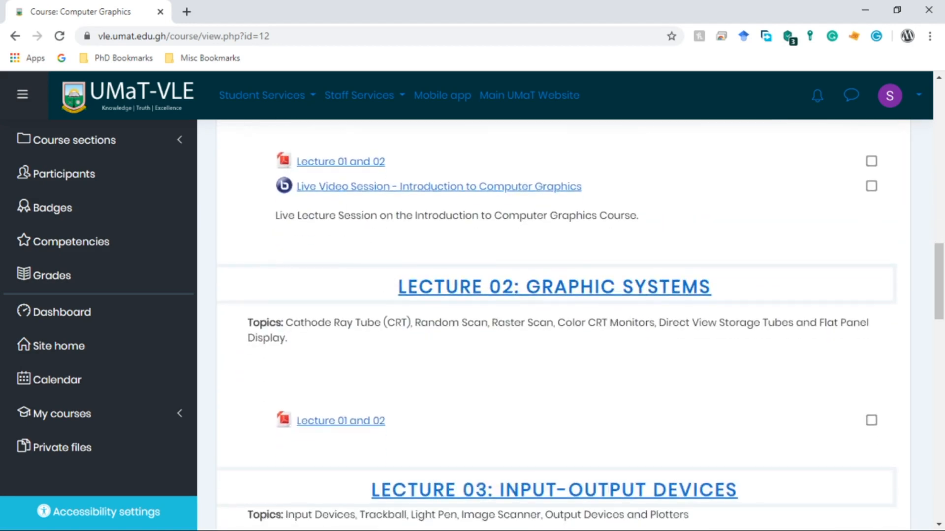
scroll(336, 239, "up", 1)
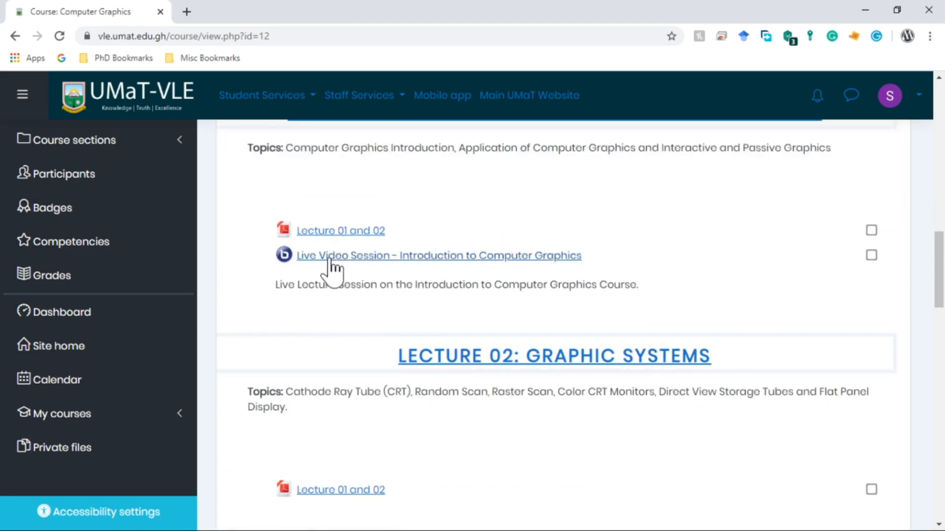
Open the Live Video Session as the student, then drag Chrome aside to reveal Firefox.
left_click(442, 257)
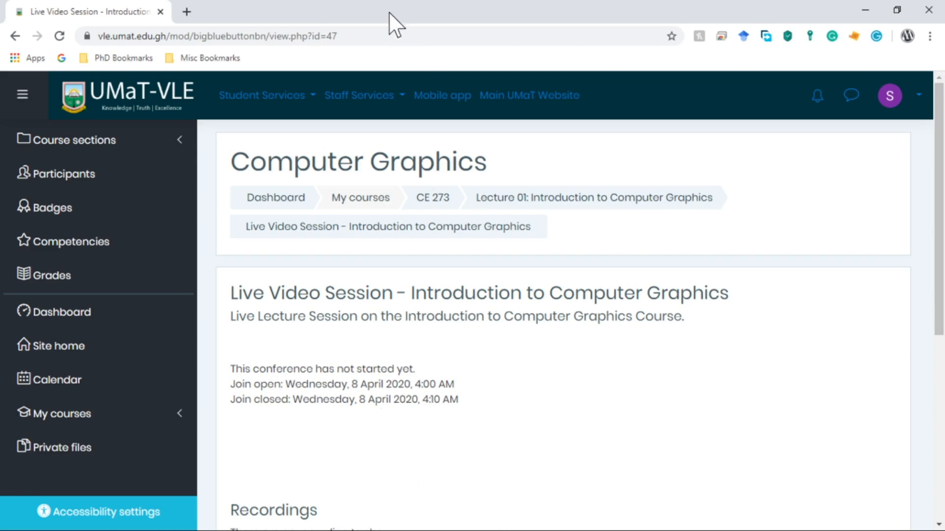
left_click_drag(389, 13, 163, 530)
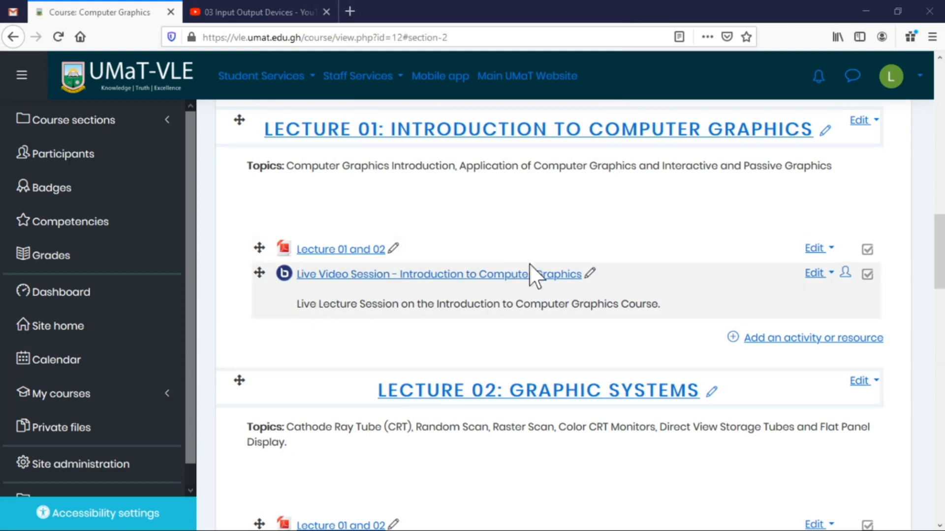
Hide Lecture 04: Scan Conversion from students, then drag the student's Chrome window back on screen.
scroll(747, 374, "down", 4)
scroll(740, 368, "down", 10)
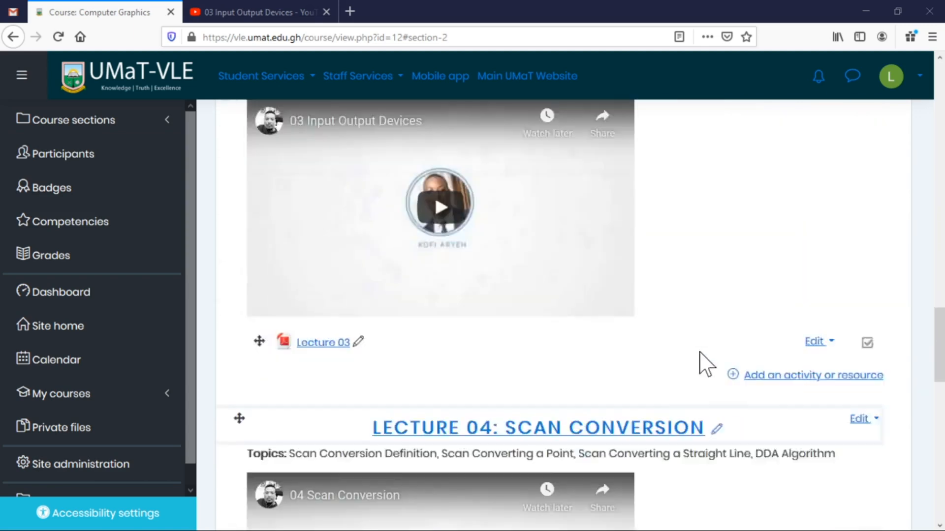
scroll(702, 363, "up", 2)
scroll(706, 364, "up", 1)
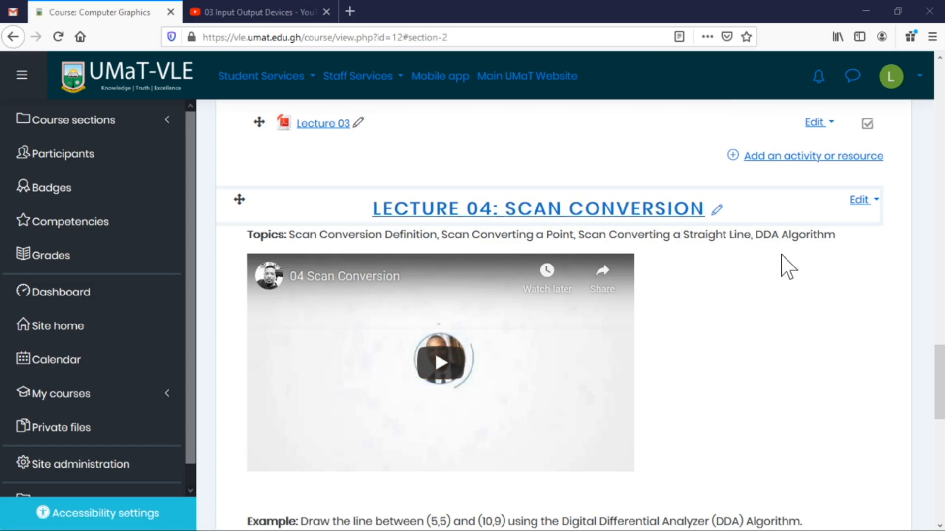
left_click(872, 199)
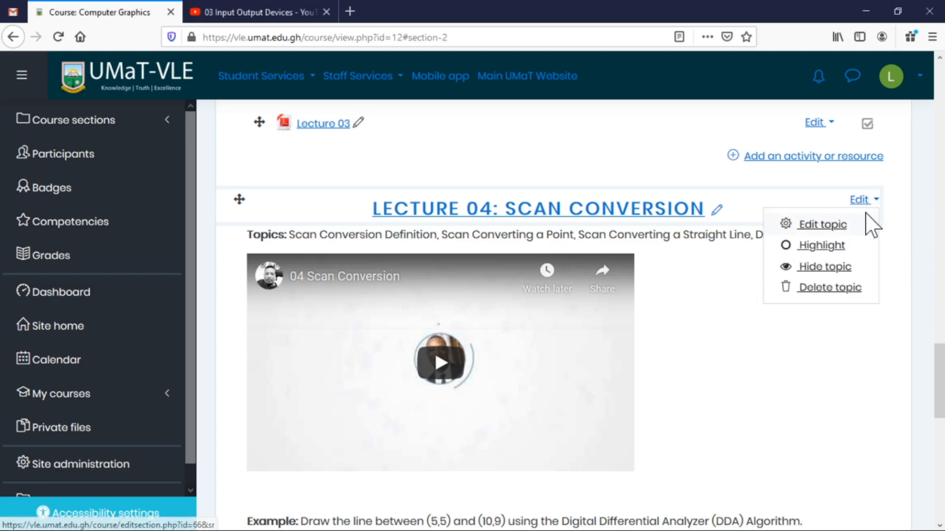
left_click(815, 269)
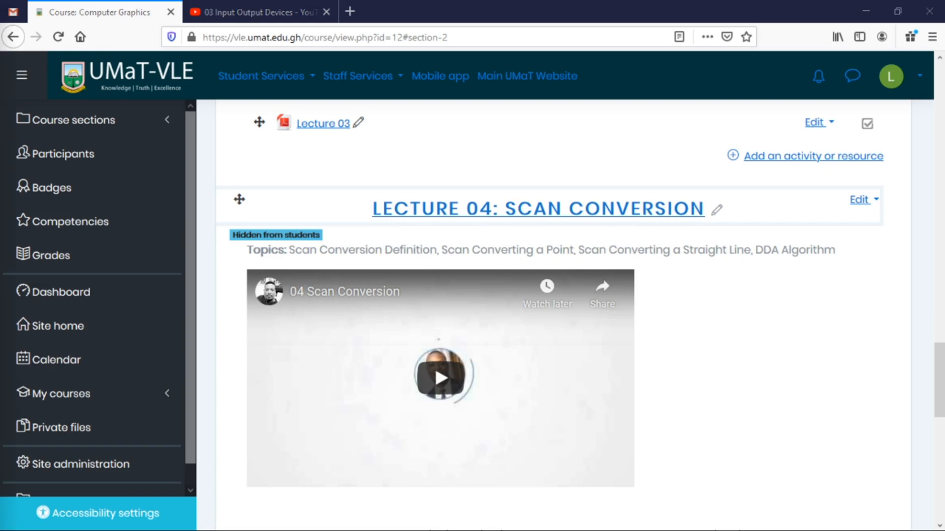
left_click_drag(432, 530, 535, 22)
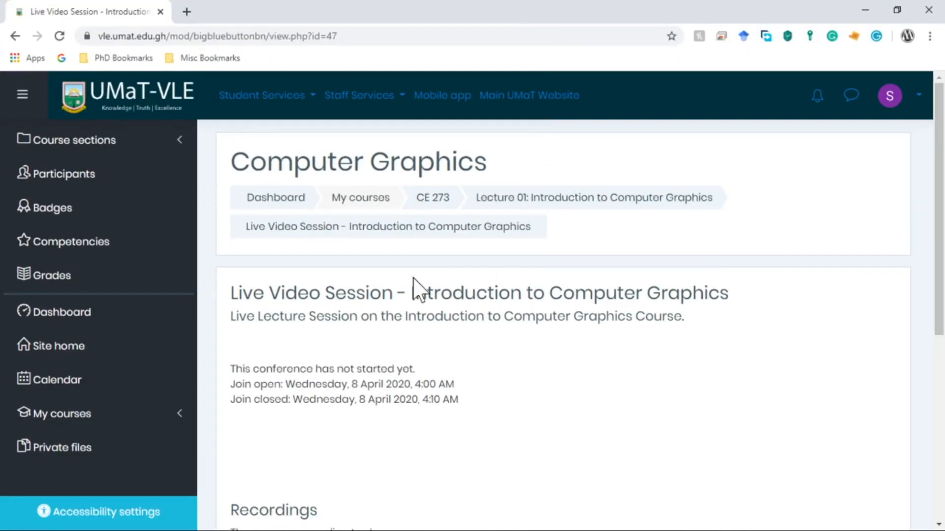
Open the CE 273 course page and confirm Lecture 04: Scan Conversion shows as not available.
left_click(438, 204)
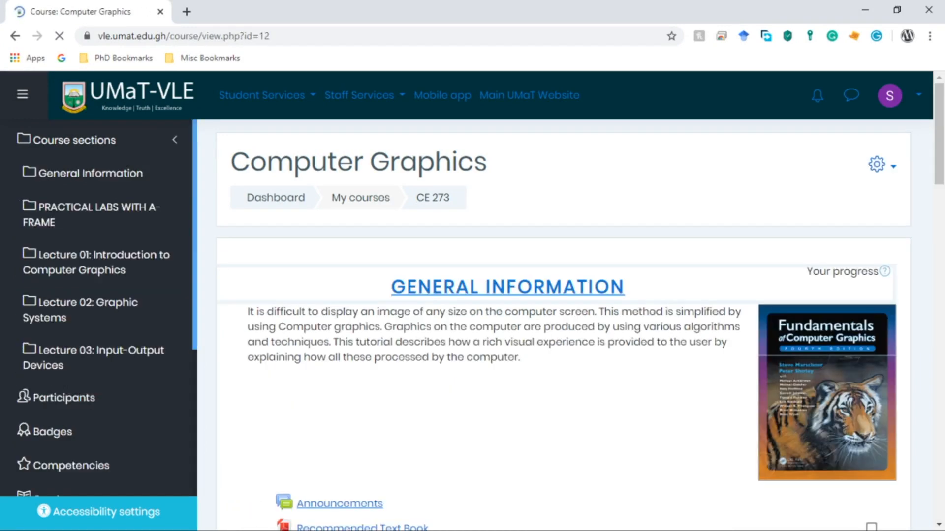
scroll(636, 337, "down", 5)
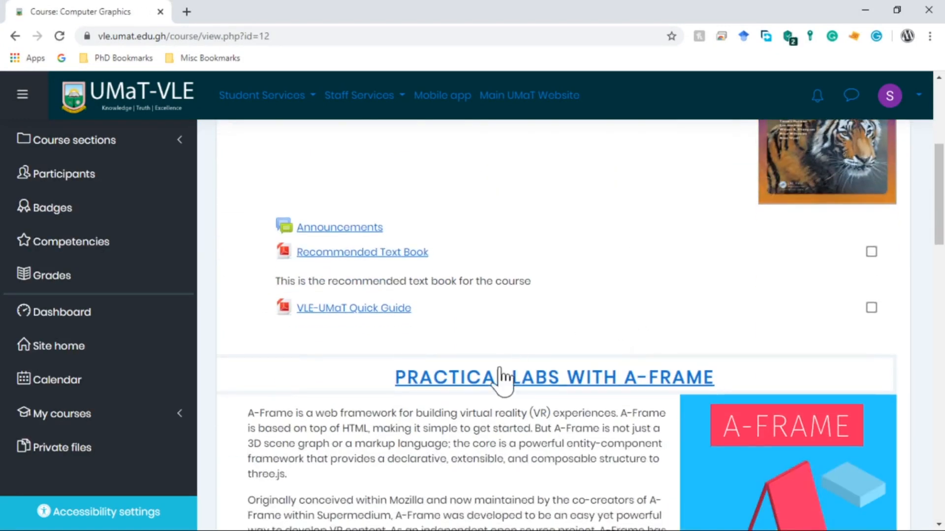
scroll(502, 381, "down", 7)
scroll(528, 417, "down", 7)
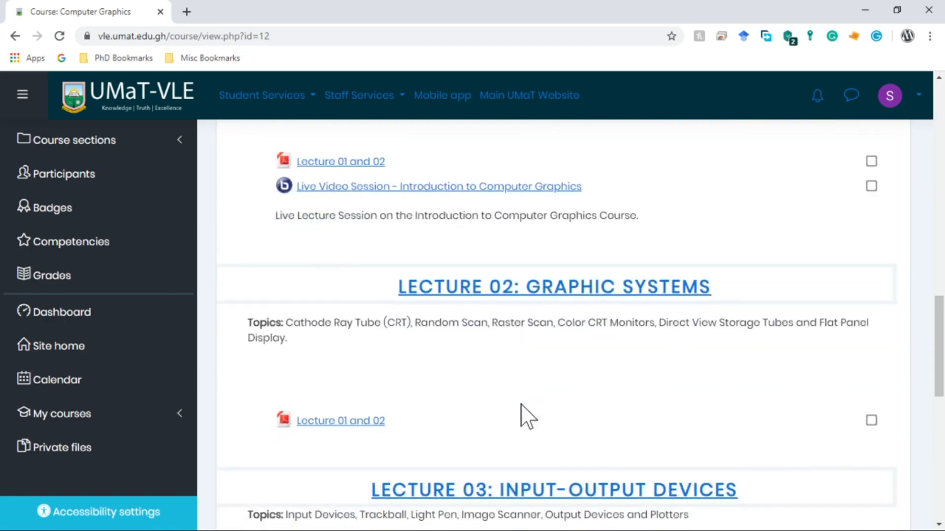
scroll(519, 320, "down", 7)
scroll(492, 291, "down", 5)
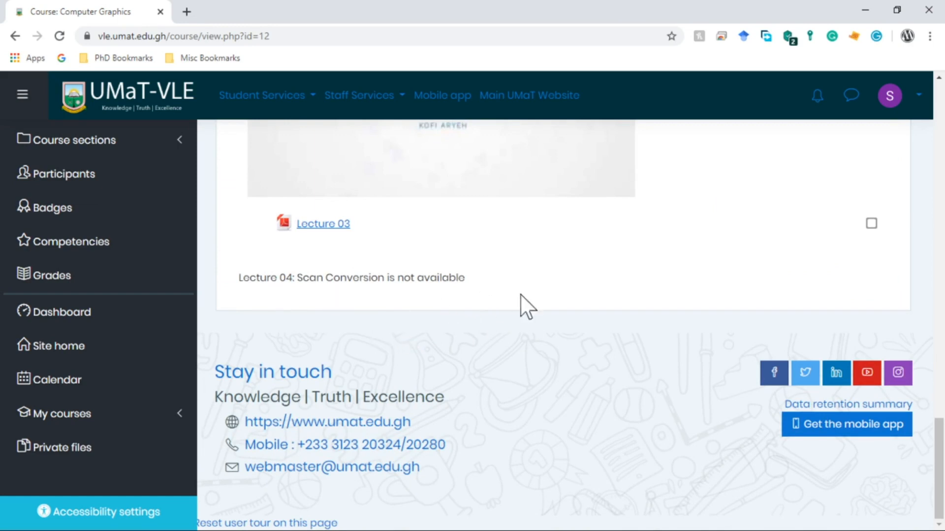
scroll(506, 337, "up", 10)
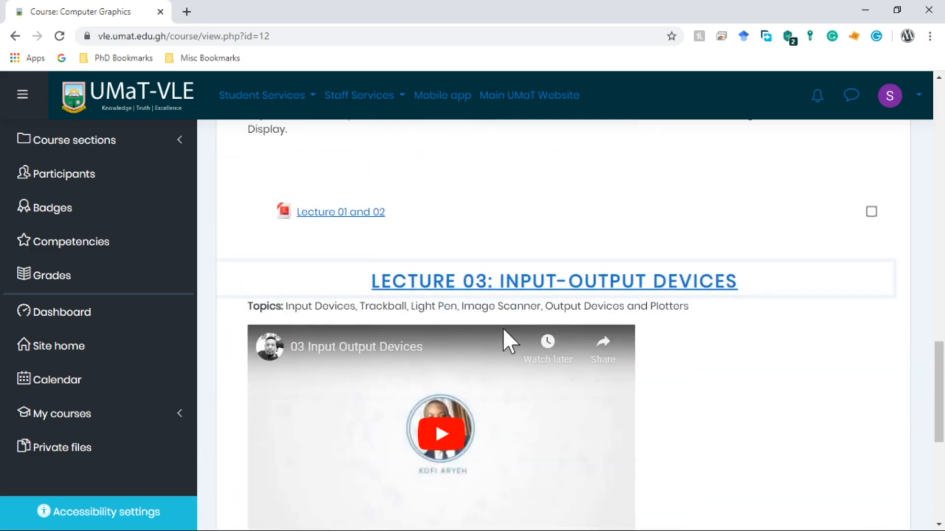
scroll(506, 343, "up", 10)
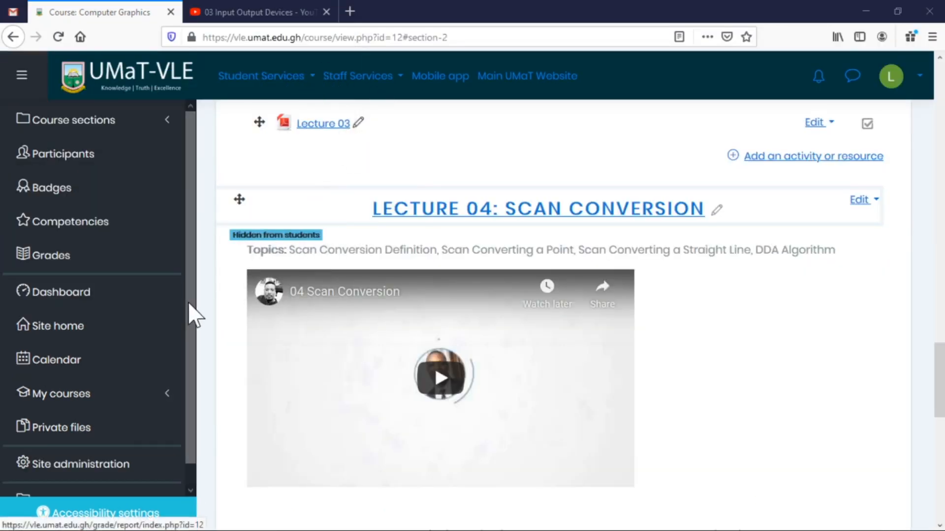
Open the Live Video Session - Introduction to Computer Graphics room in Lecture 01.
scroll(634, 396, "up", 10)
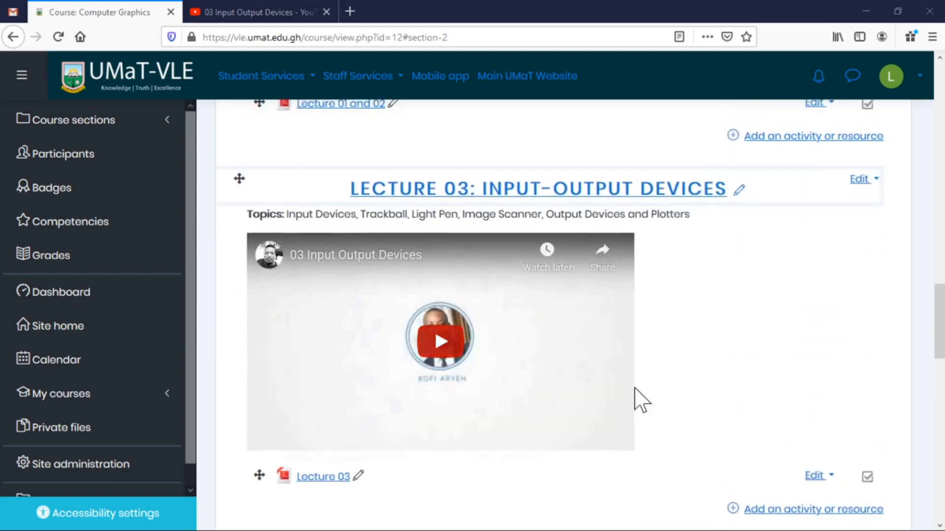
scroll(635, 394, "up", 8)
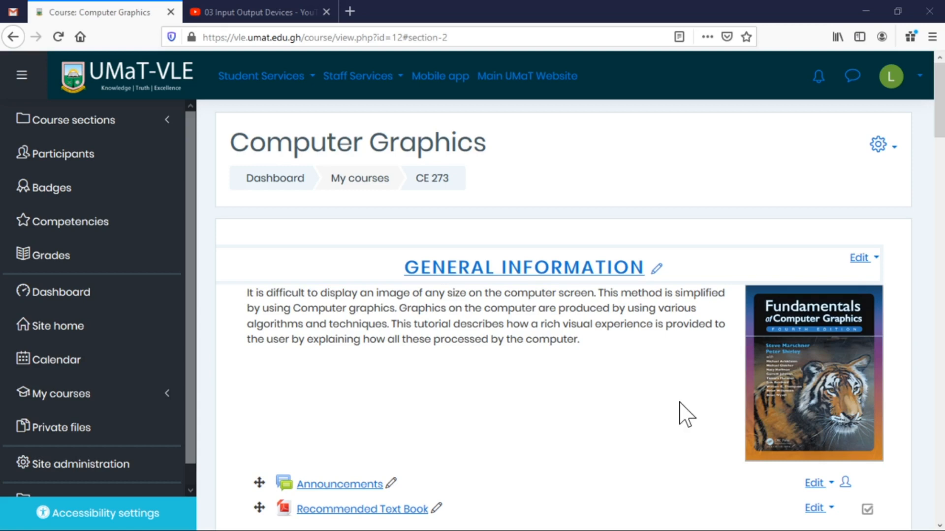
scroll(574, 384, "down", 6)
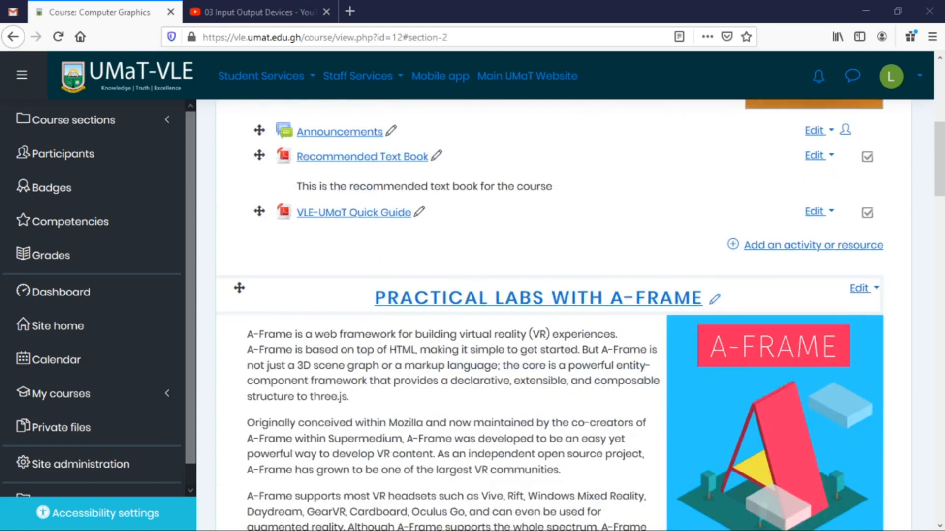
scroll(522, 401, "down", 6)
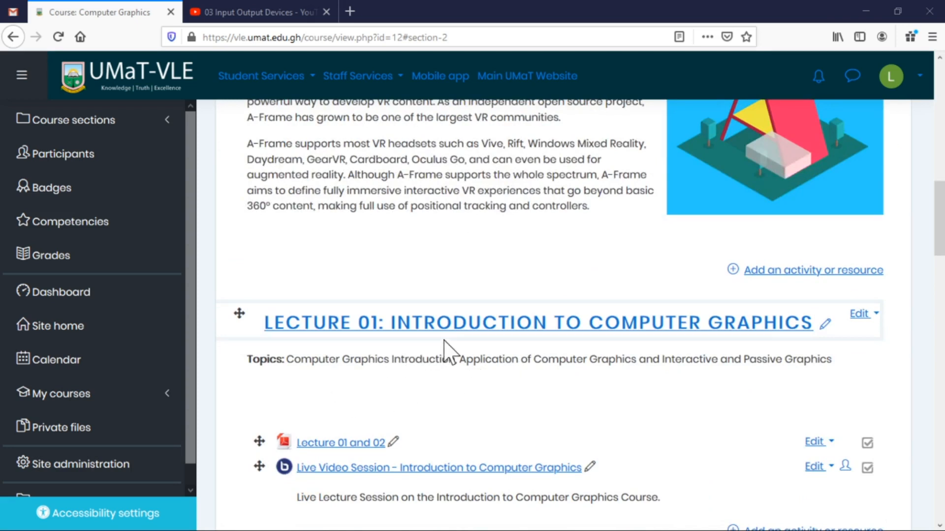
scroll(703, 354, "down", 4)
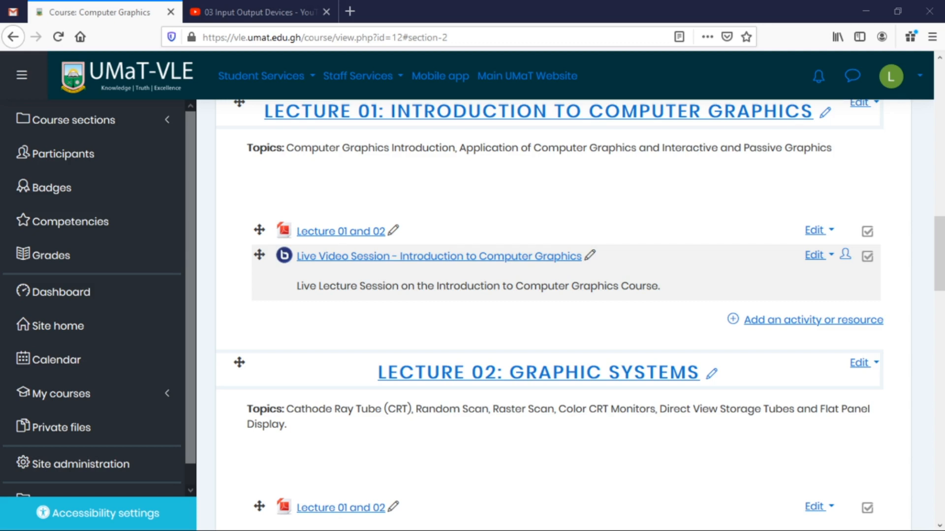
left_click(379, 259)
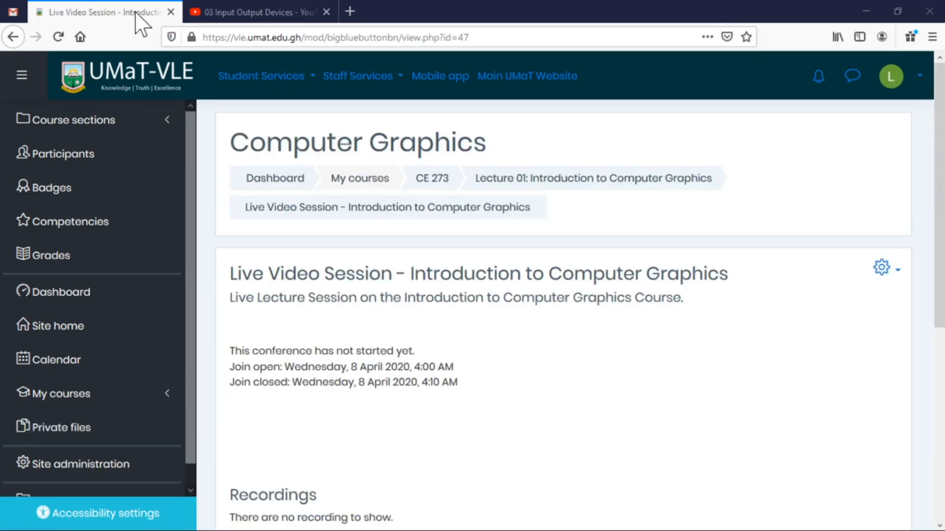
Reload the session page until it reports 'This conference room is ready'.
left_click(58, 38)
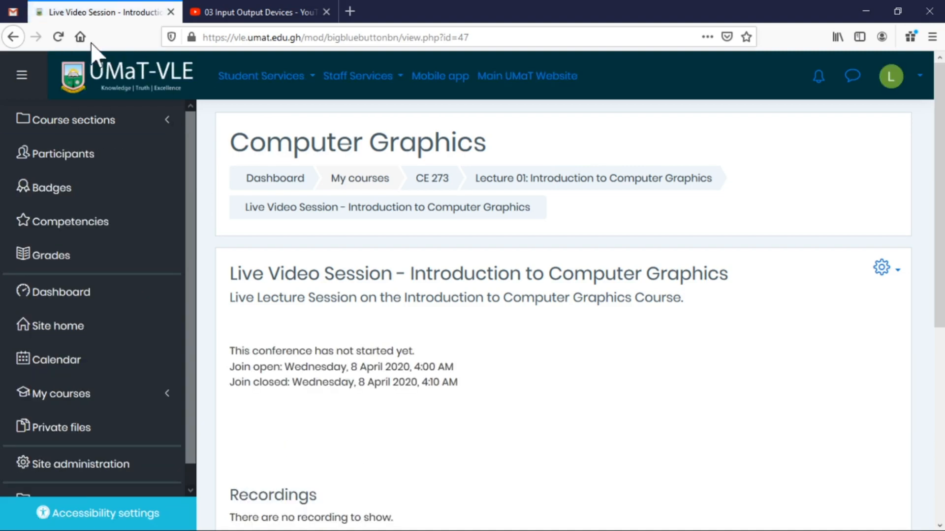
left_click(58, 36)
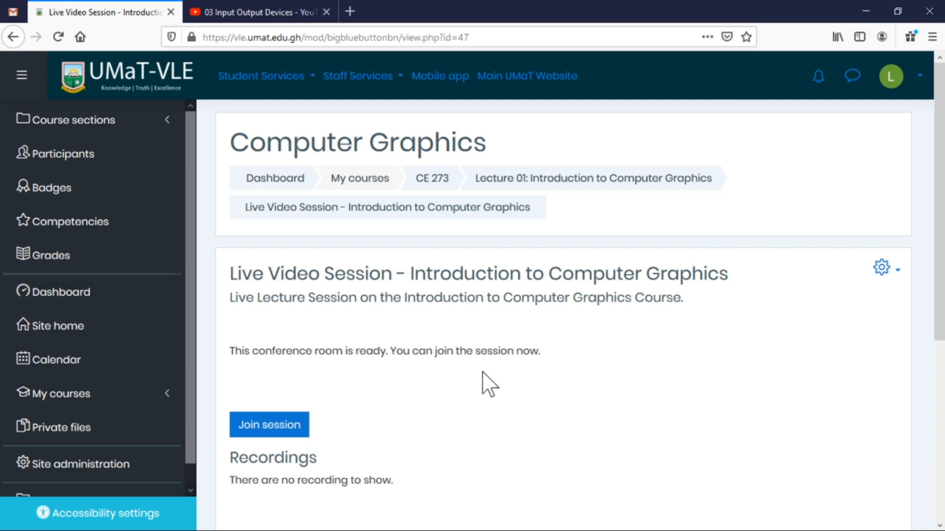
Join the session with microphone audio, allowing browser microphone access, and reach the echo test.
left_click(271, 427)
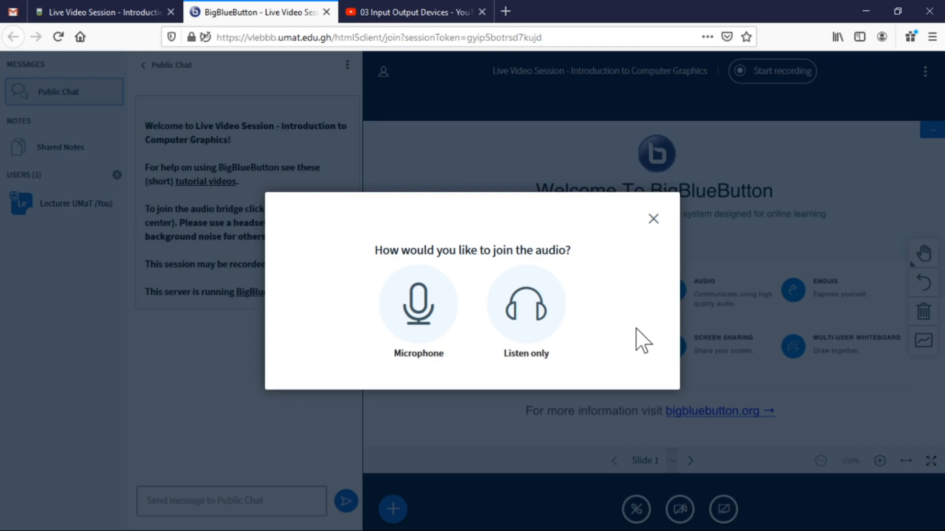
left_click(419, 306)
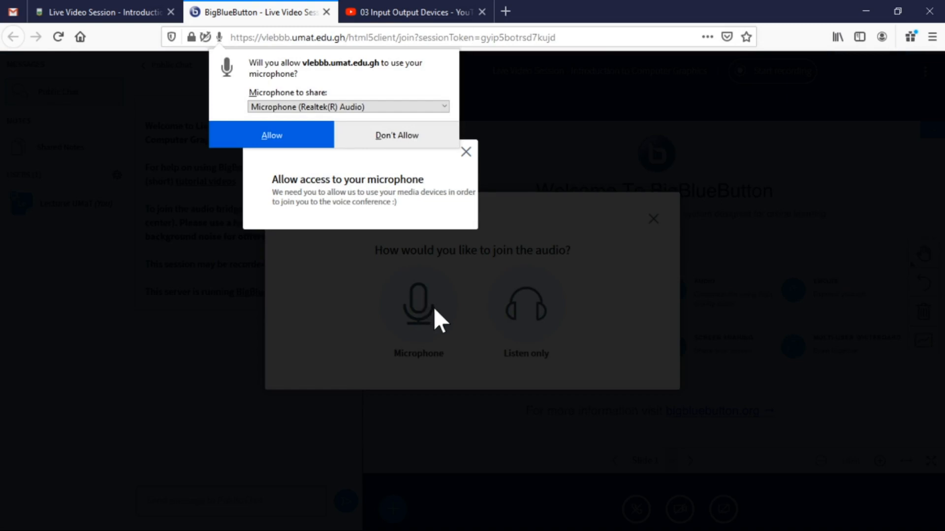
left_click(297, 136)
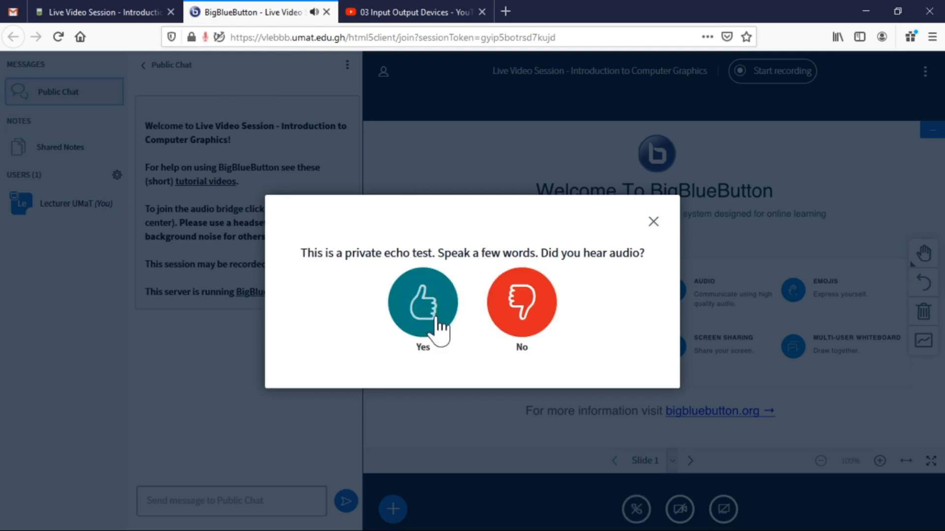
left_click(435, 324)
Confirm the echo test with Yes, then start and confirm recording of the session.
left_click(421, 313)
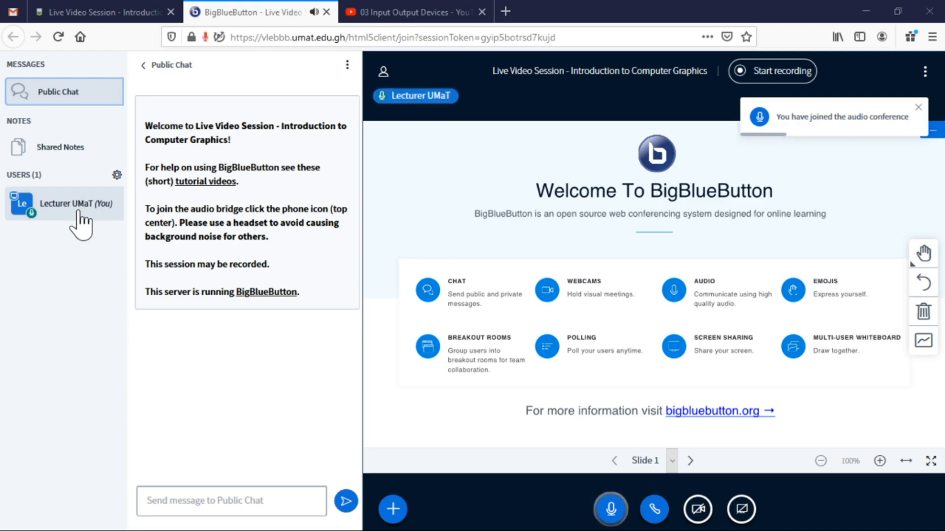
left_click(764, 72)
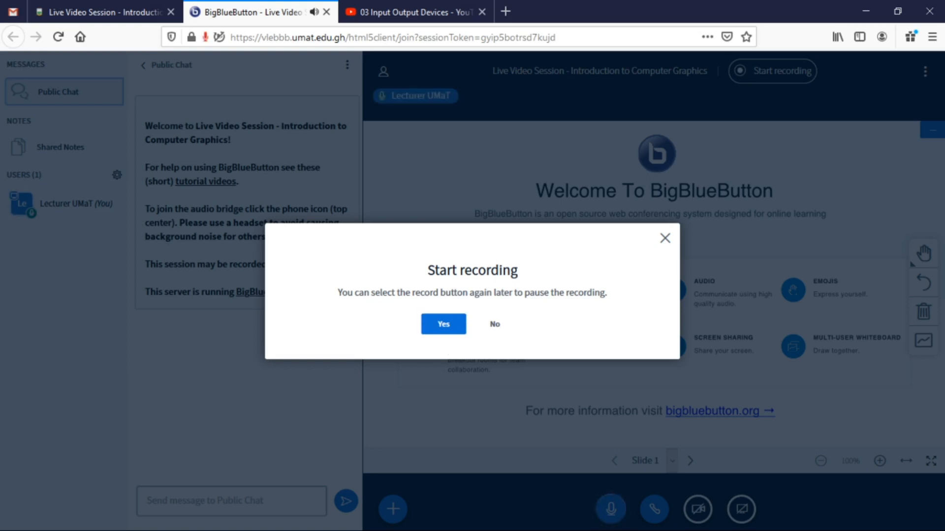
left_click(445, 324)
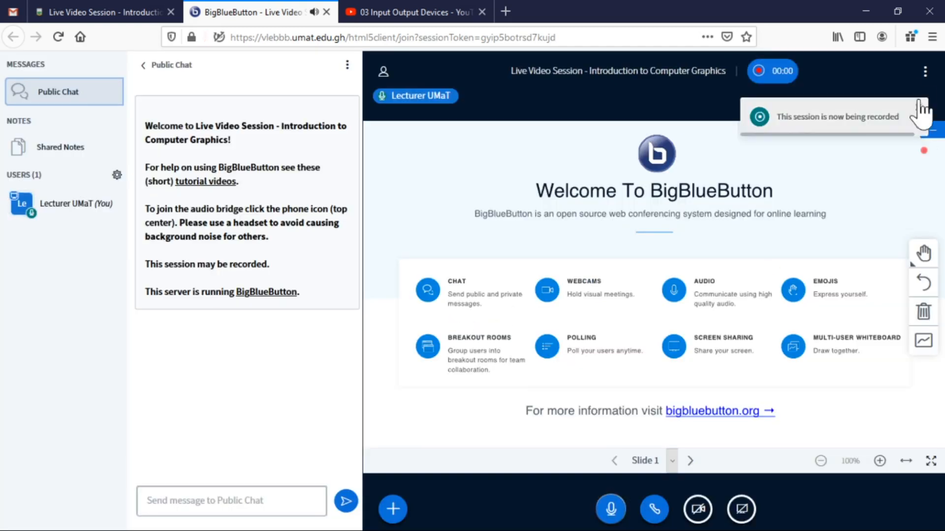
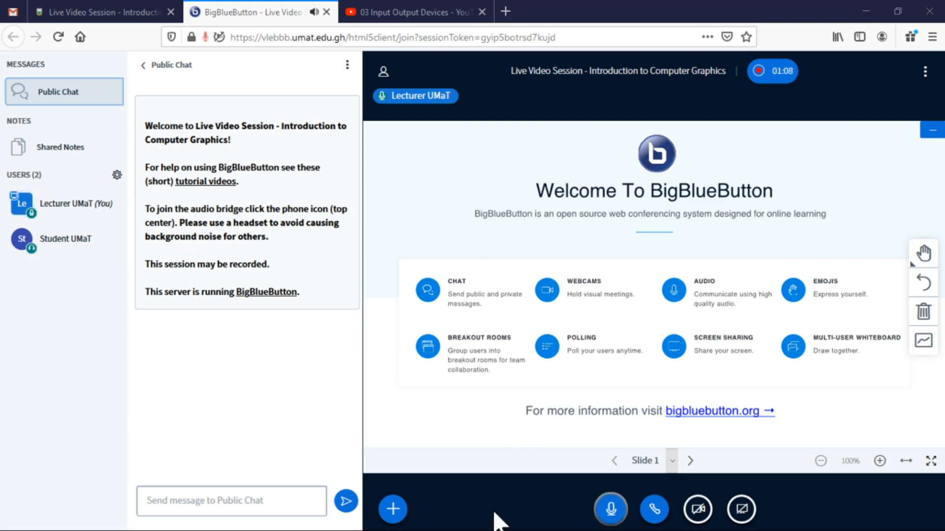
Open the + Actions menu at the bottom left of the presentation area.
left_click(392, 510)
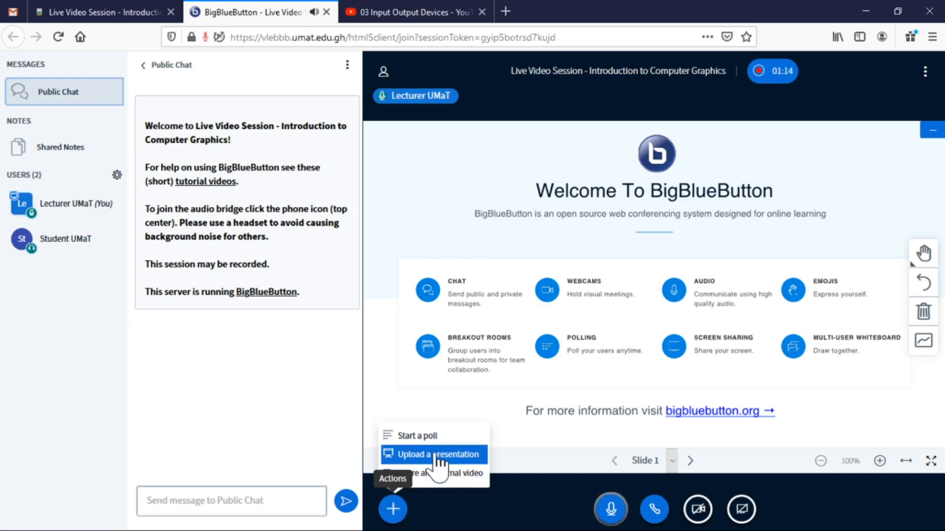
left_click(393, 508)
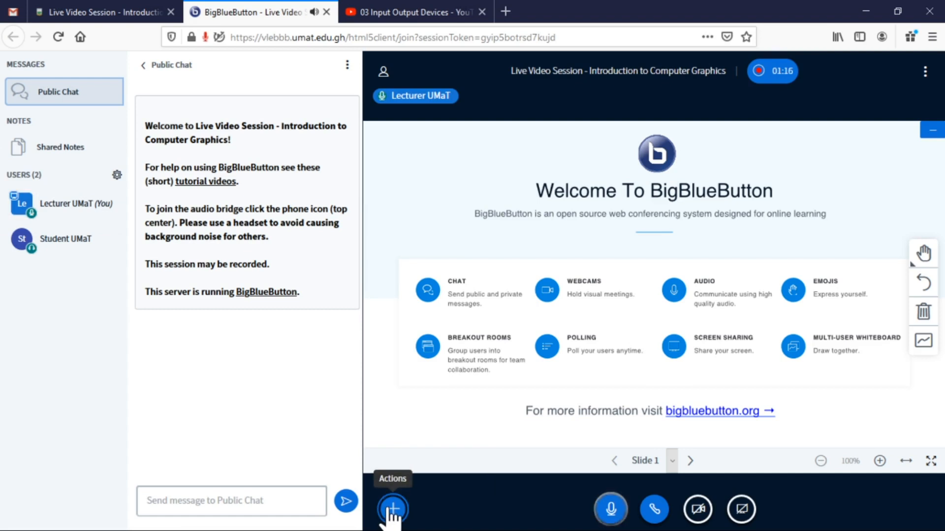
left_click(392, 508)
Upload and present Lecture 01 and 02.pdf, then advance to slide 2, 'What Is Computer Graphics?'.
left_click(427, 455)
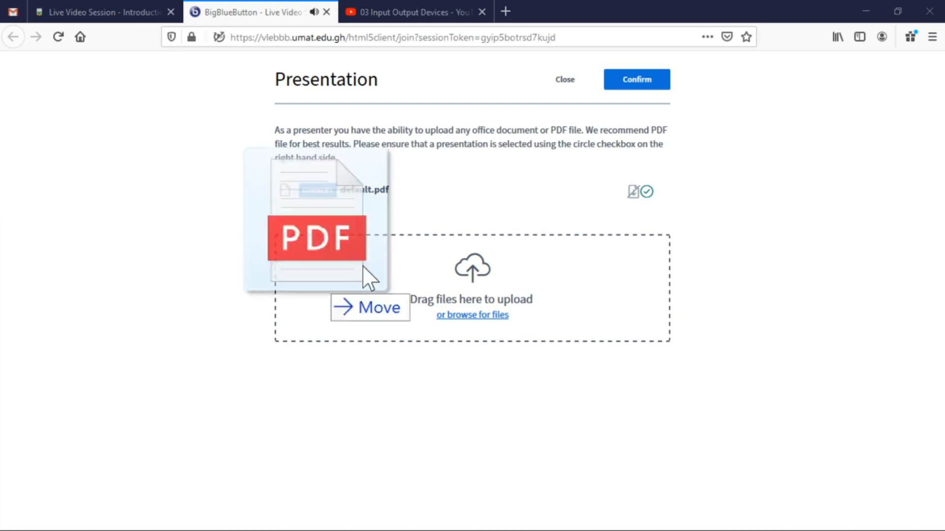
left_click_drag(362, 267, 507, 298)
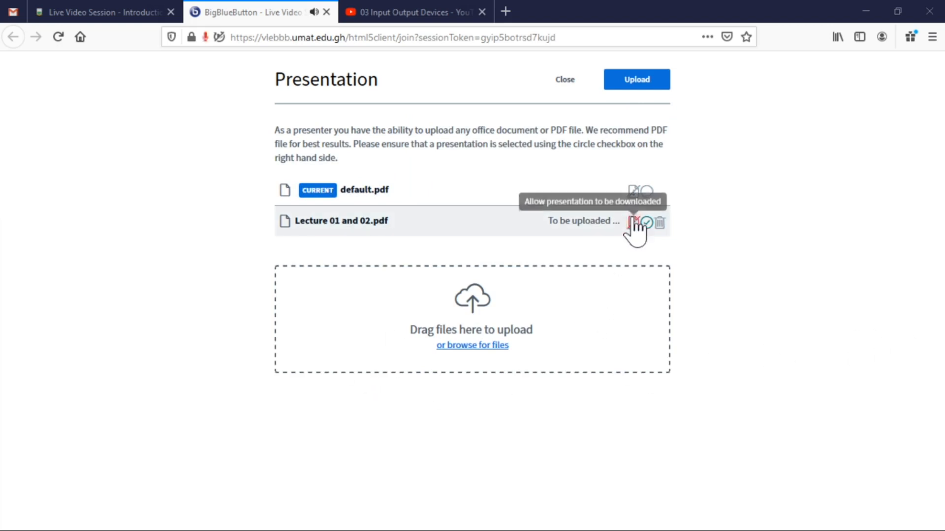
left_click(647, 88)
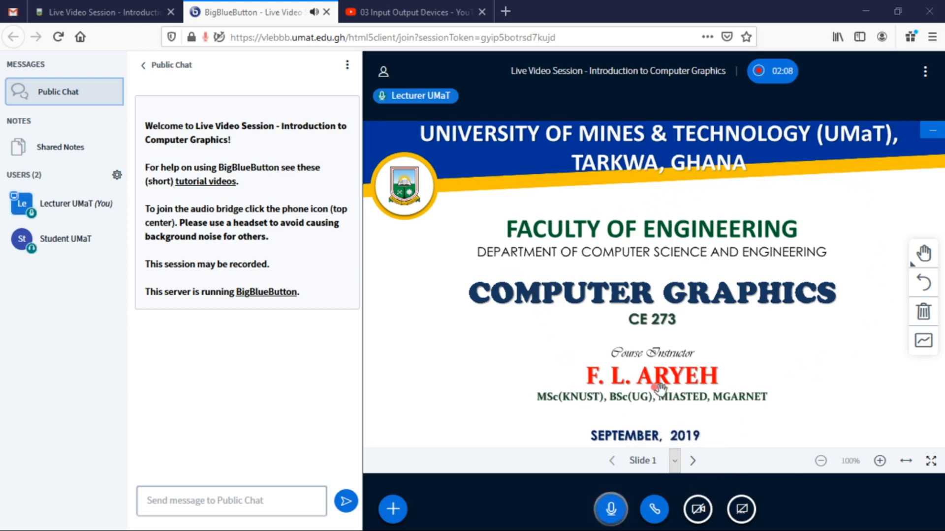
left_click(693, 467)
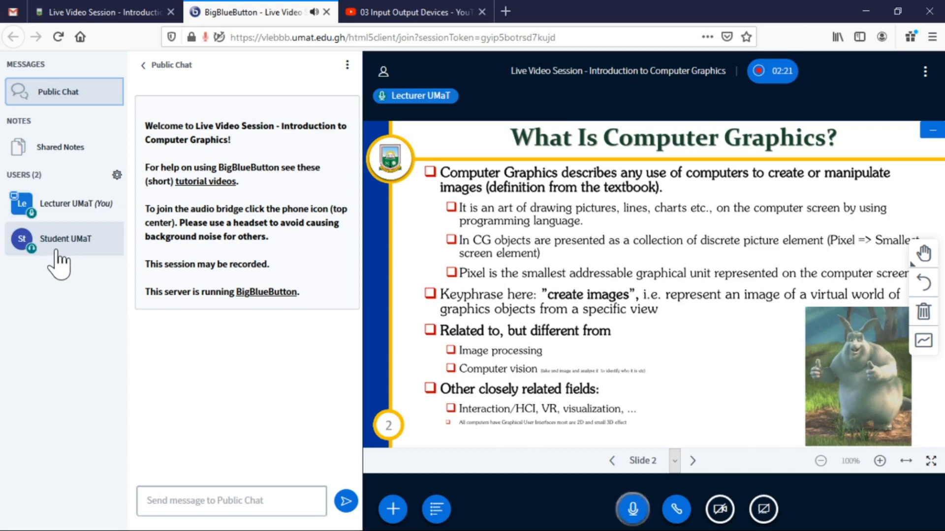
Send 'hello' to everyone in the Public Chat.
left_click(146, 501)
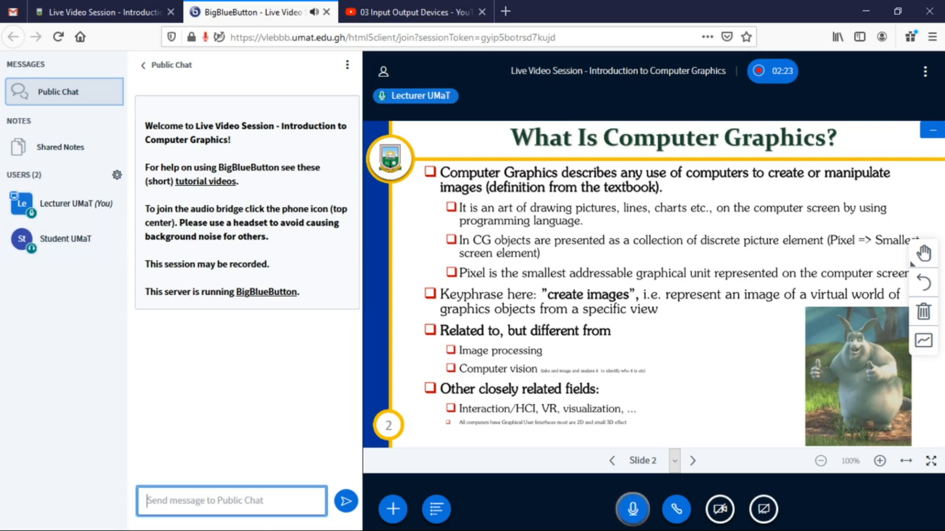
type("ho")
key("BackSpace")
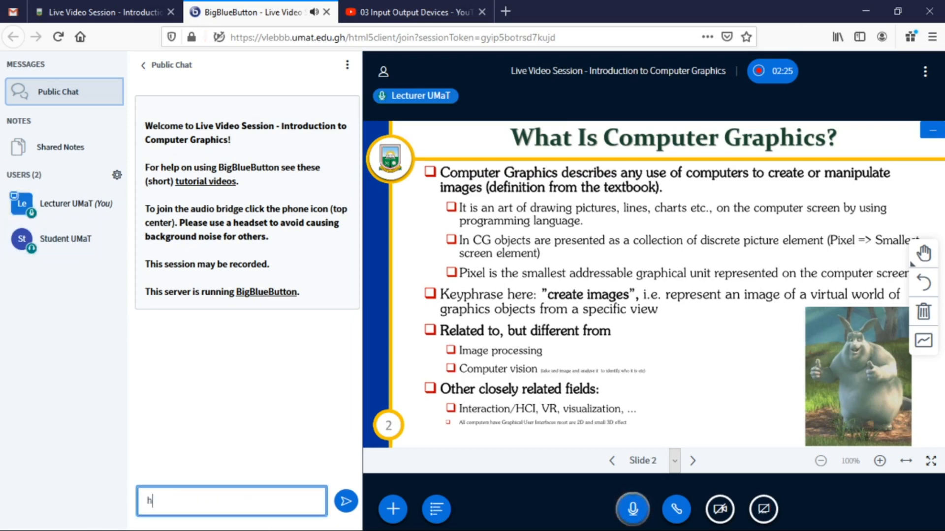
type("ello")
key("Return")
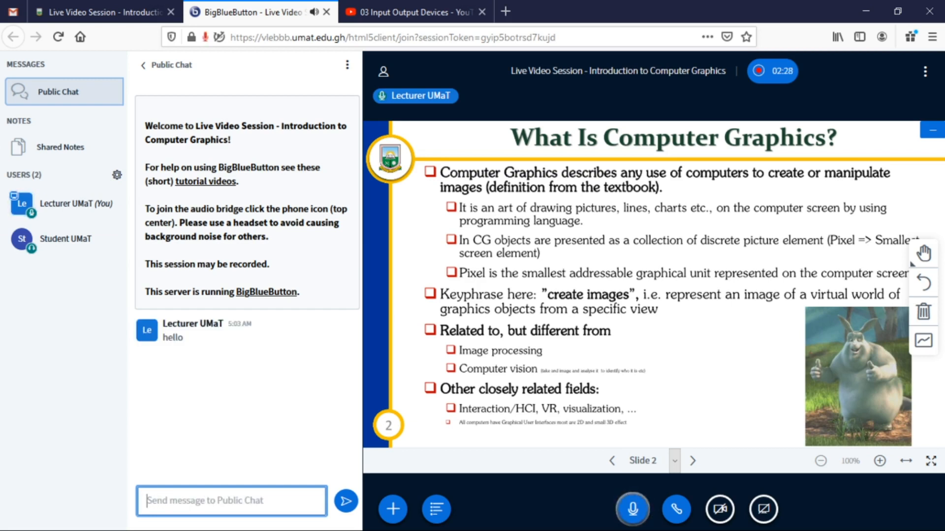
Start a private chat with the student participant and send 'hi'.
left_click(88, 255)
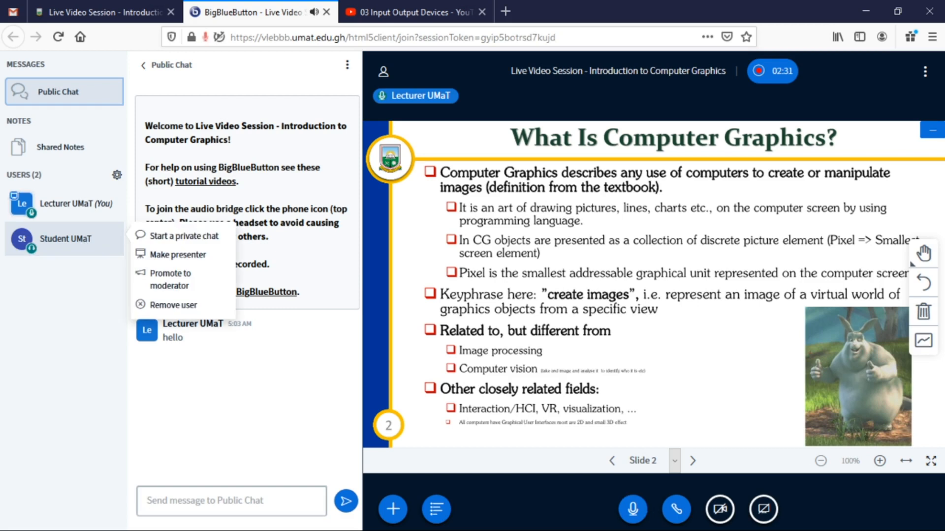
left_click(200, 237)
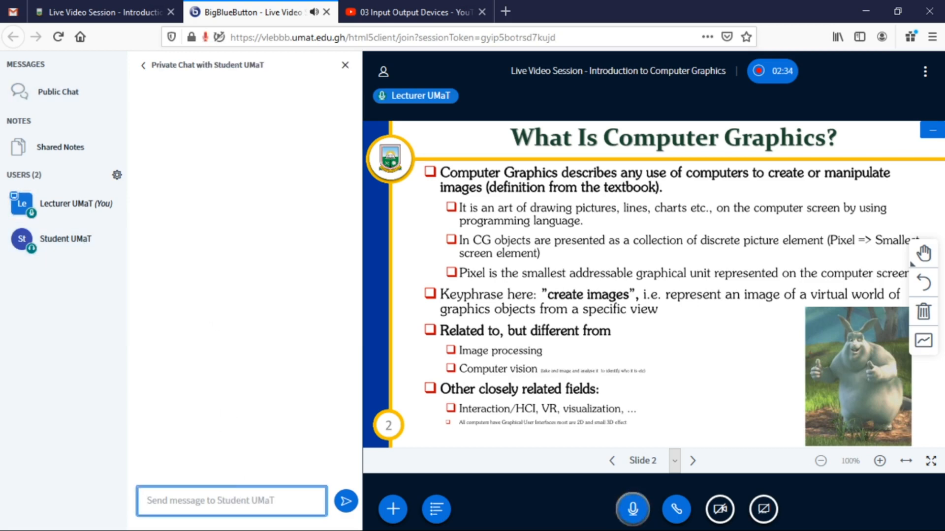
type("hi")
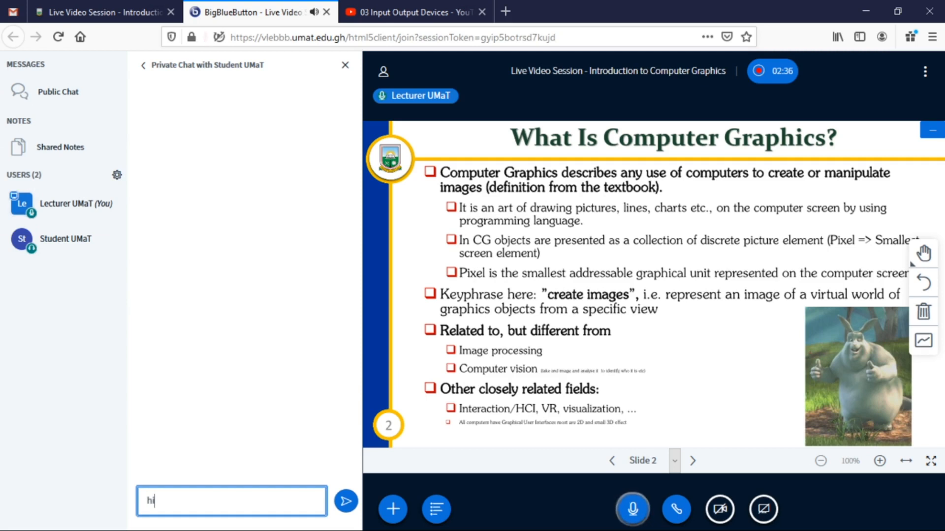
key("Return")
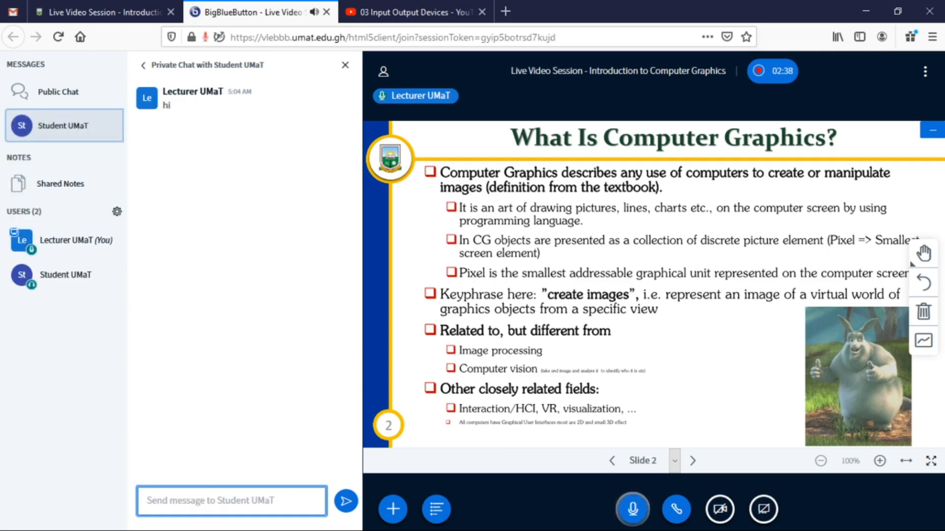
key("alt+Tab")
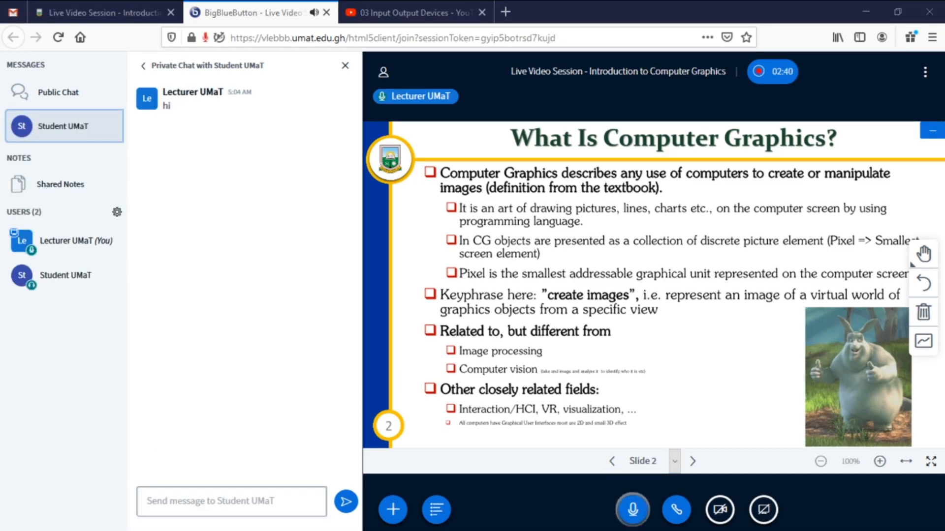
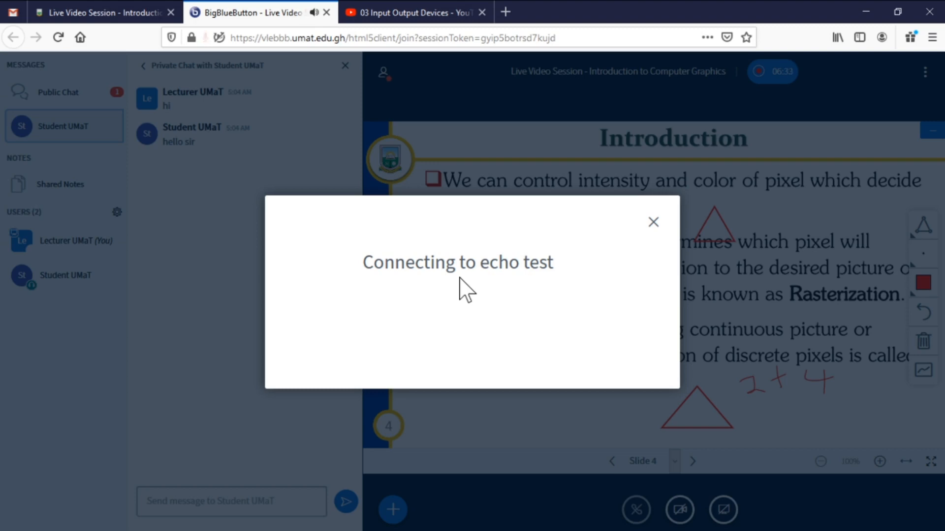
Join the audio conference and advance the lecture to slide 5, 'Advantages of Computer Graphics'.
left_click(433, 303)
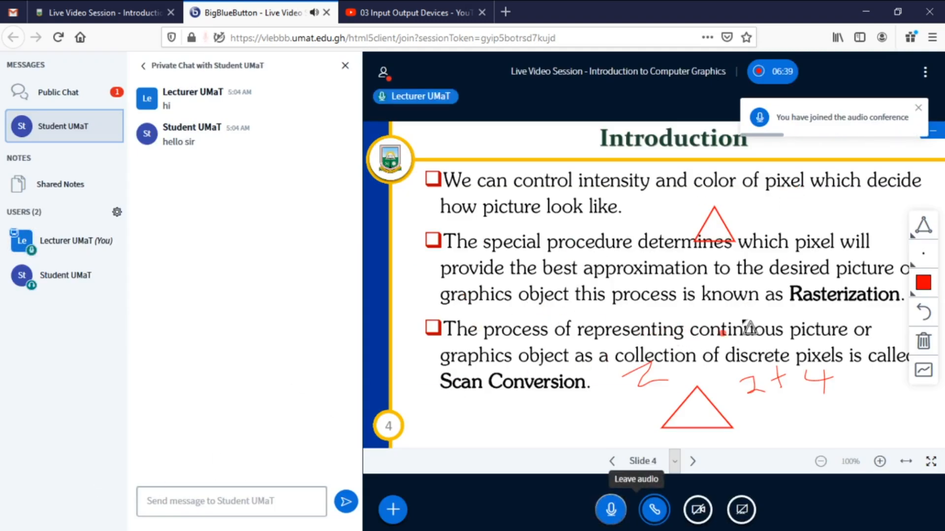
left_click(692, 461)
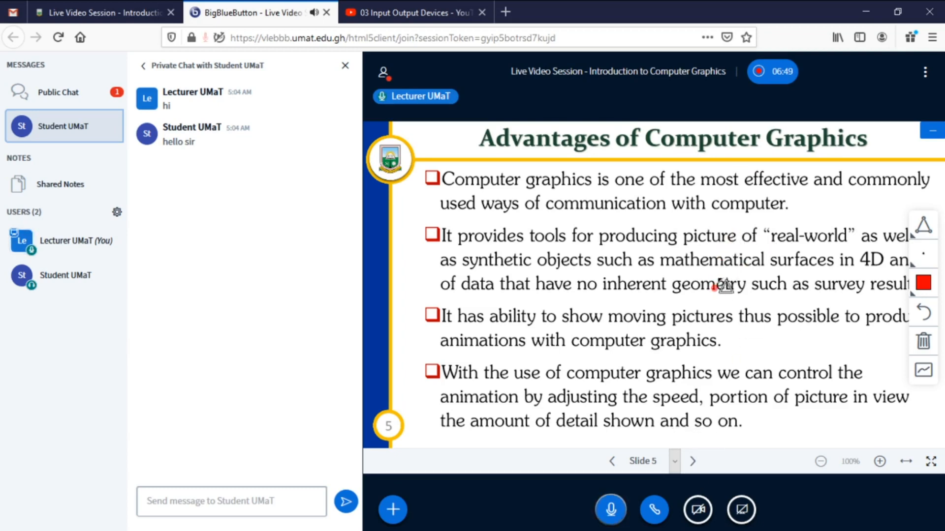
Pause the session recording, then check the public chat and the student's private chat.
left_click(771, 74)
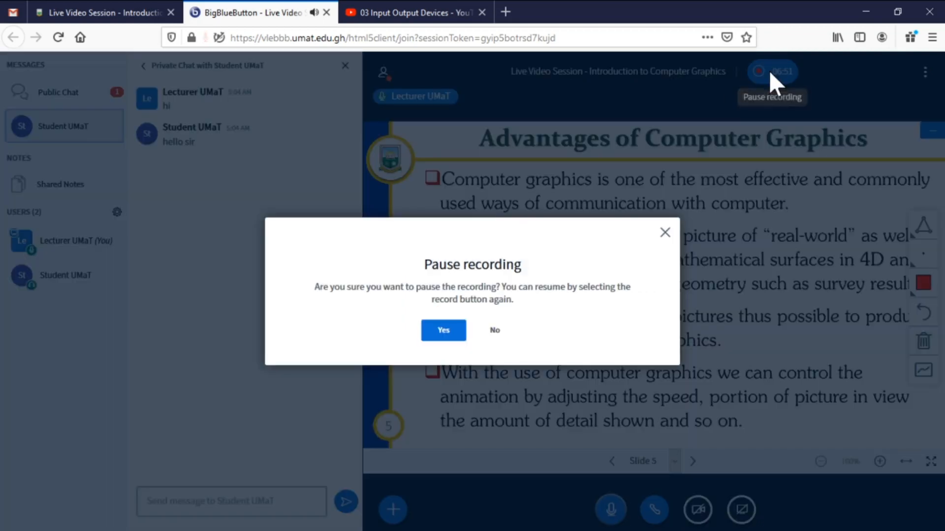
left_click(450, 331)
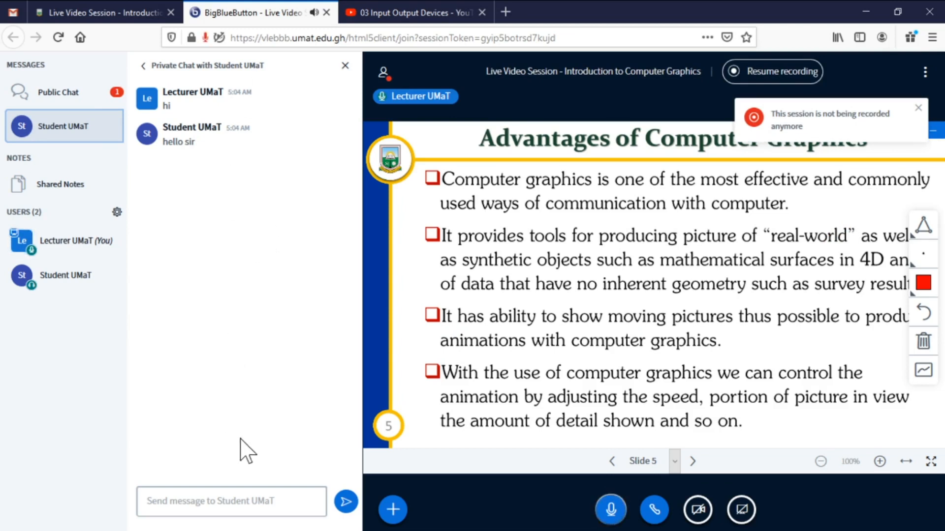
left_click(57, 93)
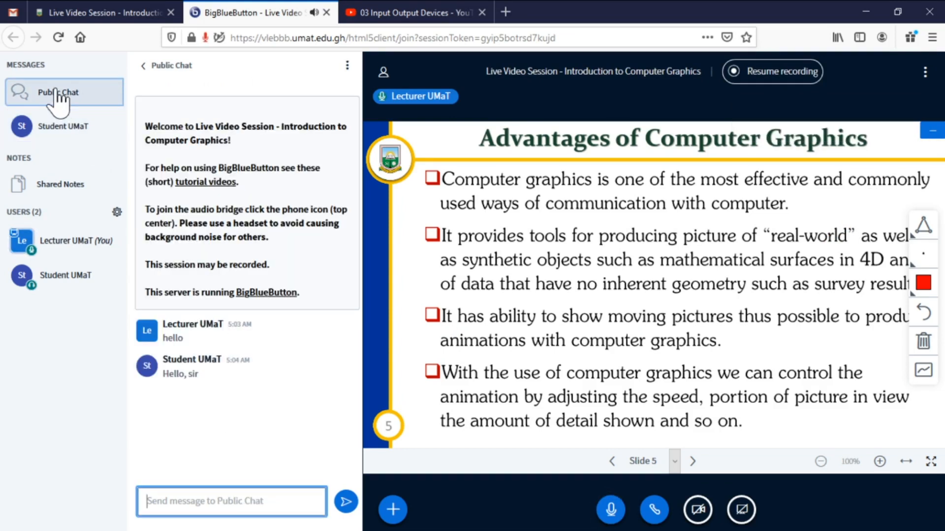
left_click(43, 136)
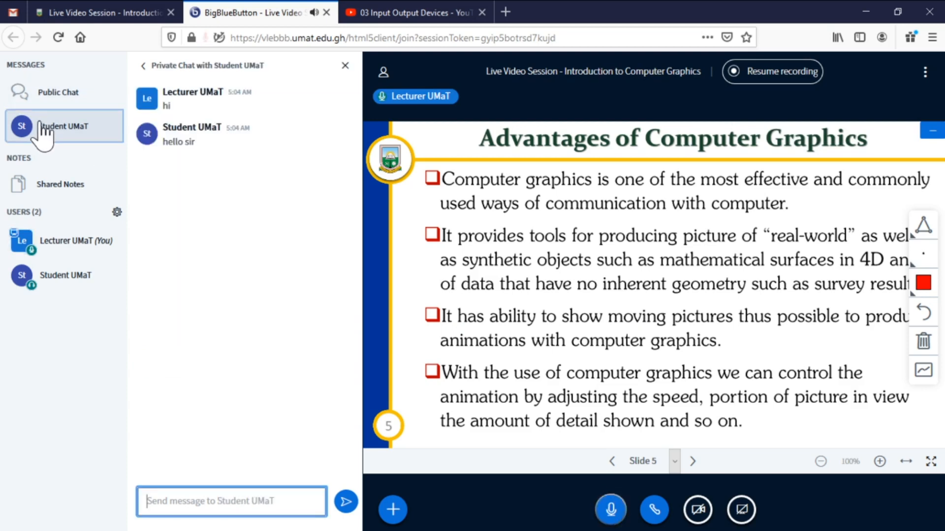
Look through the student participant's actions and the Manage users options.
left_click(85, 278)
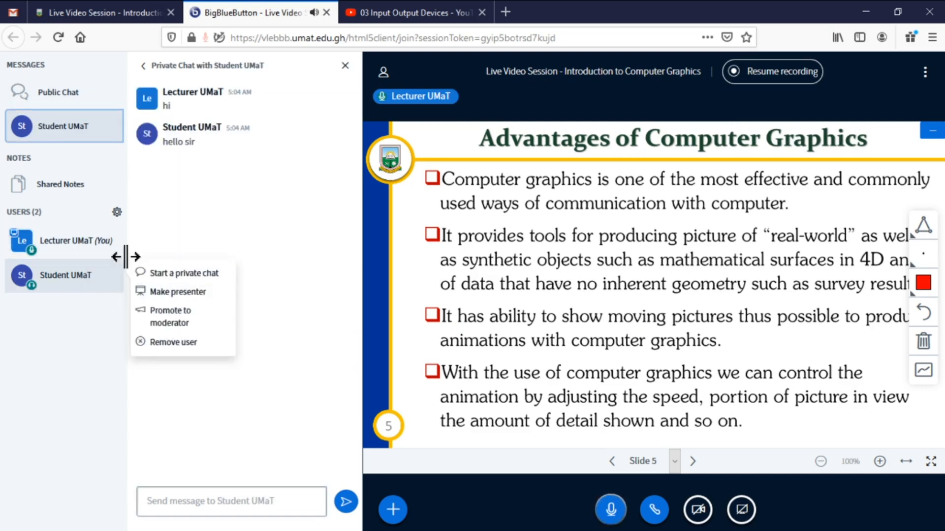
left_click(117, 212)
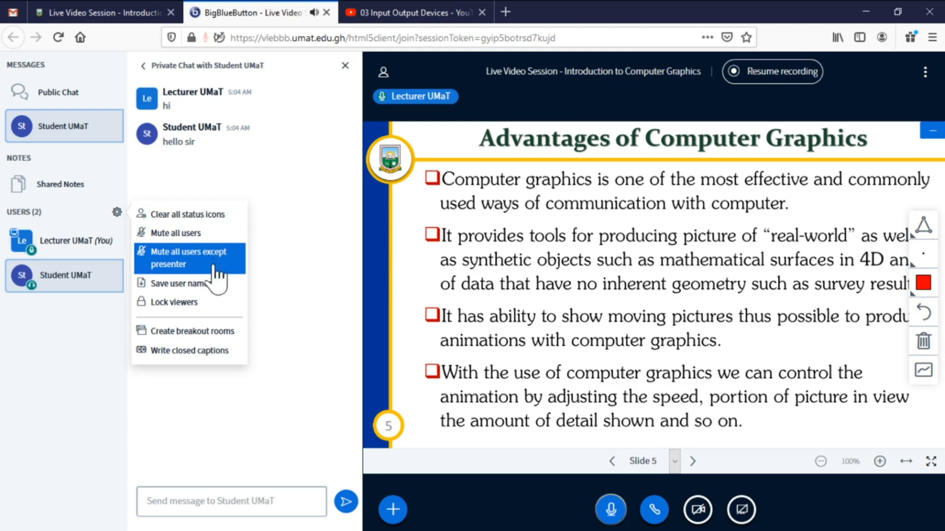
left_click(295, 302)
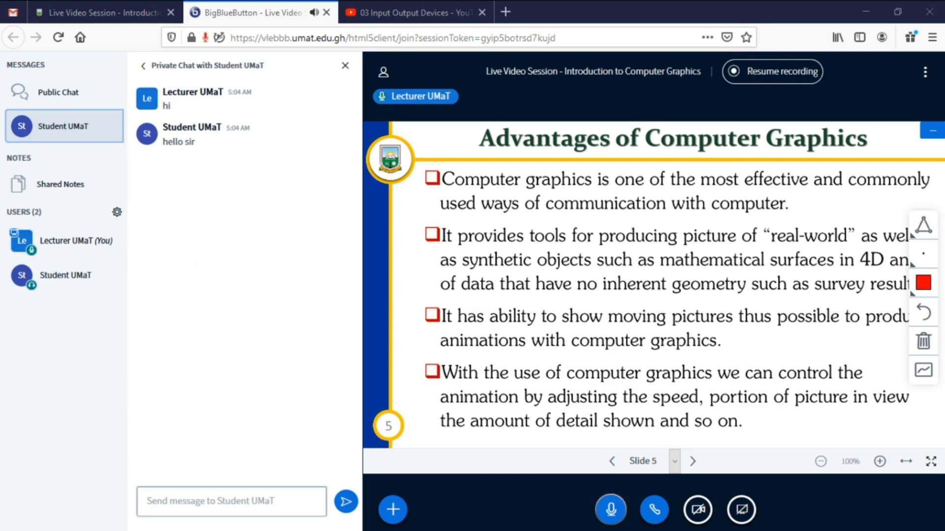
End the meeting for everyone from the Options menu and acknowledge the session-ended notice.
left_click(924, 76)
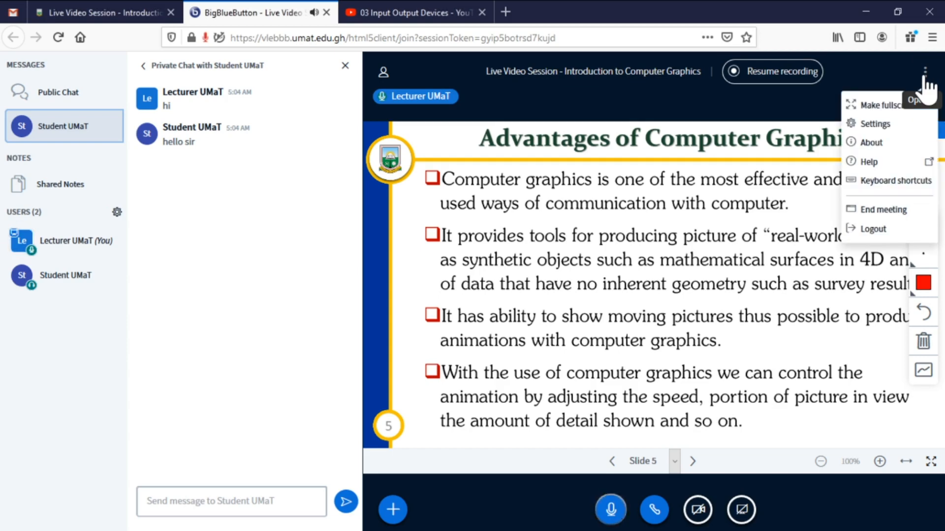
left_click(884, 210)
left_click(443, 312)
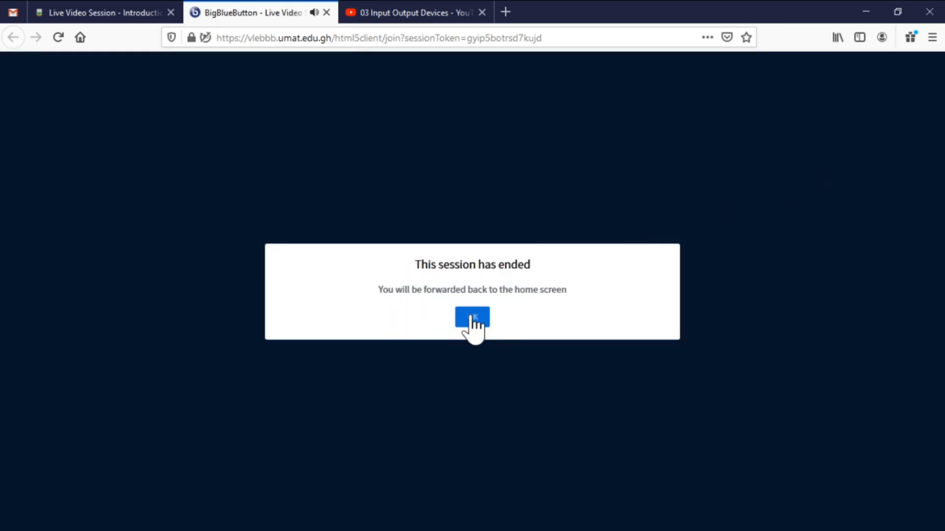
left_click(473, 319)
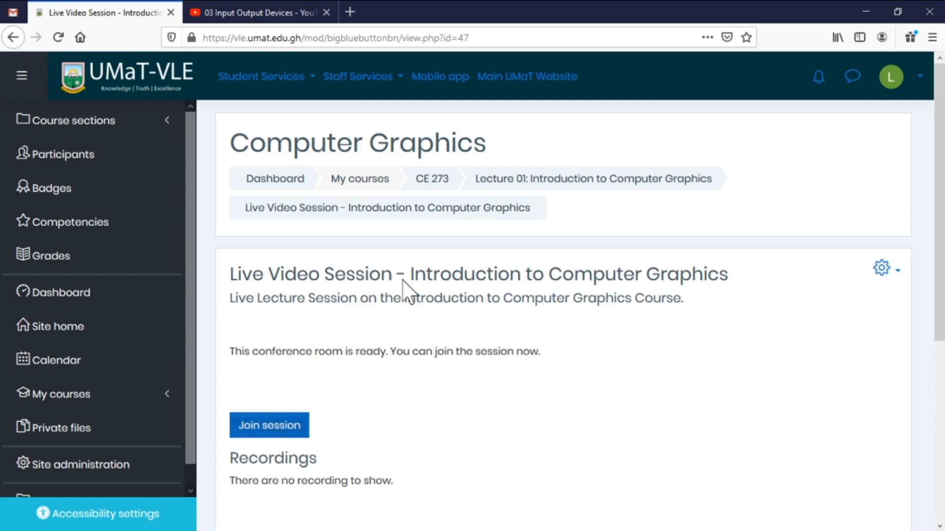
Return to the course page via the 'Lecture 01: Introduction to Computer Graphics' breadcrumb and browse its sections.
left_click(603, 183)
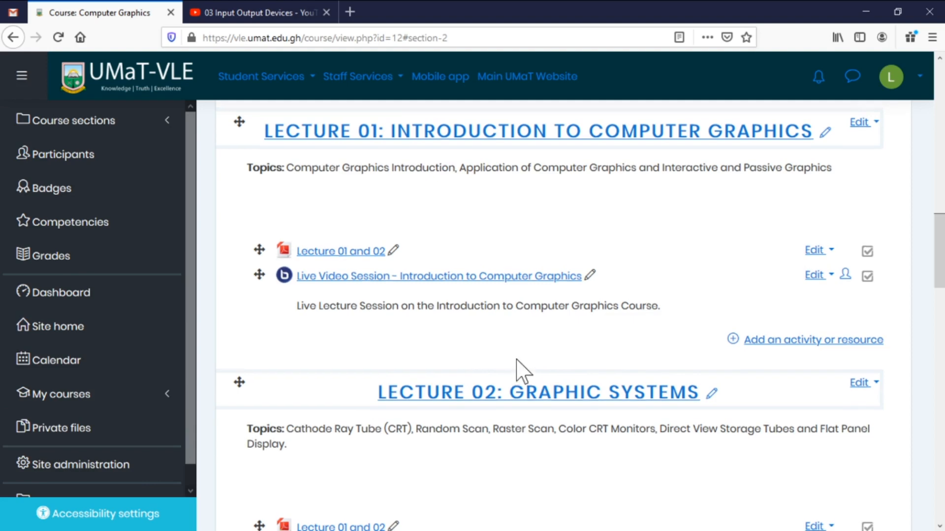
scroll(523, 369, "up", 15)
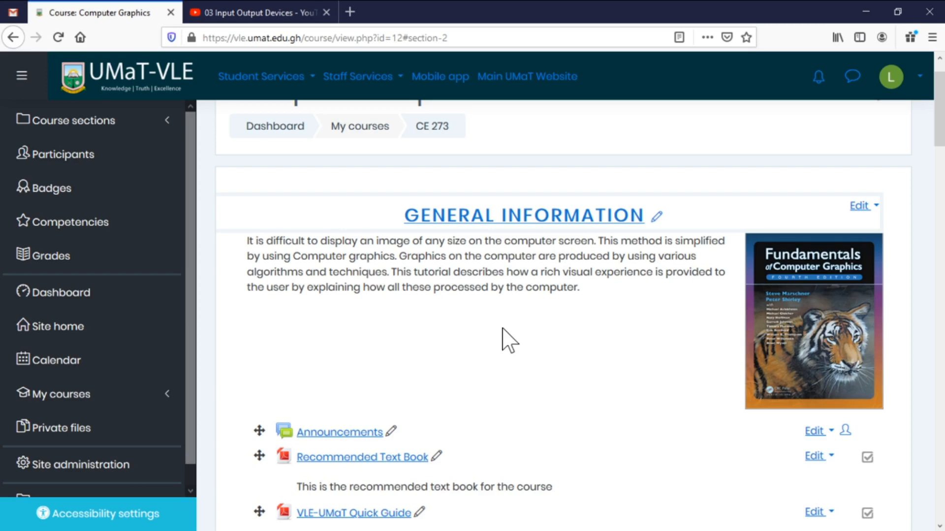
scroll(503, 328, "down", 7)
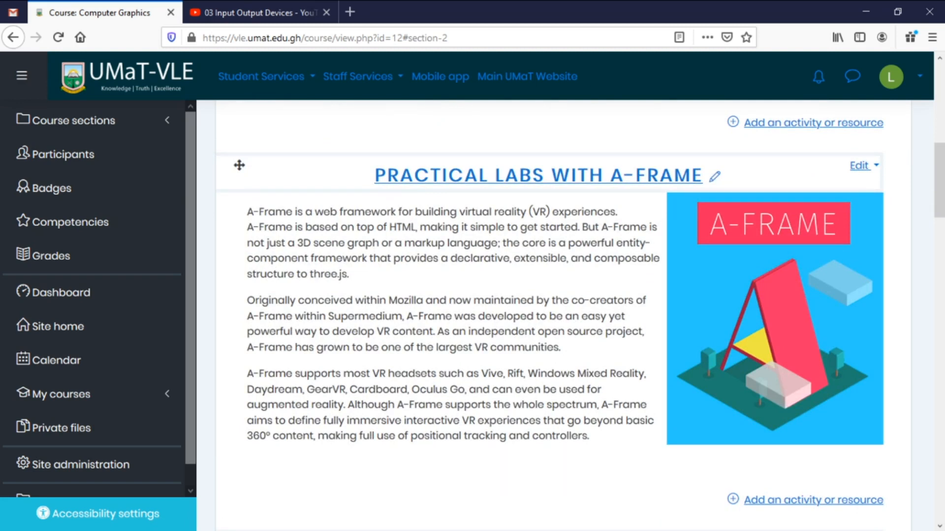
scroll(502, 333, "down", 7)
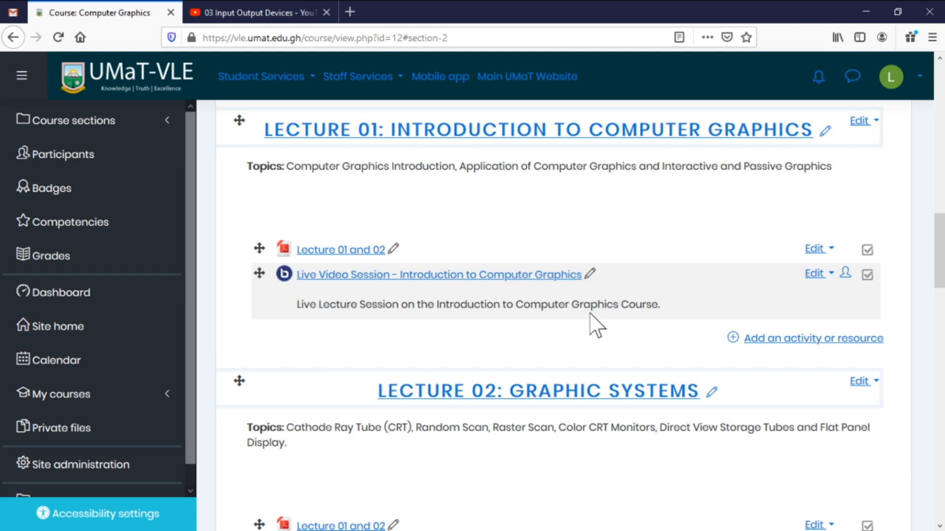
Open the Live Video Session activity to check its recording, then go back to the CE 273 course page.
left_click(367, 277)
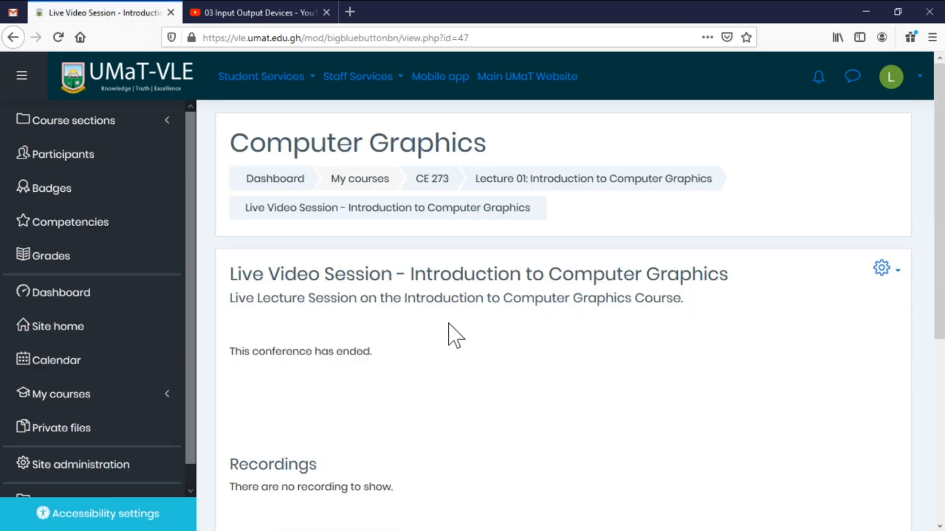
scroll(447, 330, "down", 4)
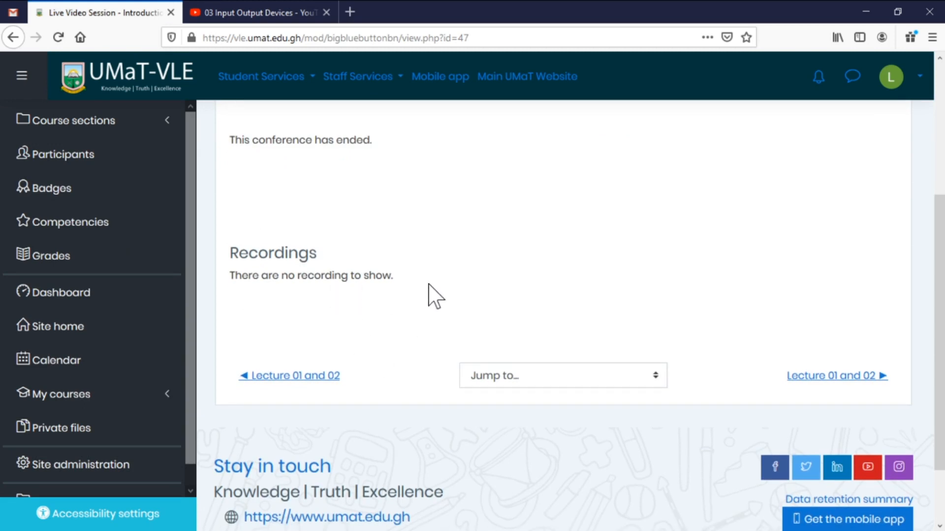
scroll(428, 282, "up", 2)
scroll(428, 283, "up", 2)
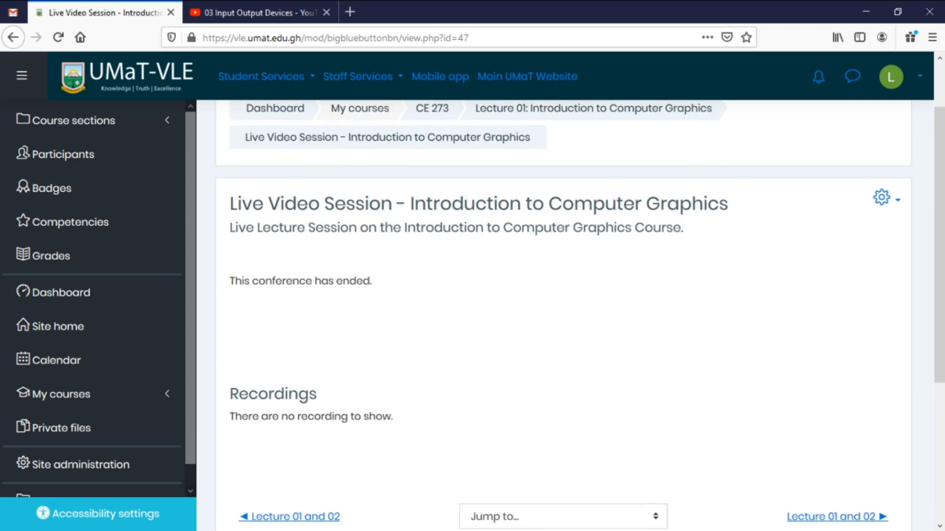
left_click(440, 110)
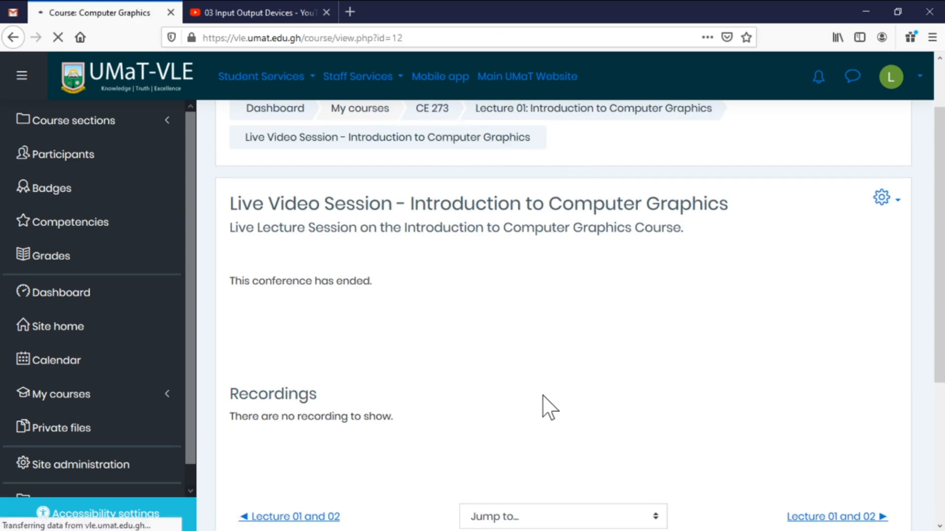
scroll(571, 367, "down", 4)
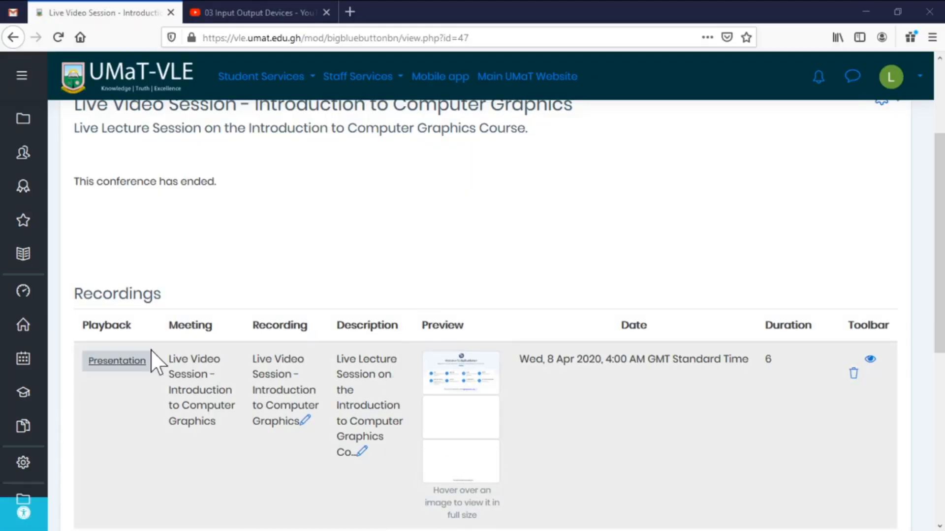
Reload the session page and open its Presentation recording for playback in a new tab.
scroll(180, 306, "up", 3)
left_click(58, 38)
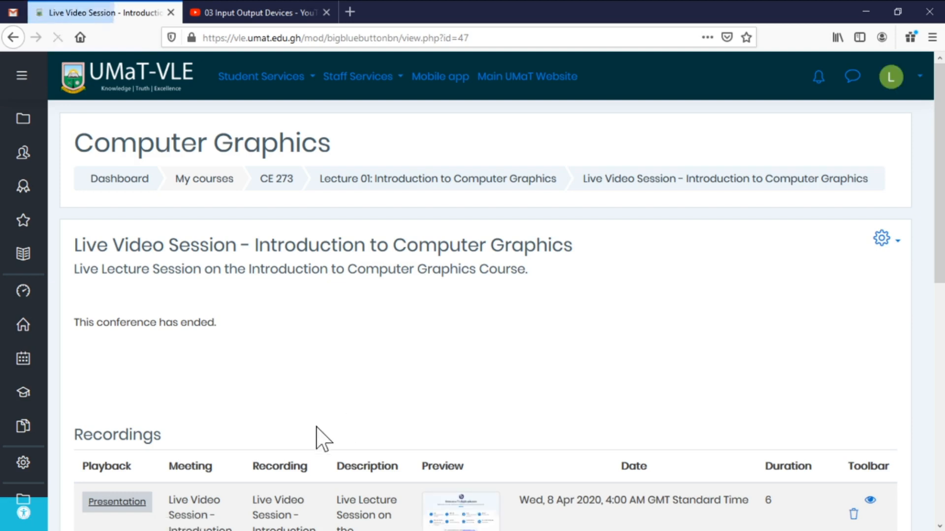
scroll(316, 437, "down", 3)
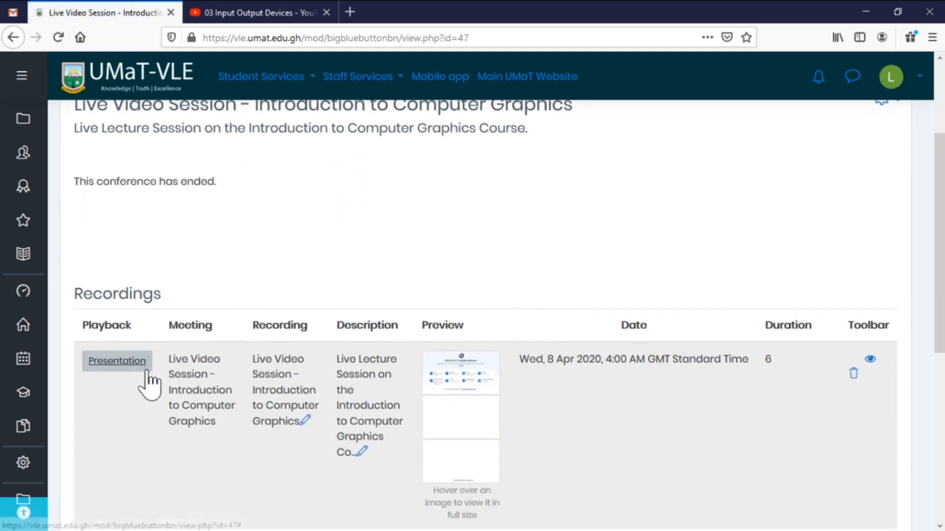
mouse_move(510, 387)
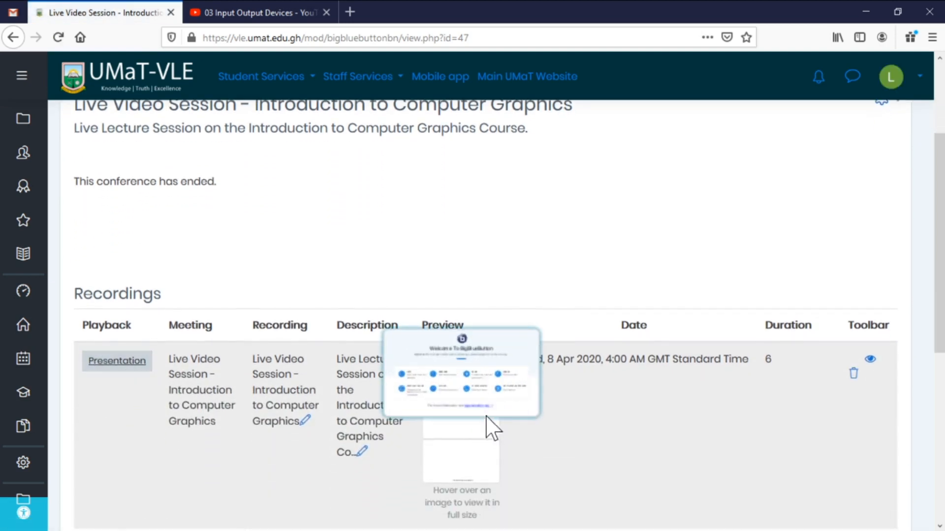
mouse_move(480, 455)
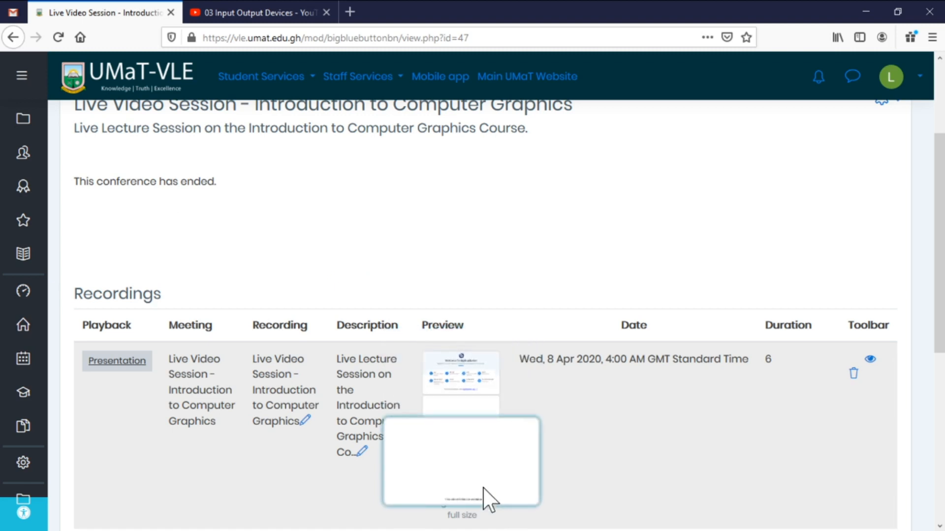
scroll(729, 437, "down", 3)
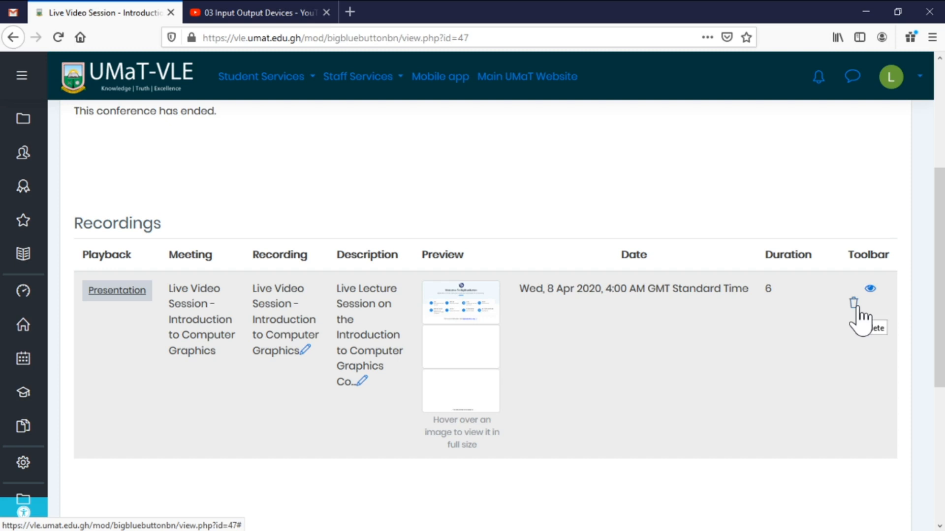
left_click(114, 303)
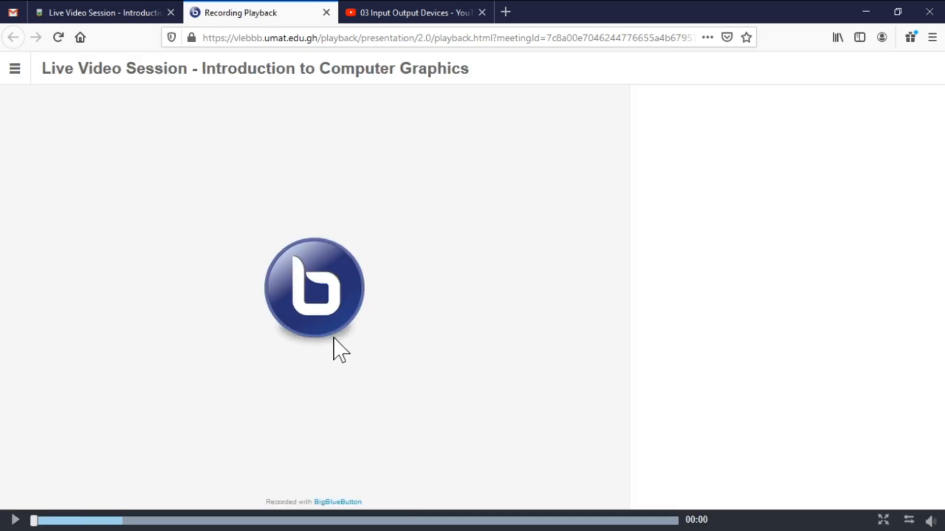
Play the recording, skipping ahead through it to about 05:43, then close the playback tab.
left_click(15, 520)
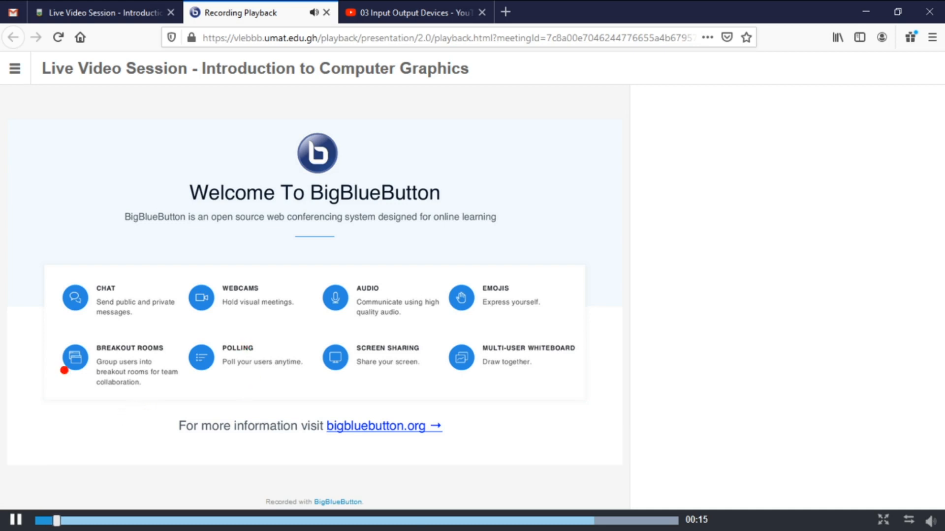
left_click(279, 521)
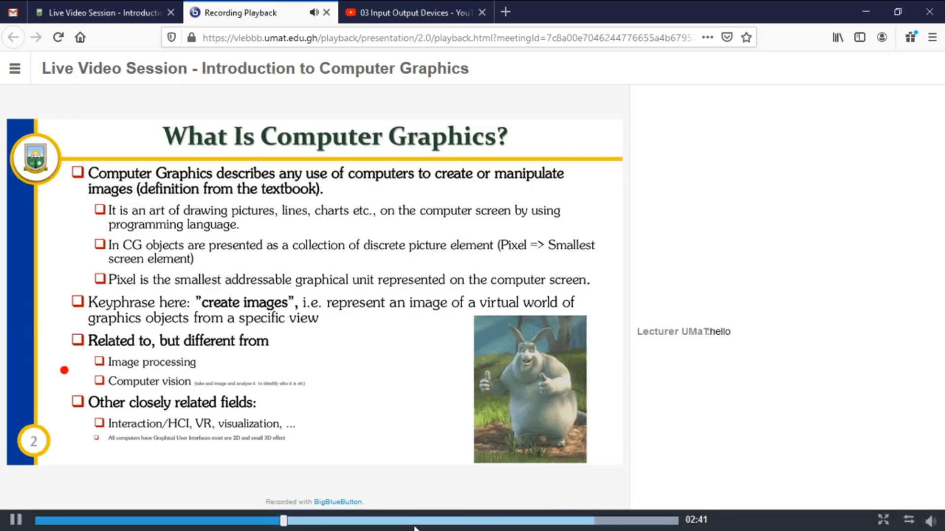
left_click(433, 521)
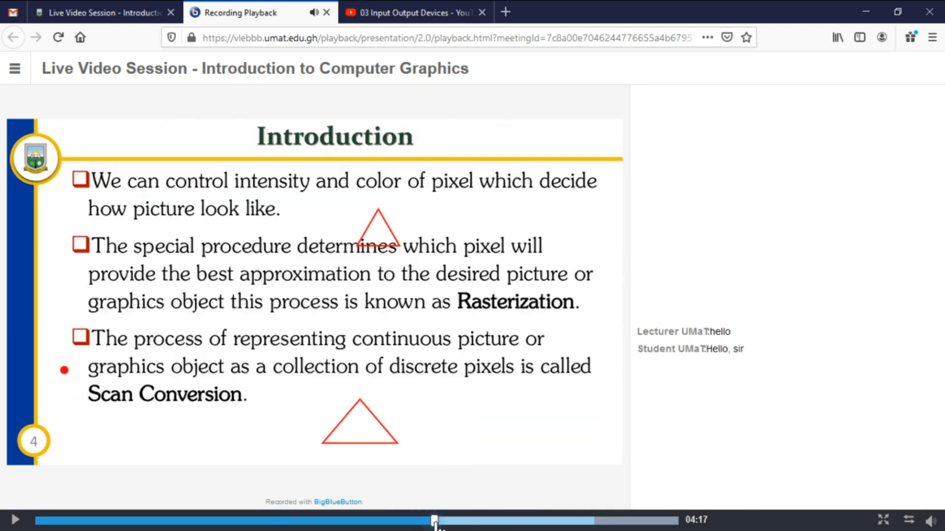
left_click(525, 522)
left_click(568, 522)
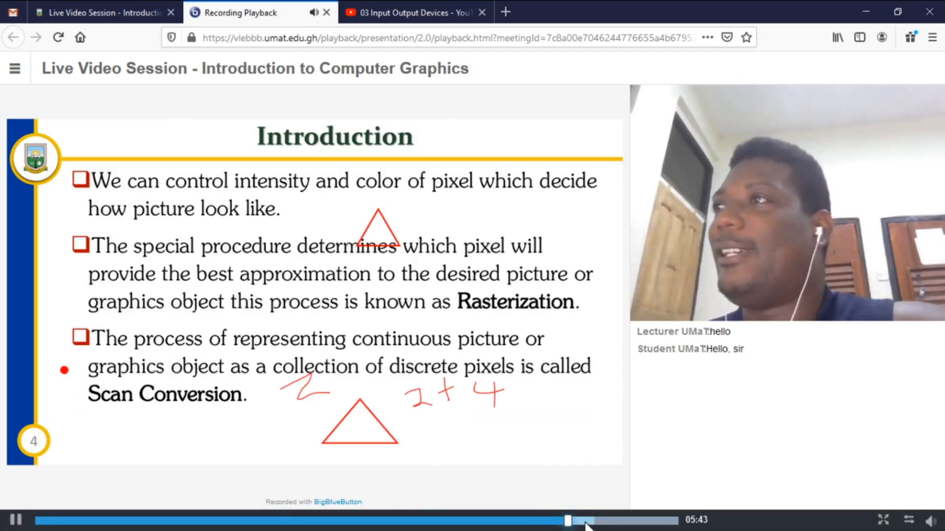
left_click(512, 521)
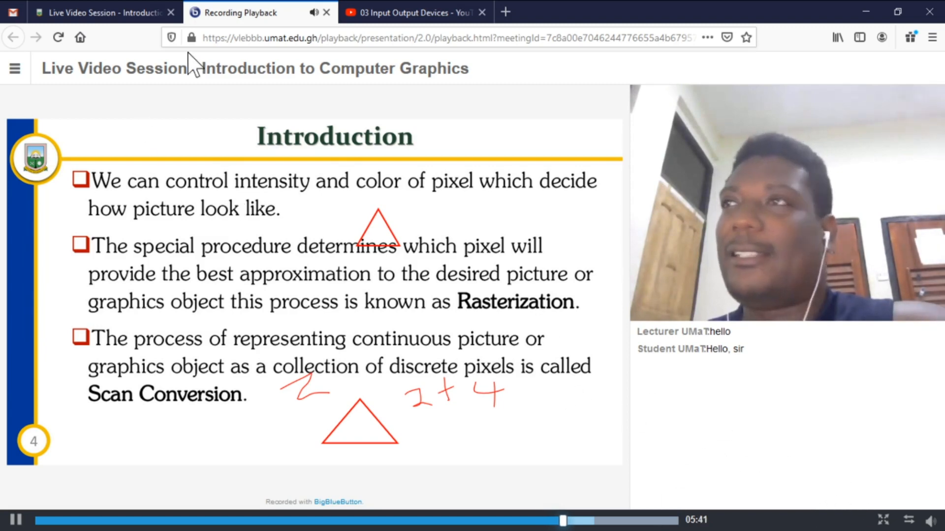
left_click(326, 12)
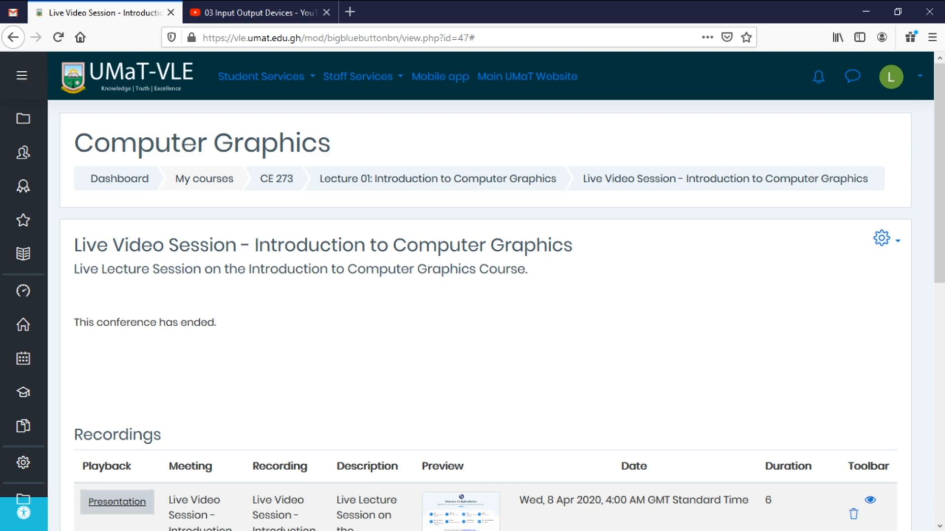
Open the CE 273 course page from My courses in the navigation drawer.
scroll(616, 222, "down", 4)
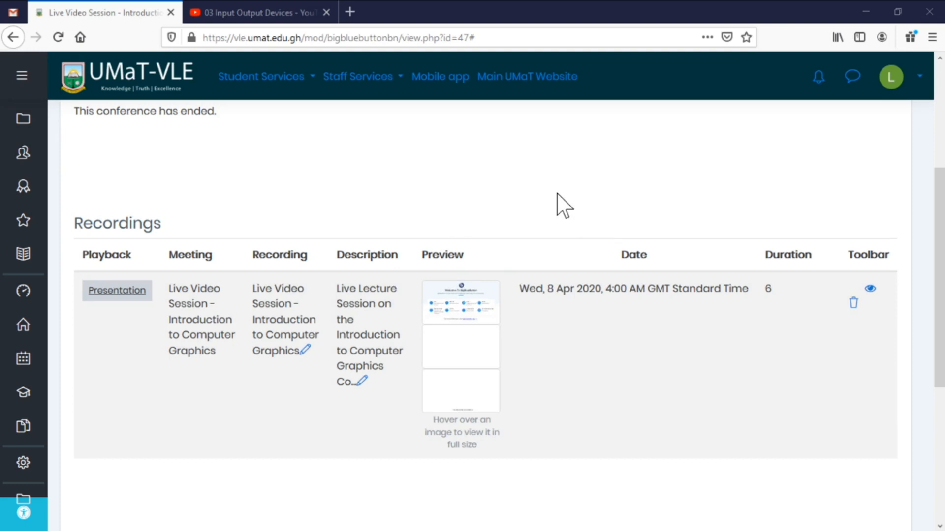
mouse_move(23, 126)
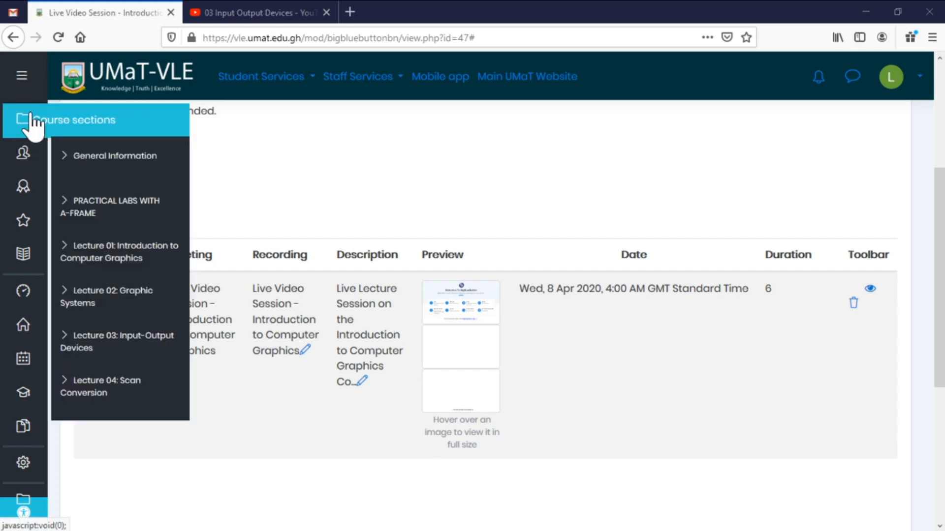
left_click(22, 76)
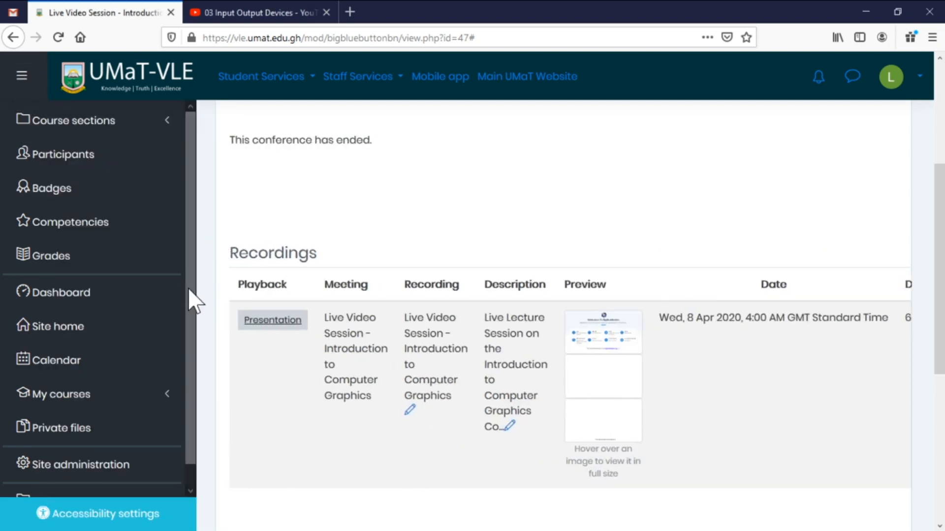
left_click(71, 401)
left_click(59, 427)
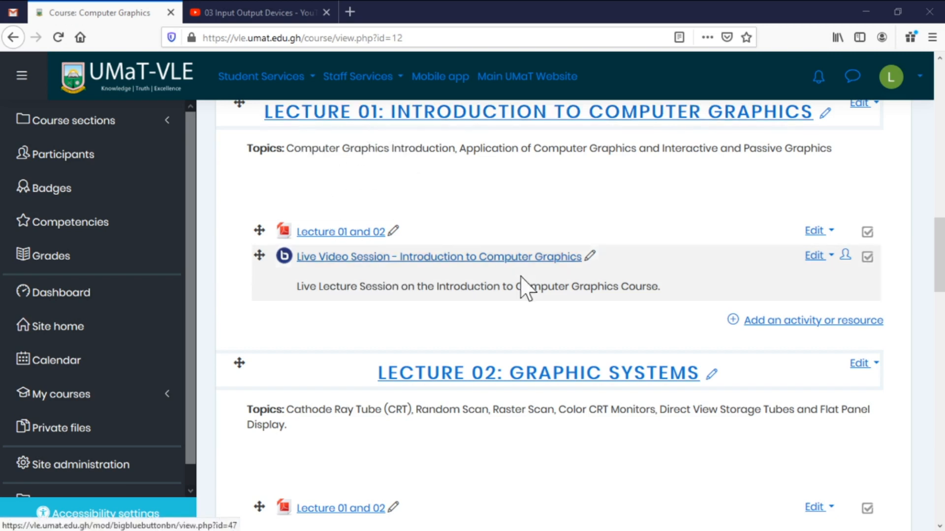
Scroll the course page to bring the General Information section into view.
scroll(413, 448, "down", 2)
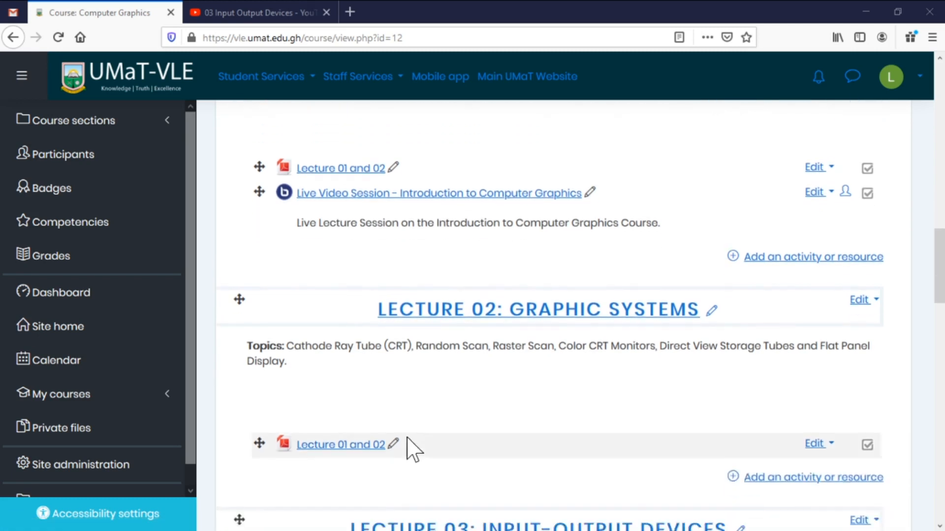
scroll(413, 449, "down", 2)
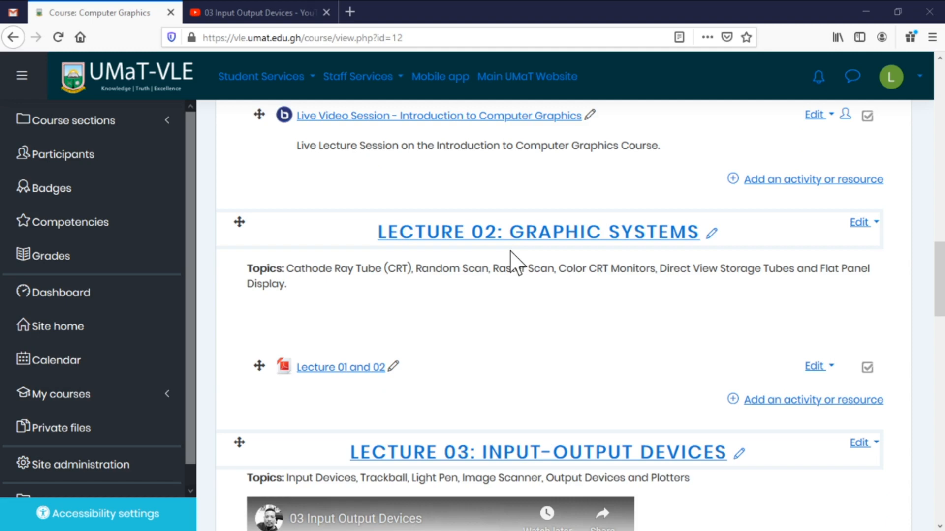
scroll(514, 297, "down", 8)
scroll(428, 228, "up", 2)
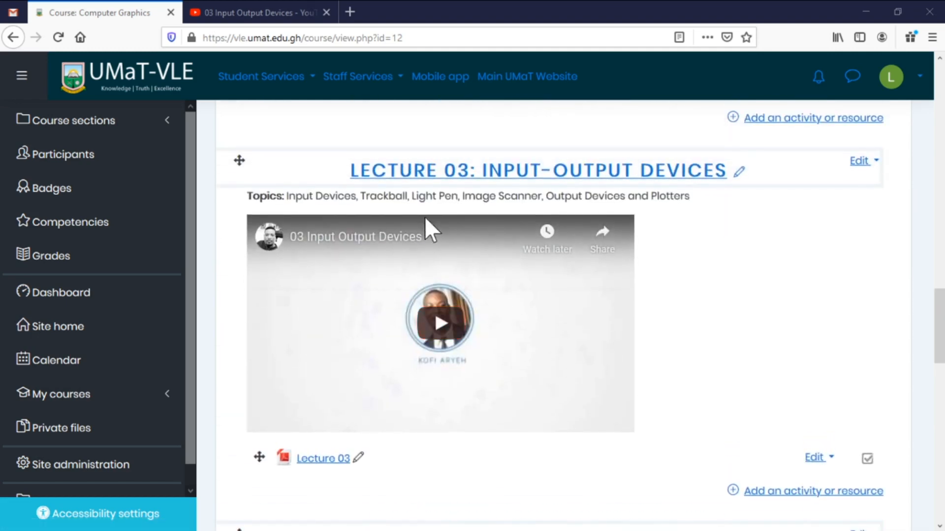
scroll(609, 306, "down", 4)
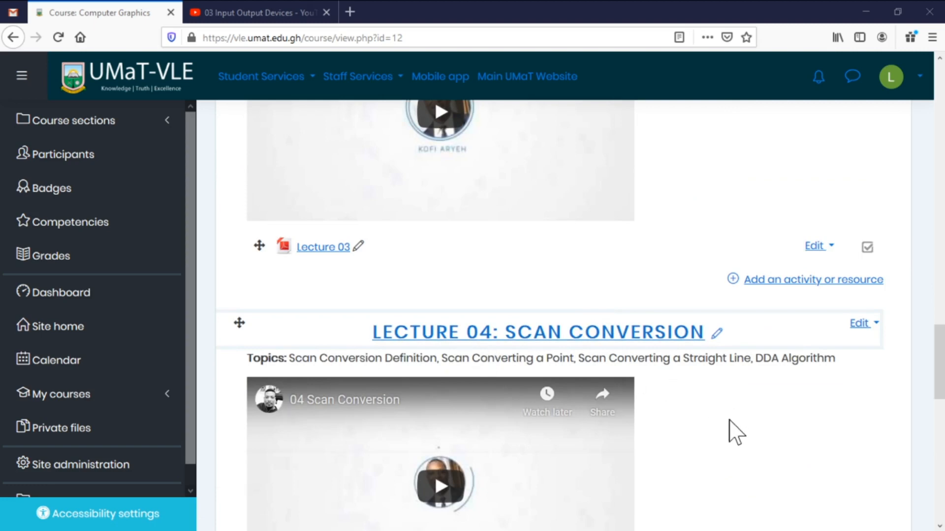
scroll(730, 443, "up", 15)
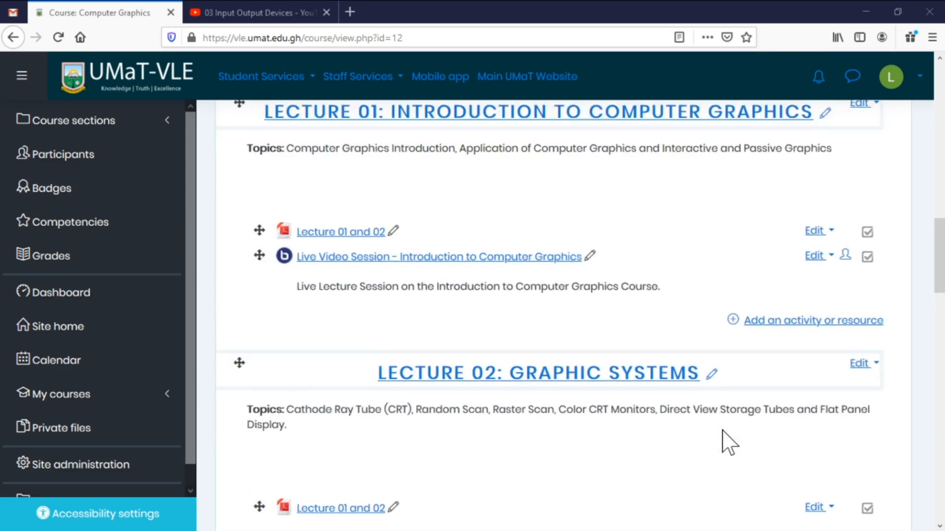
scroll(729, 442, "up", 12)
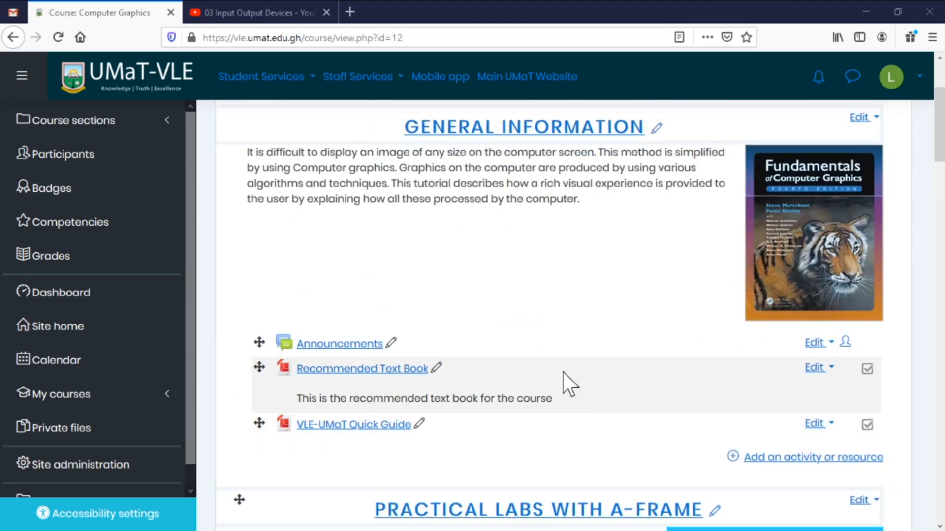
scroll(565, 374, "up", 2)
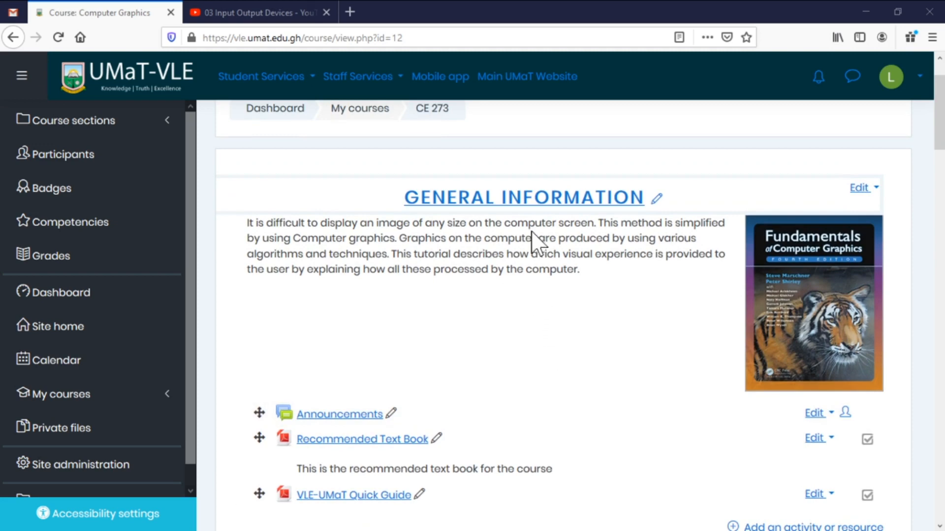
scroll(727, 390, "down", 3)
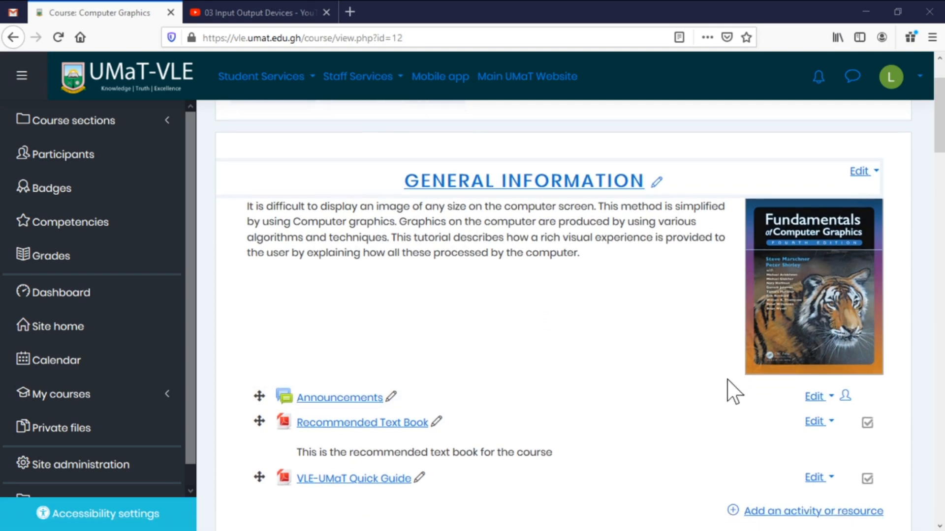
Add a new Feedback activity to the General Information section.
left_click(795, 387)
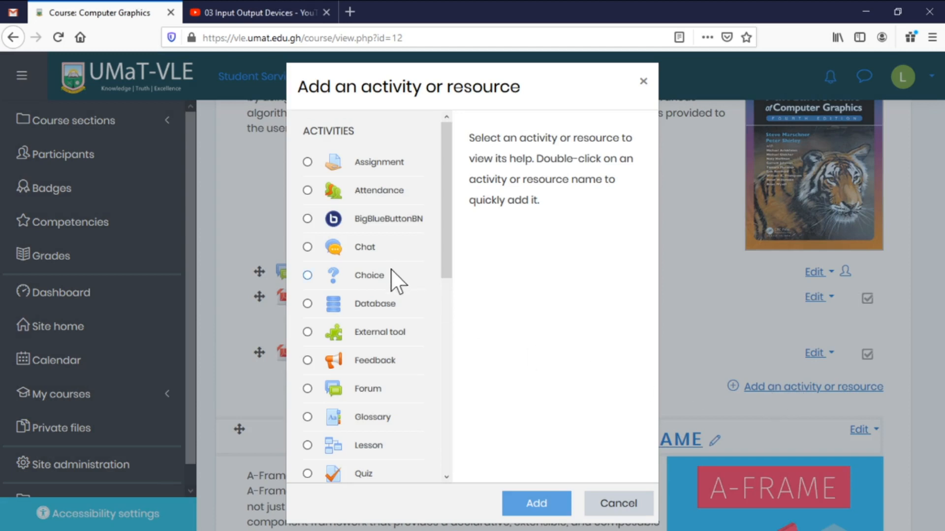
scroll(391, 278, "down", 2)
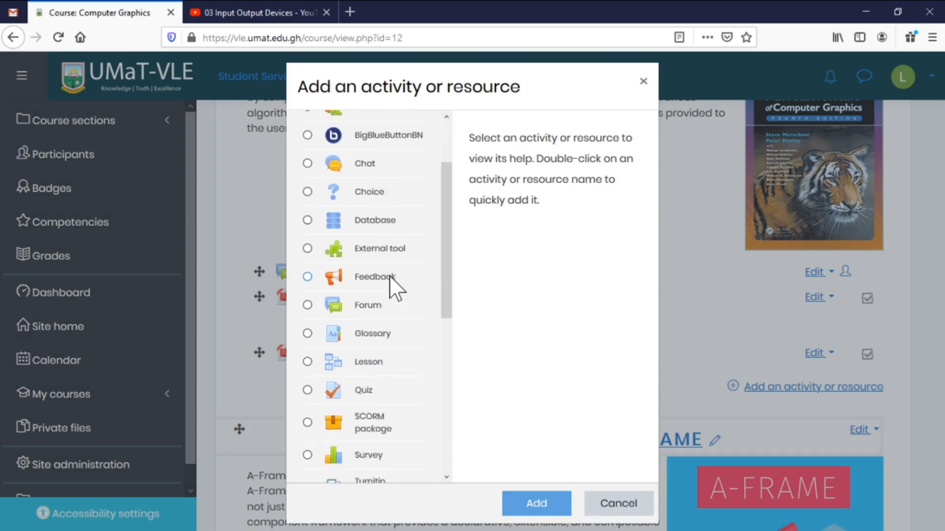
left_click(308, 274)
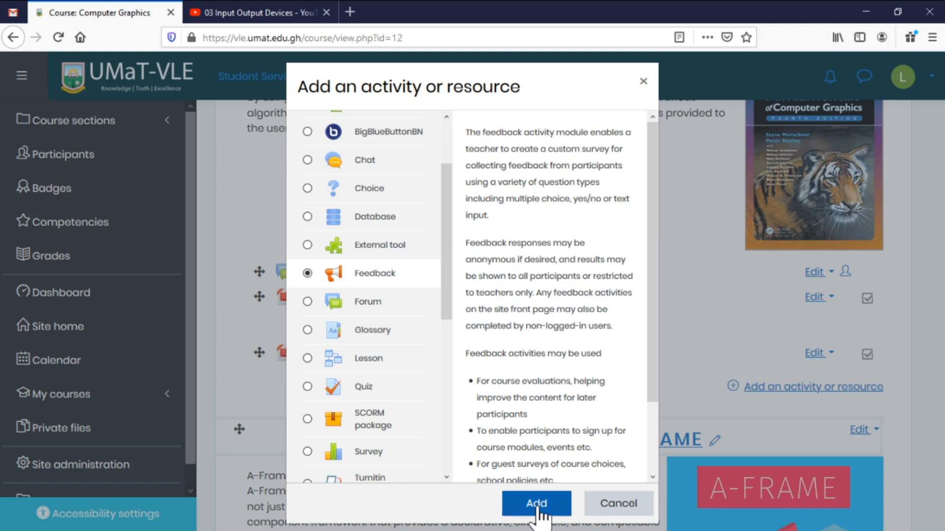
left_click(536, 512)
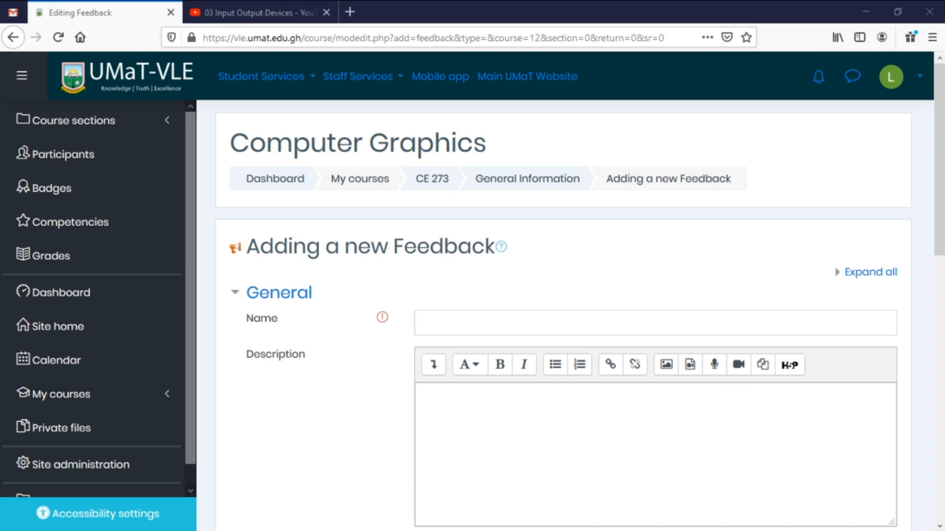
Paste 'Your views on this course' as the feedback name and paste in its description.
left_click(601, 322)
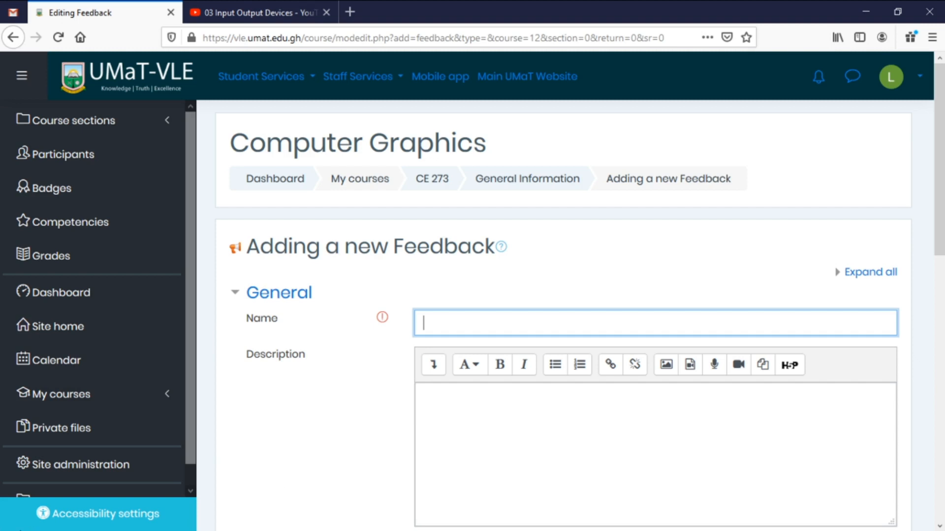
key("alt+Tab")
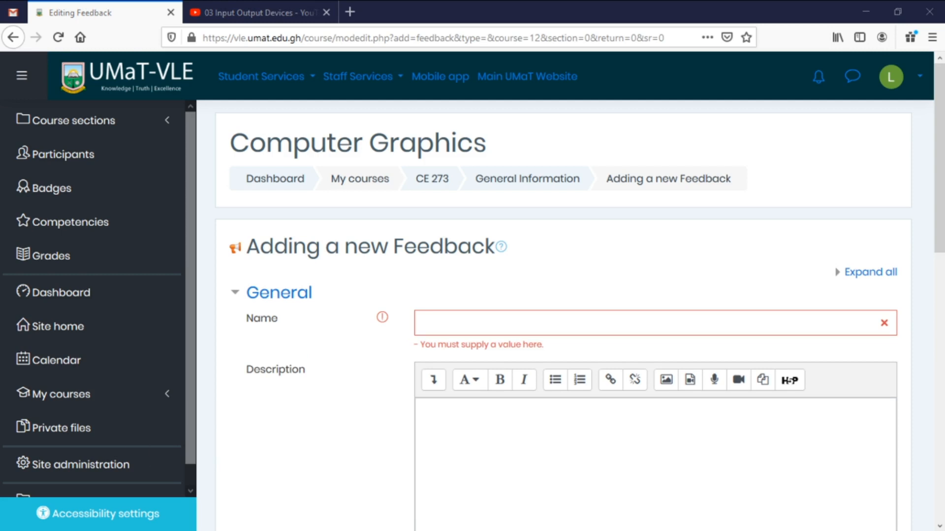
key("alt+Tab")
type("Your views on this course")
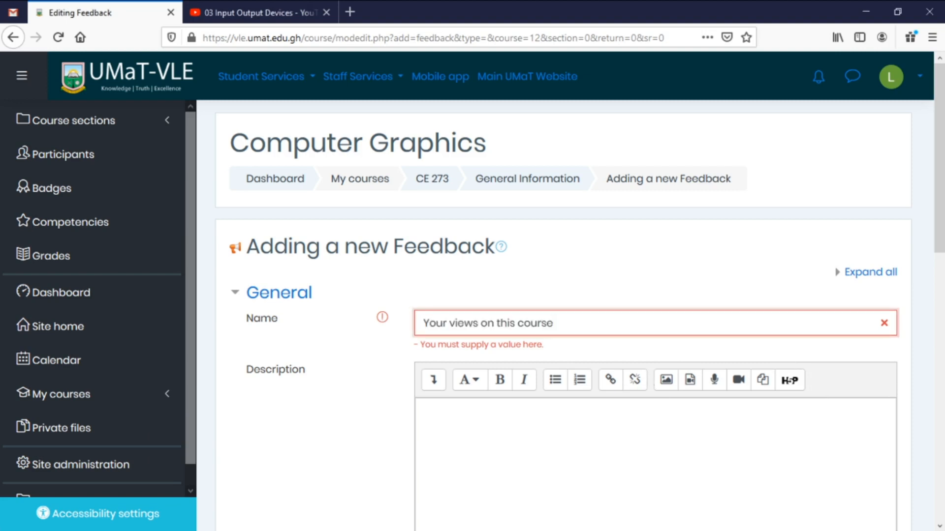
key("alt+Tab")
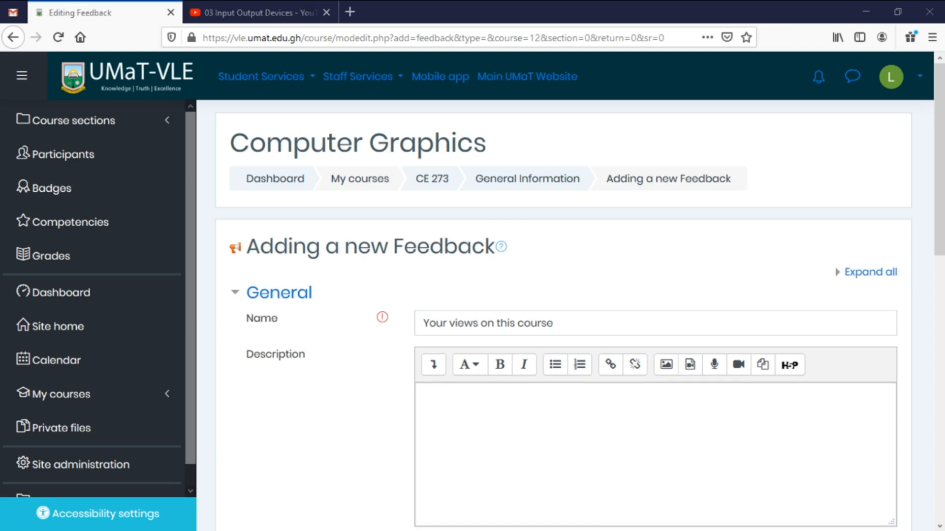
key("alt+Tab")
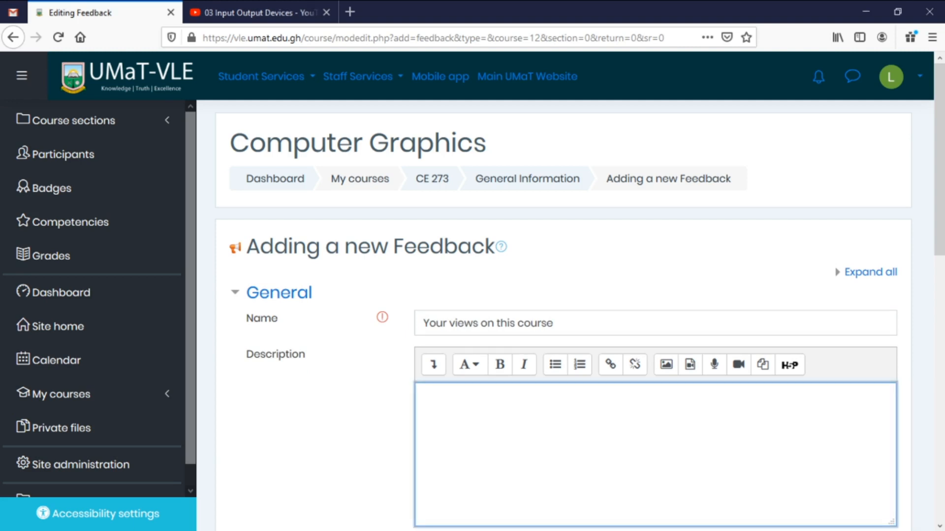
type("Help us to improve the course for future participants.")
Expand the Availability section to show the feedback's answer window dates.
scroll(745, 427, "down", 5)
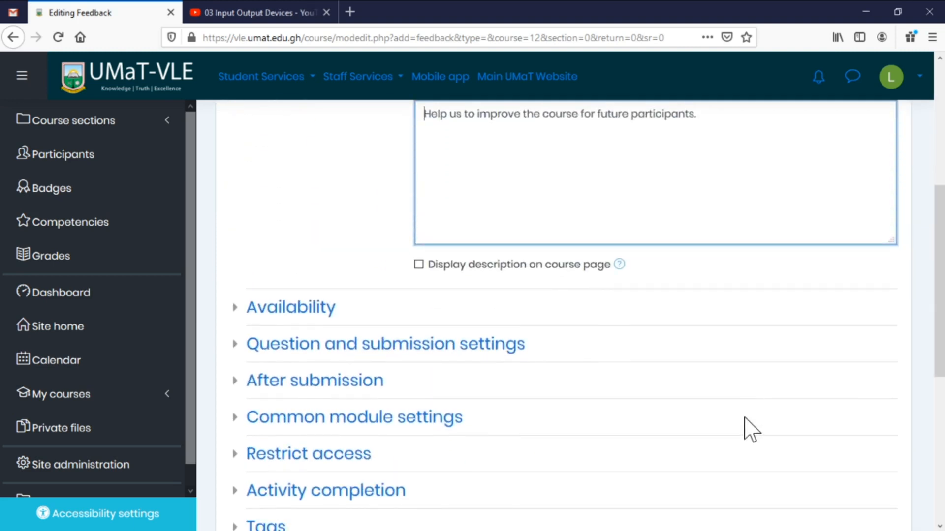
scroll(745, 426, "up", 2)
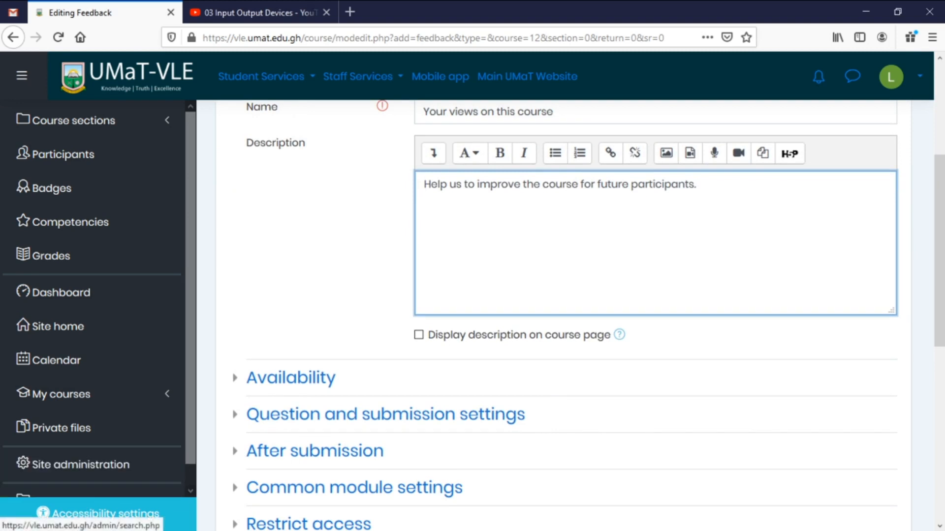
left_click(315, 382)
scroll(696, 327, "down", 3)
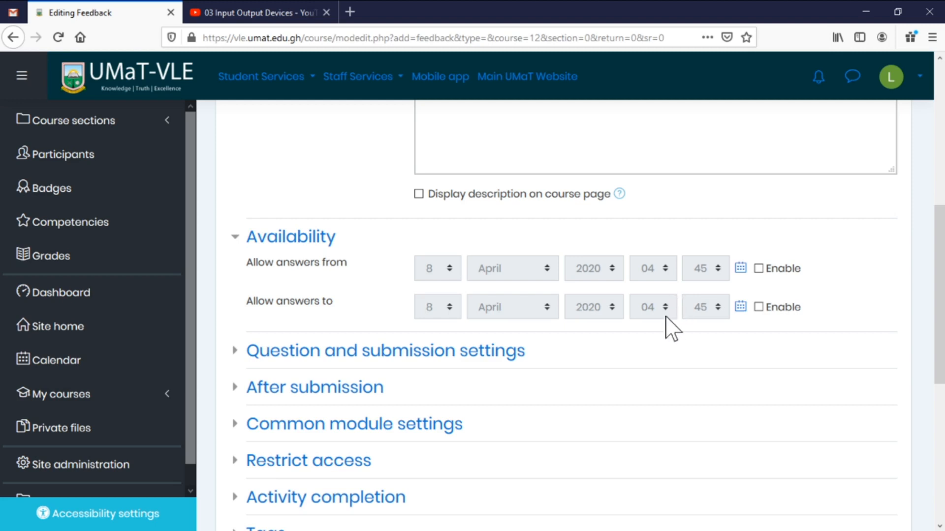
Review the question and submission settings, leaving multiple submissions disallowed.
scroll(639, 355, "down", 3)
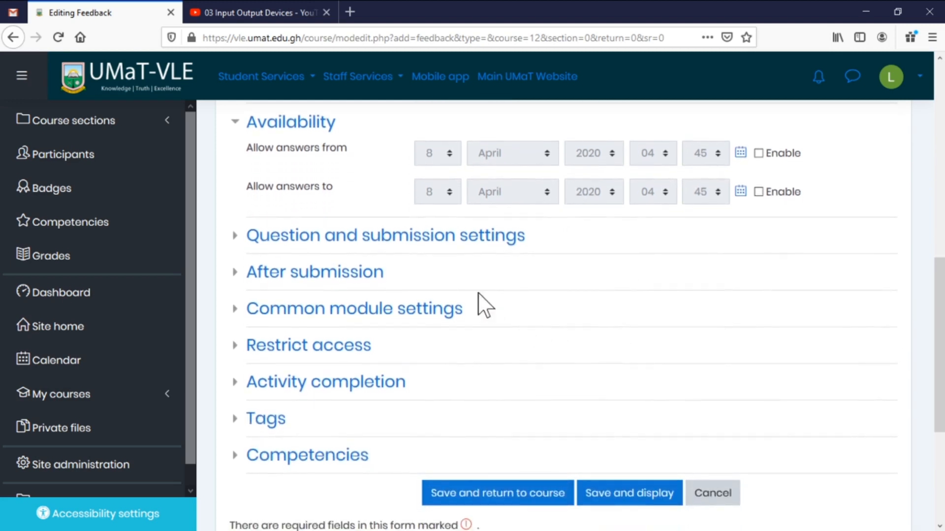
left_click(443, 241)
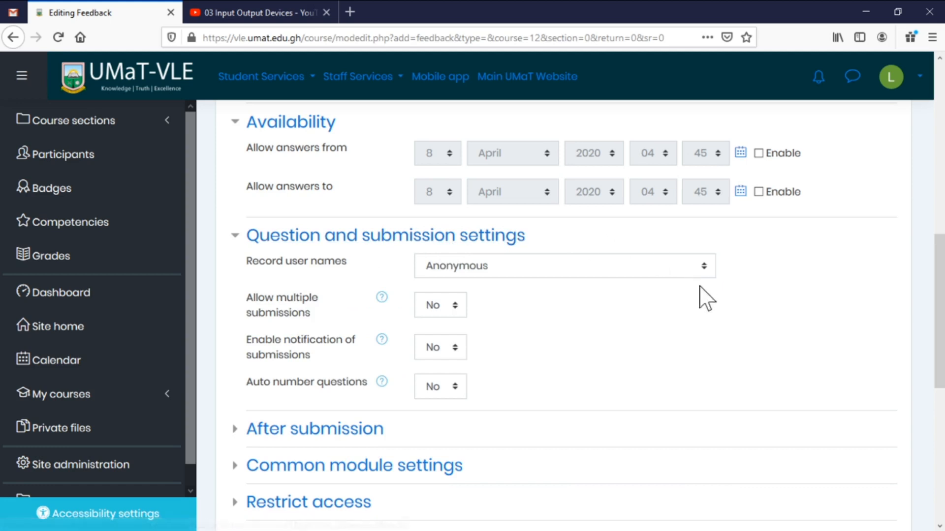
scroll(700, 295, "down", 2)
scroll(433, 207, "down", 1)
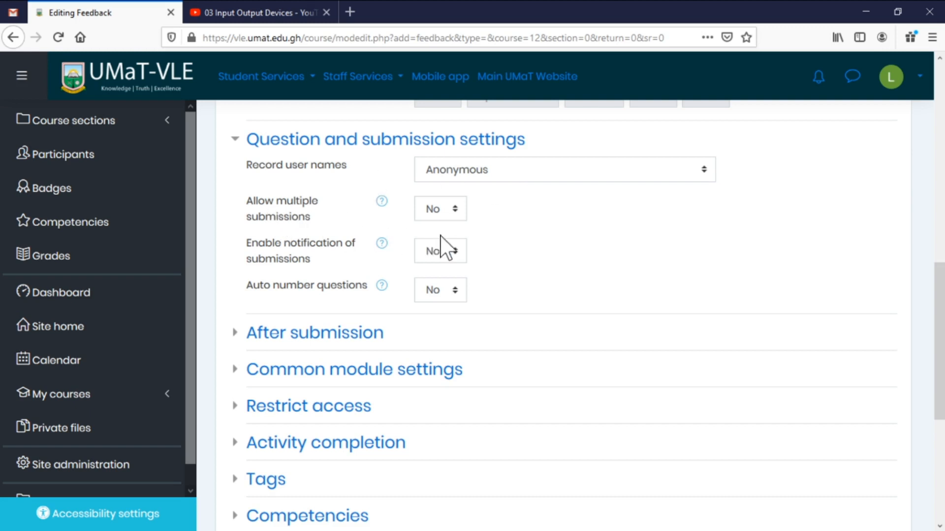
left_click(457, 210)
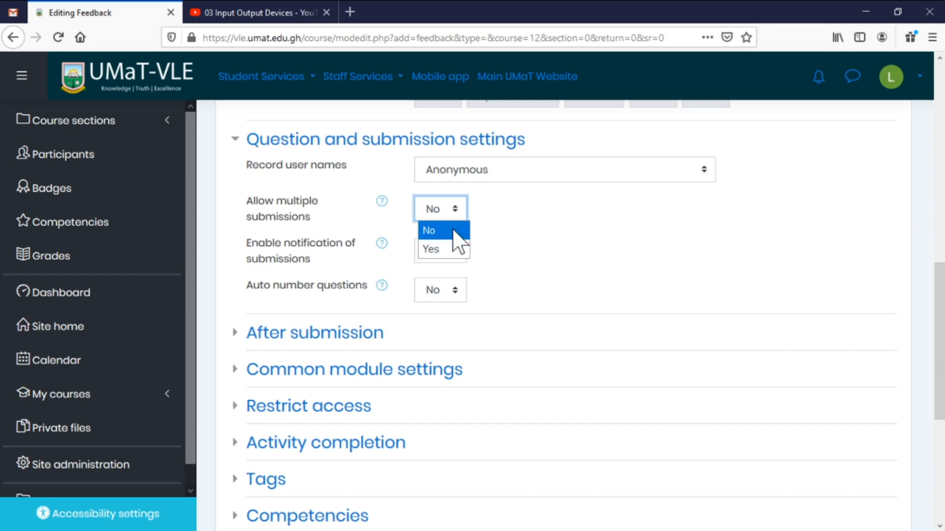
left_click(445, 251)
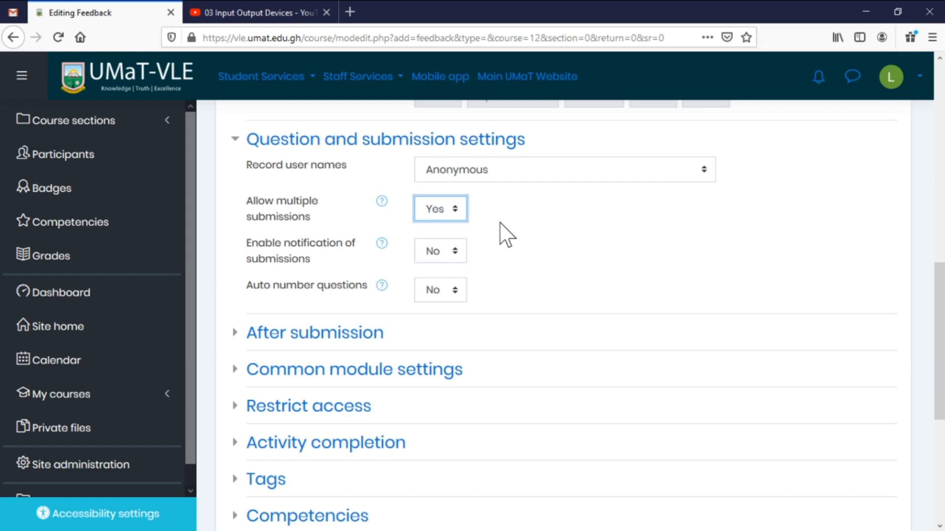
left_click(462, 210)
left_click(446, 227)
Enter the completion message 'Thank you for helping us improve the course.' and save, returning to the course.
left_click(371, 337)
scroll(581, 379, "down", 3)
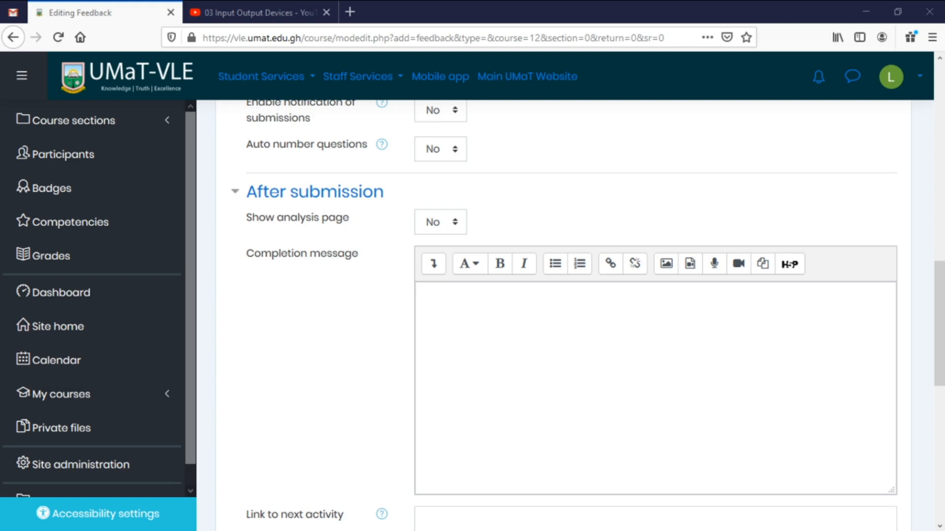
left_click(424, 294)
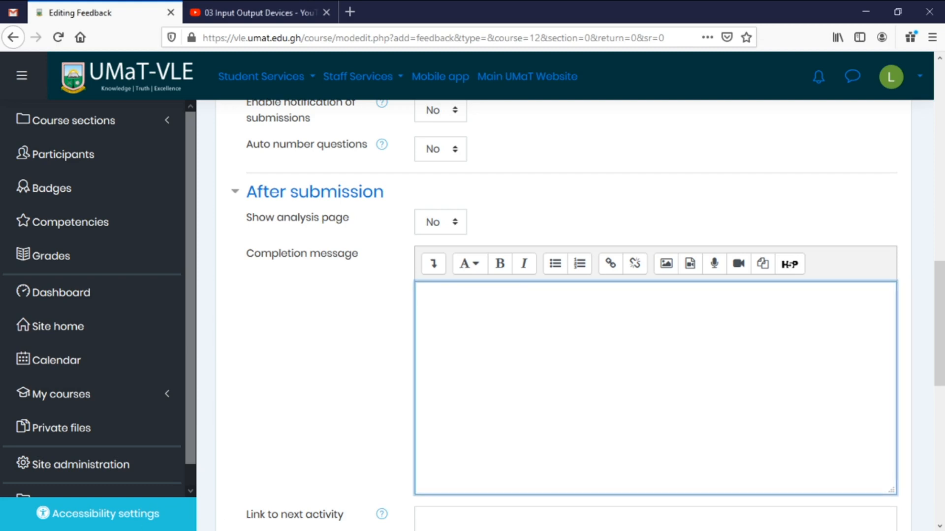
type("Thank you for helping us improve the course.")
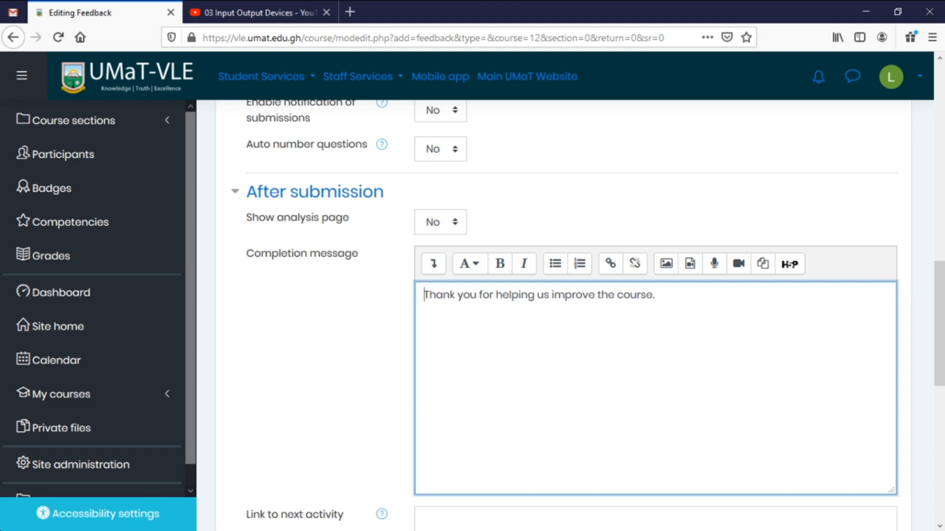
scroll(585, 315, "down", 3)
scroll(369, 327, "down", 10)
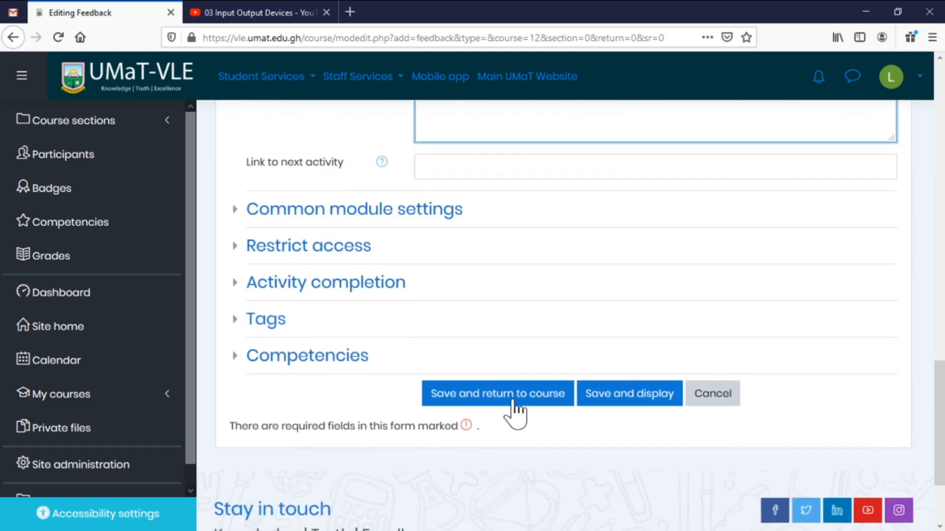
left_click(514, 401)
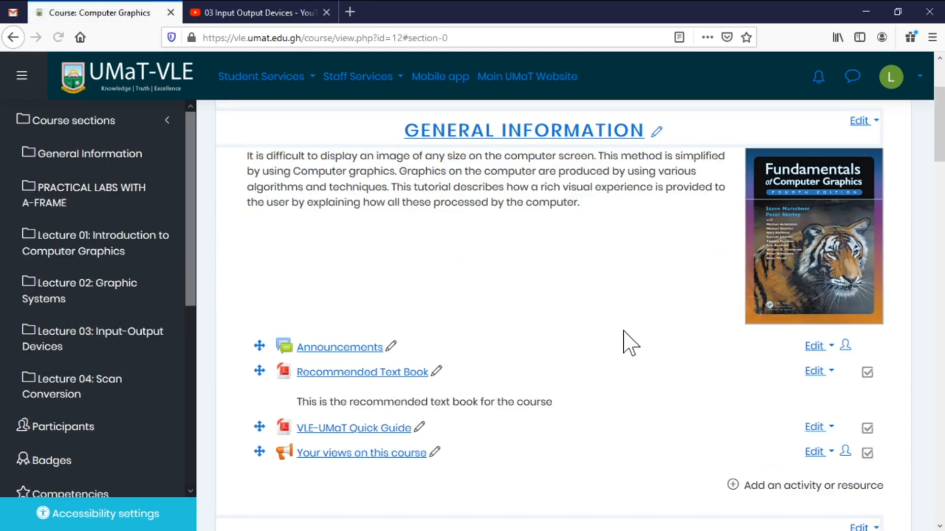
Open the 'Your views on this course' feedback and go to its Edit questions page.
scroll(621, 378, "down", 1)
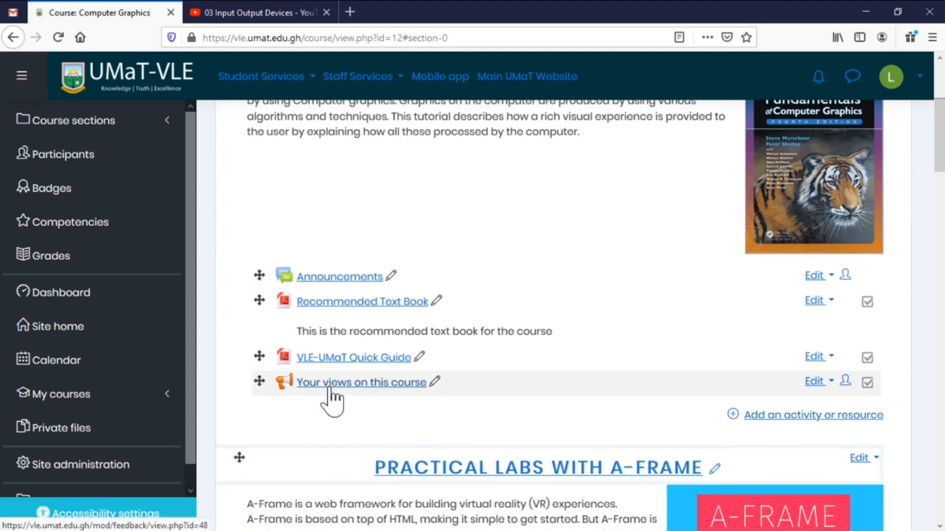
left_click(356, 387)
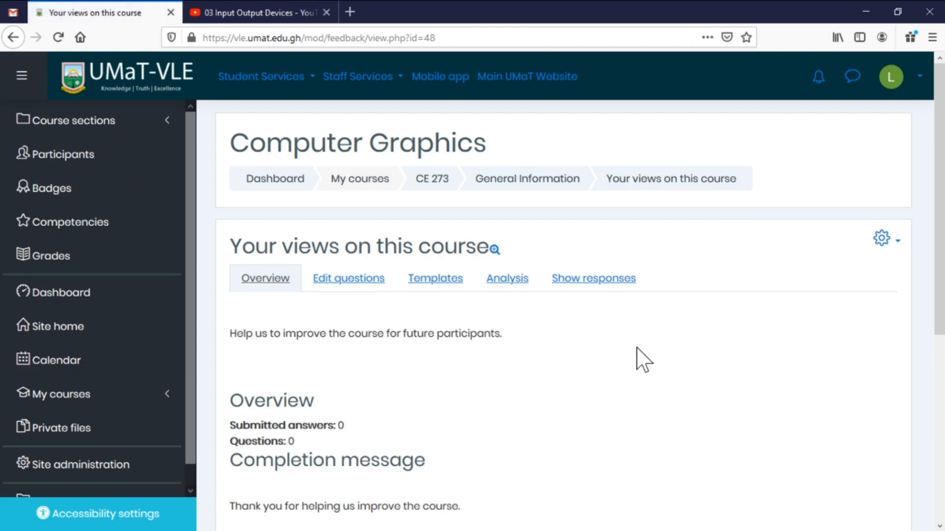
scroll(643, 363, "down", 3)
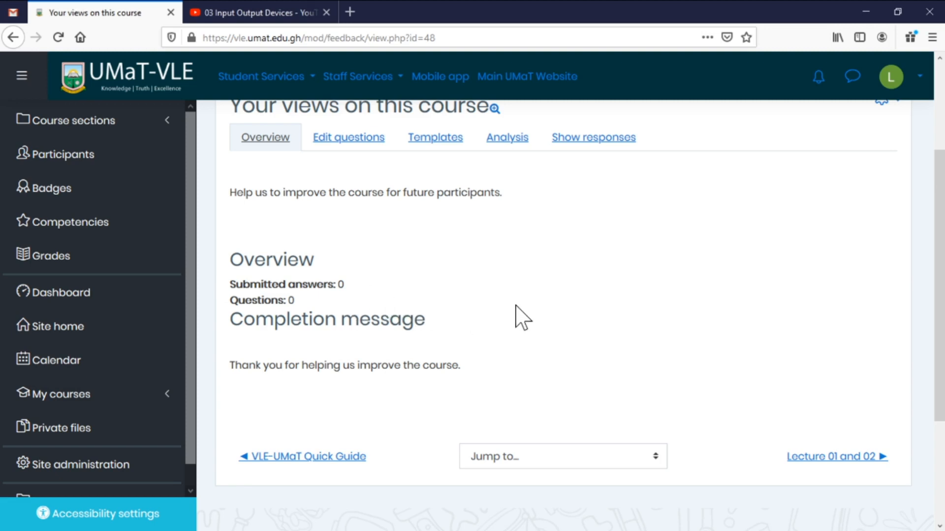
left_click(365, 140)
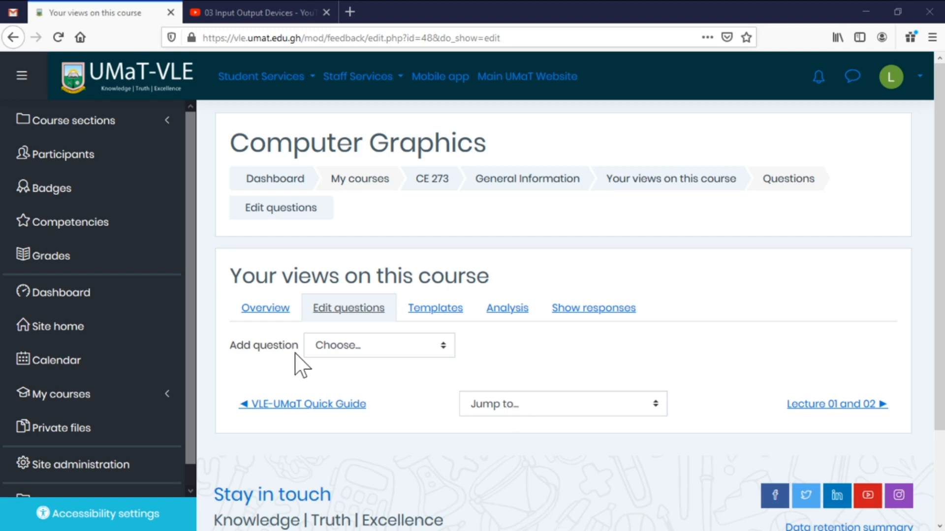
Add and save a Longer text answer question worded 'How is the course going so far?'.
left_click(386, 351)
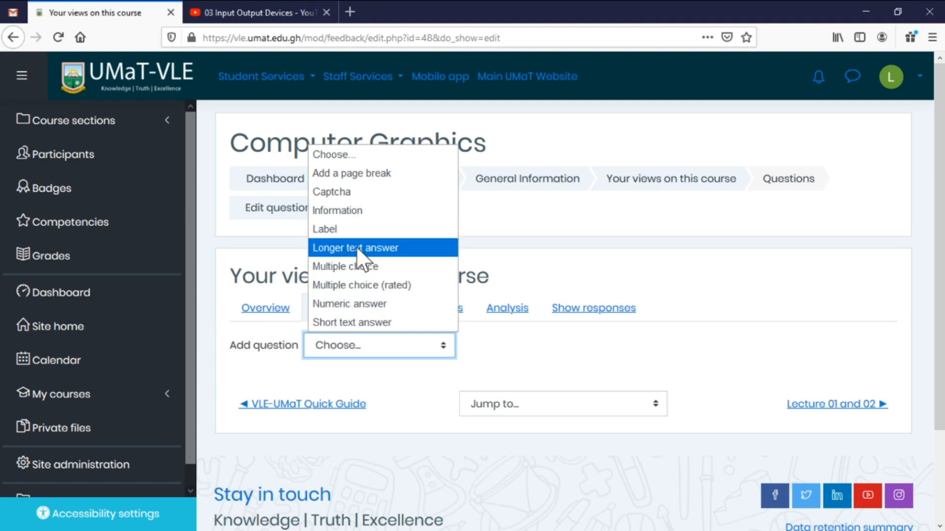
left_click(375, 251)
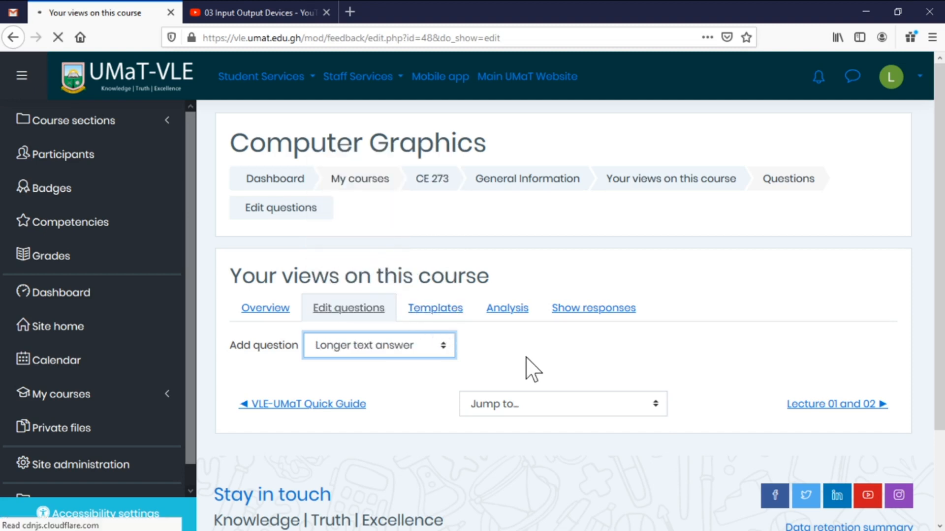
scroll(522, 381, "down", 3)
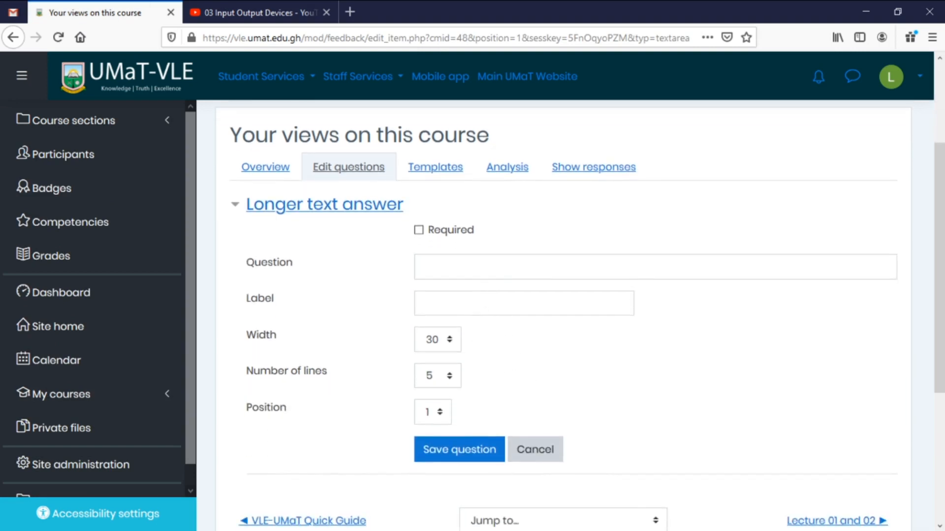
left_click(488, 267)
type("In one word, how would you describe the course to other students?")
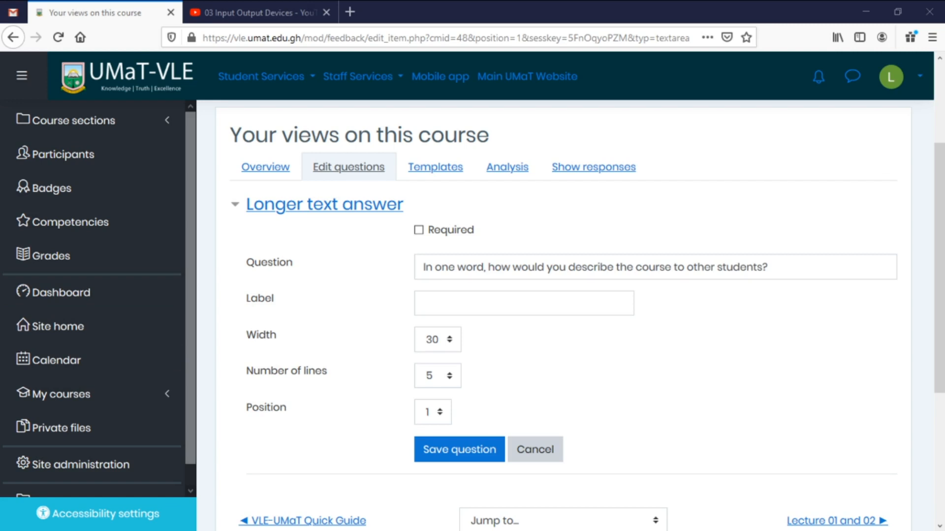
left_click(767, 267)
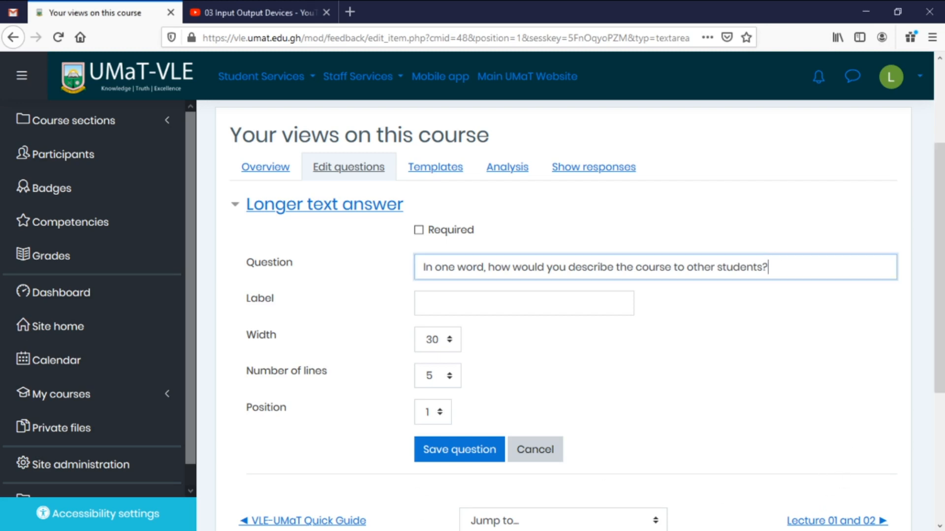
key("ctrl+a")
key("BackSpace")
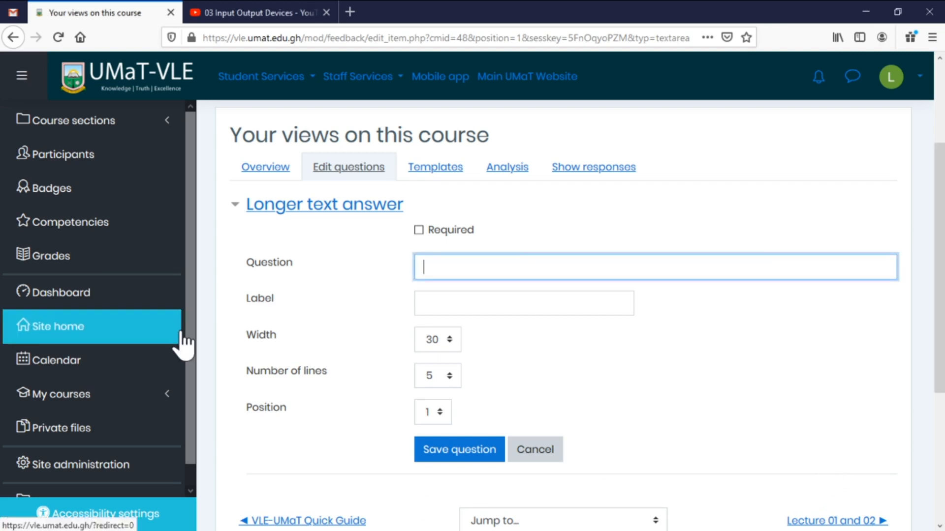
key("alt+Tab")
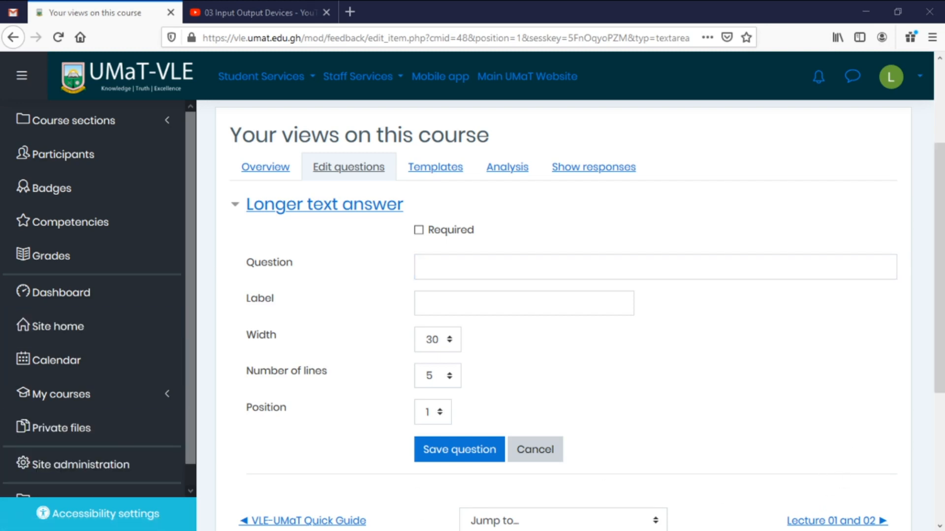
key("alt+Tab")
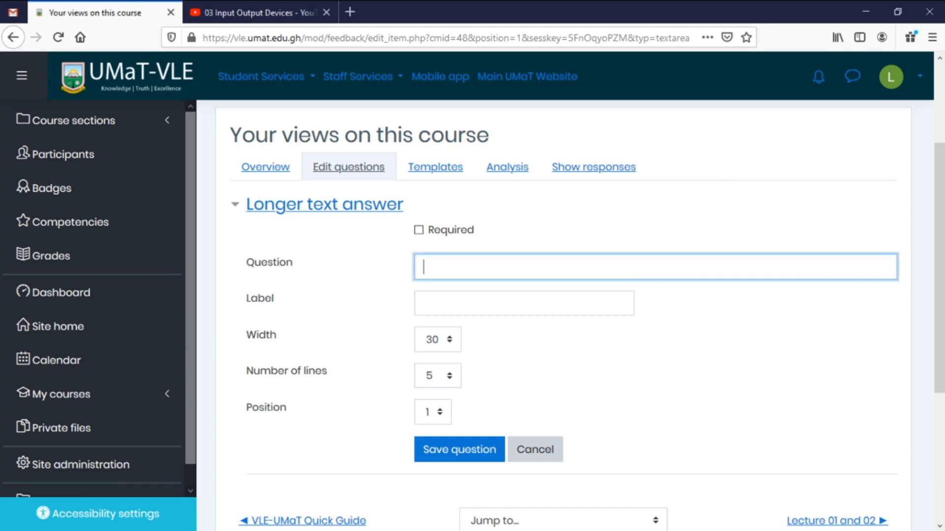
type("How is the course going so far?")
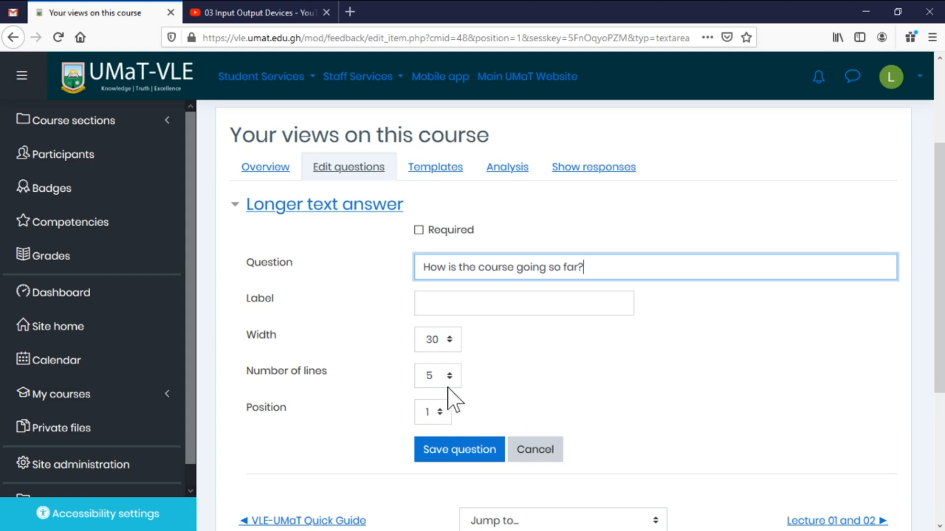
left_click(471, 452)
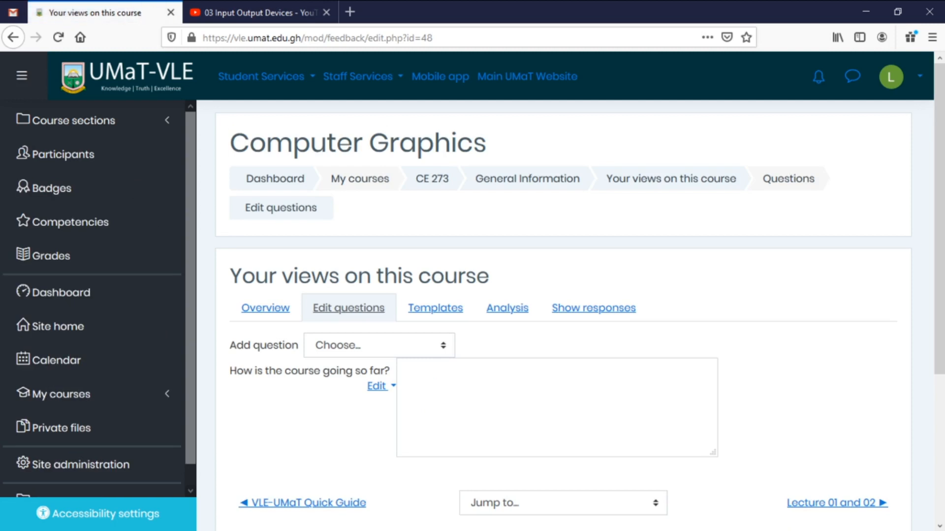
Add a Multiple choice question 'How do you rate this course?' with Outstanding, Good, Satisfactory, Poor.
left_click(443, 346)
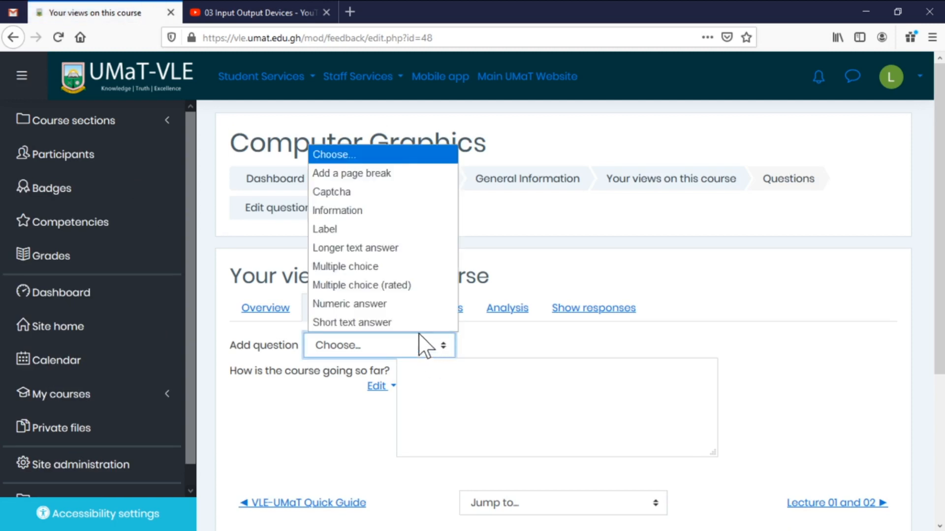
left_click(382, 269)
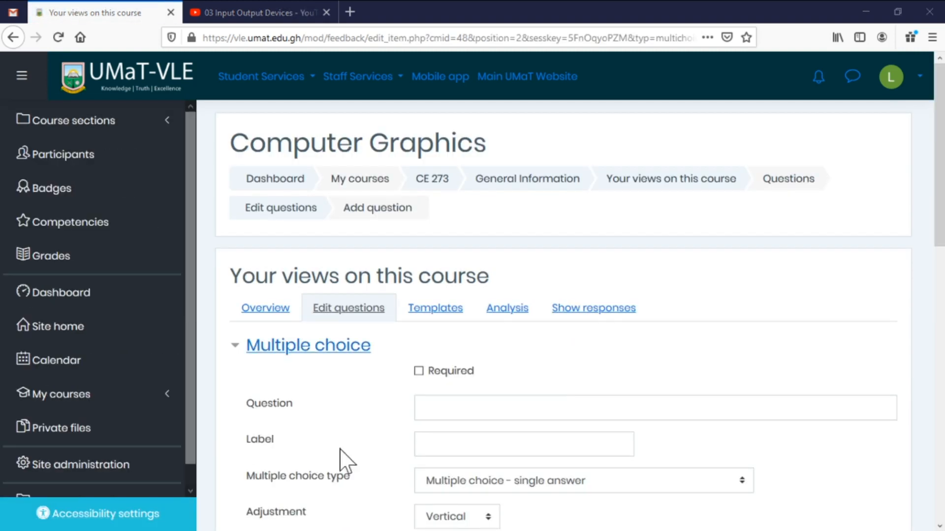
scroll(554, 394, "down", 4)
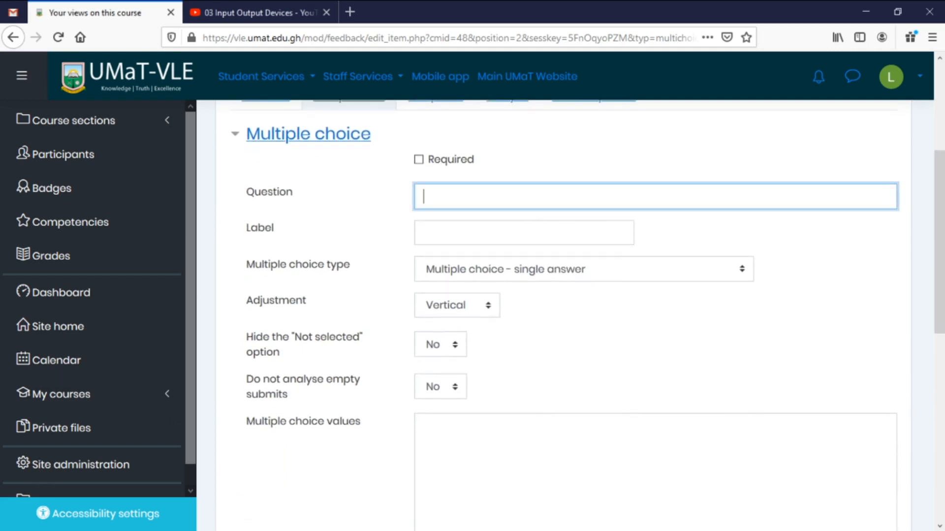
key("alt+Tab")
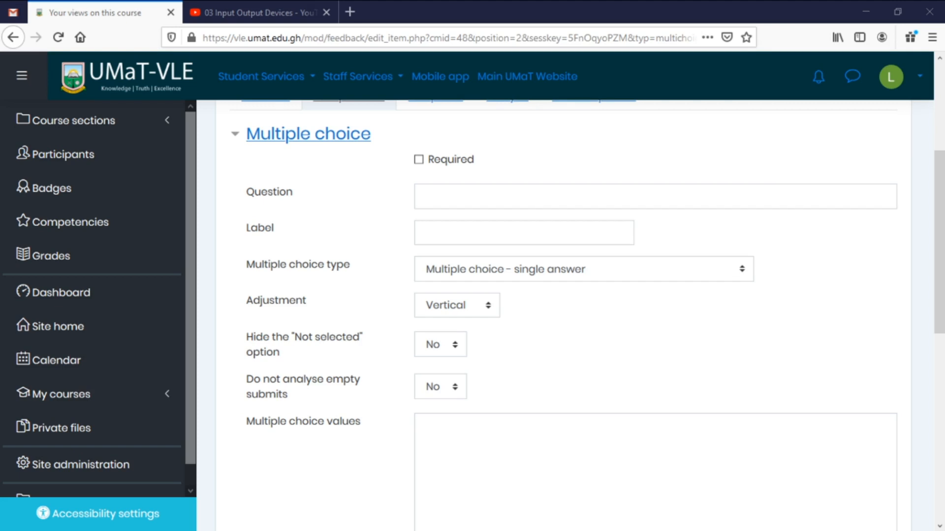
key("alt+Tab")
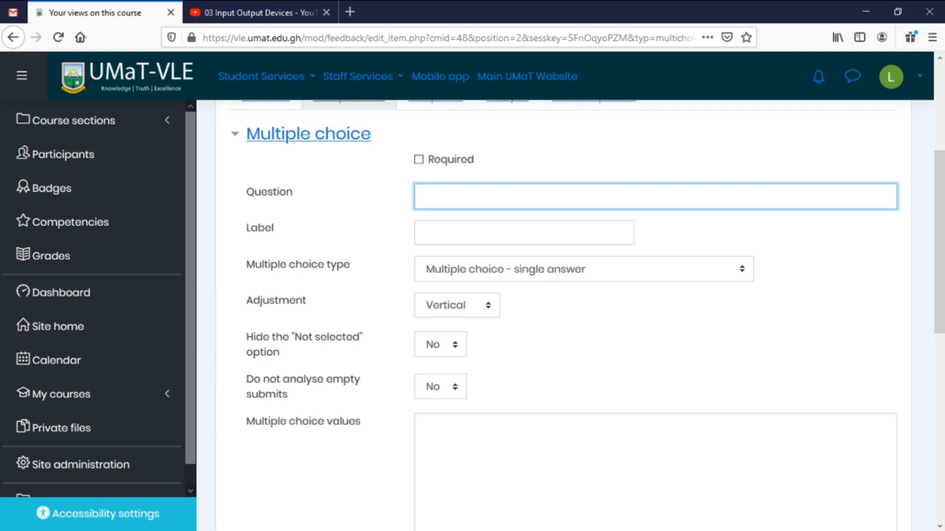
type("How do you rate this course?")
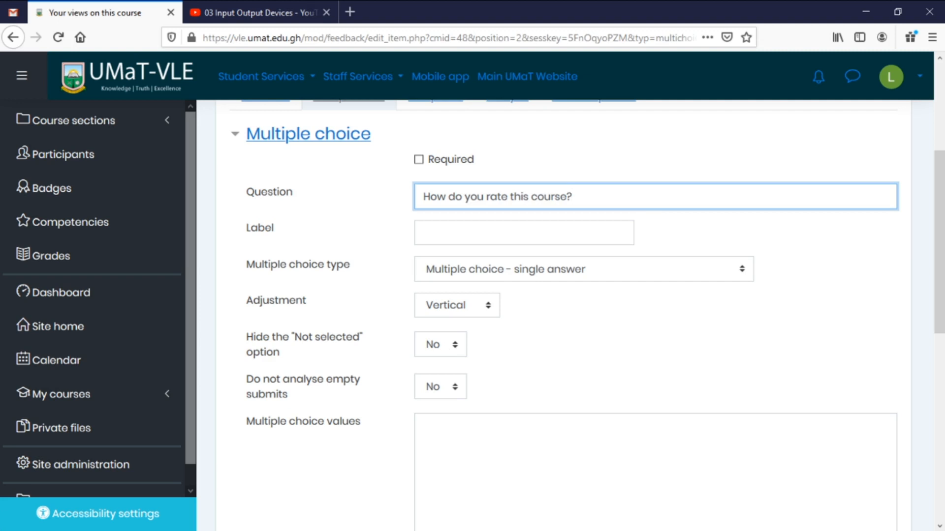
key("alt+Tab")
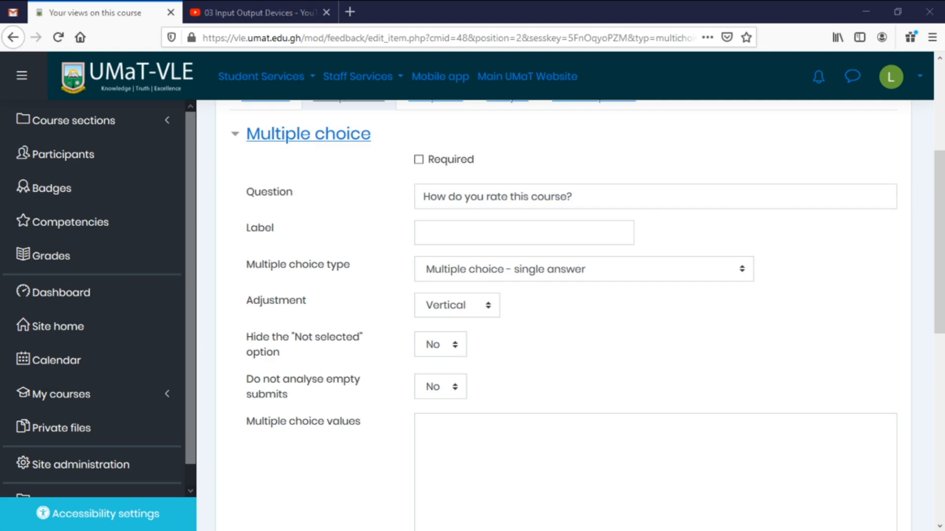
left_click(545, 428)
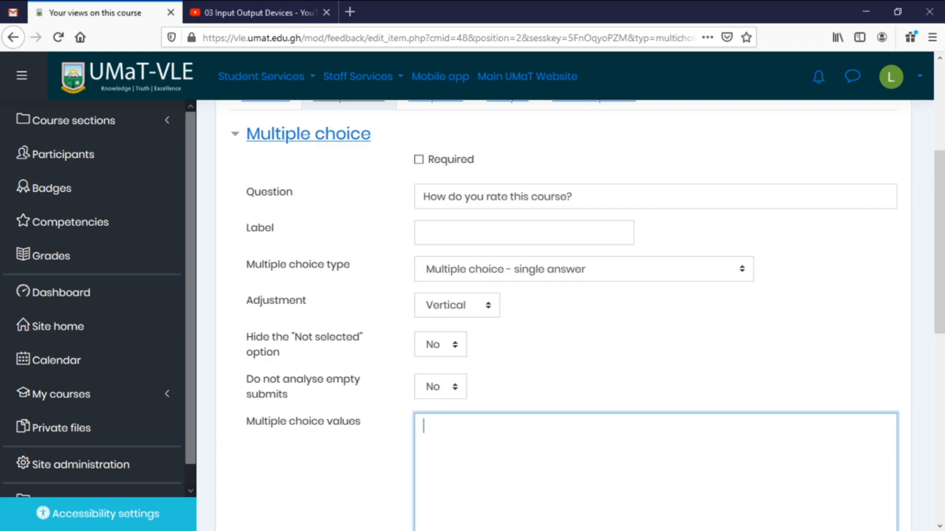
type("Outstanding Good Satisfactory Poor")
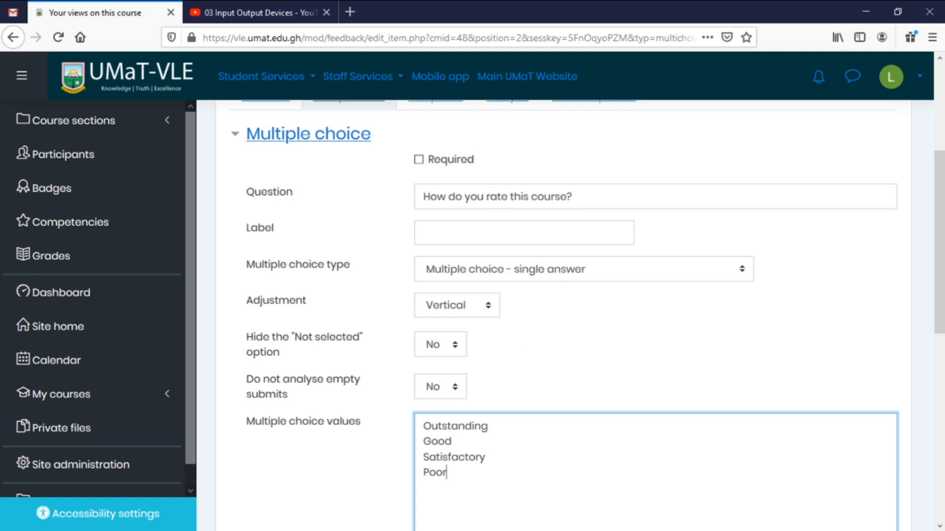
scroll(565, 500, "down", 5)
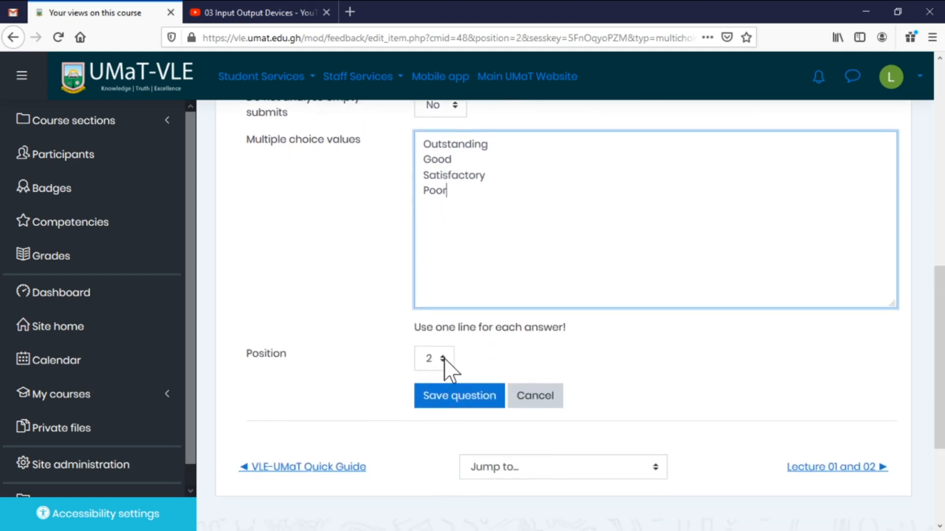
left_click(455, 399)
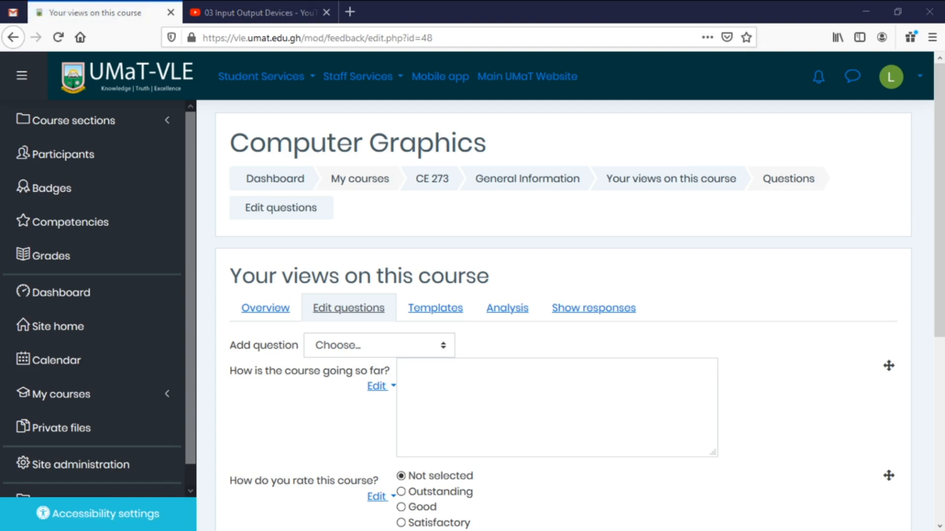
Add a required Short text answer: 'In one word, how would you describe the course to other students?'.
left_click(388, 346)
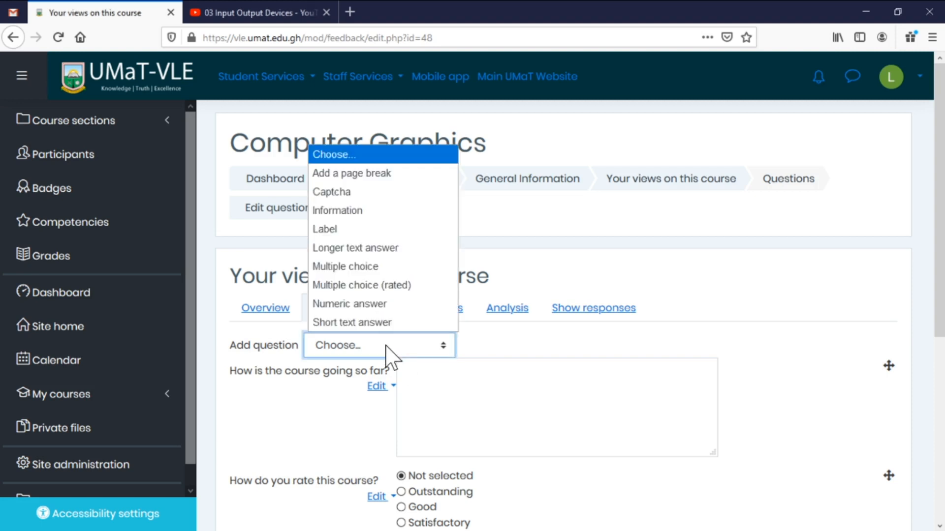
left_click(360, 323)
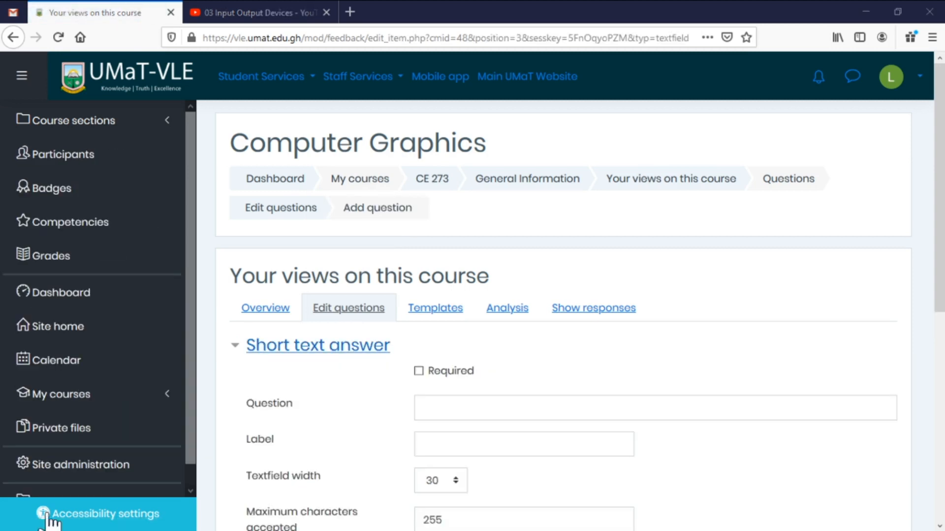
left_click(423, 407)
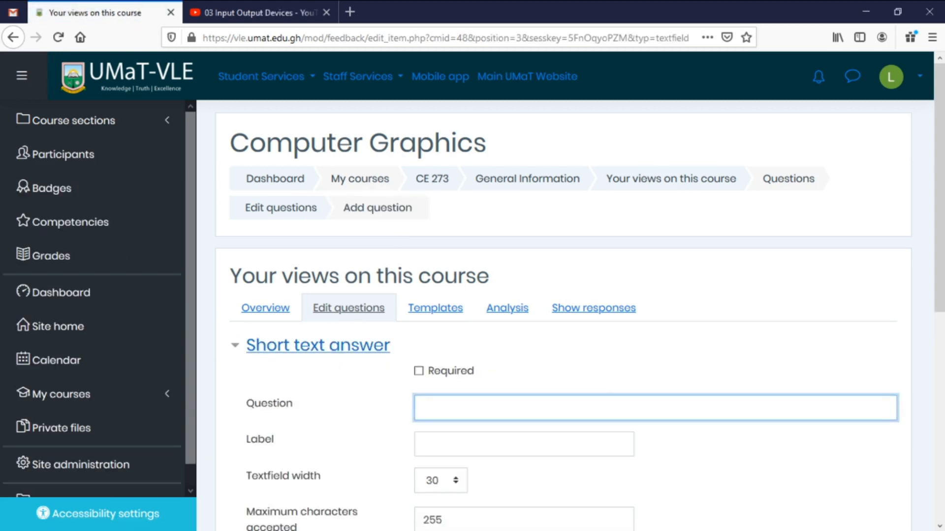
type("In one word, how would you describe the course to other students?")
scroll(678, 444, "down", 2)
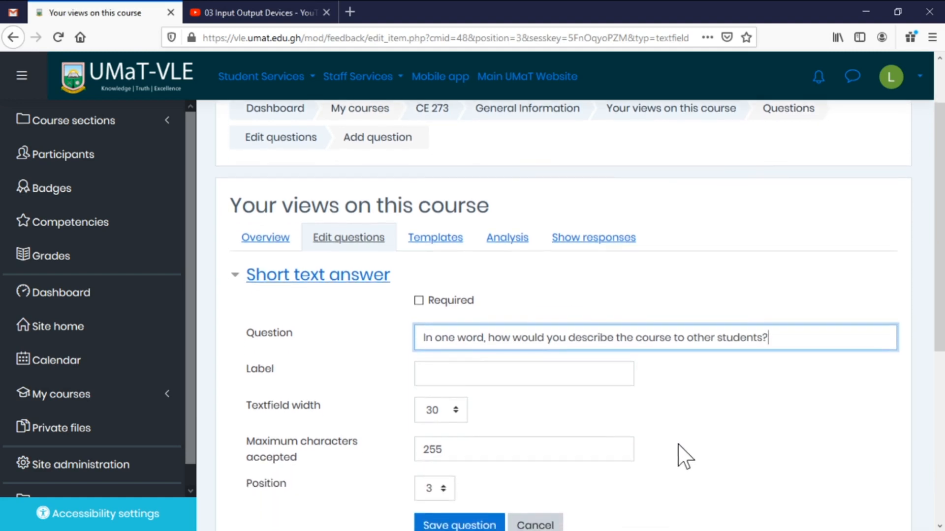
left_click(418, 300)
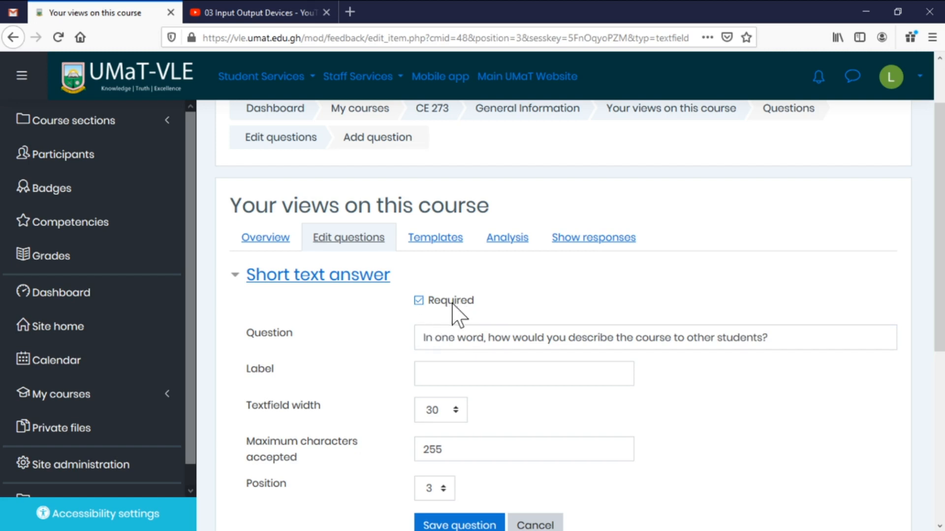
scroll(519, 382, "down", 3)
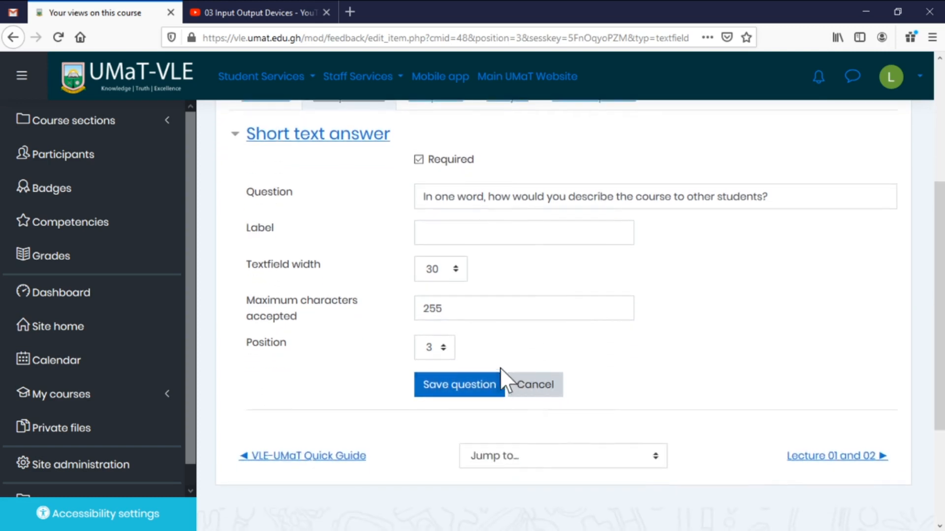
left_click(459, 386)
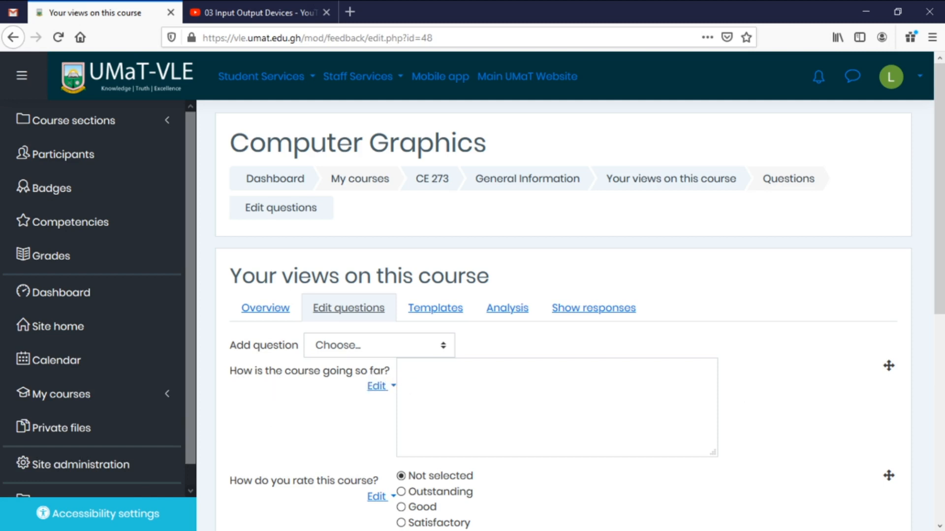
Test the course-progress and one-word answer boxes, then go to the feedback Overview showing 3 questions.
left_click(406, 376)
scroll(315, 475, "down", 3)
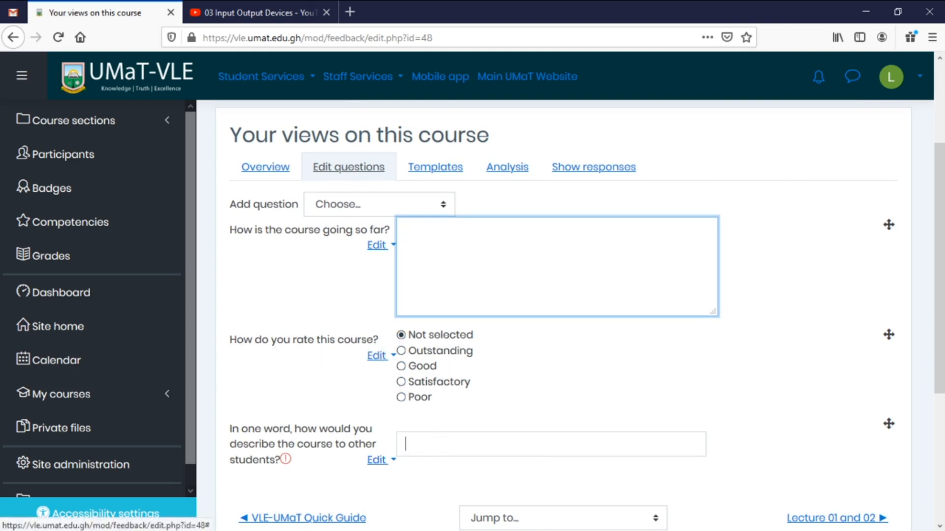
left_click(406, 444)
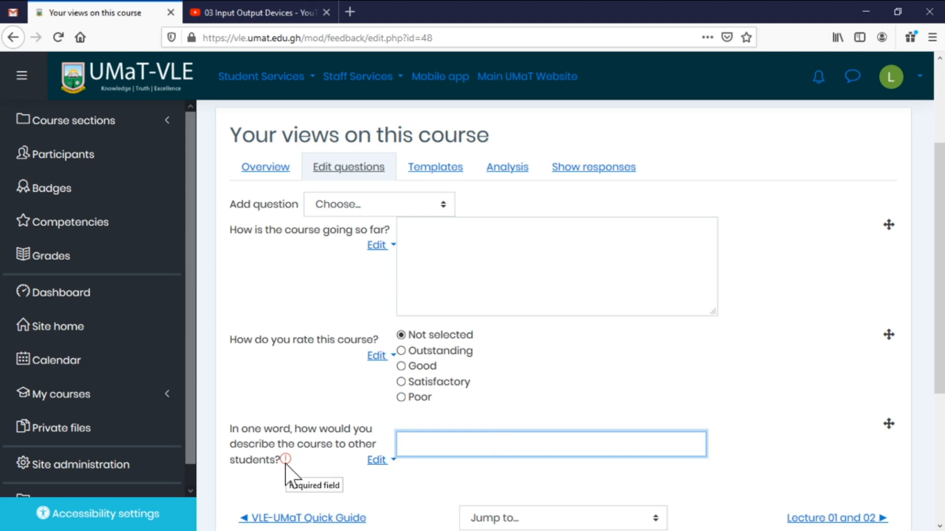
left_click(256, 170)
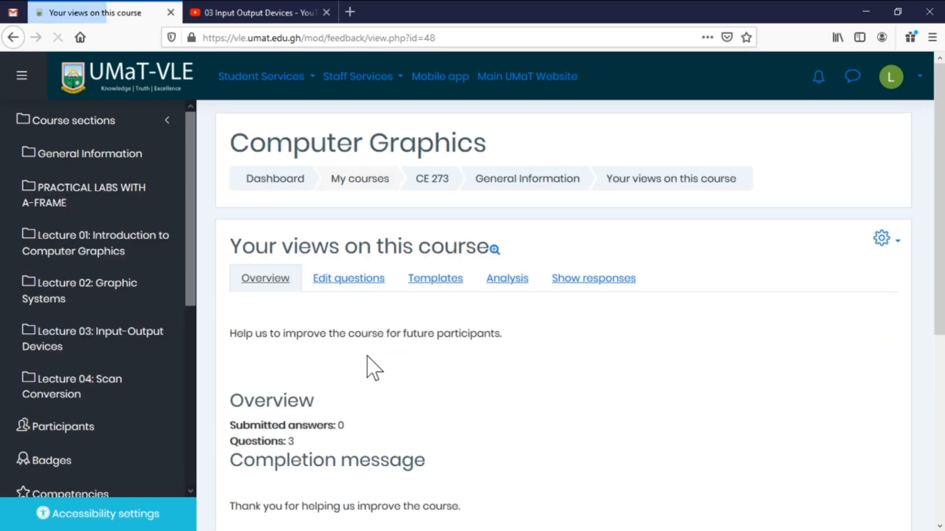
Reload the feedback Overview so it reports 1 submitted answer.
scroll(364, 374, "down", 3)
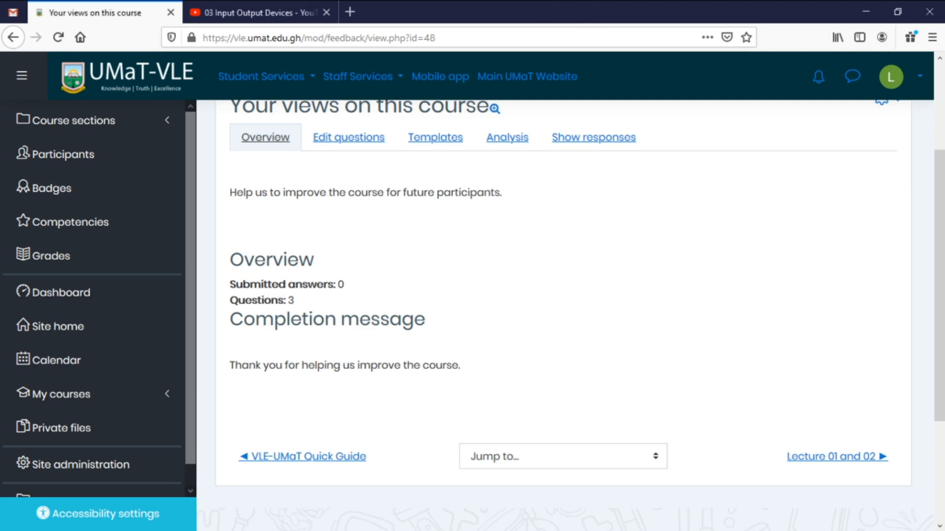
left_click(58, 38)
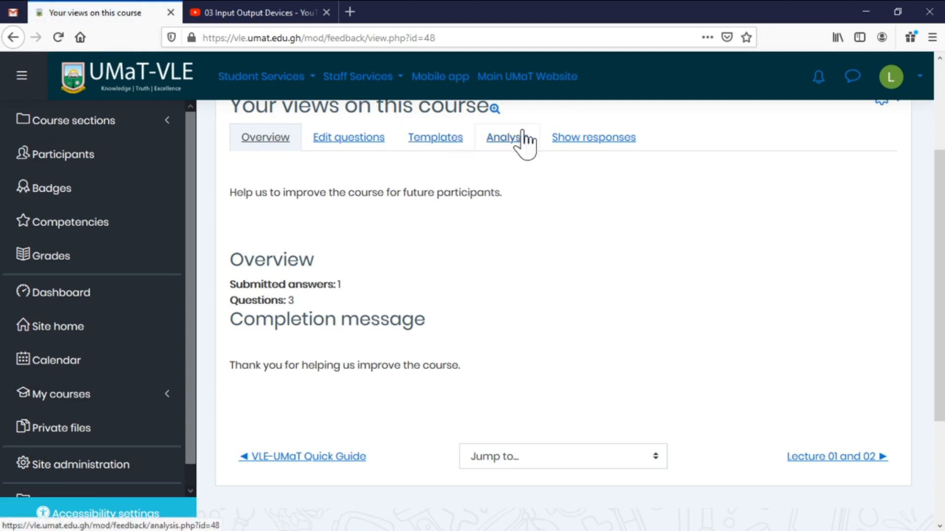
Show the anonymous responses, reviewing the single entry rated Outstanding with the answer Fantastic.
left_click(581, 144)
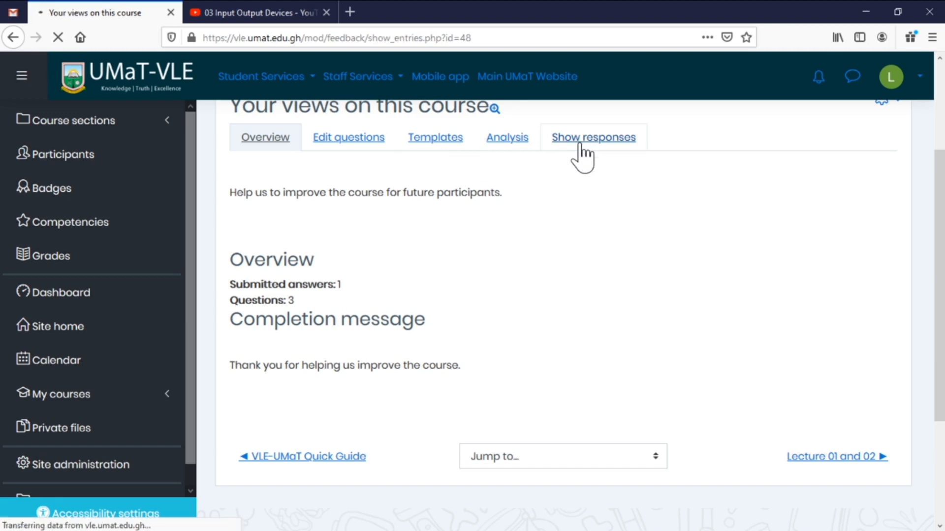
scroll(629, 231, "down", 3)
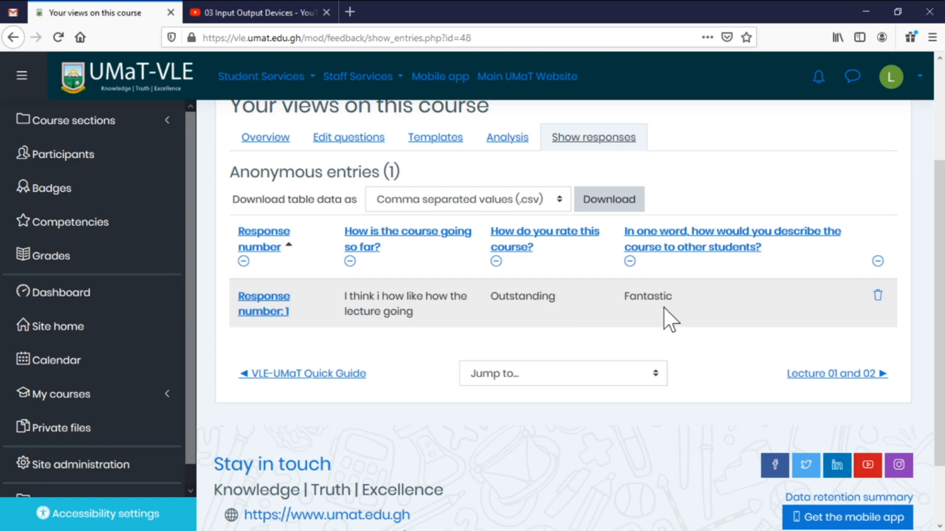
scroll(597, 348, "down", 2)
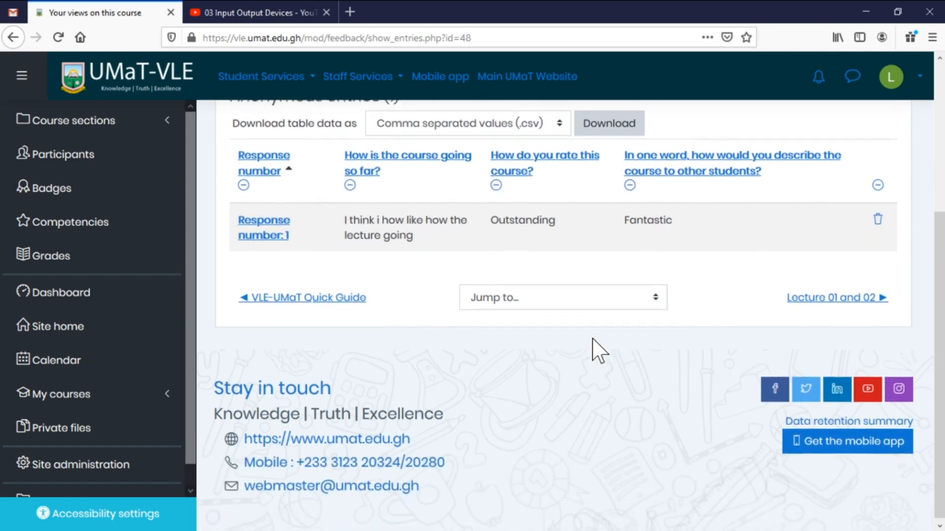
scroll(468, 249, "up", 5)
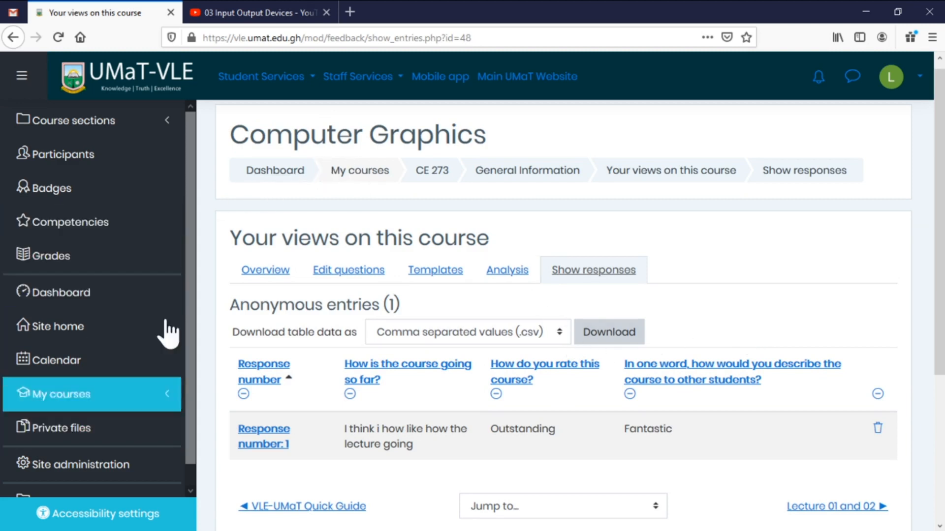
Return to the CE 273 course page and scroll through its sections back to General Information.
left_click(430, 170)
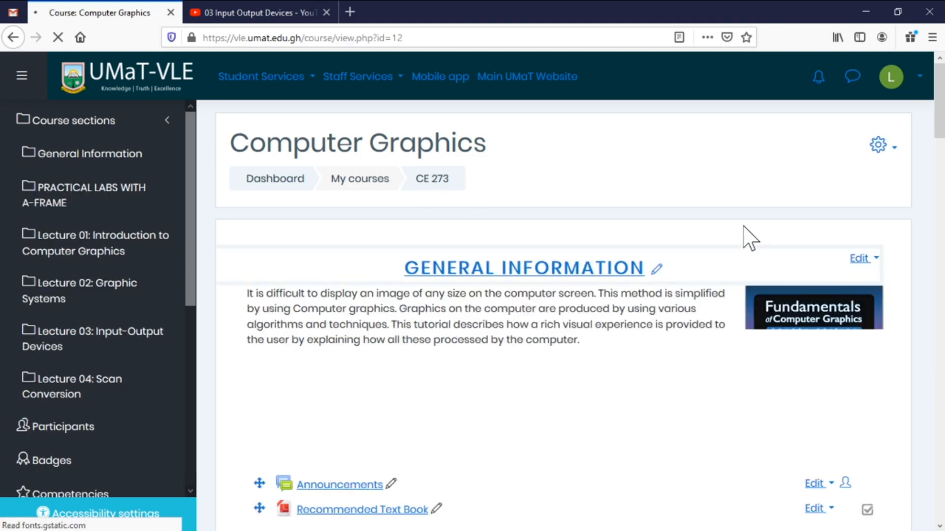
scroll(713, 251, "down", 4)
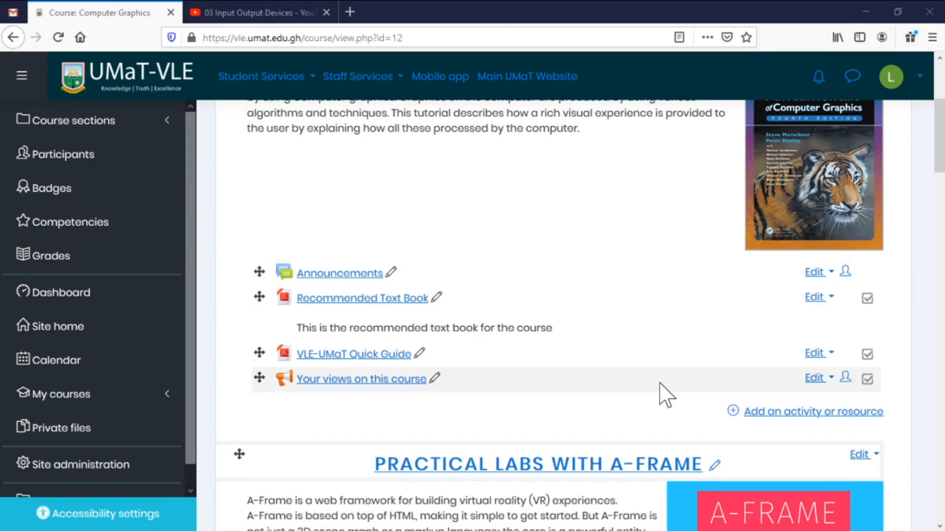
scroll(599, 276, "up", 4)
scroll(640, 268, "down", 10)
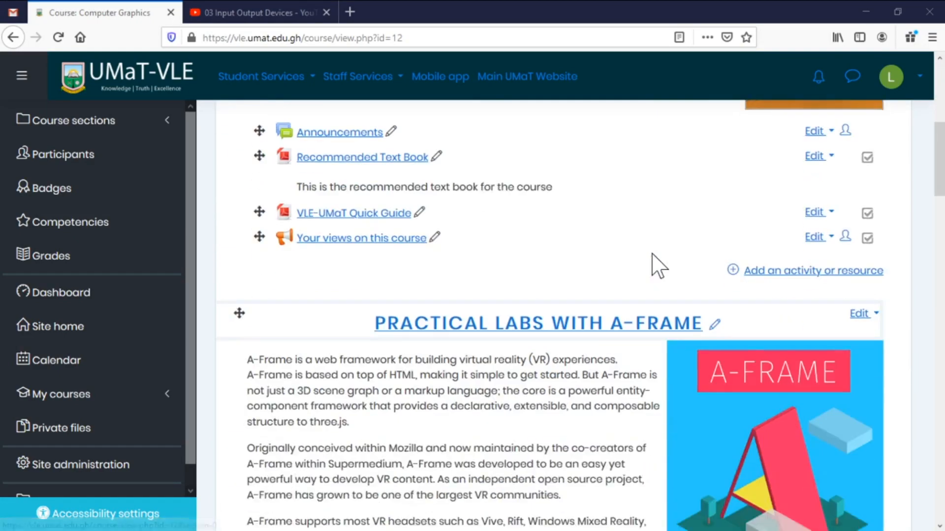
scroll(657, 267, "down", 5)
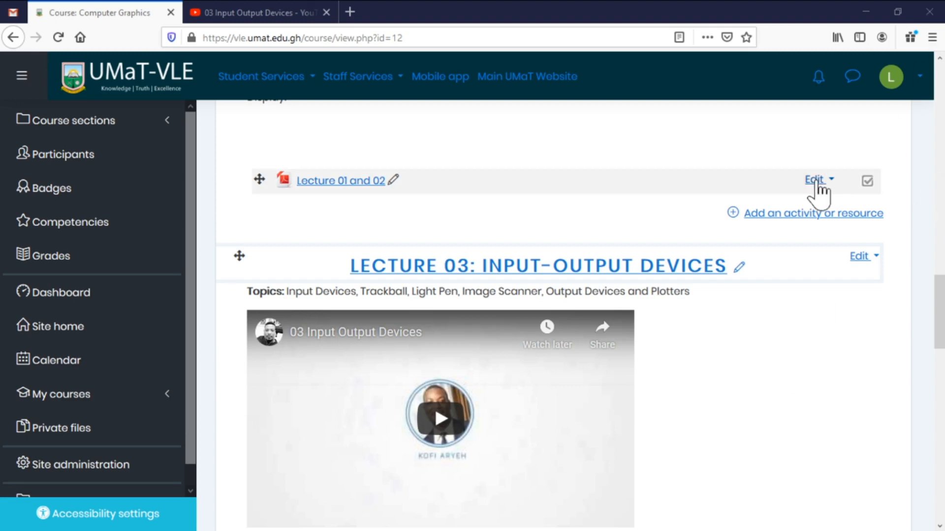
scroll(696, 190, "up", 12)
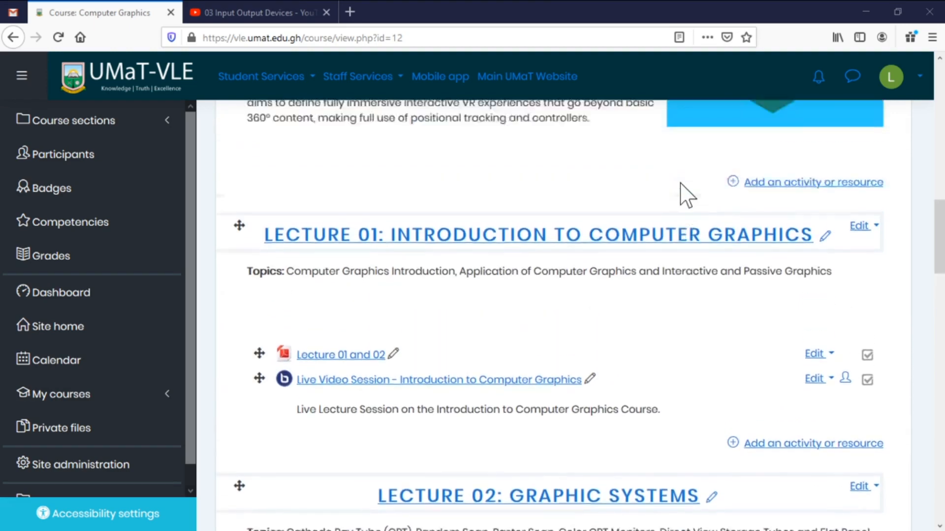
scroll(681, 183, "up", 10)
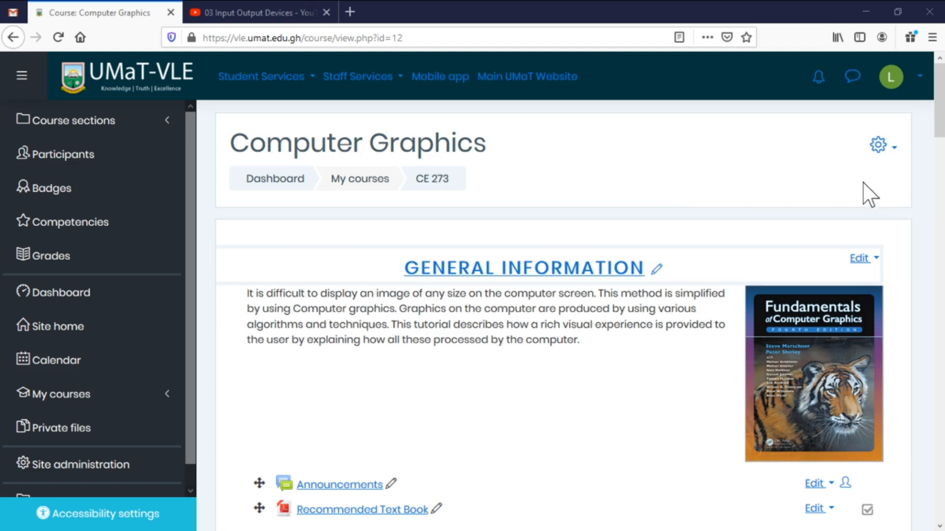
Open Gradebook setup from the course gear menu, showing only a Course total of 0.00.
left_click(890, 148)
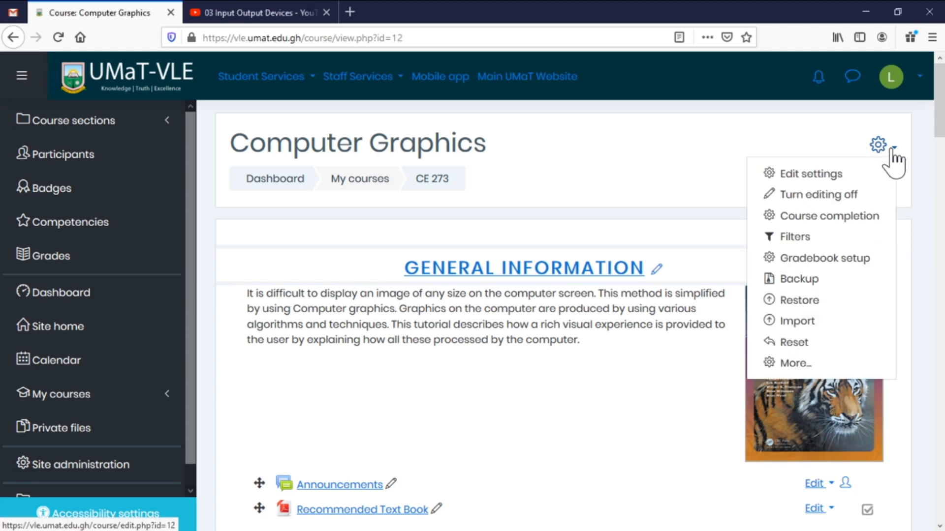
left_click(839, 265)
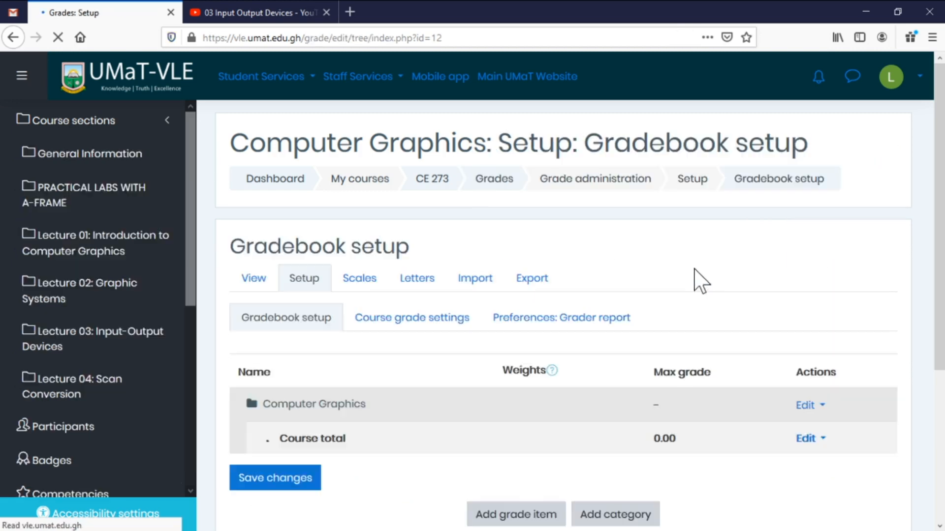
scroll(675, 280, "down", 5)
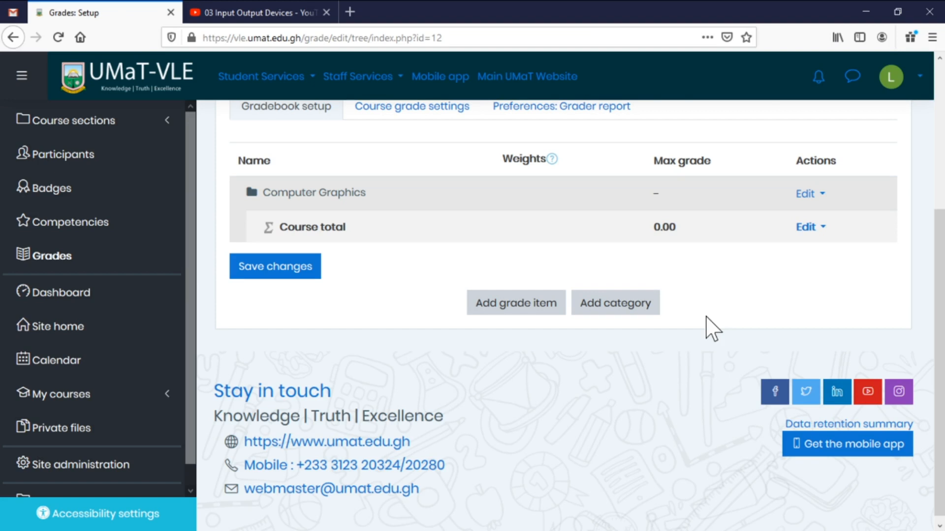
Create the 'Continuous Assessment' grade category with default Natural aggregation and 100 maximum grade.
left_click(623, 307)
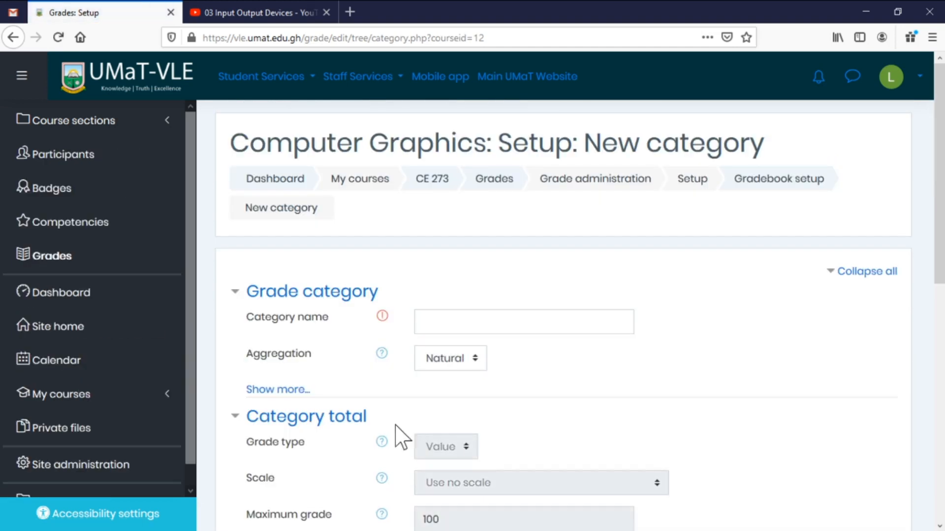
left_click(424, 322)
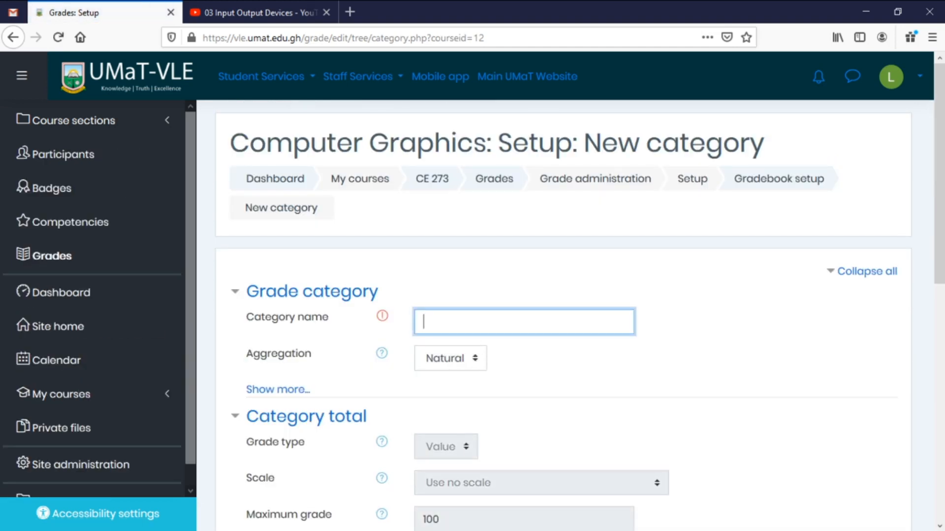
type("Continuous Asse")
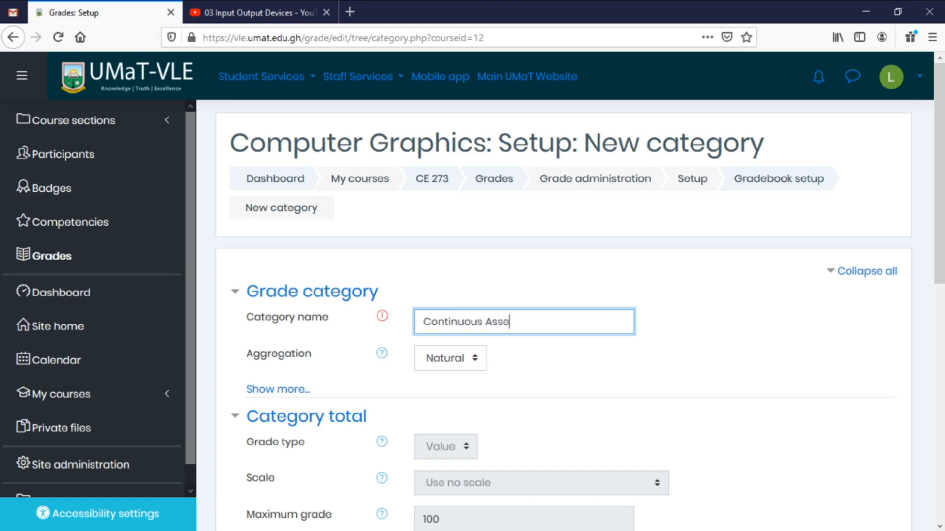
type("ssment")
left_click(527, 366)
scroll(527, 367, "down", 3)
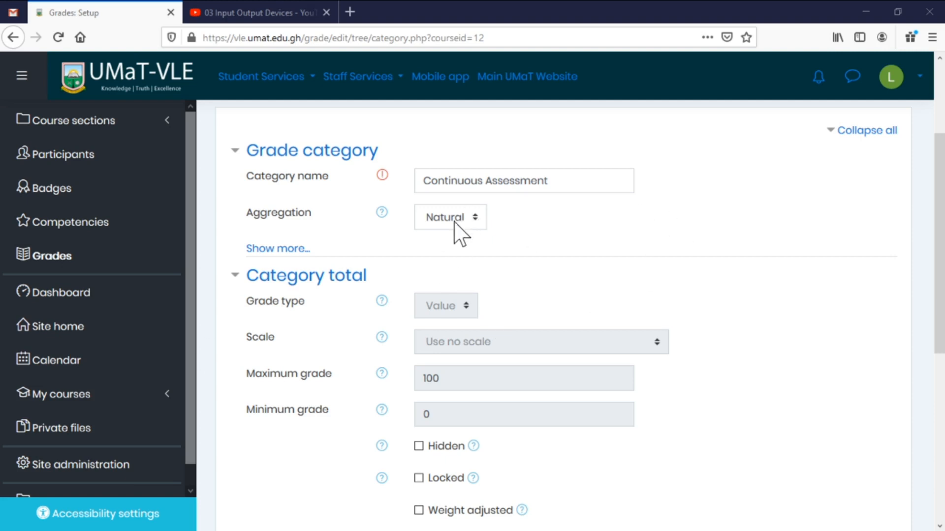
scroll(501, 241, "down", 3)
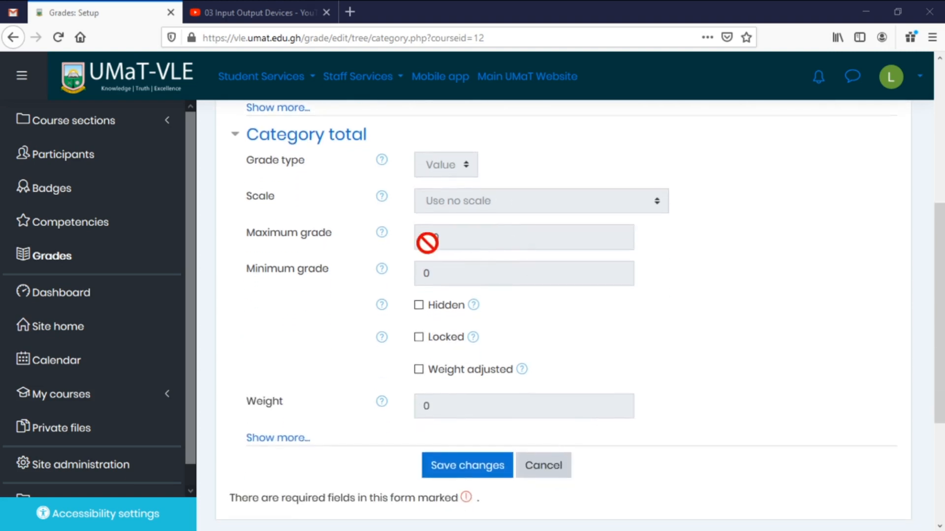
scroll(485, 280, "down", 2)
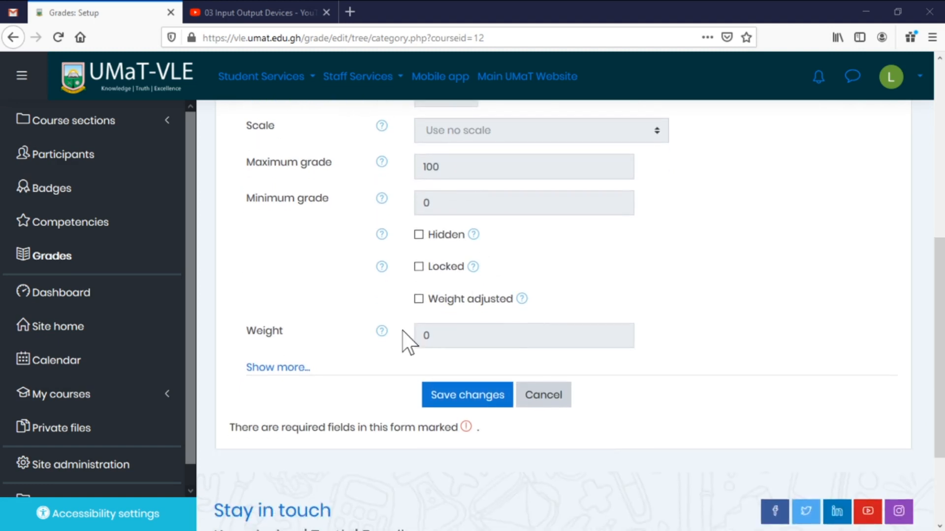
scroll(394, 338, "up", 4)
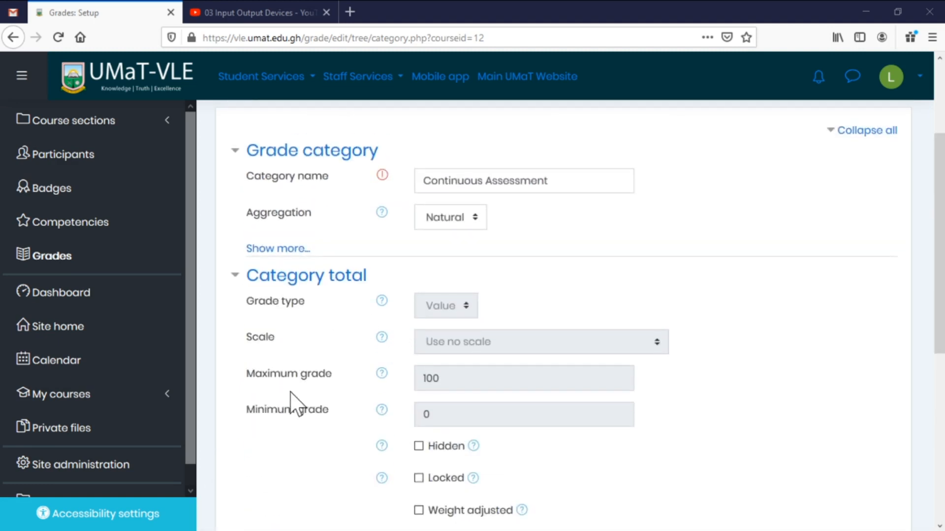
left_click(296, 252)
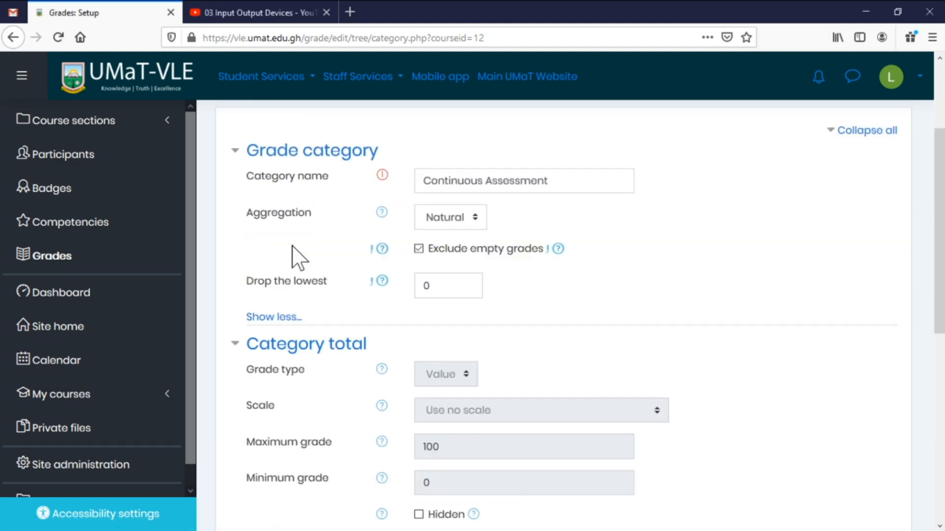
left_click(290, 318)
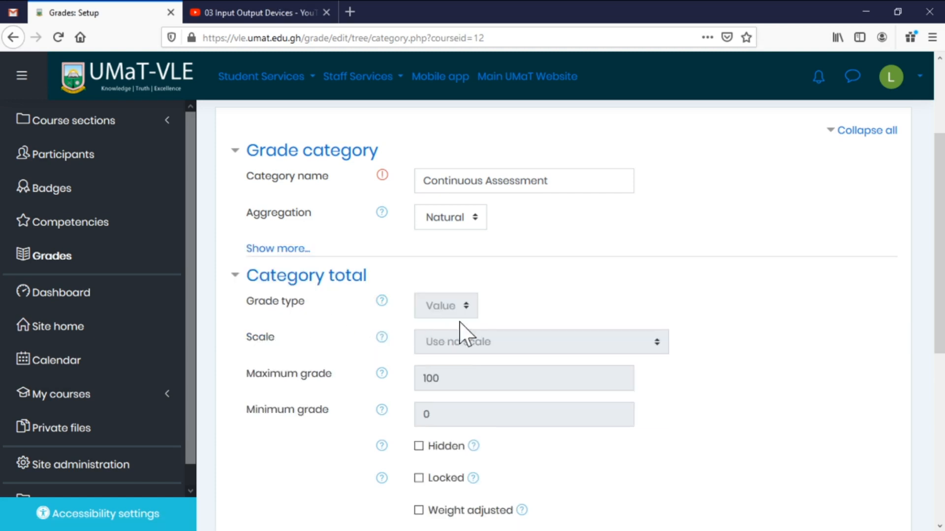
scroll(492, 327, "down", 4)
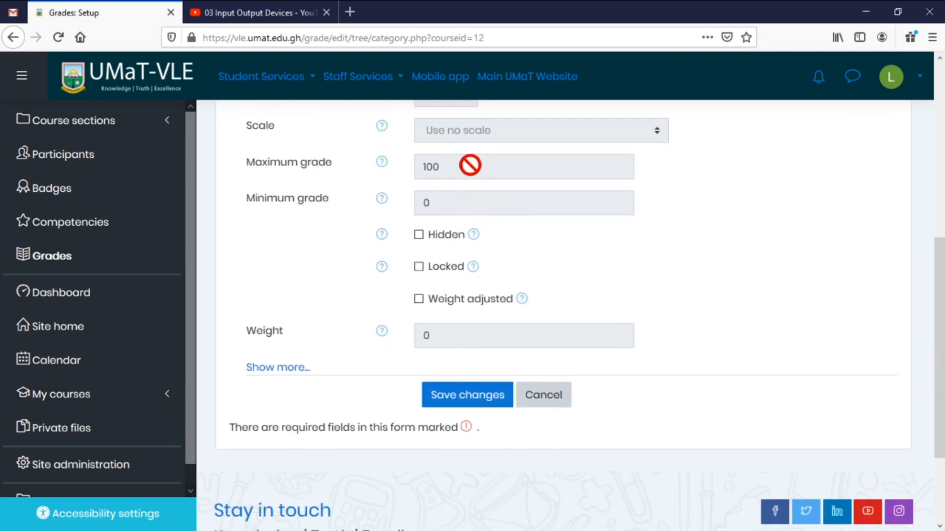
left_click(480, 399)
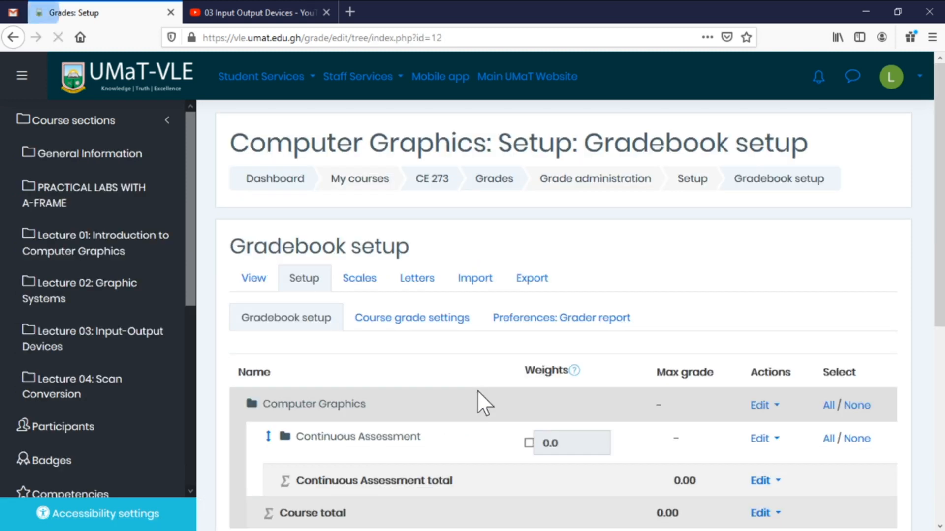
Create a second grade category named 'Examination' below Continuous Assessment.
scroll(569, 359, "down", 4)
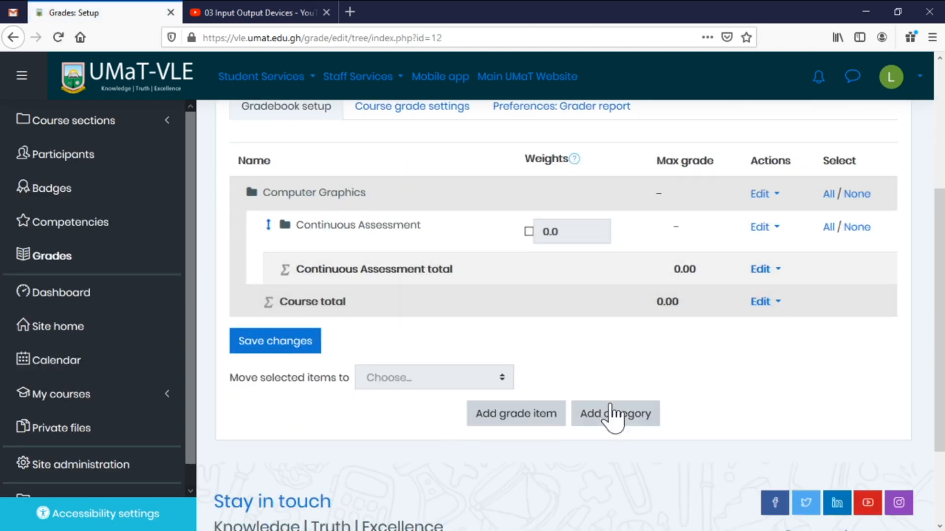
left_click(621, 419)
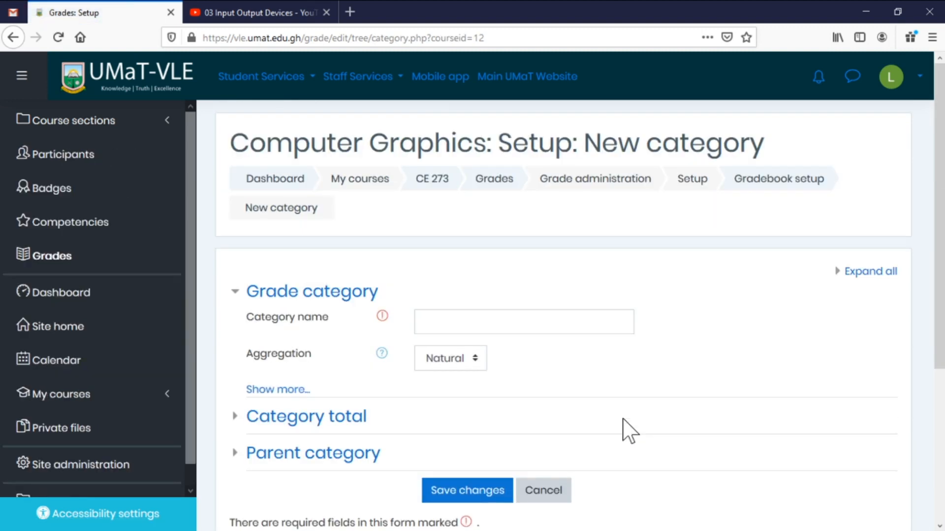
left_click(516, 322)
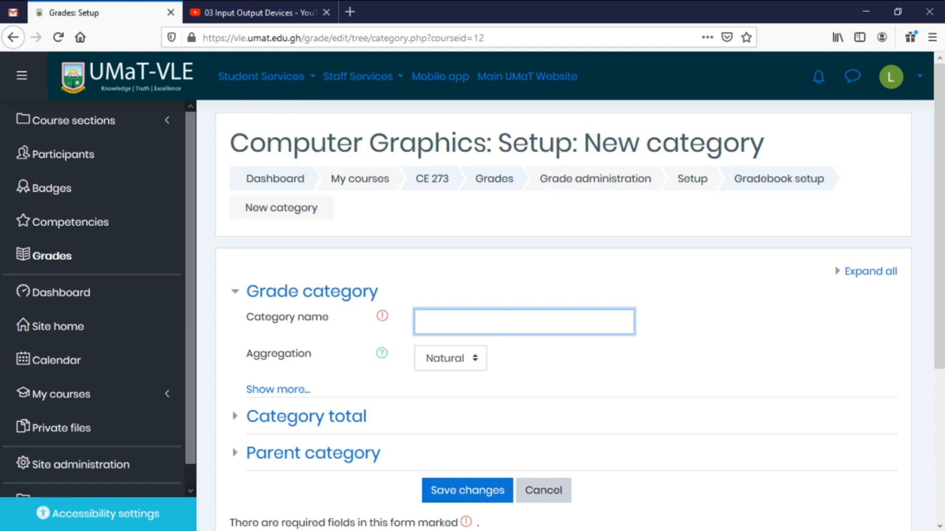
type("Examination")
left_click(480, 492)
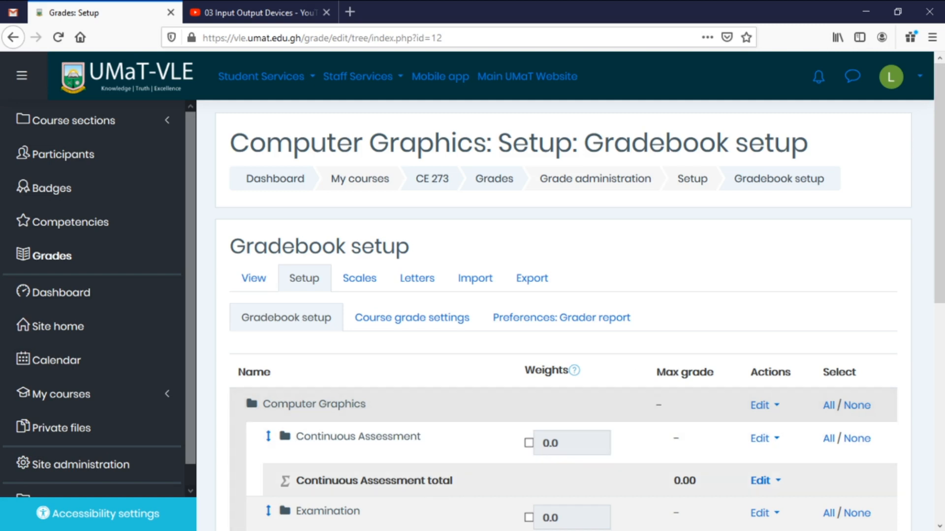
Override the Continuous Assessment weight and set it to 40.
scroll(516, 384, "down", 3)
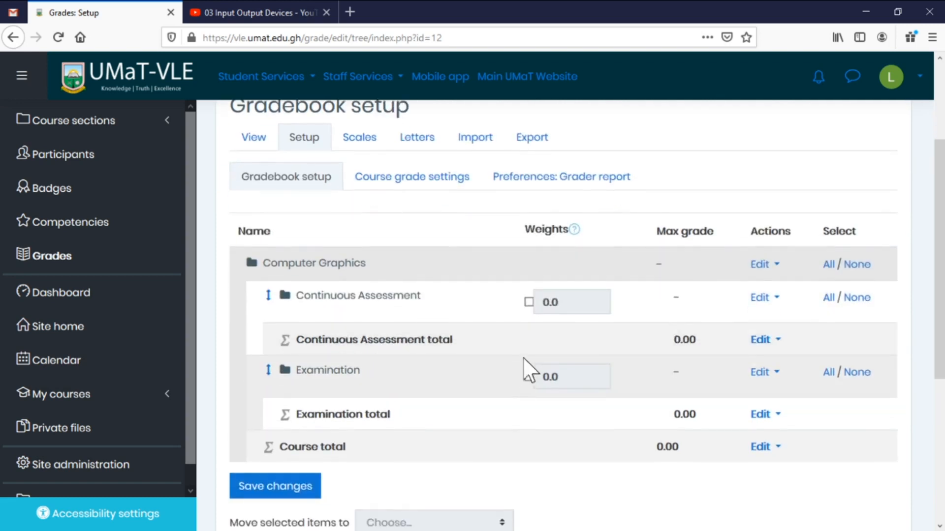
scroll(530, 357, "down", 1)
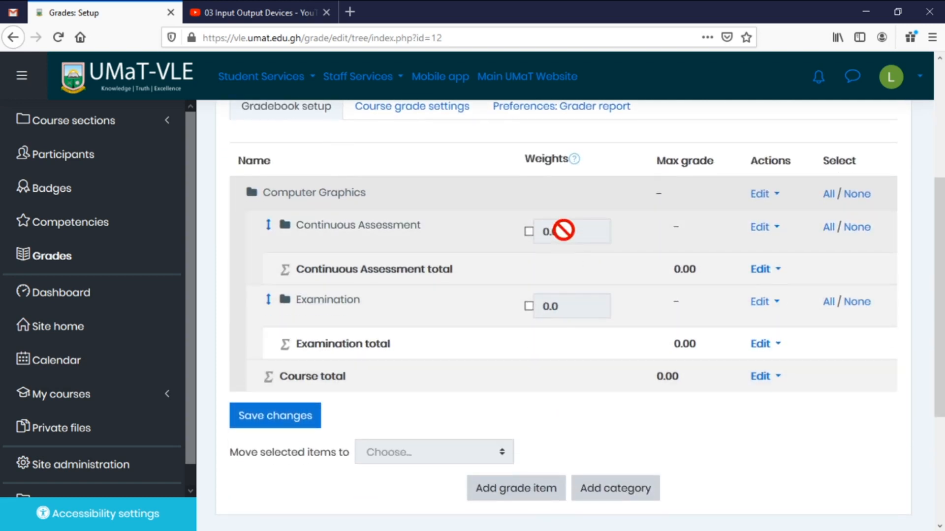
left_click(529, 231)
left_click_drag(550, 232, 541, 232)
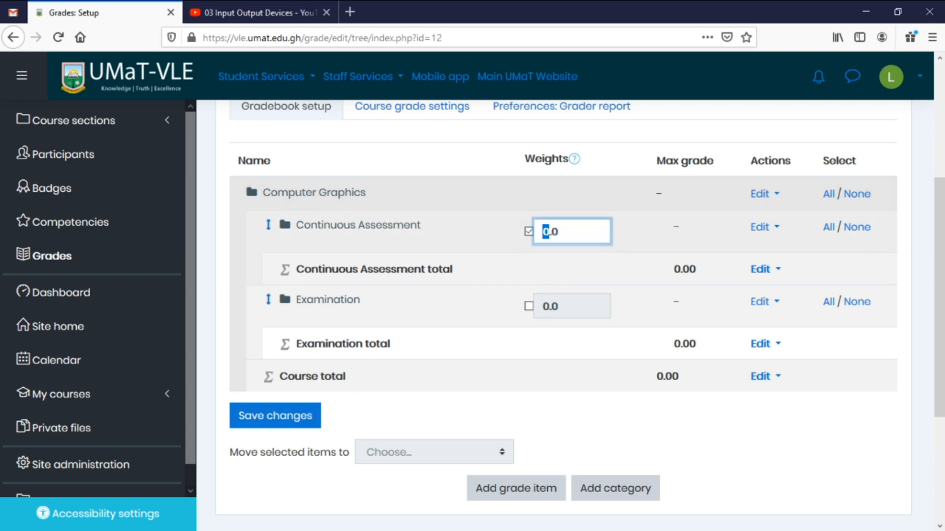
type("40")
Override the Examination weight to 60 and save the category weights.
left_click(529, 306)
left_click(543, 306)
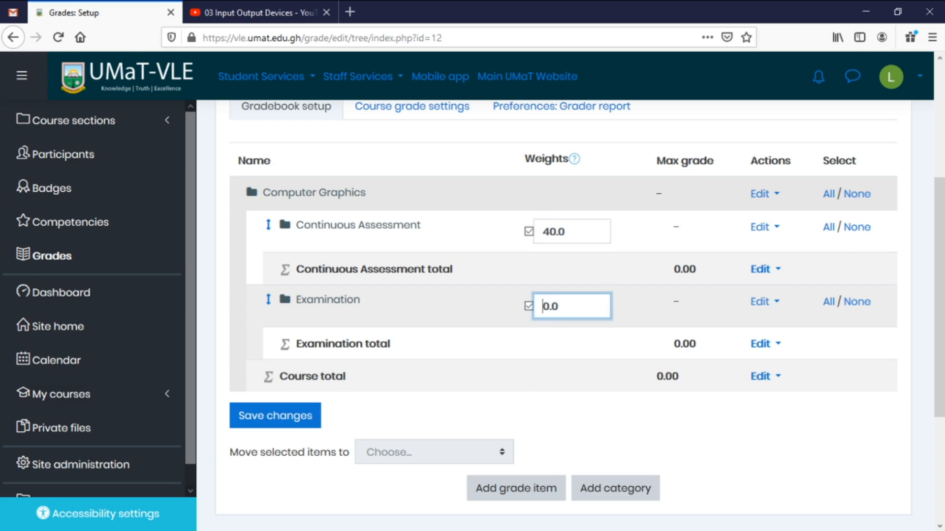
type("6")
key("Return")
scroll(475, 295, "down", 3)
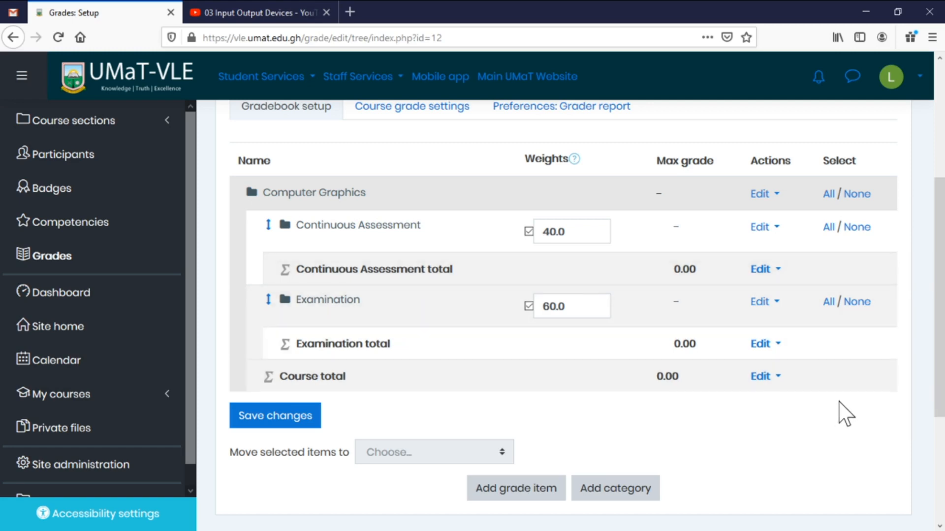
scroll(846, 413, "up", 3)
scroll(753, 379, "down", 1)
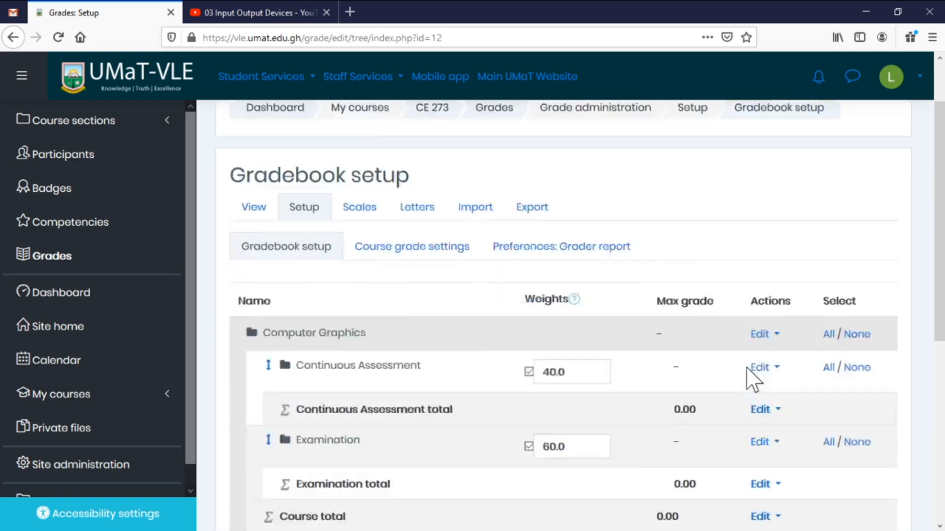
scroll(753, 379, "down", 3)
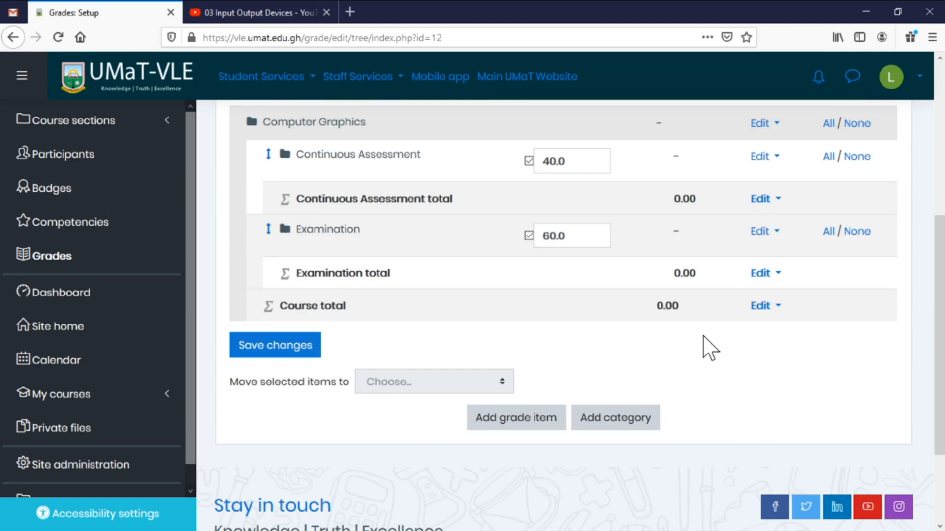
scroll(580, 268, "up", 4)
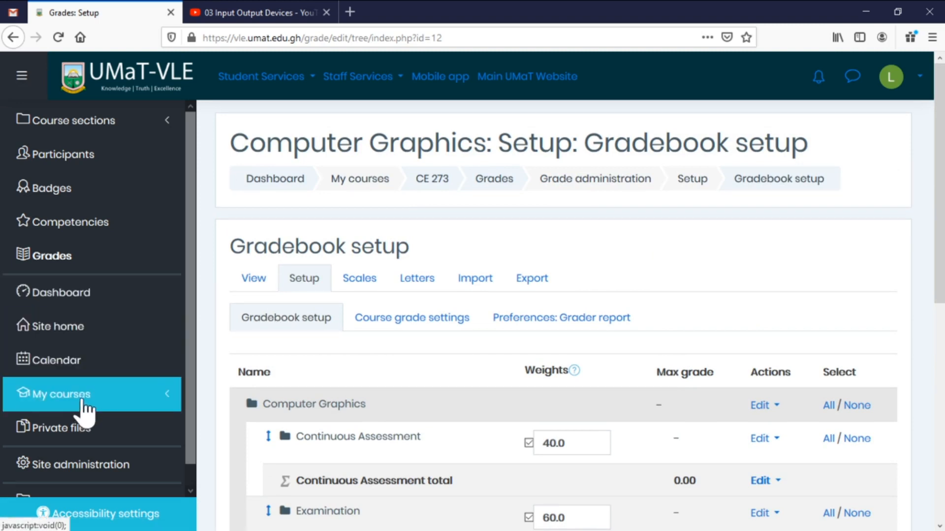
Return to the CE 273 course page and locate the PRACTICAL LABS WITH A-FRAME section.
left_click(431, 186)
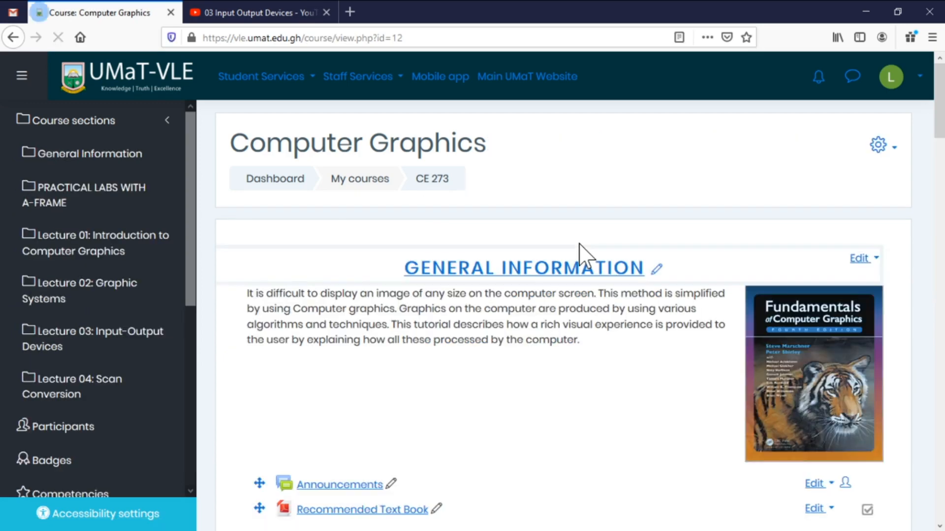
scroll(586, 256, "down", 5)
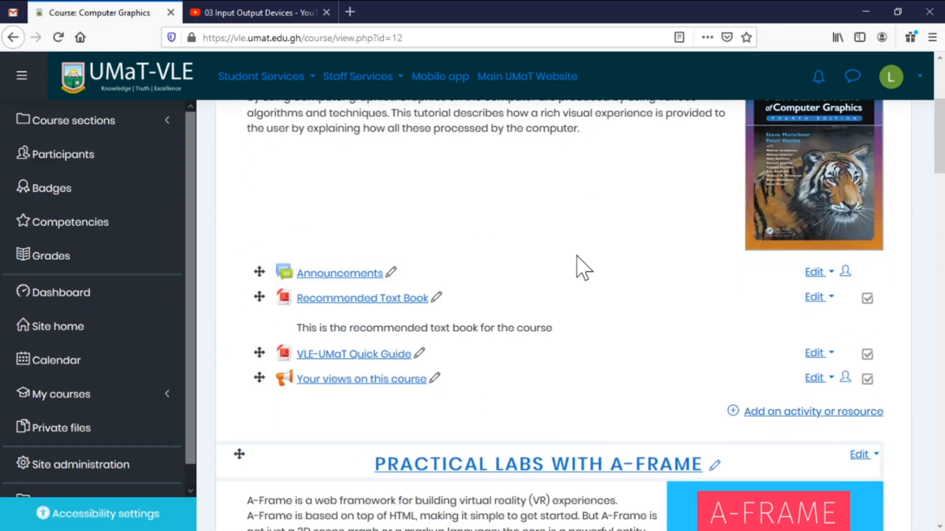
scroll(583, 268, "down", 4)
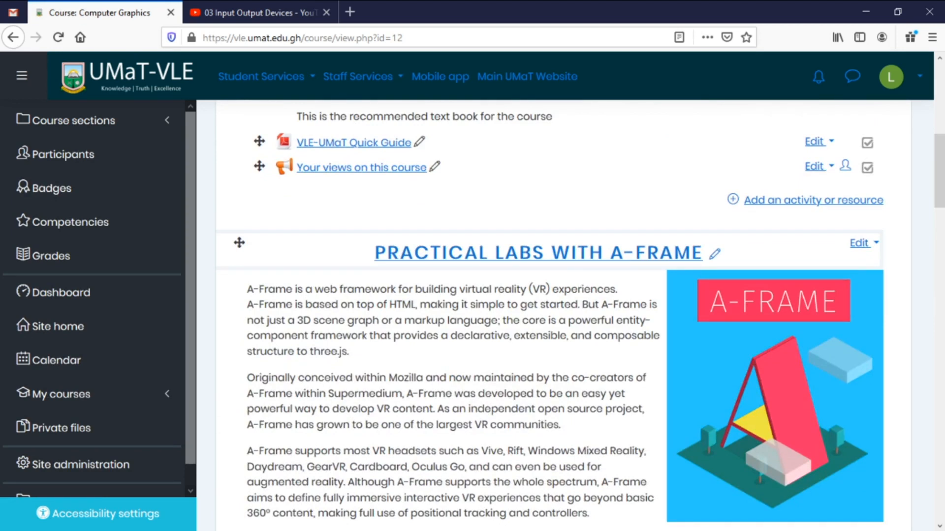
scroll(668, 315, "down", 2)
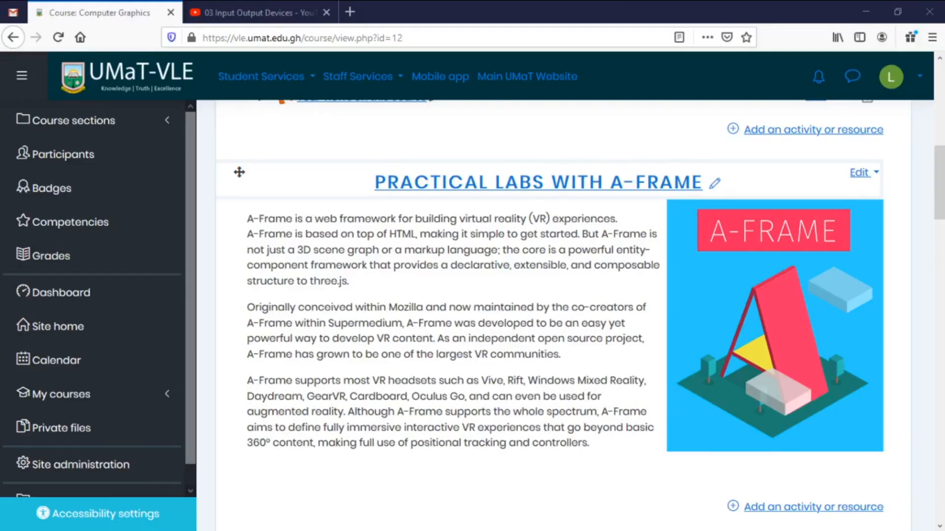
scroll(563, 315, "up", 8)
scroll(472, 319, "down", 12)
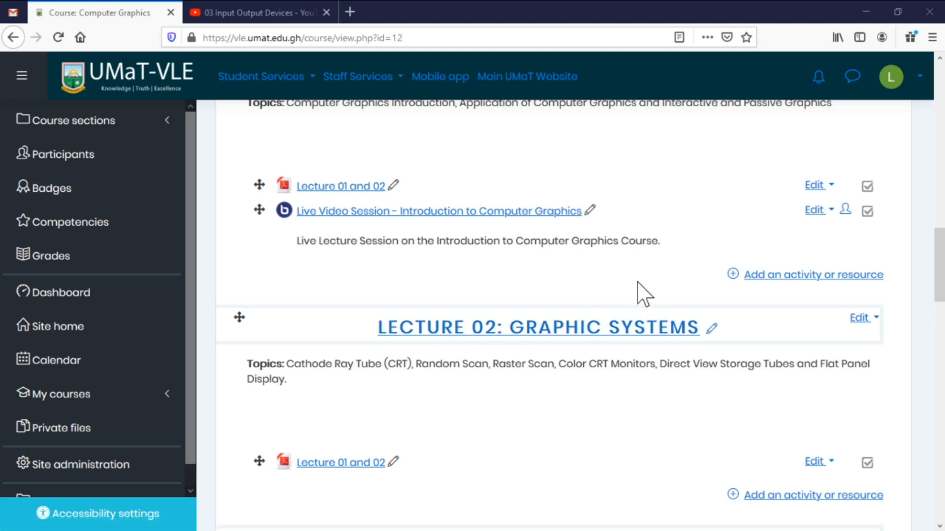
scroll(640, 296, "up", 5)
scroll(638, 295, "up", 10)
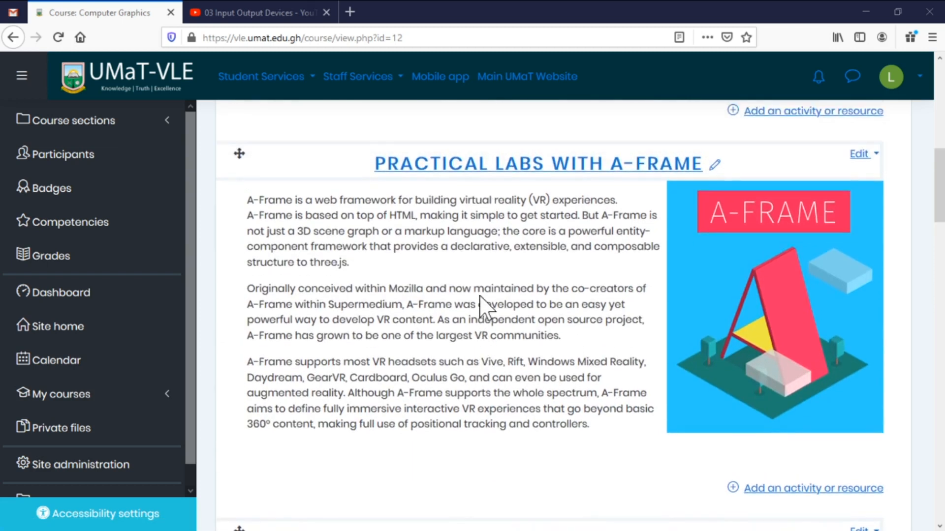
scroll(481, 306, "up", 5)
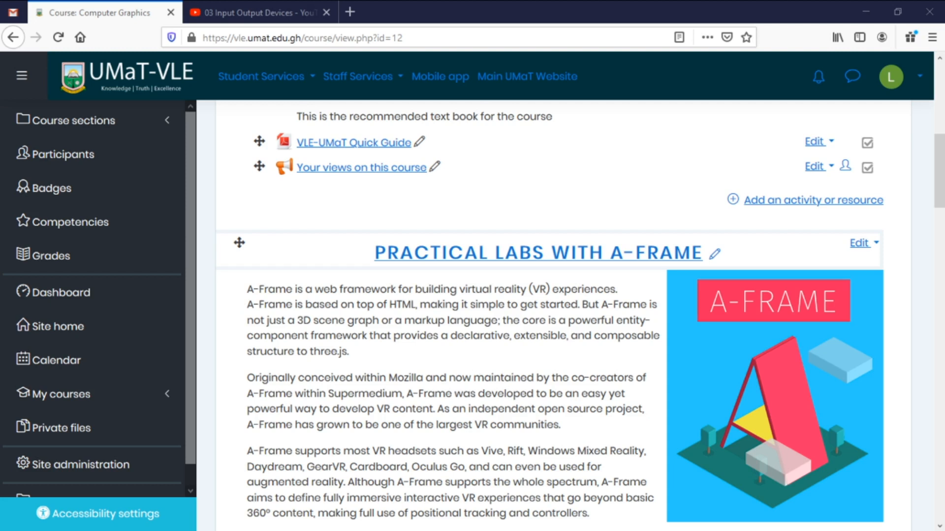
scroll(634, 391, "down", 3)
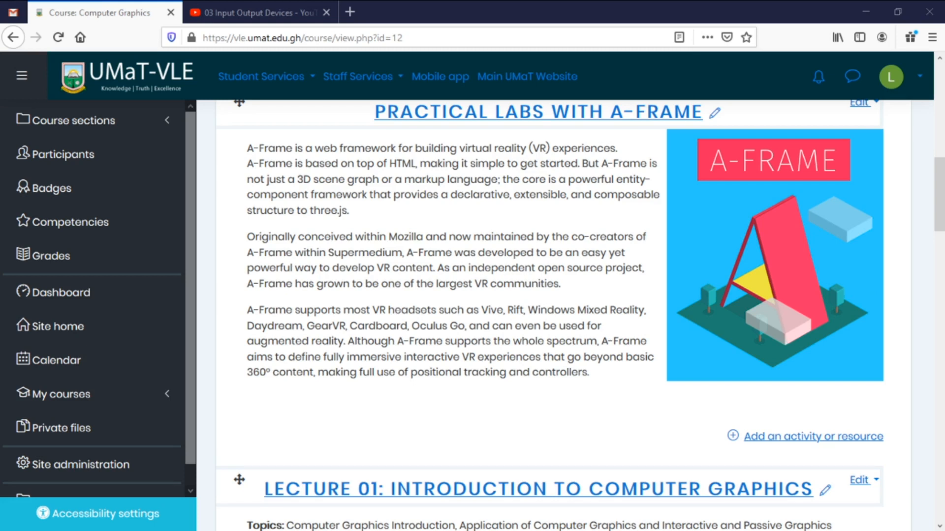
Add an Assignment activity to the PRACTICAL LABS WITH A-FRAME section.
left_click(802, 438)
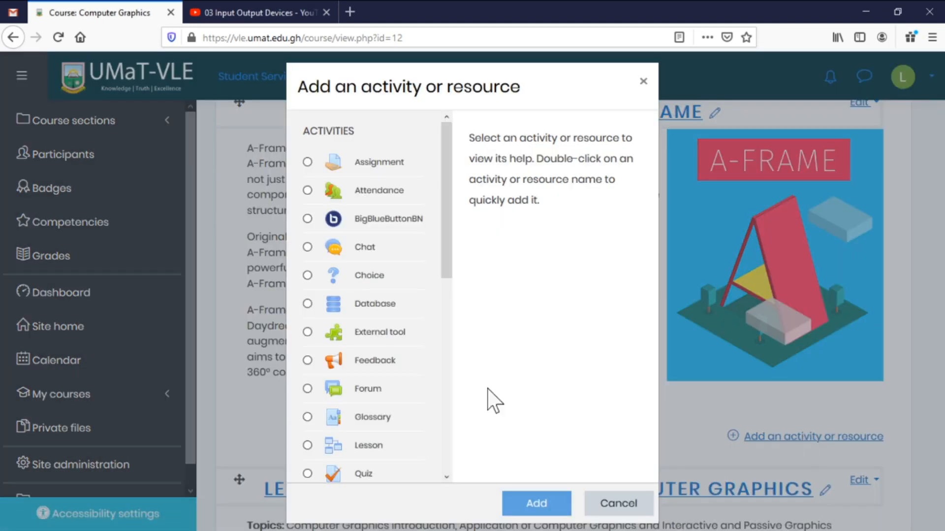
left_click(364, 164)
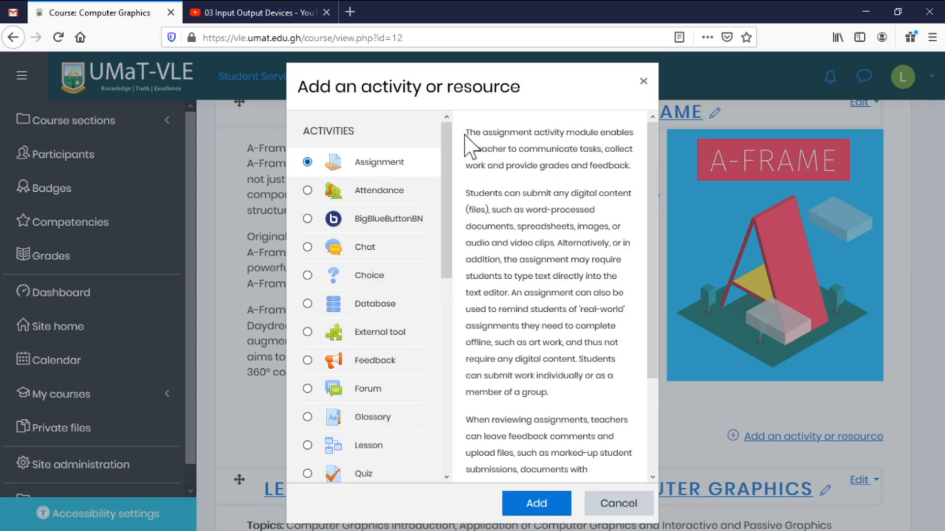
left_click_drag(466, 133, 564, 276)
left_click(544, 222)
scroll(569, 411, "down", 3)
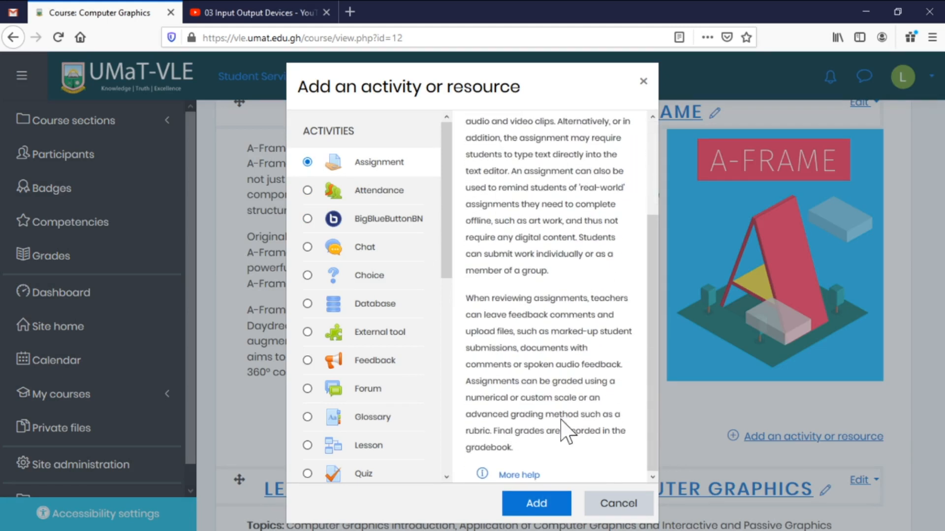
left_click(540, 501)
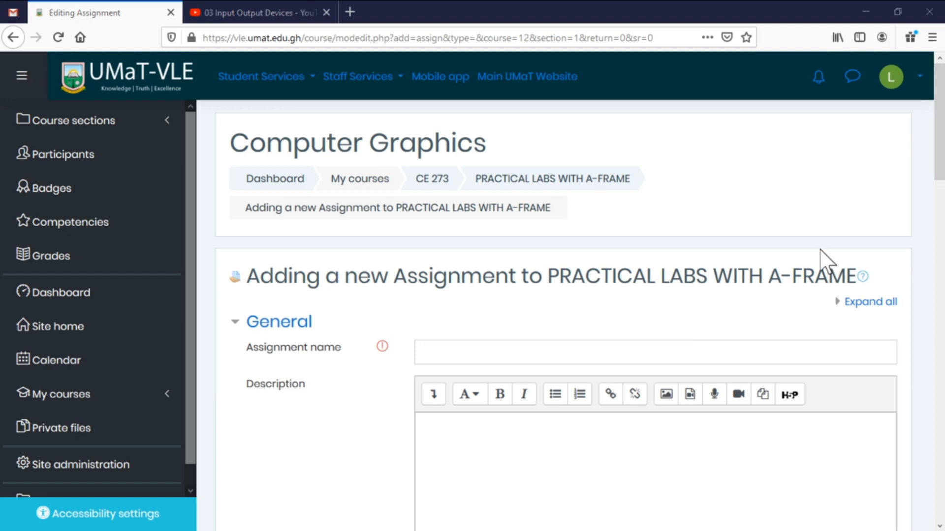
Enter 'A-Frame Individual Presentation' as the assignment name.
left_click(619, 350)
type("A-Frame Individual Presentation")
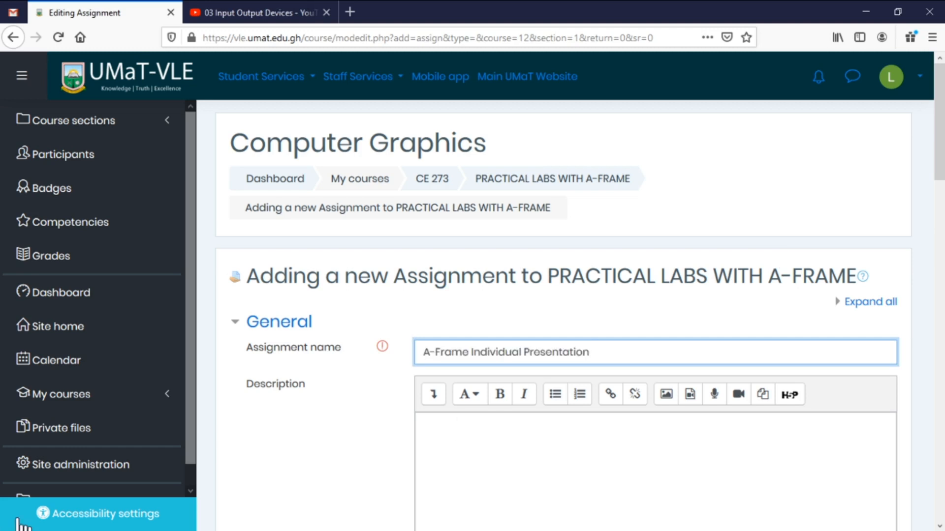
key("alt+Tab")
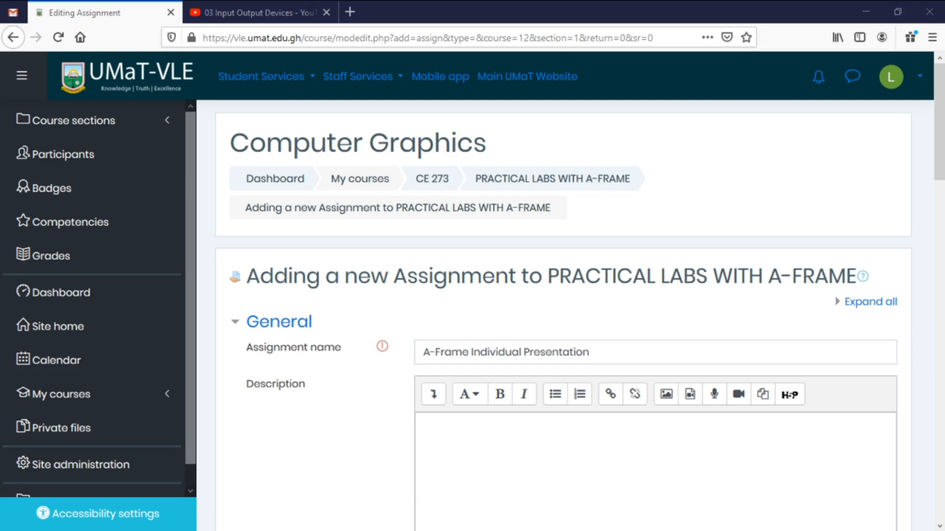
Paste the table-and-chairs task description, right-align '05 Marks', and add a line after the quotation.
left_click(748, 433)
scroll(710, 447, "down", 4)
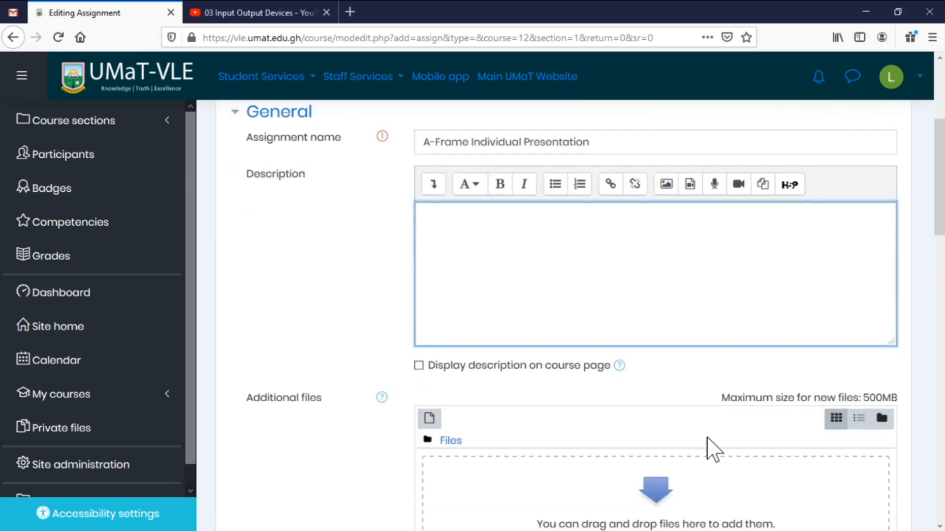
type("Create a table with a minimum of two (2) chairs around it. The table should have MiLo Tin and Milk Tin on it. You can add anything else to your scene just to beautify it. 05 Marks \"Trust in the Lord with all thine heart; and lean not unto thine own understanding. In all thy ways acknowledge him, and he shall direct thy paths.\"")
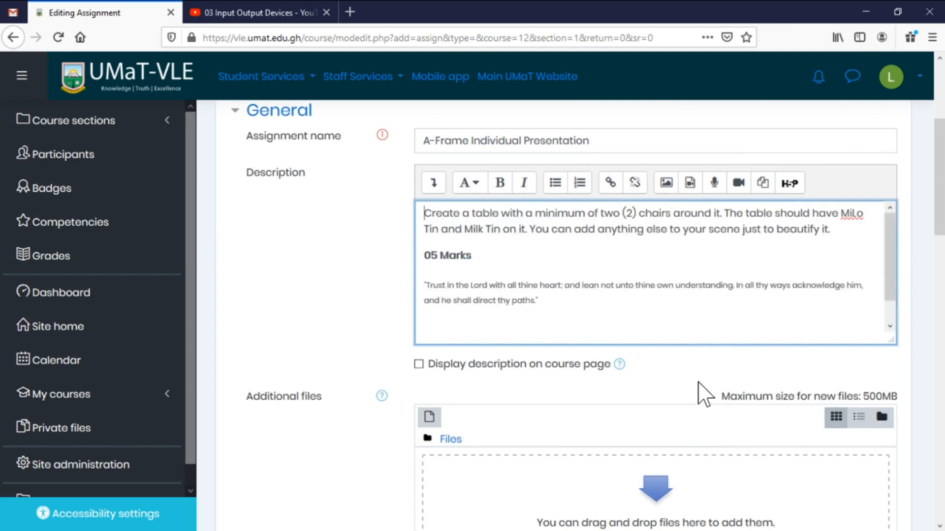
left_click(424, 255)
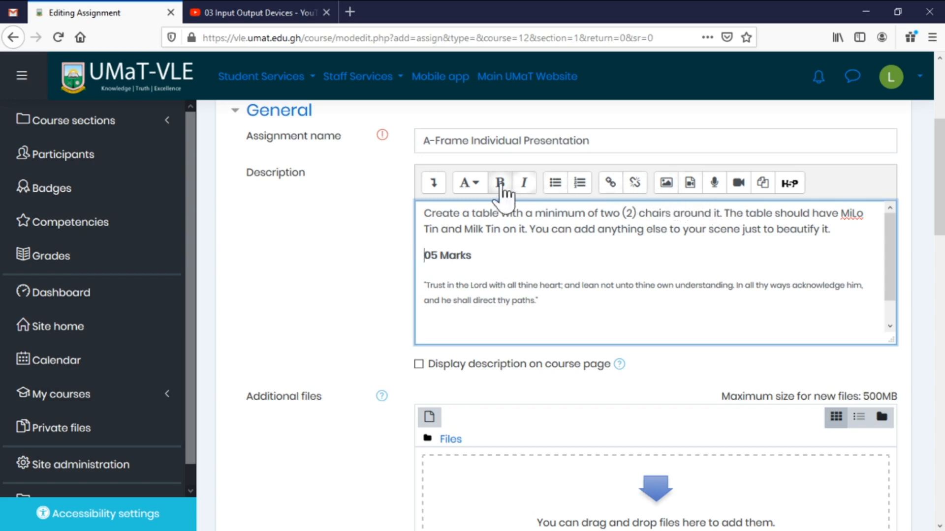
left_click(434, 185)
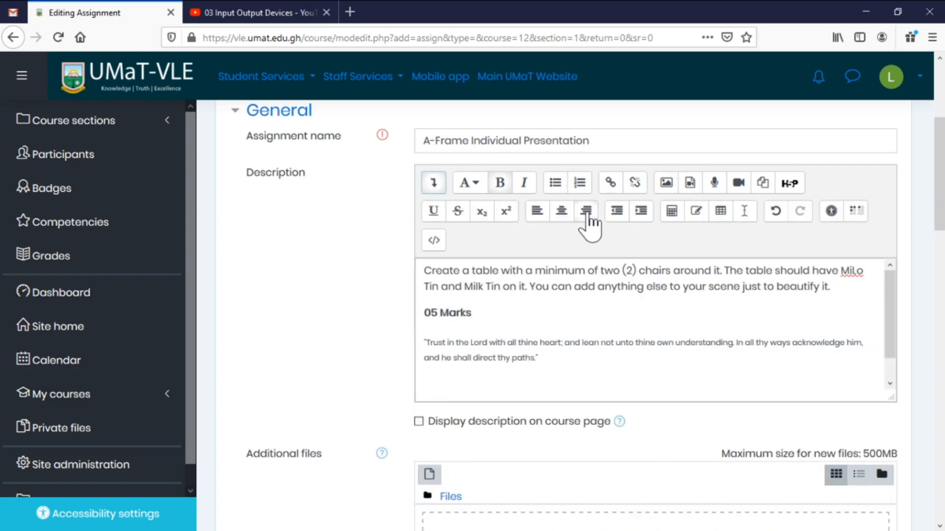
left_click(590, 213)
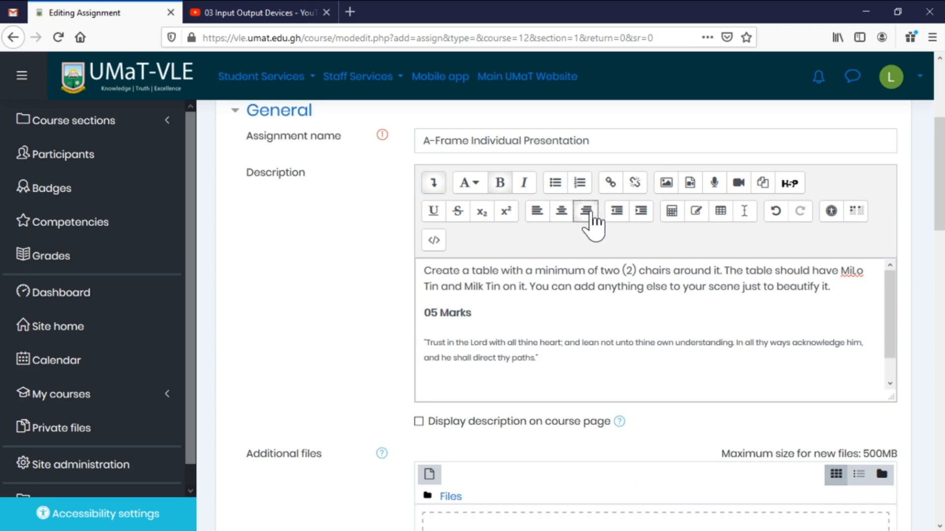
left_click(538, 358)
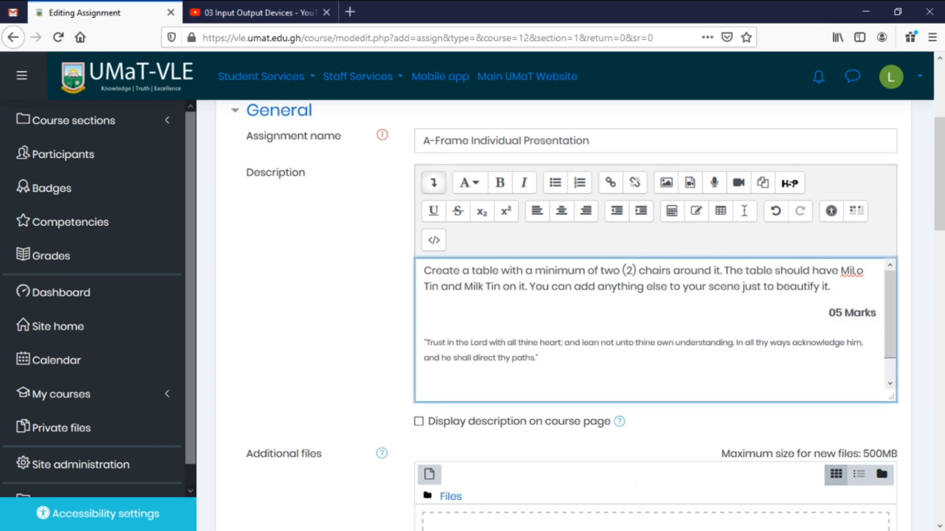
key("Return")
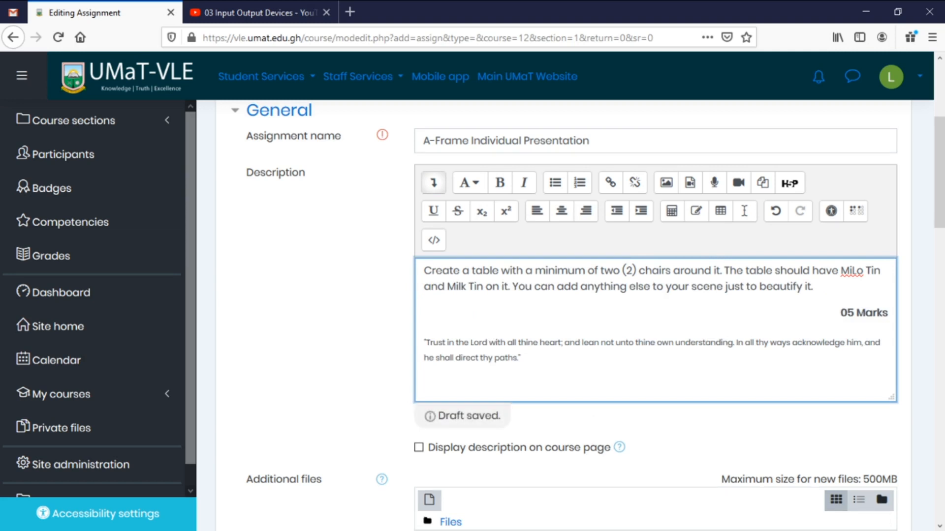
Tick 'Display description on course page' below the Description editor.
scroll(628, 373, "down", 4)
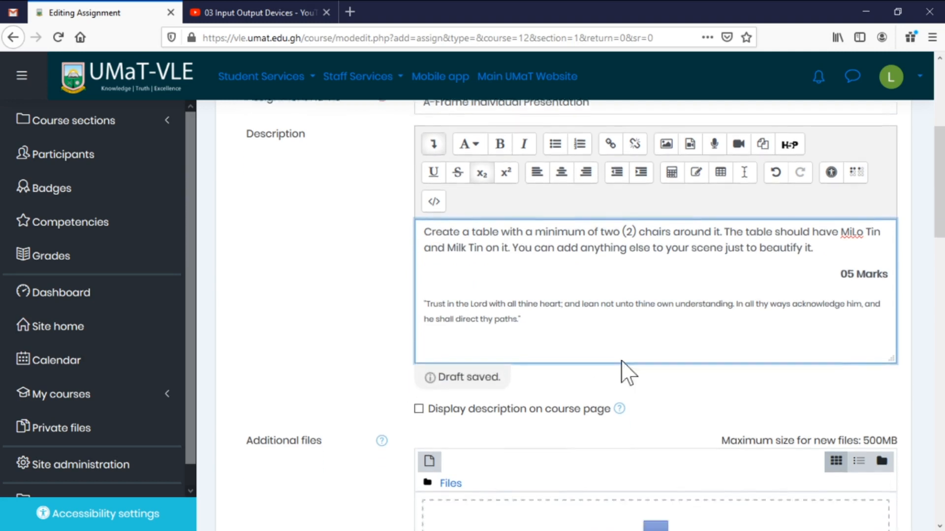
left_click(506, 240)
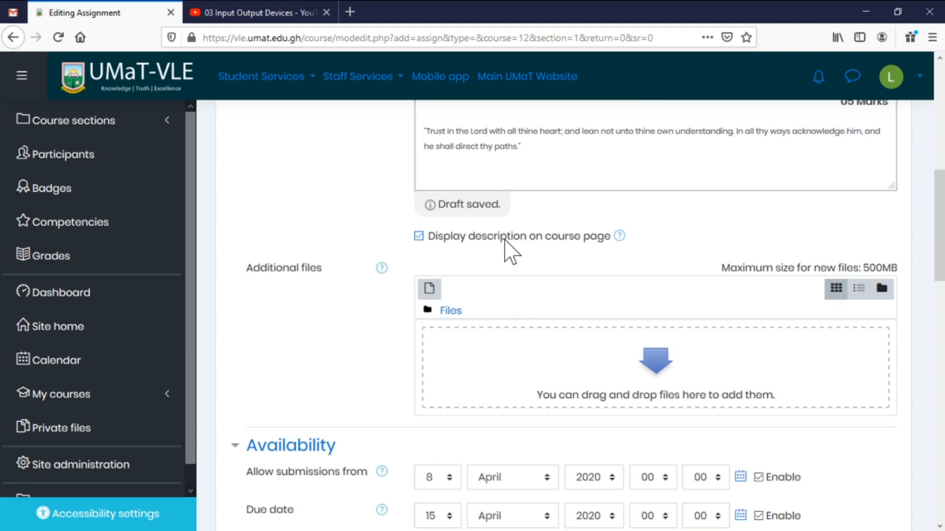
scroll(632, 216, "up", 2)
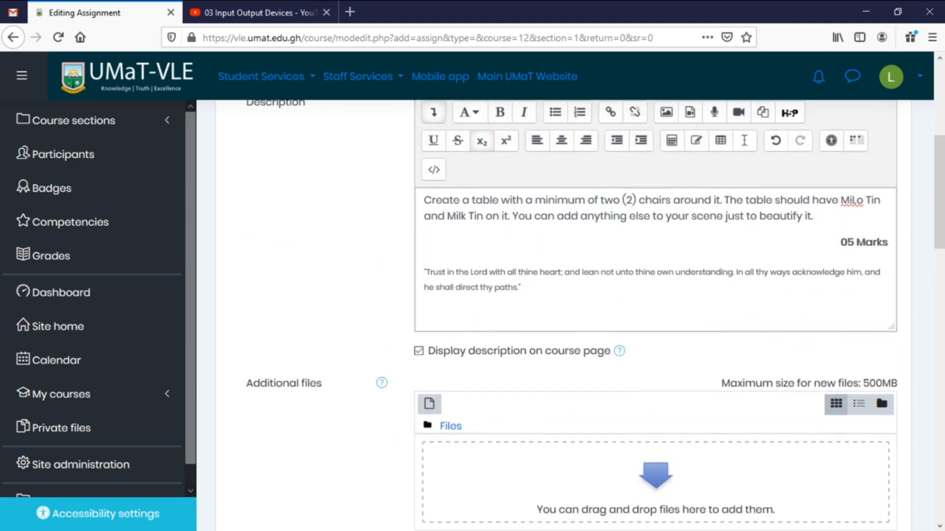
scroll(556, 315, "up", 4)
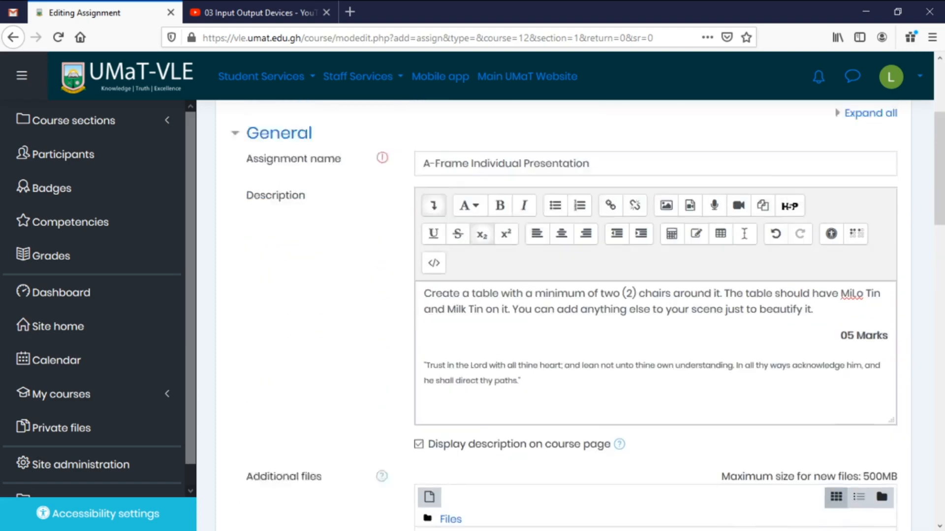
scroll(588, 325, "down", 7)
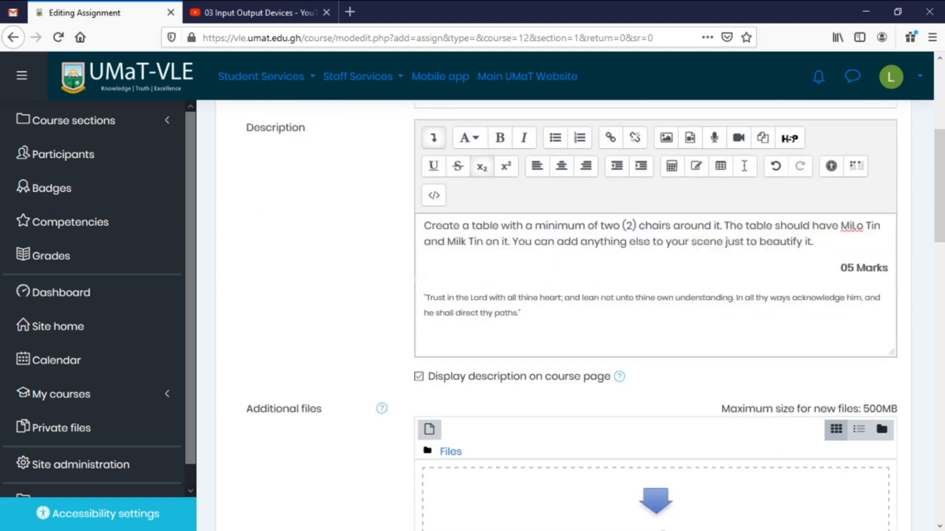
scroll(585, 329, "down", 1)
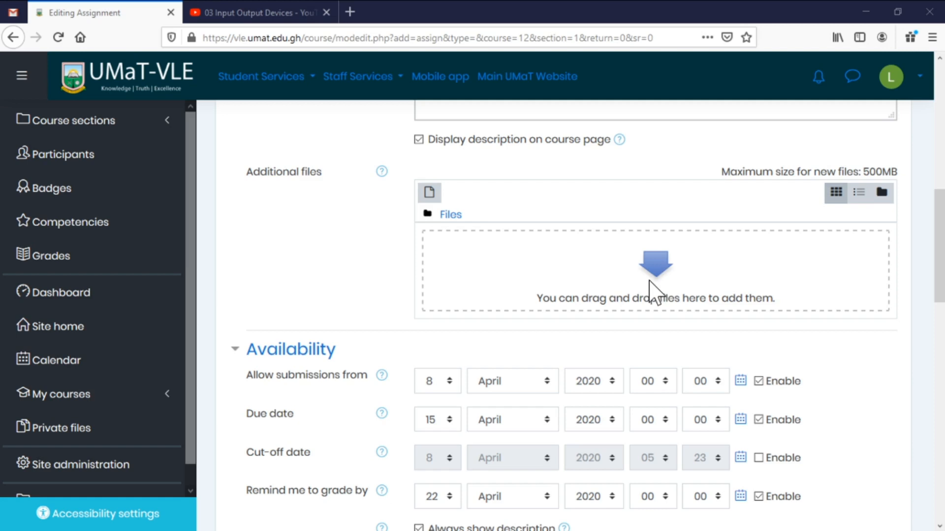
scroll(649, 291, "down", 2)
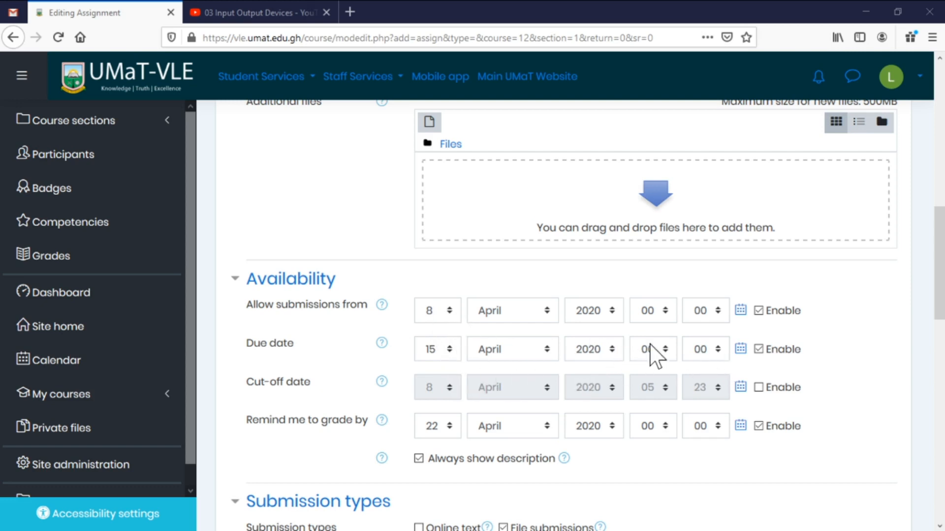
scroll(369, 423, "down", 2)
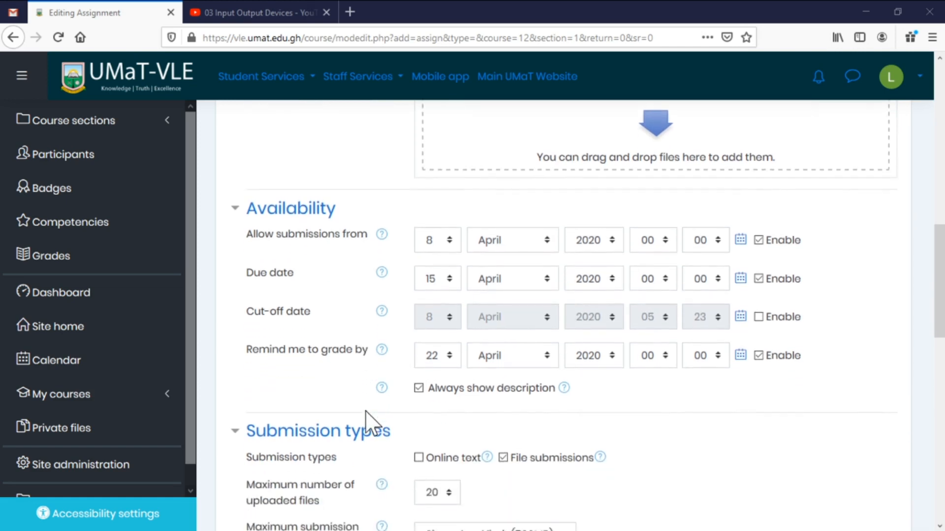
scroll(340, 374, "up", 1)
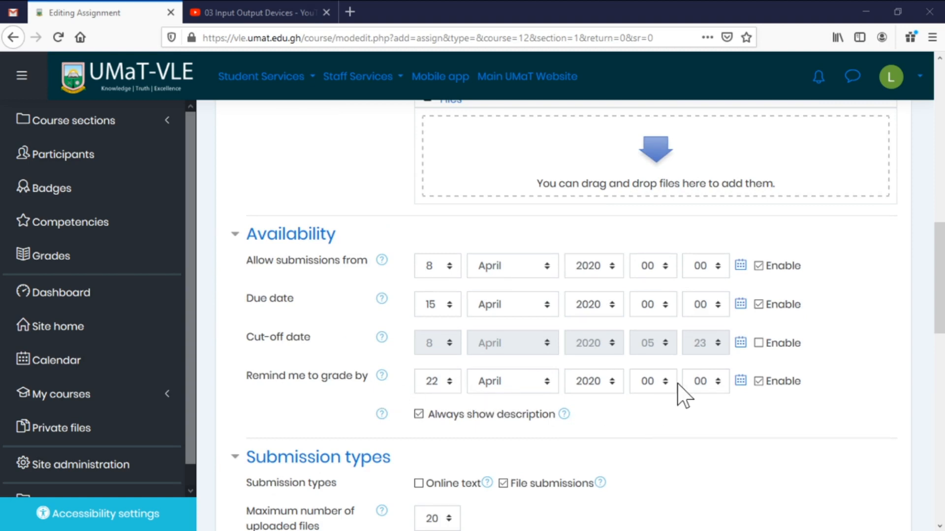
scroll(686, 394, "down", 1)
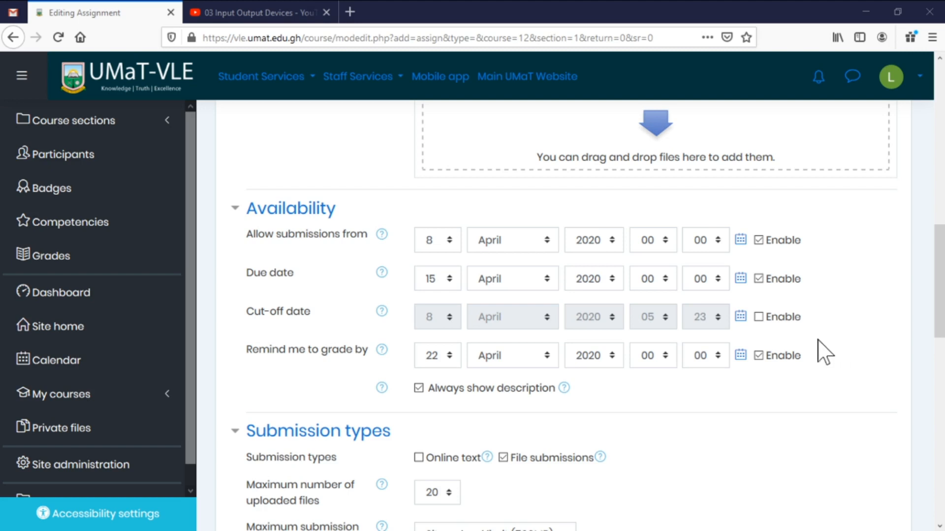
left_click(382, 311)
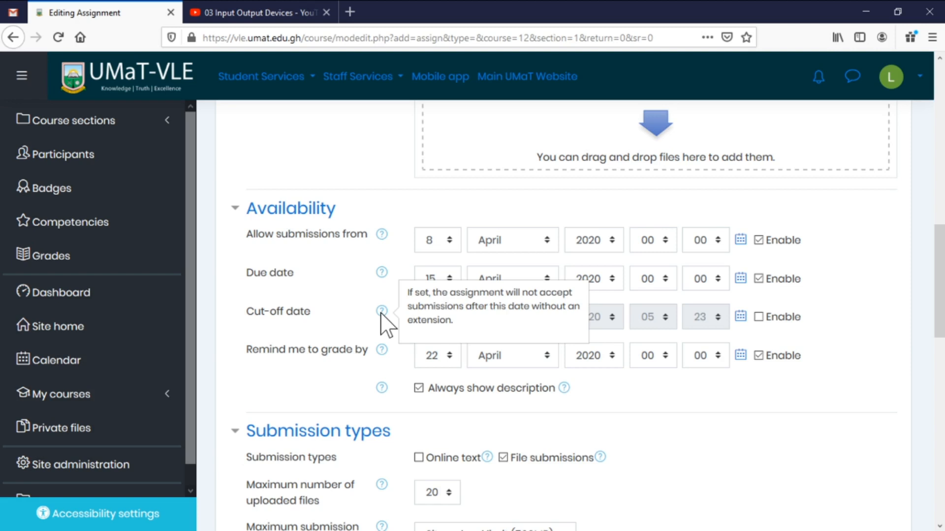
scroll(380, 341, "down", 3)
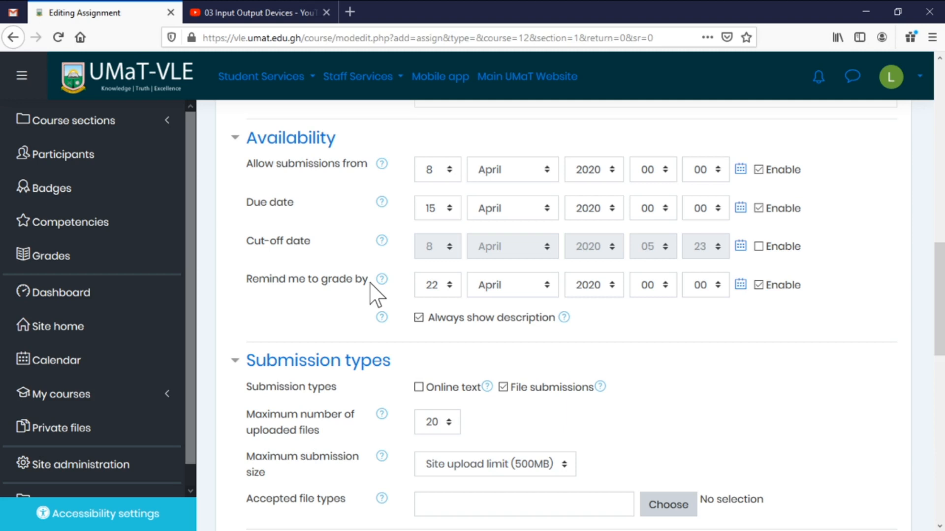
scroll(394, 287, "down", 4)
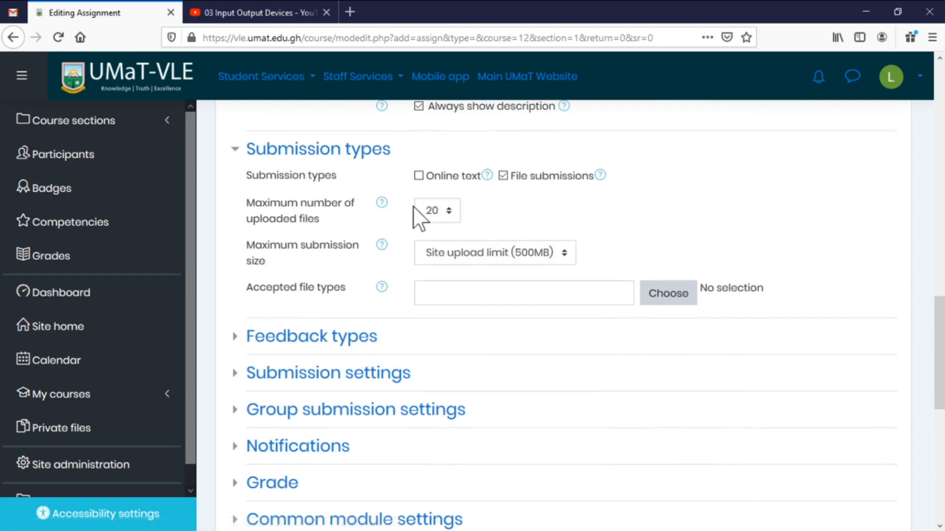
Expand Submission settings, keeping File submissions as the enabled submission type.
left_click(517, 177)
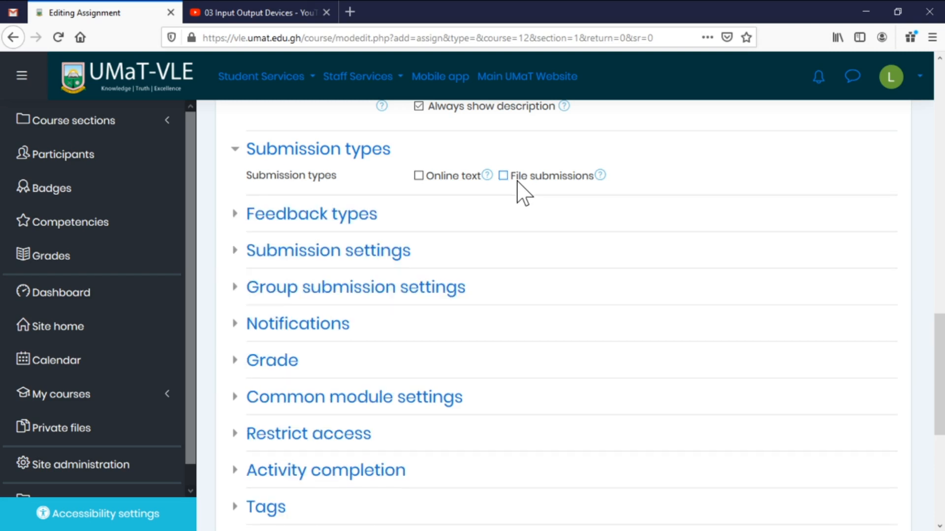
left_click(351, 221)
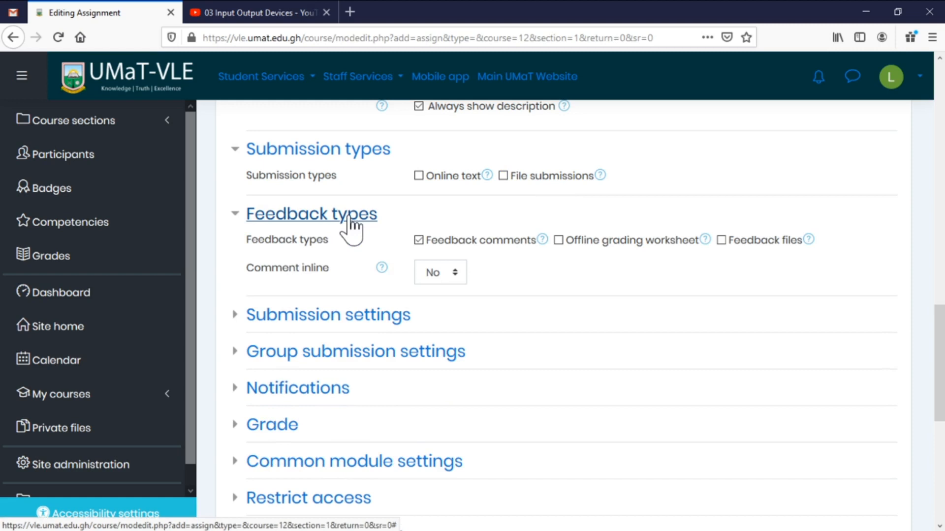
left_click(281, 220)
left_click(304, 252)
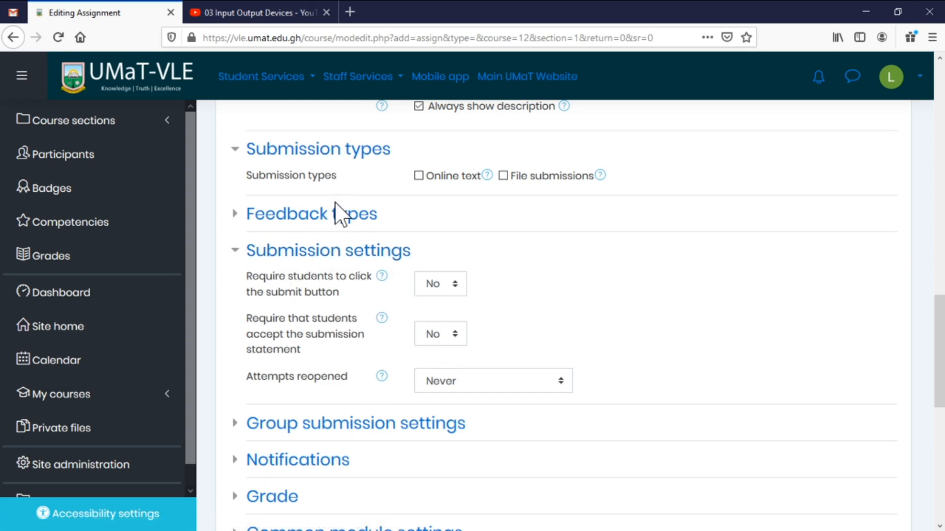
left_click(335, 154)
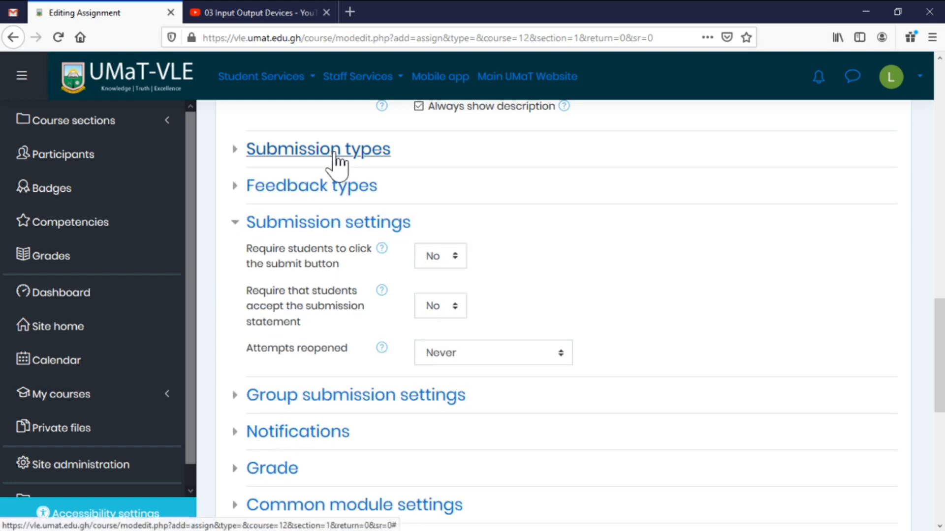
left_click(335, 153)
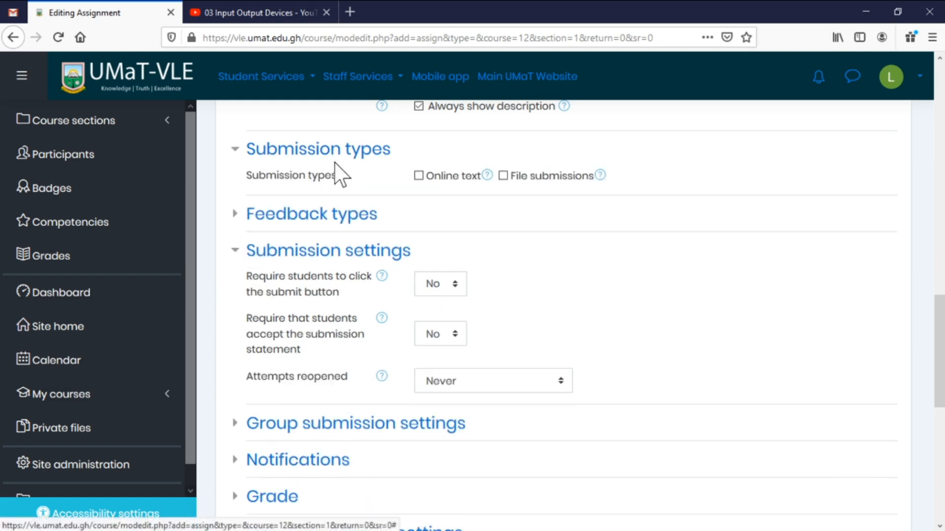
left_click(503, 176)
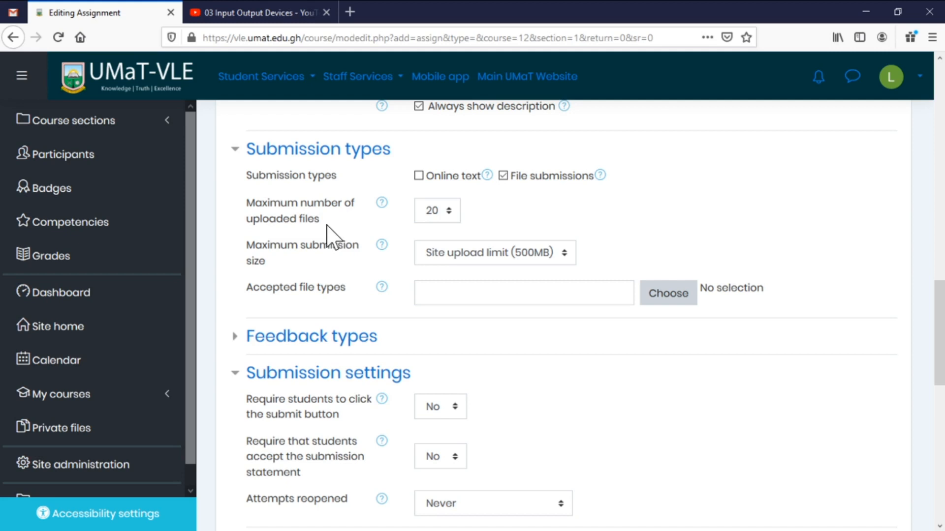
Set Maximum number of uploaded files to 1 and Maximum submission size to 100KB.
left_click(449, 211)
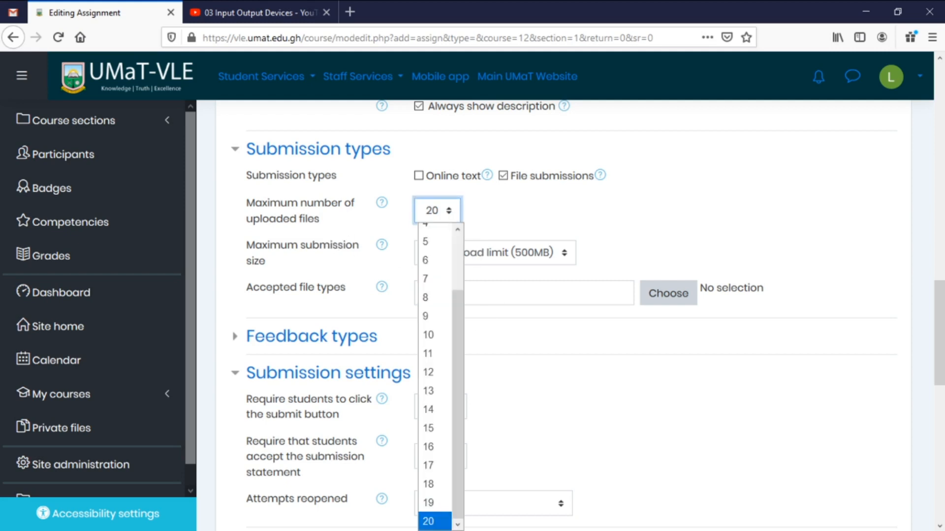
scroll(445, 246, "up", 2)
left_click(435, 234)
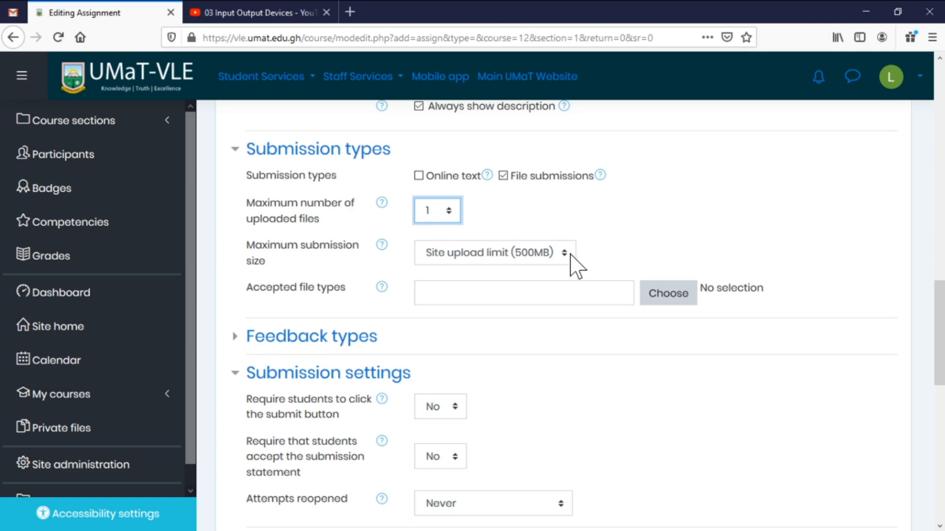
left_click(565, 253)
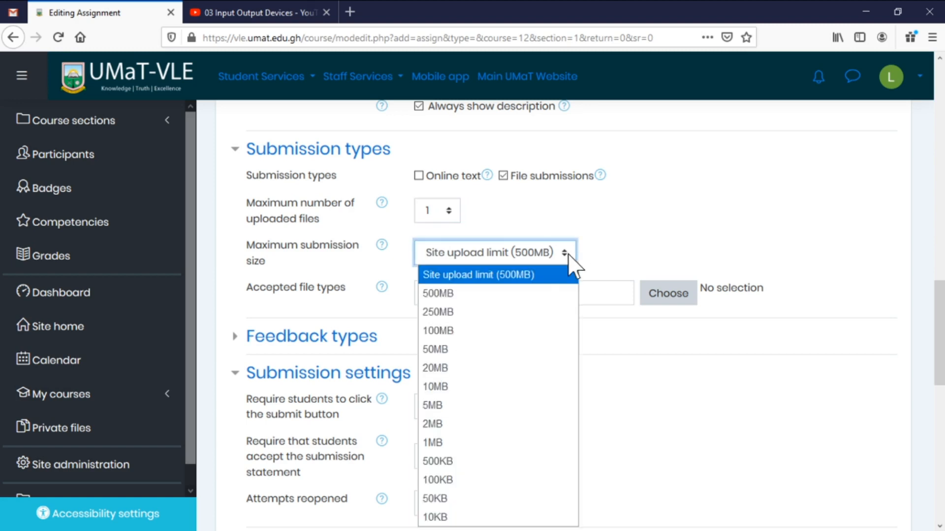
left_click(484, 480)
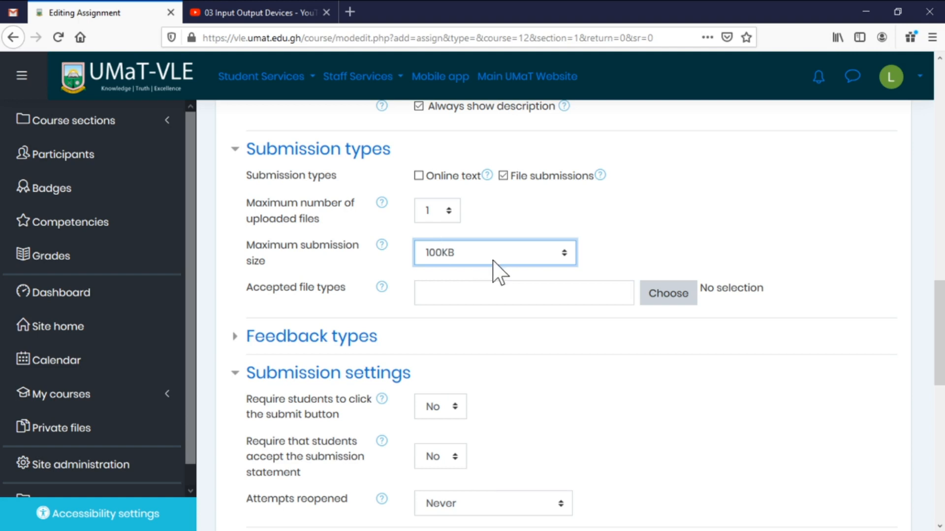
Limit accepted submission file types to Document files (.doc, .docx, .pdf, .rtf, etc.).
left_click(672, 300)
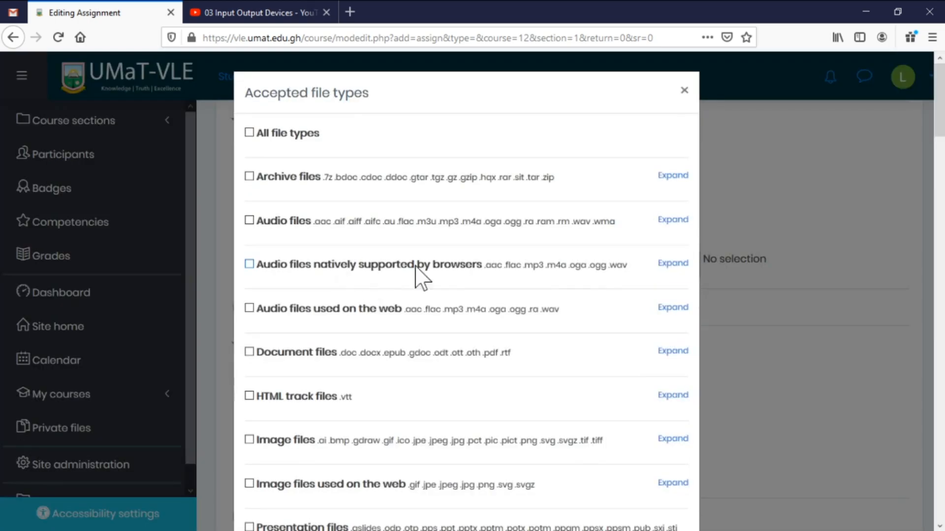
left_click(305, 353)
scroll(563, 312, "down", 20)
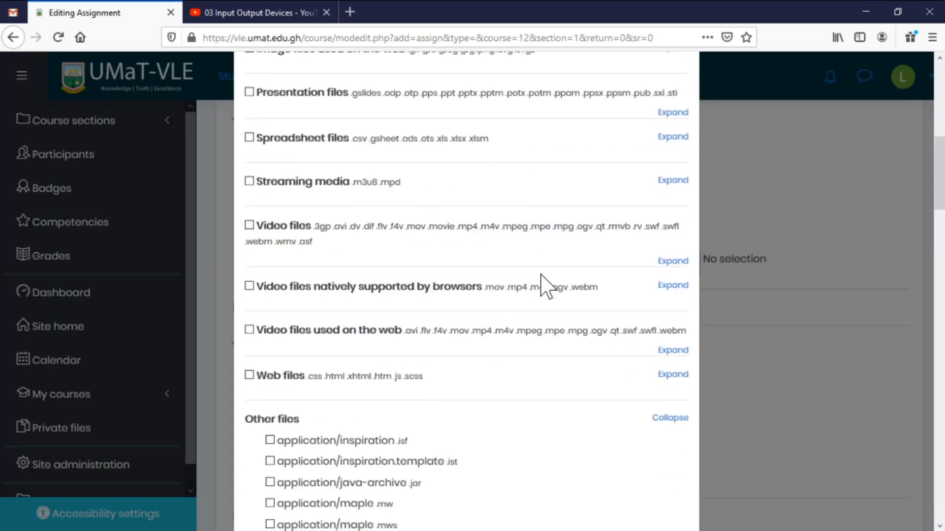
scroll(512, 263, "down", 3)
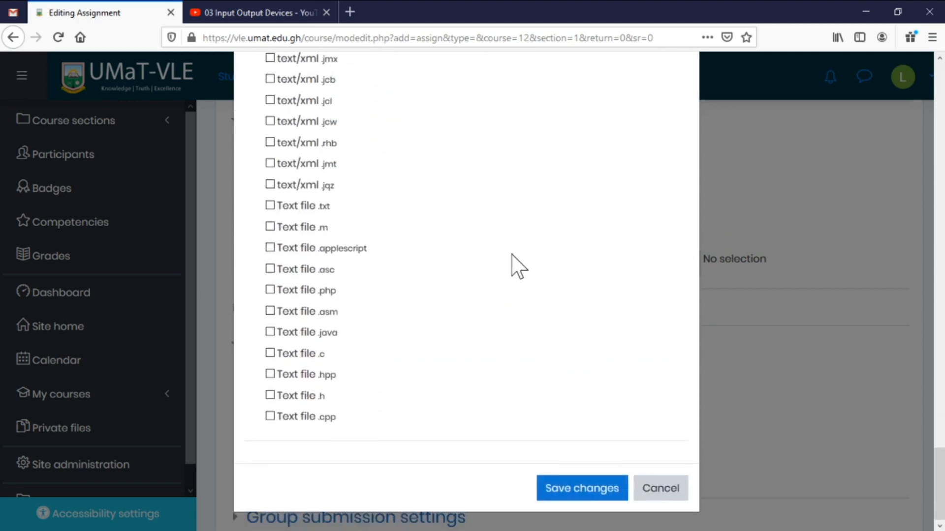
left_click(597, 501)
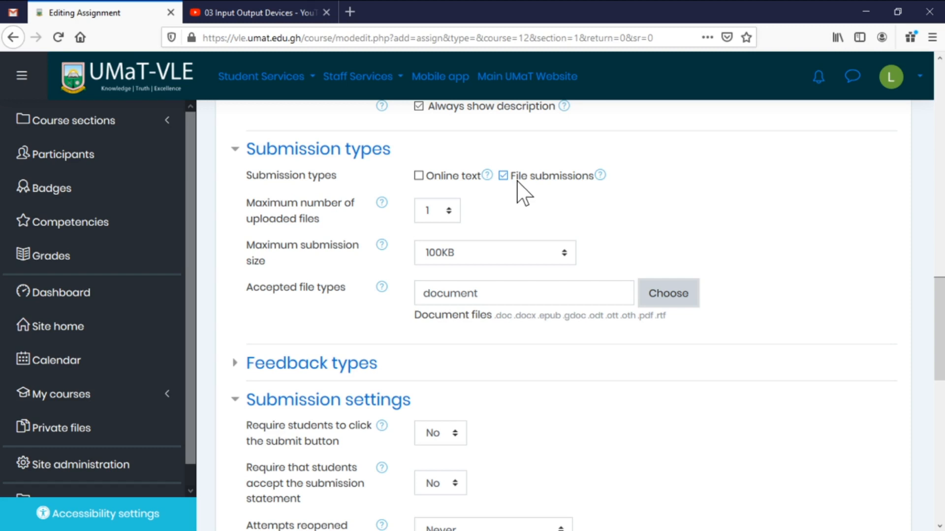
Disable File submissions, collapse Submission settings, and expand the Grade section (Point, maximum 100).
left_click(518, 181)
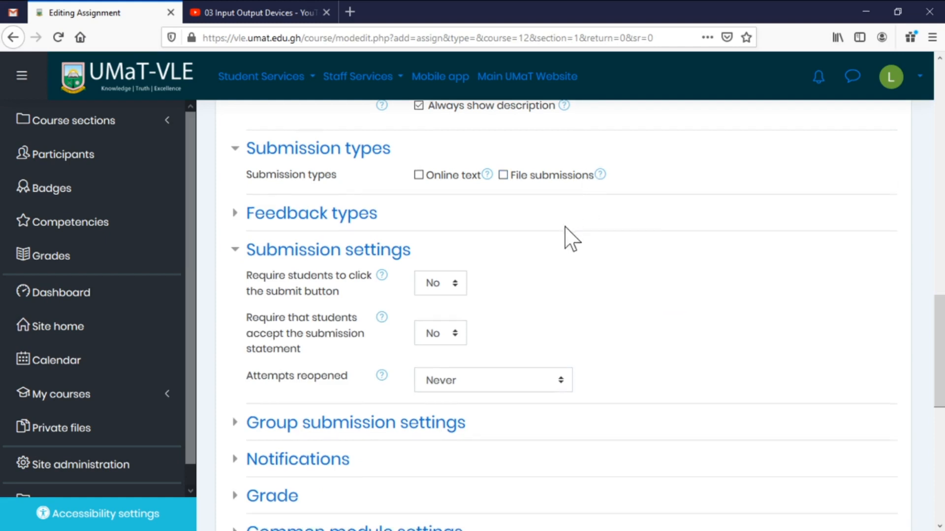
scroll(569, 236, "down", 2)
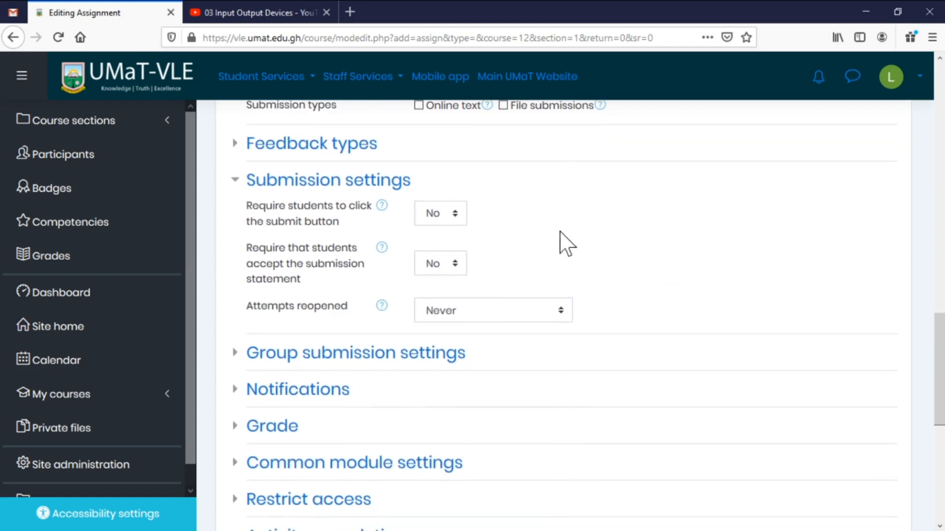
left_click(348, 183)
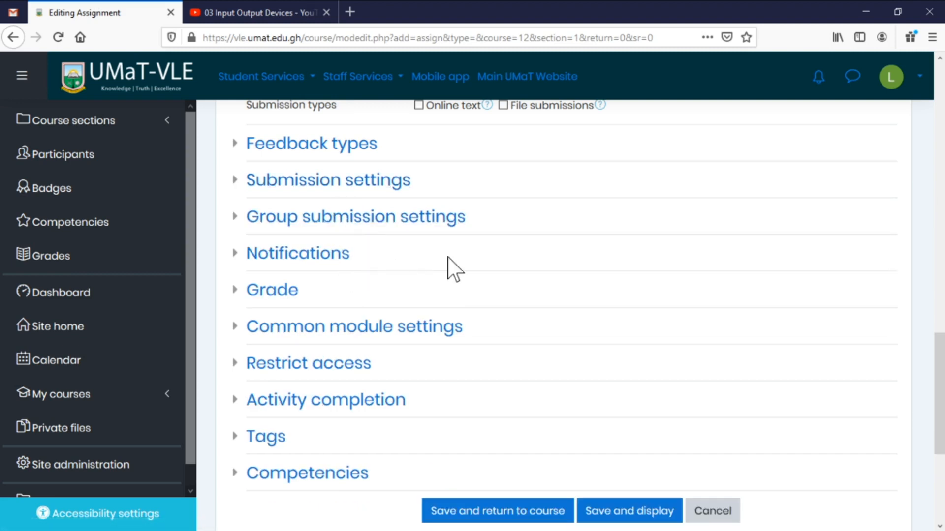
left_click(276, 295)
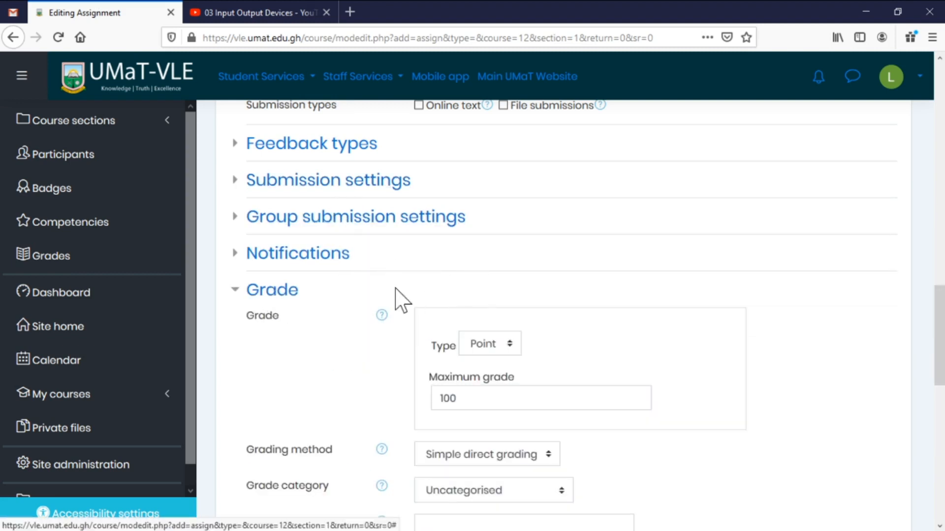
scroll(660, 239, "down", 6)
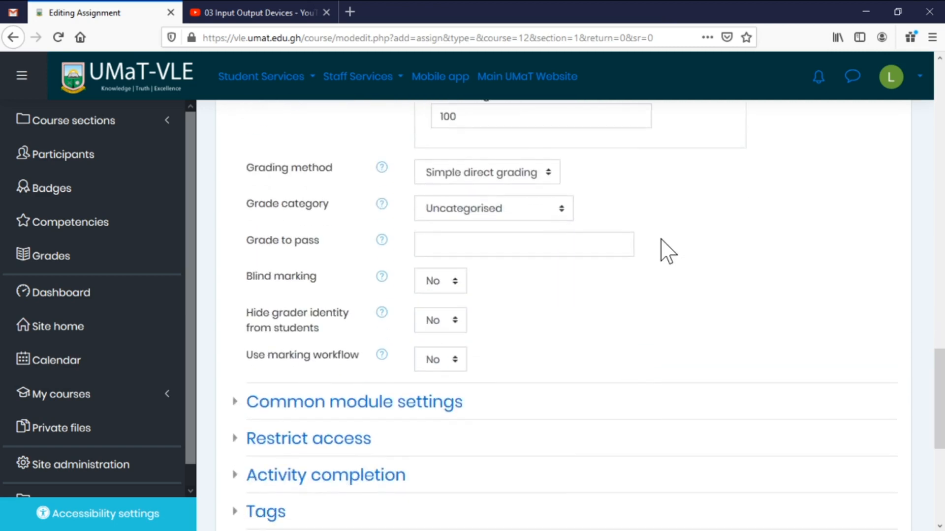
scroll(660, 240, "up", 3)
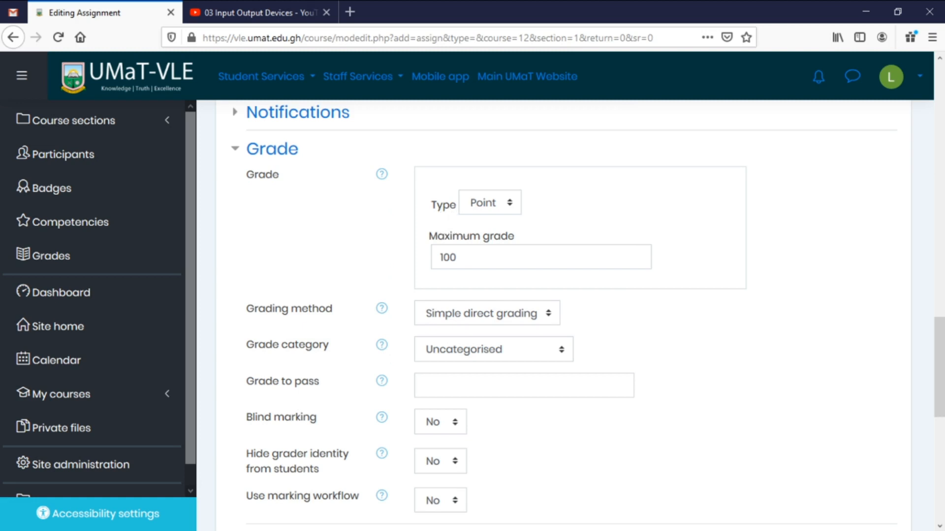
Keep grade type Point, change maximum grade to 5, and choose the Continuous Assessment category.
left_click(500, 211)
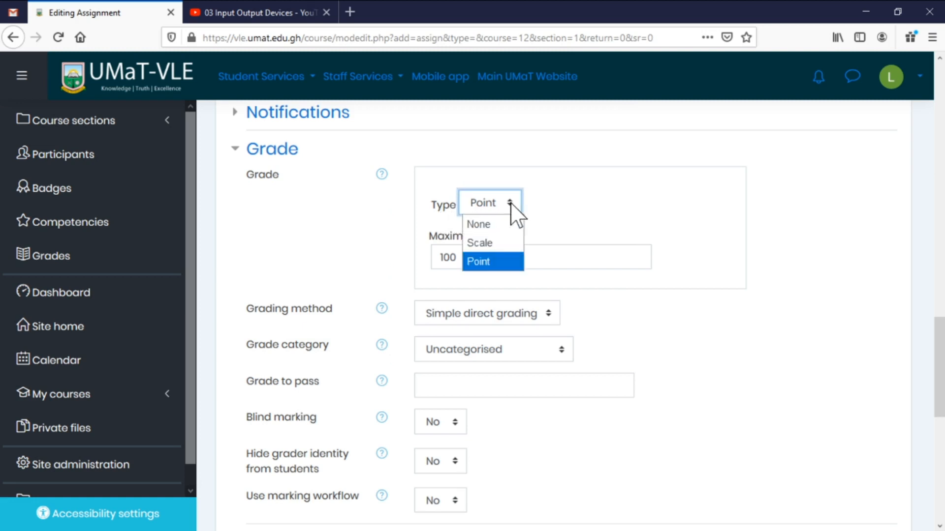
left_click(578, 203)
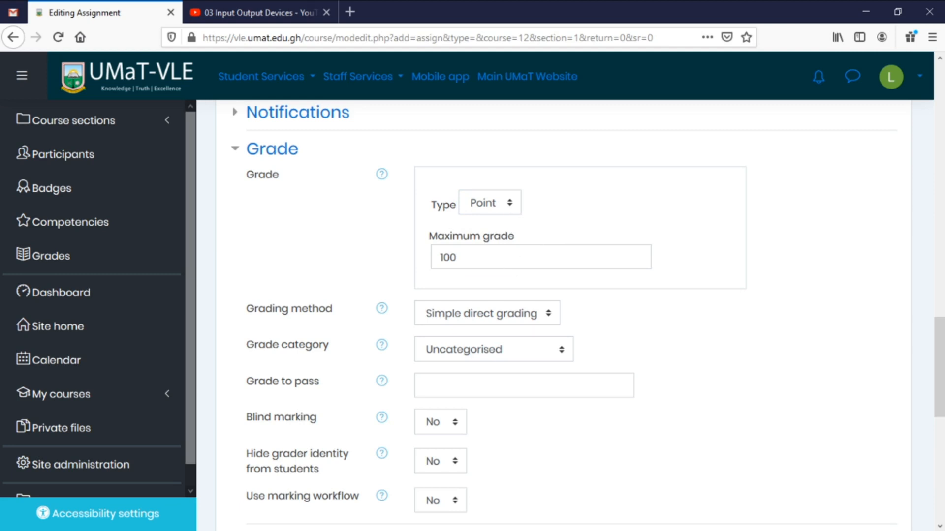
double_click(456, 257)
scroll(802, 295, "down", 2)
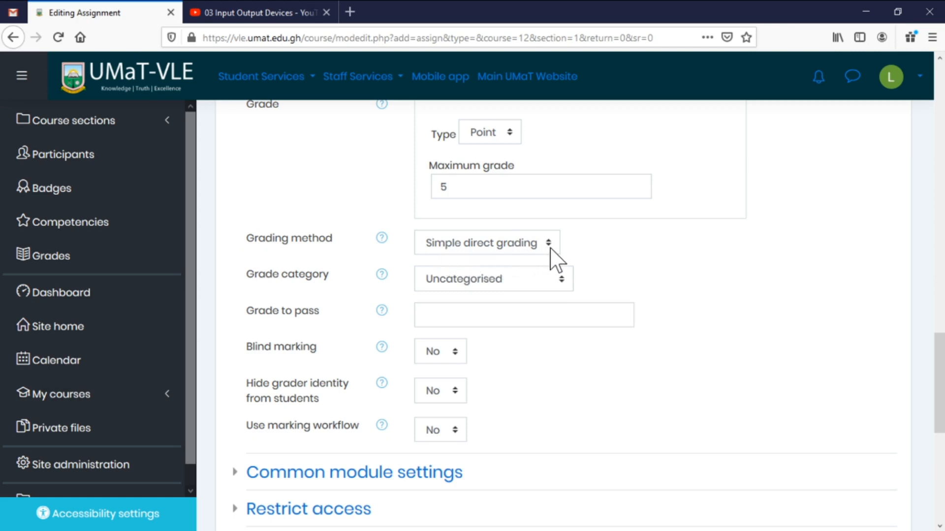
left_click(526, 282)
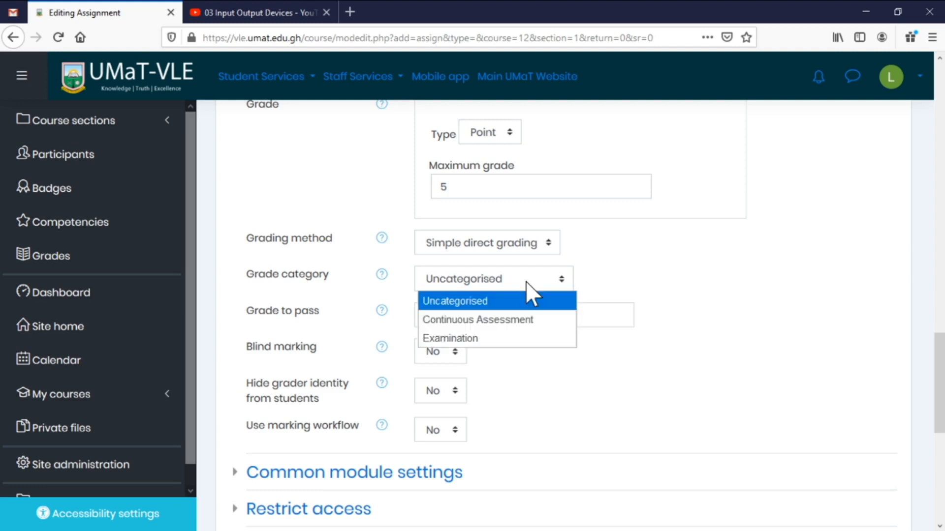
left_click(470, 322)
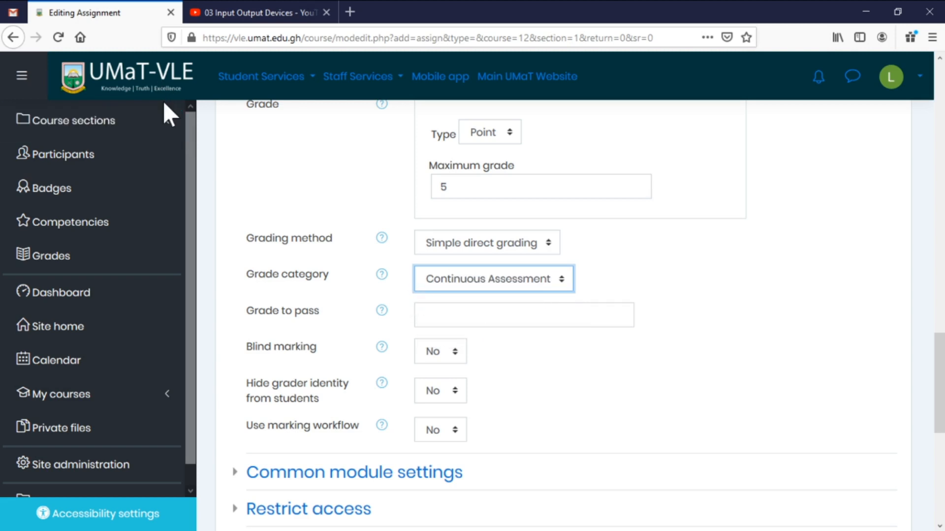
left_click(154, 86)
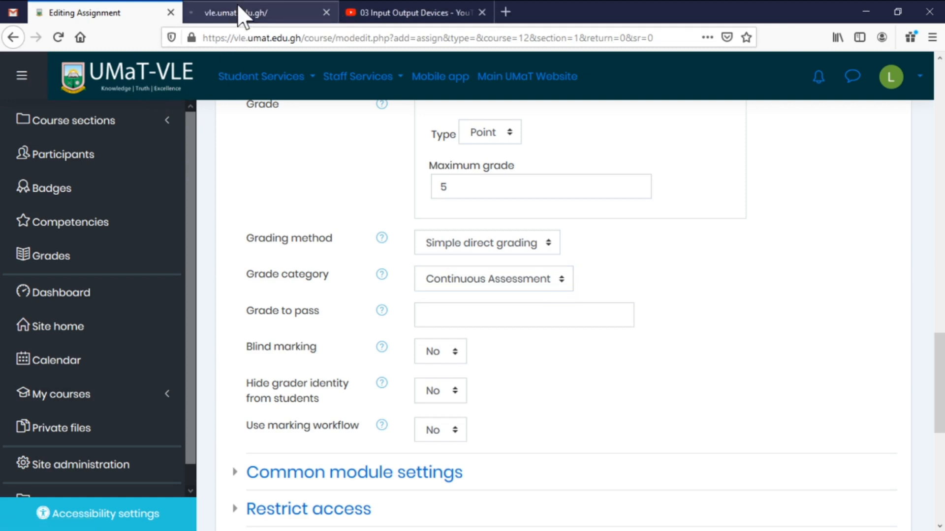
In a new tab, open CE 273's Gradebook setup showing Continuous Assessment 40.0 and Examination 60.0.
left_click(239, 8)
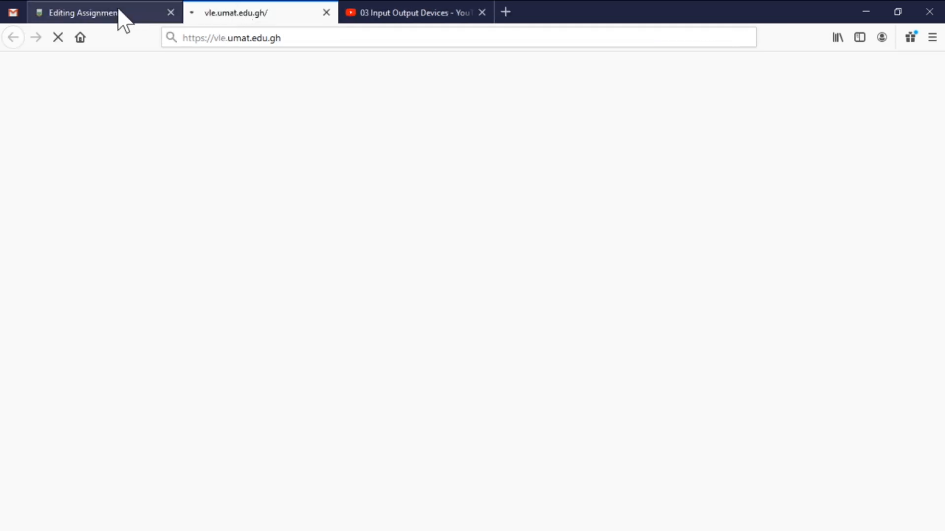
left_click(123, 14)
left_click(216, 15)
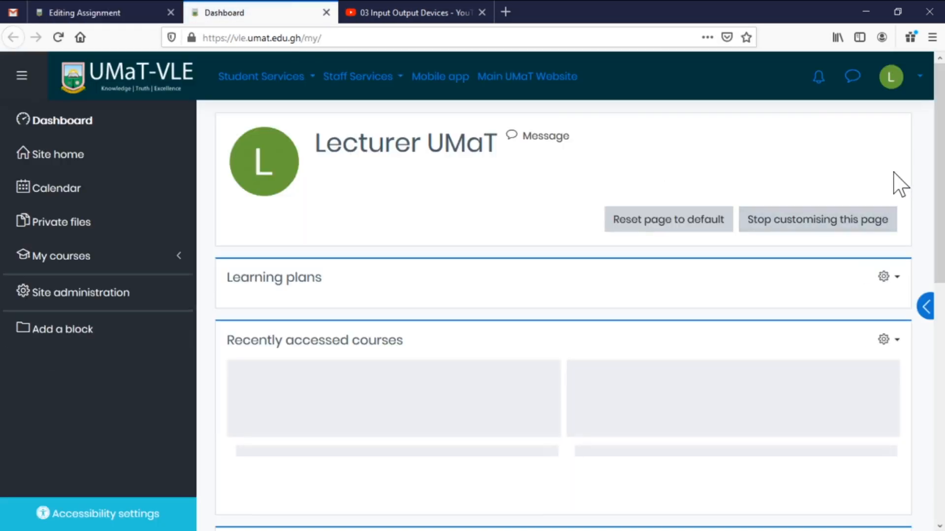
left_click(76, 258)
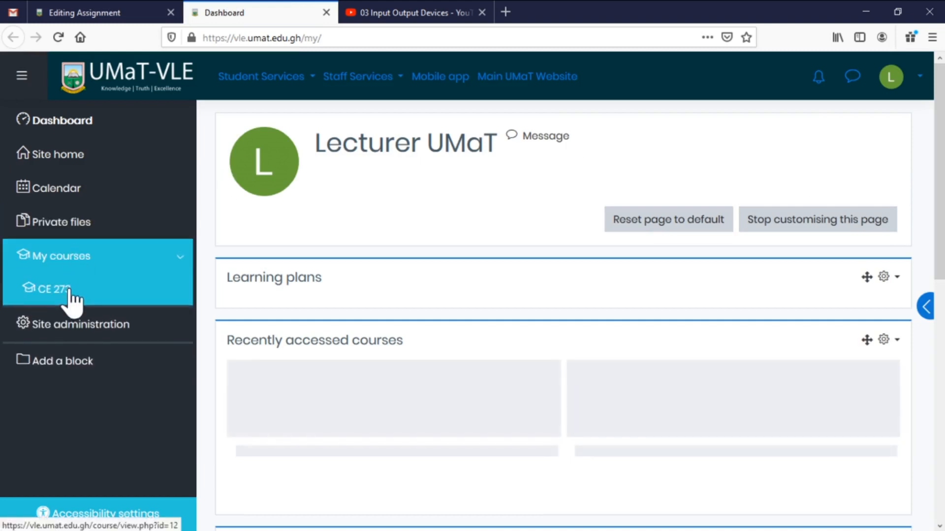
left_click(69, 291)
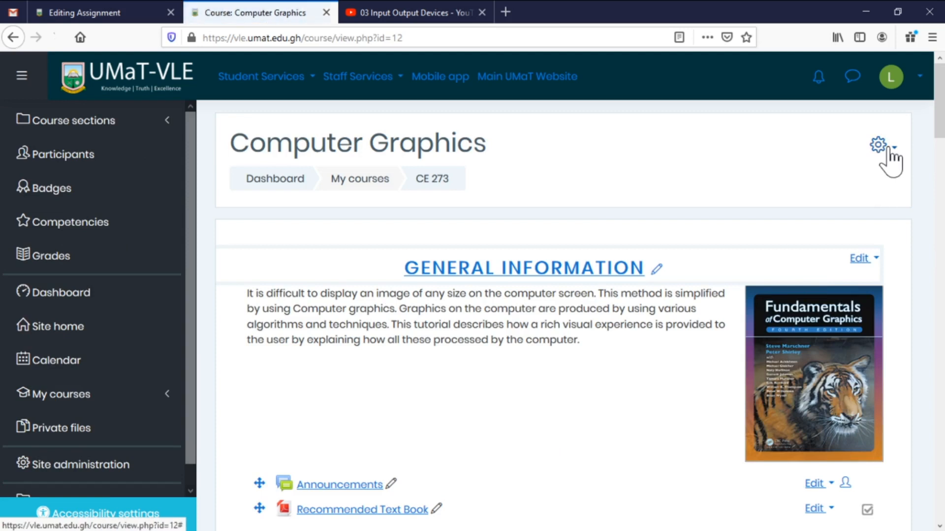
left_click(889, 152)
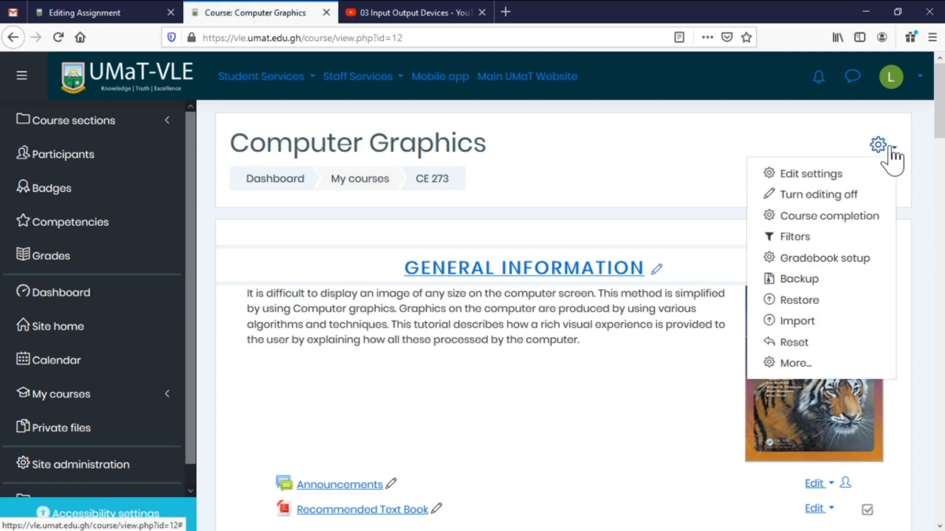
left_click(819, 259)
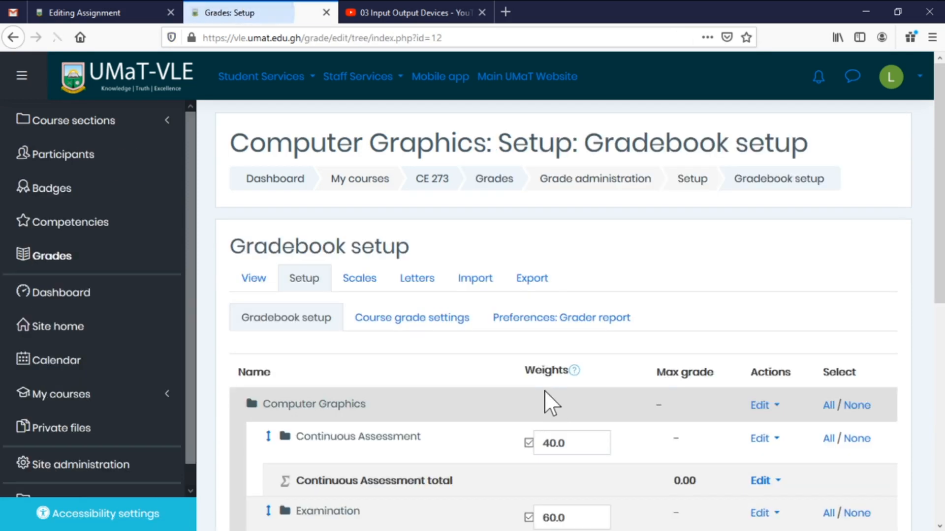
scroll(637, 364, "down", 3)
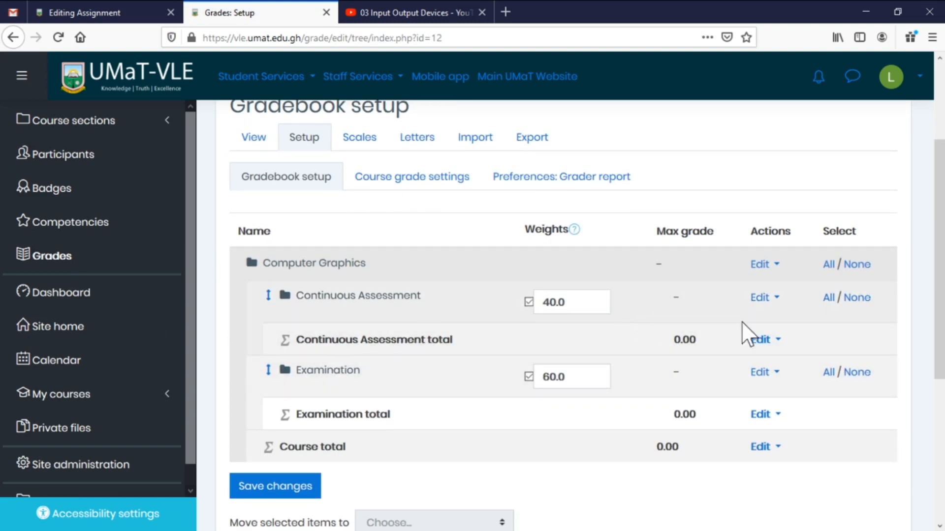
Back on the assignment form, save it so A-Frame Individual Presentation appears under Practical Labs.
left_click(111, 15)
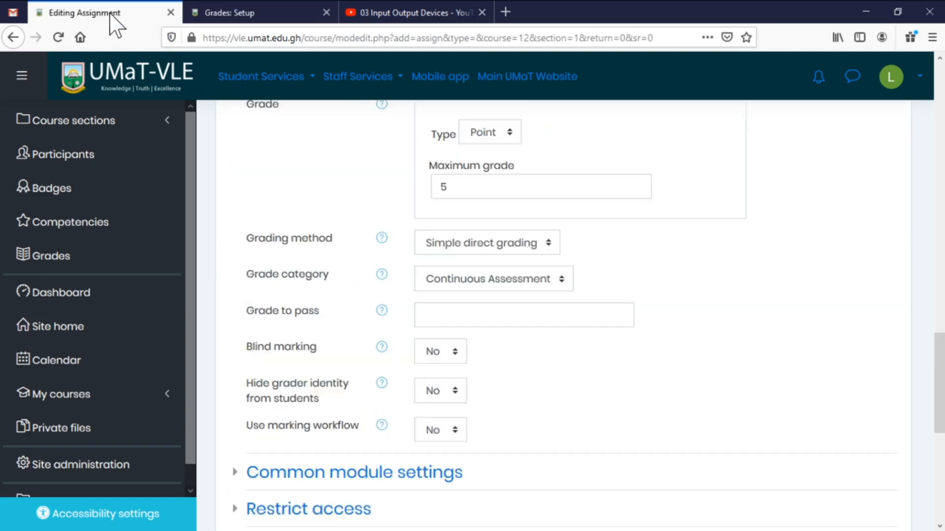
scroll(531, 290, "down", 2)
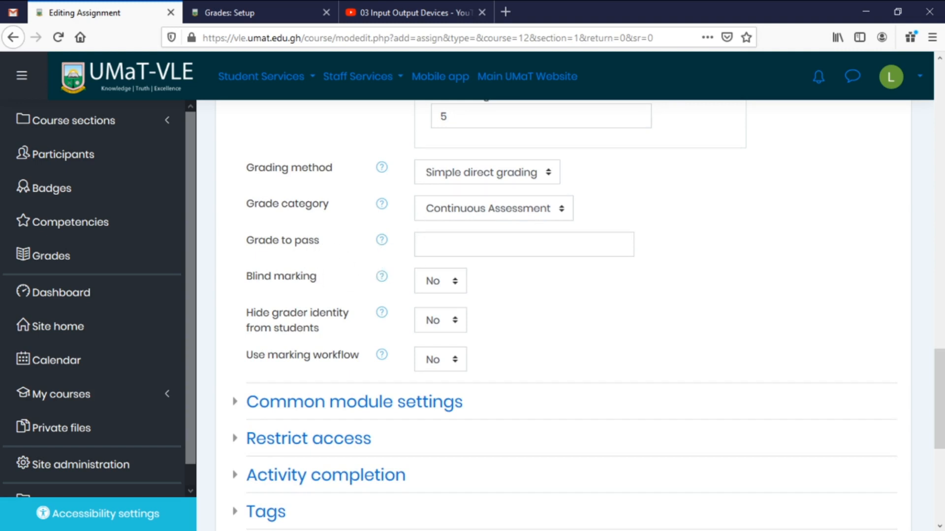
left_click(425, 245)
left_click(766, 301)
scroll(610, 344, "down", 3)
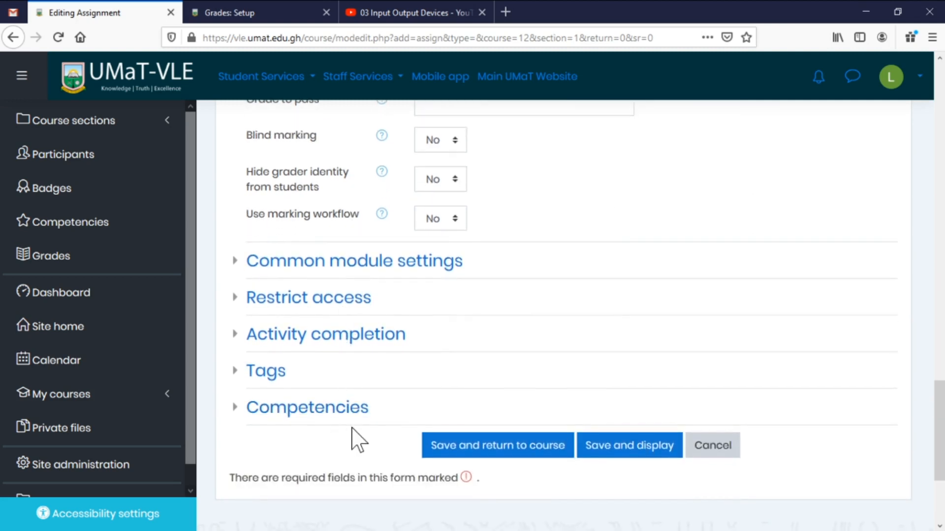
left_click(521, 445)
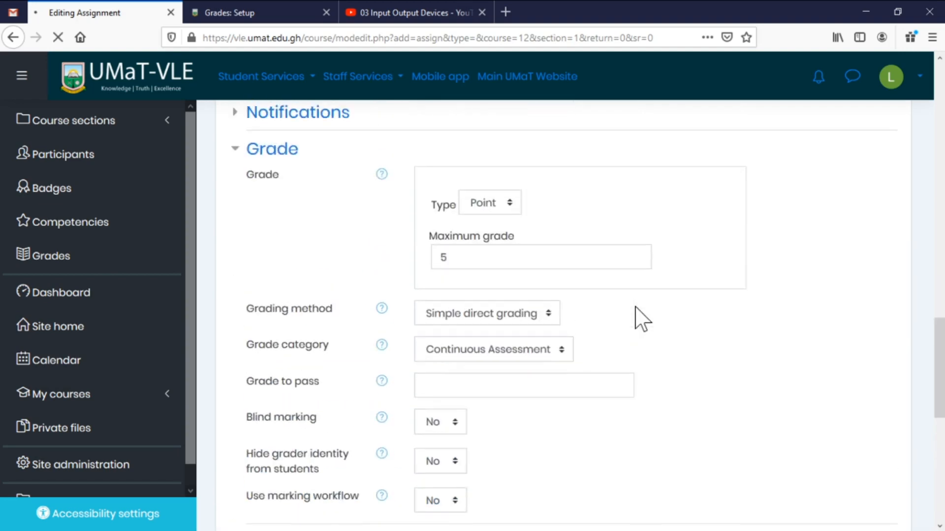
scroll(642, 319, "up", 10)
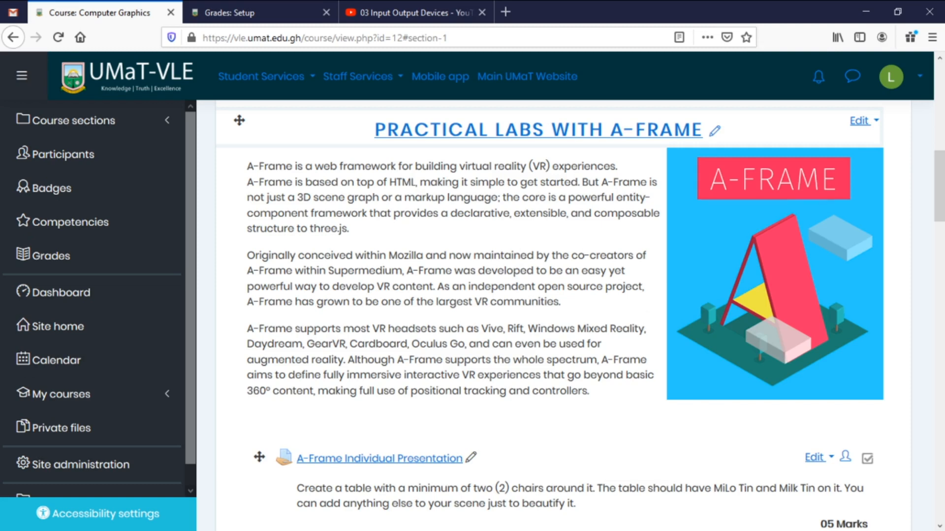
Reload Gradebook setup and verify A-Frame Individual Presentation at 5.00 under Continuous Assessment (weight 40.0).
scroll(600, 337, "down", 5)
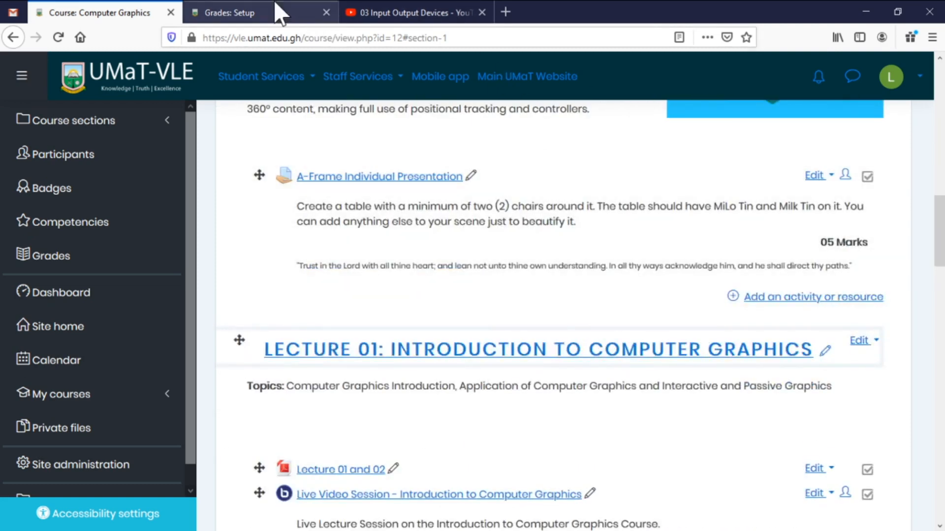
left_click(280, 14)
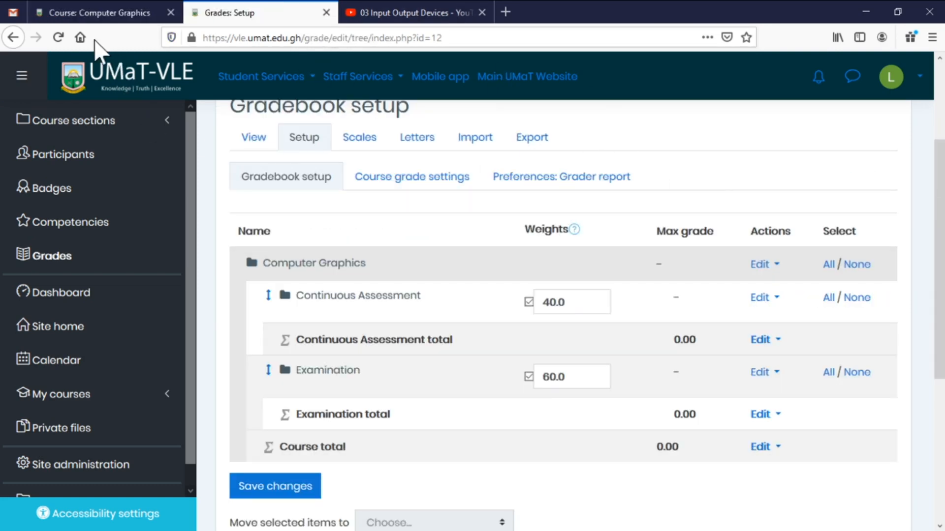
left_click(59, 37)
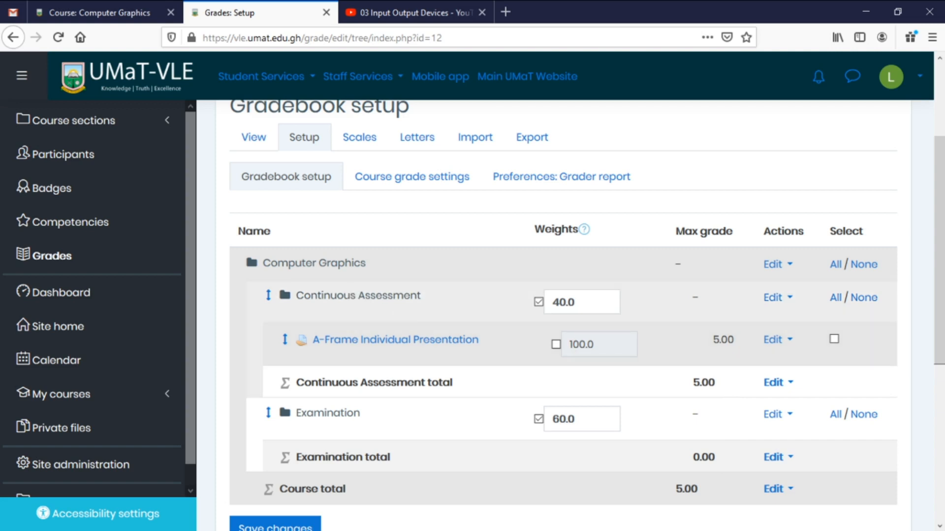
left_click_drag(574, 302, 552, 302)
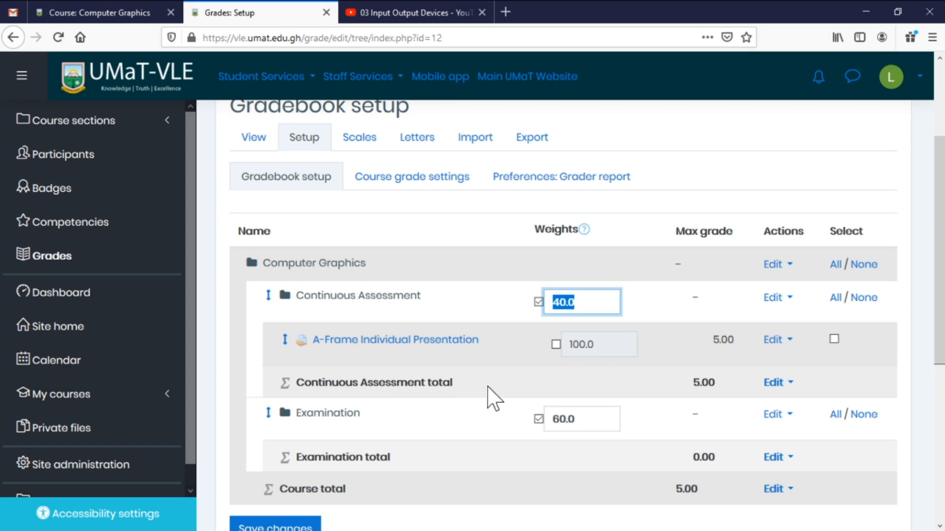
double_click(679, 382)
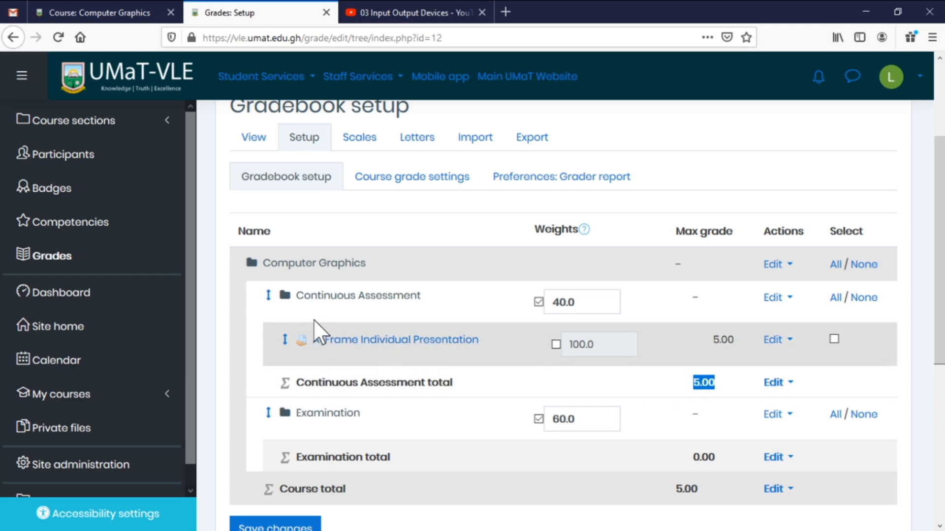
left_click(98, 16)
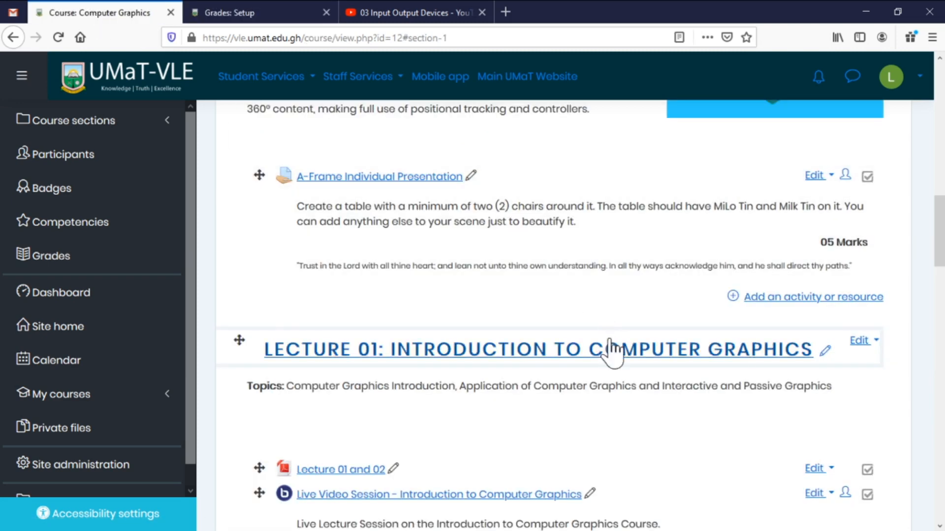
Open A-Frame Individual Presentation from the course page to see 1 participant, due 15 April 2020.
scroll(610, 344, "down", 3)
scroll(612, 349, "down", 1)
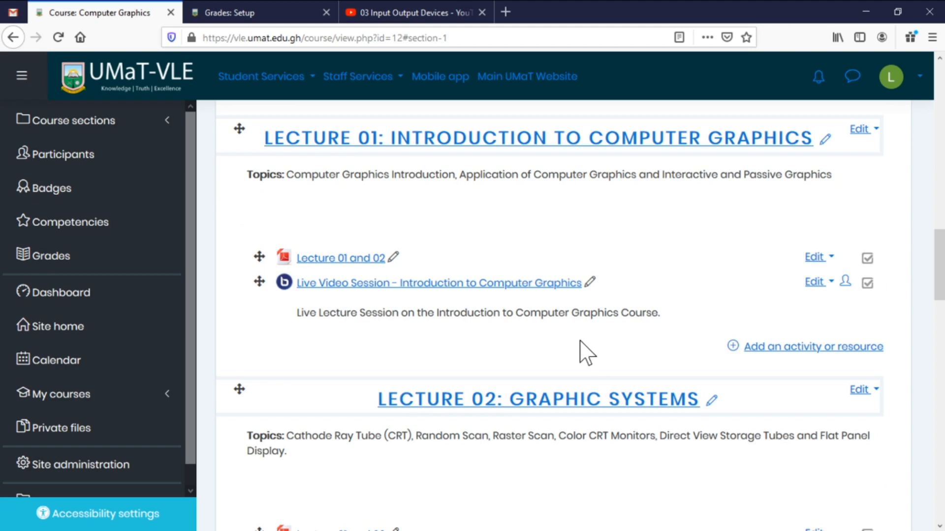
scroll(520, 326, "down", 5)
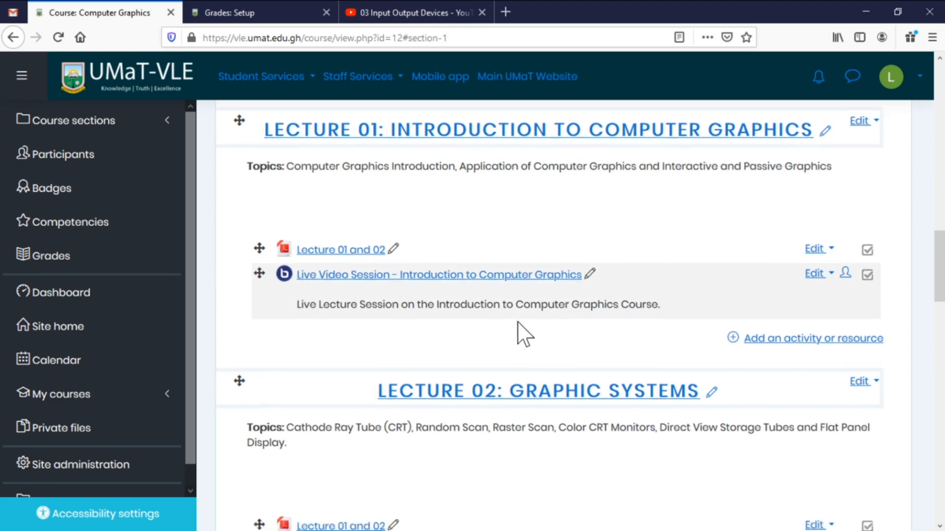
scroll(521, 326, "up", 15)
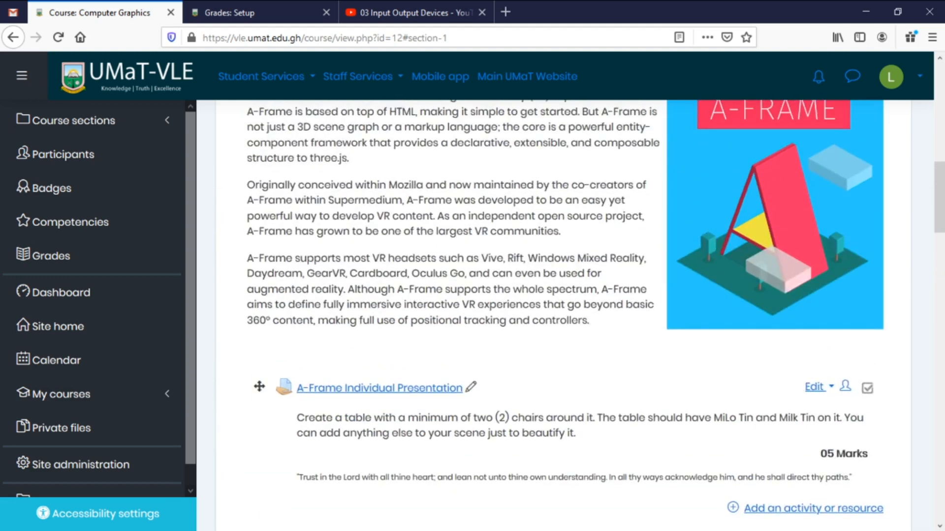
left_click(389, 388)
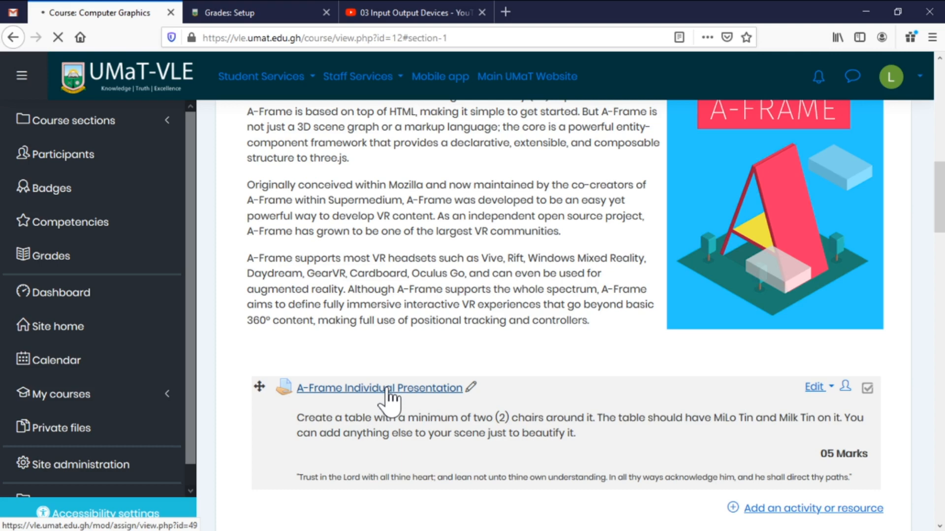
scroll(551, 344, "down", 3)
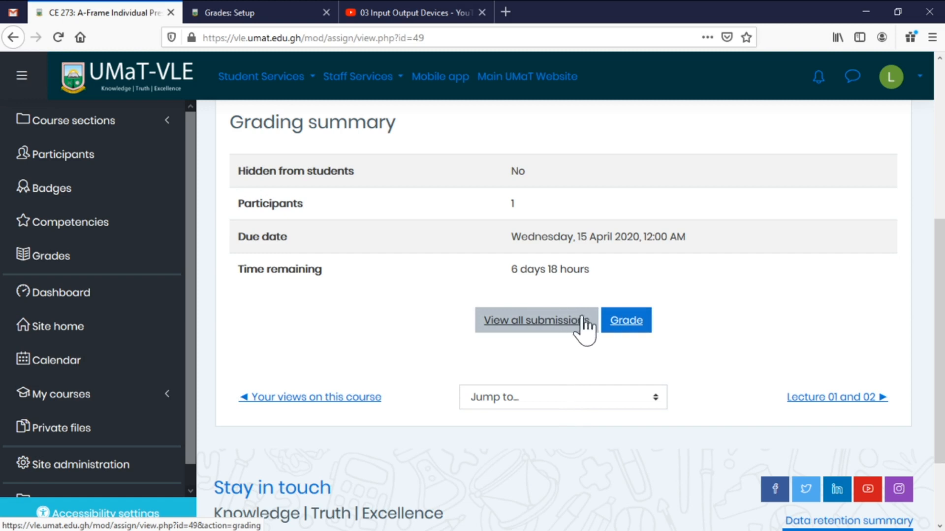
Grade the student's submission 4.5 out of 5 and save the changes.
left_click(635, 322)
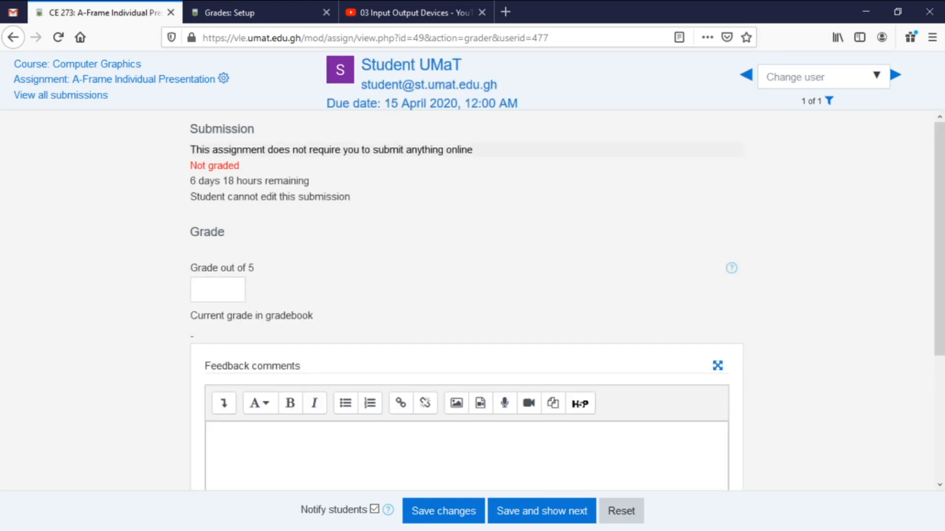
left_click(217, 289)
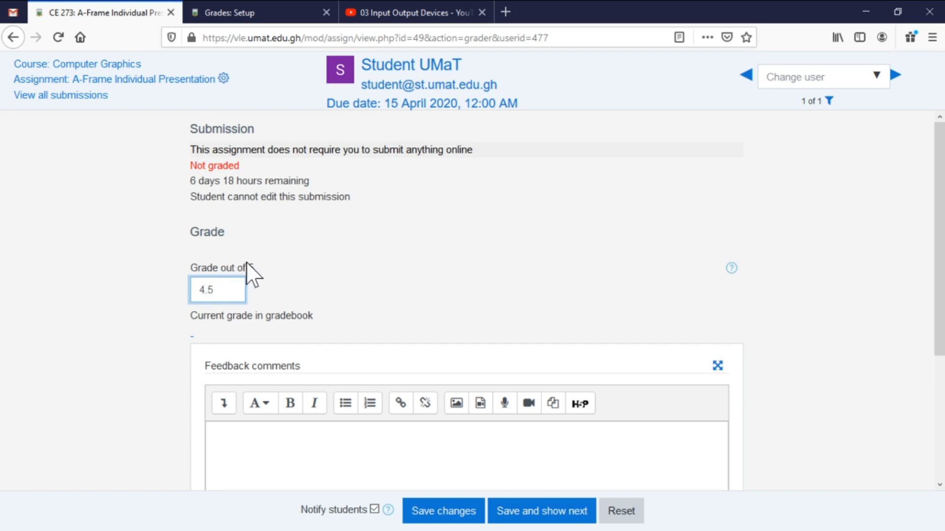
scroll(466, 300, "down", 1)
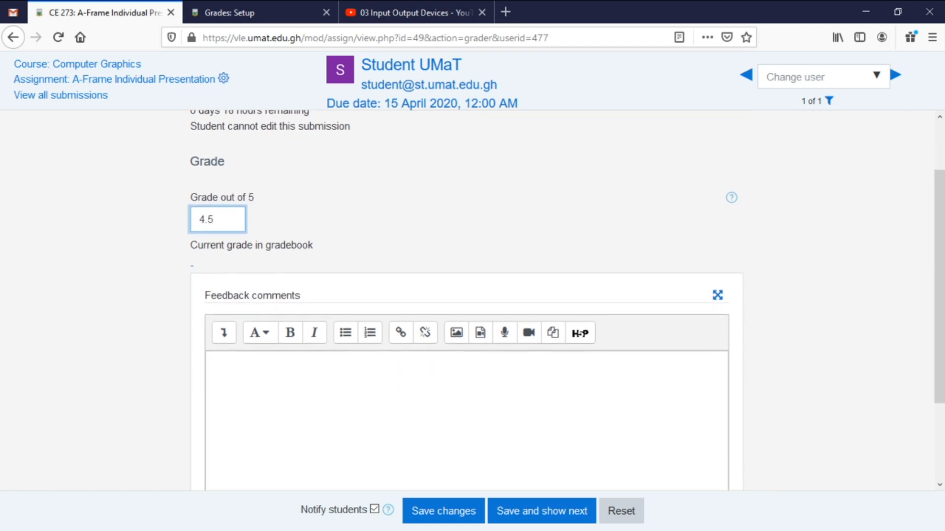
left_click(399, 387)
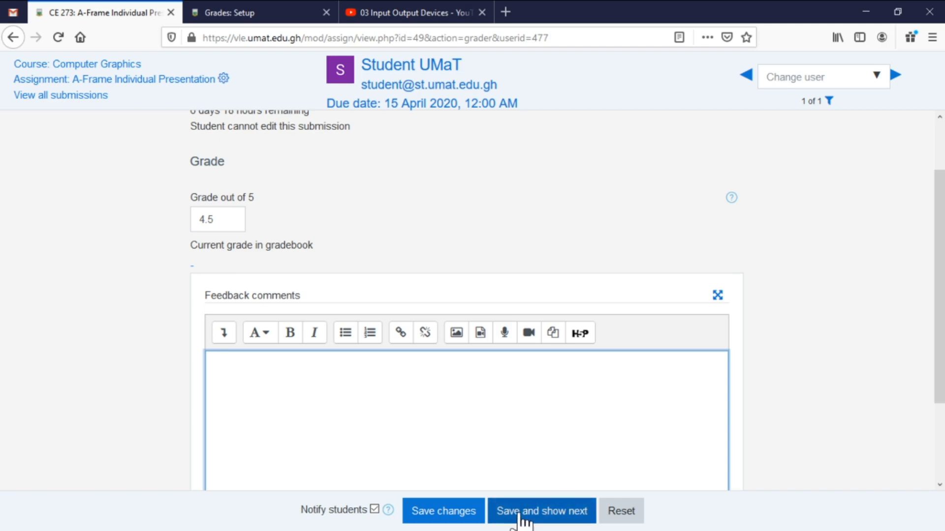
left_click(443, 516)
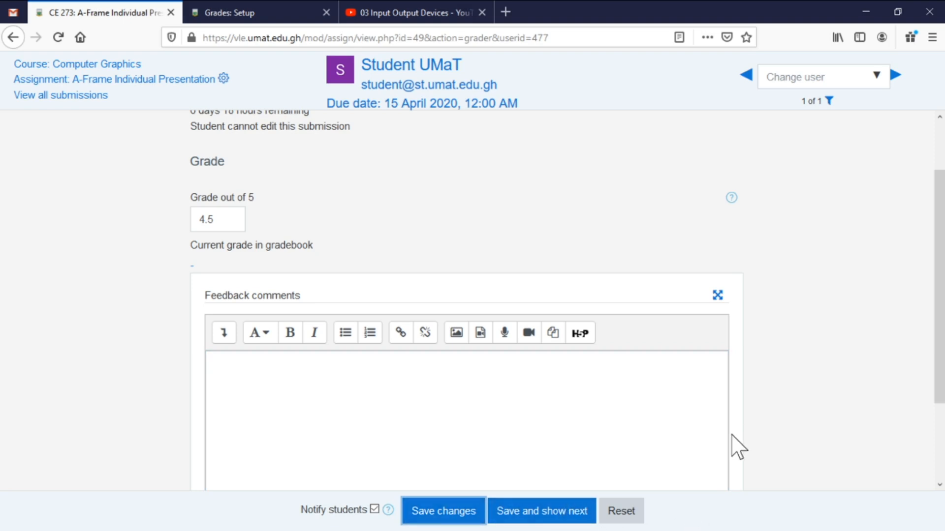
left_click(470, 516)
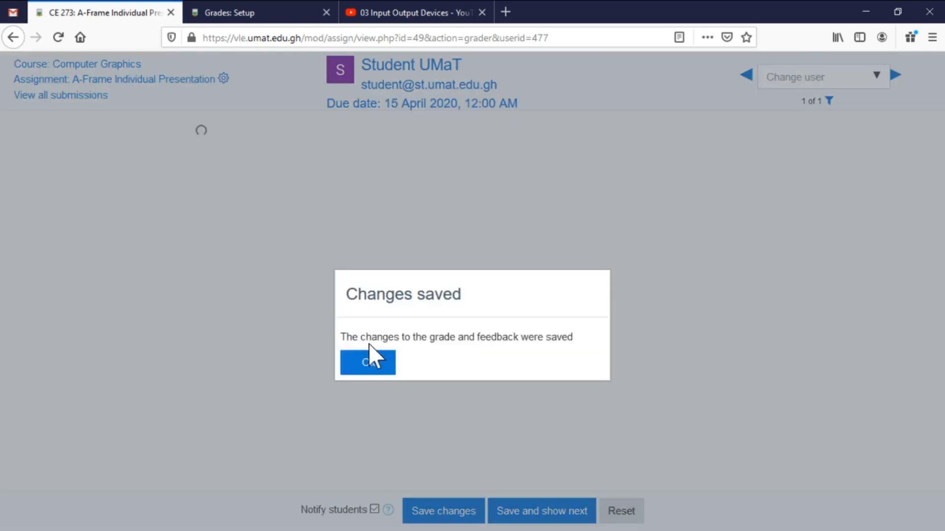
Dismiss the Changes saved message and open View all submissions for the assignment.
left_click(377, 364)
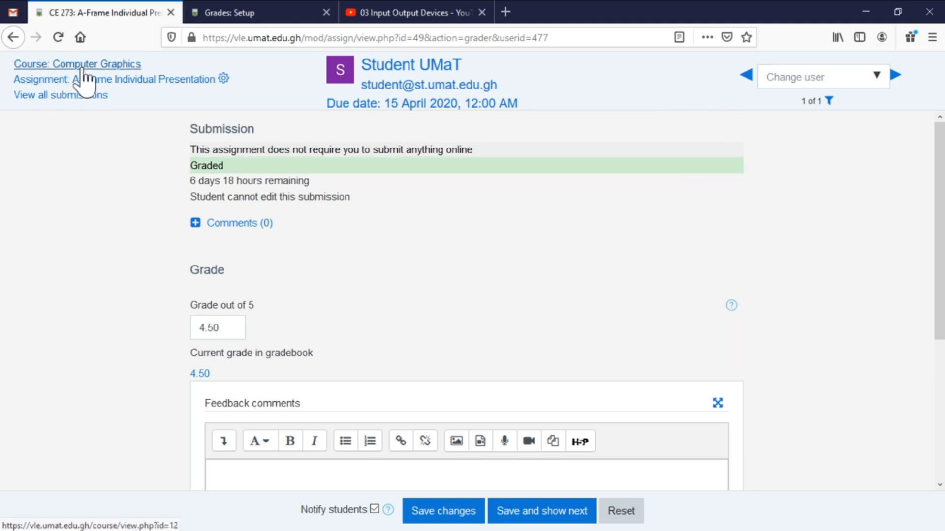
left_click(98, 80)
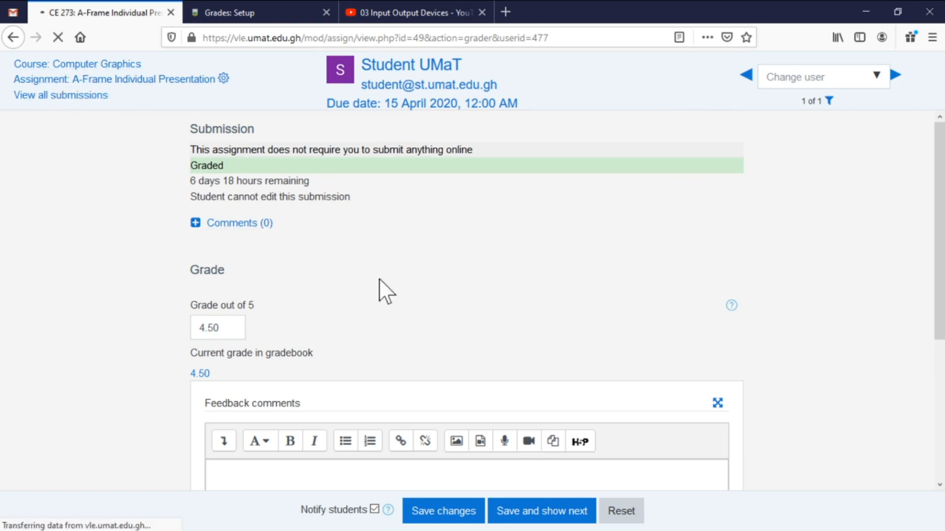
scroll(482, 325, "down", 6)
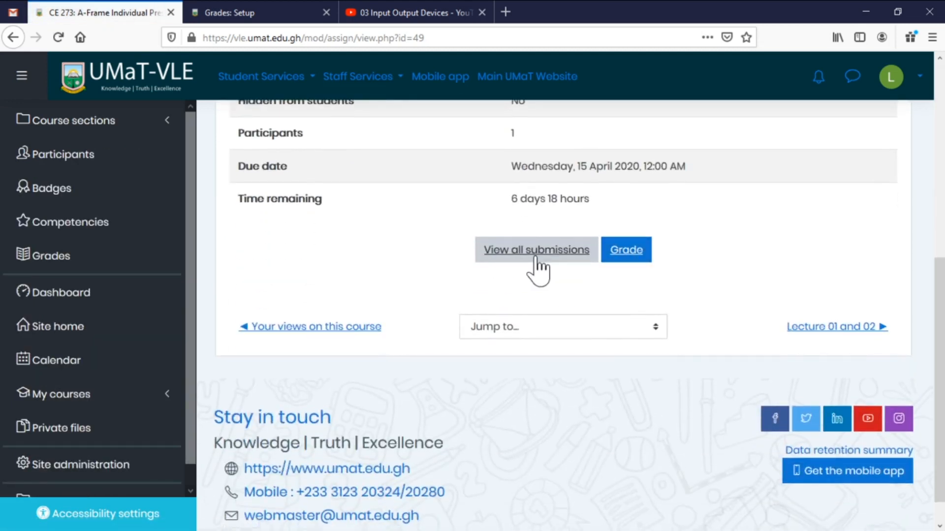
left_click(524, 266)
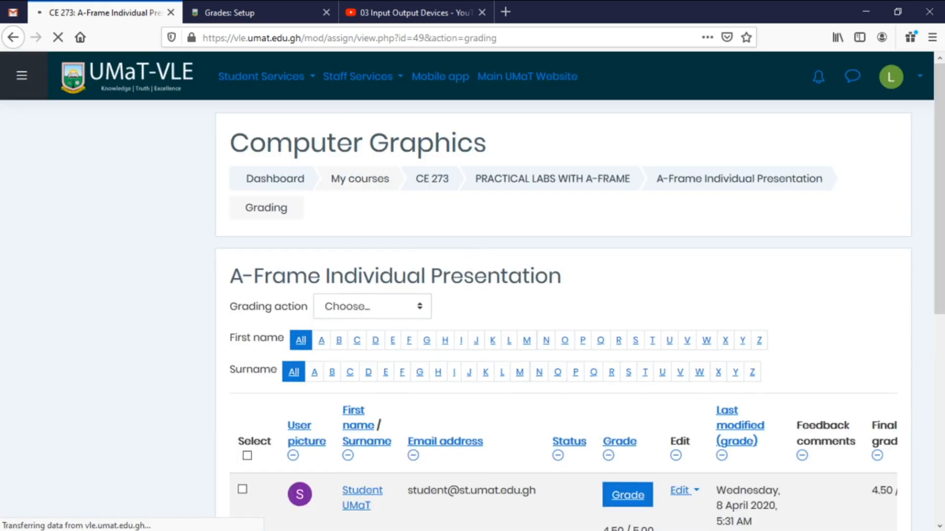
Open the student's grade via the row's Edit menu (Update grade), then return to submissions.
scroll(467, 281, "down", 5)
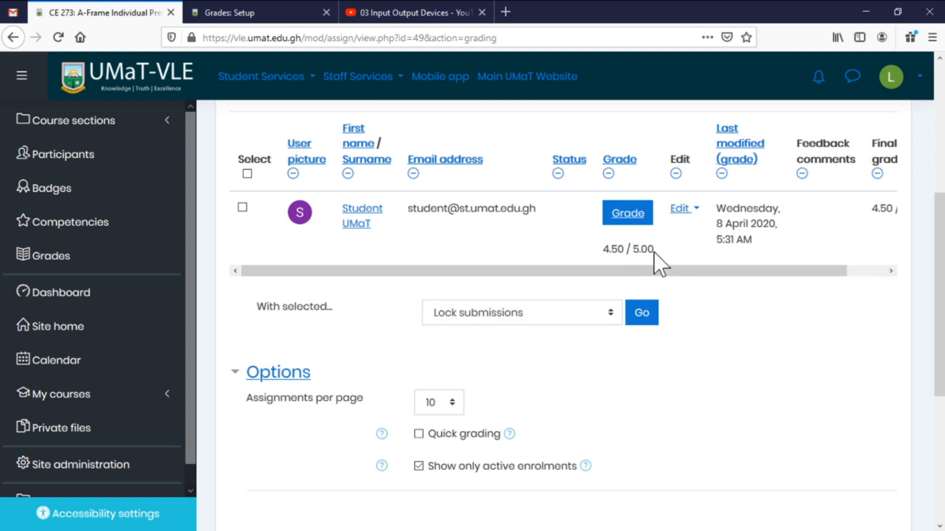
left_click(696, 211)
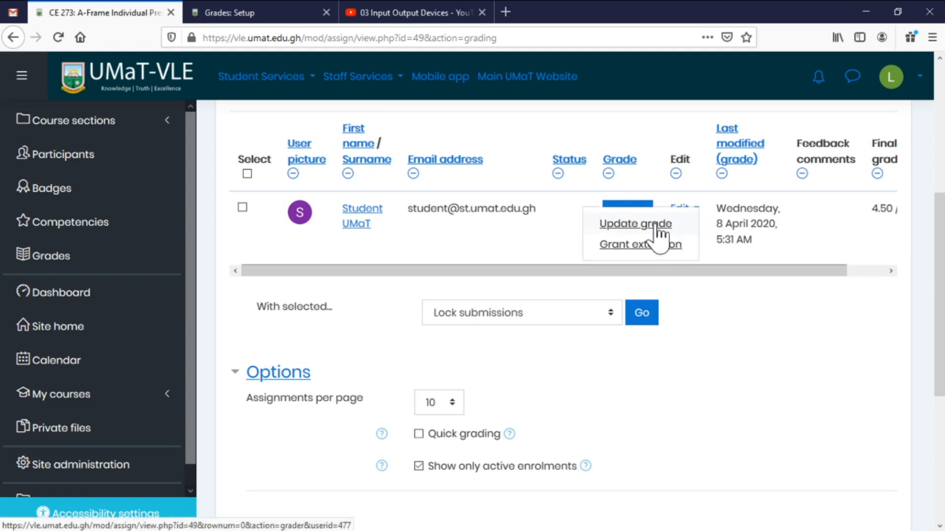
left_click(536, 219)
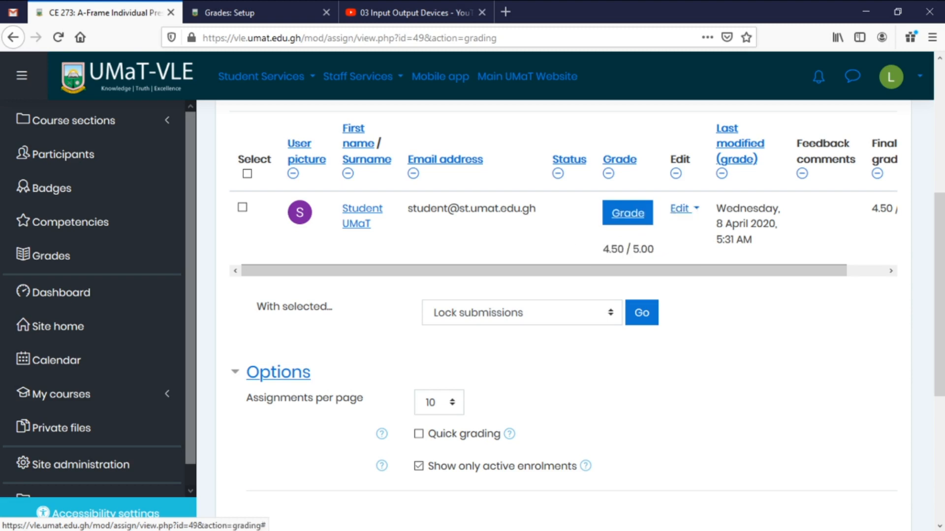
left_click(680, 211)
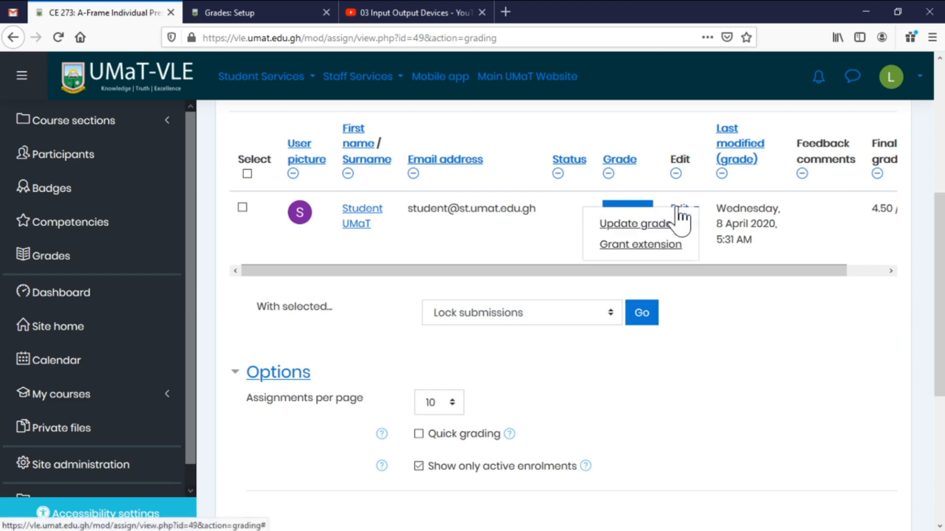
left_click(647, 232)
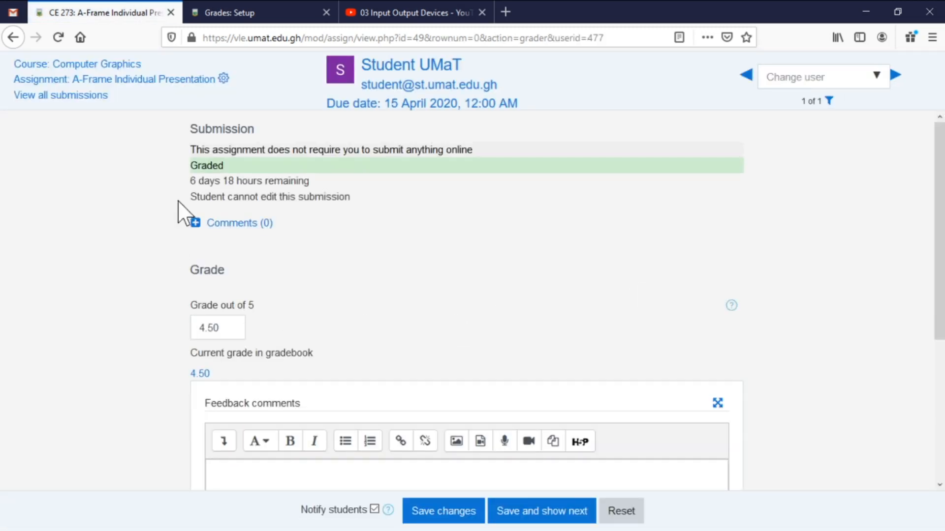
left_click(55, 95)
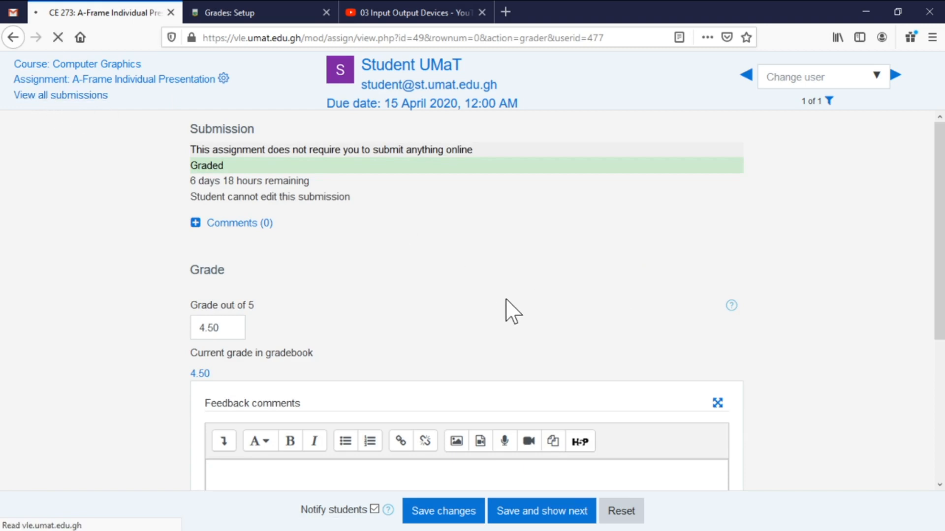
Scroll the grading table to the Final grade column showing 4.50 / 5.00.
scroll(728, 313, "down", 5)
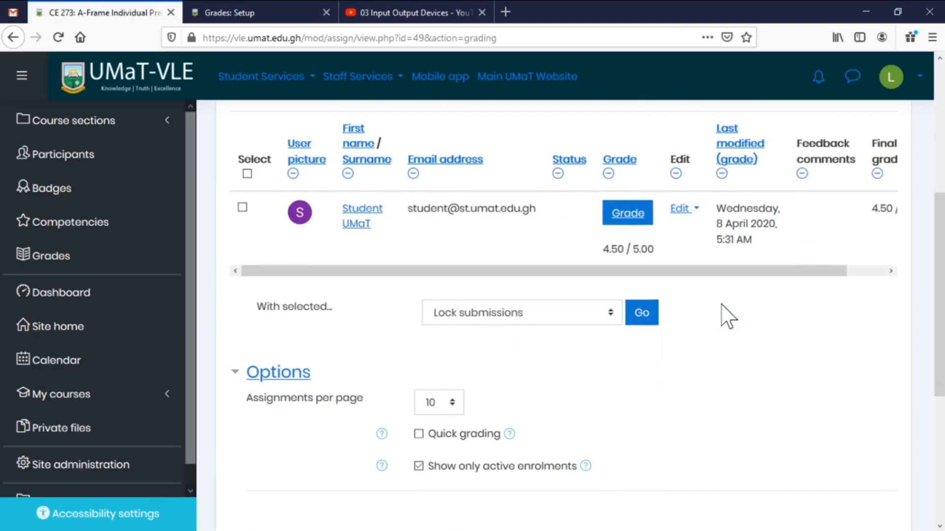
left_click_drag(767, 272, 845, 277)
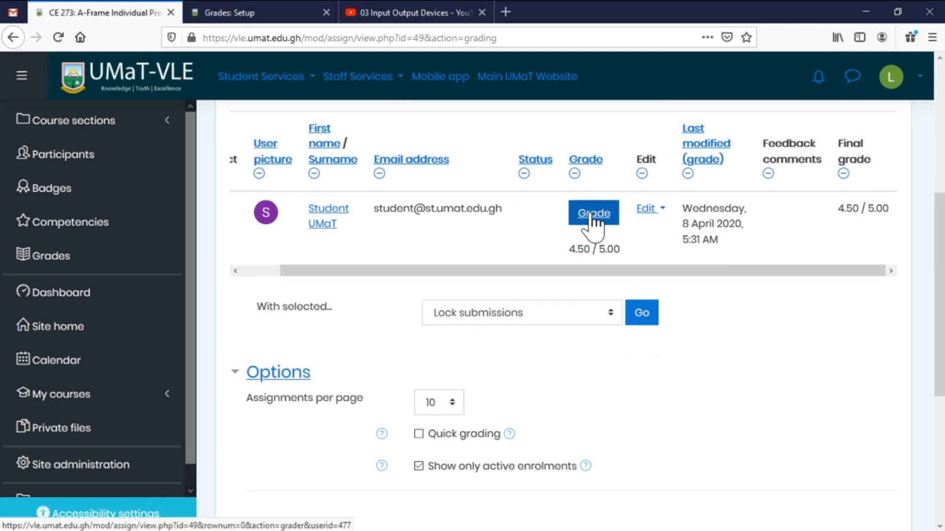
left_click(659, 215)
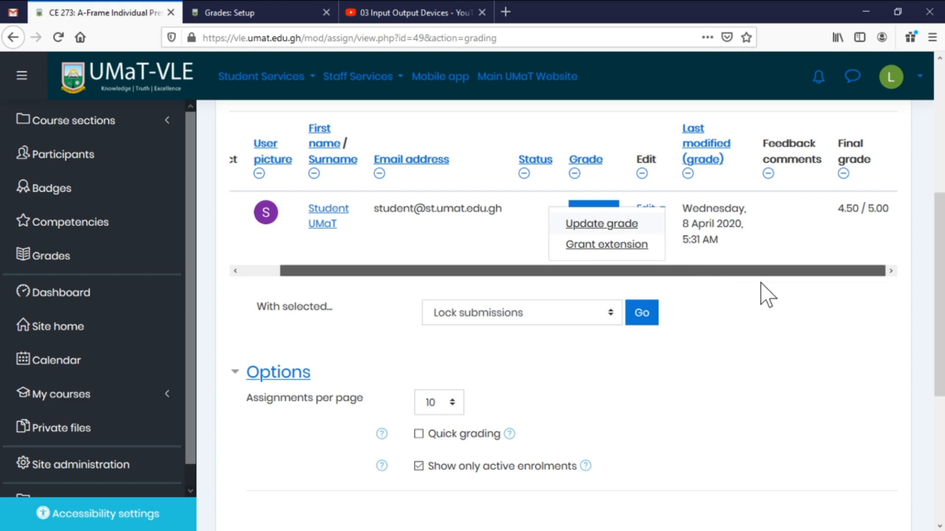
key("Escape")
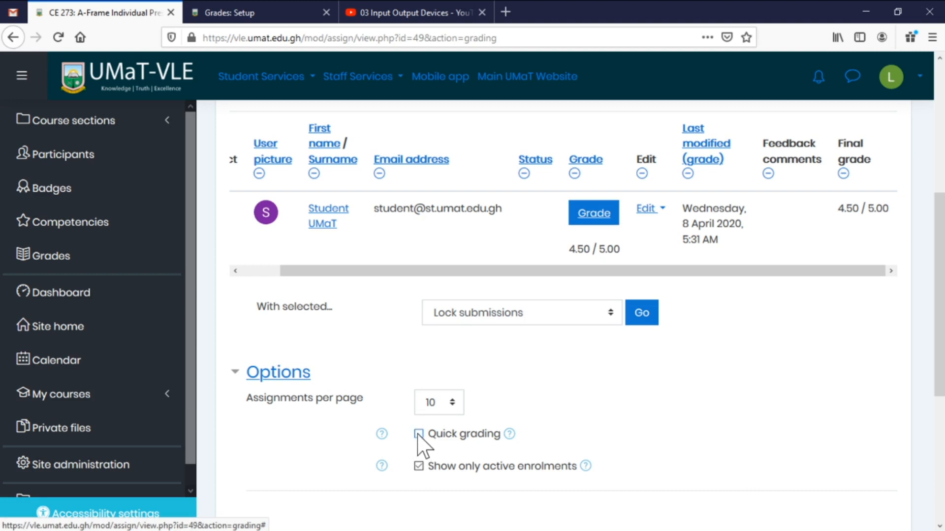
Enable Quick grading and enter 4 as the student's grade in the submissions table.
left_click(510, 434)
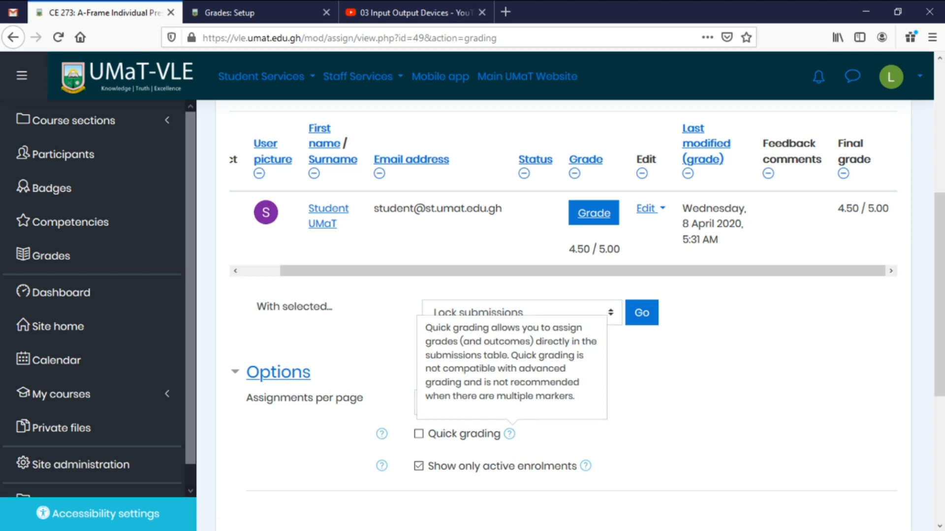
left_click(419, 435)
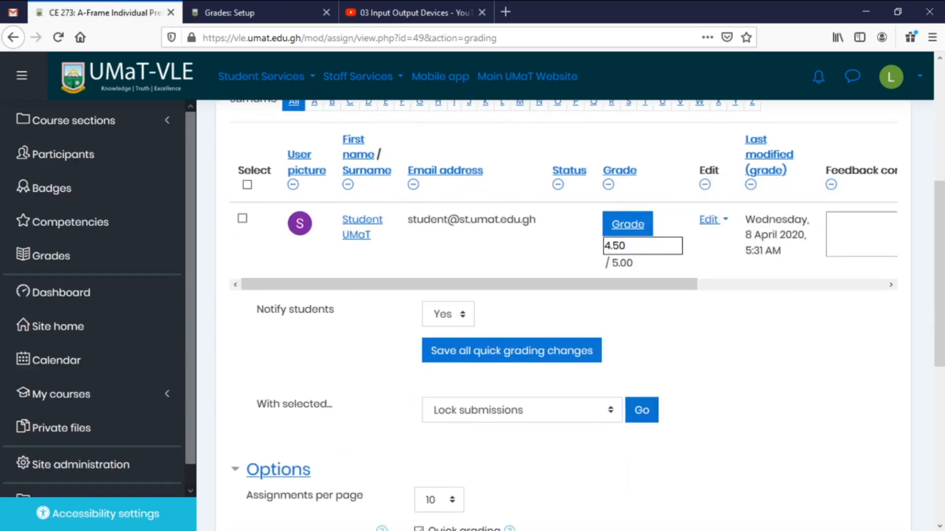
left_click(604, 246)
type("4")
key("Return")
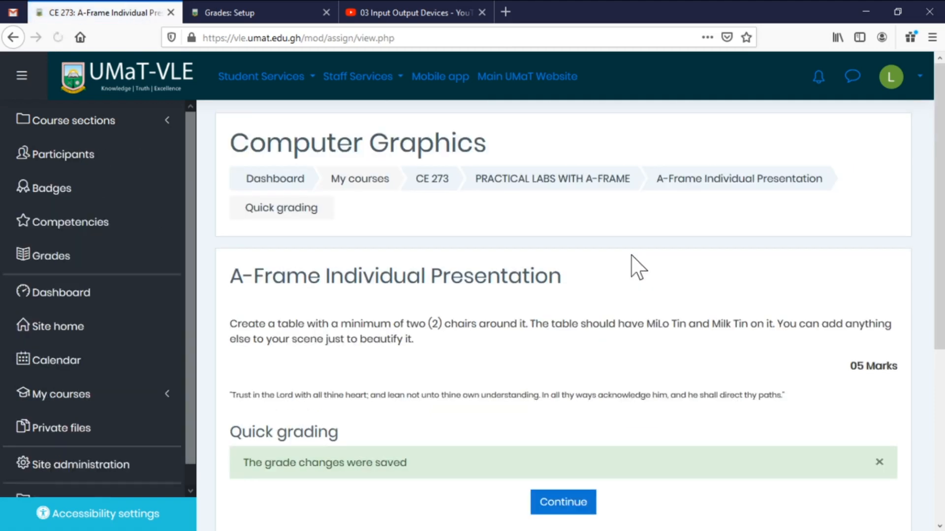
Continue back to the grading table and check the student's updated 4.00 grade.
scroll(637, 285, "down", 4)
left_click(573, 290)
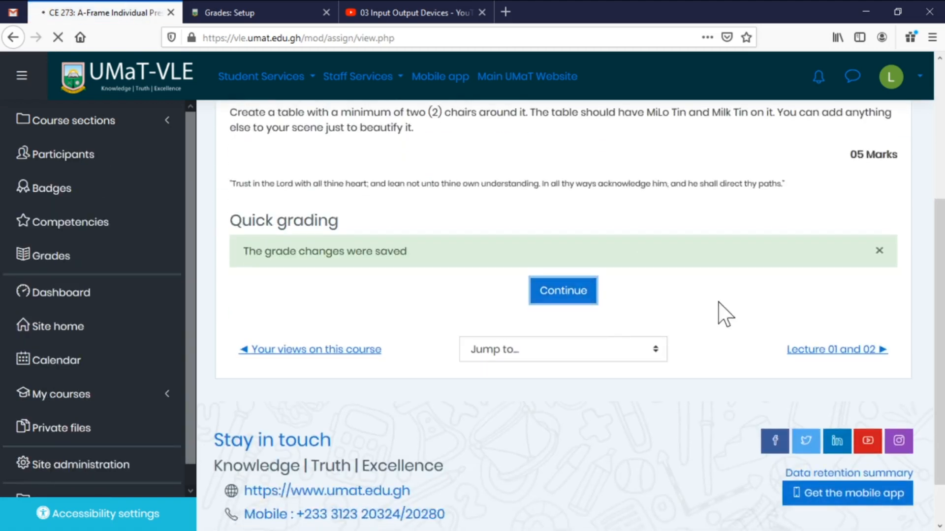
scroll(711, 317, "down", 4)
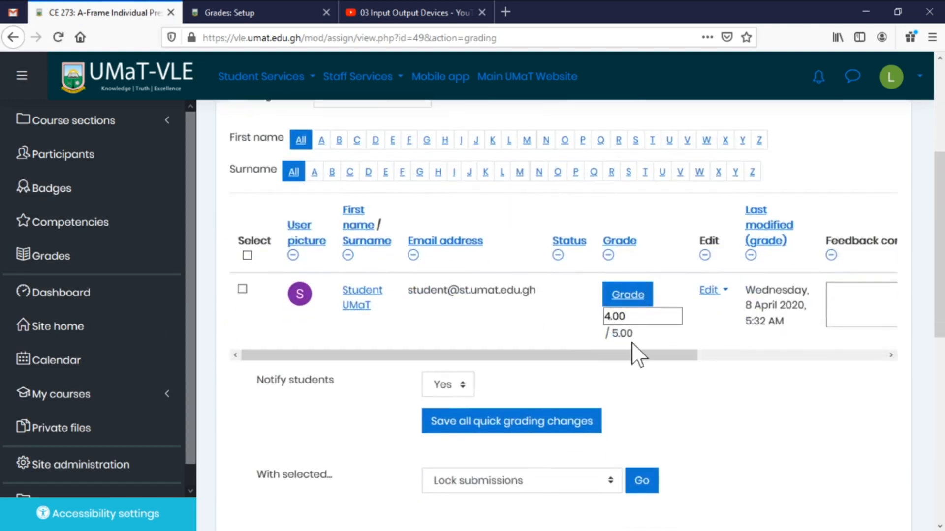
left_click(634, 317)
scroll(675, 242, "down", 6)
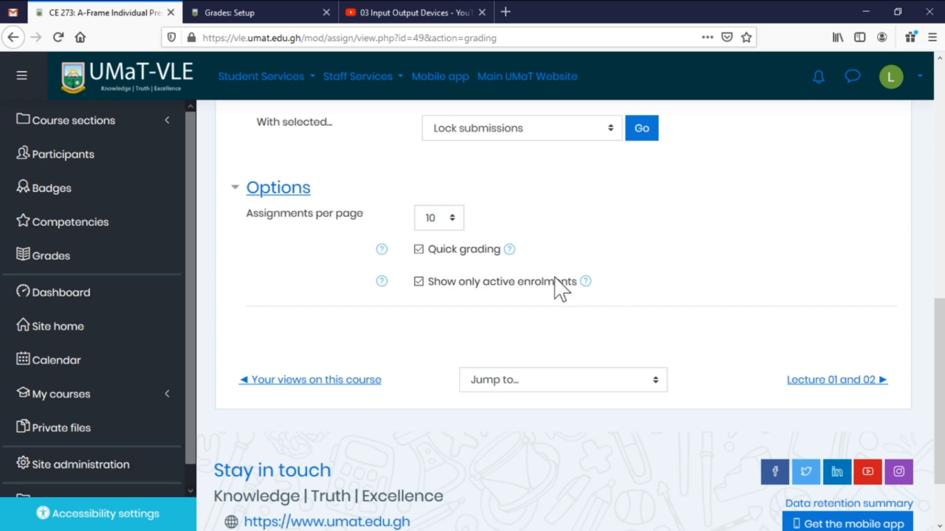
scroll(590, 292, "up", 10)
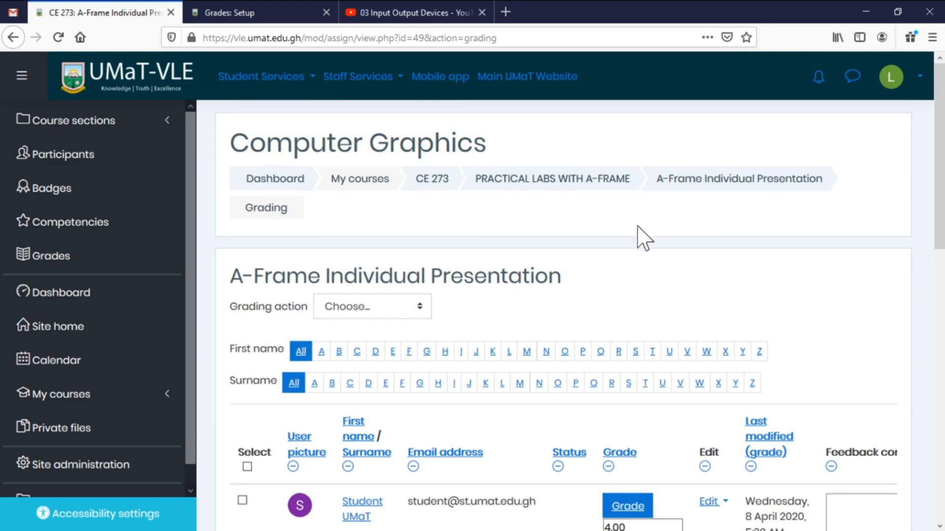
scroll(705, 319, "down", 3)
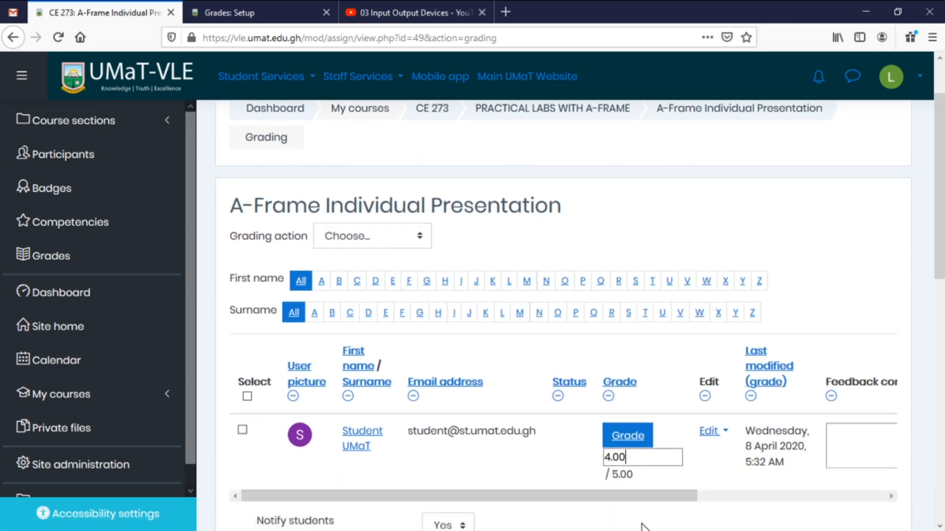
scroll(610, 443, "down", 5)
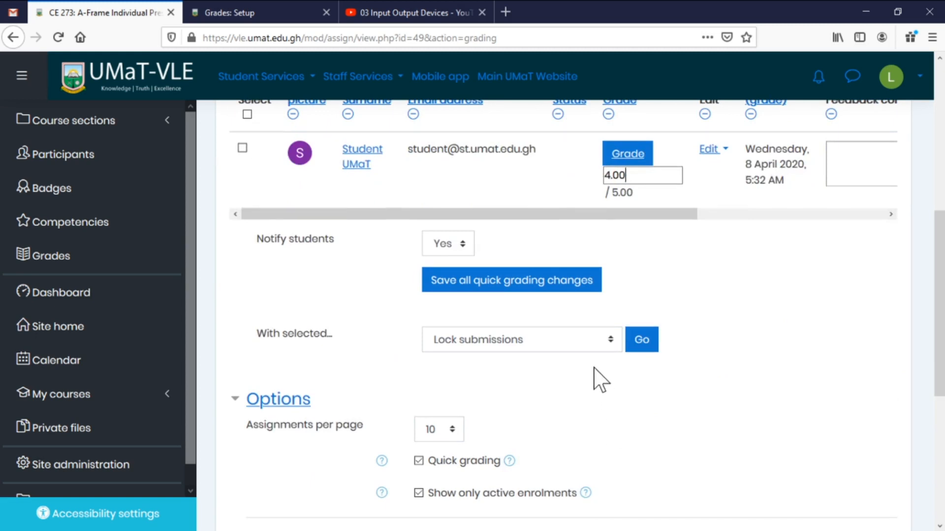
scroll(596, 374, "up", 3)
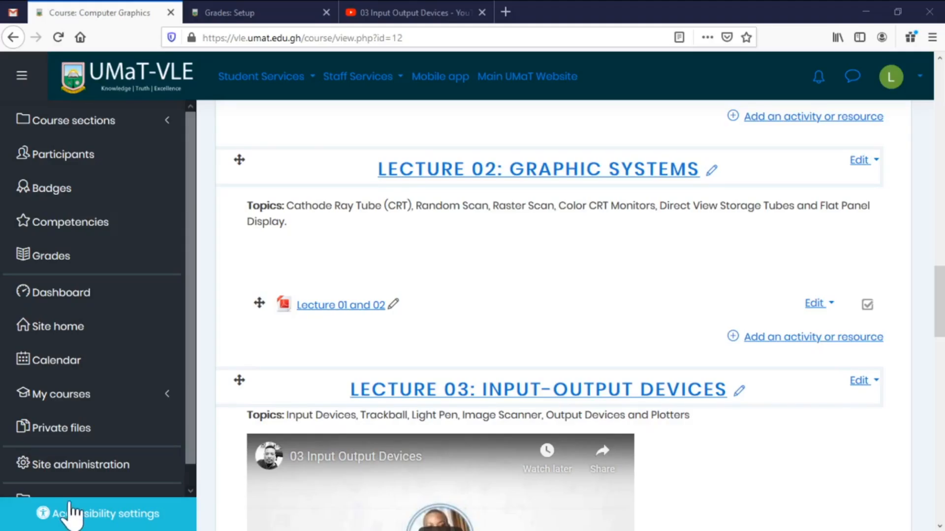
scroll(565, 298, "up", 7)
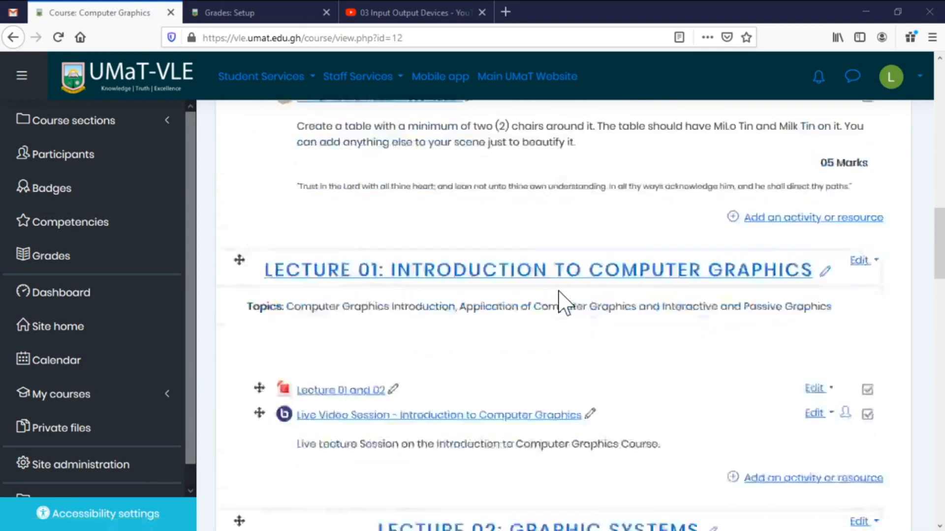
scroll(559, 292, "down", 10)
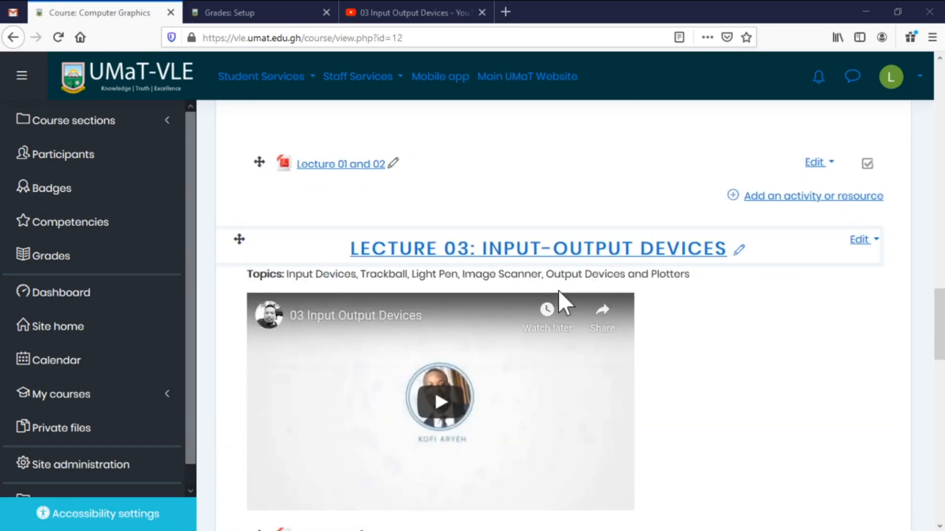
scroll(574, 220, "up", 5)
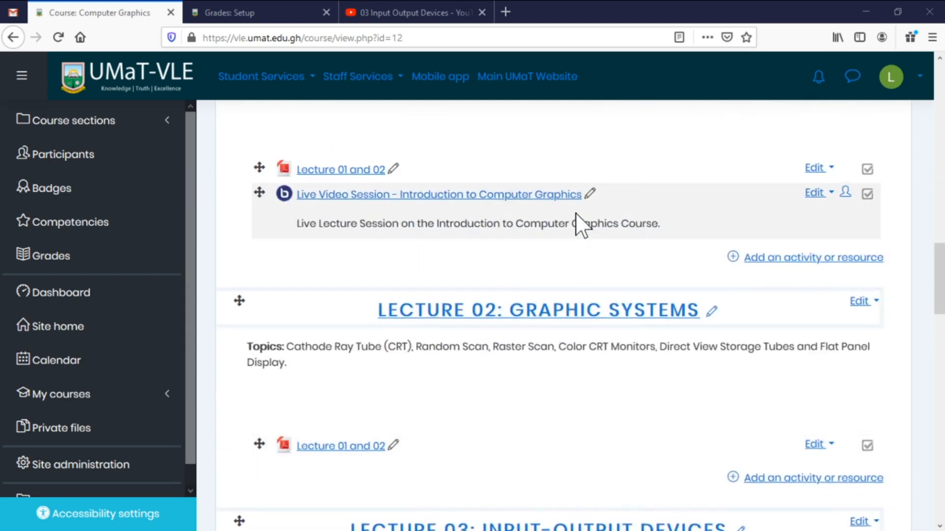
scroll(571, 231, "up", 3)
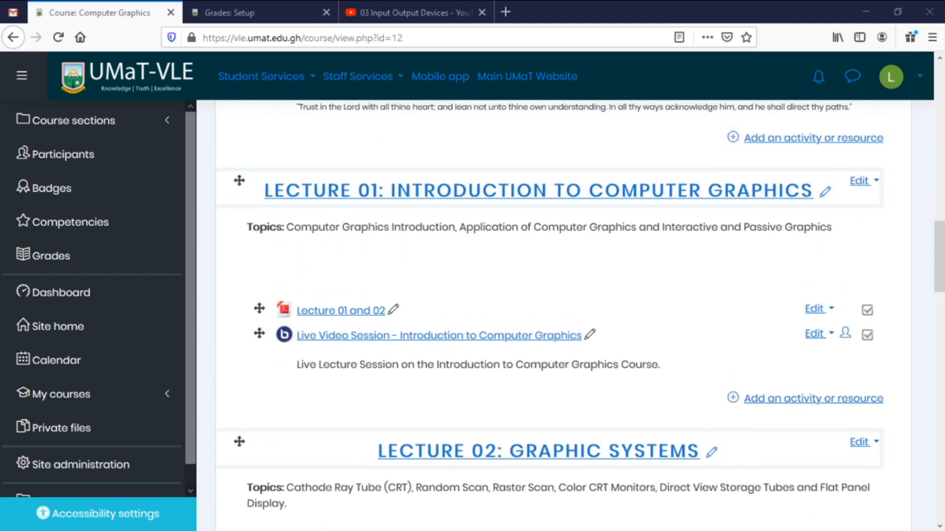
scroll(558, 227, "up", 7)
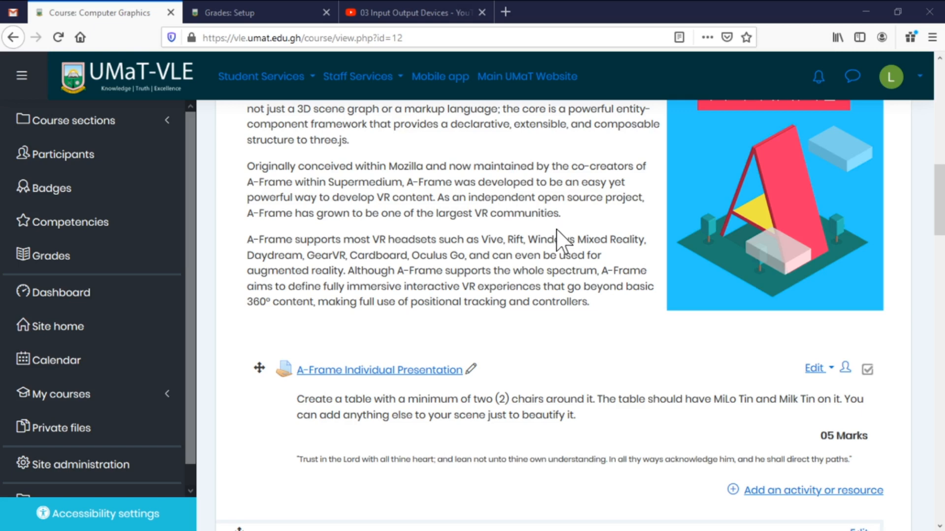
scroll(559, 284, "down", 3)
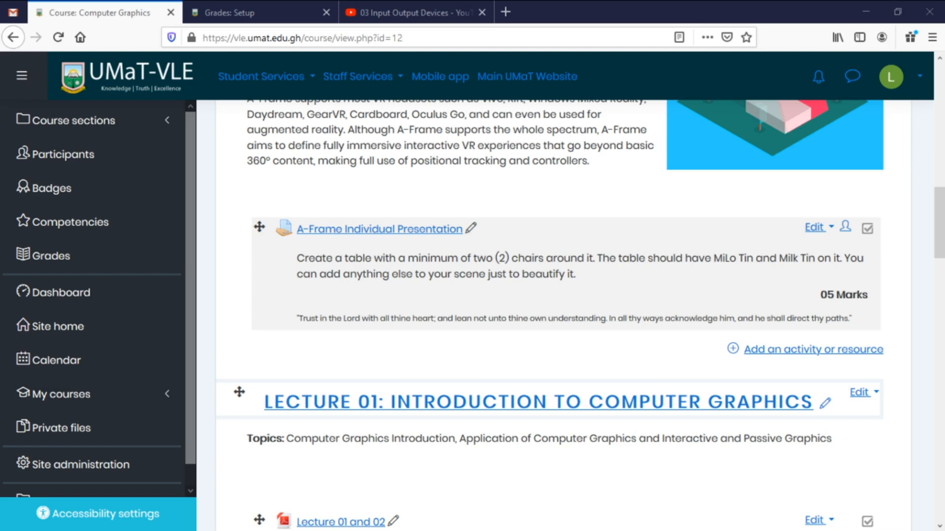
scroll(561, 320, "down", 3)
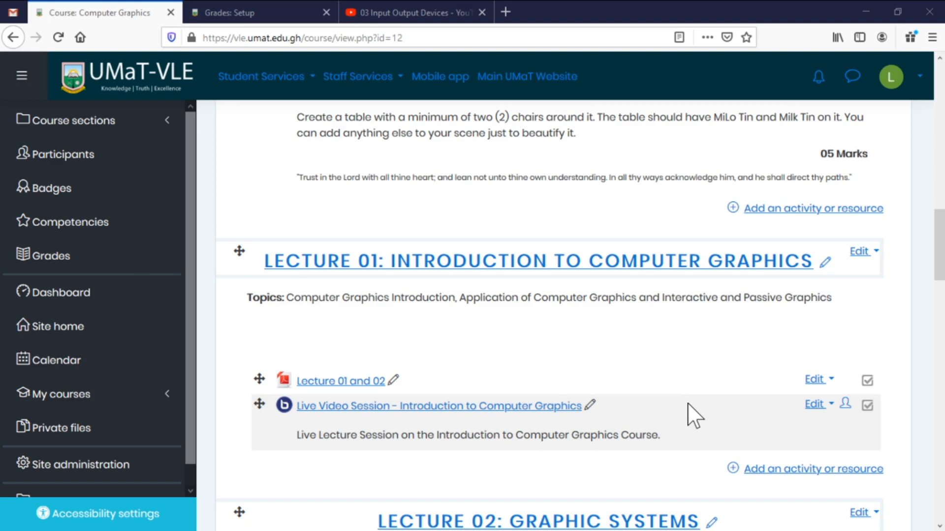
scroll(689, 413, "down", 5)
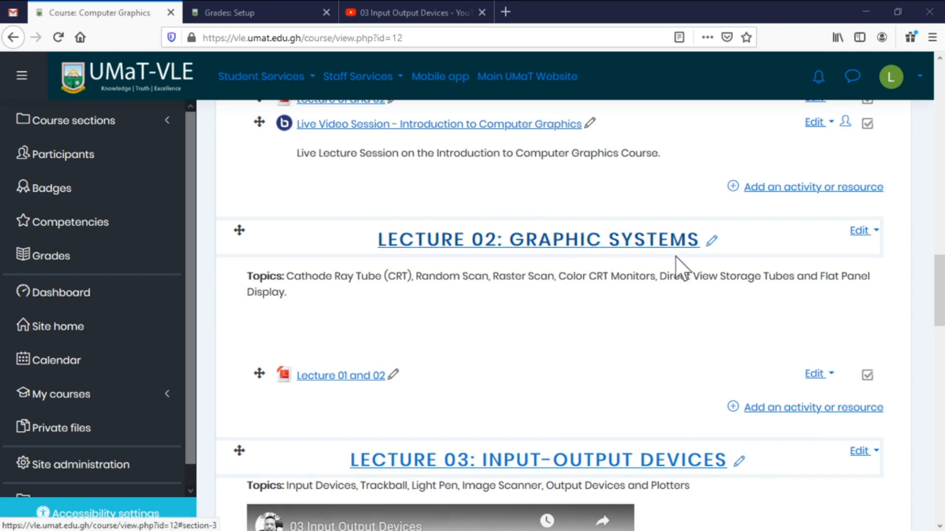
Choose Turnitin Assignment 2 from the activity list under Lecture 02: Graphic Systems and add it.
left_click(794, 412)
left_click_drag(449, 257, 437, 352)
left_click(372, 341)
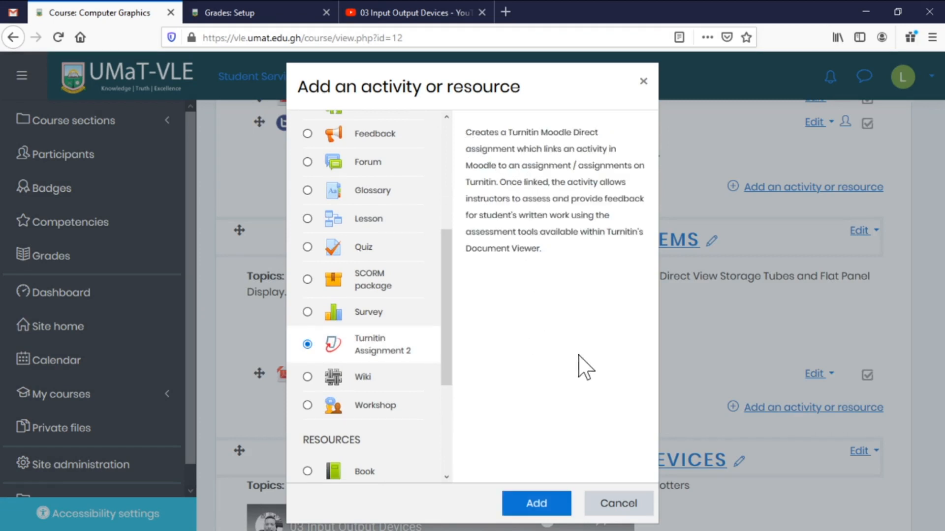
left_click(534, 508)
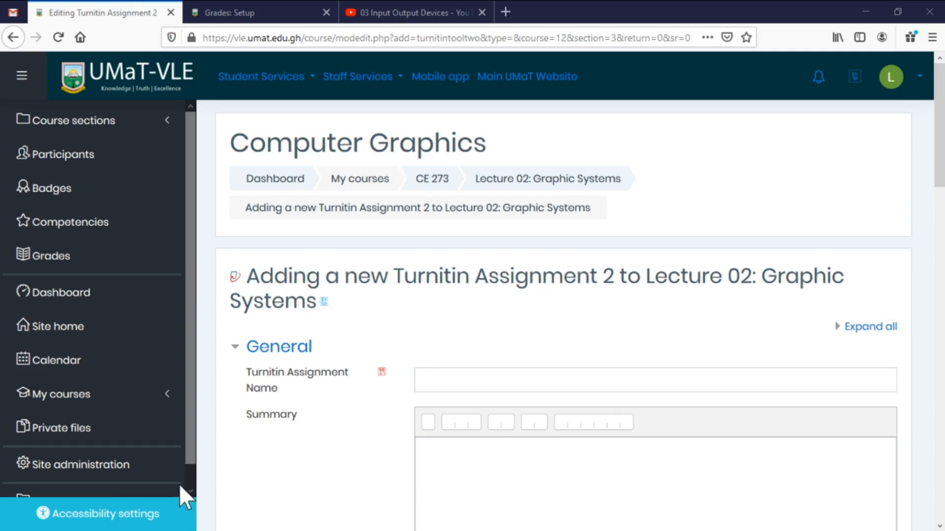
Name the assignment 'Turnitin Assignment'.
left_click(423, 380)
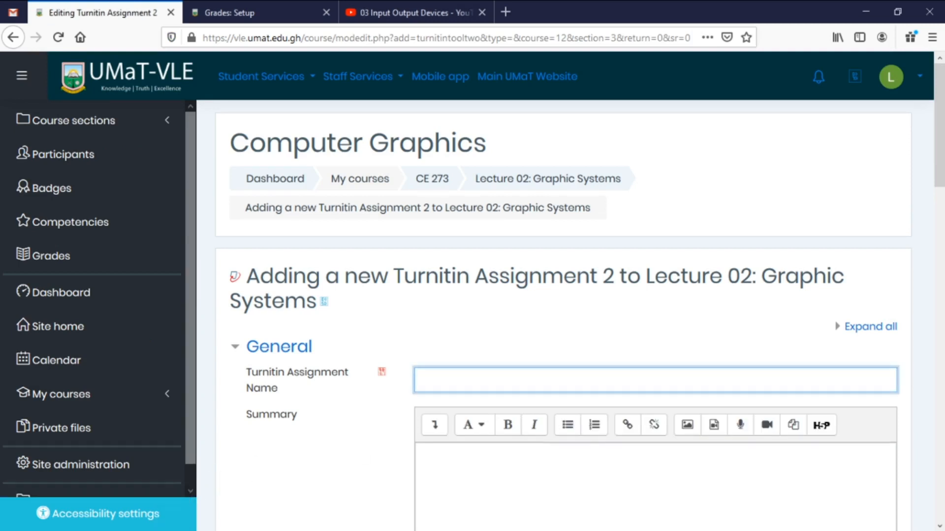
type("Turnit")
type("in Assigh")
type("n")
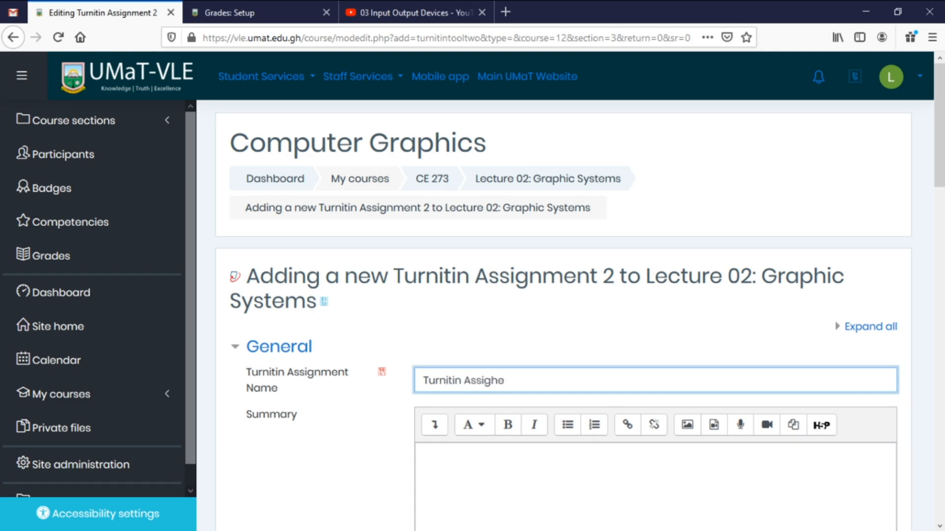
key("BackSpace")
key("BackSpace")
type("ne")
key("BackSpace")
type("ment")
key("Tab")
Paste the assignment description into the summary field.
scroll(597, 448, "down", 4)
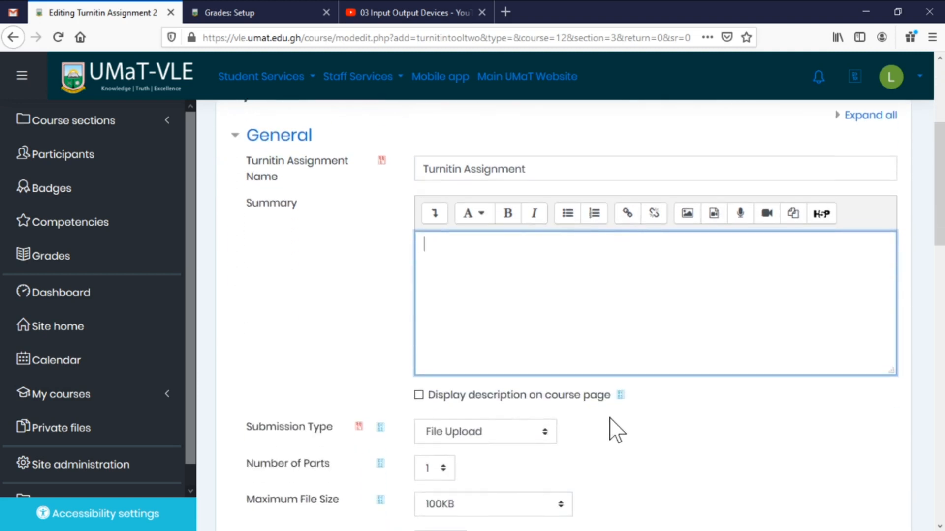
key("ctrl+v")
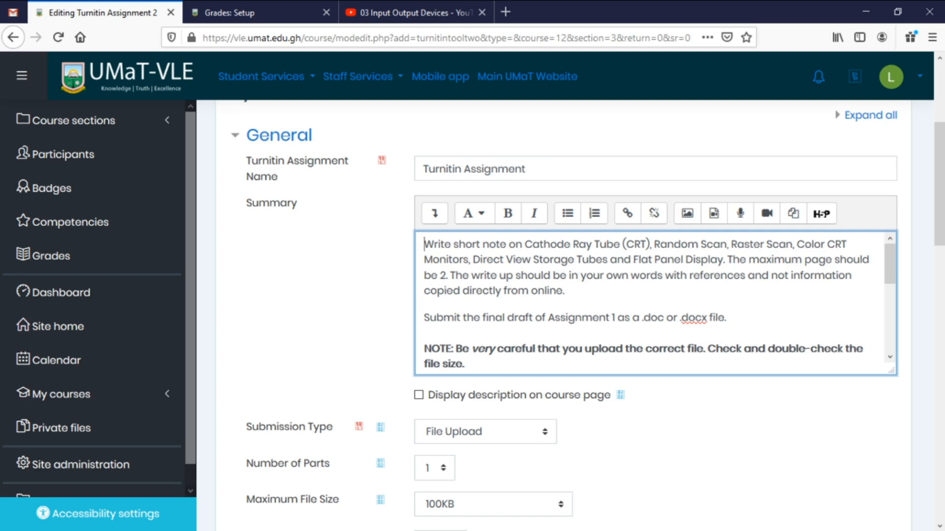
scroll(655, 302, "down", 1)
scroll(654, 303, "down", 2)
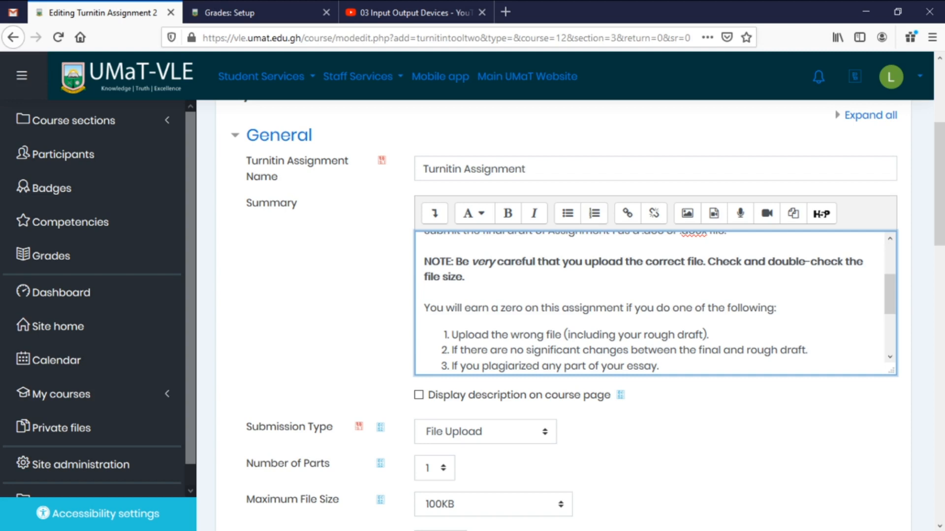
scroll(654, 302, "down", 4)
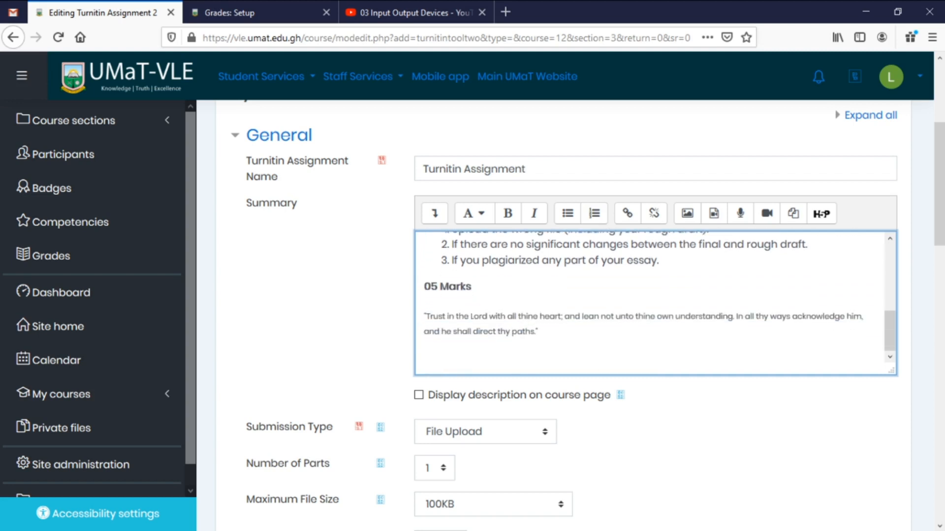
Right-align '05 Marks', bold 'zero', and display the description on the course page.
left_click(434, 213)
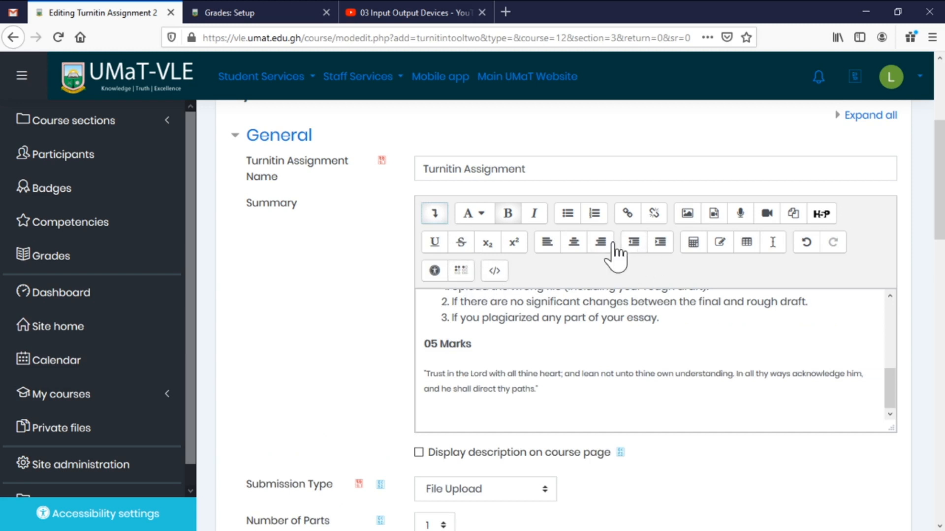
left_click(601, 242)
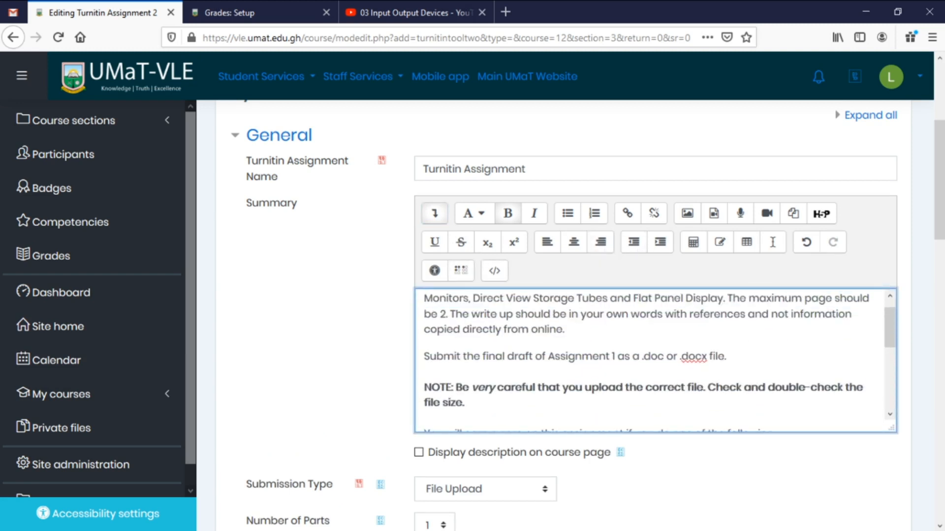
scroll(655, 359, "up", 3)
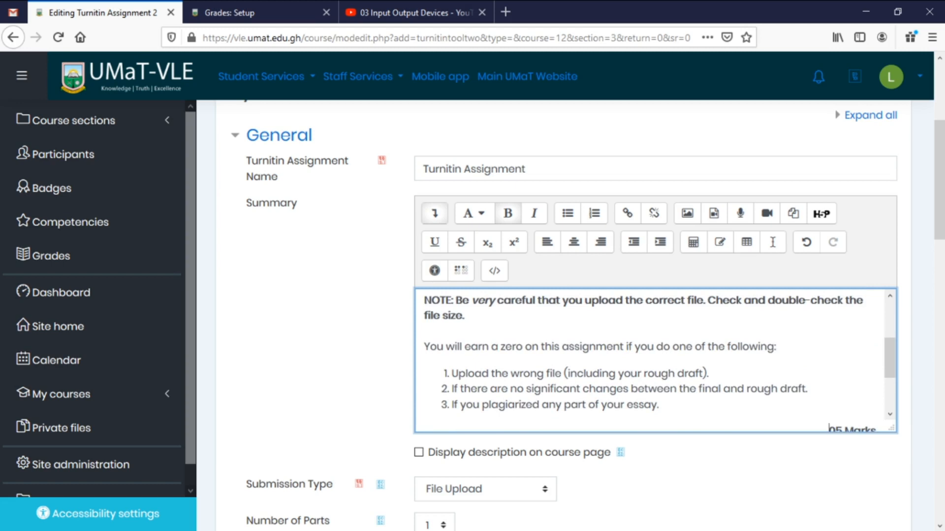
left_click_drag(500, 346, 522, 346)
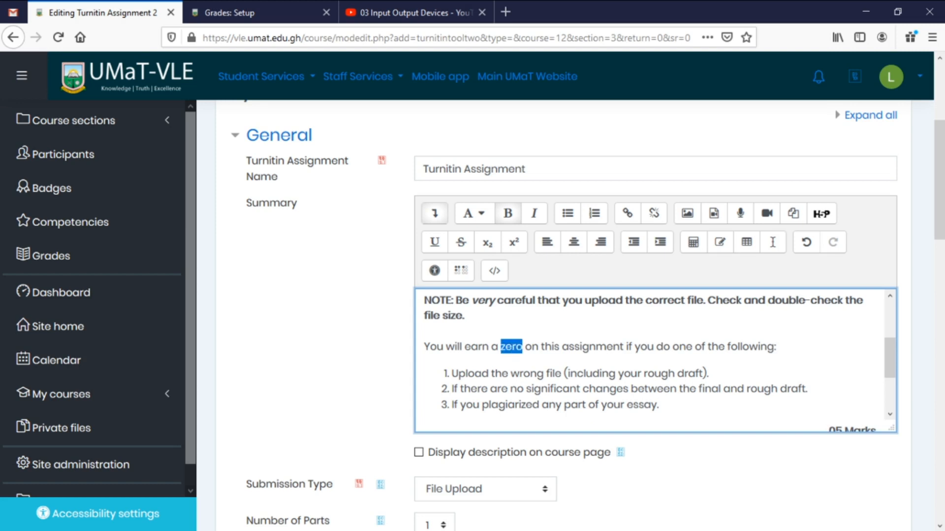
left_click(508, 213)
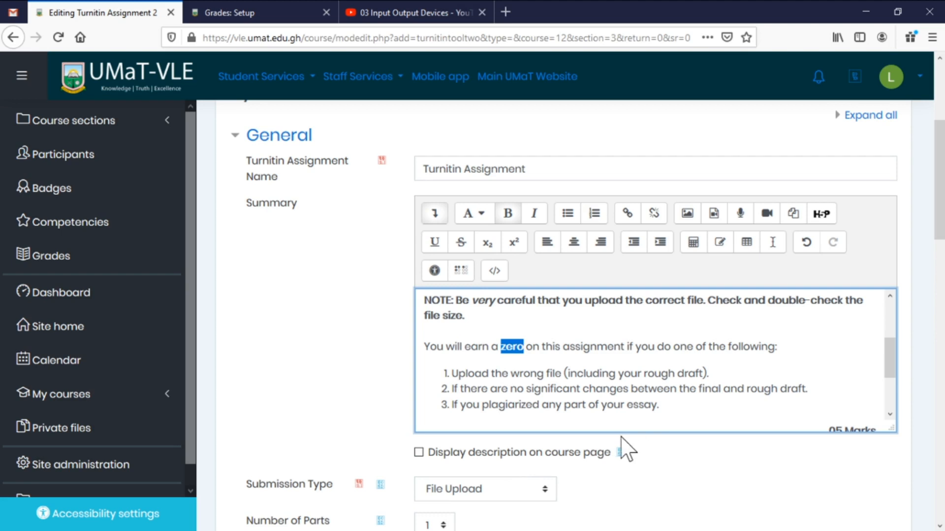
scroll(650, 360, "down", 3)
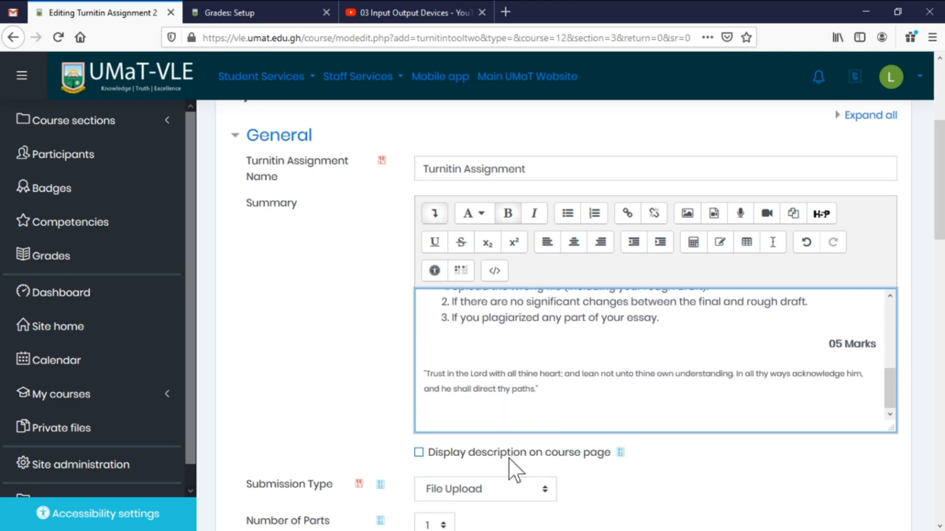
left_click(485, 452)
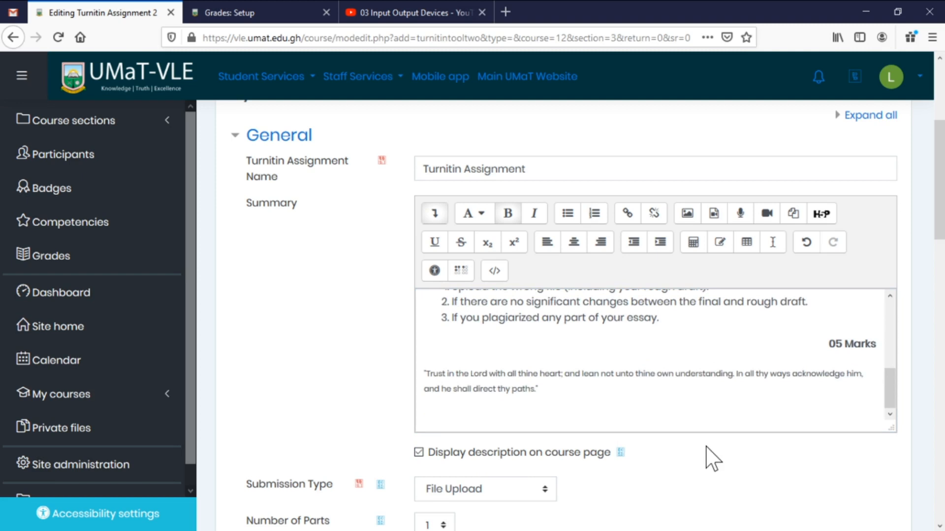
scroll(667, 382, "down", 3)
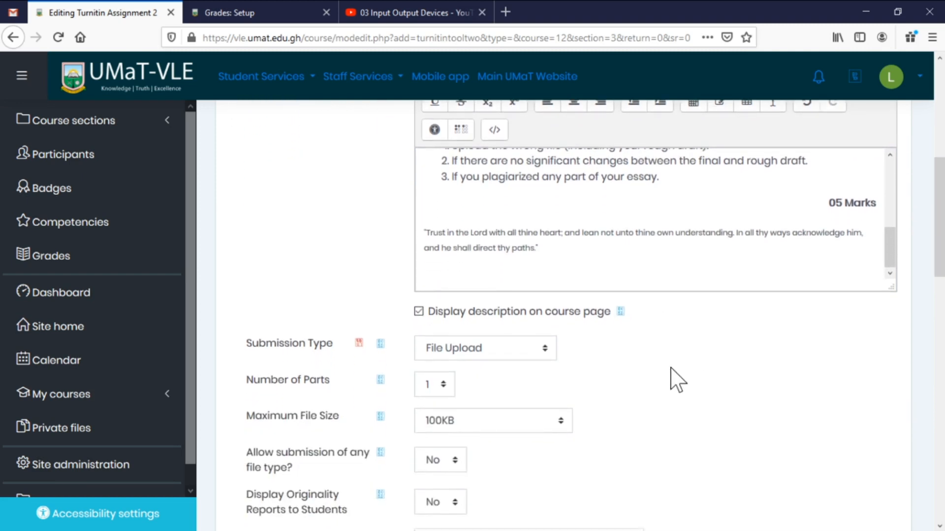
scroll(679, 378, "down", 1)
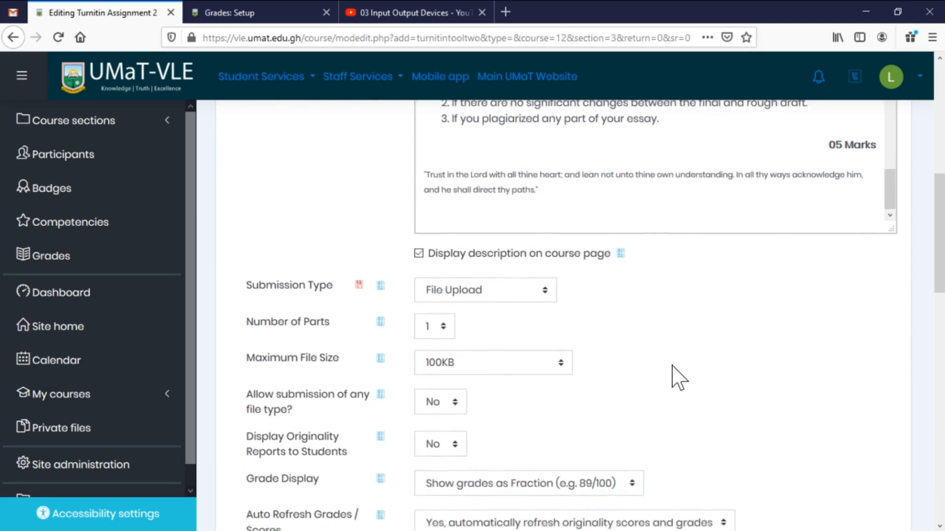
scroll(679, 378, "down", 2)
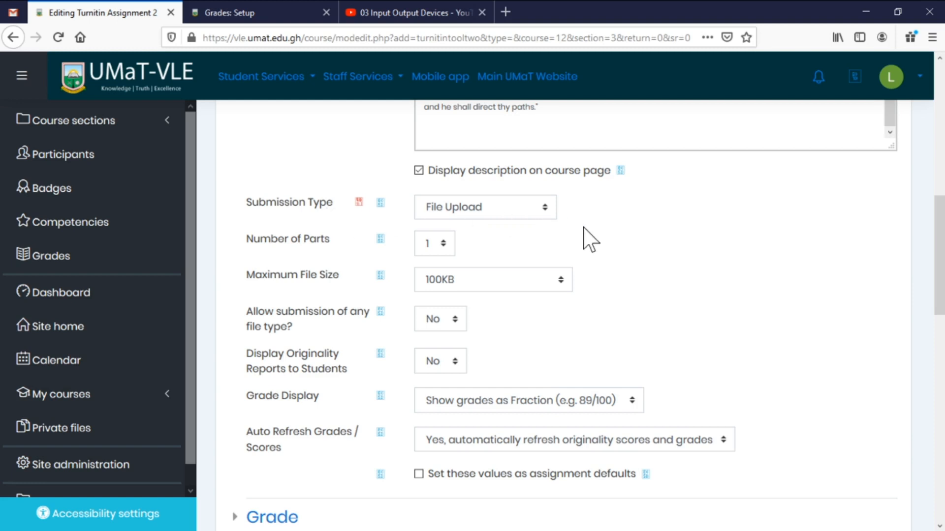
left_click(545, 207)
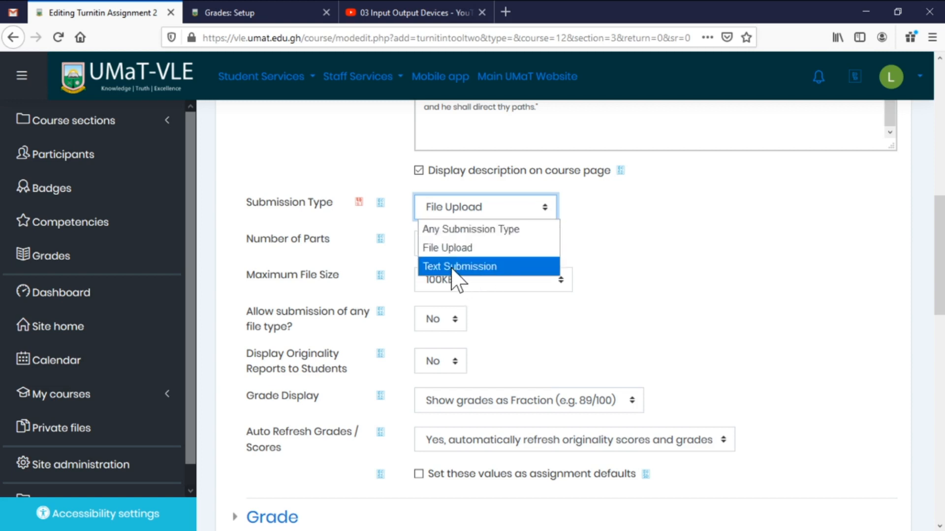
left_click(604, 246)
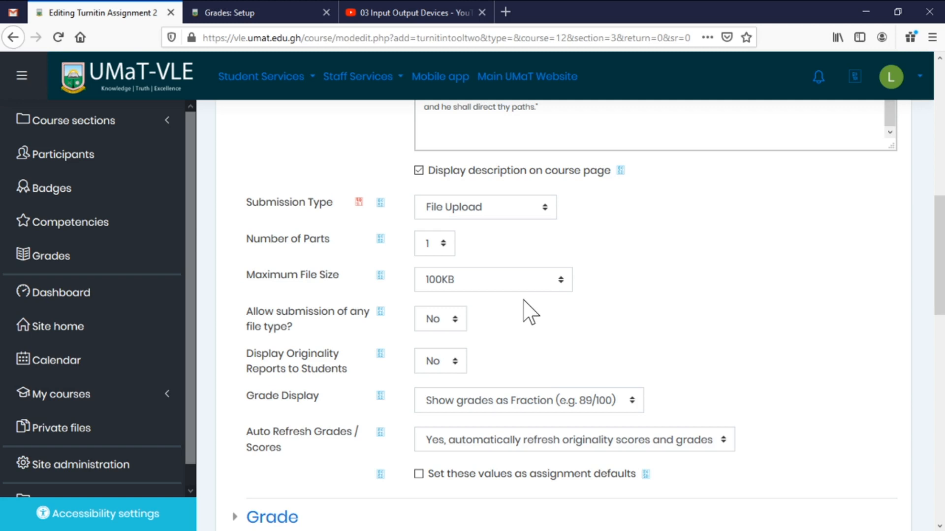
scroll(507, 320, "down", 3)
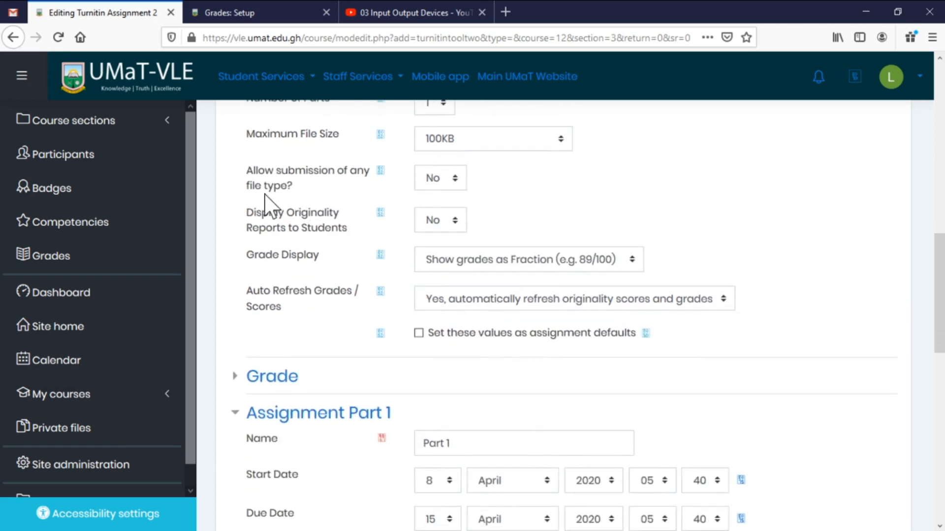
left_click(450, 186)
left_click(582, 197)
scroll(787, 305, "down", 2)
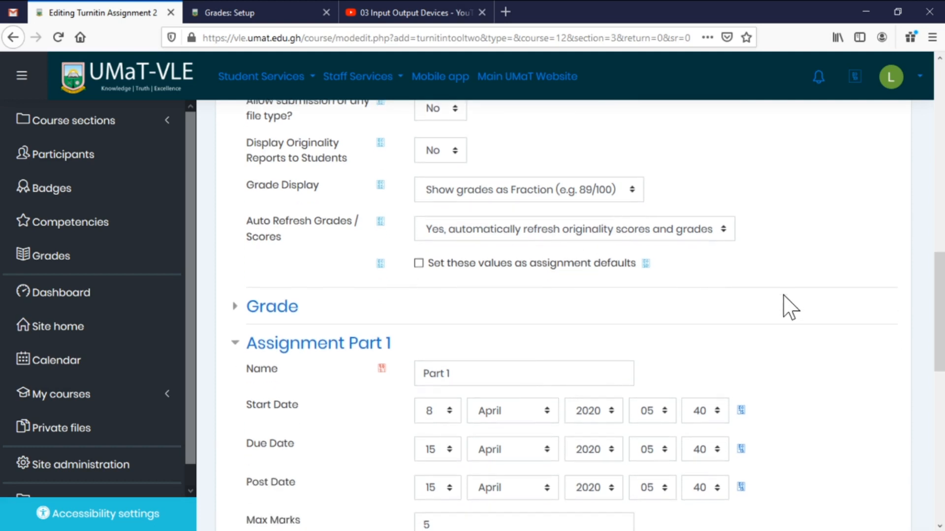
scroll(787, 305, "down", 1)
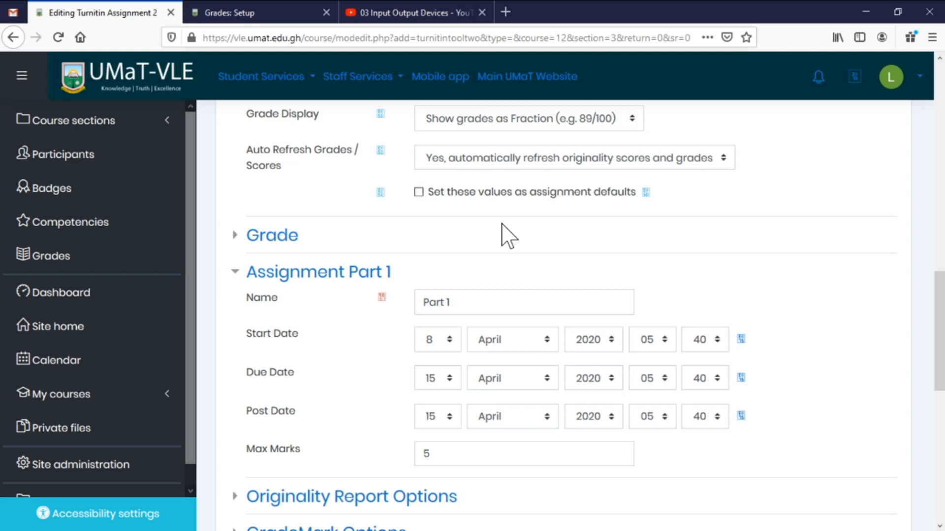
Save values as defaults and assign the 5-point grade to the Continuous Assessment category.
left_click(418, 192)
scroll(765, 251, "up", 6)
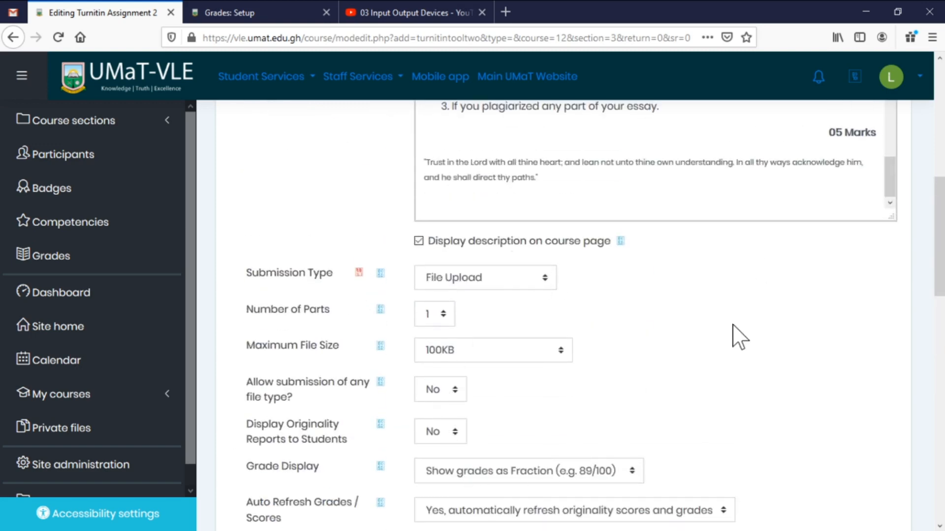
scroll(743, 335, "down", 5)
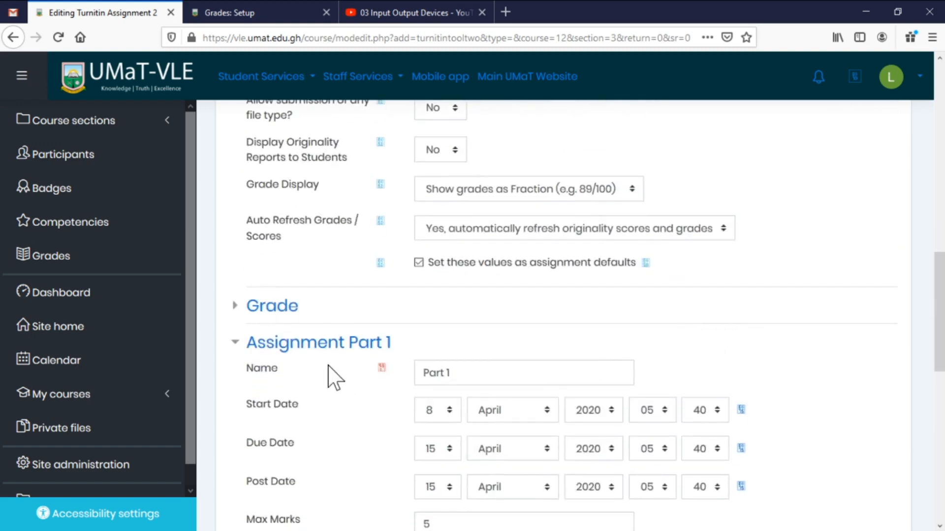
left_click(278, 310)
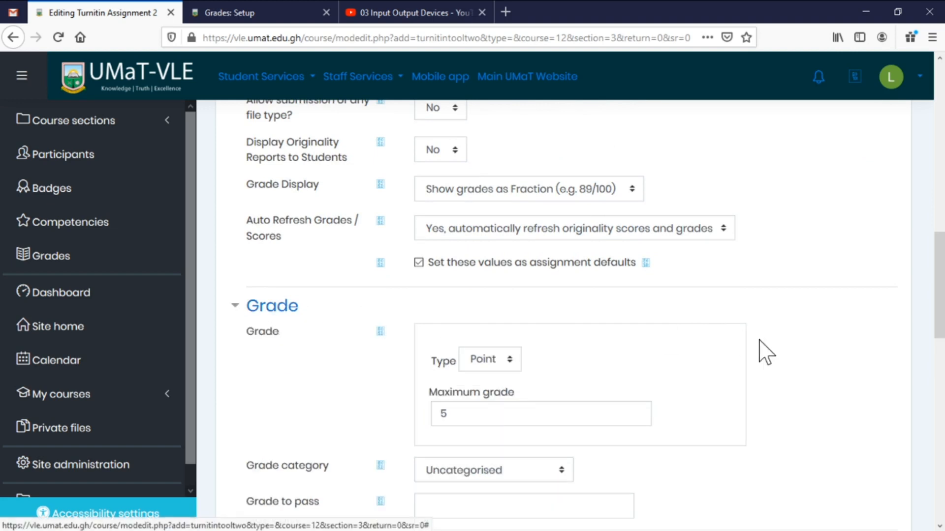
scroll(767, 353, "down", 3)
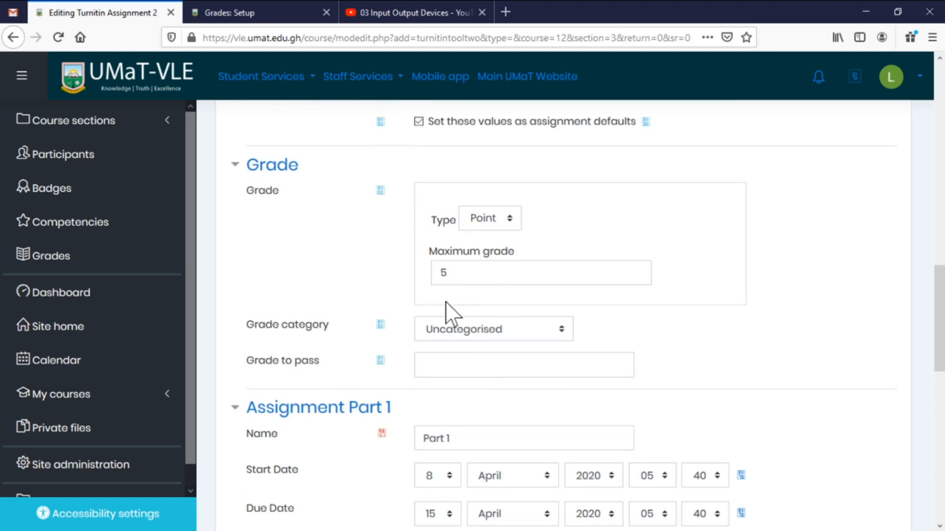
left_click(479, 330)
left_click(487, 369)
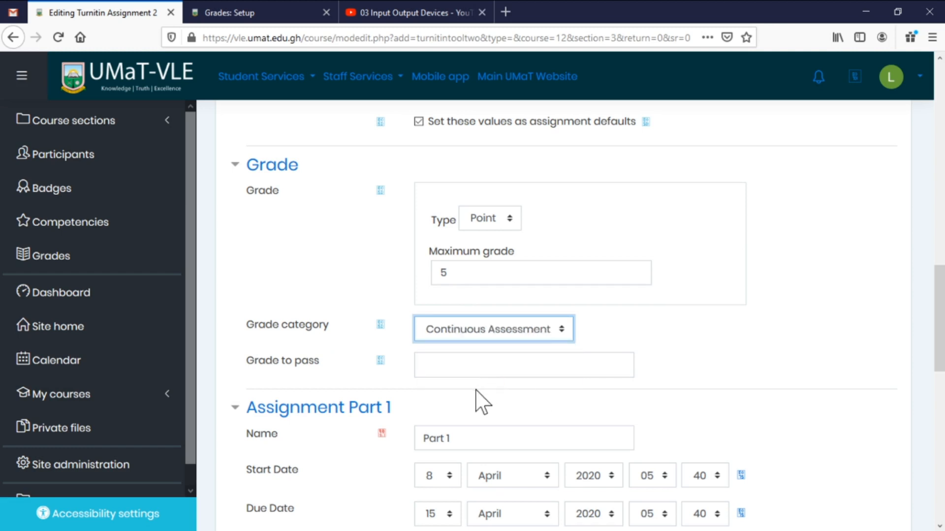
scroll(475, 392, "down", 2)
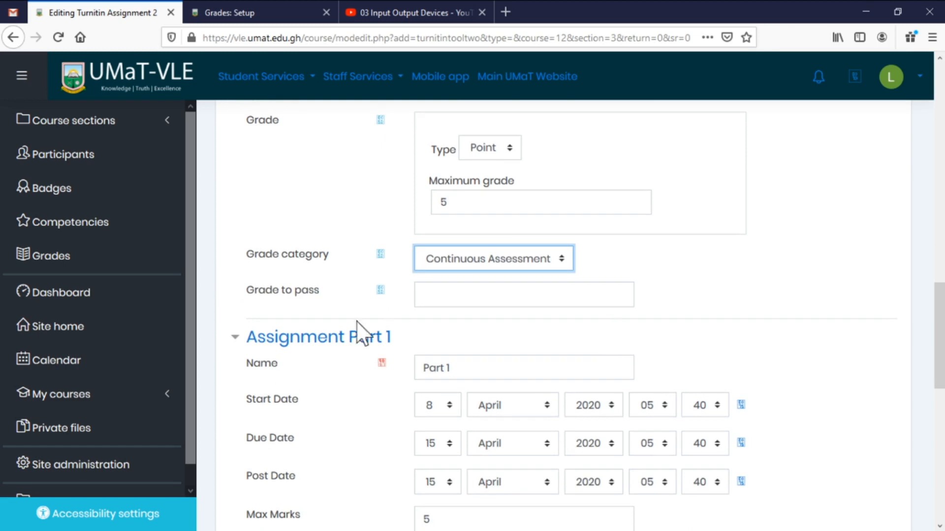
scroll(312, 348, "down", 4)
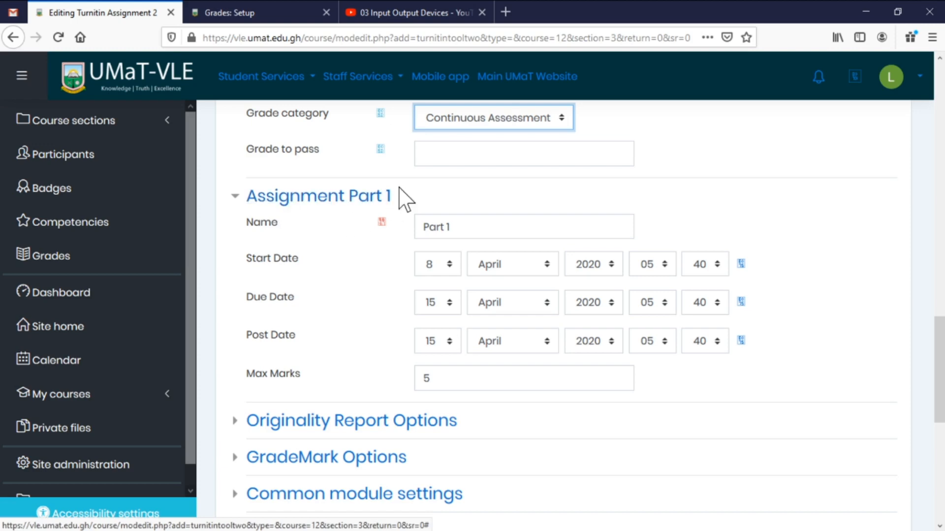
scroll(422, 212, "up", 12)
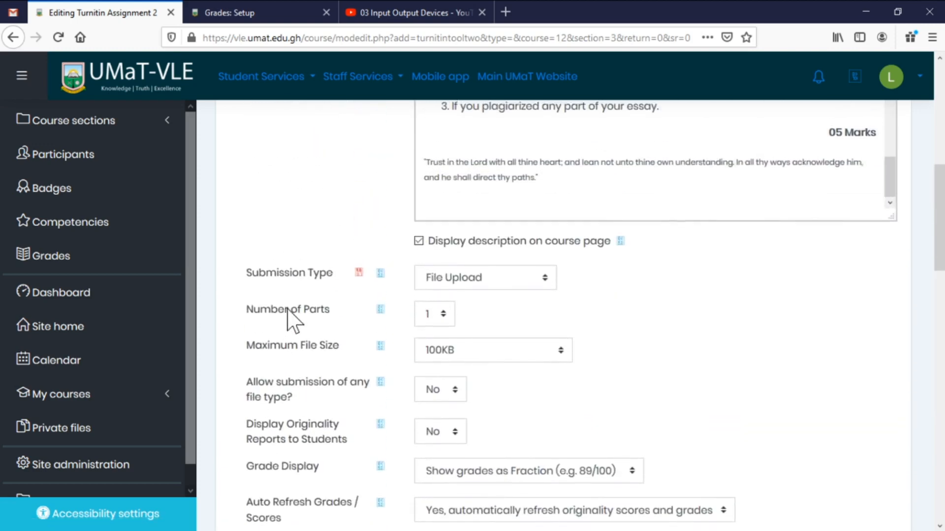
scroll(413, 405, "down", 11)
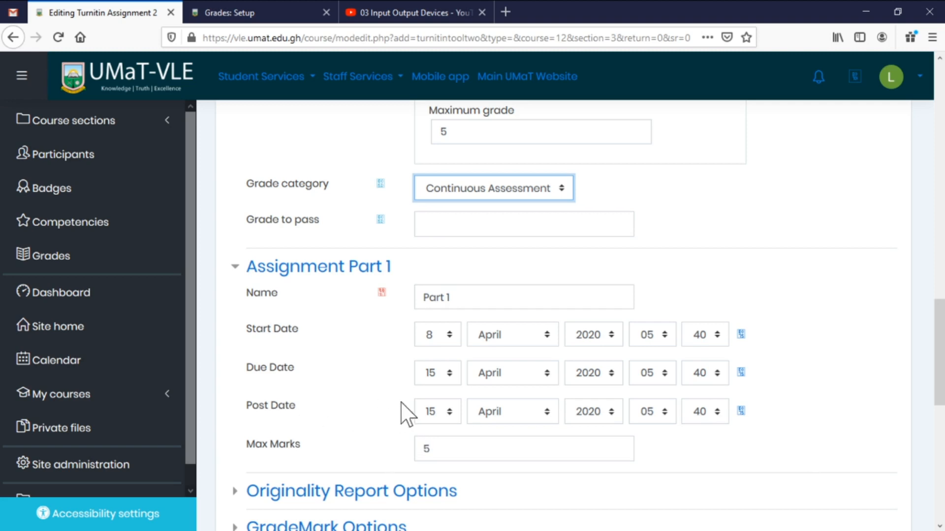
scroll(411, 433, "down", 3)
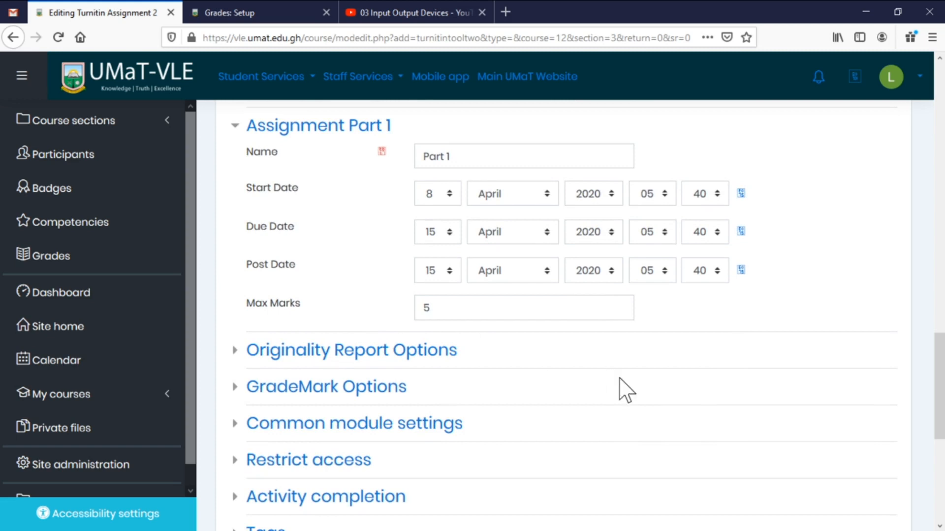
left_click(391, 351)
scroll(654, 363, "down", 1)
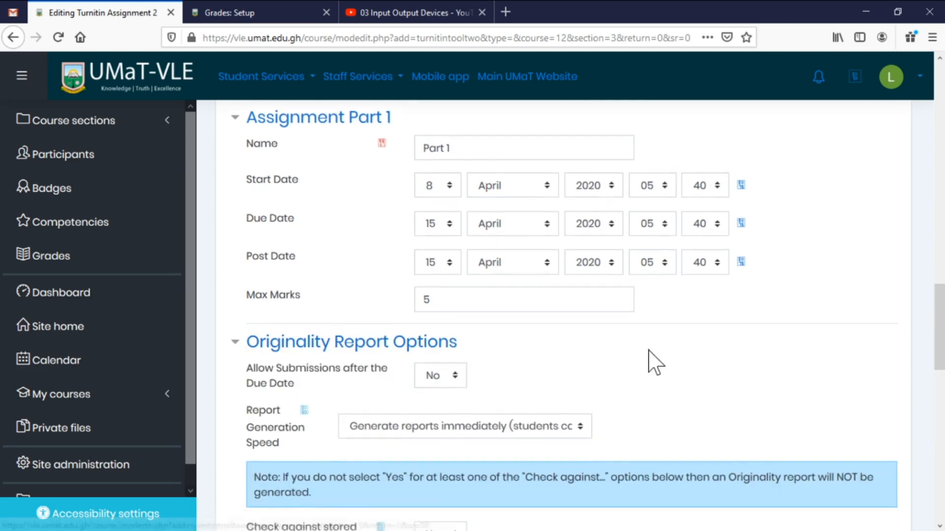
scroll(654, 363, "down", 3)
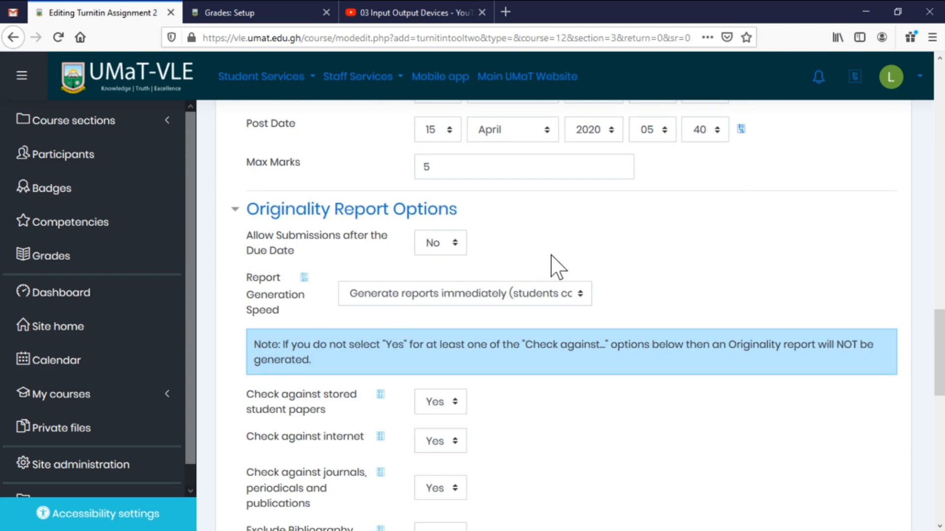
scroll(561, 275, "down", 3)
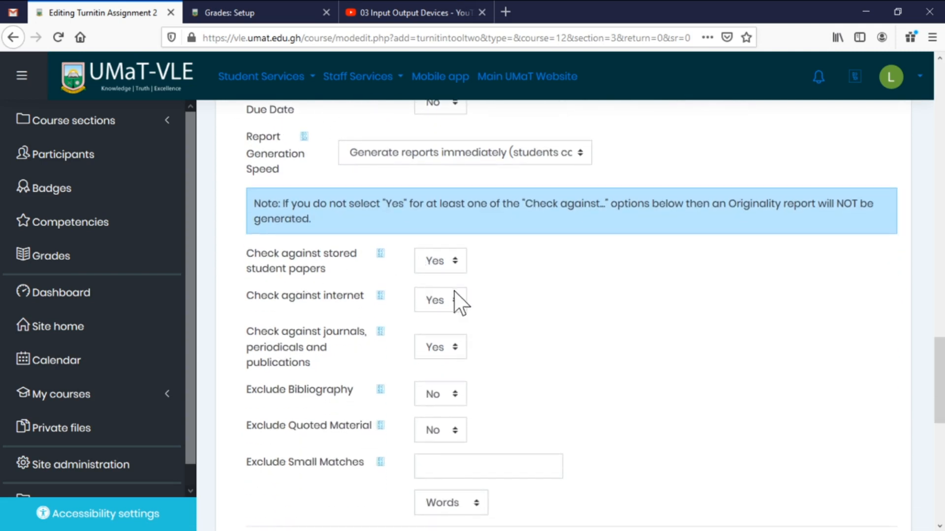
scroll(494, 354, "down", 3)
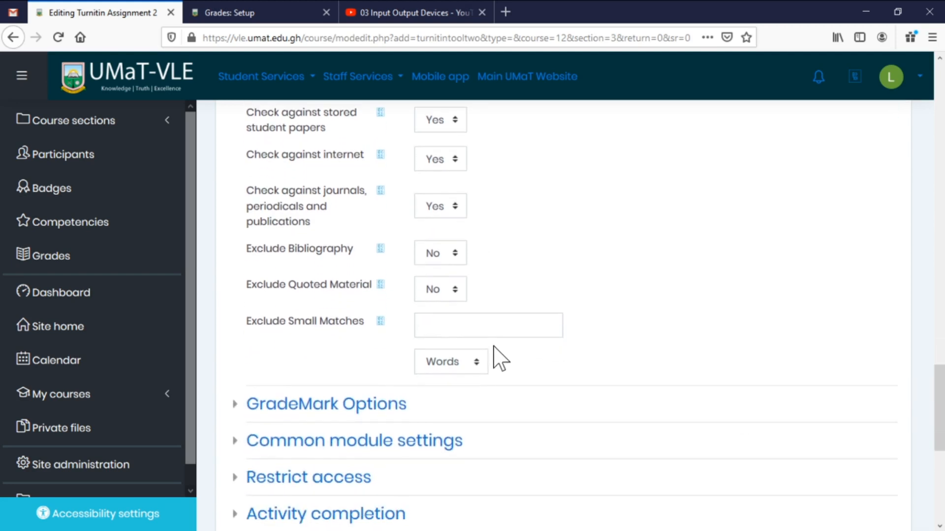
scroll(536, 333, "up", 6)
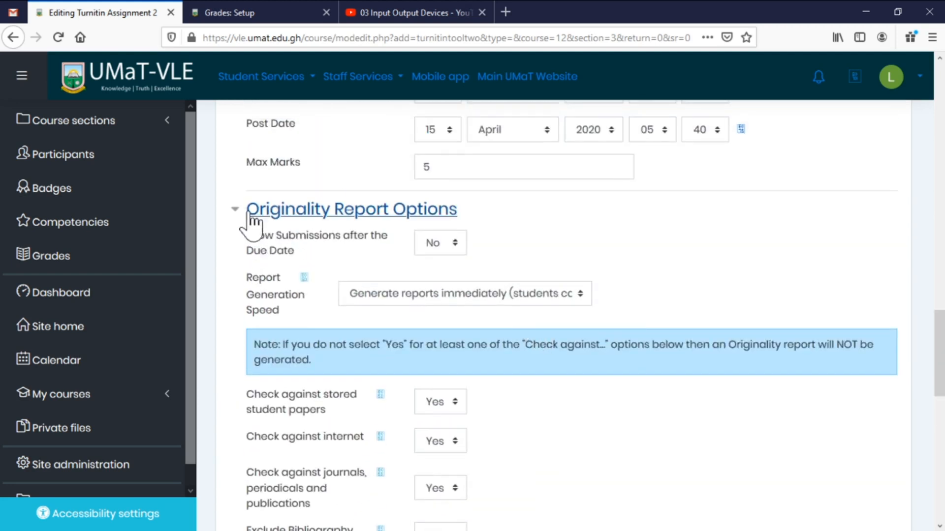
left_click(235, 210)
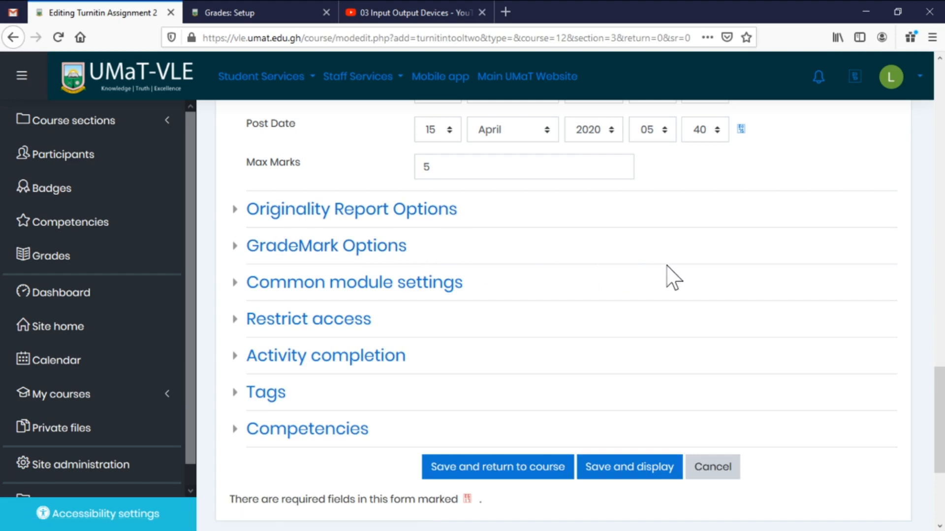
left_click(343, 250)
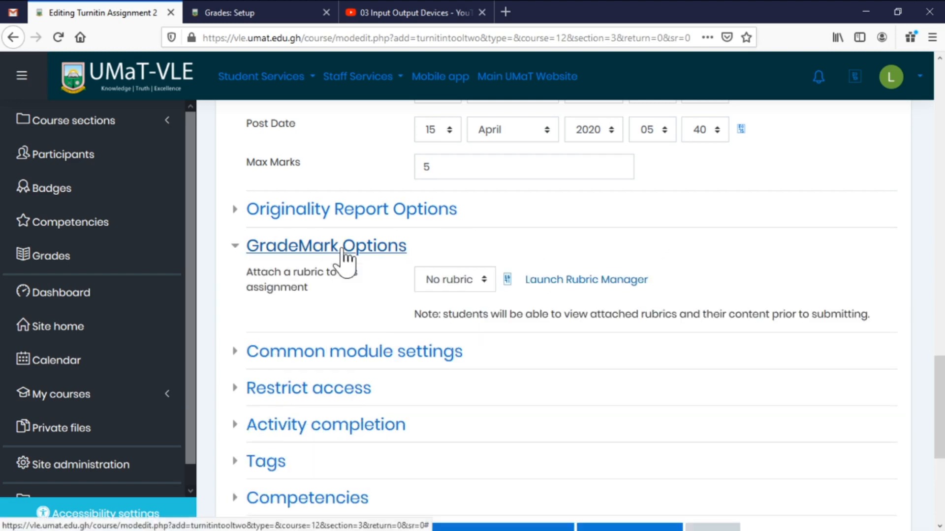
left_click(347, 250)
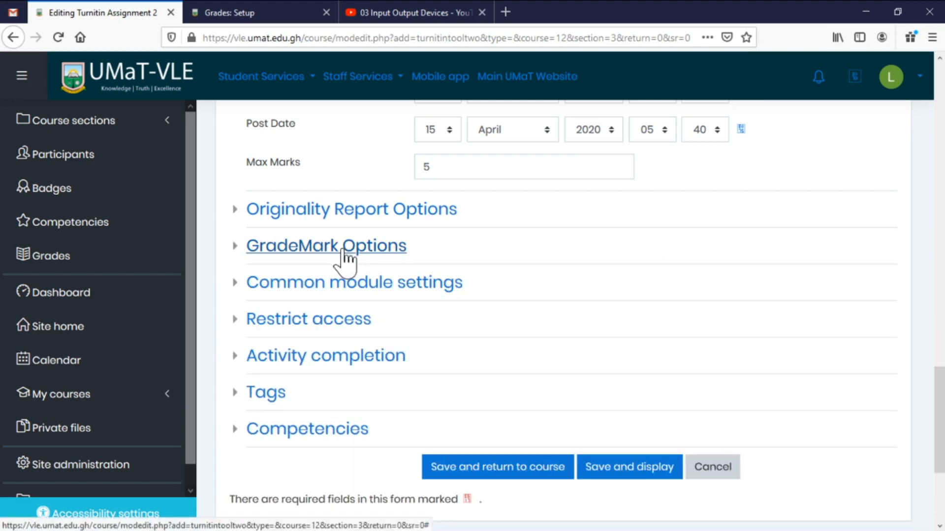
left_click(350, 285)
left_click(350, 284)
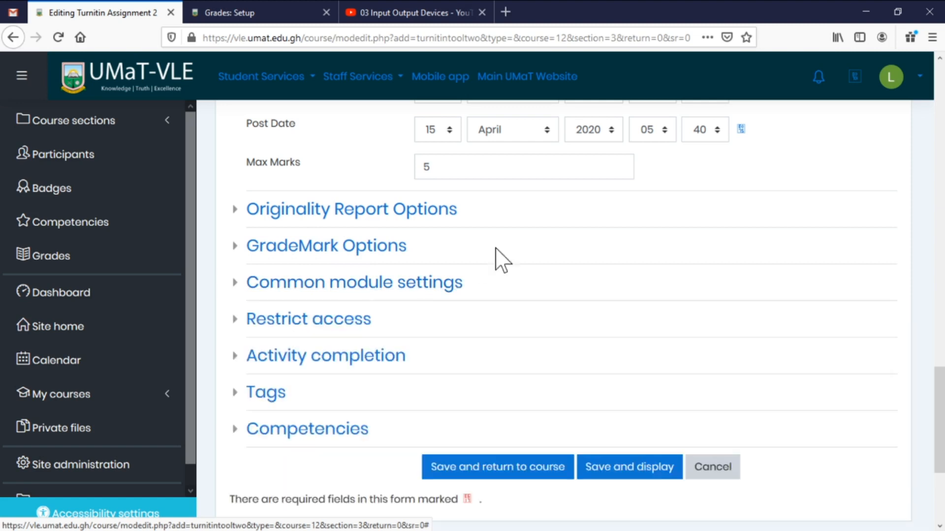
Save the Turnitin assignment and return to the course page.
left_click(501, 470)
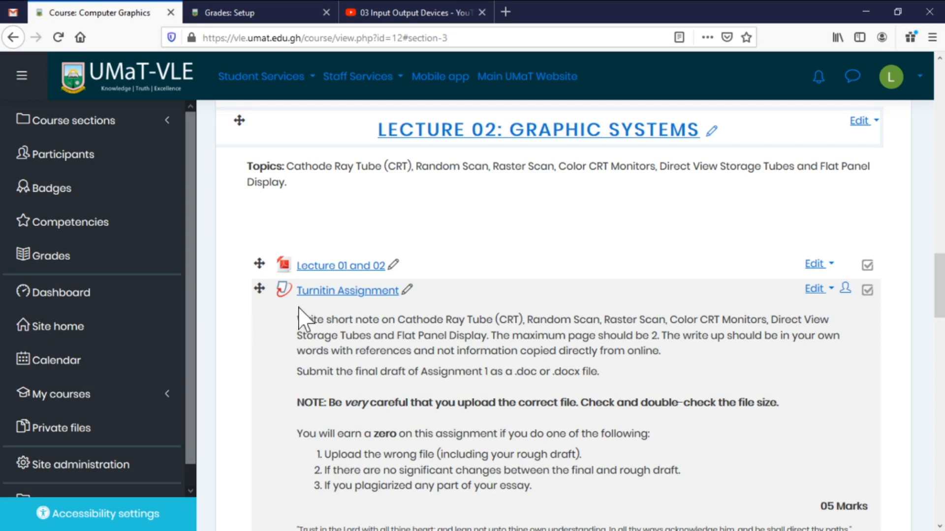
scroll(519, 320, "down", 3)
scroll(524, 332, "down", 3)
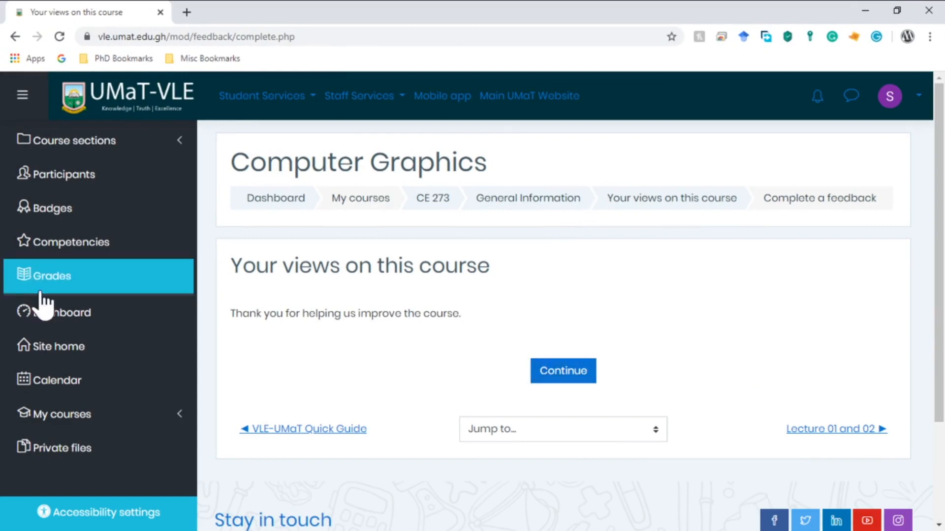
Go back to the CE 273 course page and open the Turnitin Assignment under Lecture 02.
left_click(427, 198)
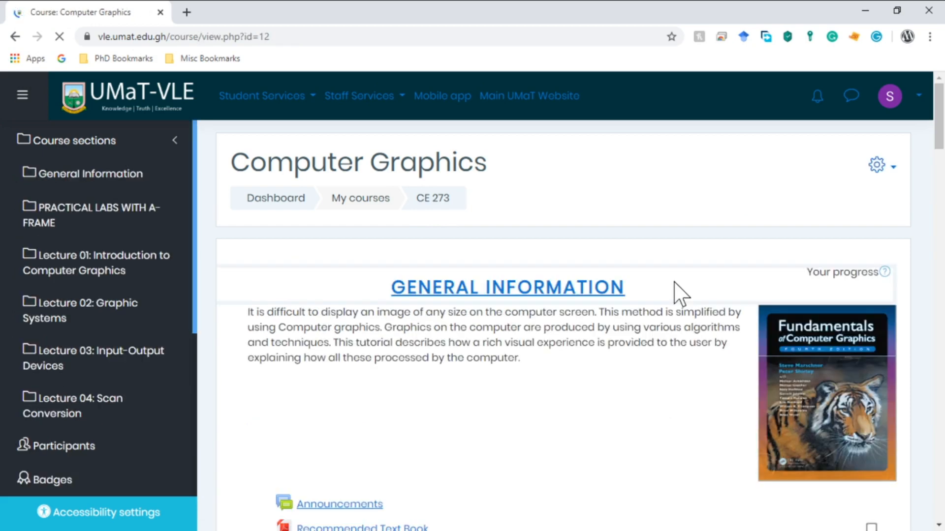
scroll(650, 305, "down", 2)
scroll(650, 310, "down", 3)
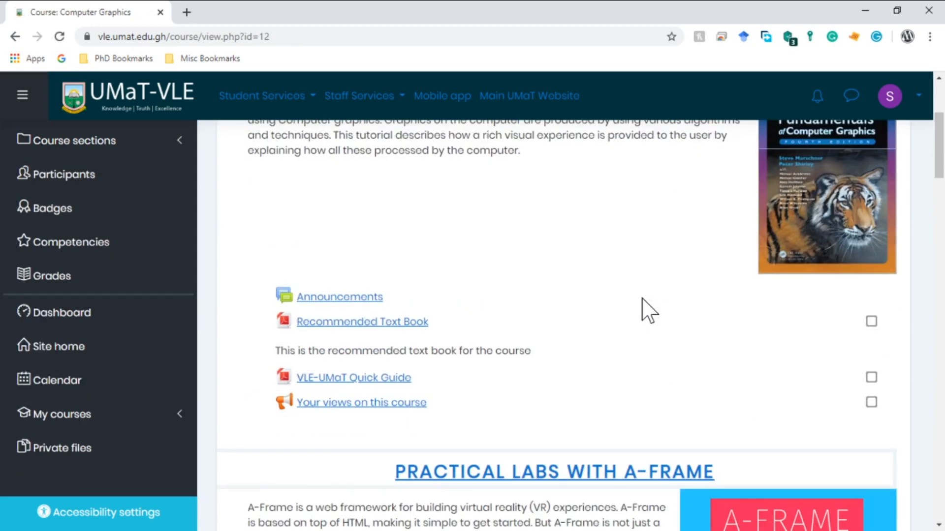
scroll(647, 311, "down", 9)
scroll(646, 311, "down", 11)
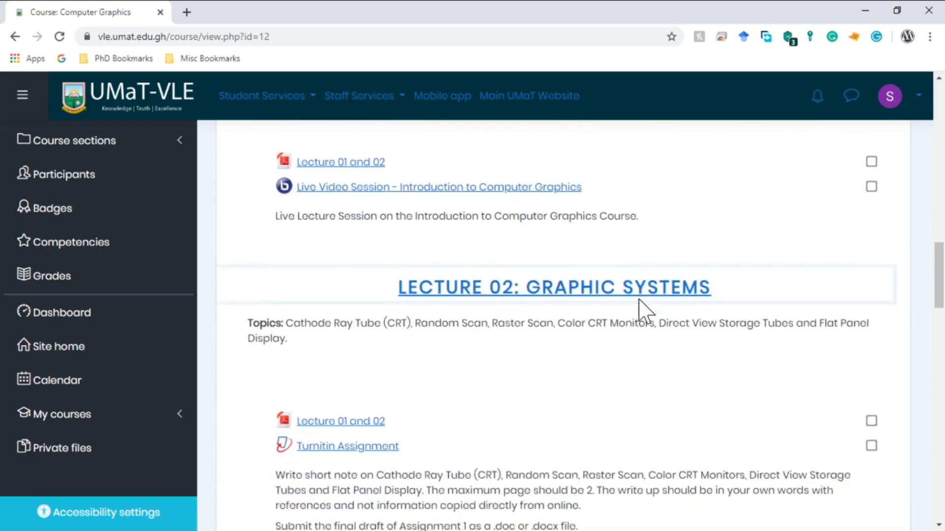
scroll(645, 310, "up", 1)
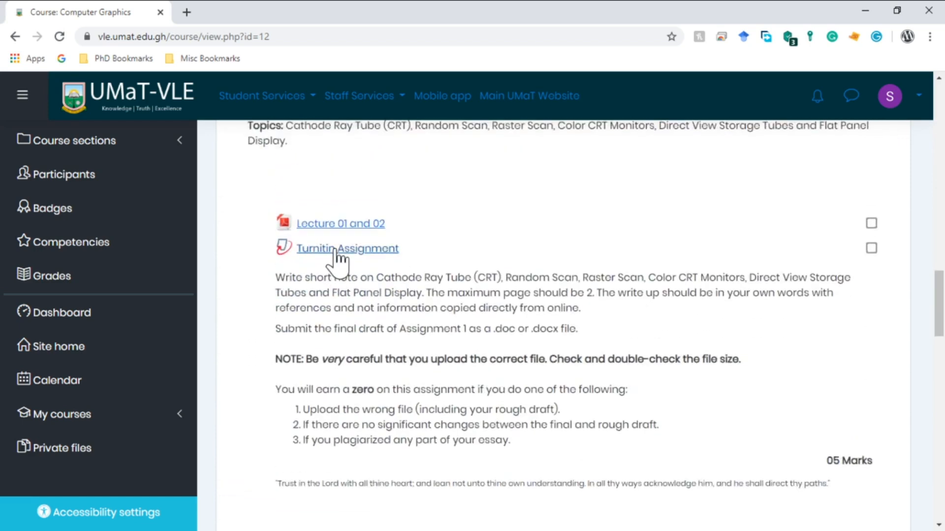
left_click_drag(275, 278, 893, 465)
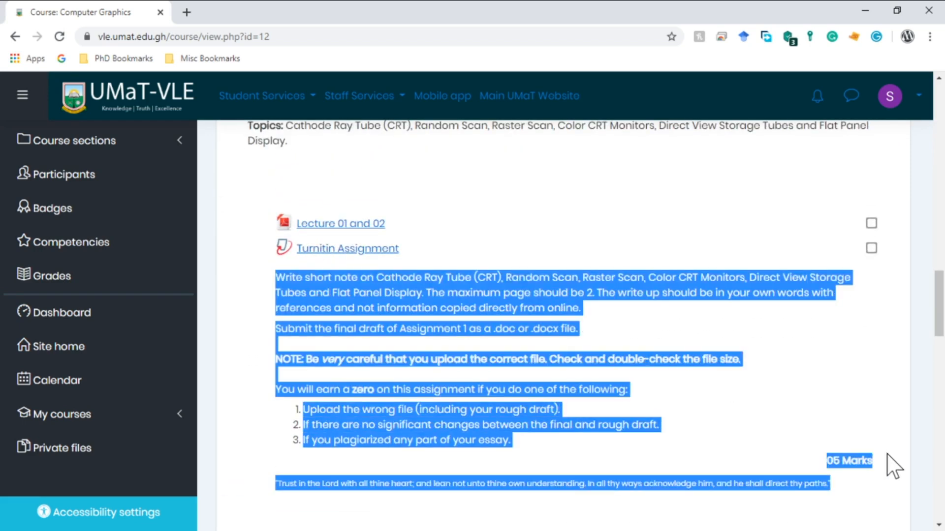
left_click(339, 249)
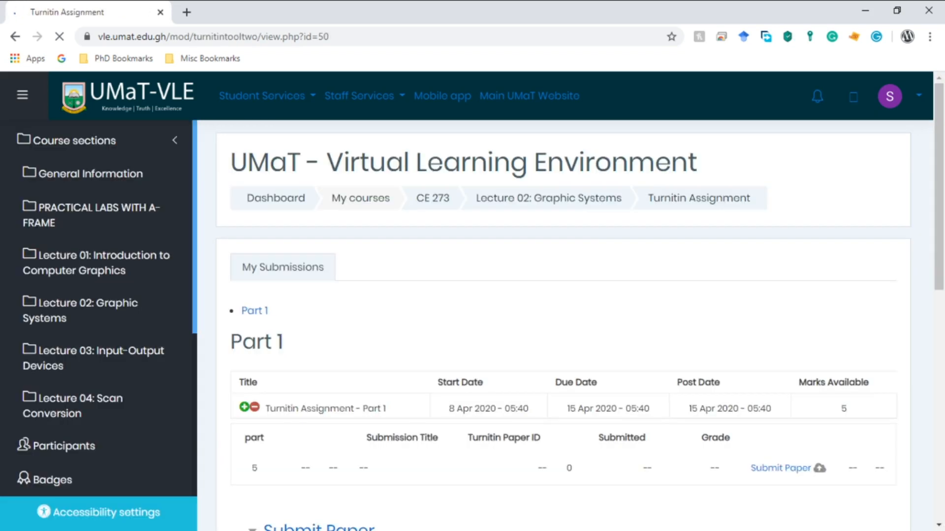
scroll(517, 356, "down", 3)
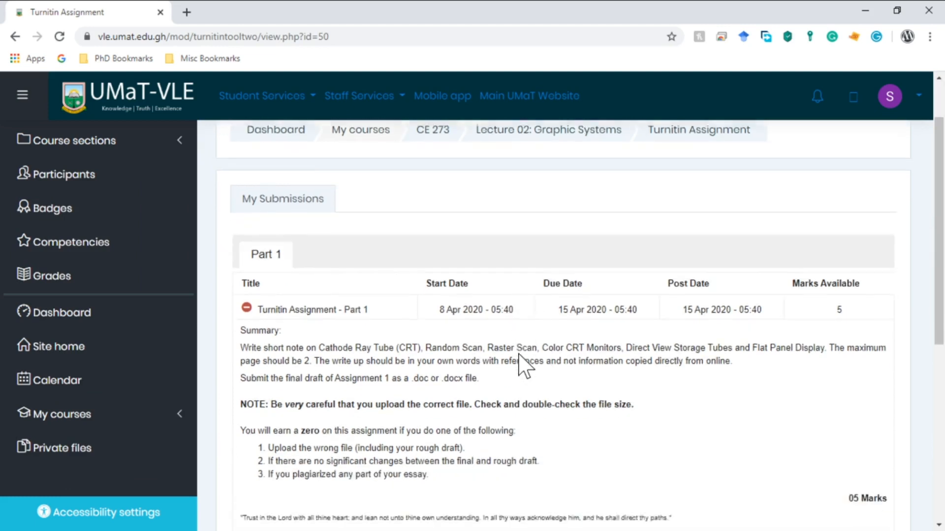
scroll(518, 354, "down", 3)
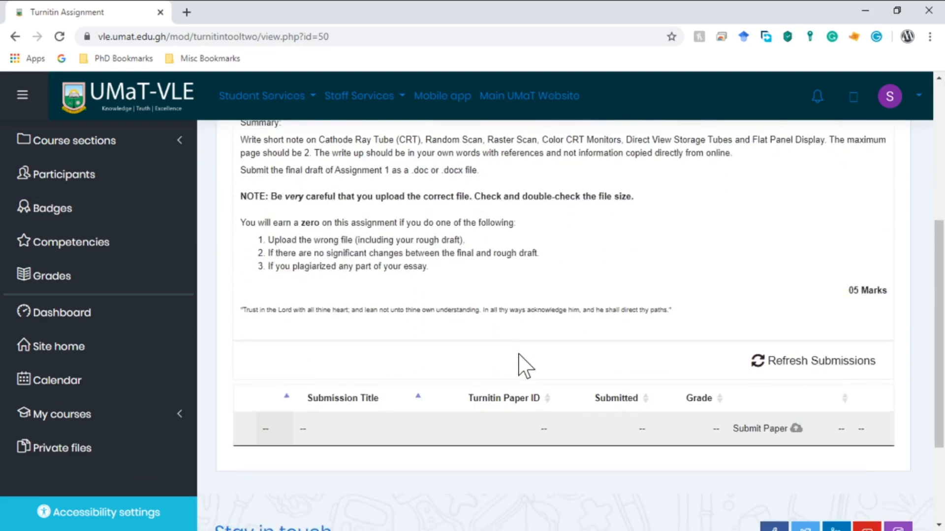
Open the paper submission form and enter the submission title 'Turnitin'.
left_click(798, 429)
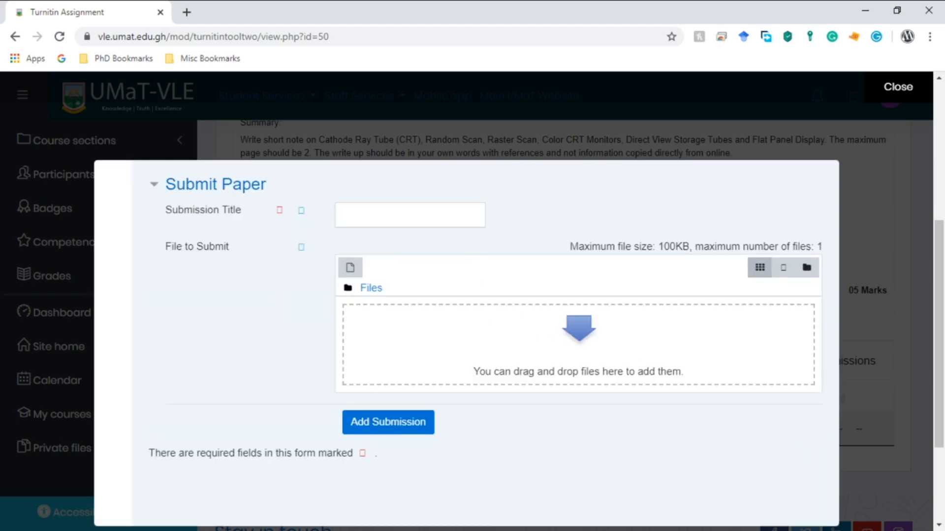
left_click(345, 215)
type("t")
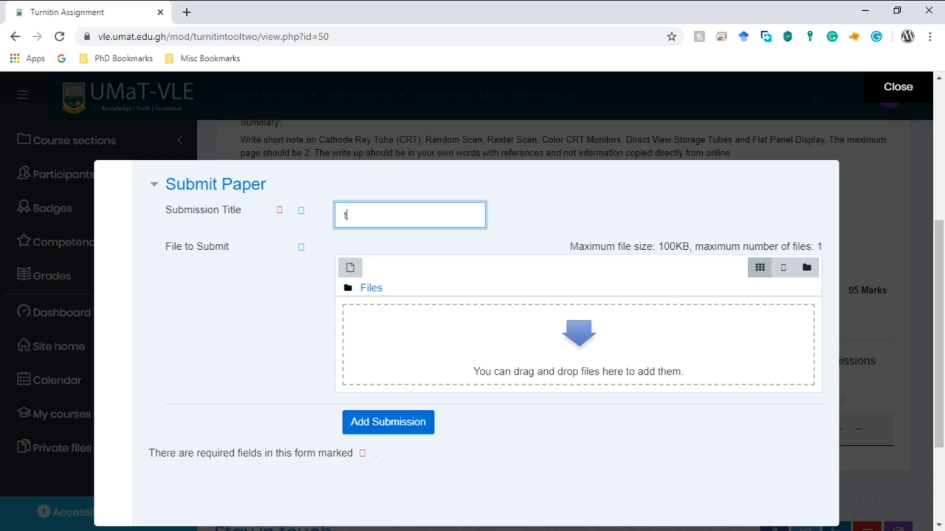
key("BackSpace")
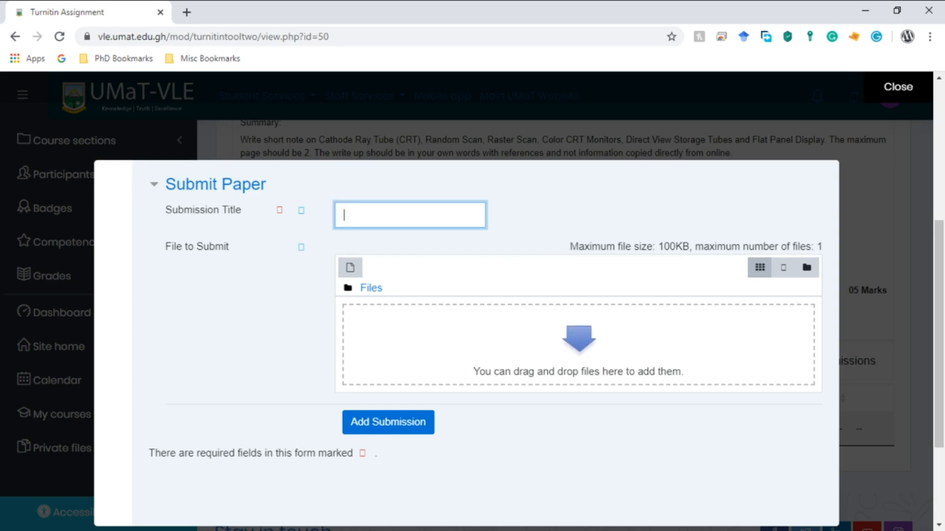
type("Tu")
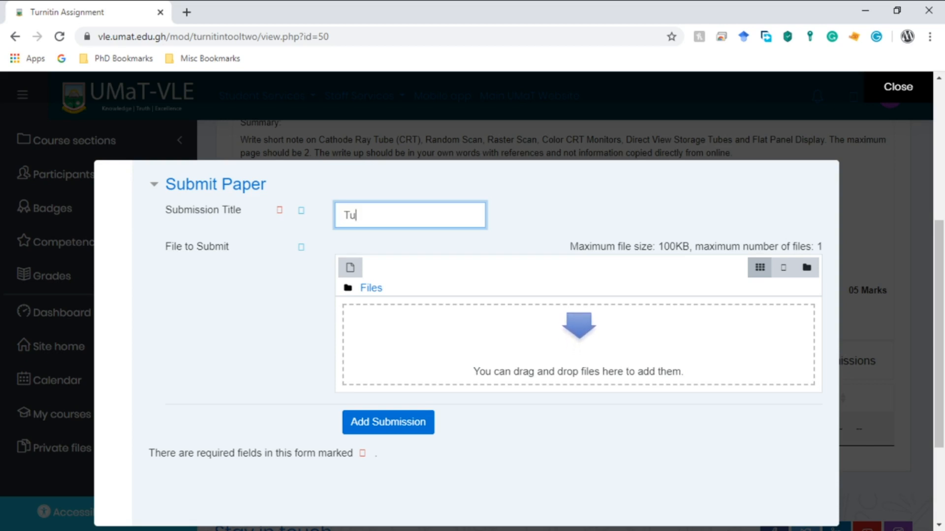
type("rnitin")
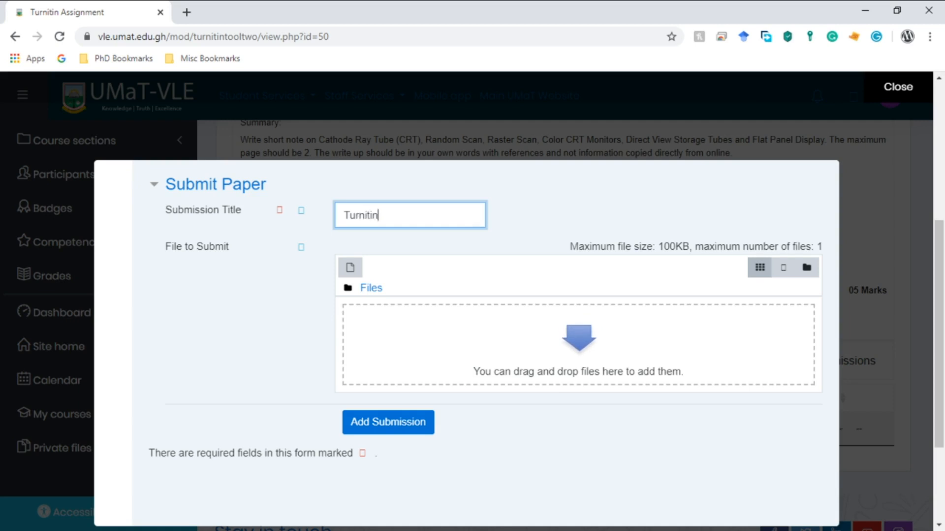
key("Tab")
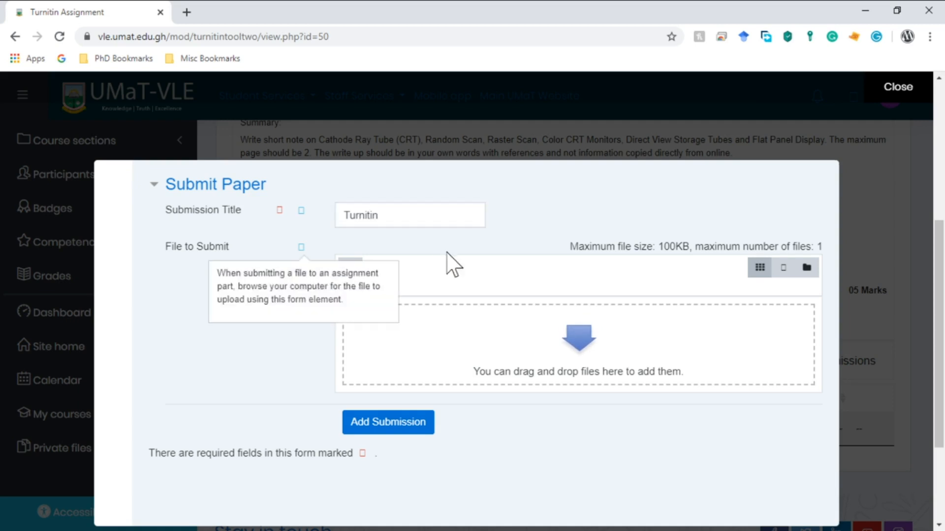
Attach S324.doc, submit it to Turnitin, and close the digital receipt.
left_click(465, 357)
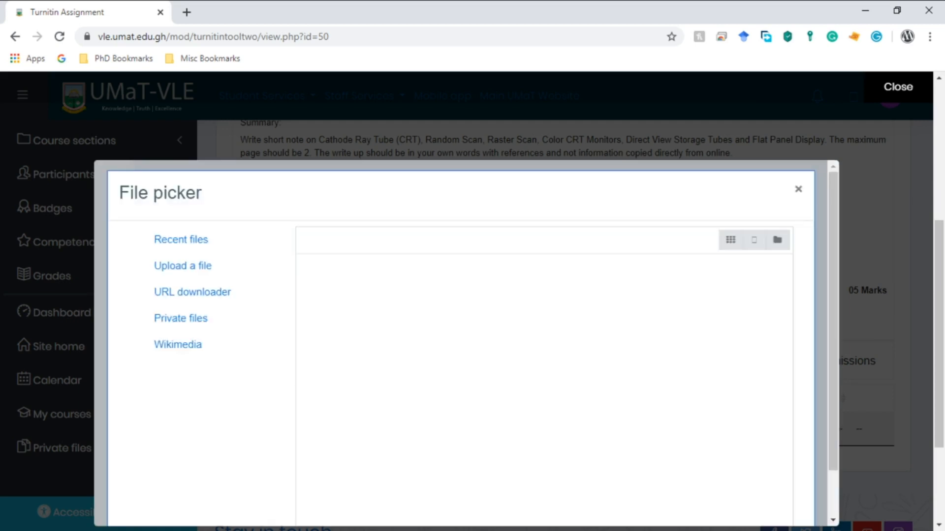
left_click(798, 190)
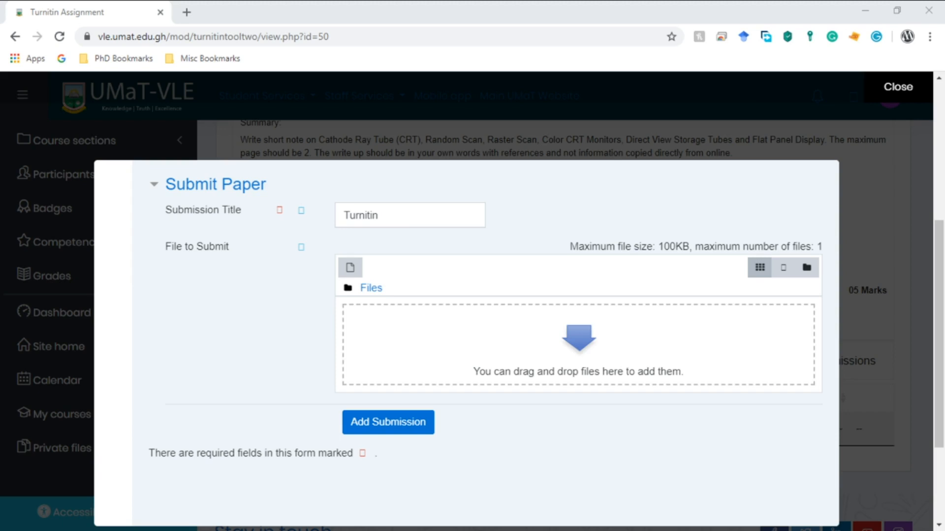
left_click_drag(71, 453, 542, 359)
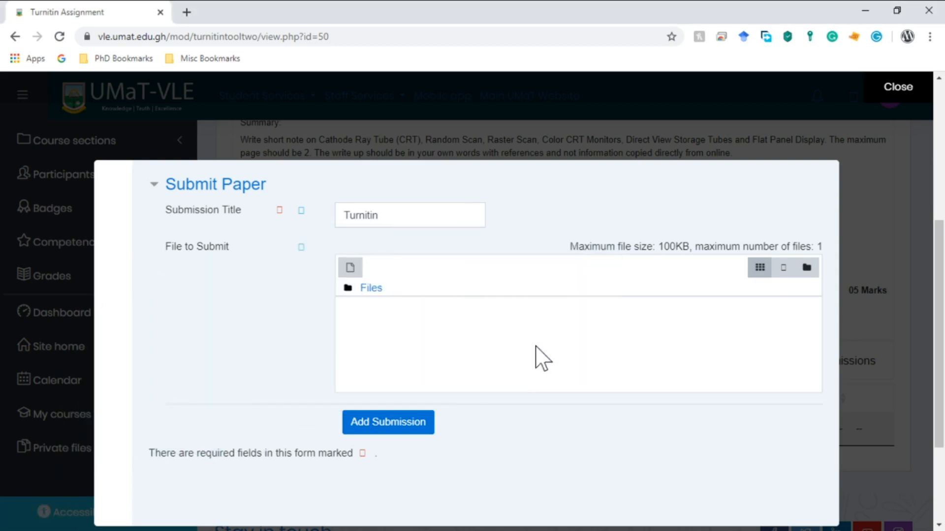
left_click(391, 435)
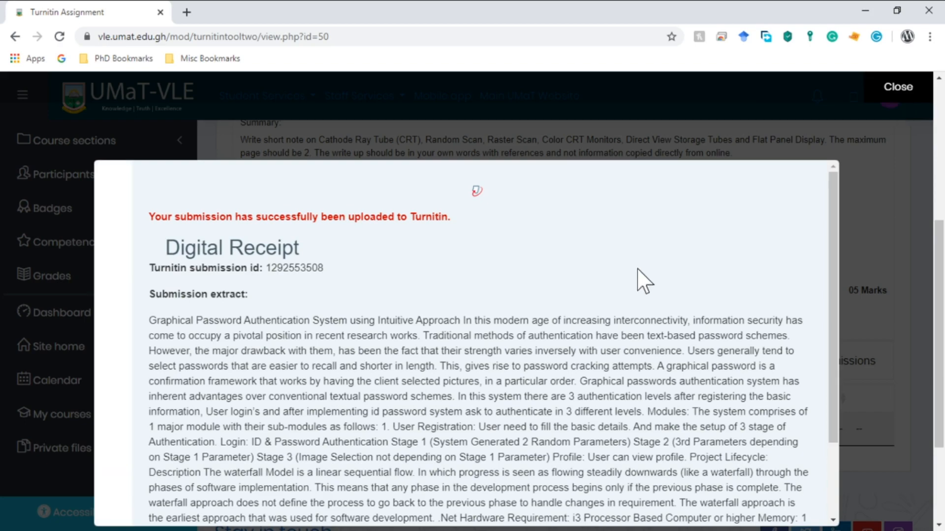
scroll(643, 280, "down", 2)
scroll(635, 283, "down", 3)
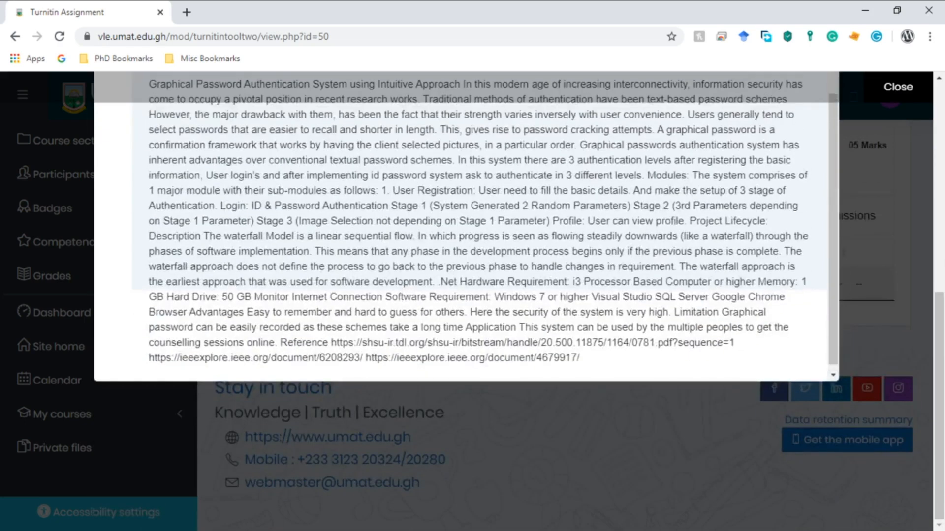
scroll(882, 260, "up", 3)
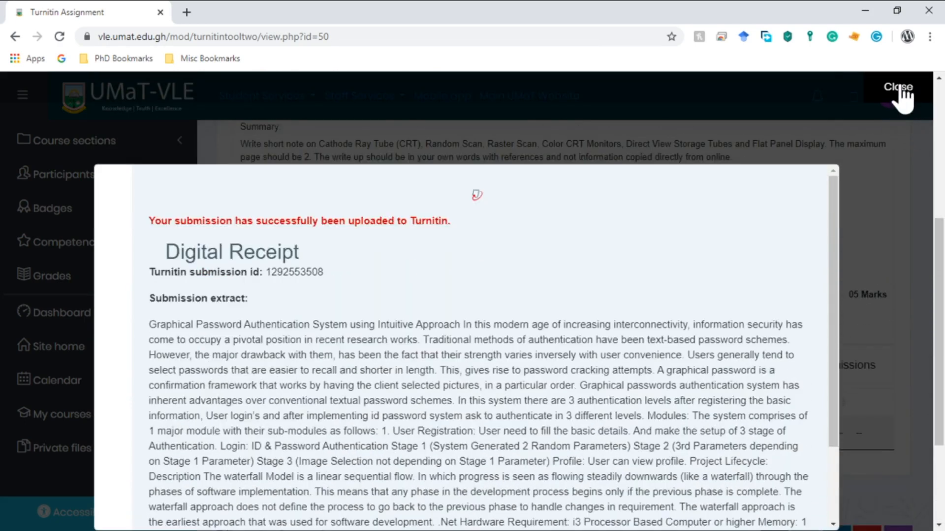
left_click(898, 89)
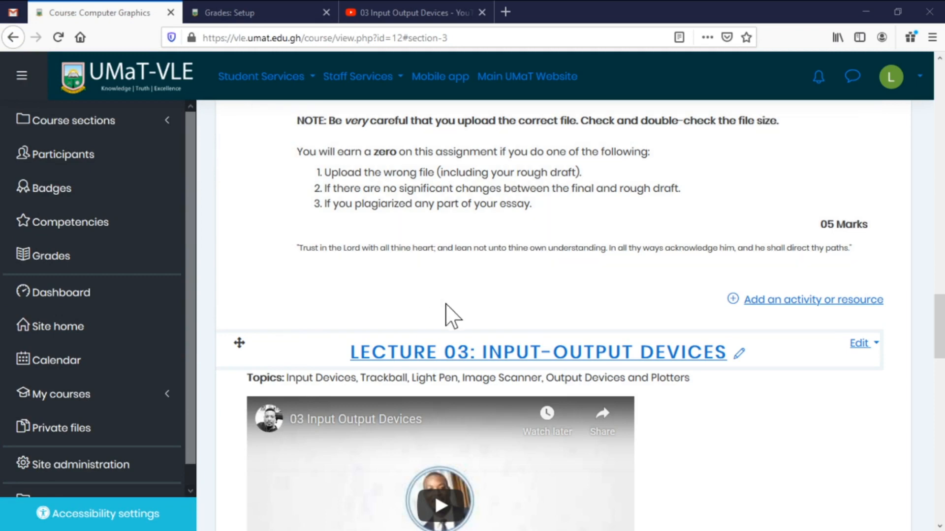
Open the Turnitin Assignment and view the submitted paper with 77% similarity.
scroll(447, 319, "down", 6)
scroll(447, 320, "down", 12)
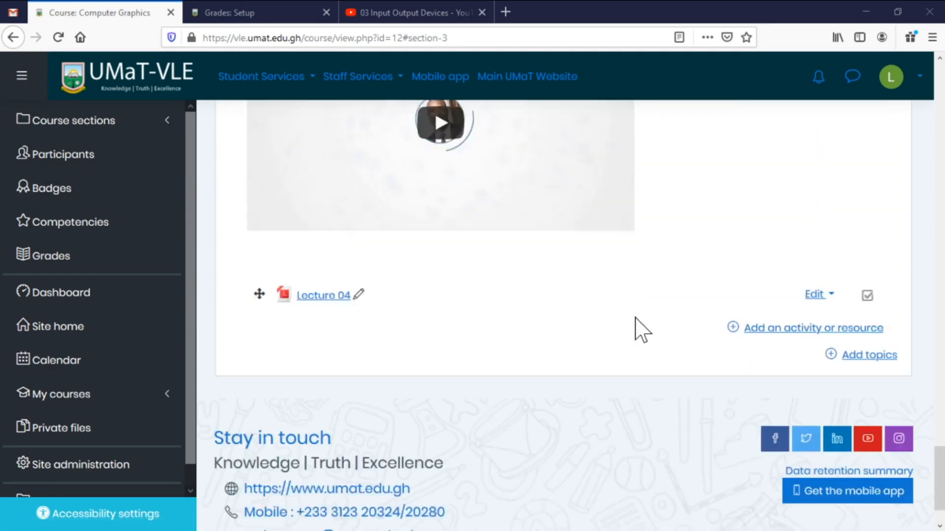
scroll(641, 330, "up", 15)
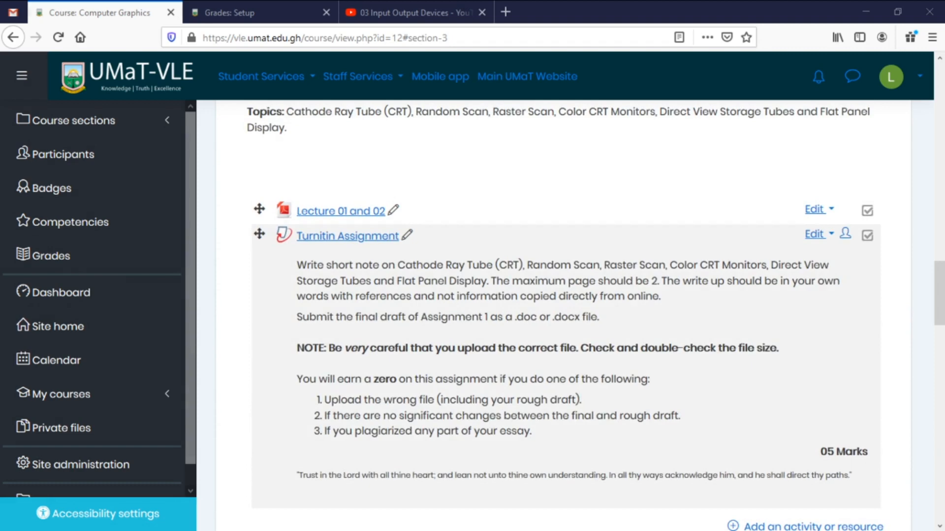
left_click(345, 237)
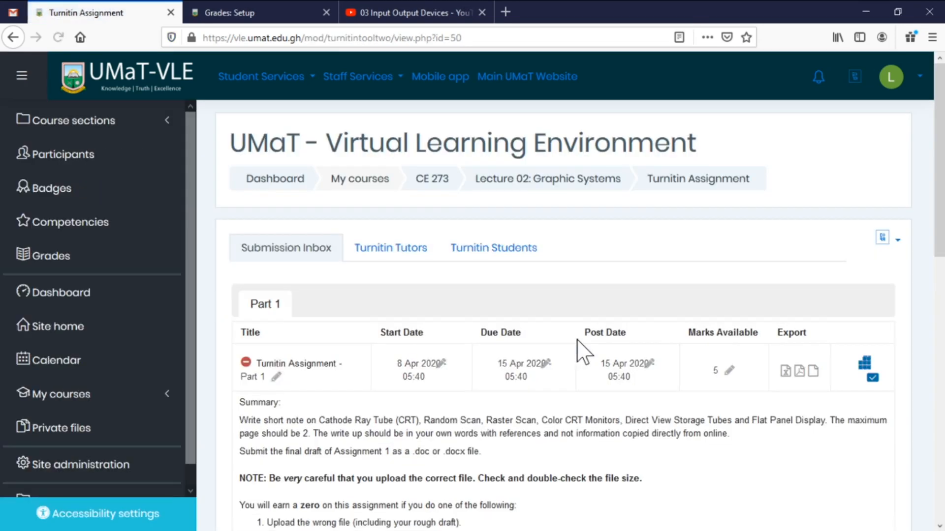
scroll(584, 352, "down", 5)
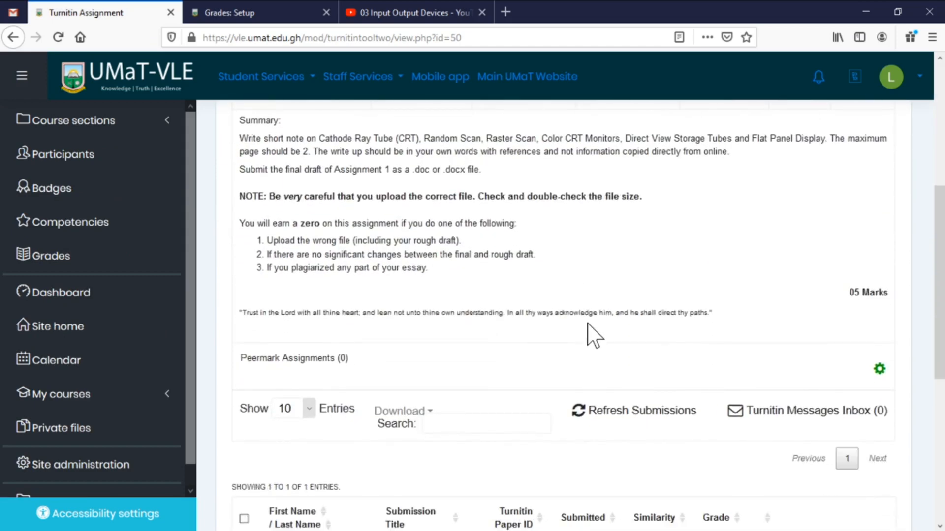
scroll(594, 359, "down", 3)
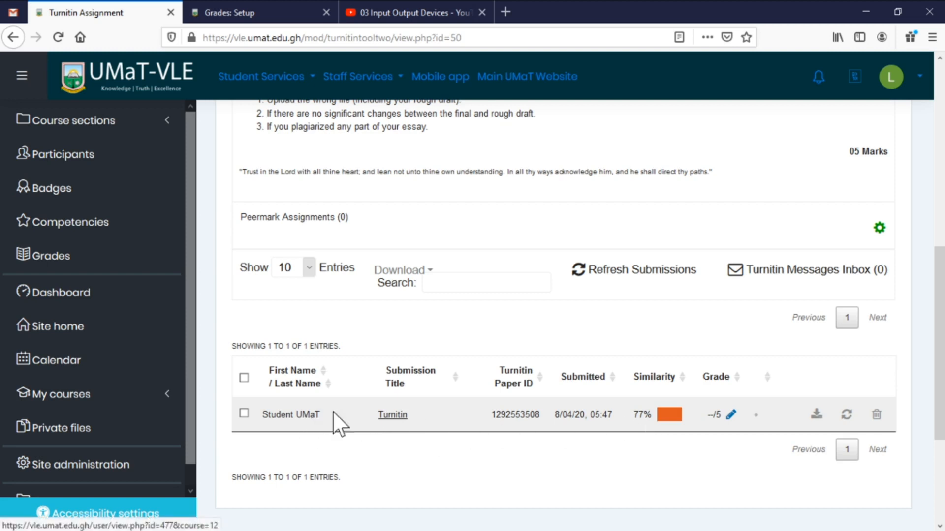
left_click(392, 416)
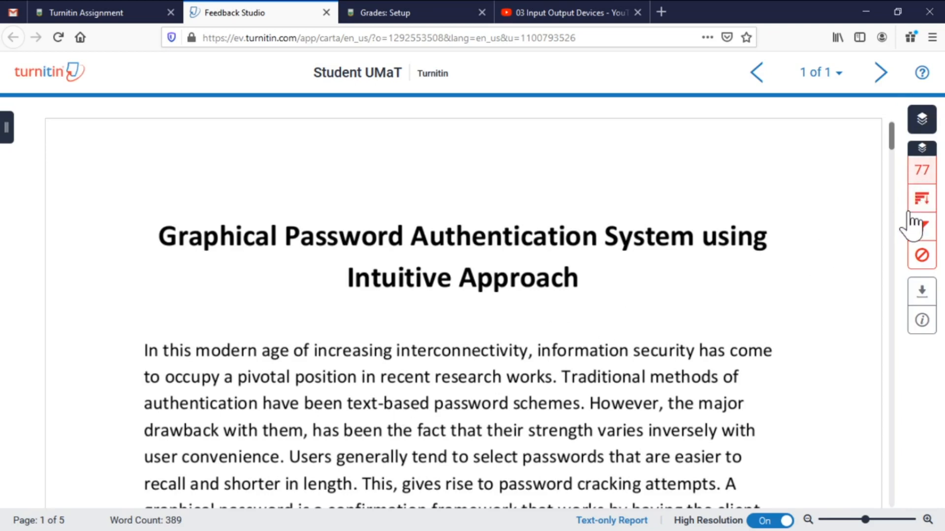
Show the 77% match overview, scroll through the matched sources, and close Feedback Studio.
left_click(922, 173)
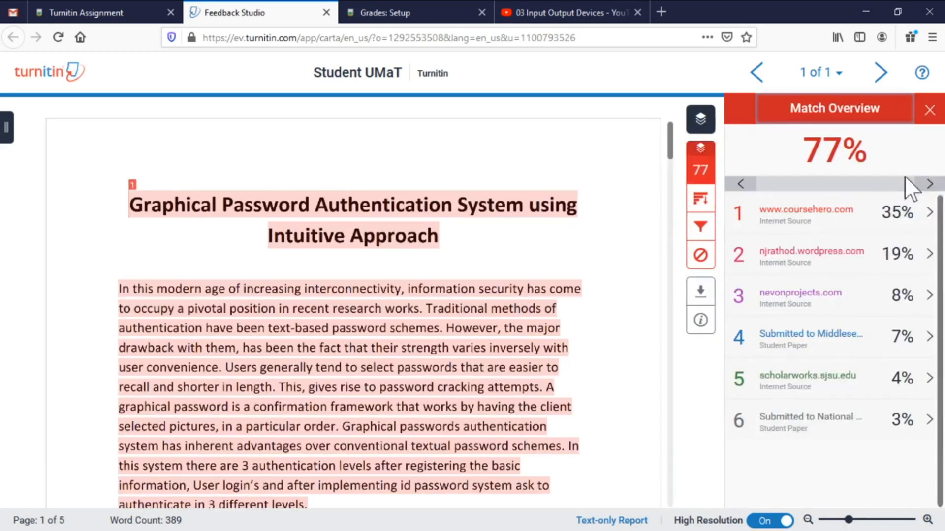
scroll(344, 278, "down", 5)
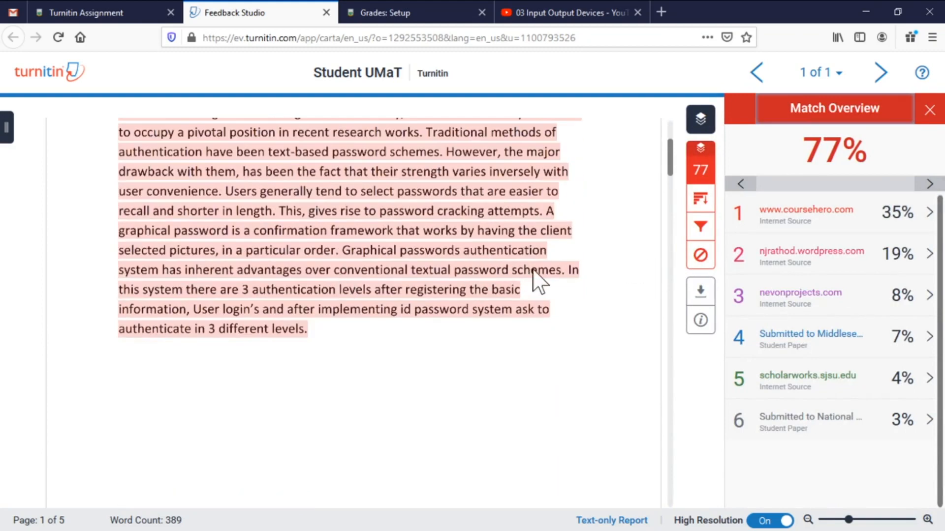
scroll(544, 268, "up", 3)
scroll(544, 266, "up", 1)
scroll(545, 265, "down", 5)
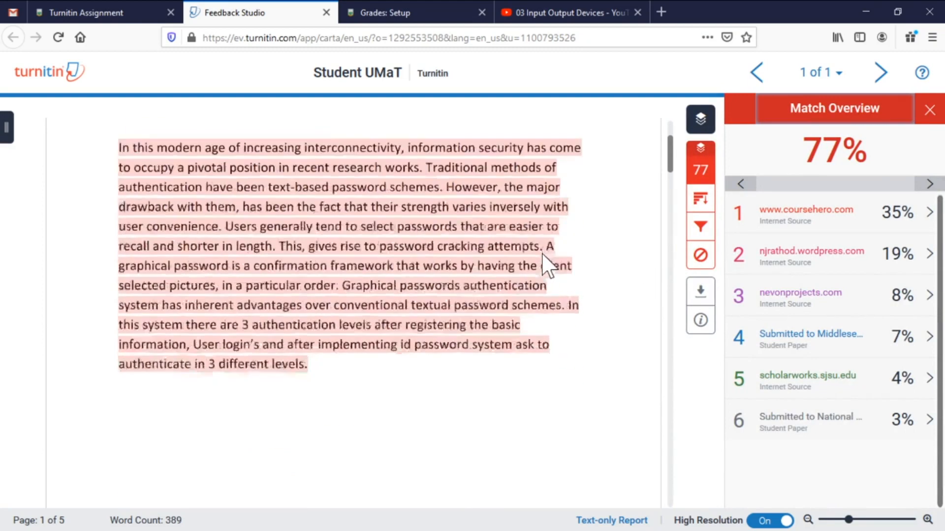
scroll(546, 268, "down", 15)
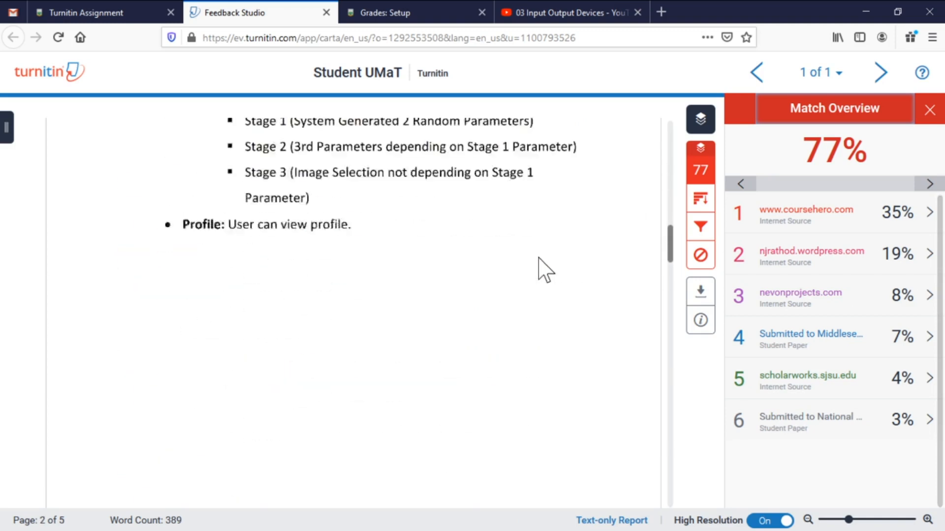
scroll(541, 263, "up", 6)
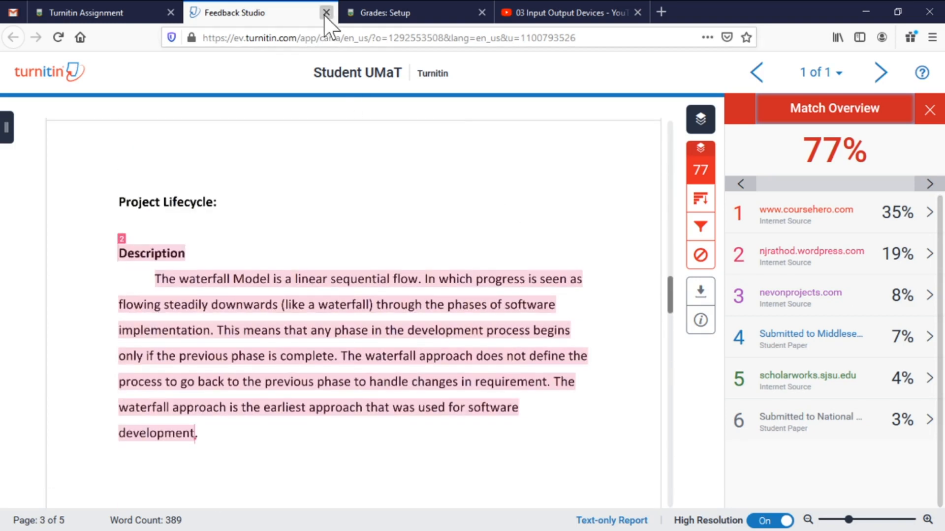
left_click(326, 12)
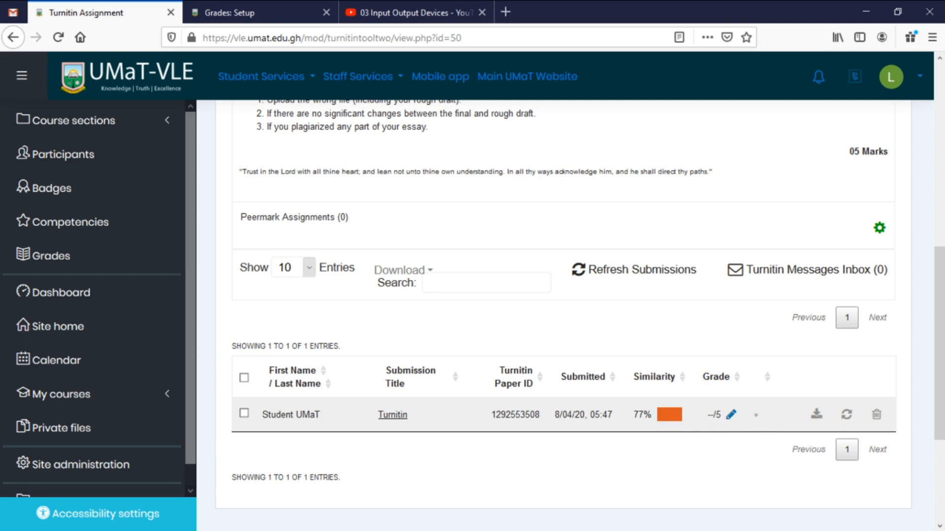
Scroll the Computer Graphics course page to the General Information section.
scroll(707, 415, "down", 3)
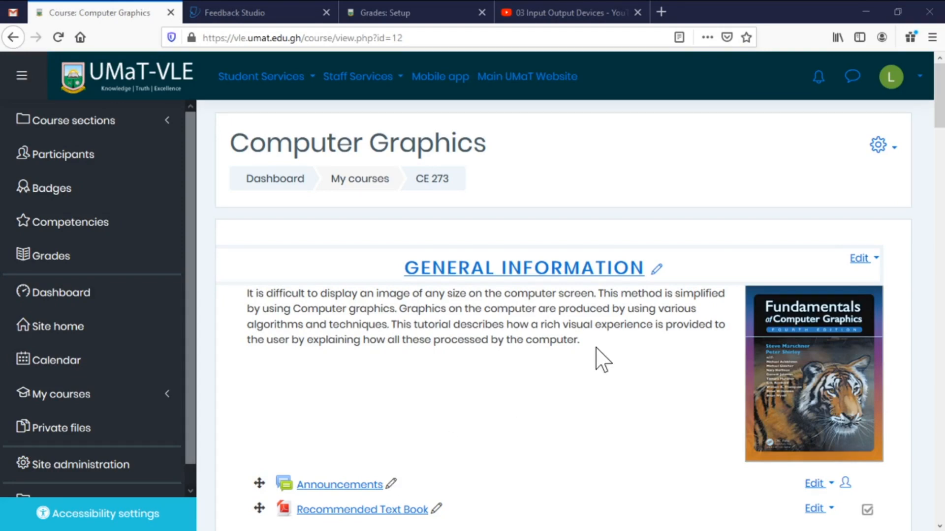
scroll(594, 348, "down", 5)
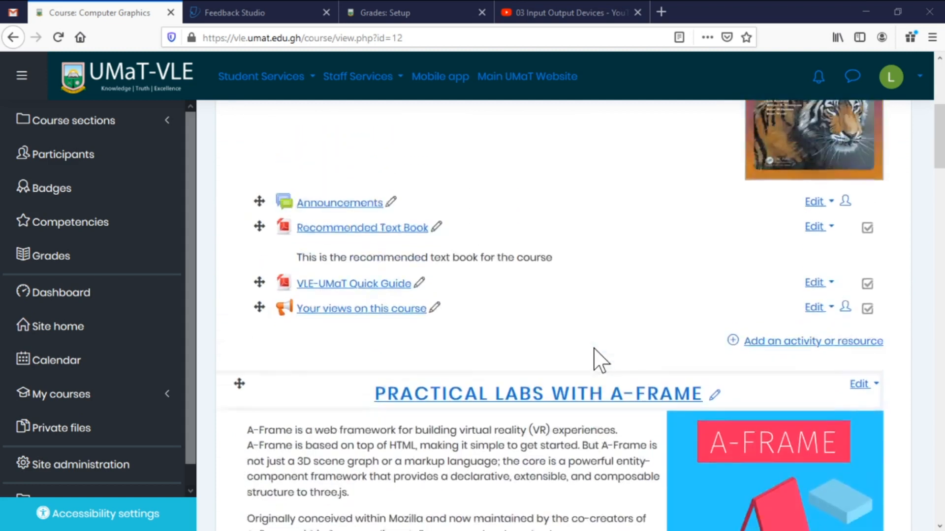
scroll(594, 348, "up", 4)
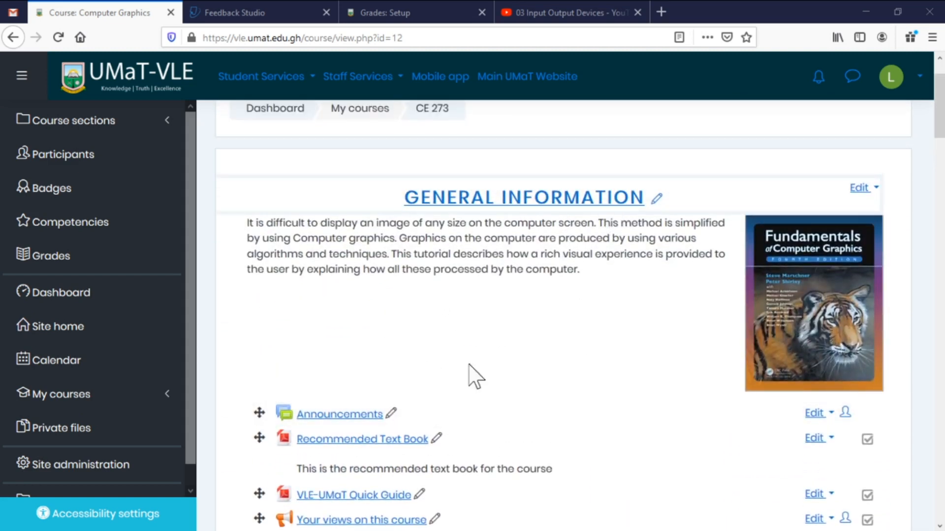
scroll(523, 366, "down", 1)
scroll(523, 374, "down", 3)
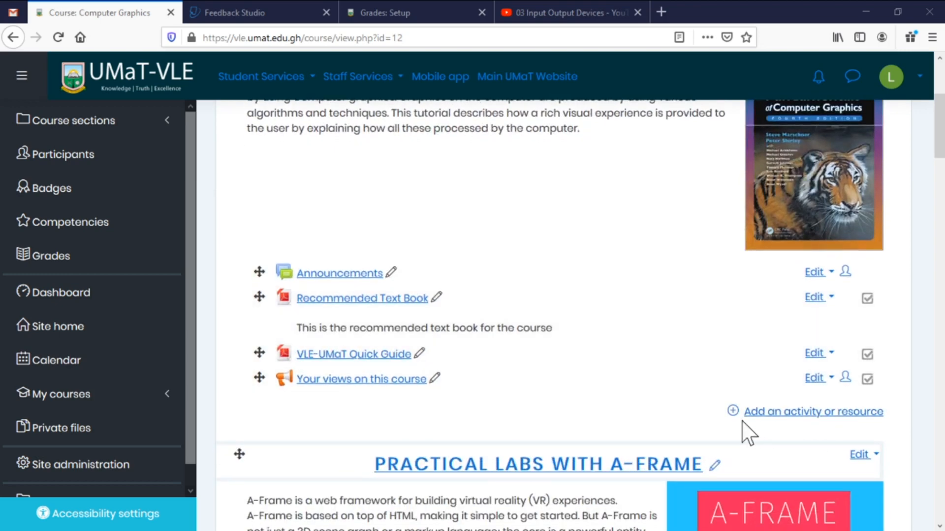
Choose Attendance from the activity list under General Information and add it.
left_click(776, 413)
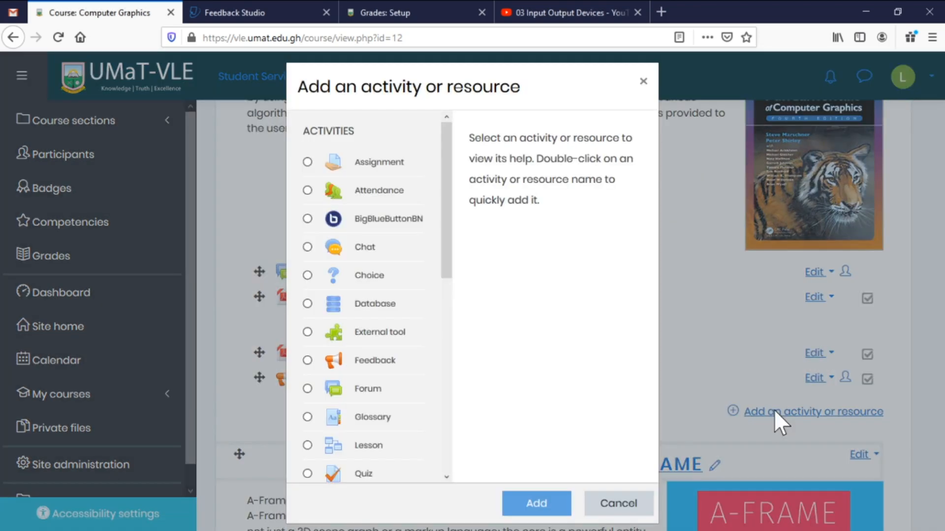
left_click(368, 190)
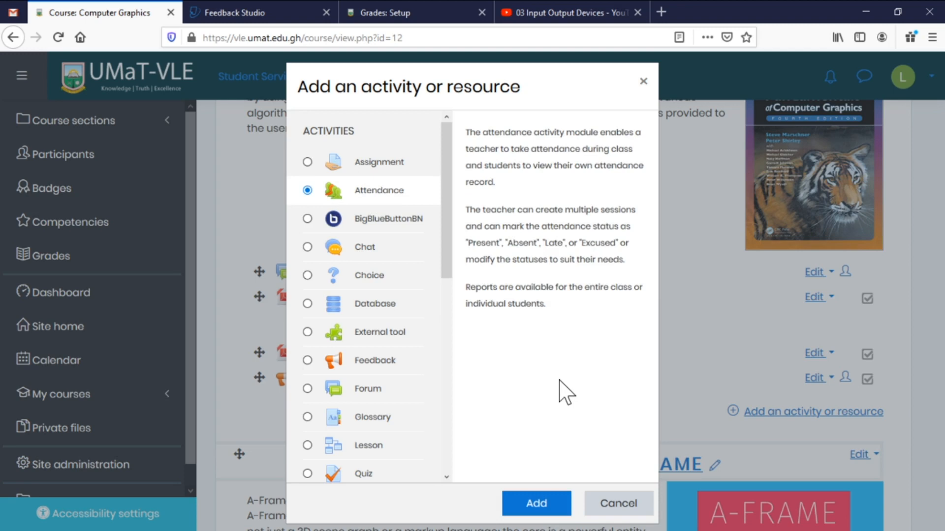
left_click(538, 506)
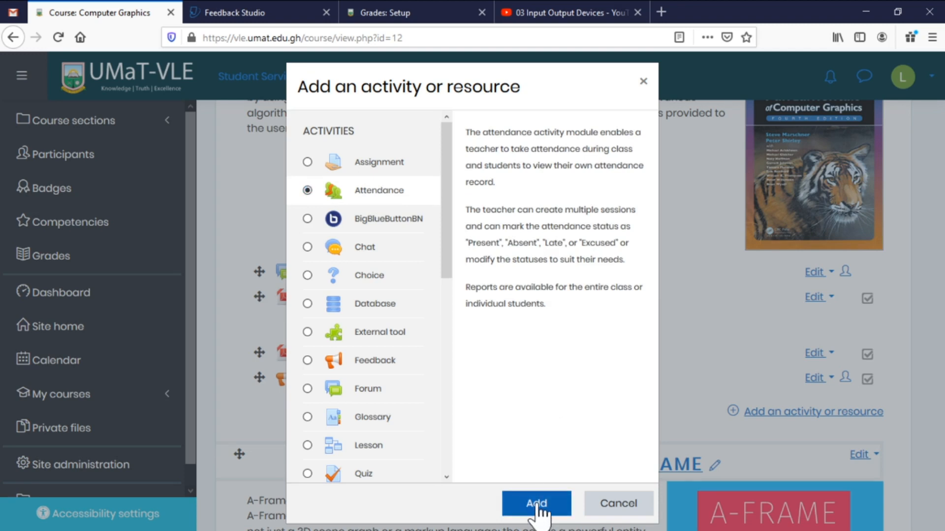
left_click(538, 507)
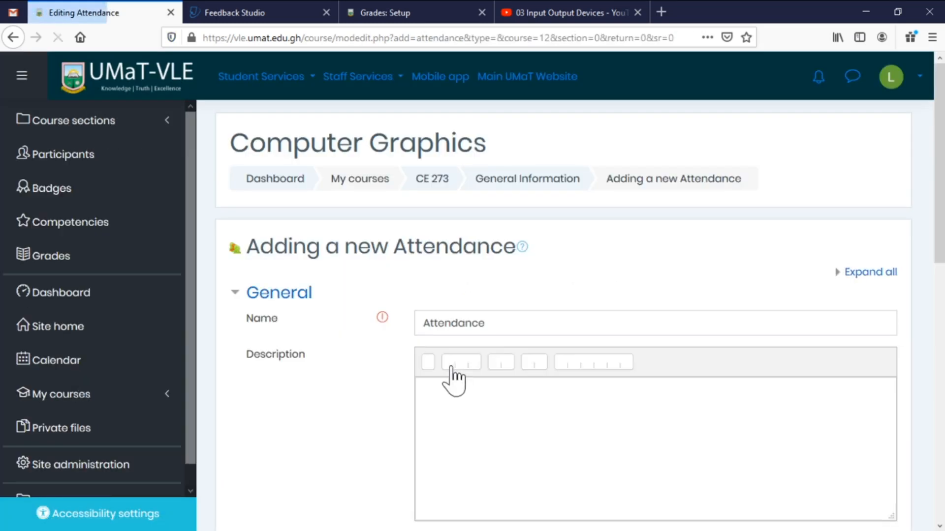
Scroll down the Attendance settings form and place the cursor in the description field.
scroll(566, 349, "down", 2)
scroll(566, 347, "down", 3)
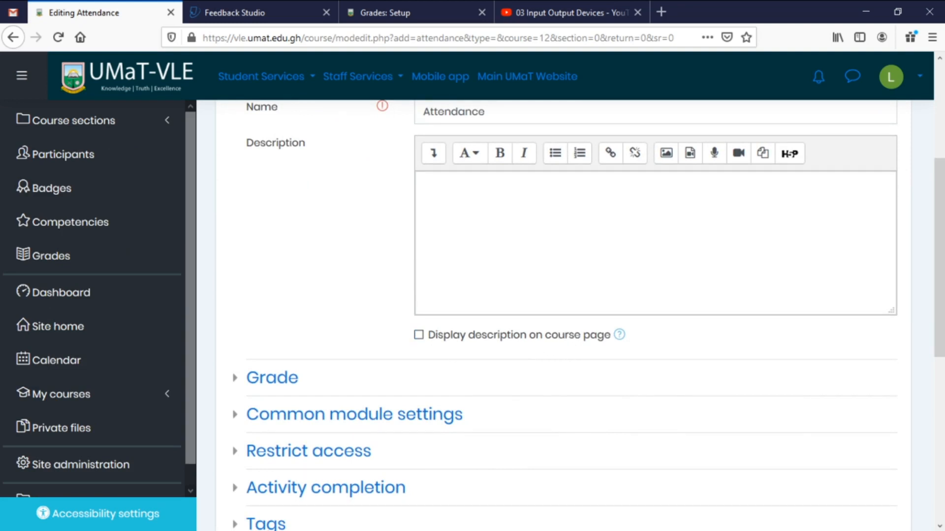
left_click(424, 184)
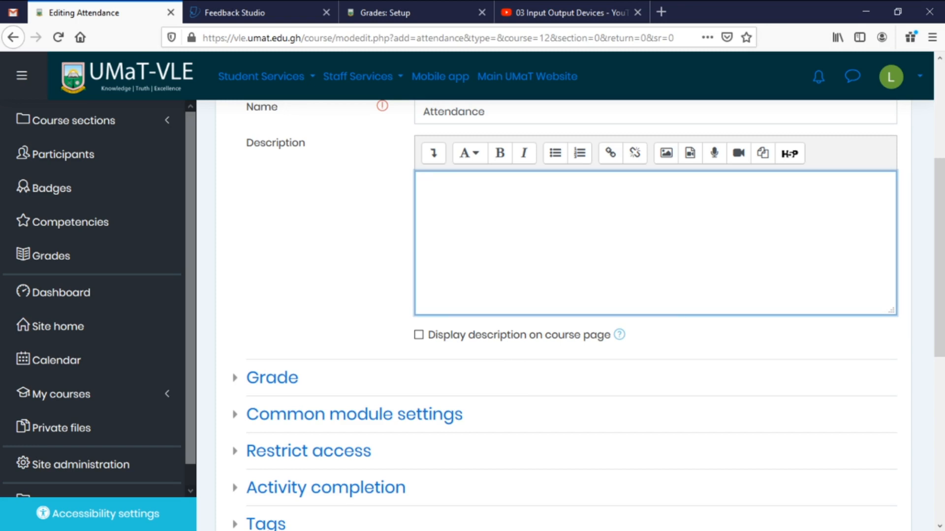
Set the maximum grade to 10 and the grade category to Continuous Assessment.
left_click(287, 383)
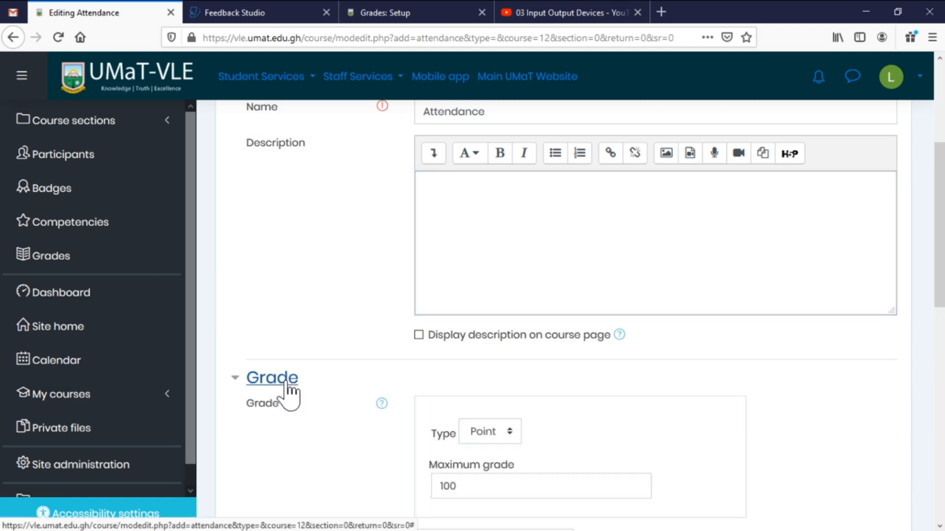
scroll(383, 328, "down", 3)
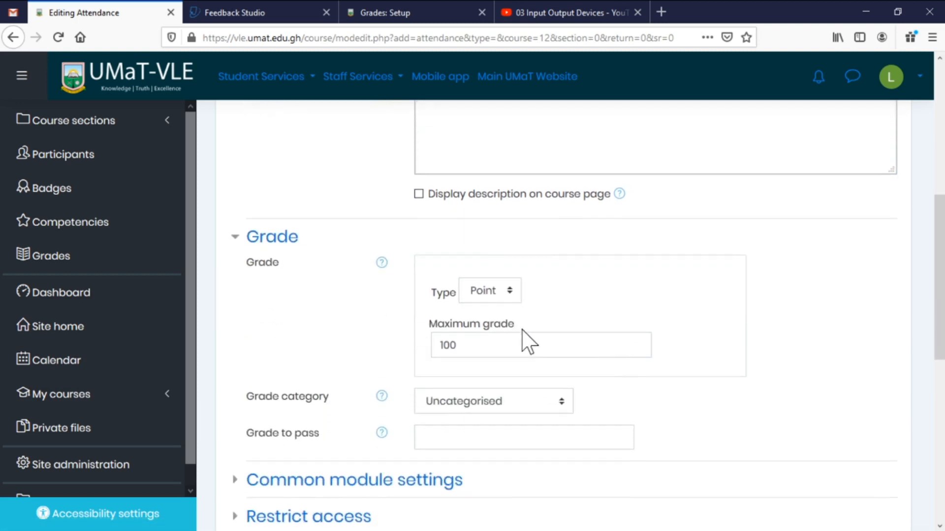
left_click(456, 345)
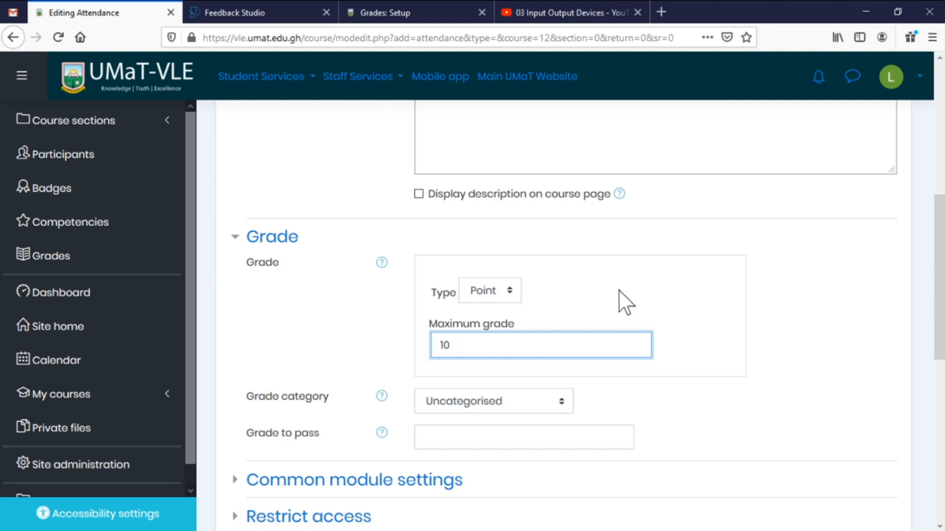
scroll(711, 312, "down", 5)
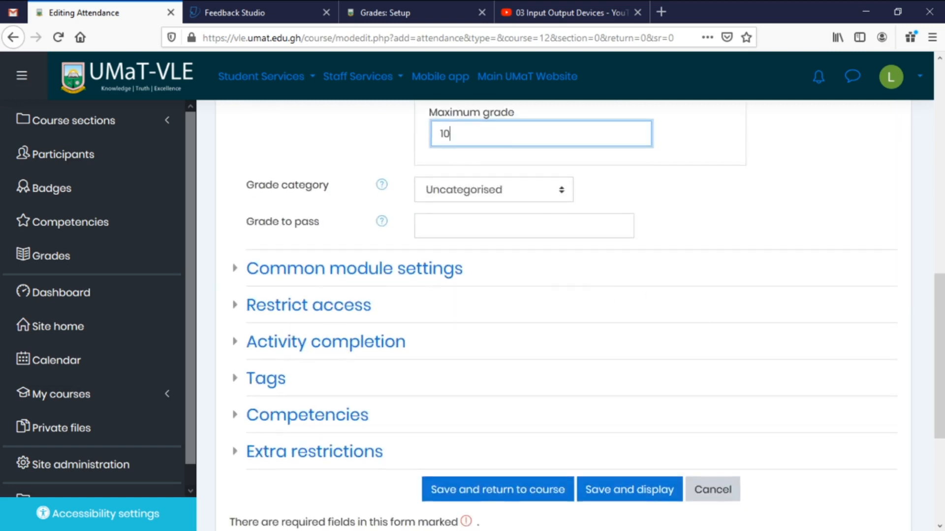
left_click(517, 195)
left_click(495, 235)
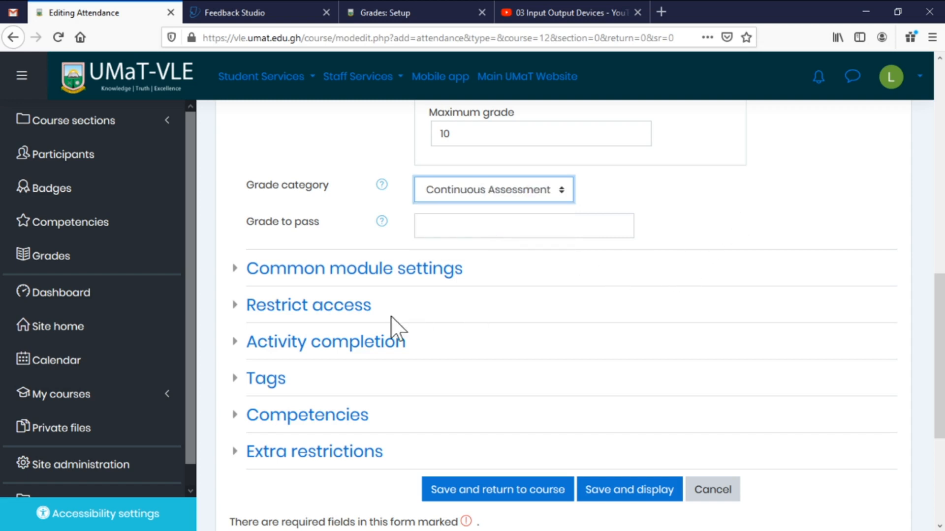
Save the Attendance activity and return to the Computer Graphics course.
left_click(395, 274)
left_click(396, 275)
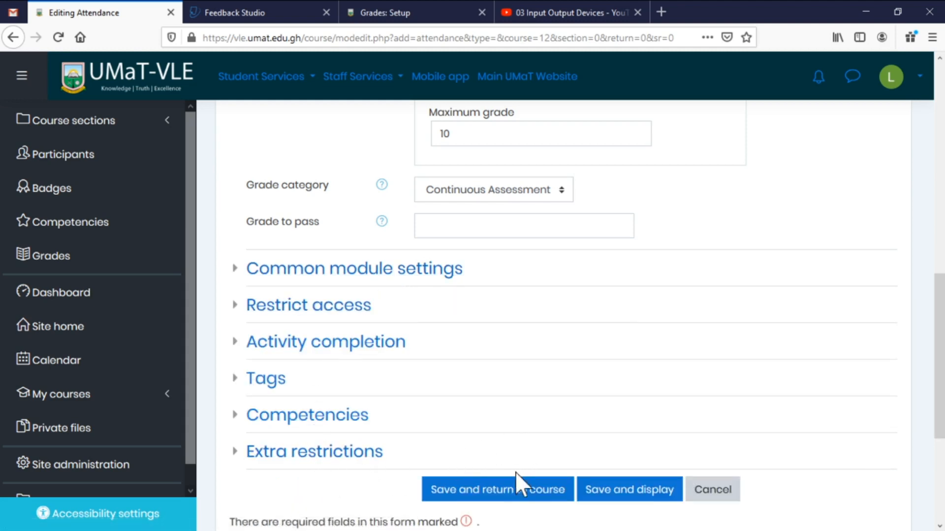
left_click(509, 496)
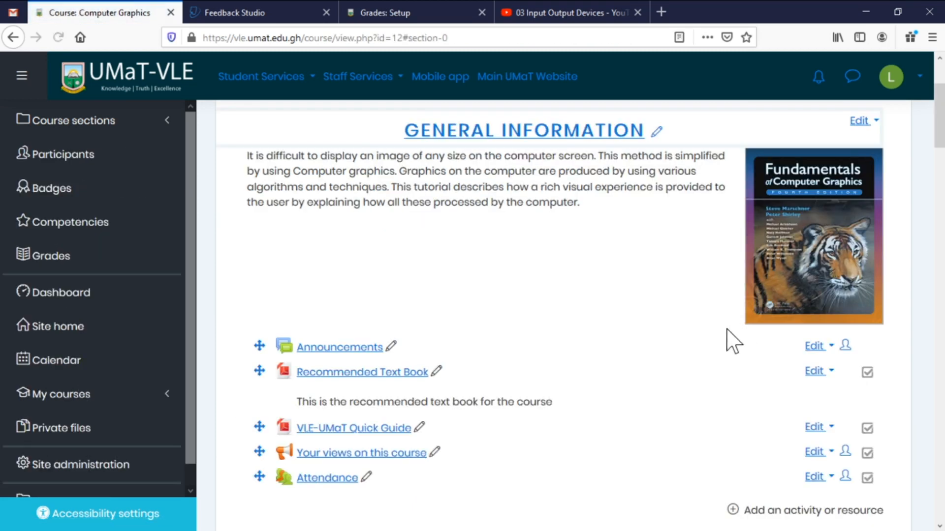
Drag Attendance above Announcements in General Information, then open the Attendance activity.
scroll(707, 348, "down", 3)
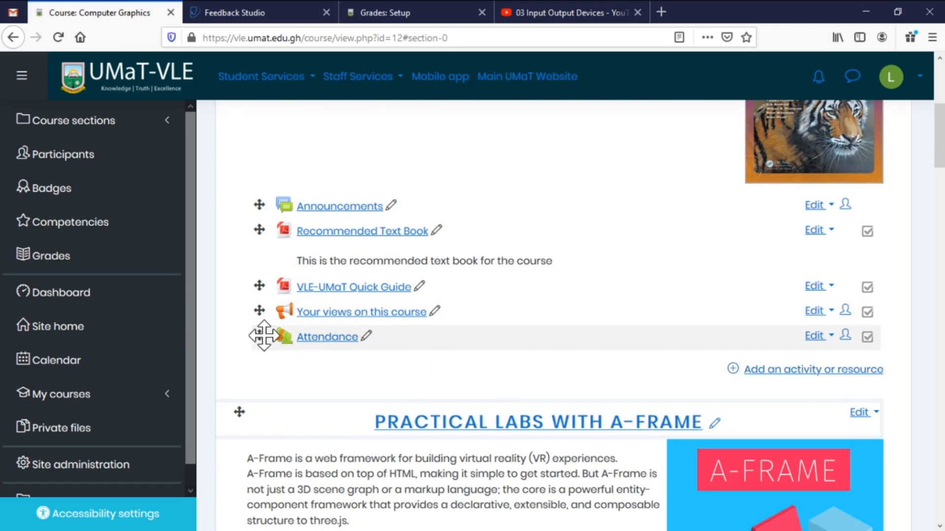
left_click_drag(259, 338, 265, 202)
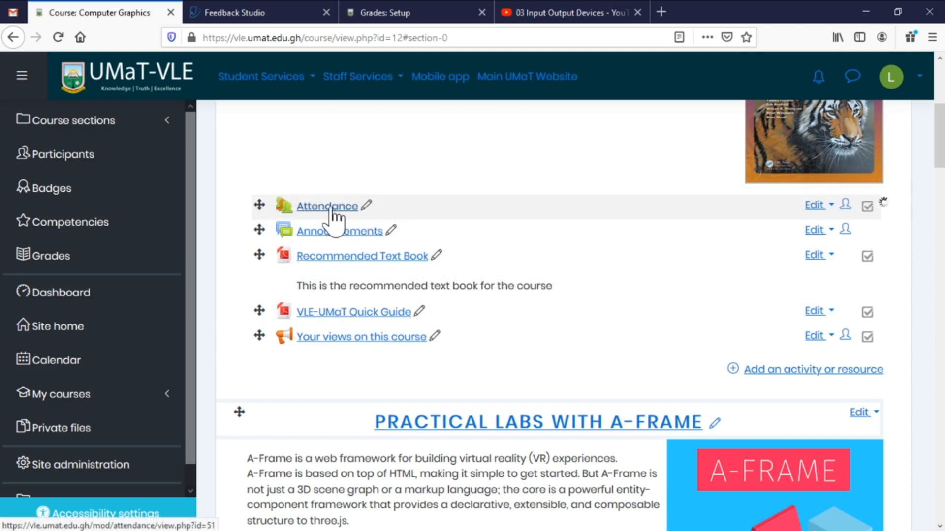
scroll(512, 227, "up", 4)
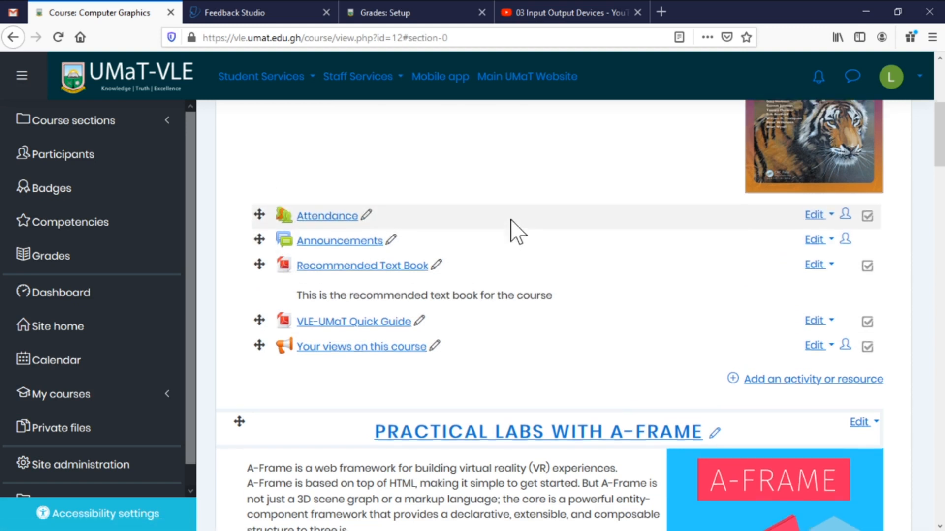
scroll(344, 428, "down", 2)
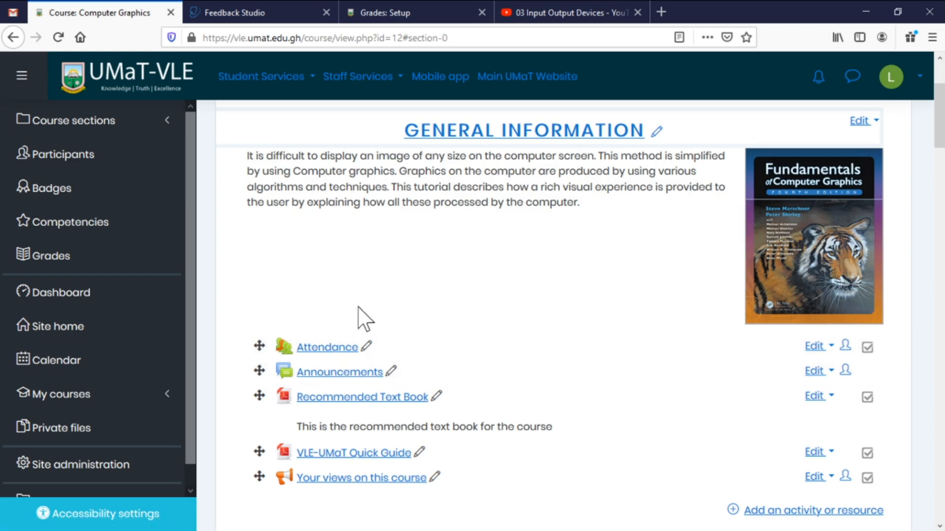
left_click(327, 350)
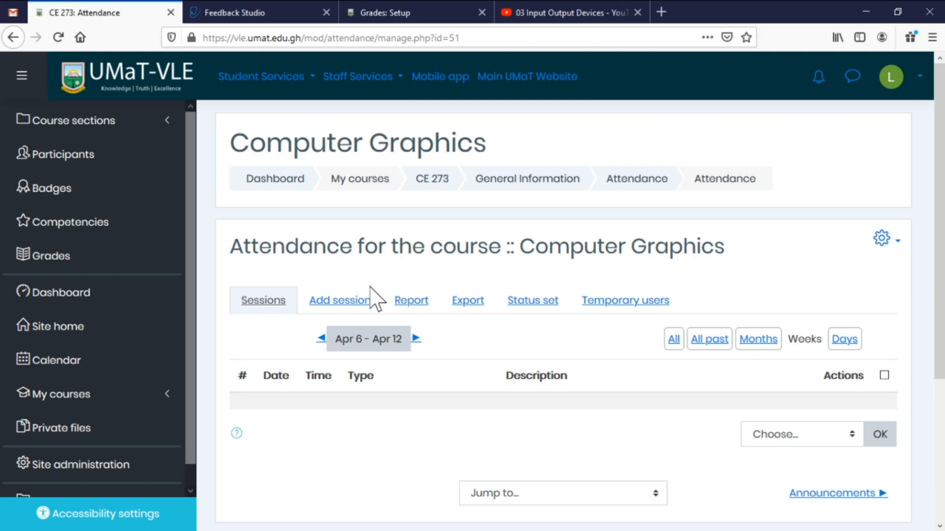
Open the Add session form for the Computer Graphics attendance.
left_click(346, 301)
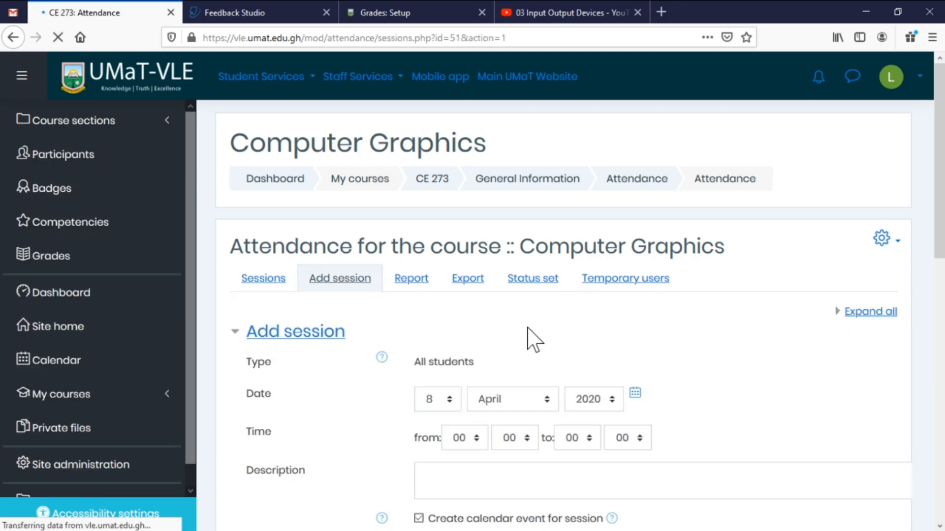
scroll(528, 327, "down", 2)
scroll(532, 338, "down", 2)
scroll(534, 331, "up", 1)
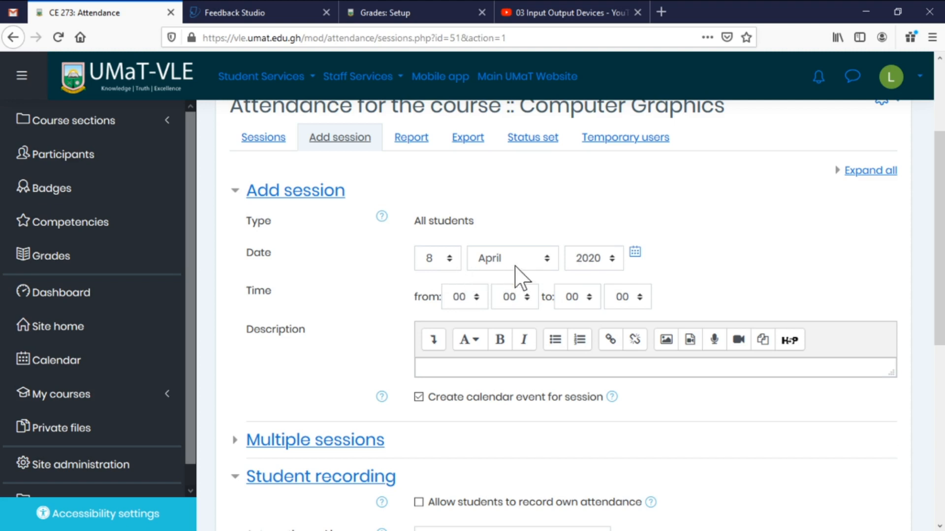
Set the 8 April 2020 session to start at 08:00 and end at 09:00.
left_click(476, 299)
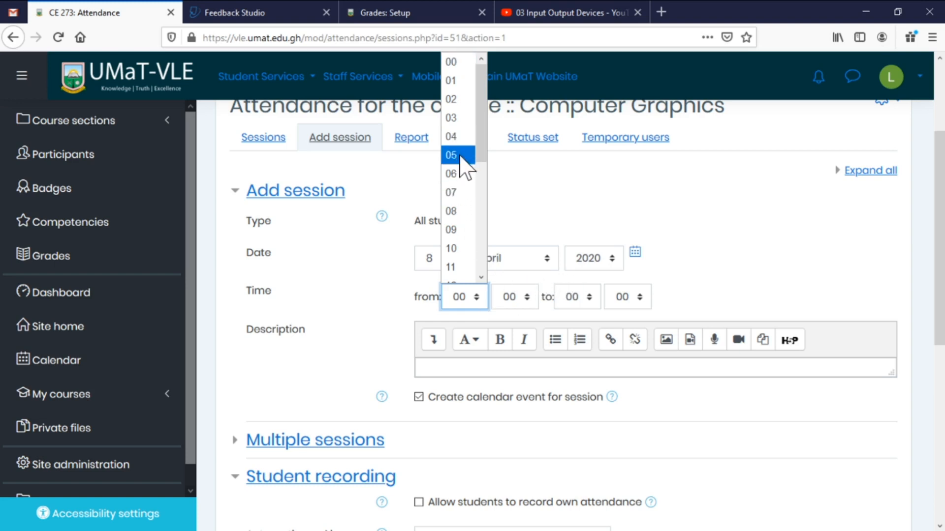
left_click(461, 212)
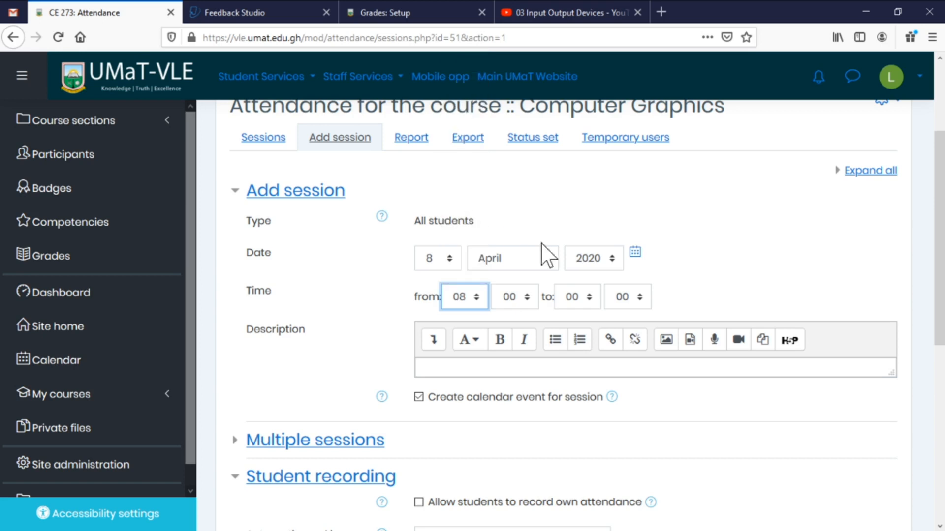
left_click(589, 297)
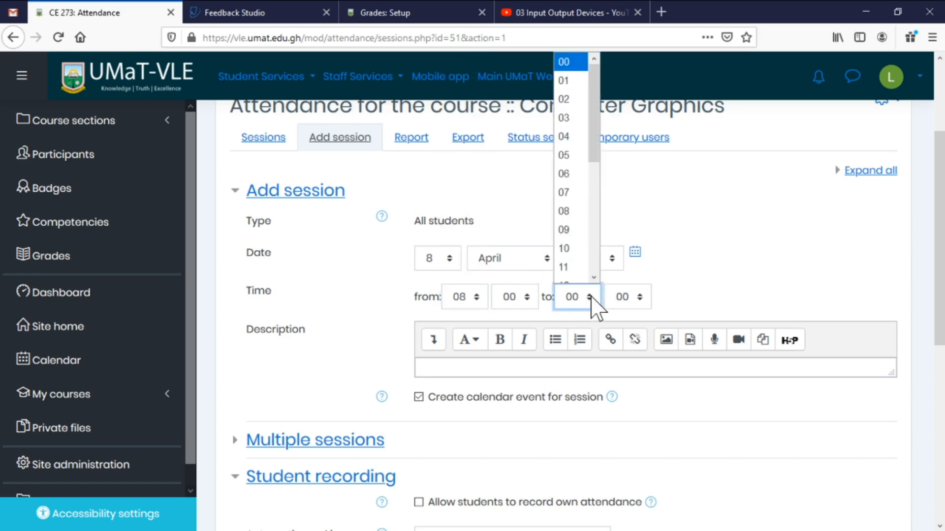
left_click(573, 230)
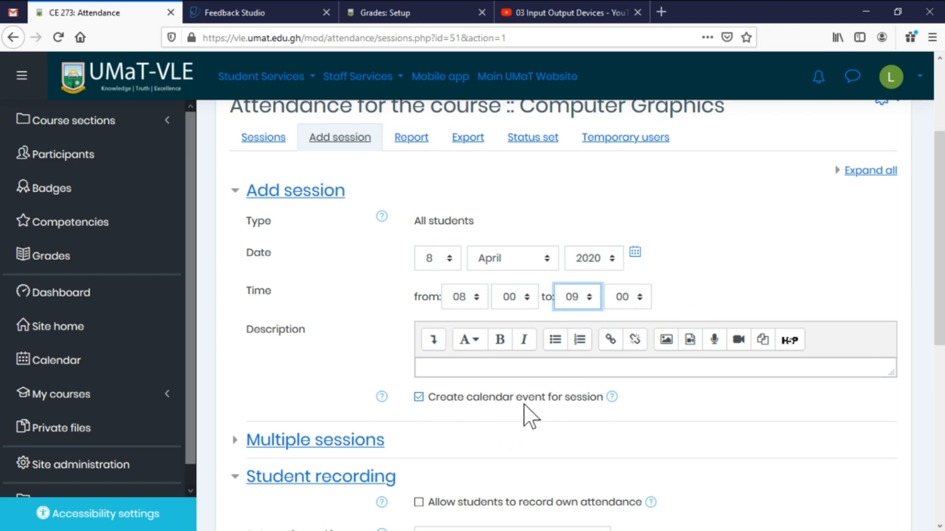
scroll(556, 404, "down", 3)
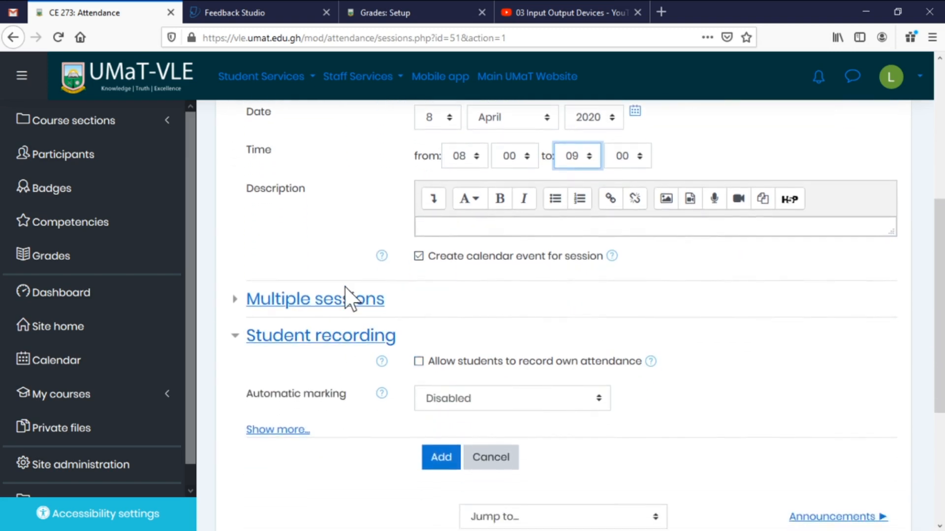
left_click(339, 301)
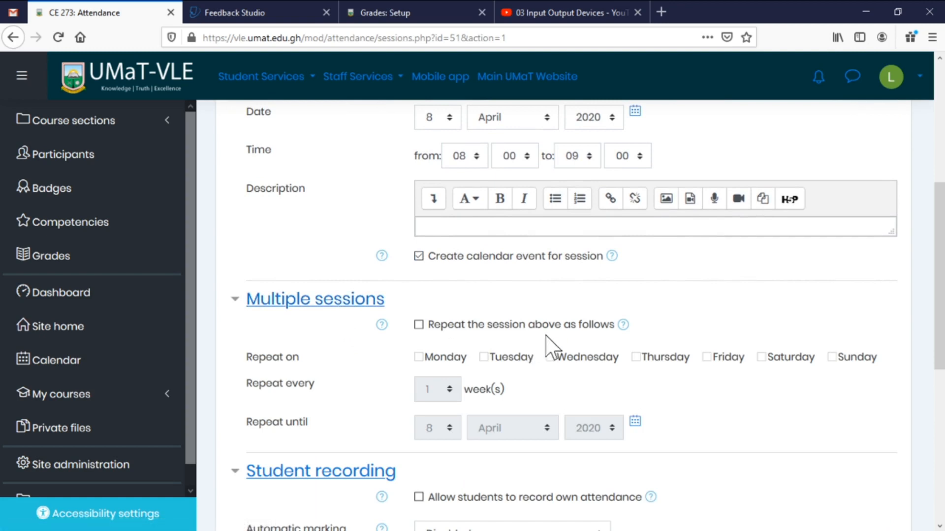
Turn on session repeating and tick Monday and Wednesday as repeat days.
left_click(431, 324)
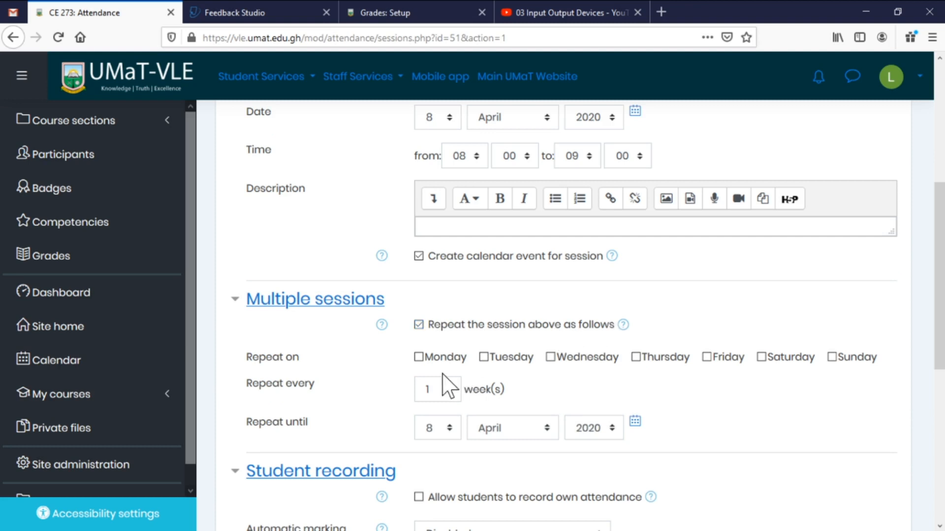
left_click(418, 357)
left_click(550, 358)
Set the repeat-until date to 30 May 2020 and submit the sessions.
left_click(450, 432)
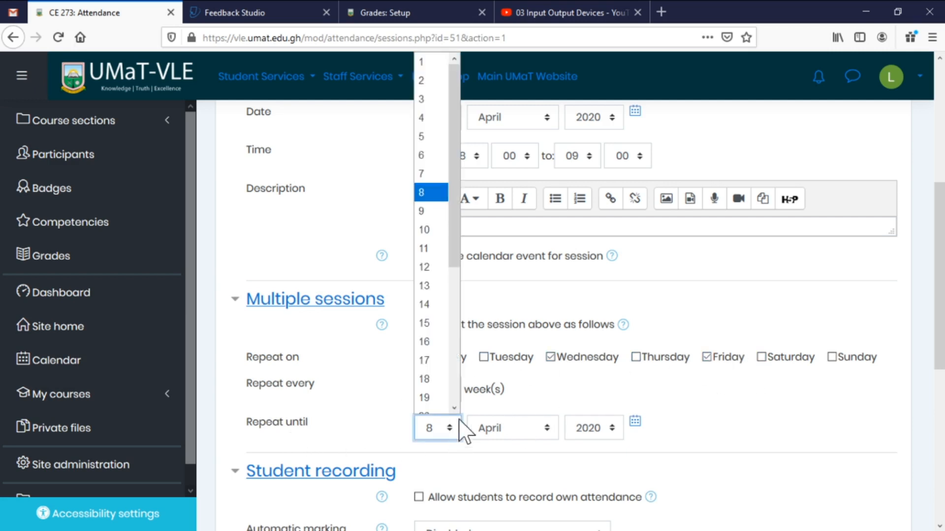
left_click_drag(455, 254, 457, 396)
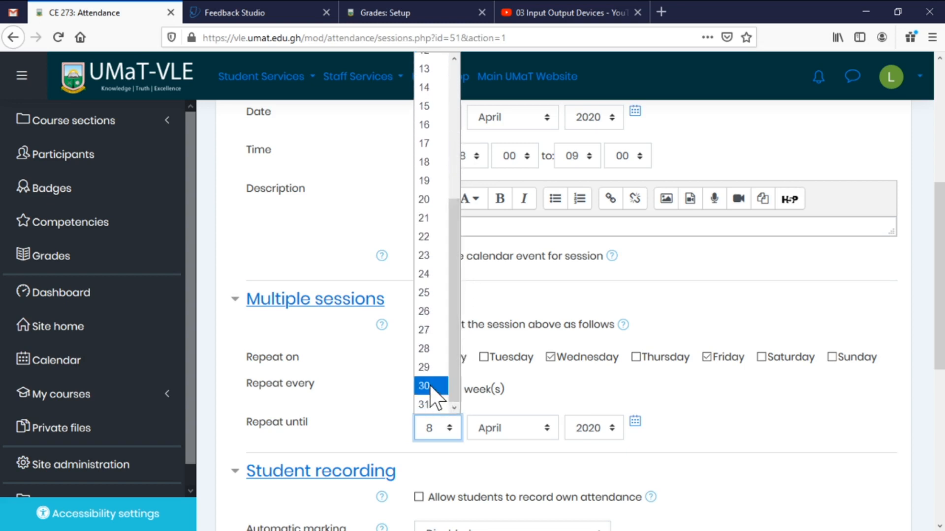
left_click(431, 386)
left_click(549, 429)
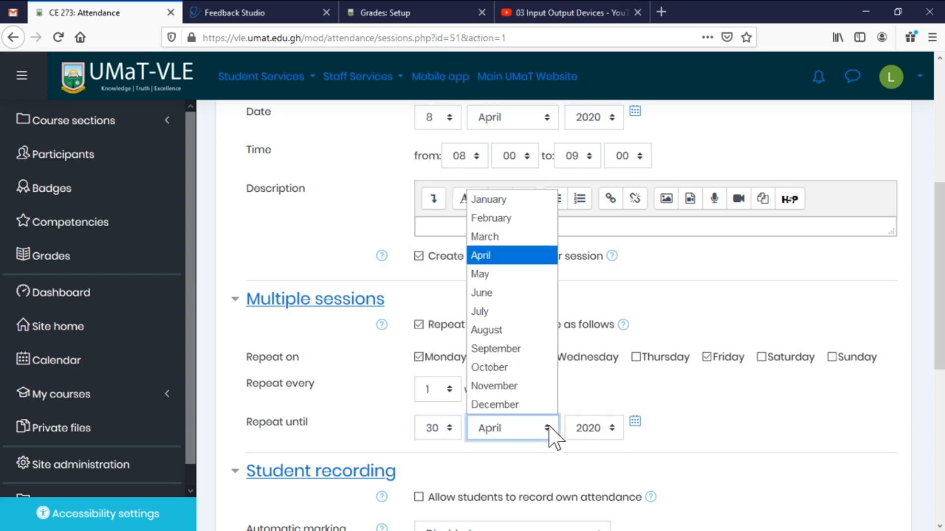
left_click(524, 276)
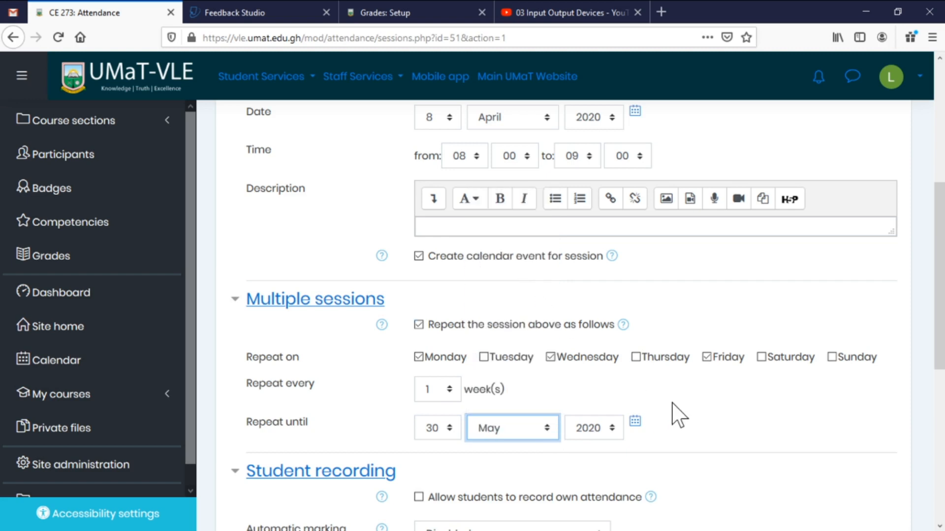
scroll(679, 415, "down", 5)
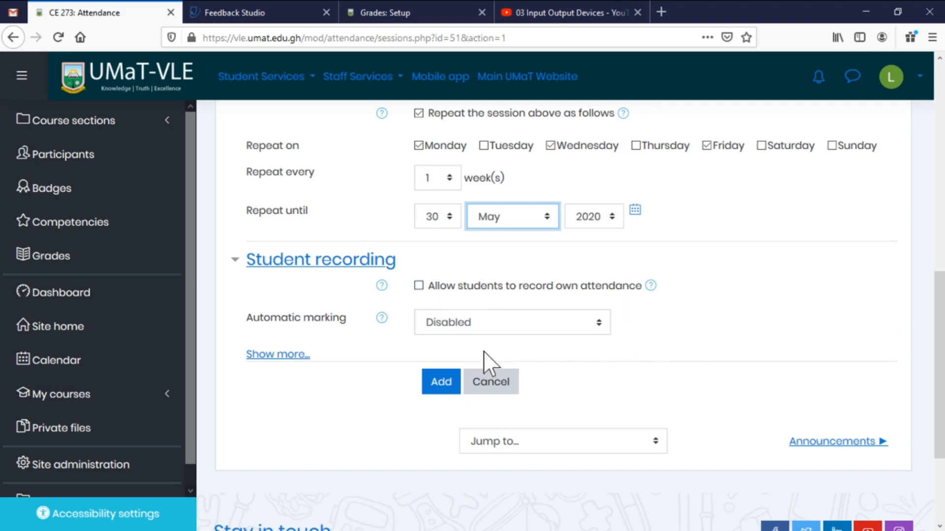
left_click(440, 385)
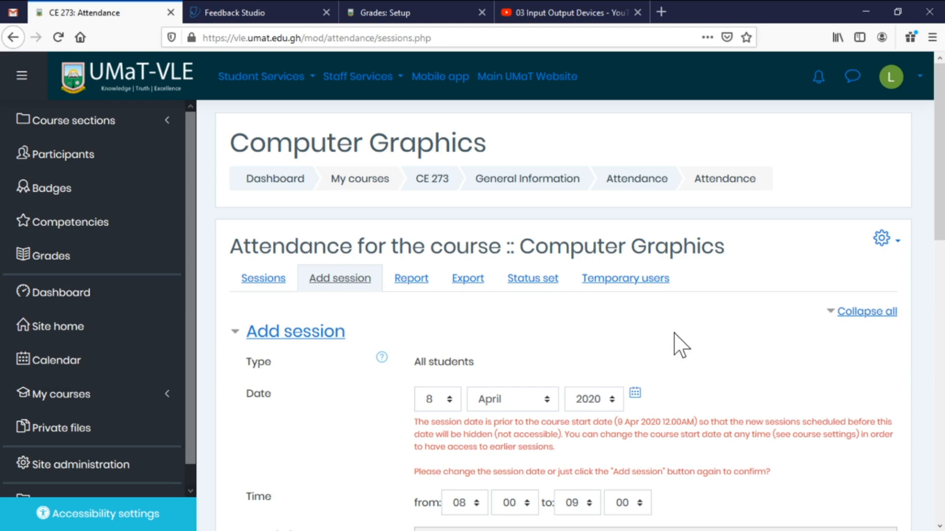
Change the session date from 8 to 12 April 2020 and resubmit, generating 21 sessions.
scroll(680, 346, "down", 4)
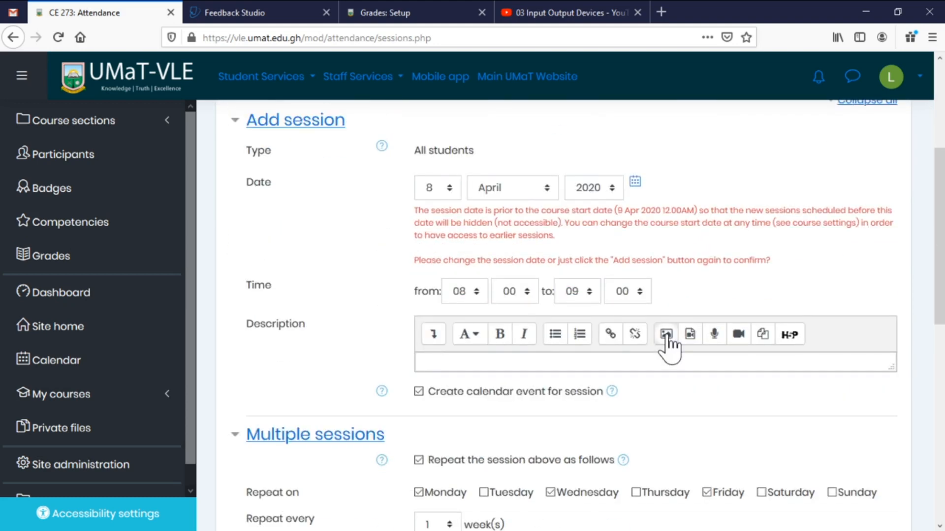
scroll(671, 348, "down", 4)
scroll(674, 346, "down", 2)
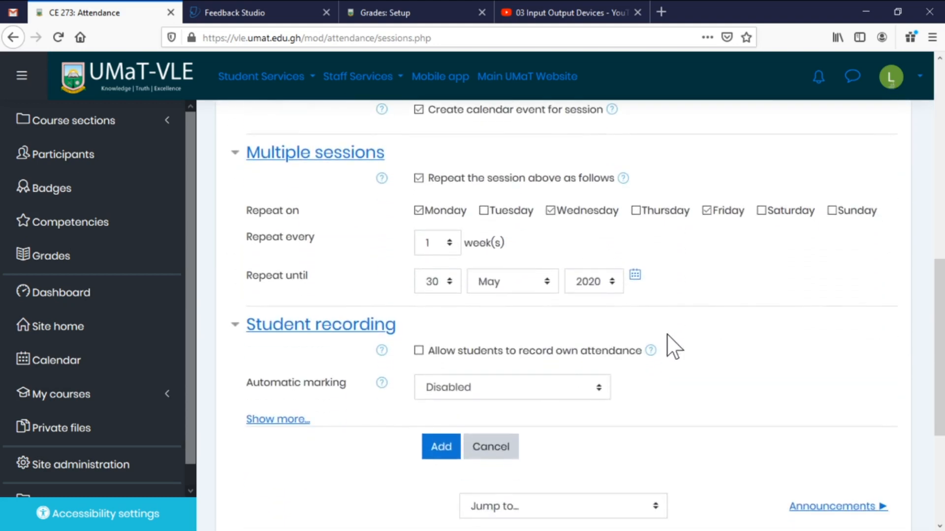
scroll(671, 344, "up", 10)
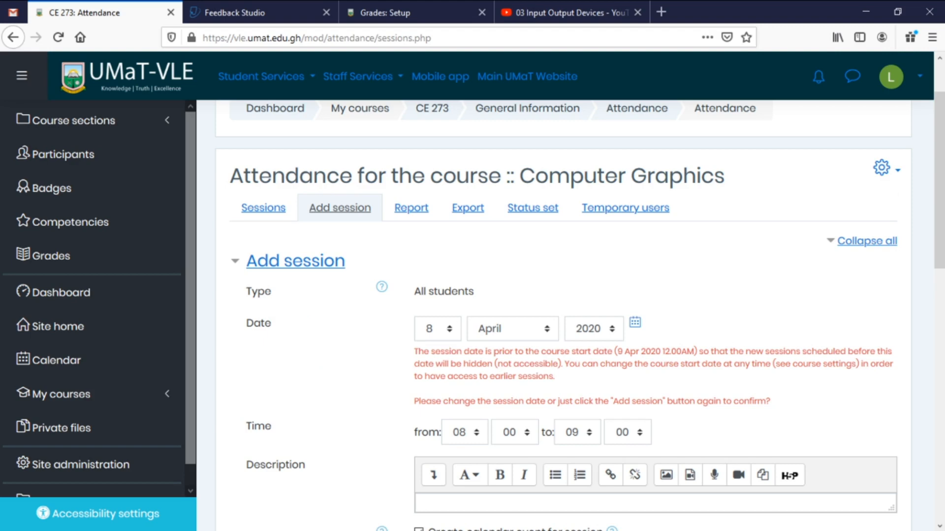
scroll(598, 367, "down", 7)
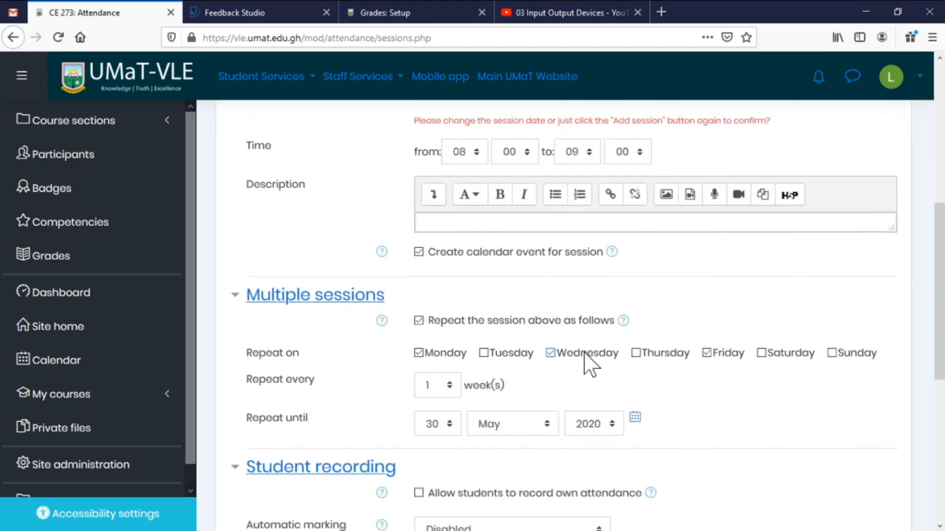
scroll(581, 361, "down", 2)
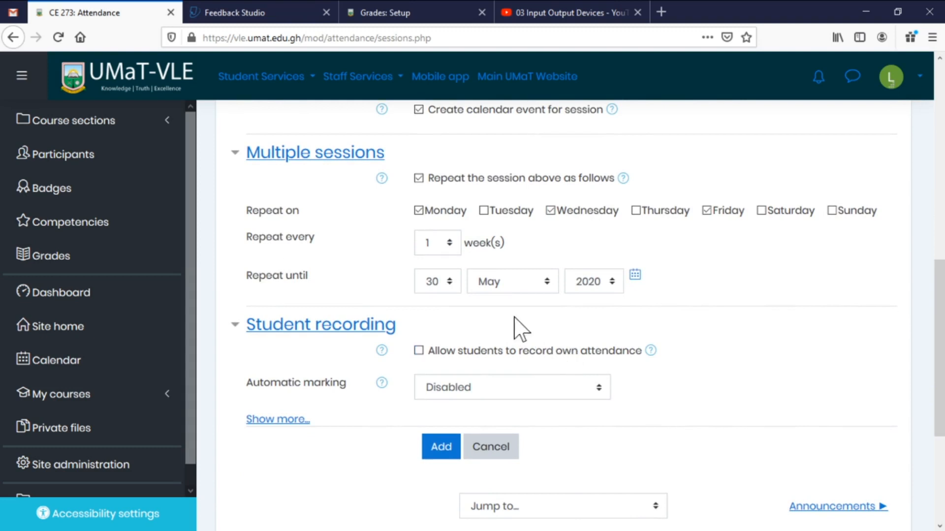
scroll(497, 316, "up", 3)
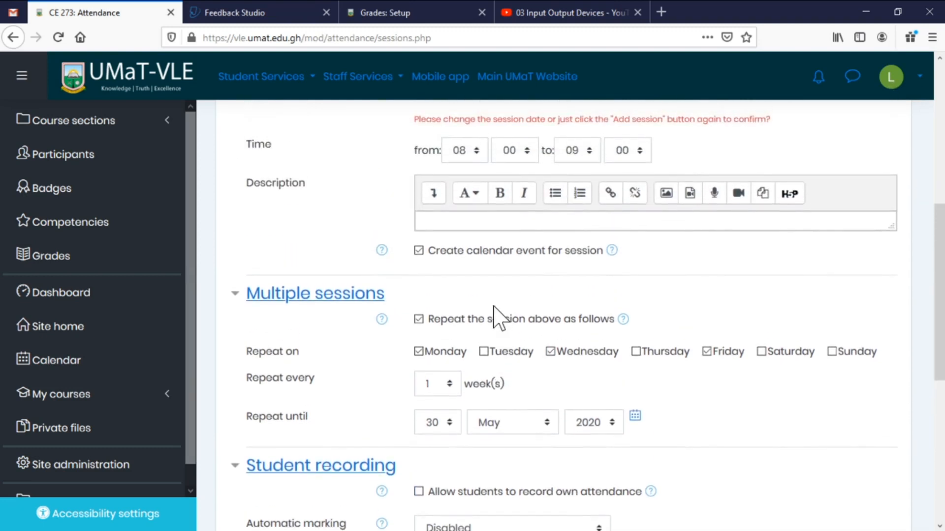
scroll(497, 316, "up", 3)
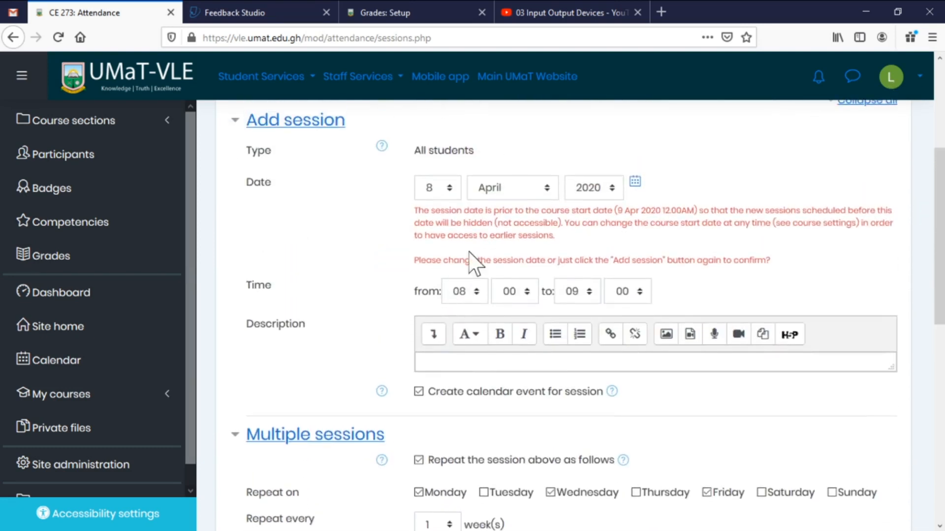
left_click(449, 188)
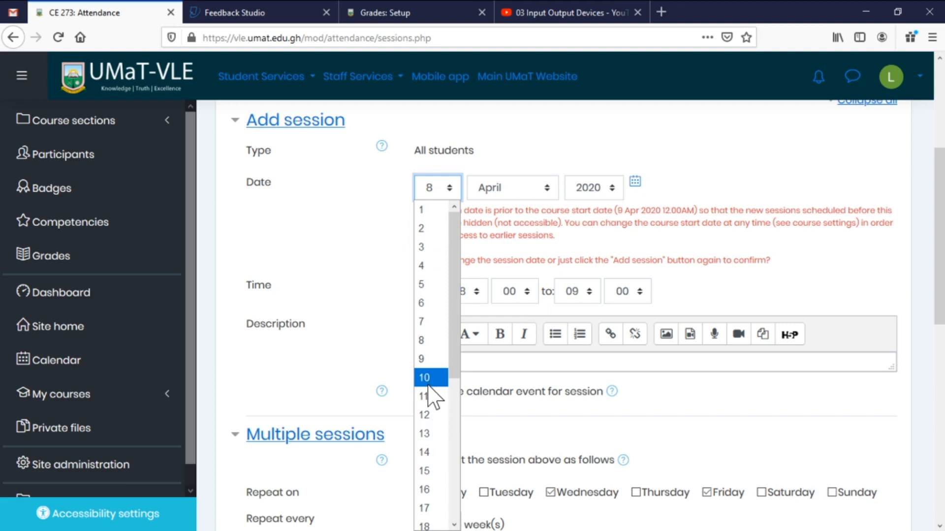
left_click(423, 415)
scroll(460, 345, "down", 2)
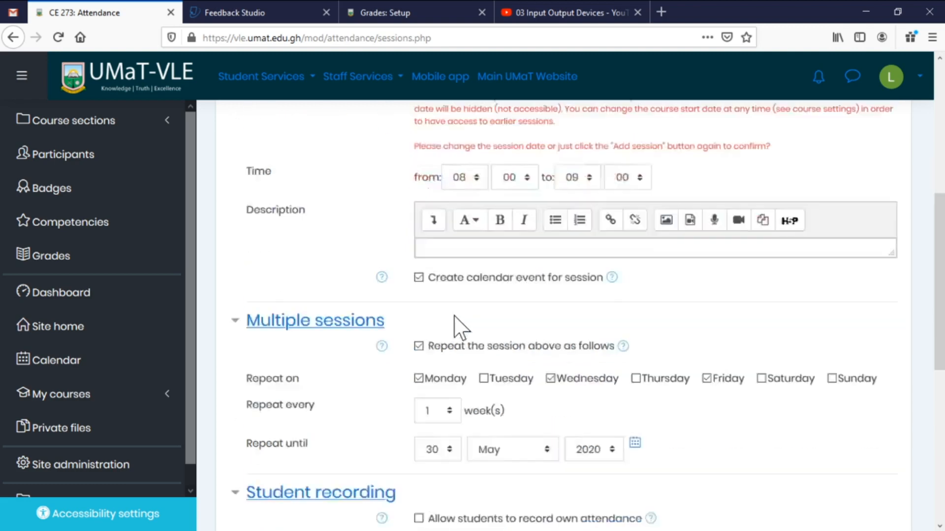
scroll(454, 317, "down", 3)
left_click(442, 447)
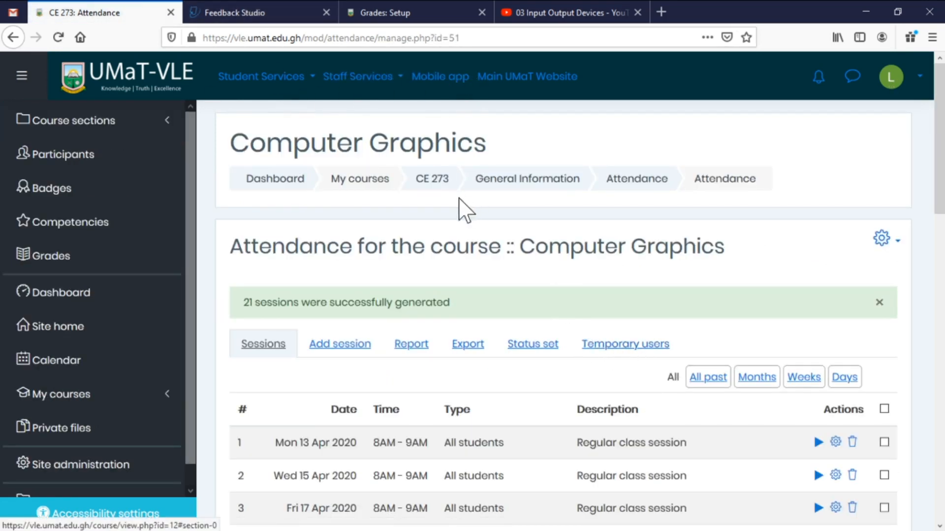
middle_click(436, 179)
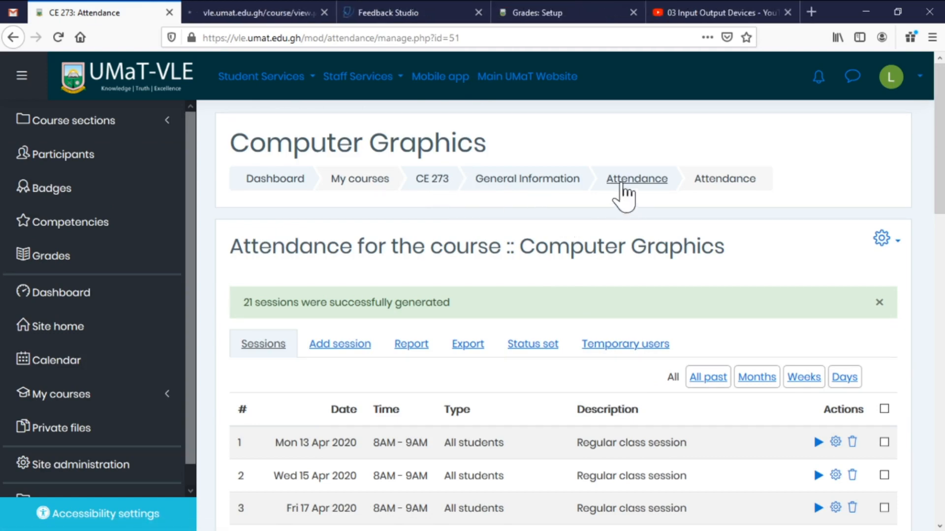
left_click(266, 15)
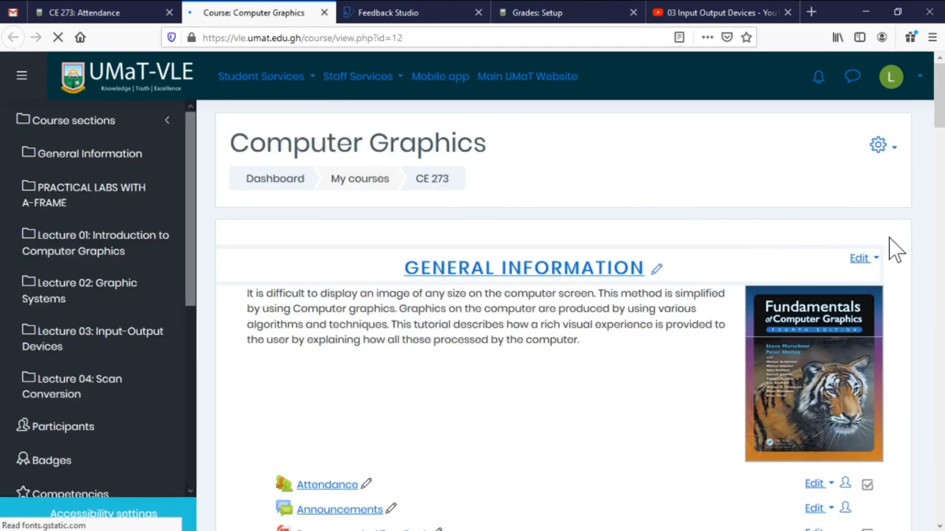
left_click(883, 145)
left_click(816, 175)
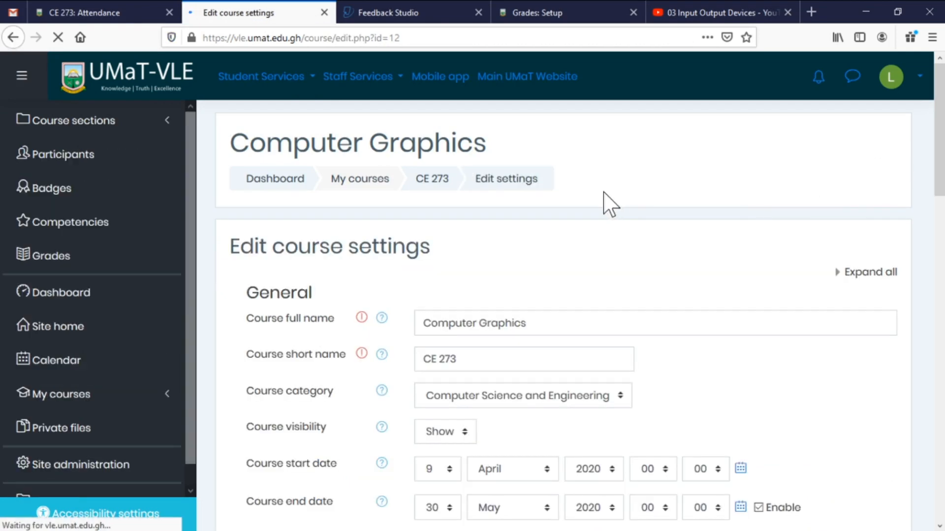
scroll(611, 202, "down", 3)
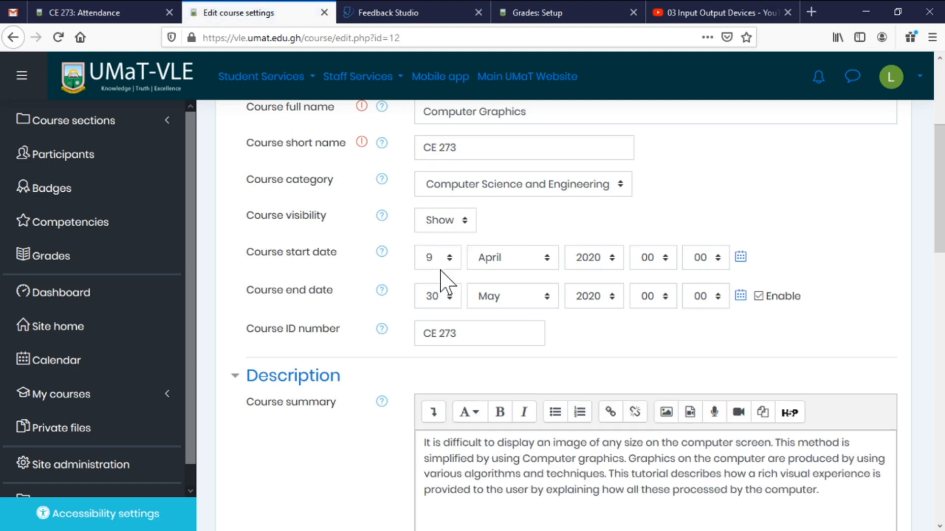
left_click(325, 12)
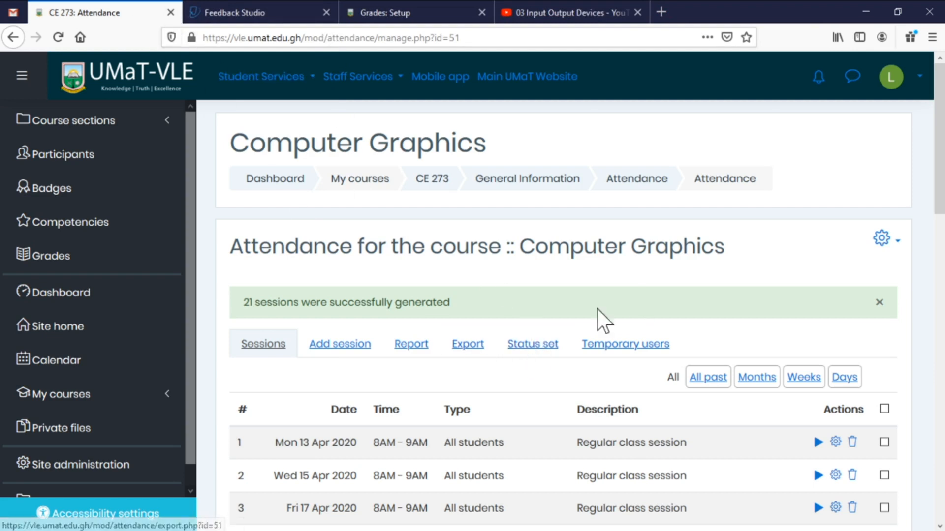
scroll(541, 345, "down", 4)
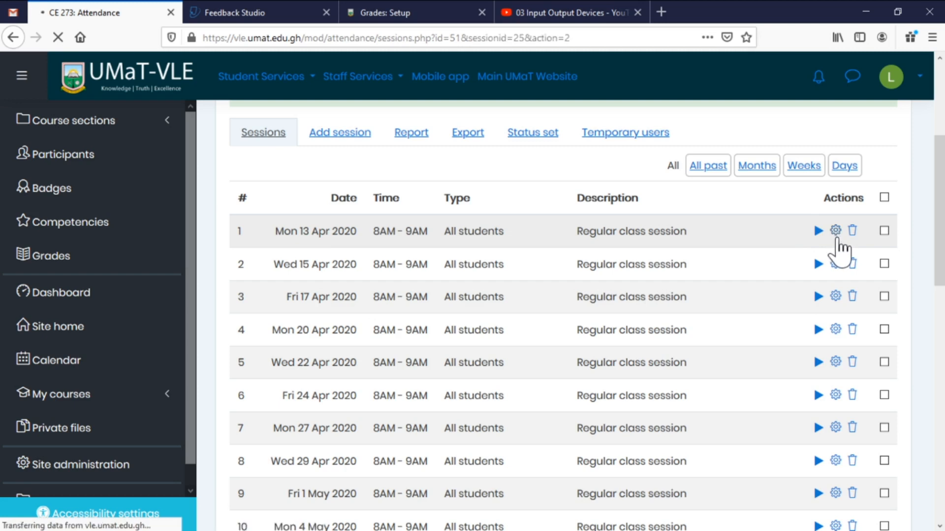
scroll(578, 339, "down", 2)
scroll(571, 347, "down", 3)
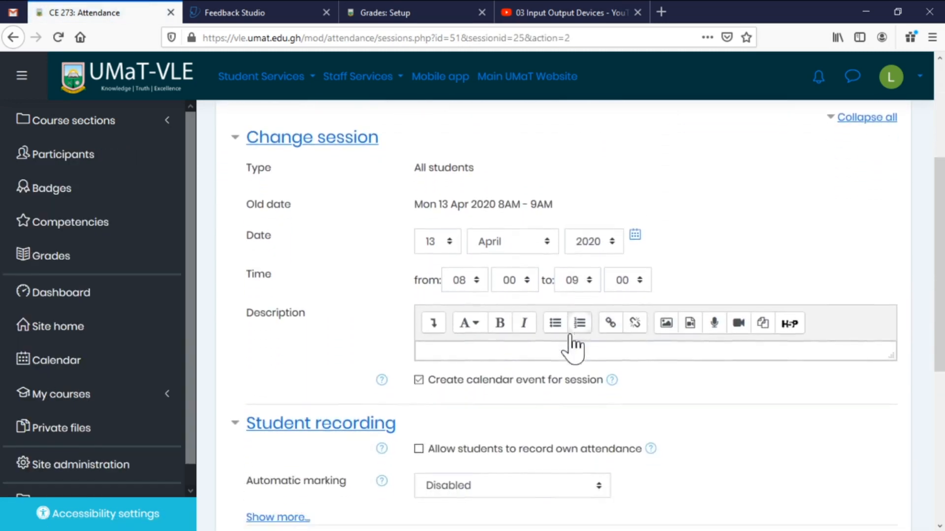
left_click(476, 264)
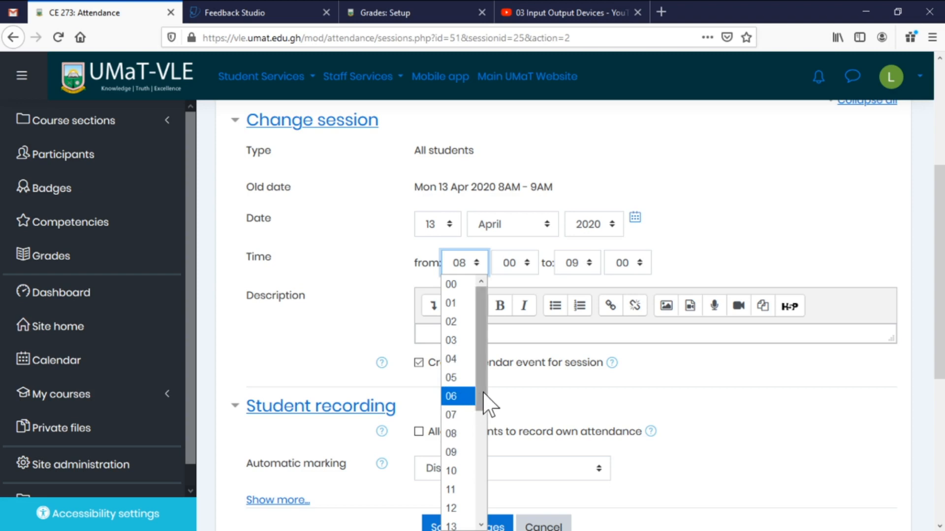
left_click_drag(483, 393, 486, 431)
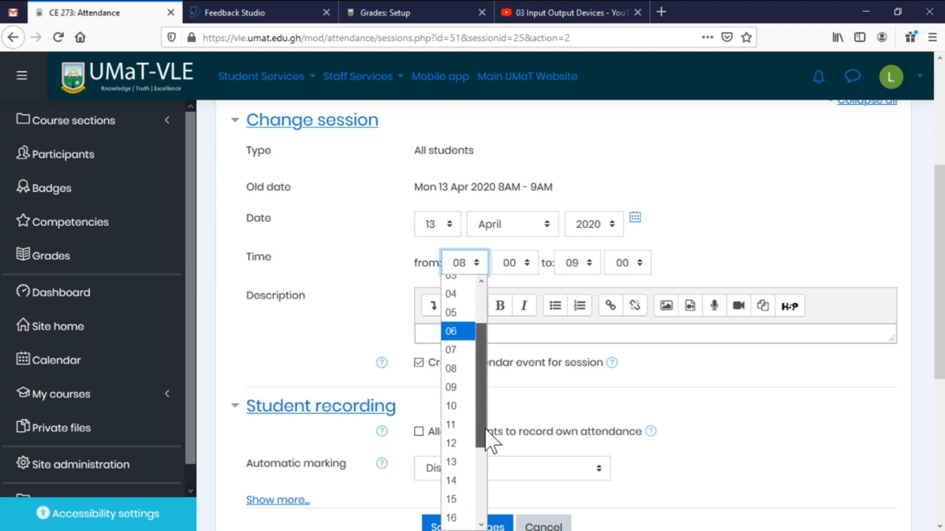
left_click(769, 226)
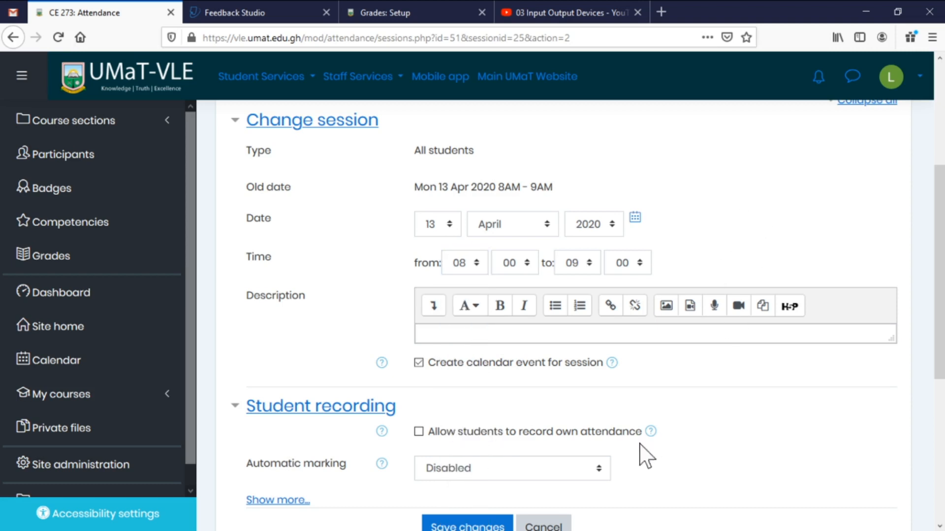
left_click(544, 524)
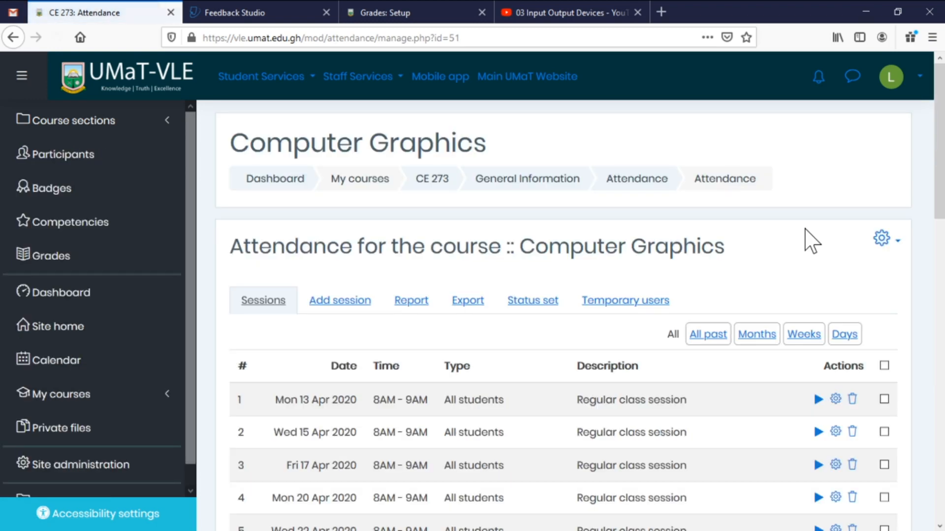
Tick the Fri 1 May and Wed 13 May 2020 sessions and bulk-delete them.
scroll(714, 239, "down", 5)
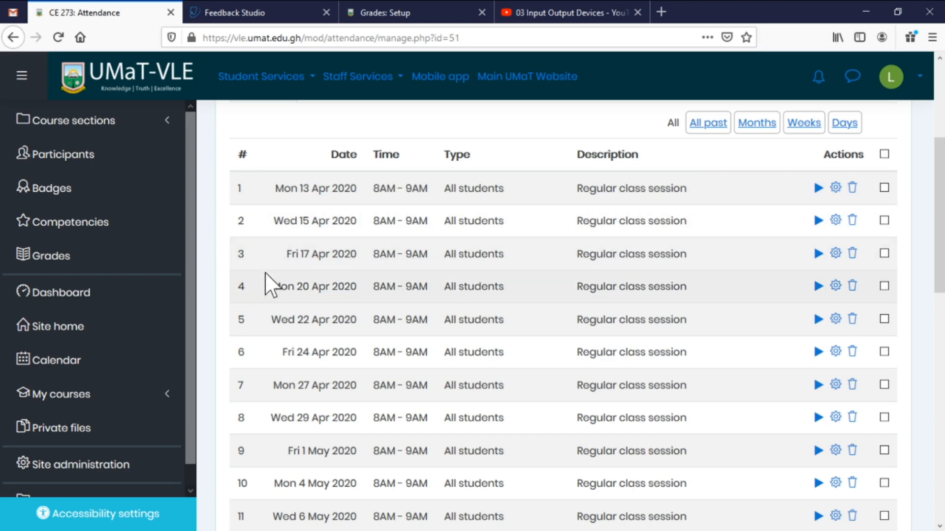
scroll(588, 333, "down", 10)
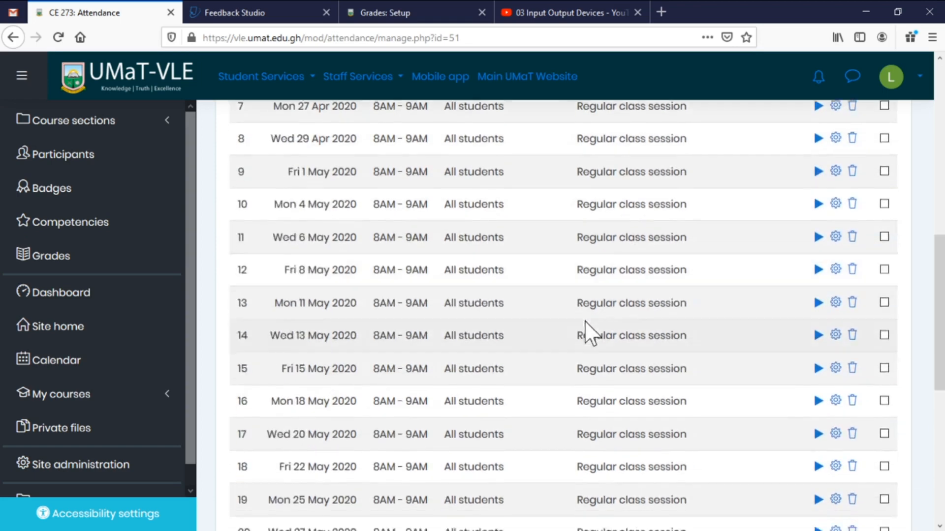
scroll(599, 324, "up", 6)
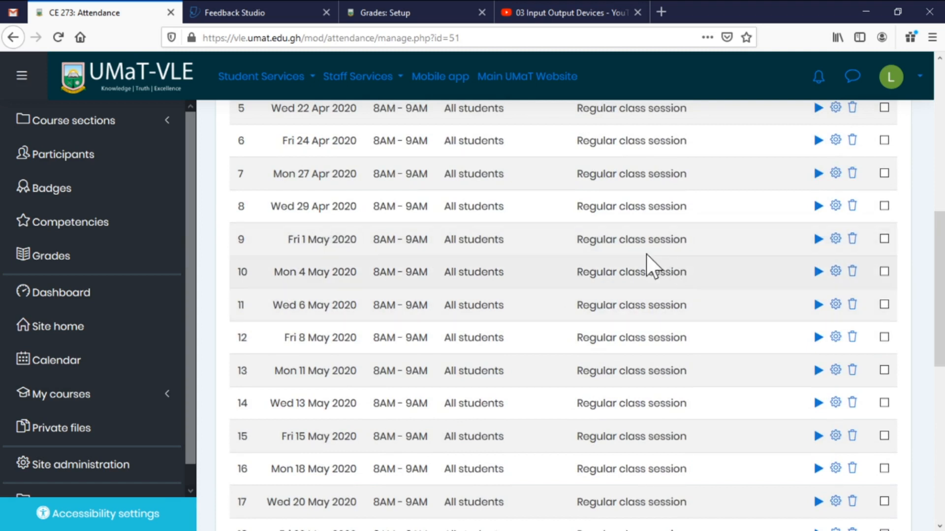
left_click(884, 239)
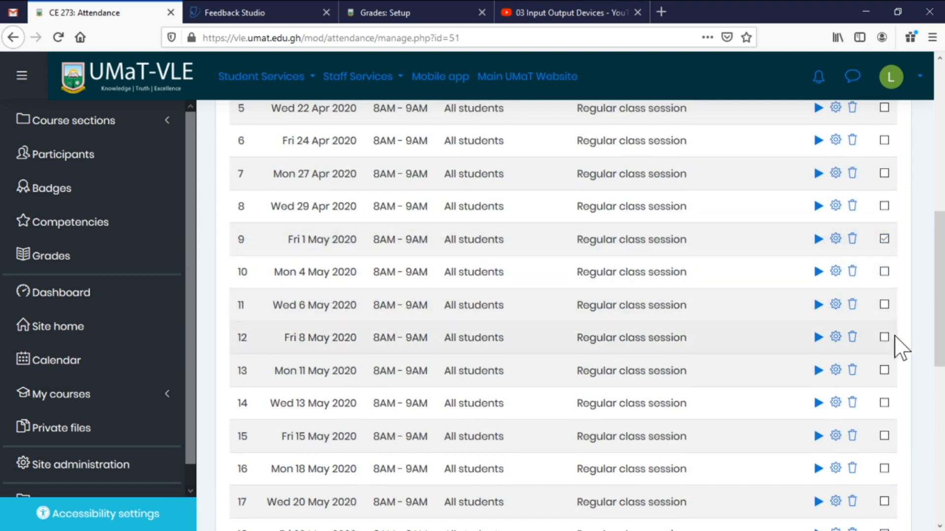
left_click(885, 402)
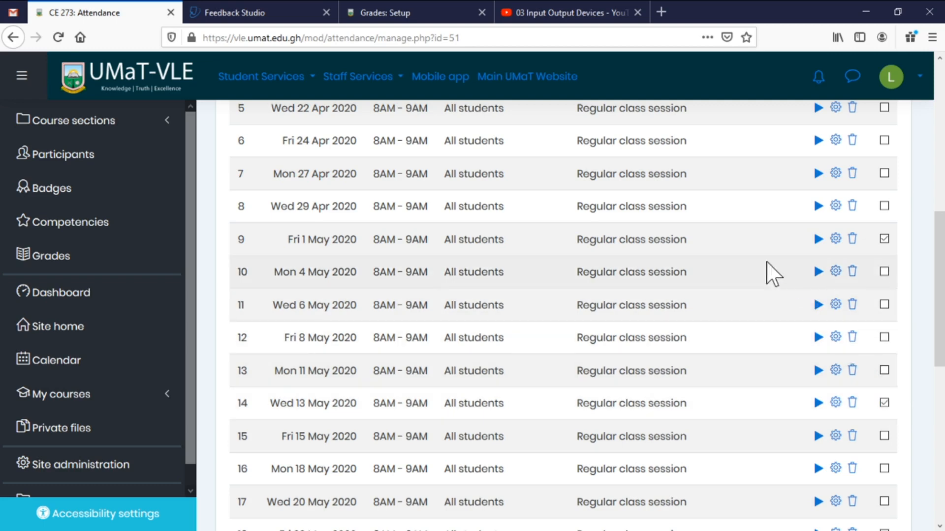
scroll(762, 261, "down", 6)
left_click(839, 325)
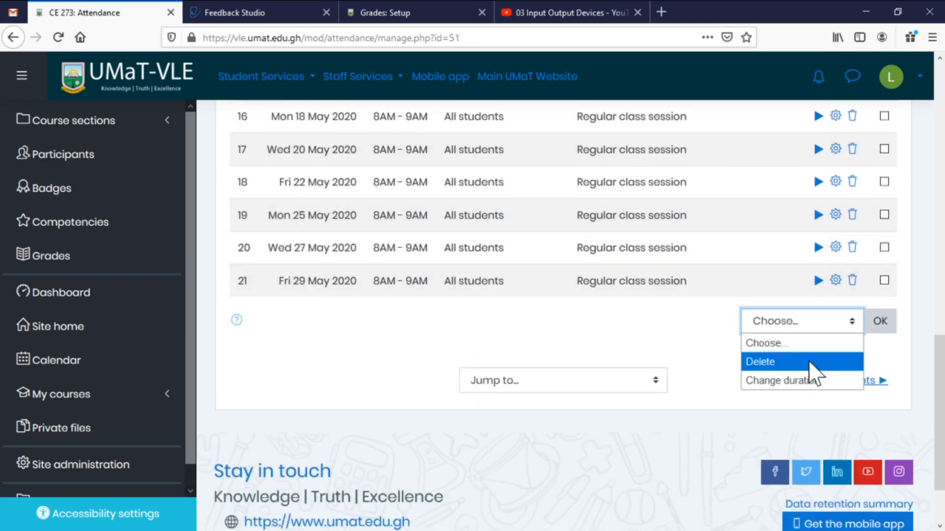
left_click(829, 362)
left_click(880, 325)
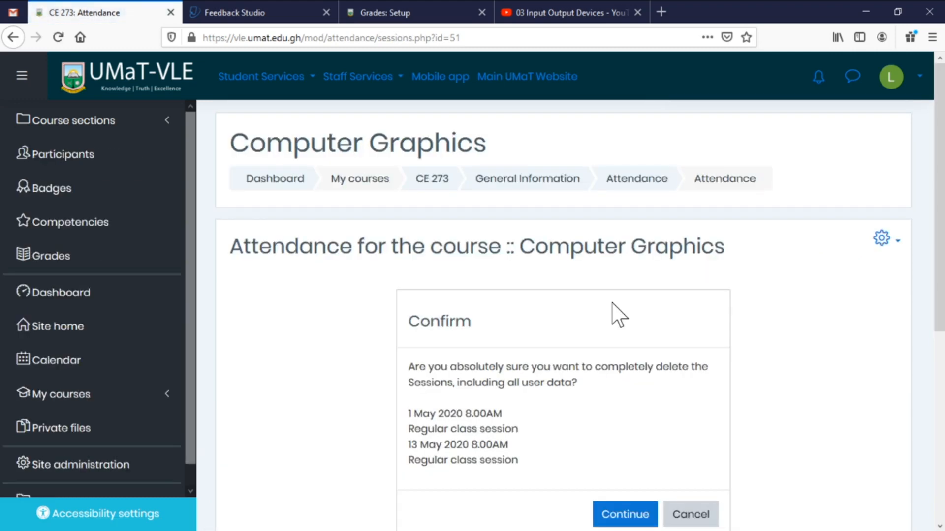
left_click(625, 506)
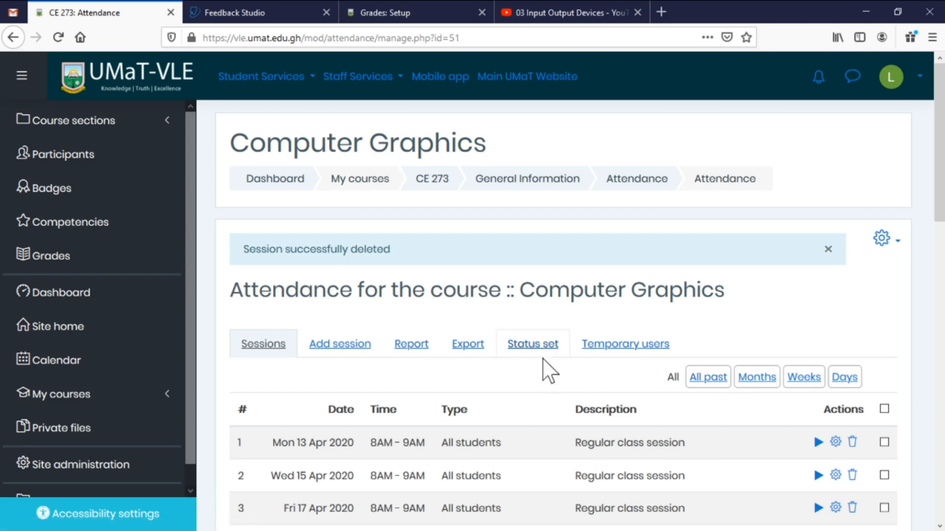
Open the Status set and inspect Present's description and its 2.00 points.
left_click(535, 346)
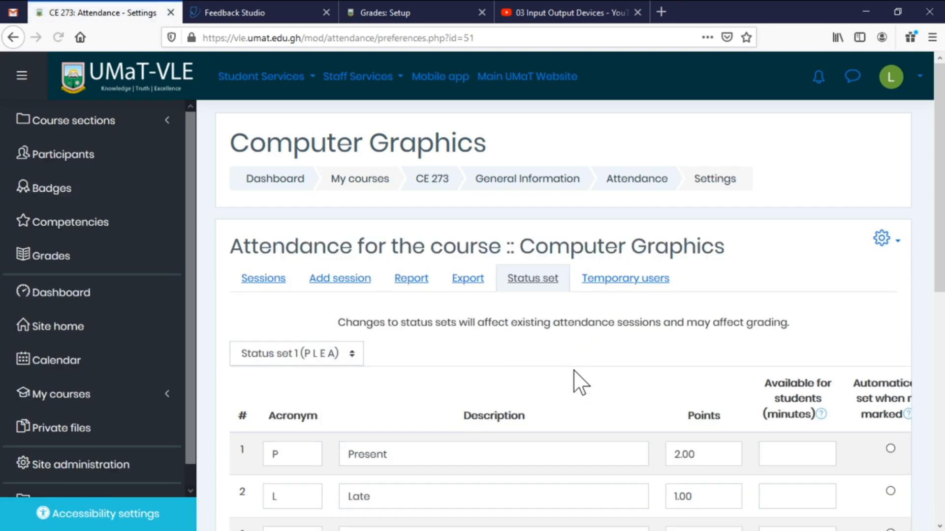
scroll(571, 376, "down", 5)
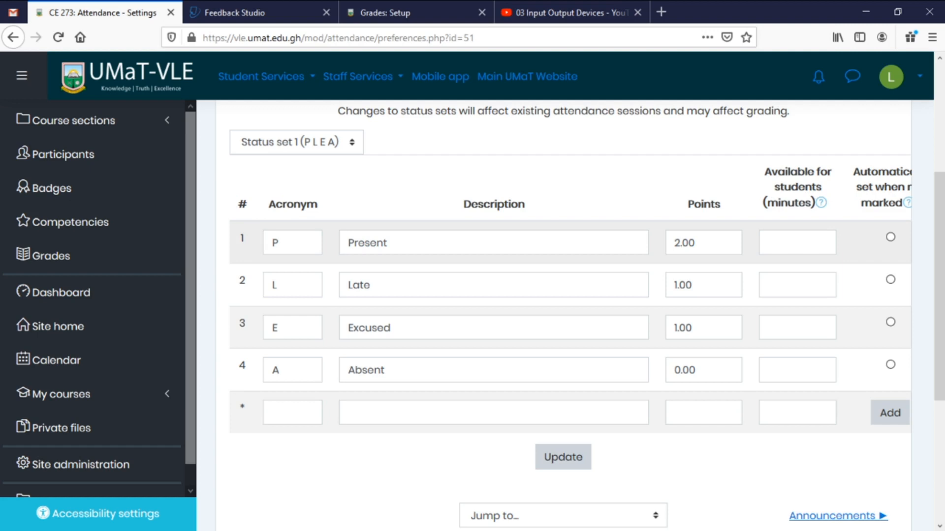
left_click(388, 242)
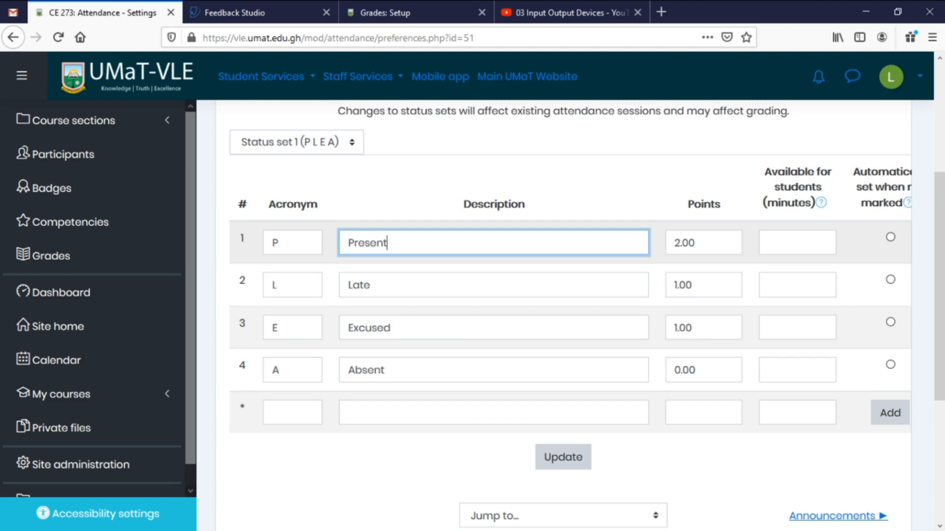
left_click(674, 243)
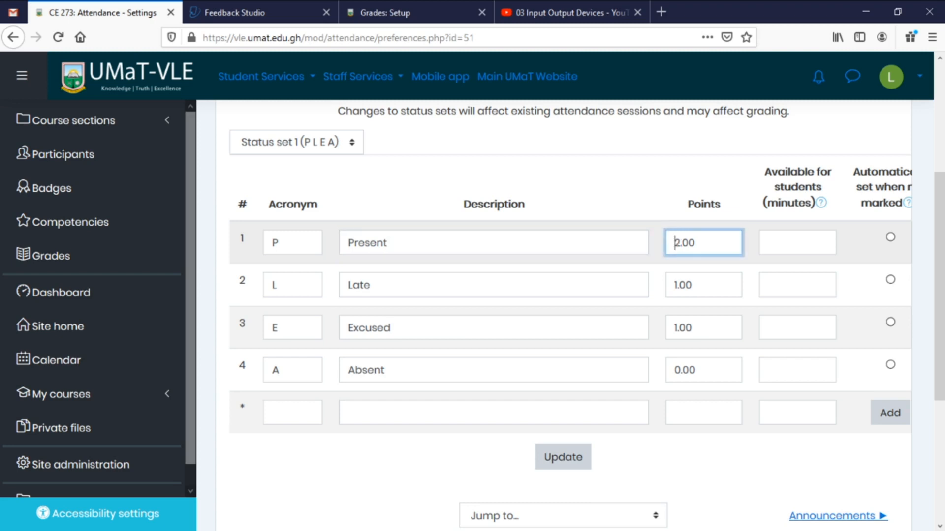
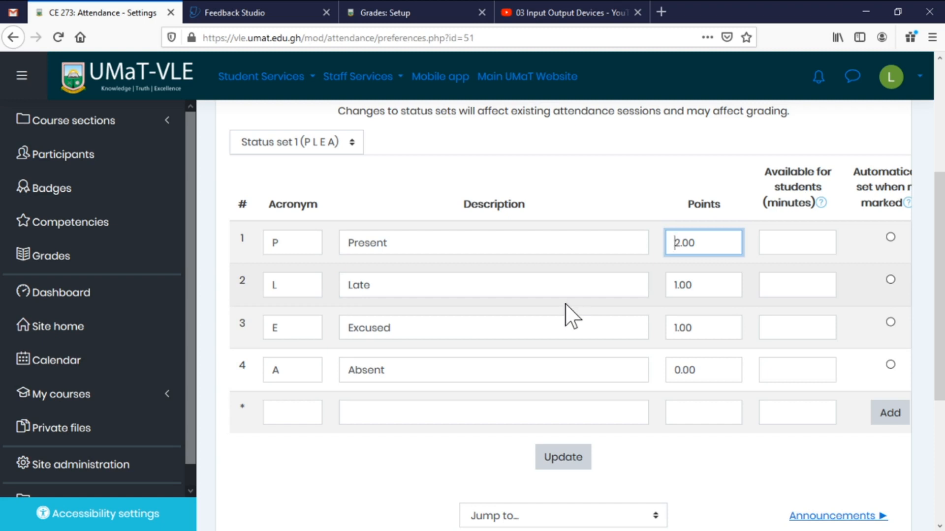
Update the status set so Present scores 2, Late 1, Excused 1 and Absent 0.
left_click(568, 460)
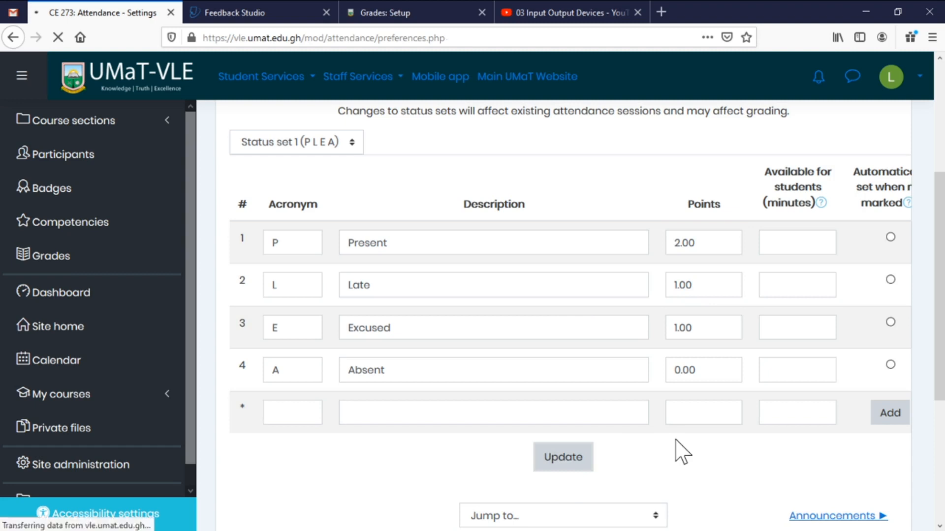
scroll(695, 411, "down", 2)
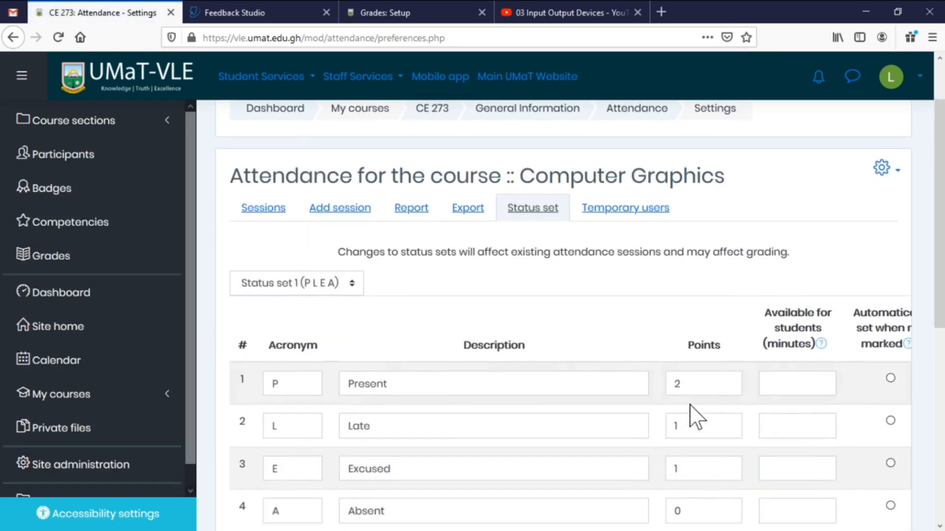
scroll(696, 411, "down", 2)
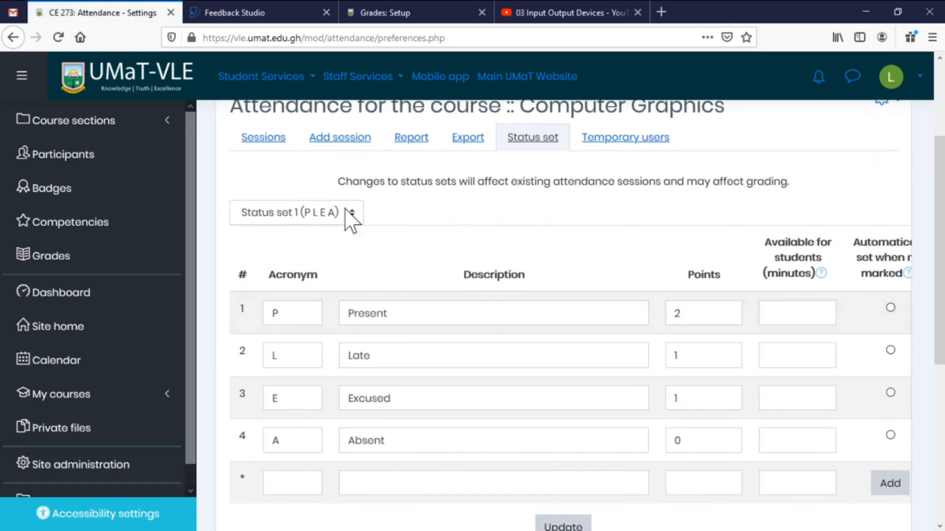
Open the Mon 13 Apr 2020 session from the Sessions list to take attendance.
left_click(270, 147)
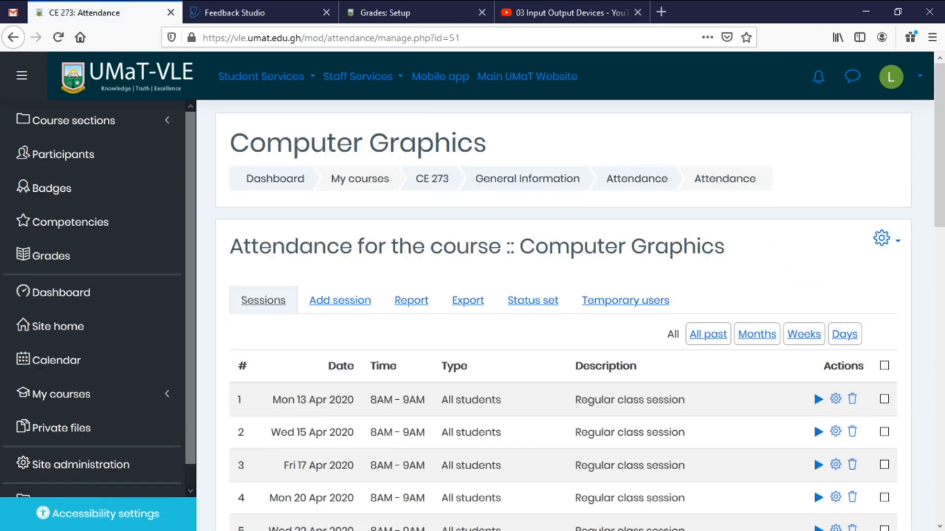
scroll(667, 246, "down", 1)
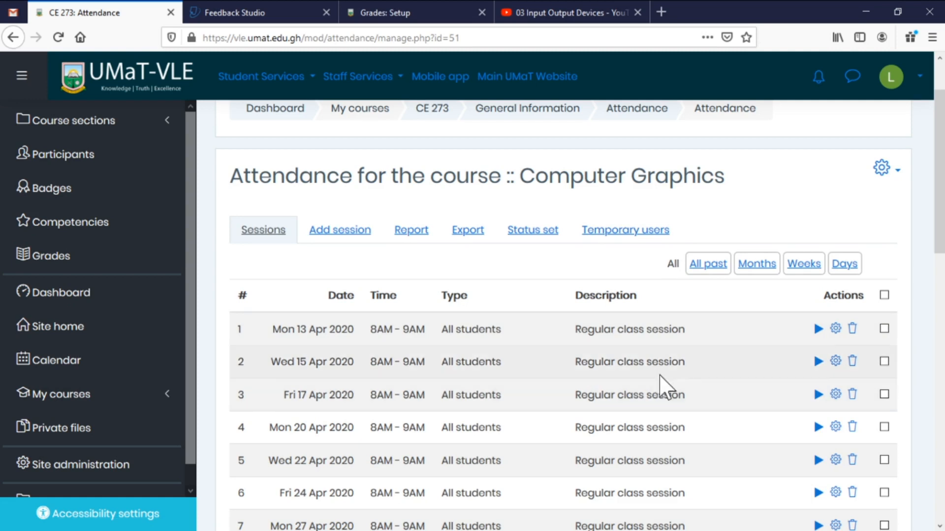
left_click(818, 328)
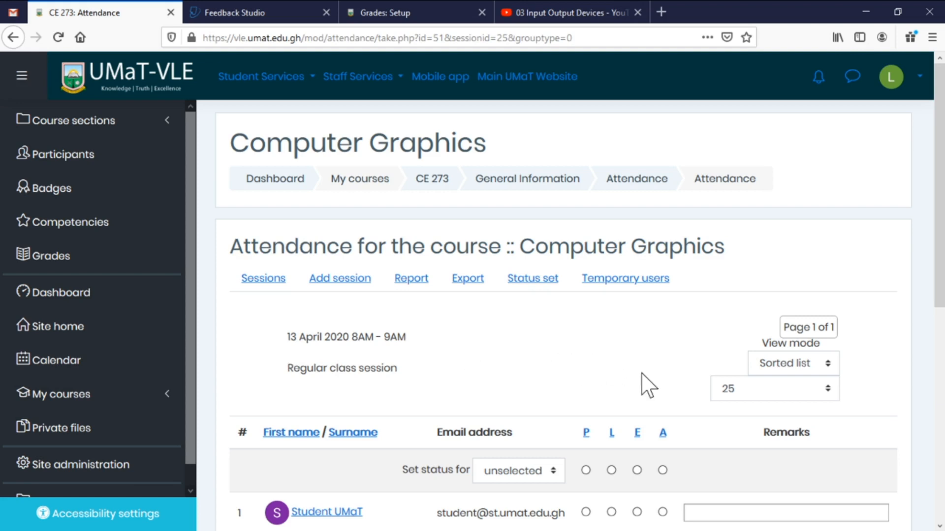
Mark the student P (Present) and save the session's attendance.
scroll(623, 373, "down", 1)
scroll(622, 374, "down", 3)
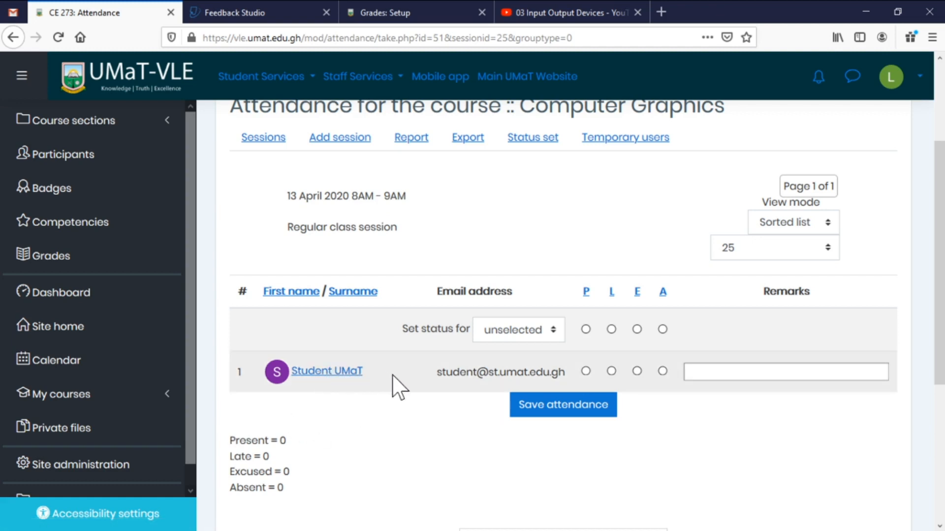
left_click(586, 371)
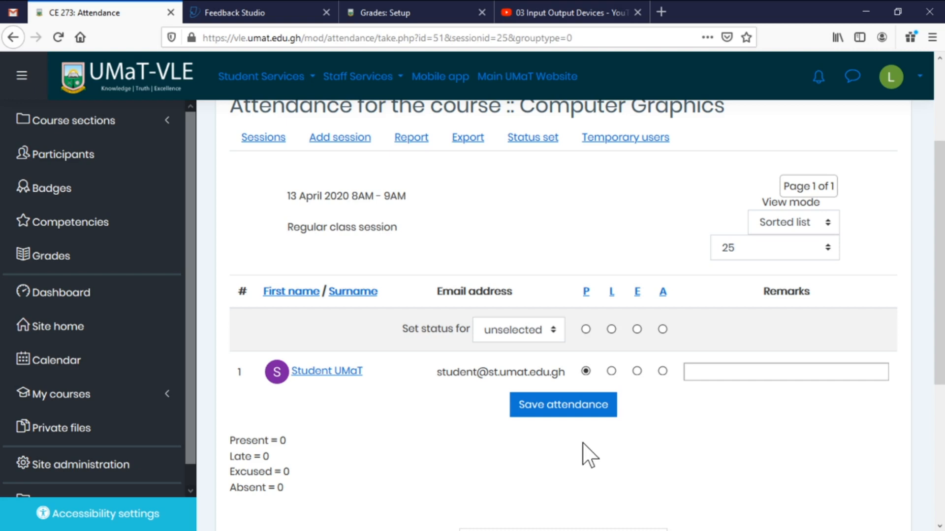
left_click(566, 412)
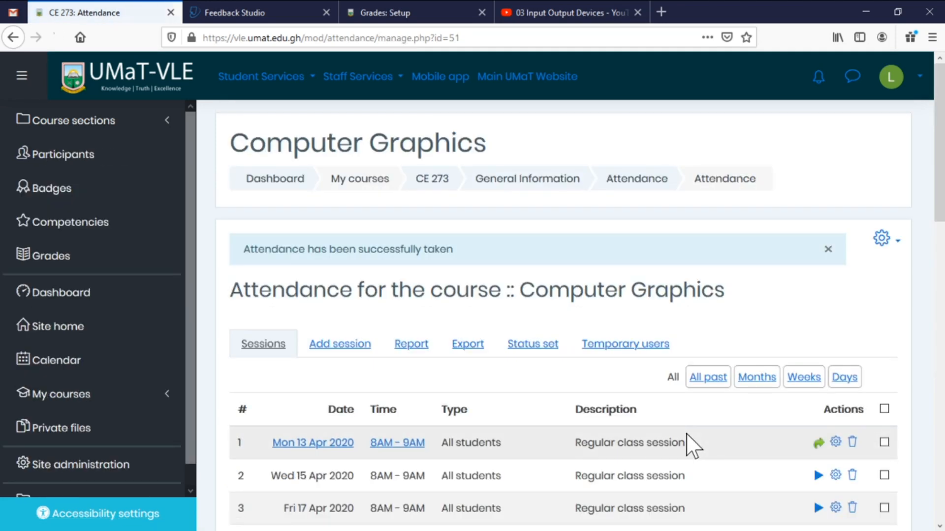
scroll(665, 418, "down", 4)
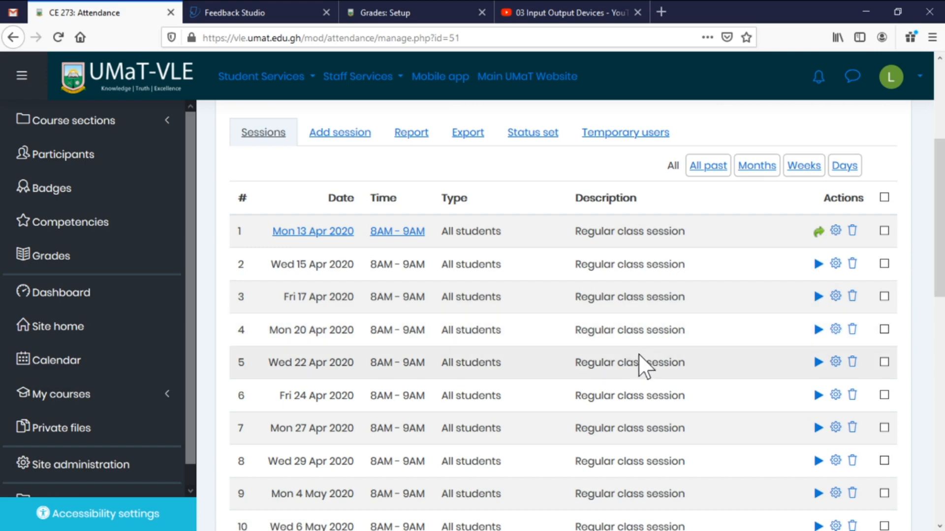
scroll(633, 373, "down", 4)
scroll(635, 384, "up", 6)
scroll(634, 384, "up", 2)
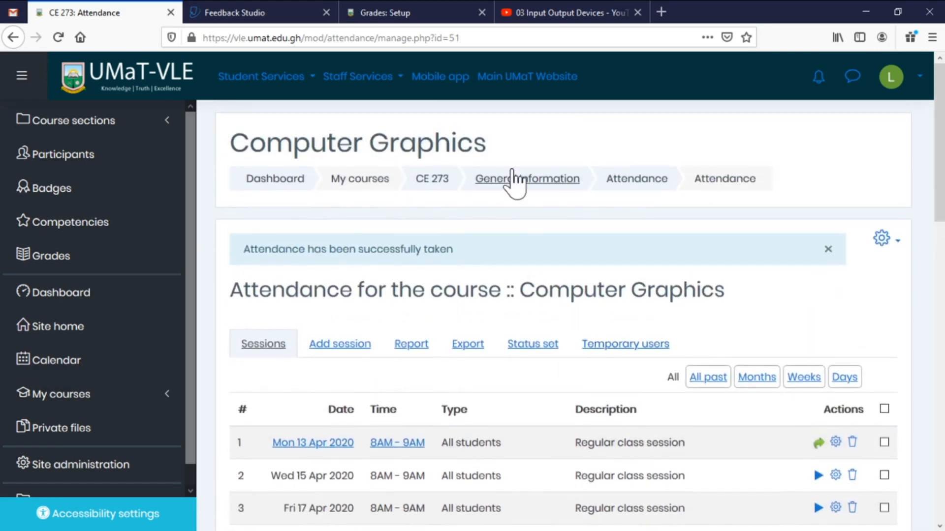
Open the CE 273 gradebook setup and review the Continuous Assessment weight.
left_click(435, 186)
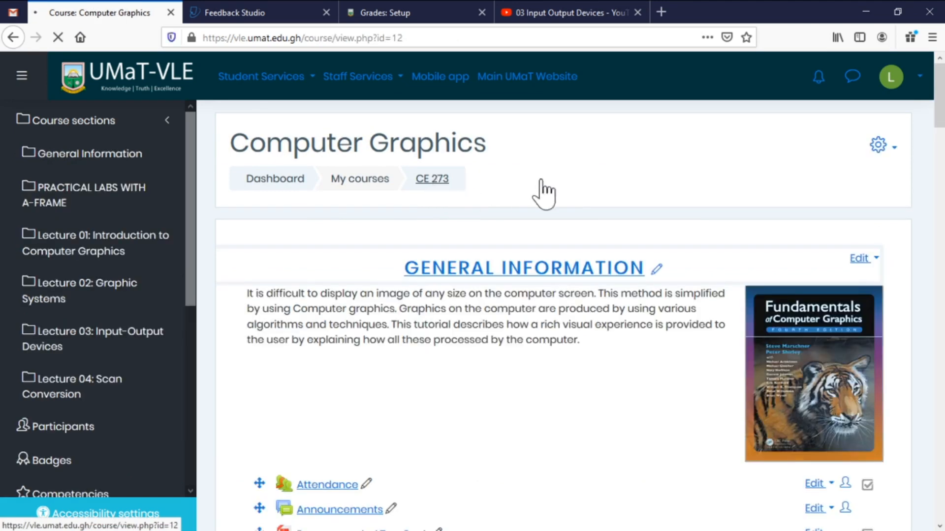
left_click(880, 148)
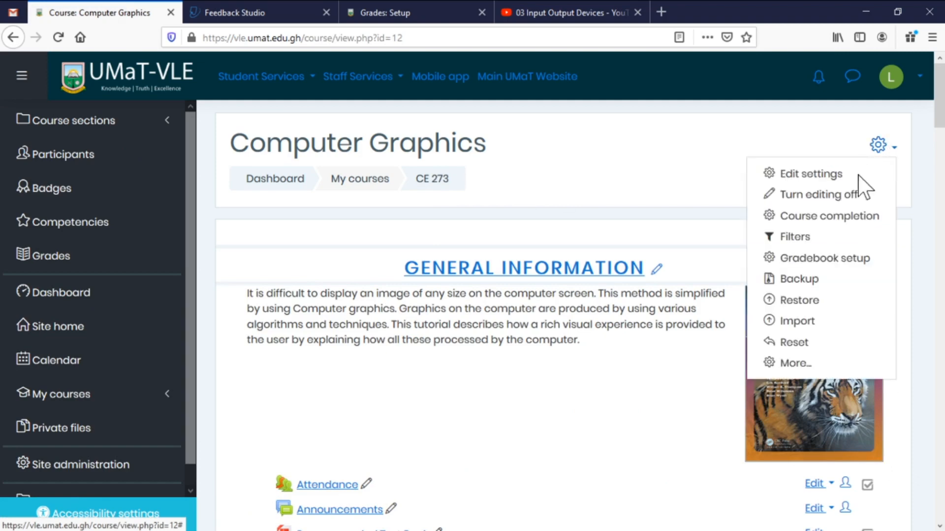
left_click(822, 268)
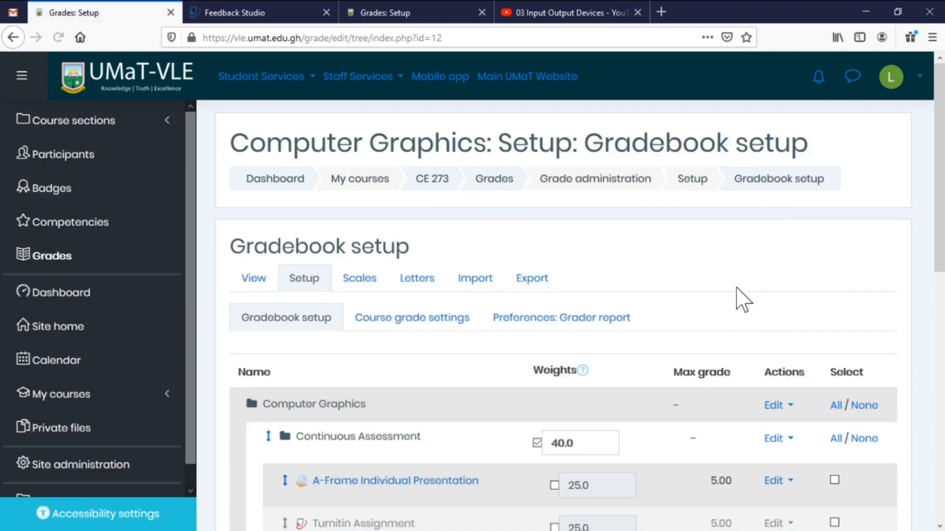
scroll(736, 299, "down", 5)
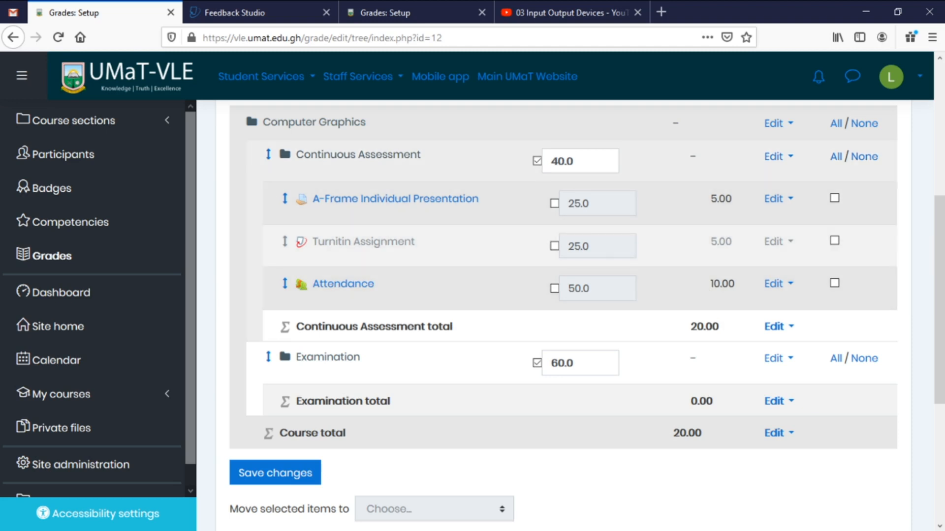
left_click_drag(574, 162, 550, 162)
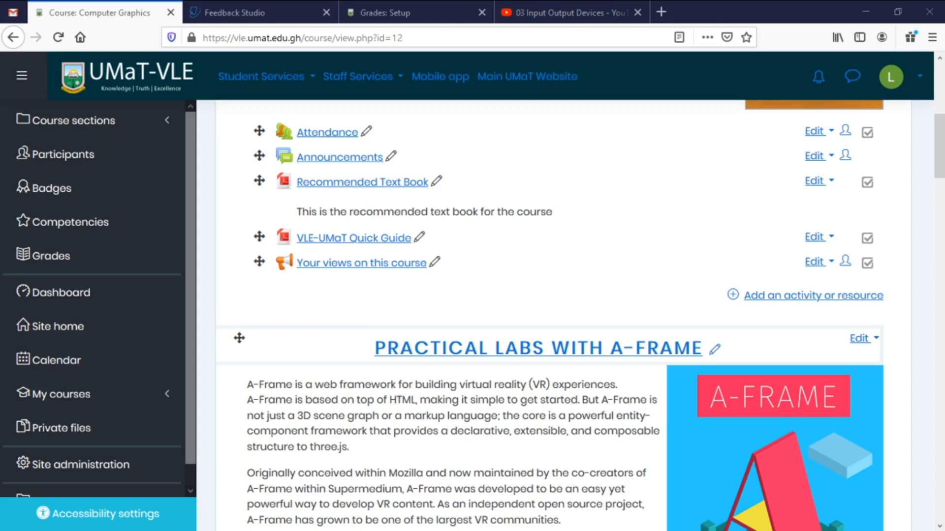
Add a new Quiz activity under Lecture 03: Input-Output Devices.
scroll(513, 400, "down", 10)
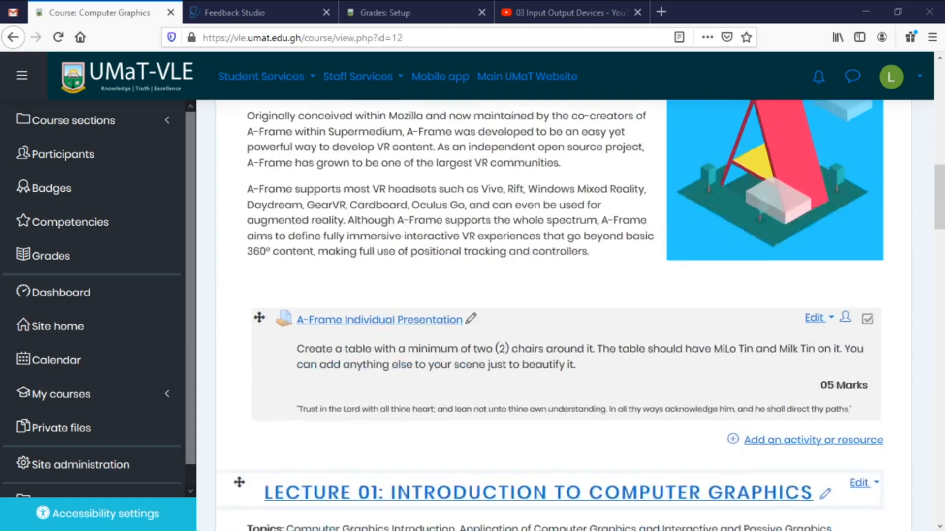
scroll(512, 403, "down", 12)
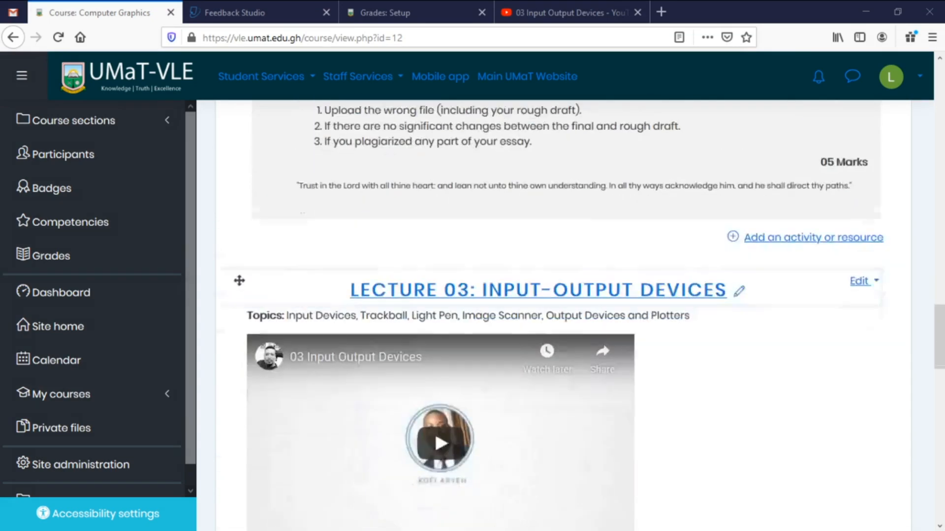
scroll(510, 394, "down", 5)
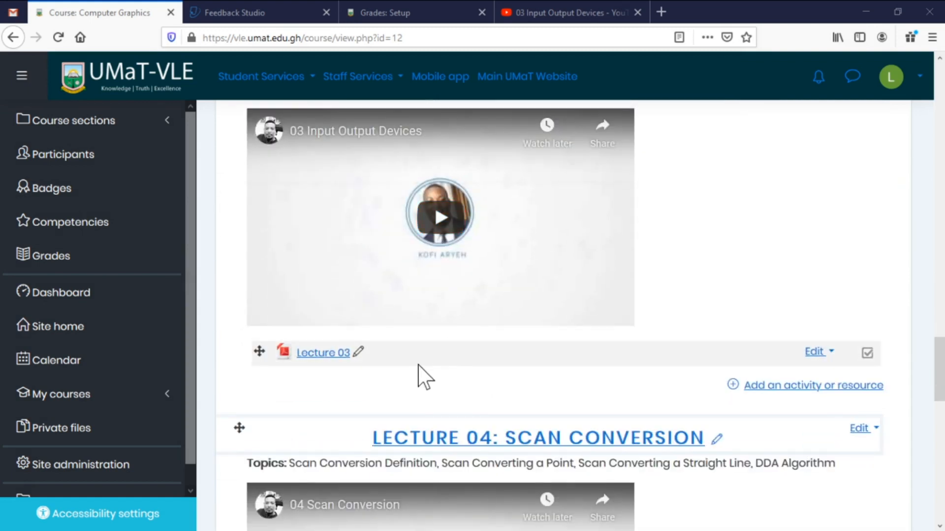
left_click(775, 389)
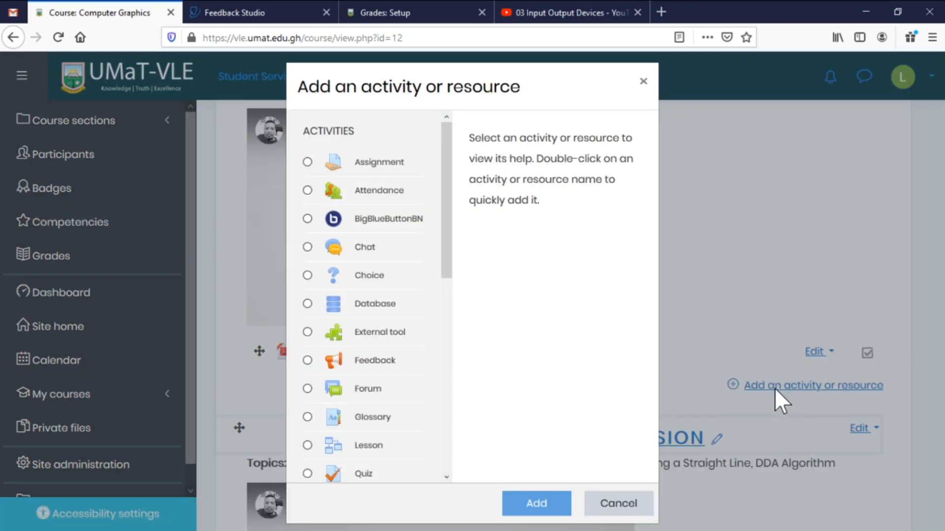
scroll(389, 290, "down", 6)
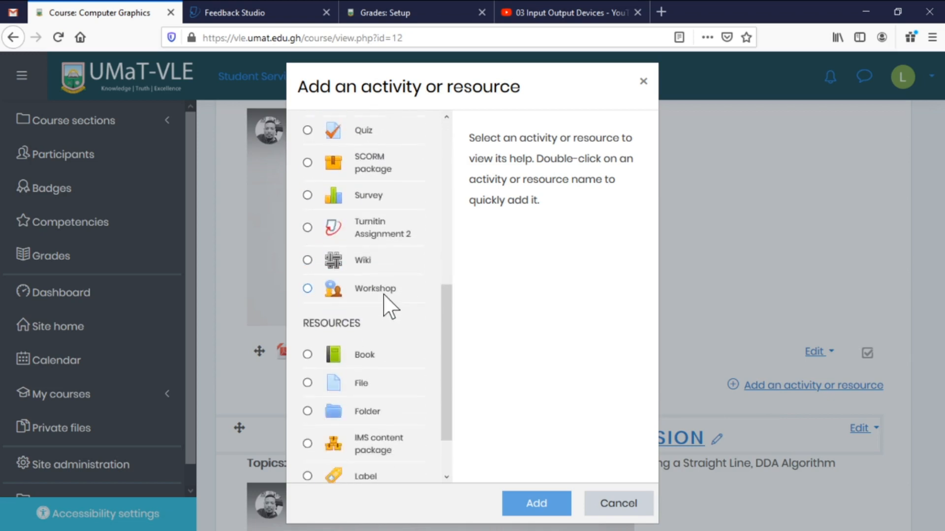
scroll(368, 232, "up", 2)
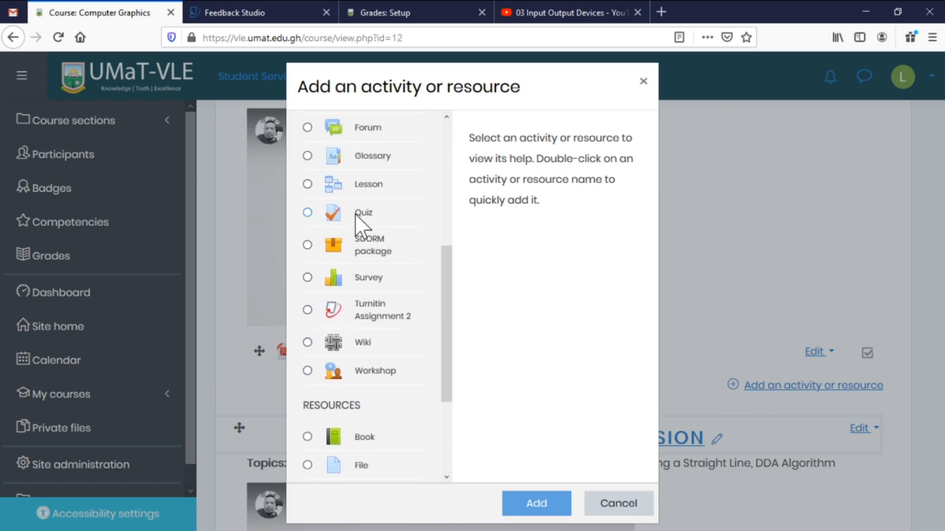
left_click(355, 215)
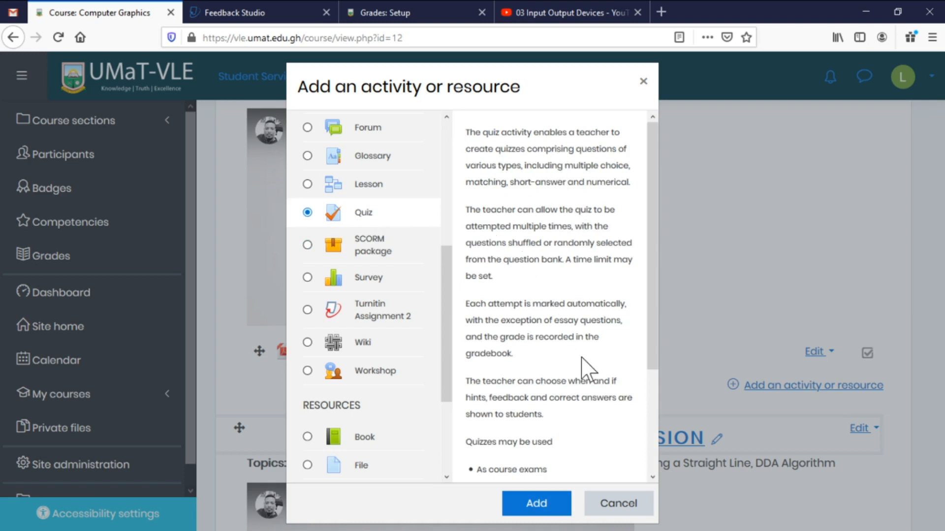
scroll(585, 374, "down", 3)
scroll(580, 365, "down", 3)
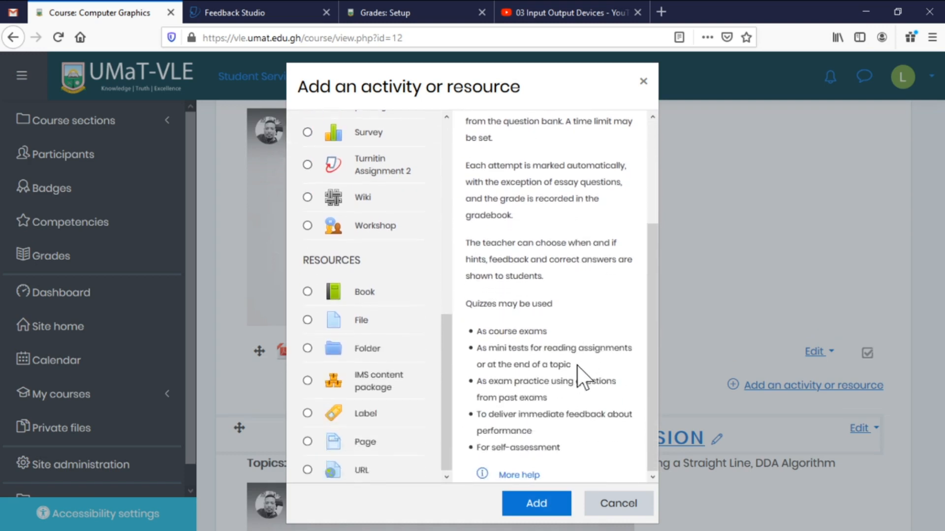
scroll(577, 365, "up", 3)
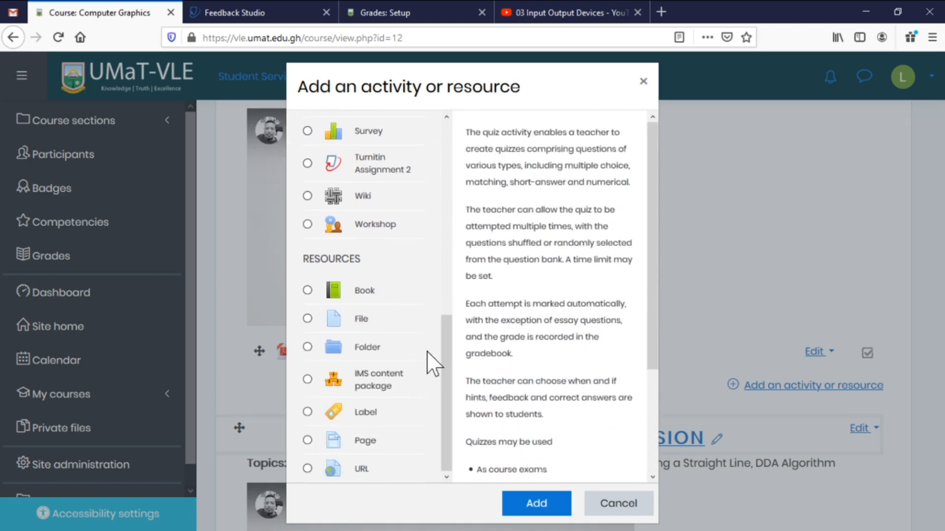
scroll(423, 362, "up", 4)
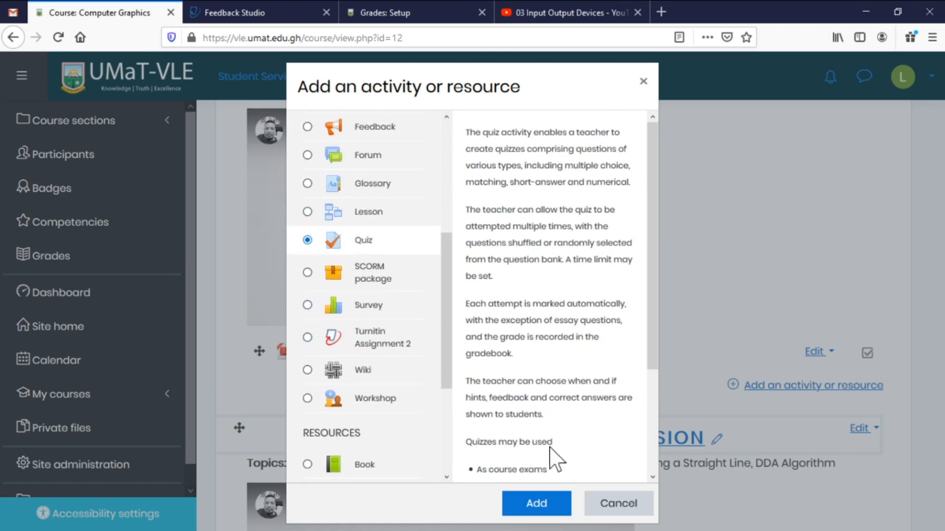
left_click(537, 510)
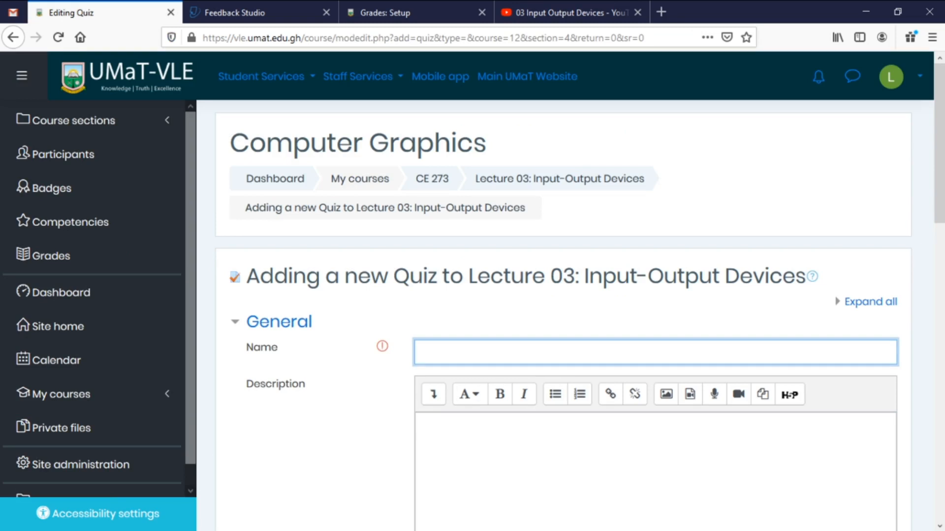
Paste 'Mid Semester MCQs Quiz' from Notepad as the quiz name.
key("alt+Tab")
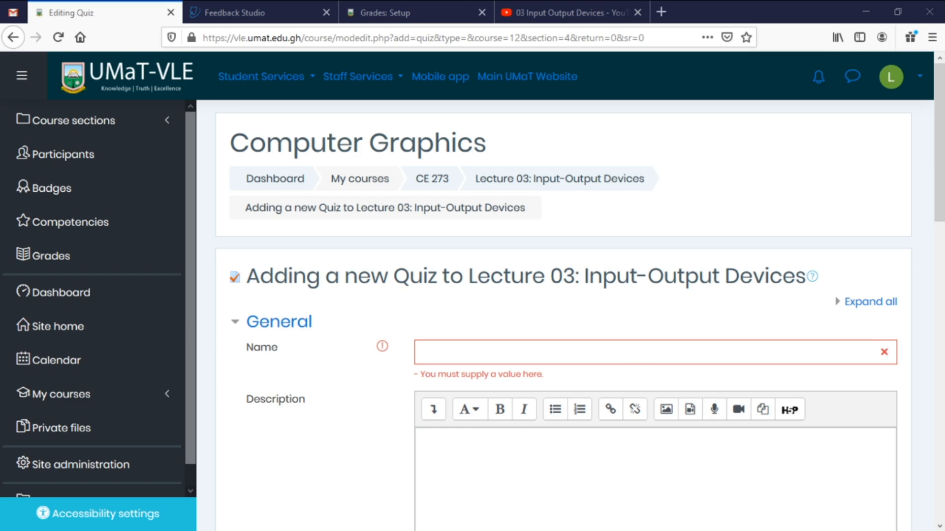
left_click(423, 353)
type("Mid Semester MCQs Quiz")
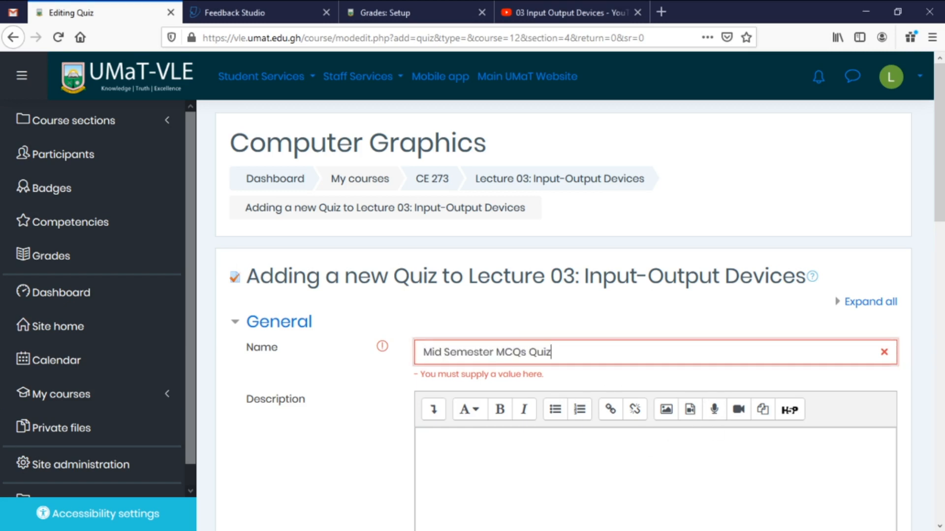
Paste the formatted Mid Semester Quiz notice from Notepad into the Description.
left_click(423, 440)
scroll(544, 485, "down", 3)
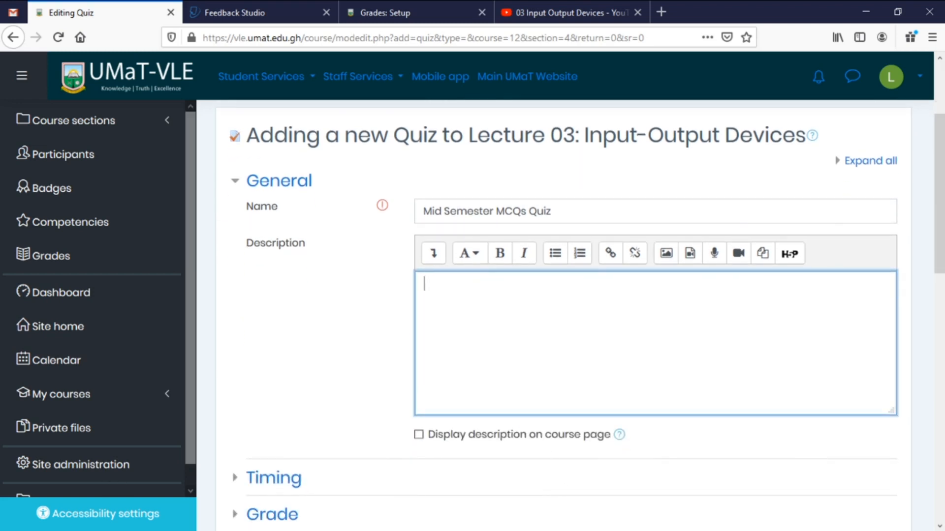
key("alt+Tab")
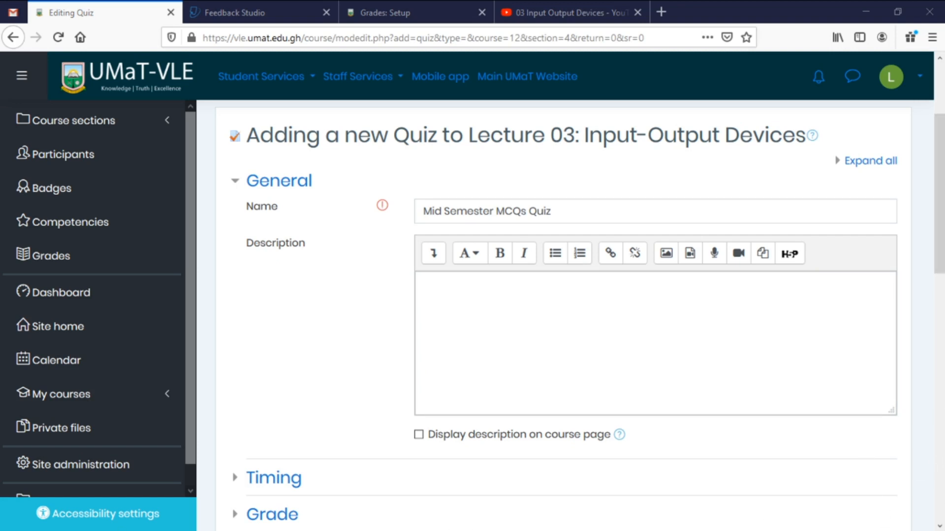
key("alt+Tab")
type("Dear all, as discussed in class about the Mid Semester Quiz, it will automatically open between the hours of 09:45hrs and 10:50hrs GMT on the  05th April, 2020. You have 60mins to complete the quiz. Thank you and I wish you the best of luck. Remember if you DUB, I will know. \"Trust in the Lord with all thine heart; and lean not unto thine own understanding. In all thy ways acknowledge him, and he shall direct thy paths.\"")
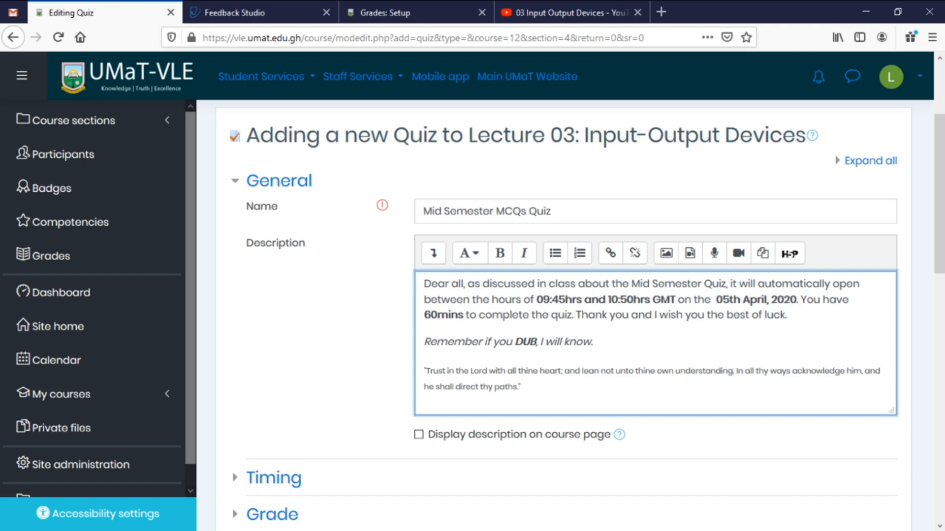
left_click(691, 262)
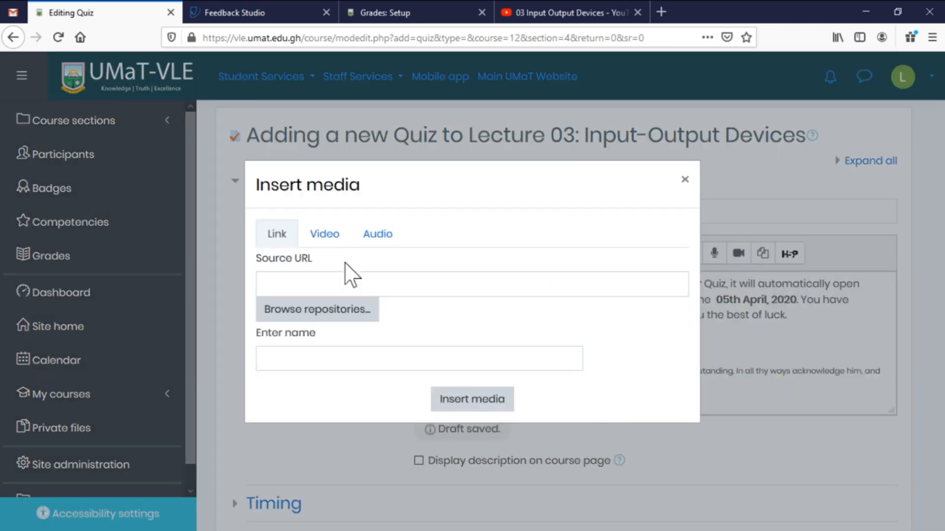
left_click(326, 237)
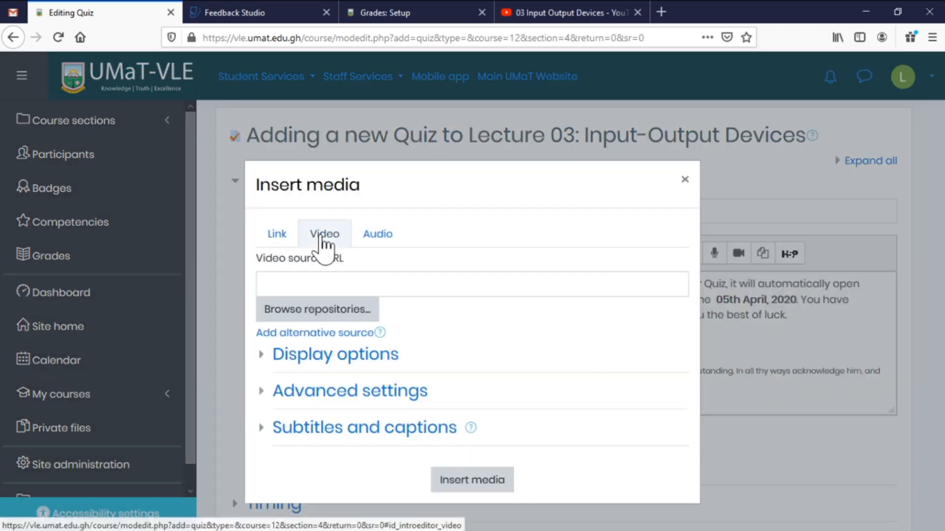
left_click(385, 242)
left_click(684, 180)
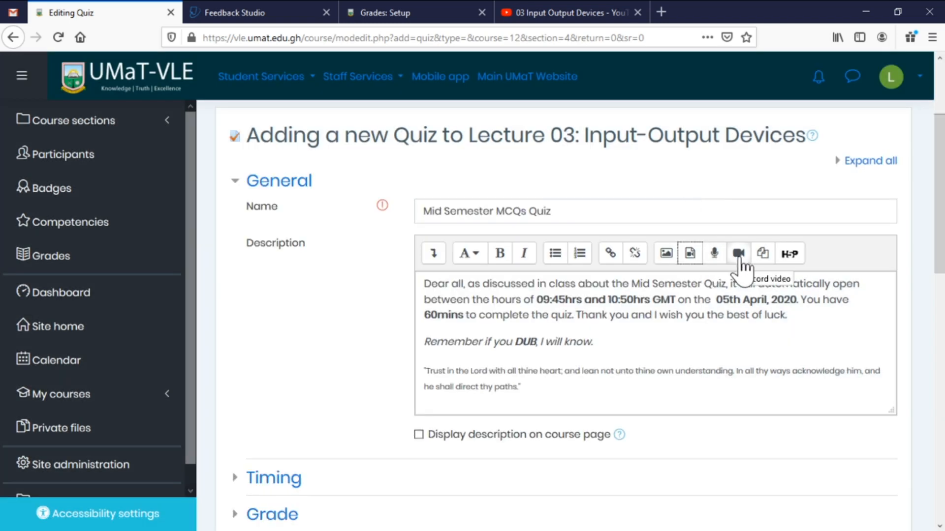
left_click(739, 256)
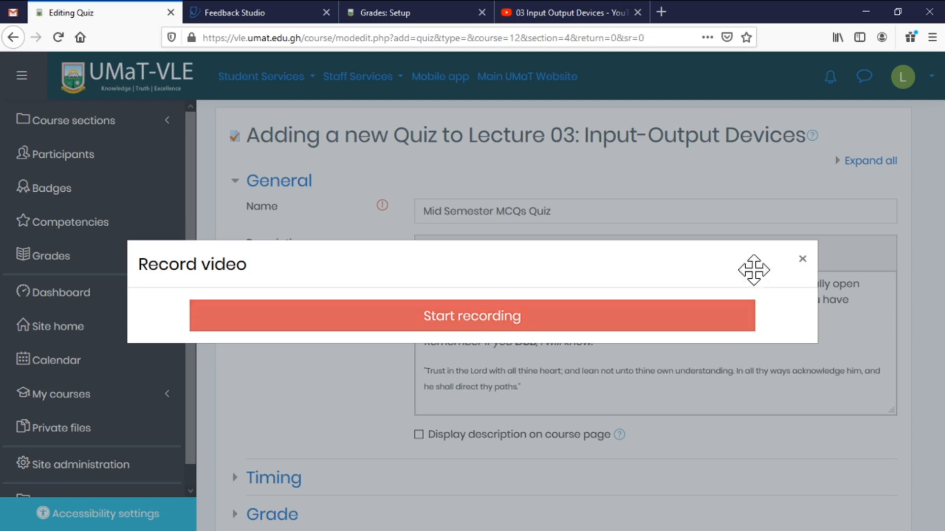
left_click(802, 261)
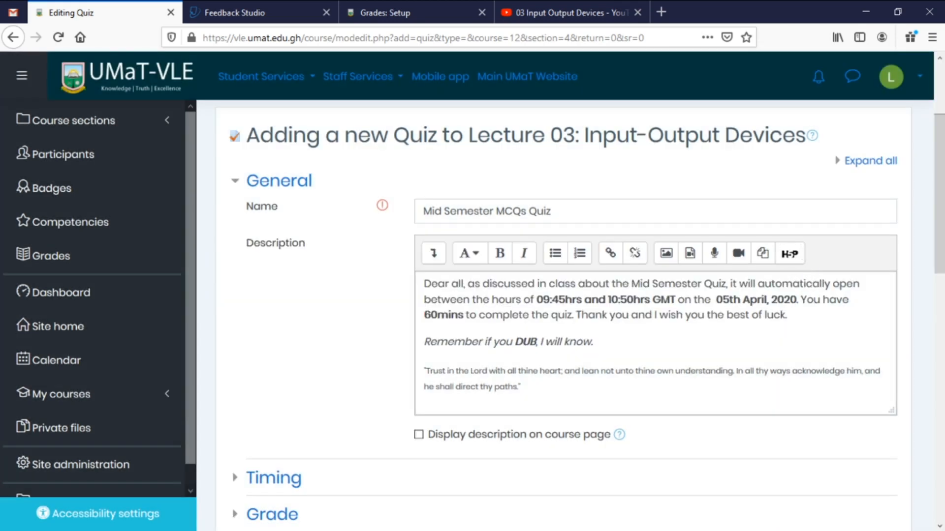
Tick Display description on course page.
scroll(468, 327, "down", 3)
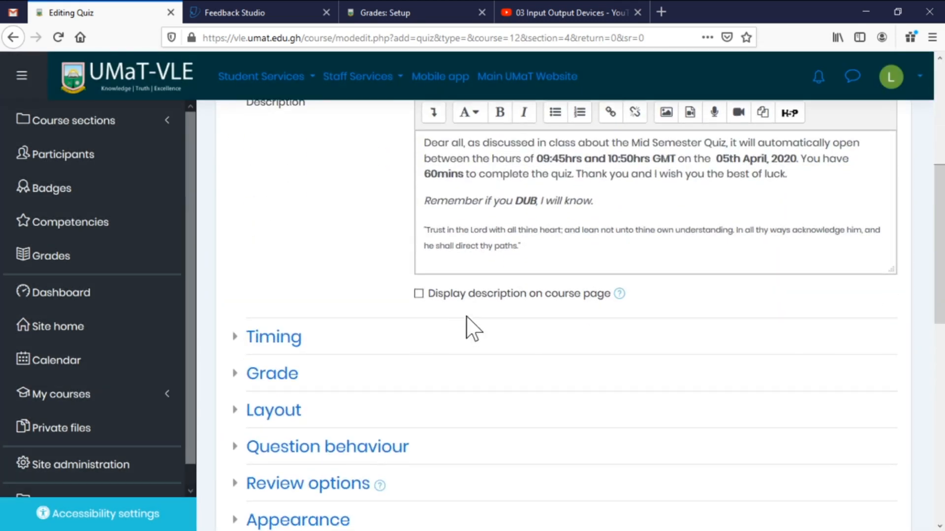
left_click(465, 296)
scroll(520, 305, "up", 3)
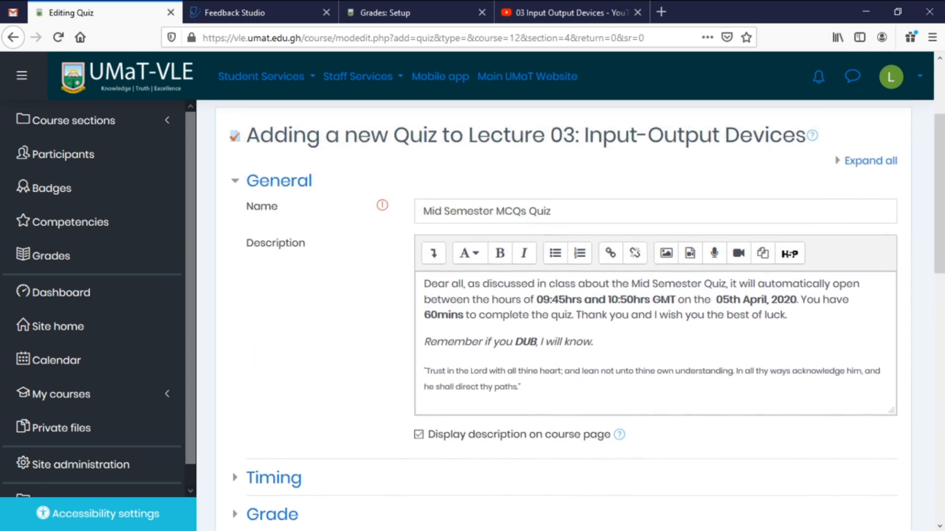
scroll(520, 305, "down", 3)
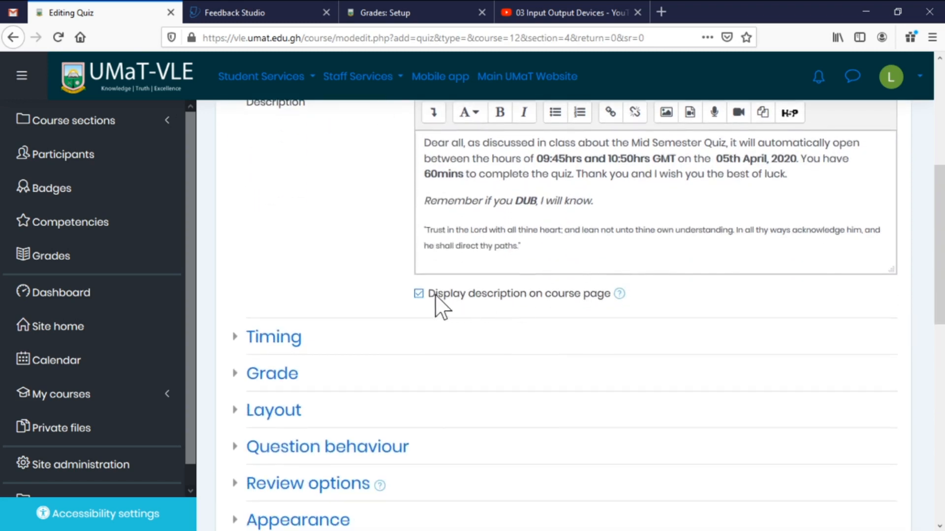
scroll(369, 279, "down", 2)
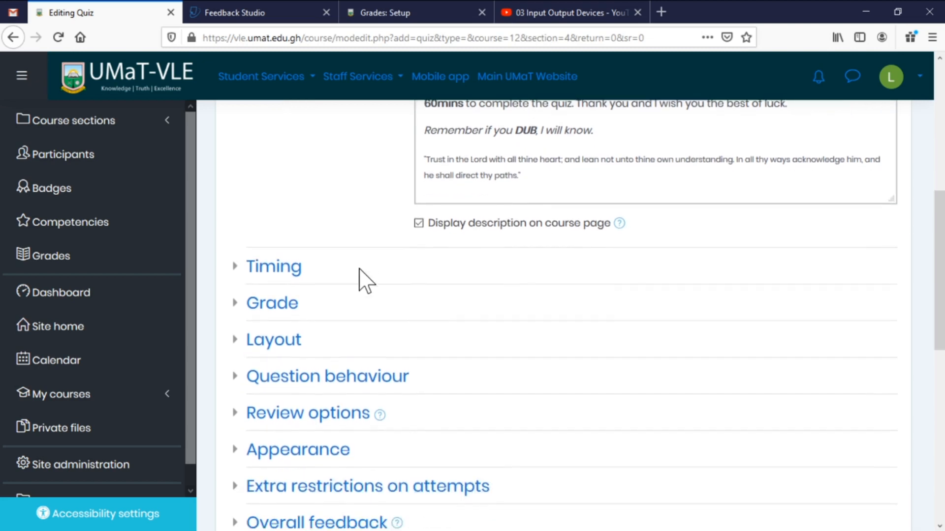
Enable quiz open and close times, first setting minutes 05 and 10.
left_click(272, 268)
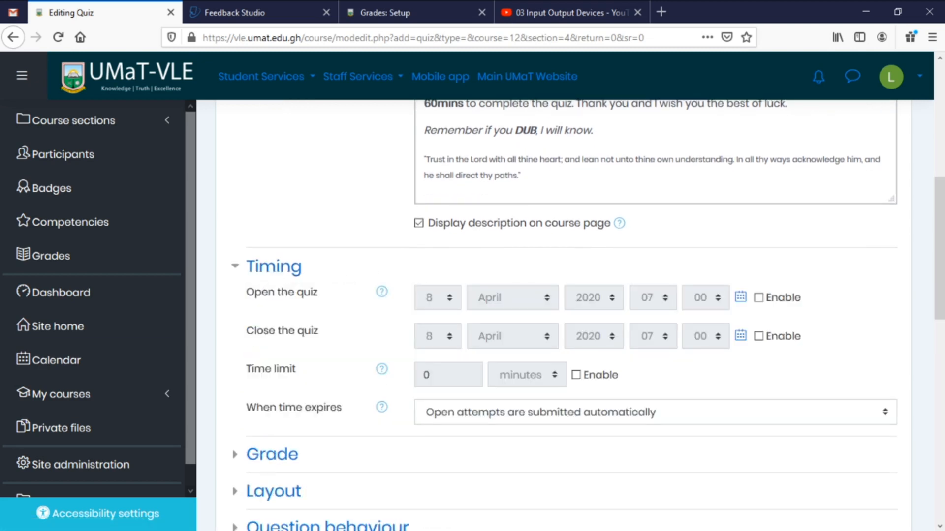
scroll(384, 333, "down", 2)
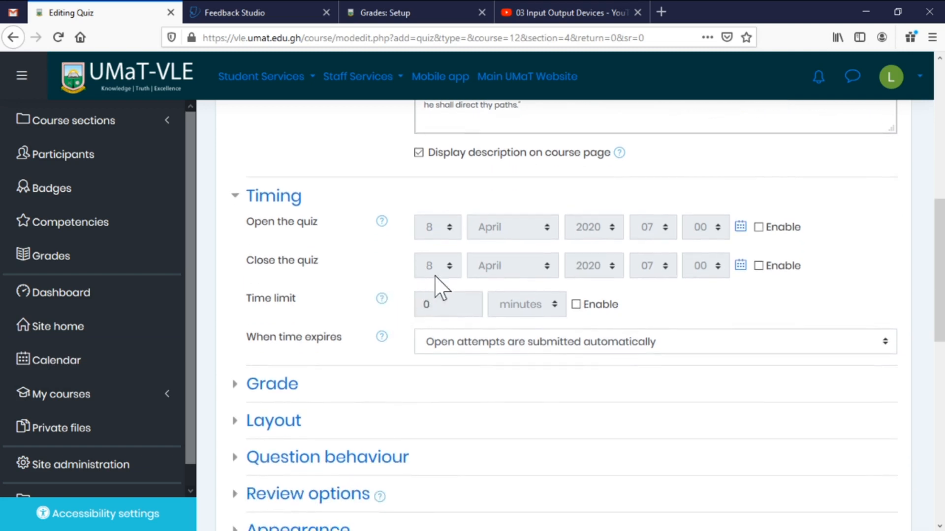
left_click(758, 227)
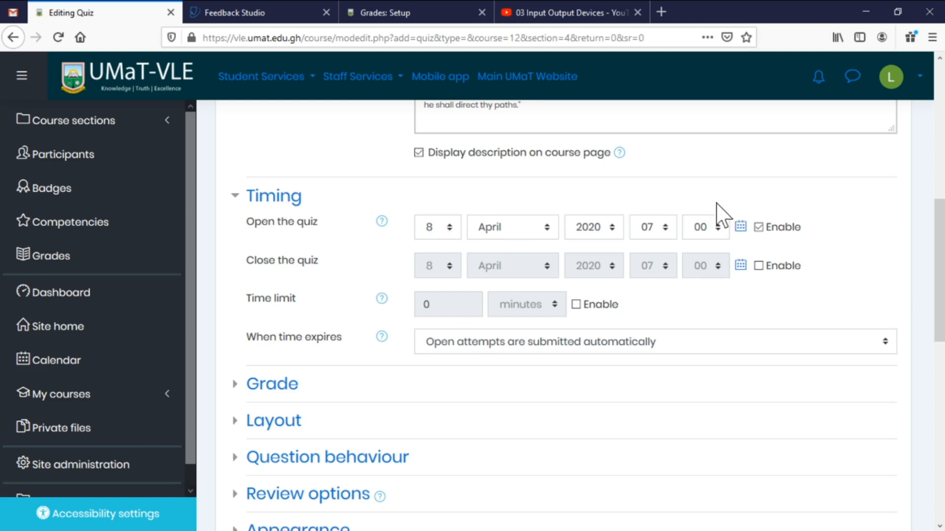
left_click(666, 230)
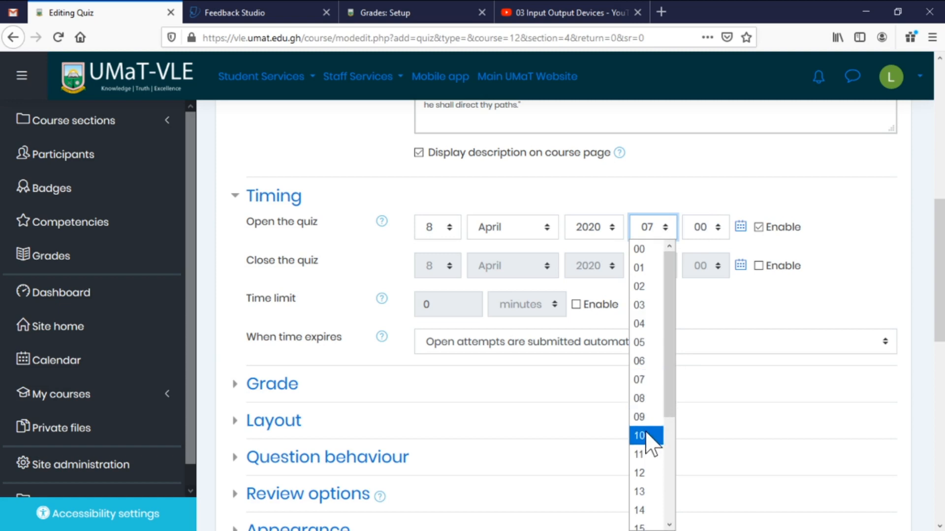
left_click(709, 228)
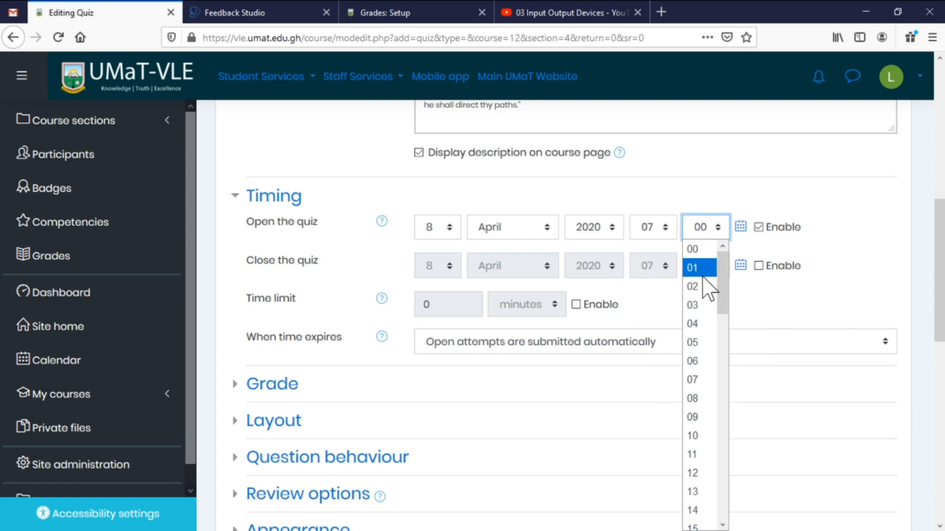
left_click(697, 343)
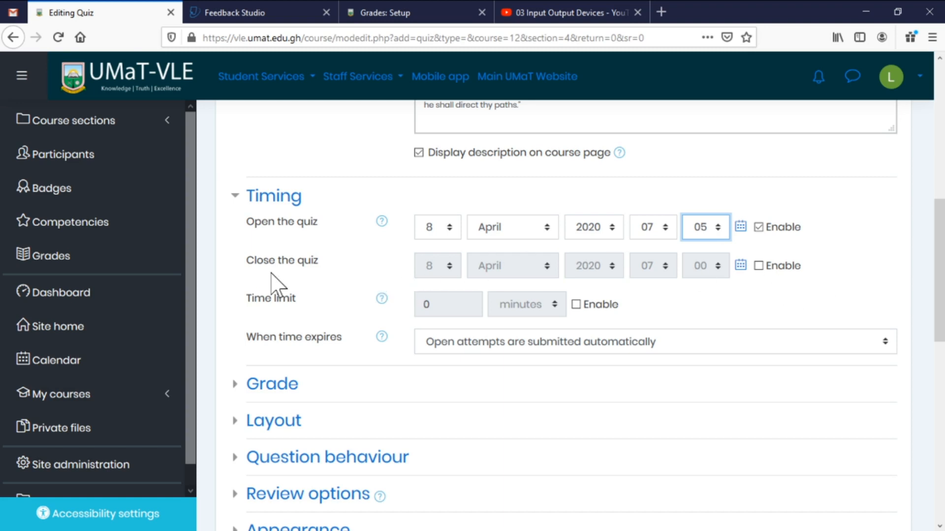
left_click(759, 267)
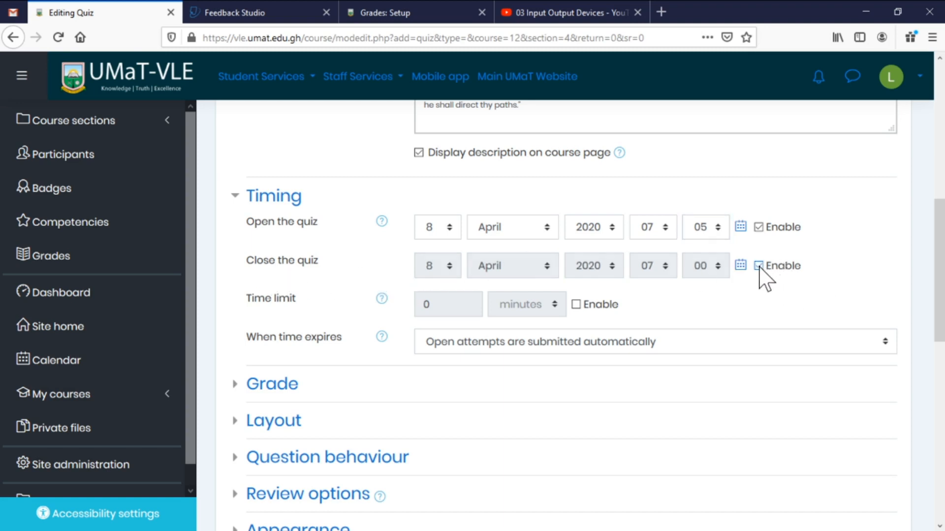
left_click(722, 268)
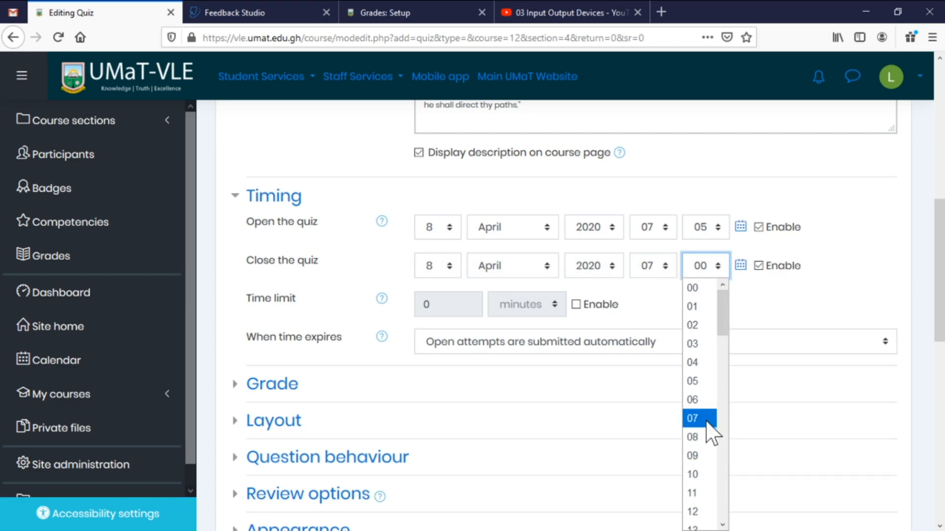
left_click(707, 476)
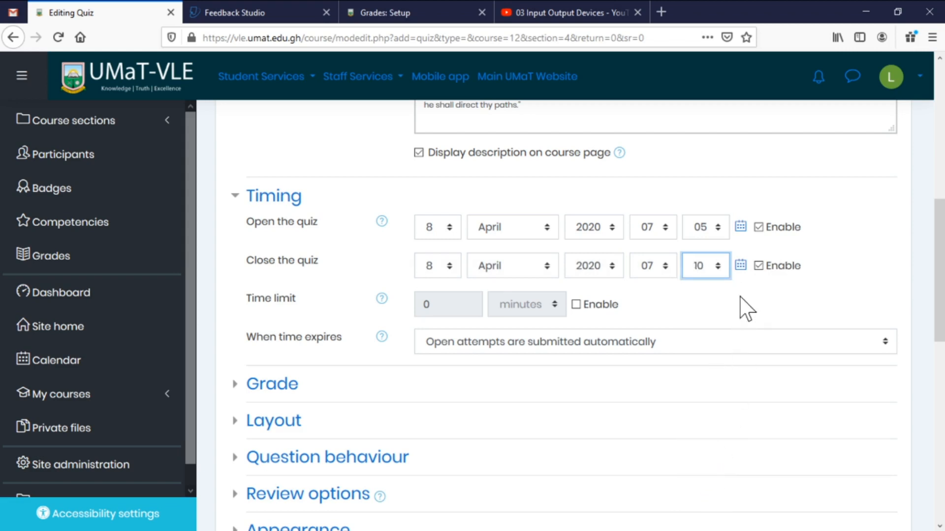
Enable a 5-minute time limit and shift the window to 07:10–07:15.
left_click(575, 304)
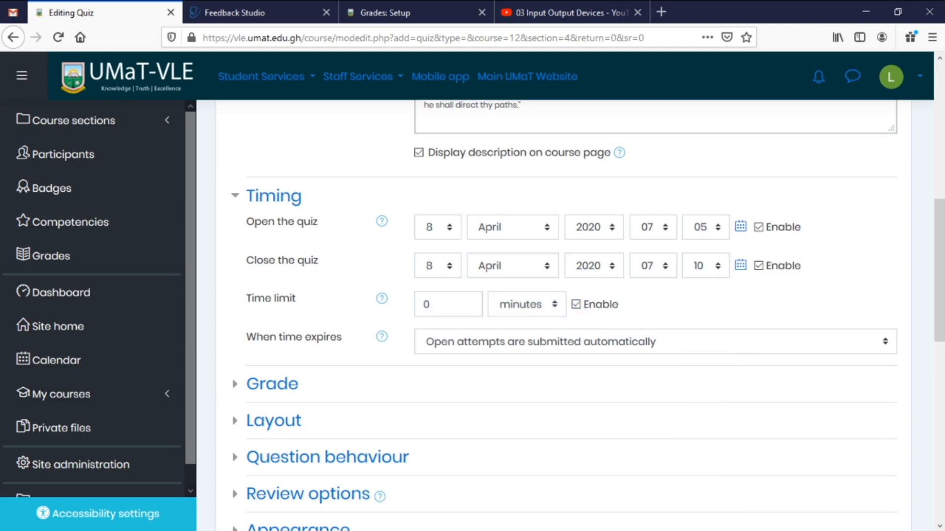
double_click(426, 304)
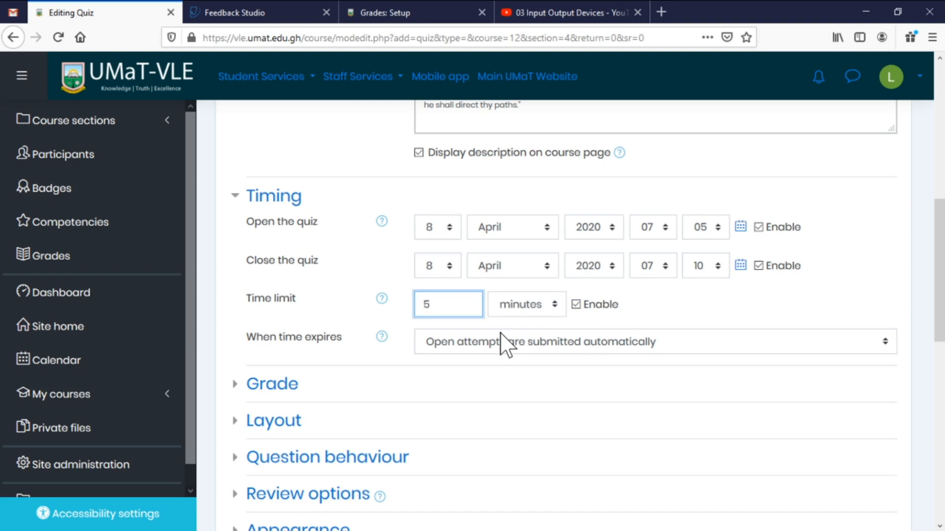
left_click(719, 229)
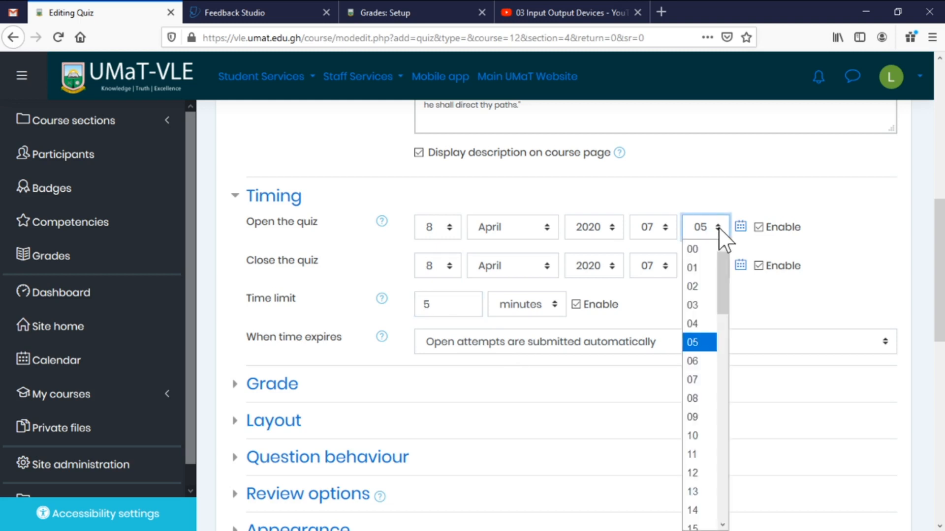
left_click(694, 437)
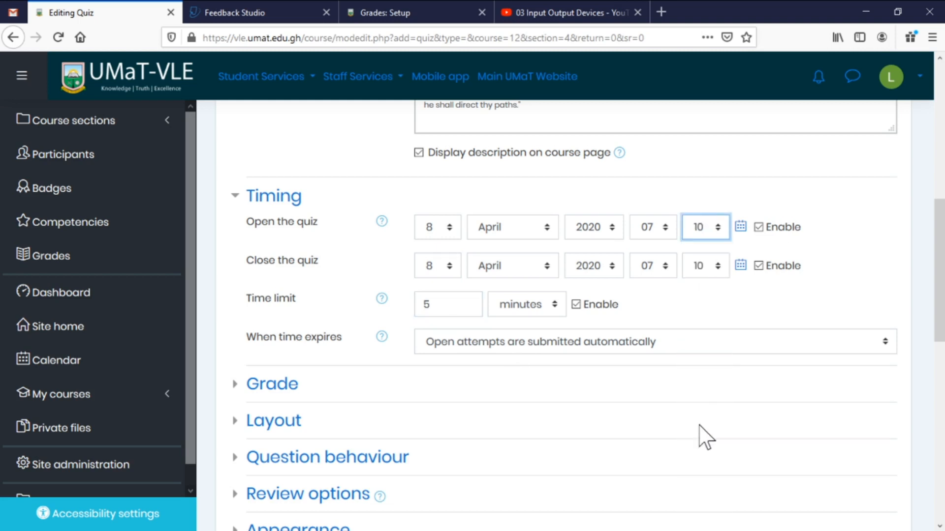
left_click(717, 268)
scroll(709, 497, "down", 1)
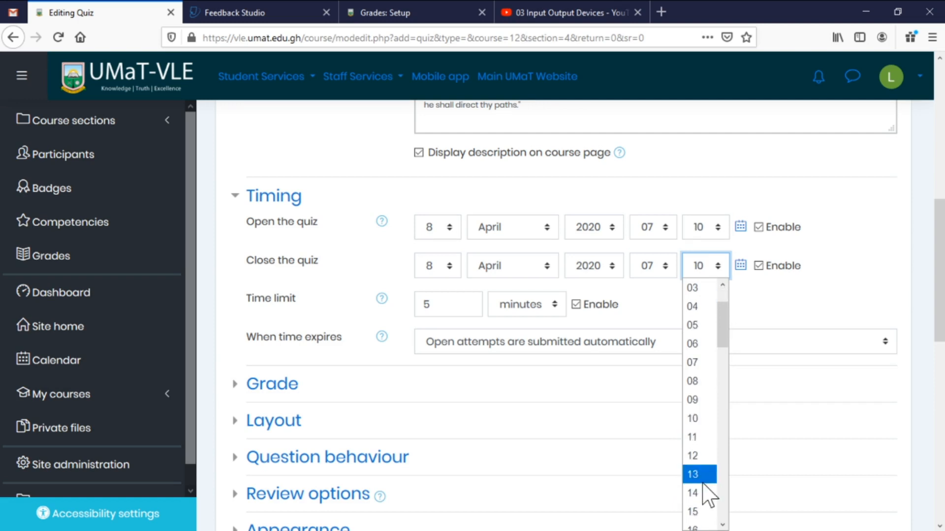
left_click(702, 510)
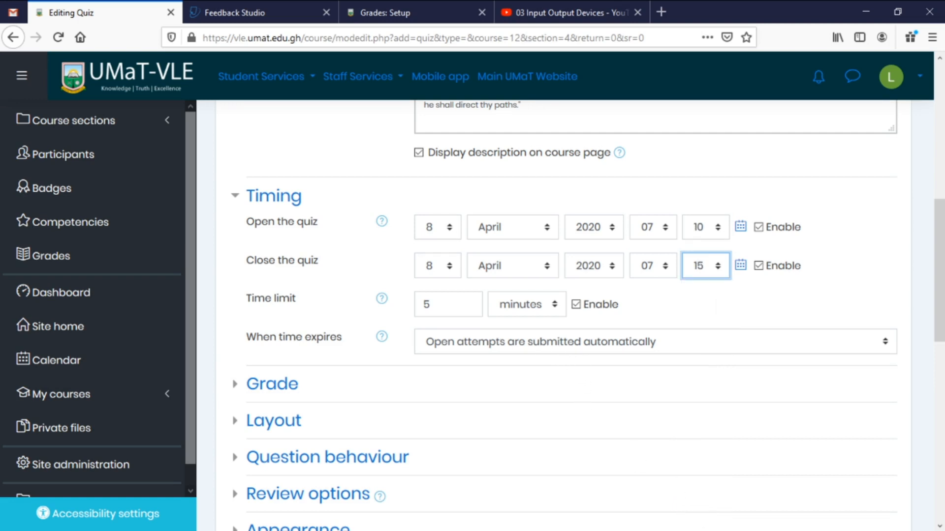
scroll(460, 327, "down", 3)
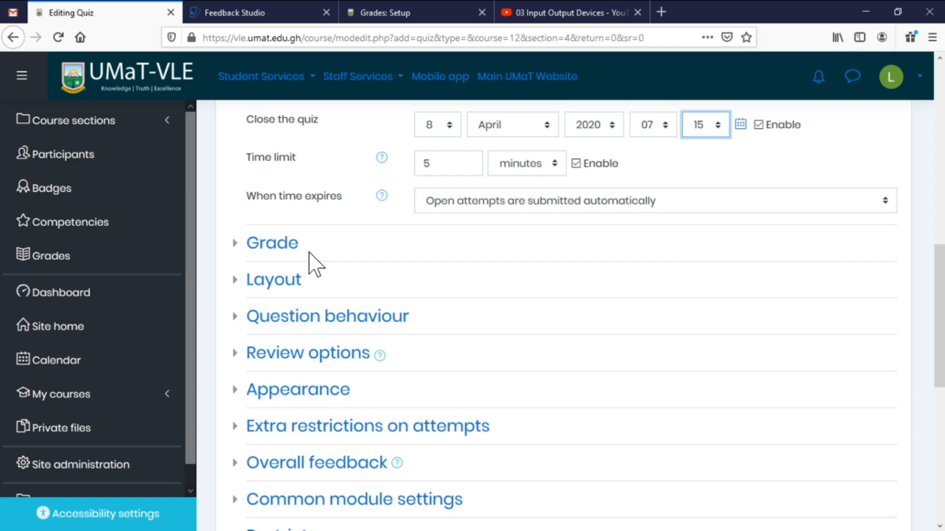
Set grade category to Continuous Assessment and grade to pass to 20.
left_click(273, 250)
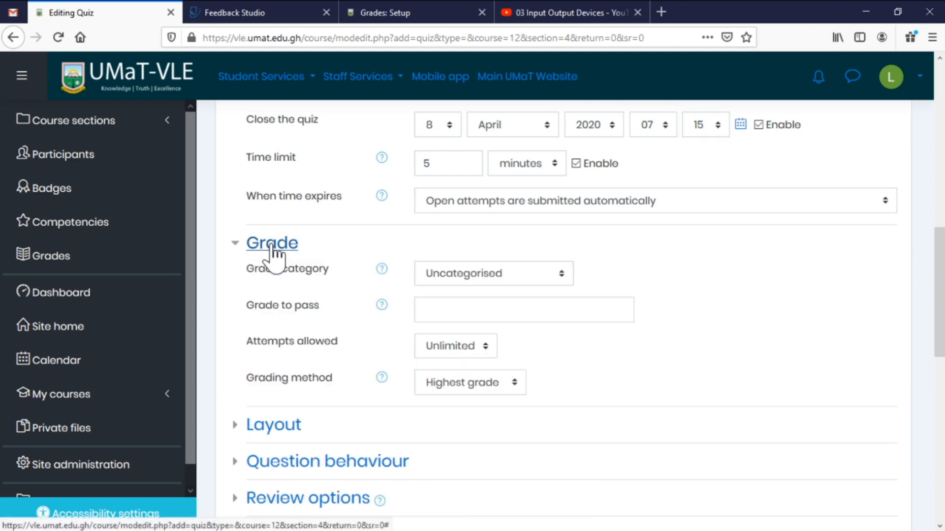
left_click(520, 274)
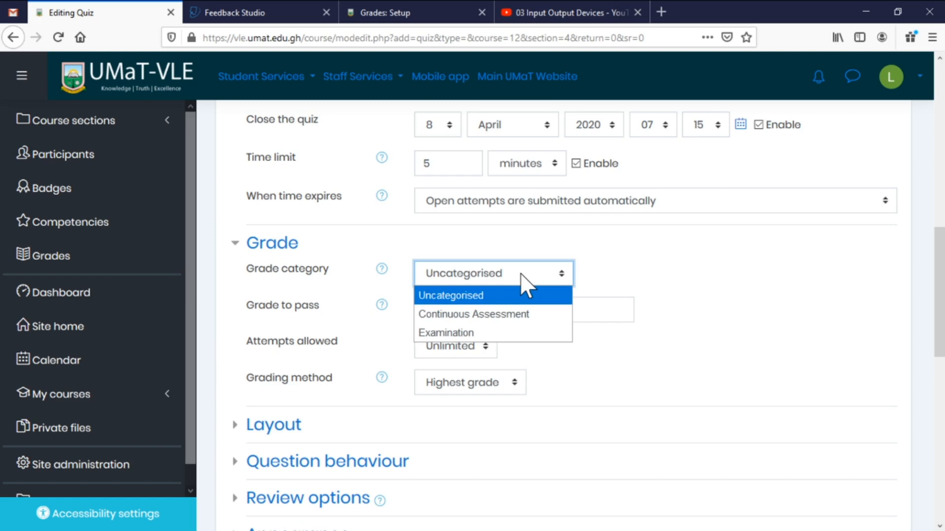
left_click(506, 314)
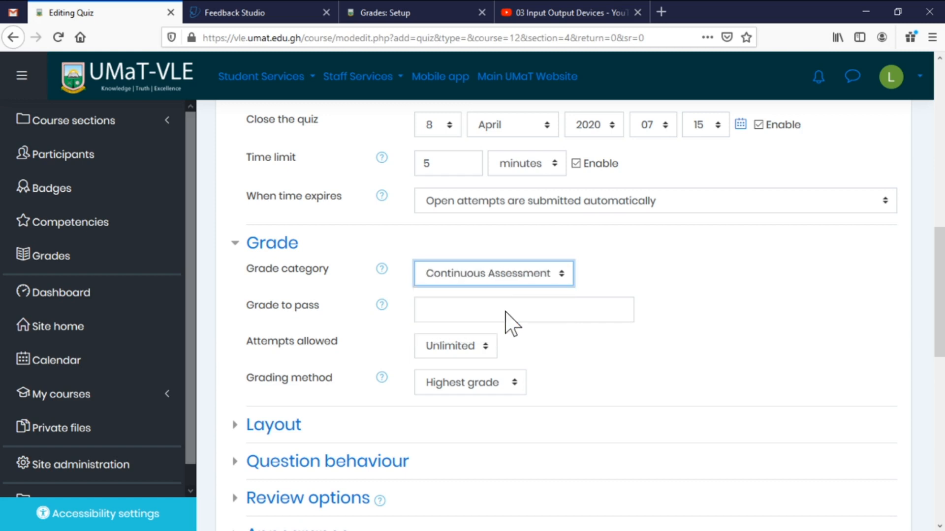
left_click(500, 309)
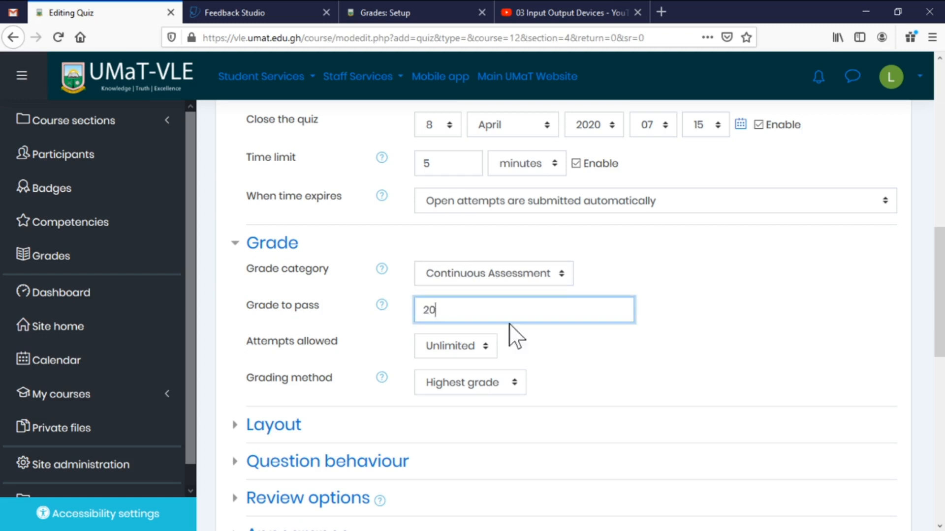
scroll(607, 339, "down", 3)
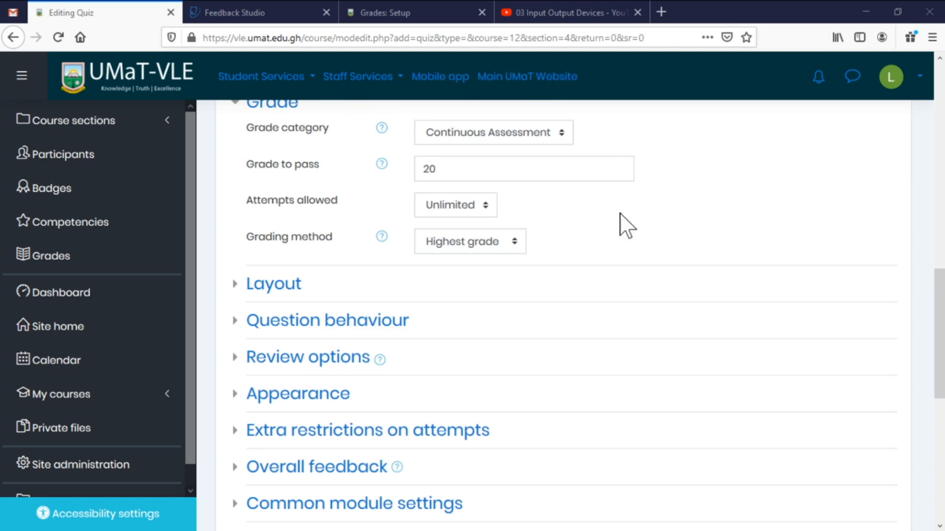
scroll(624, 222, "up", 2)
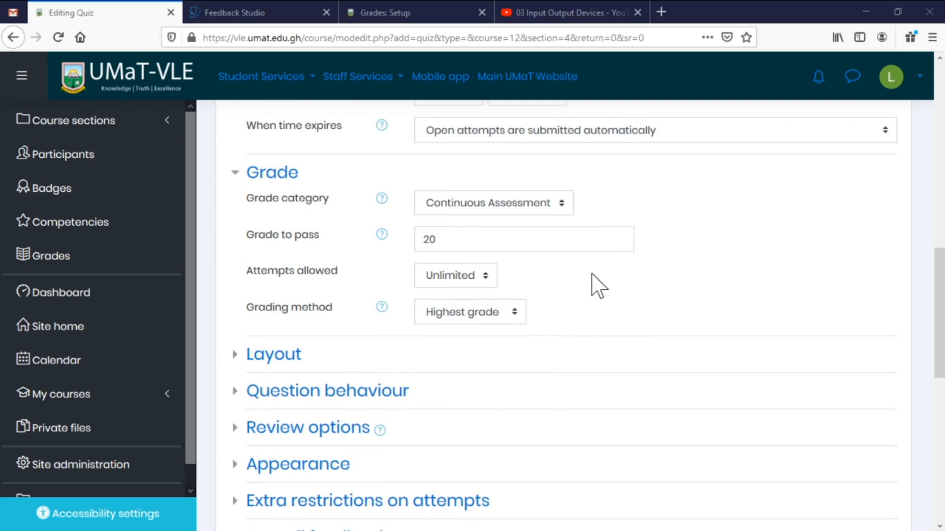
scroll(566, 274, "down", 2)
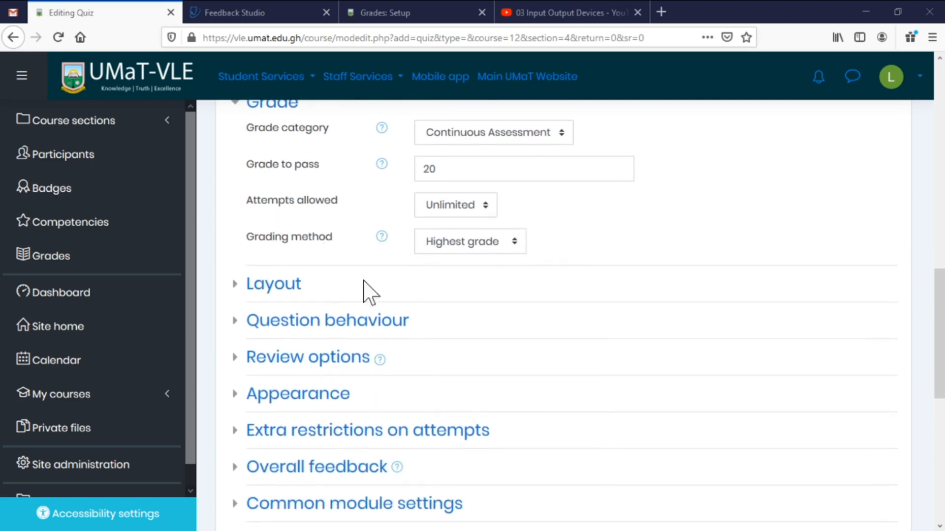
Expand and collapse the Layout and Question behaviour sections to look them over.
left_click(287, 294)
left_click(288, 294)
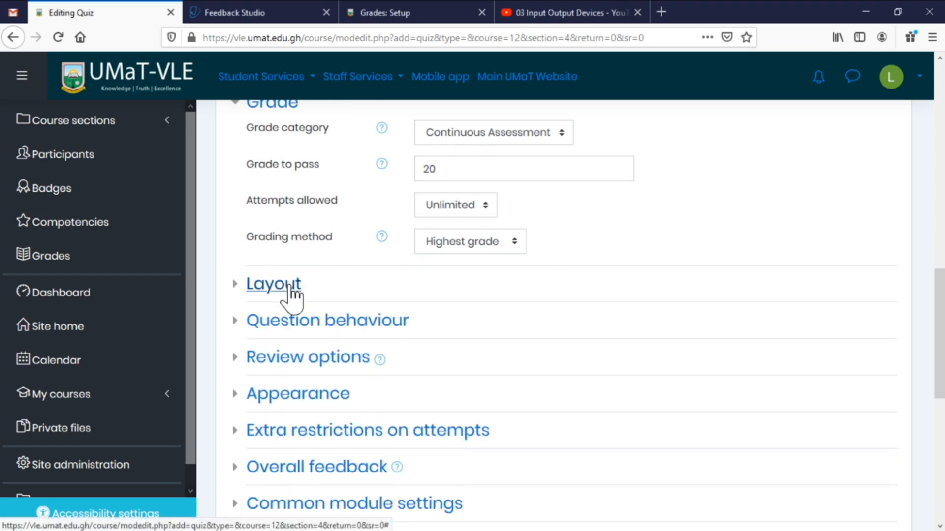
scroll(553, 242, "down", 4)
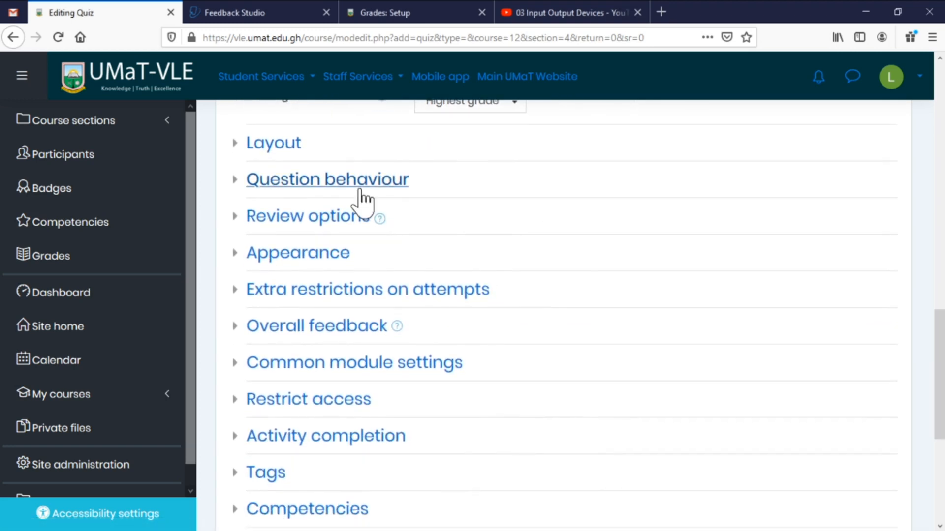
left_click(364, 187)
left_click(364, 187)
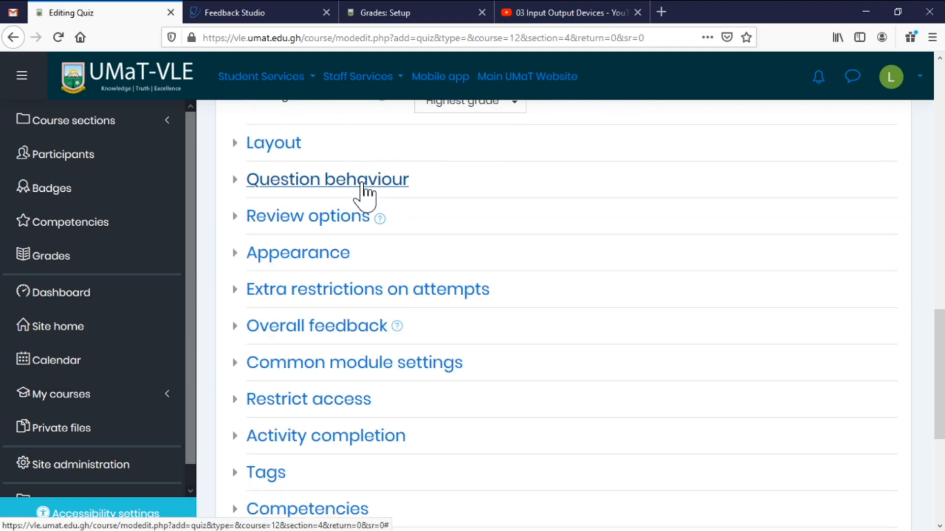
left_click(360, 188)
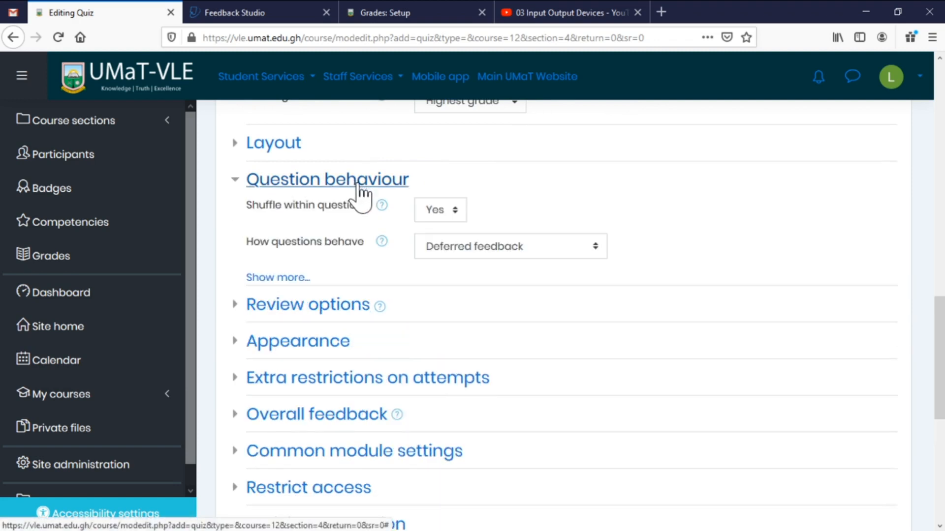
left_click(296, 278)
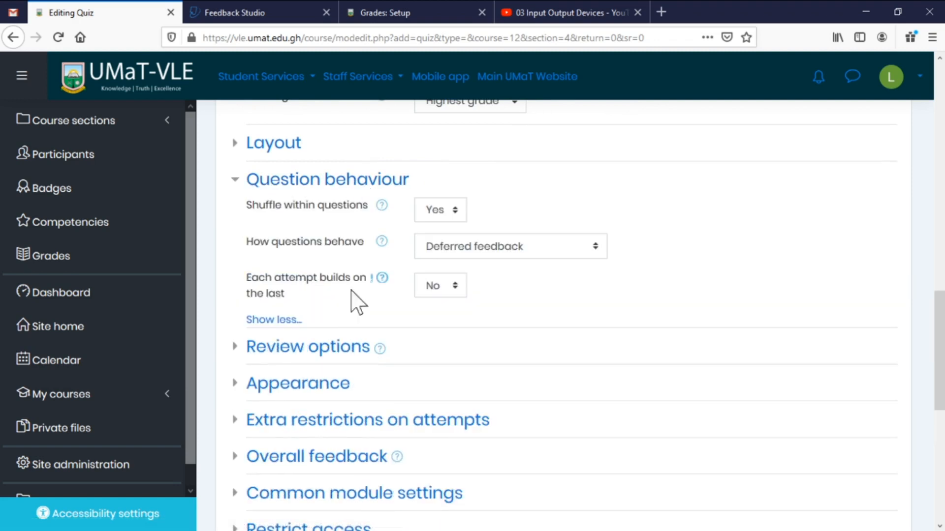
left_click(309, 186)
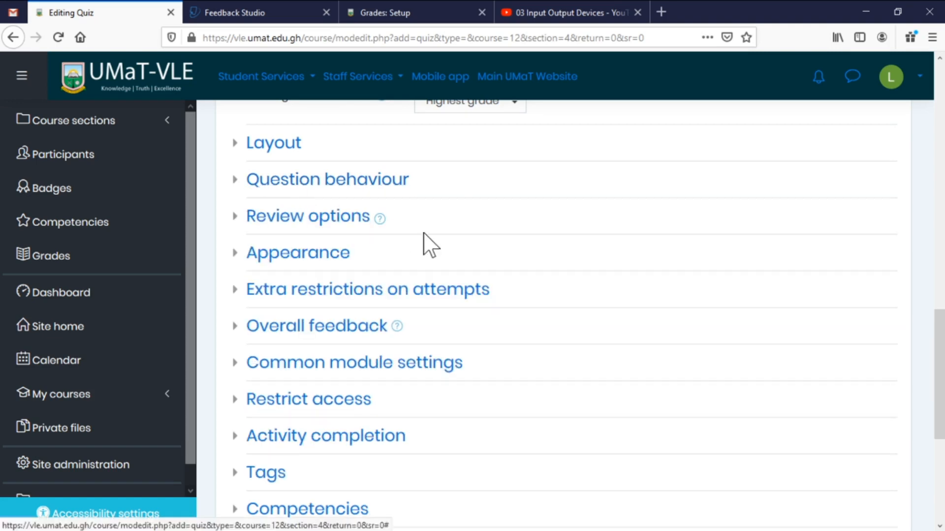
scroll(433, 248, "down", 2)
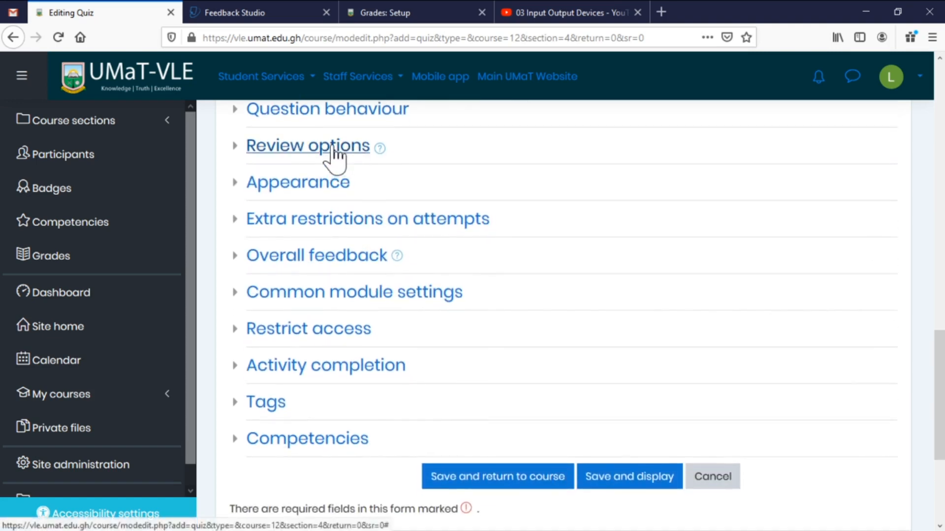
Untick review options so only marks and overall feedback show after the quiz closes.
left_click(334, 148)
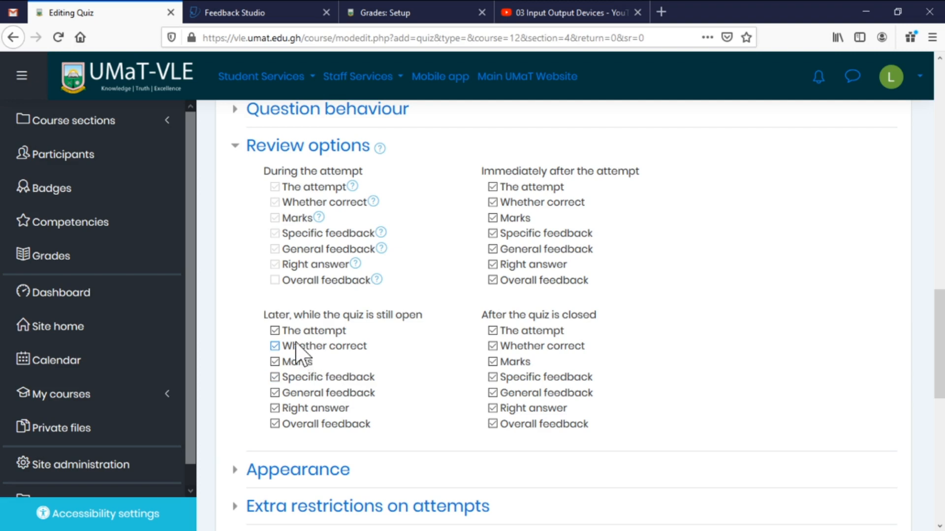
left_click(274, 331)
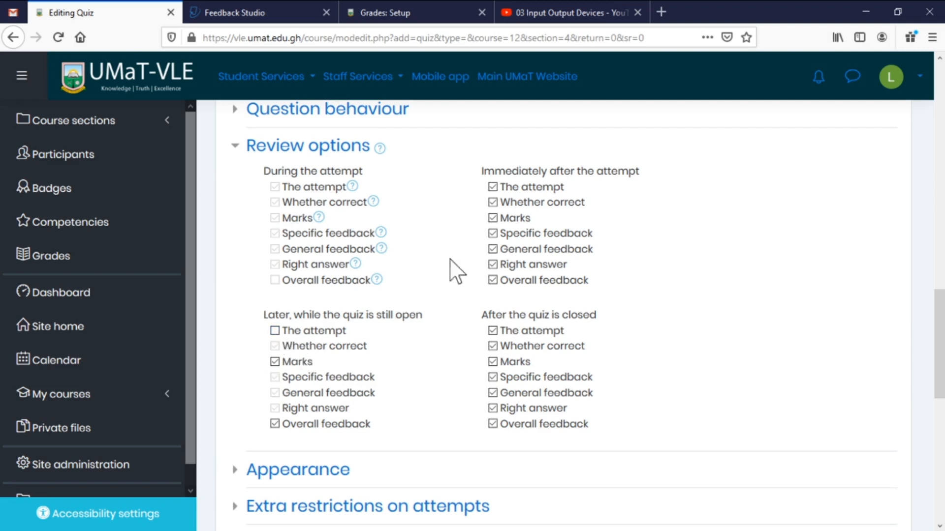
left_click(492, 187)
left_click(494, 218)
left_click(274, 361)
left_click(274, 424)
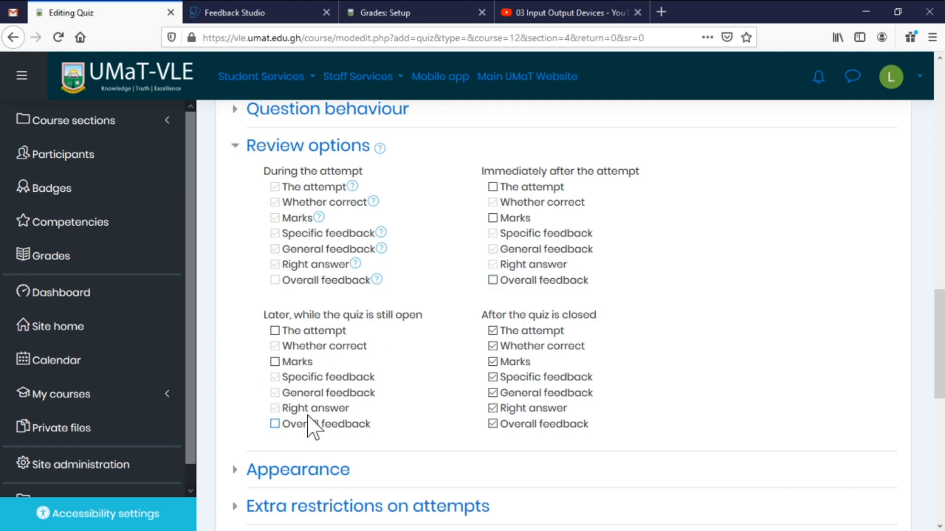
left_click(493, 330)
left_click(352, 187)
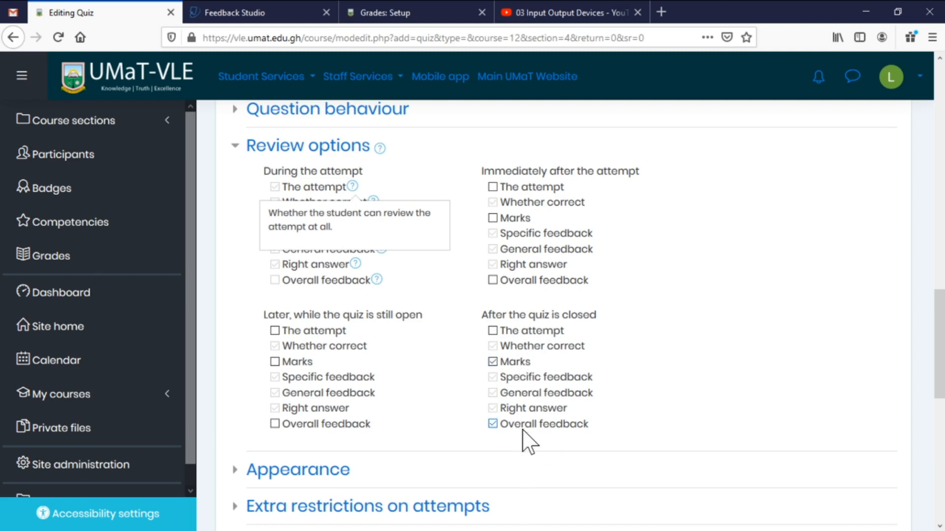
left_click(663, 415)
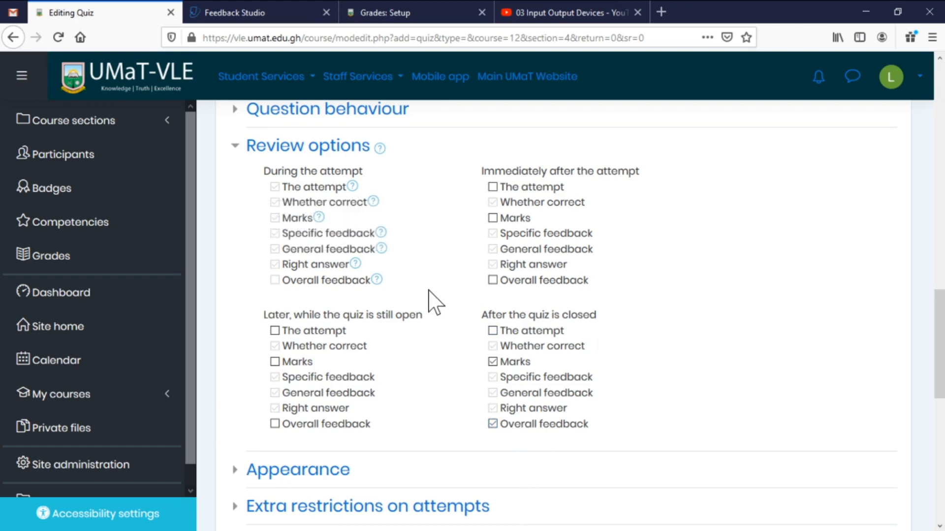
scroll(428, 296, "down", 4)
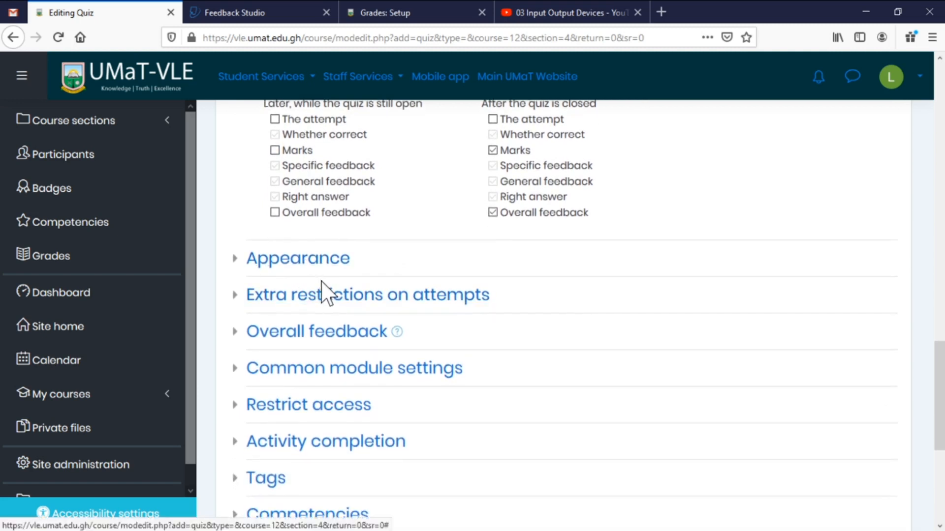
scroll(323, 295, "down", 3)
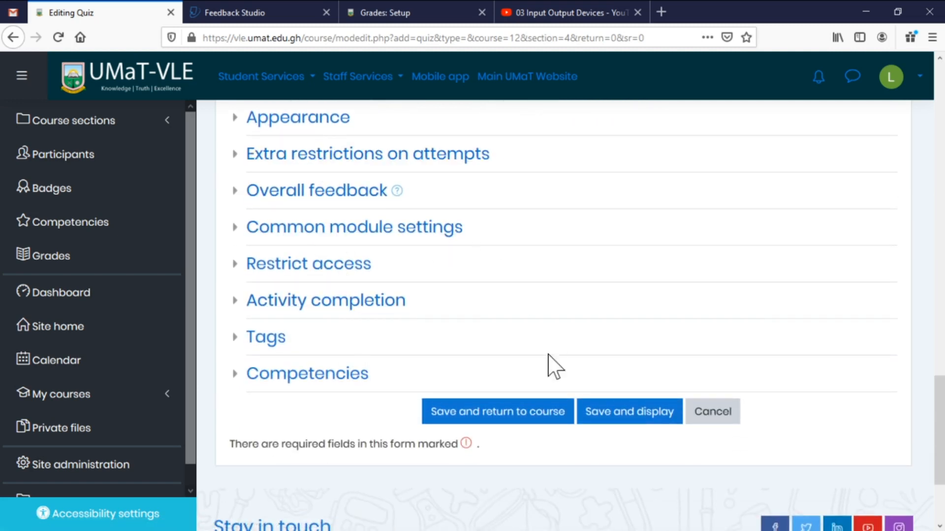
Save the quiz settings.
left_click(523, 413)
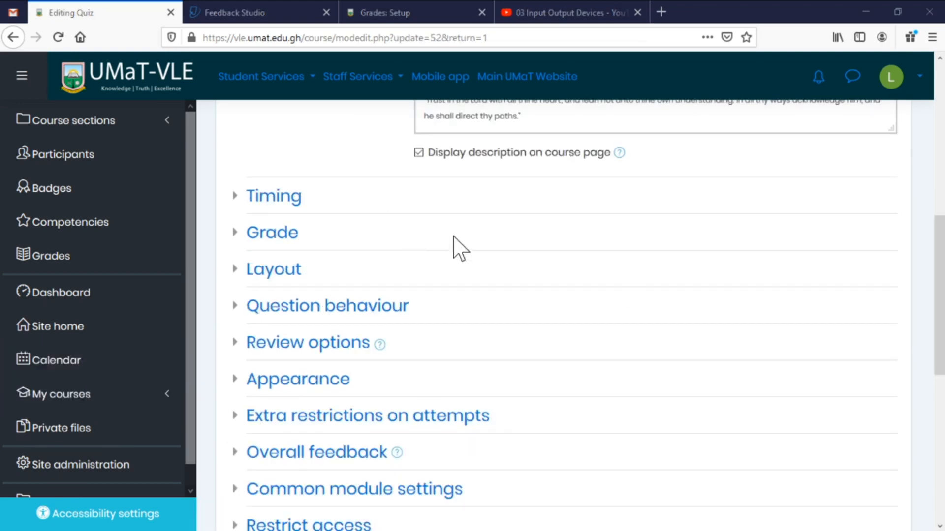
scroll(454, 247, "up", 5)
scroll(452, 286, "down", 5)
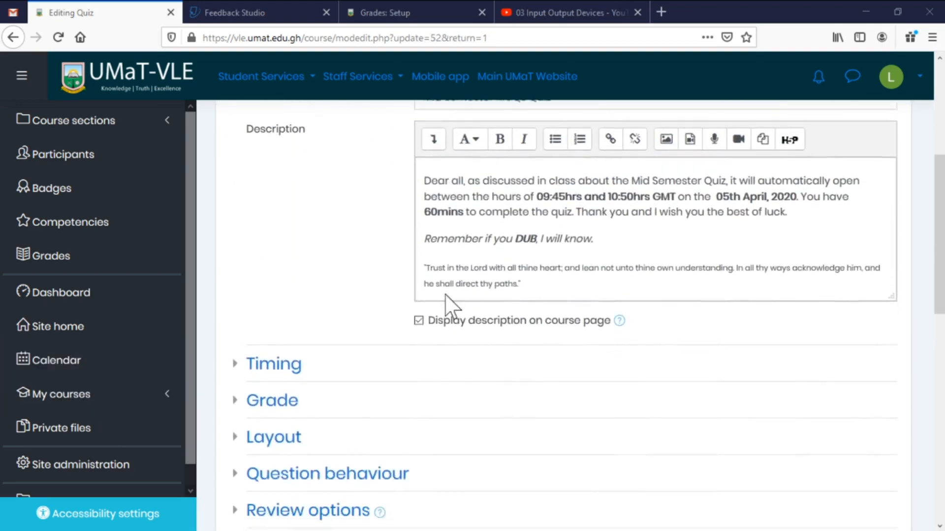
Reschedule the quiz to open at 07:20 and close at 07:25 on 8 April 2020.
left_click(275, 268)
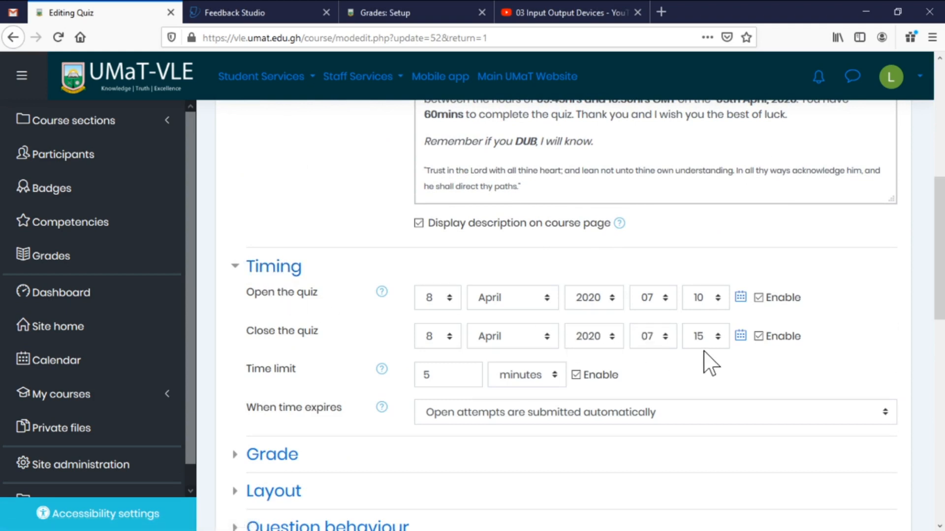
left_click(718, 301)
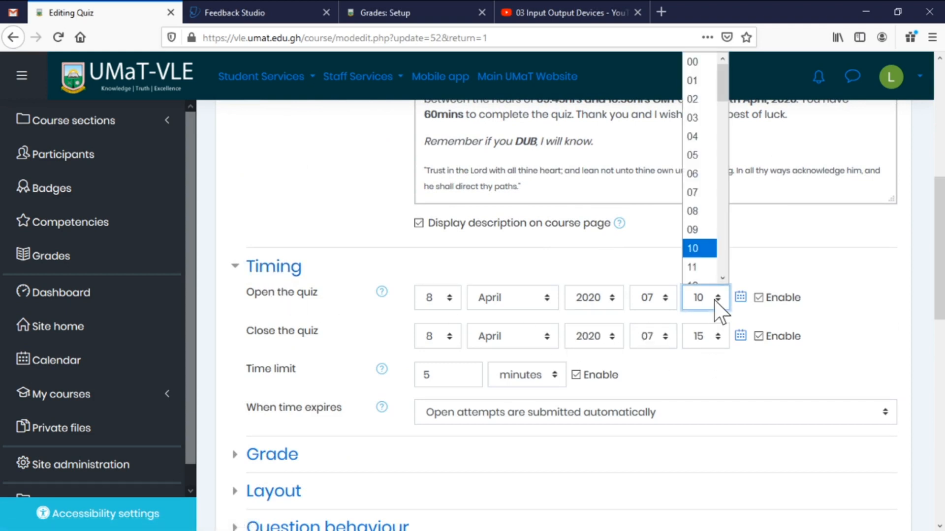
scroll(713, 275, "down", 3)
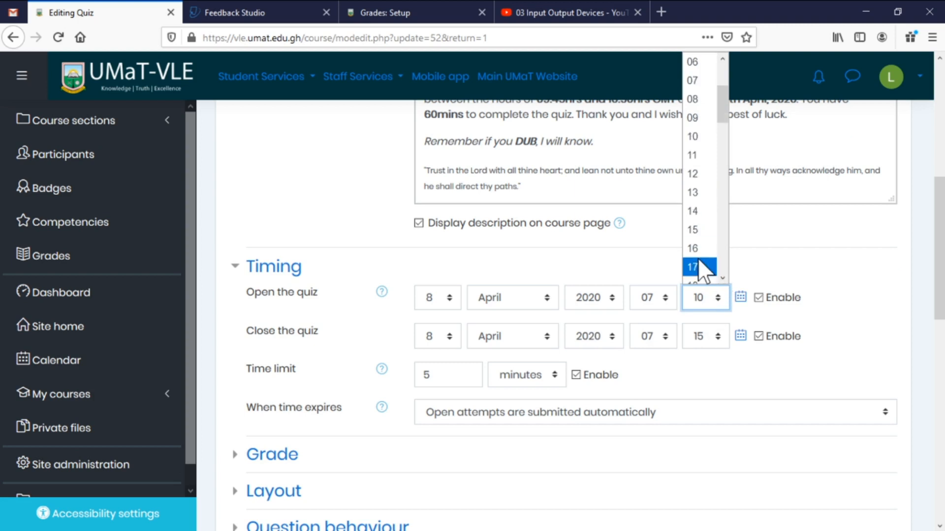
left_click(698, 267)
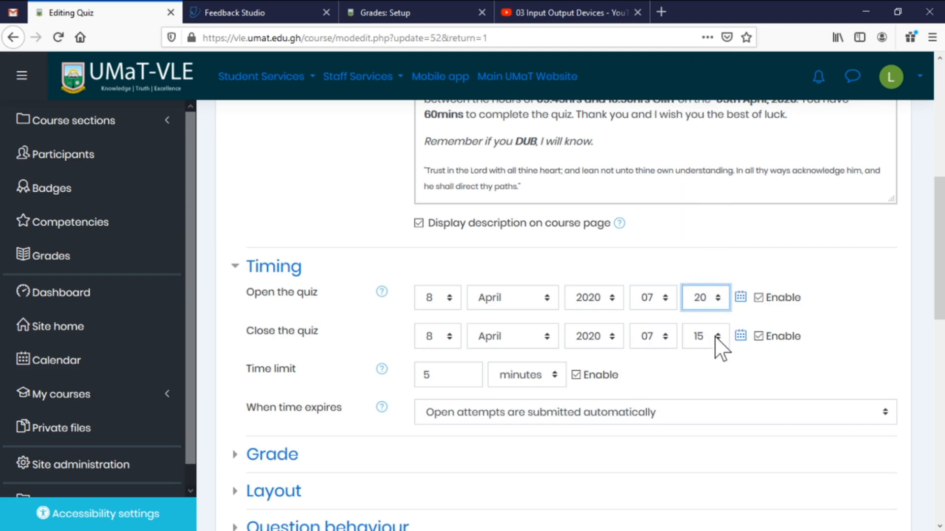
left_click(717, 339)
left_click(722, 317)
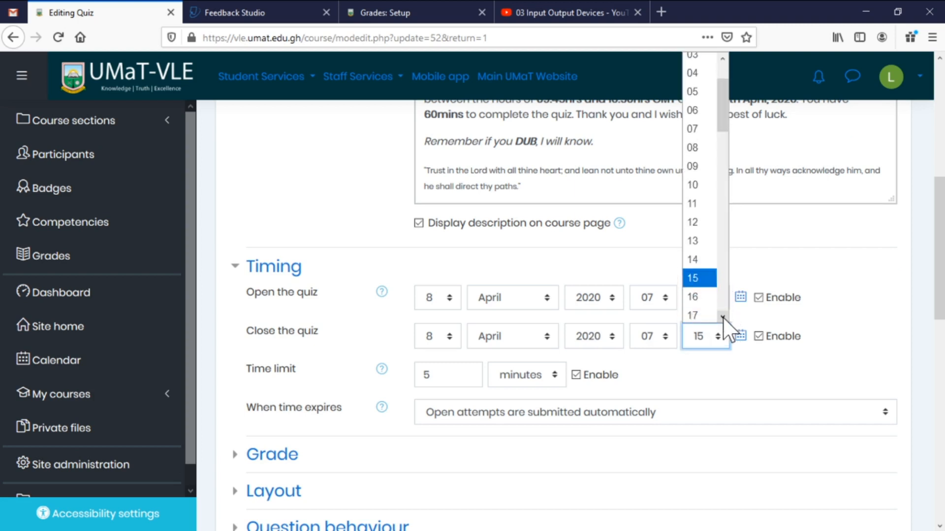
left_click(723, 318)
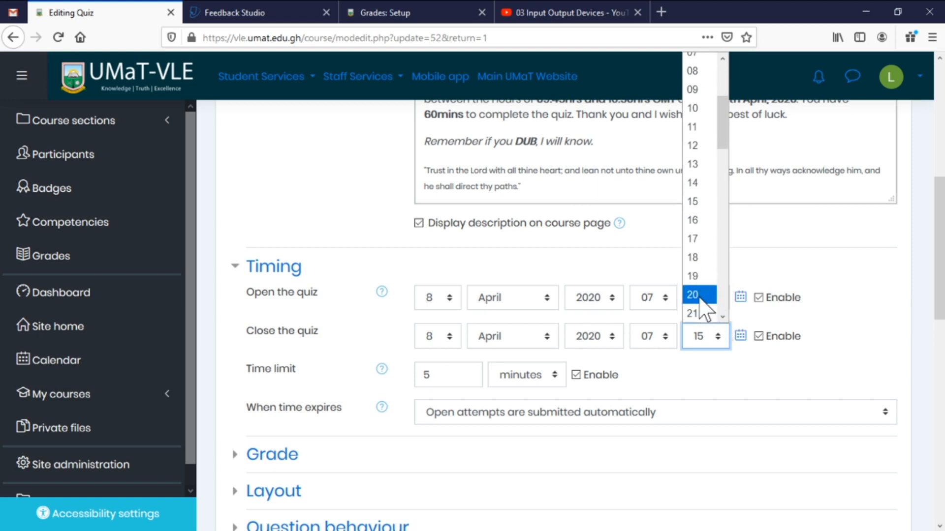
left_click(733, 368)
left_click(726, 345)
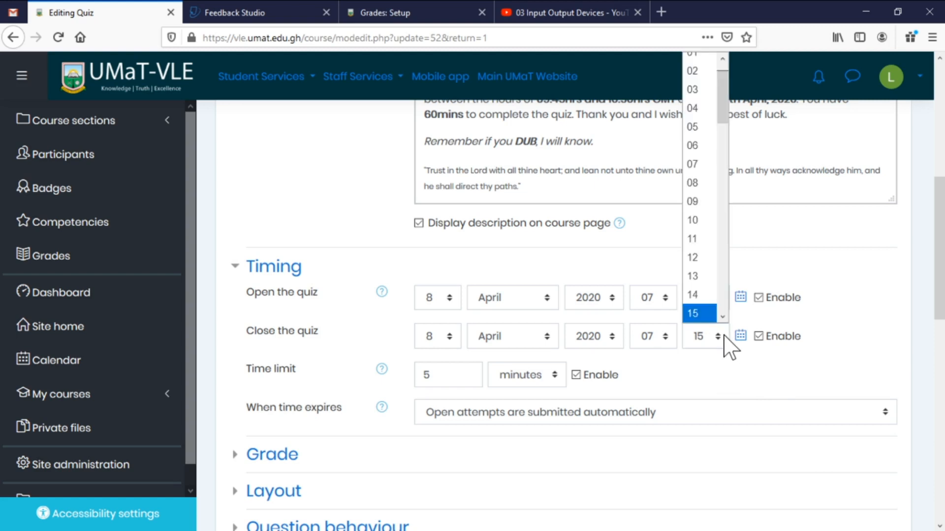
scroll(714, 301, "down", 2)
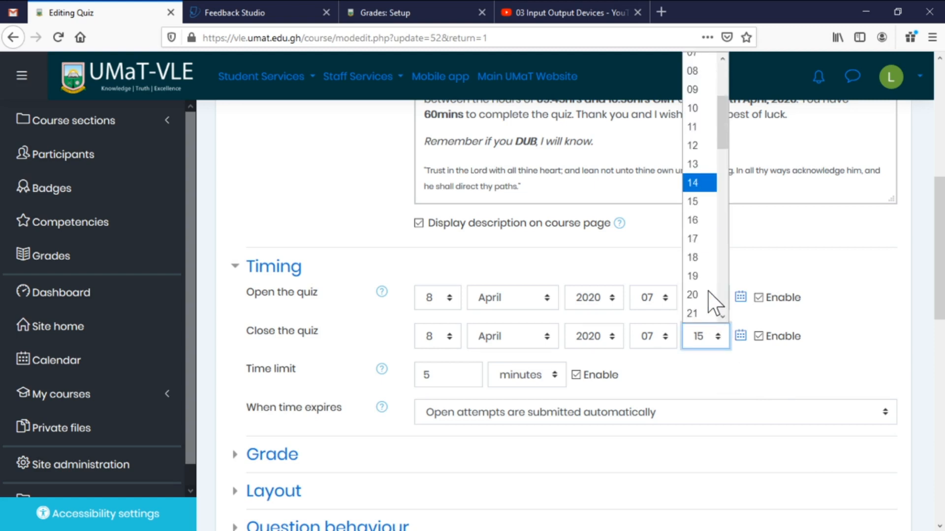
scroll(714, 302, "down", 3)
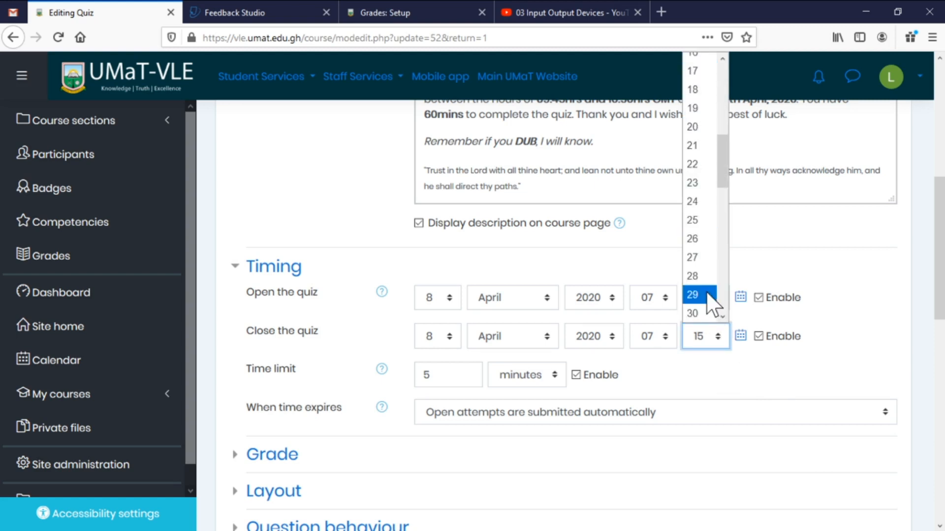
left_click(691, 220)
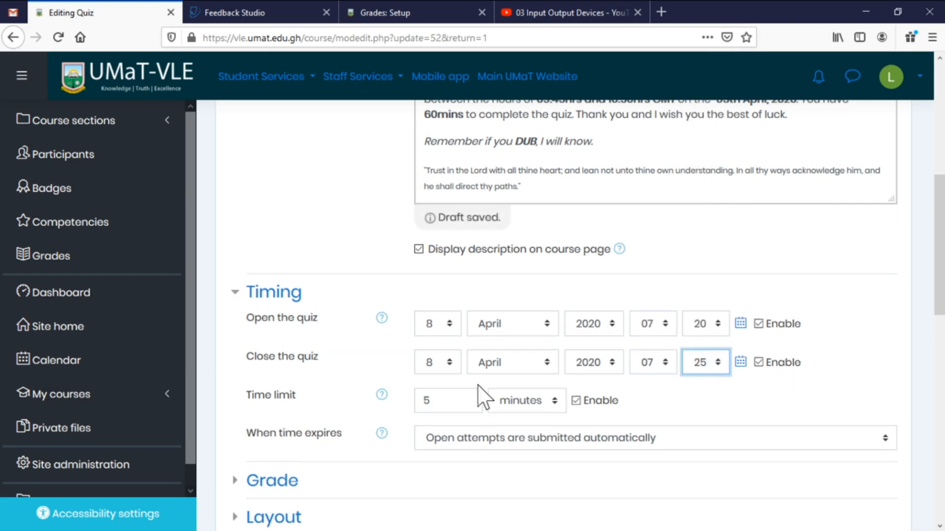
scroll(502, 418, "down", 3)
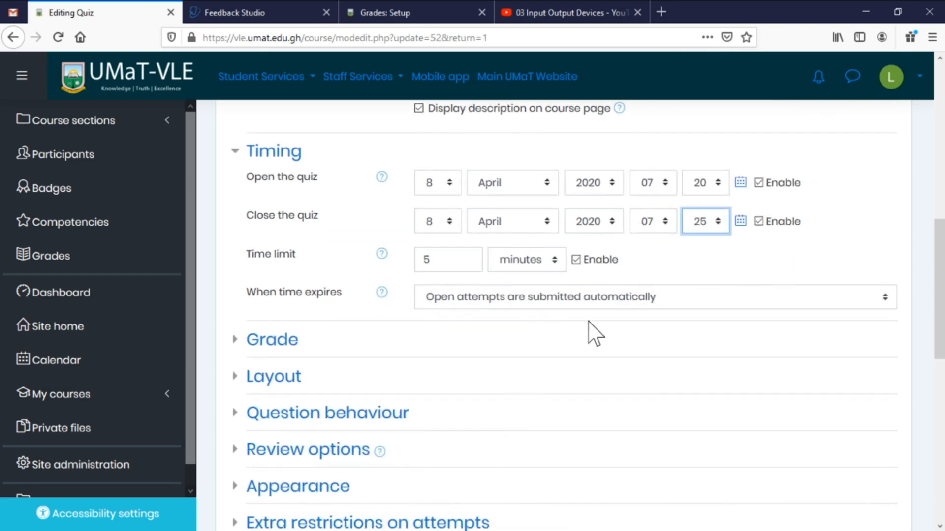
left_click(291, 346)
Review Layout (one question per page) and Question behaviour (deferred feedback, shuffle Yes).
scroll(290, 348, "down", 1)
scroll(531, 390, "down", 3)
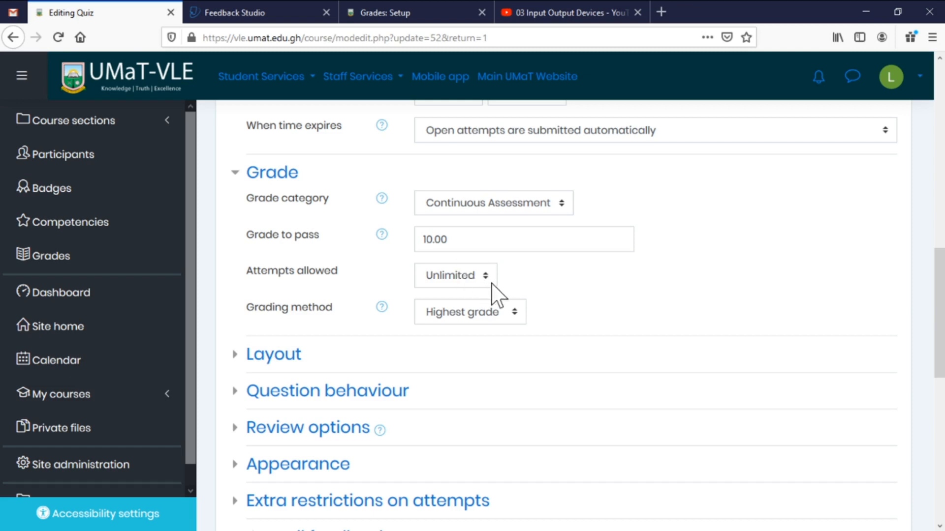
left_click(289, 355)
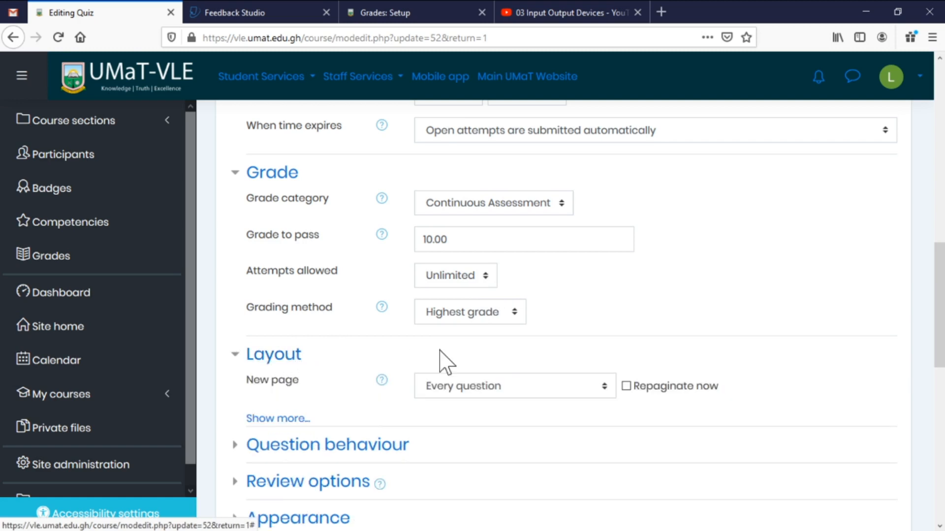
scroll(502, 358, "down", 3)
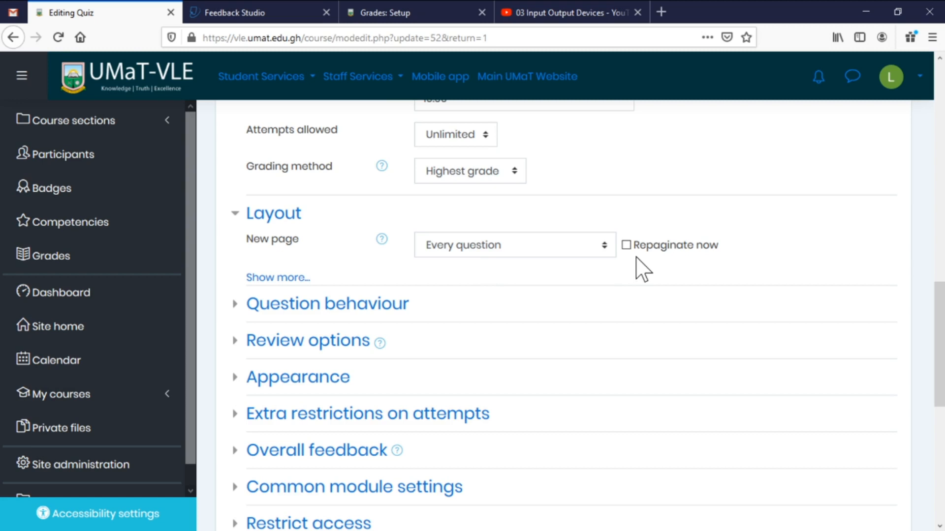
left_click(353, 306)
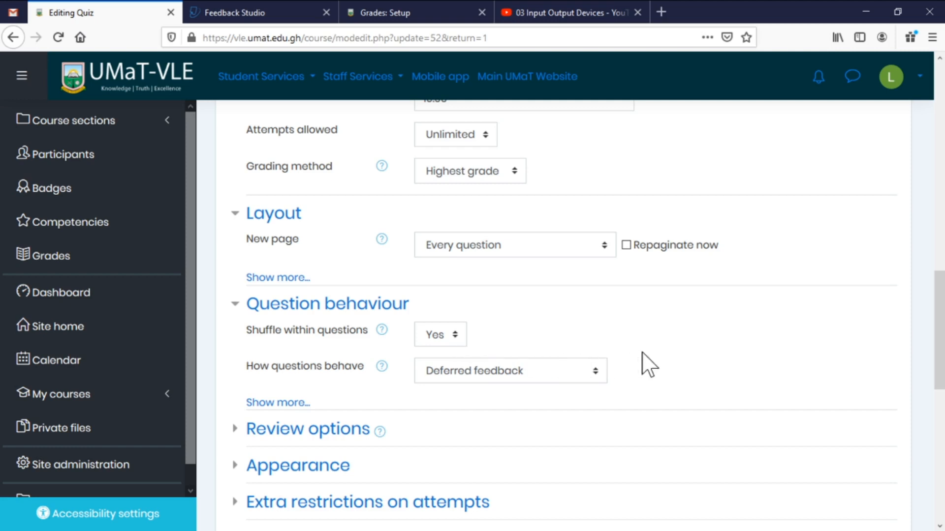
Expand Review options, read the Marks help, and expand Appearance (no user picture, 2 decimal places).
scroll(642, 374, "down", 3)
left_click(315, 290)
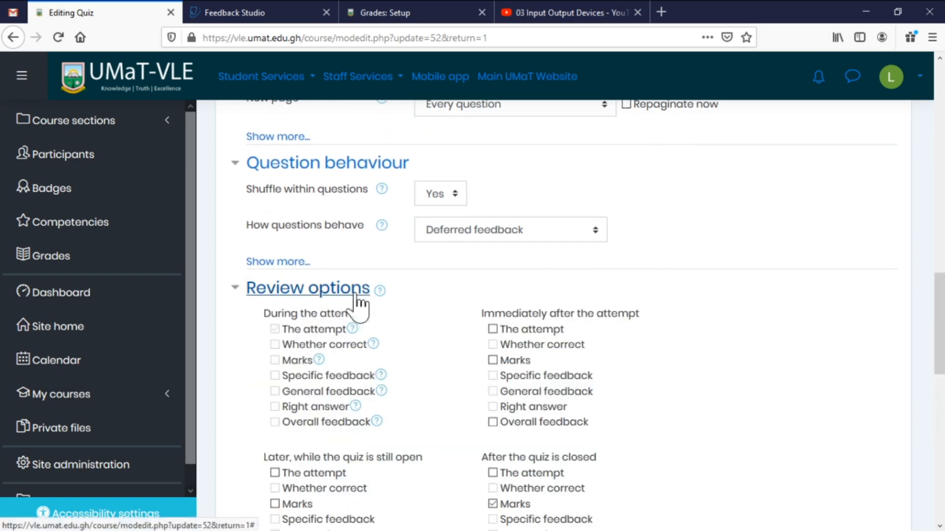
scroll(485, 312, "down", 3)
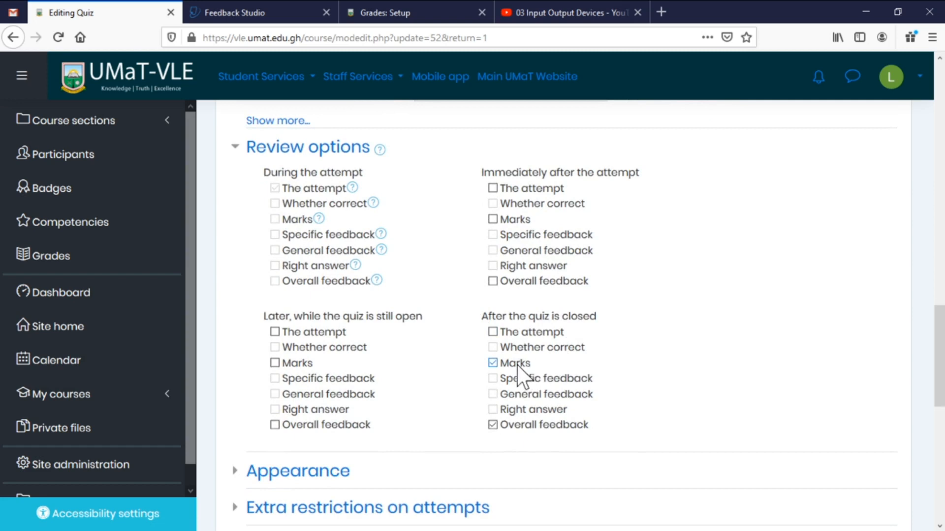
left_click(319, 219)
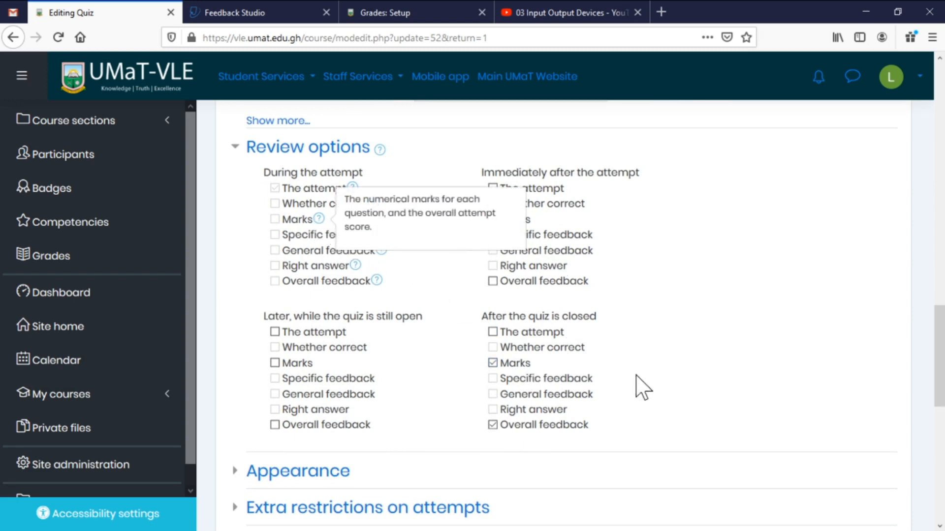
left_click(678, 377)
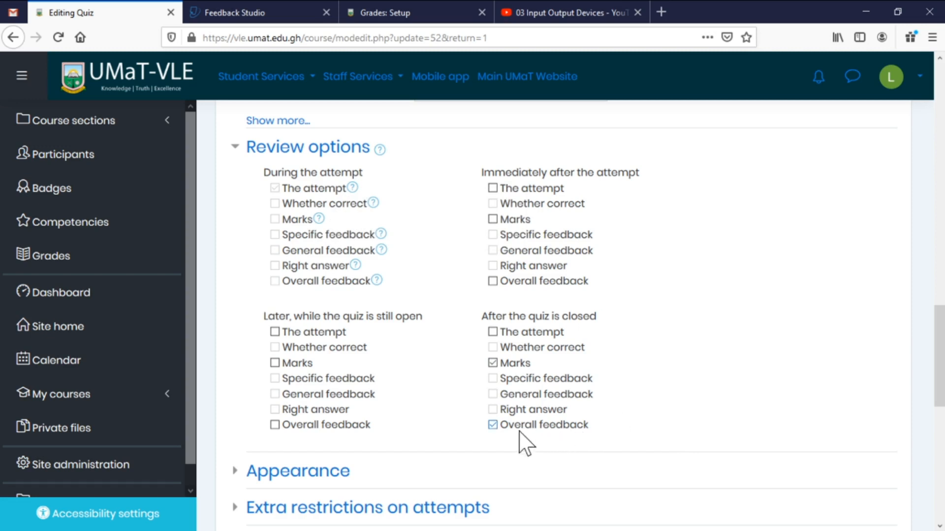
scroll(622, 410, "down", 4)
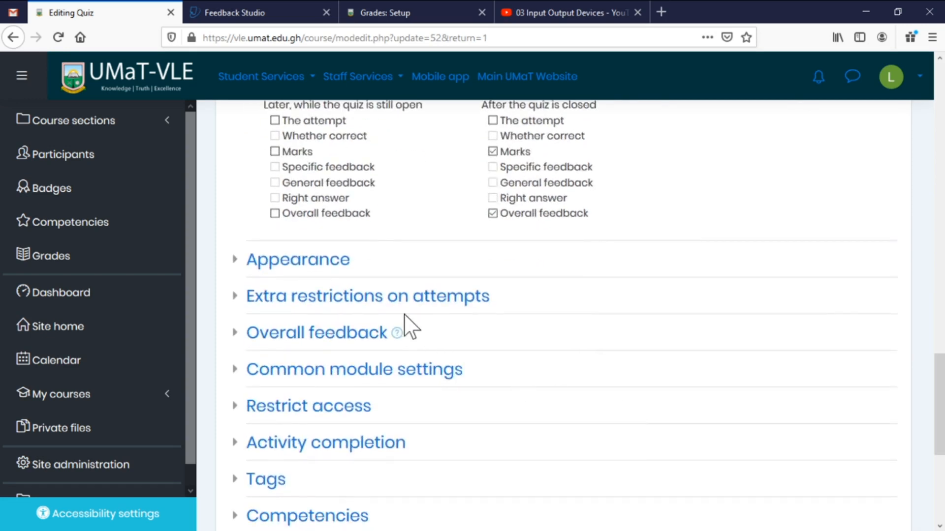
left_click(319, 262)
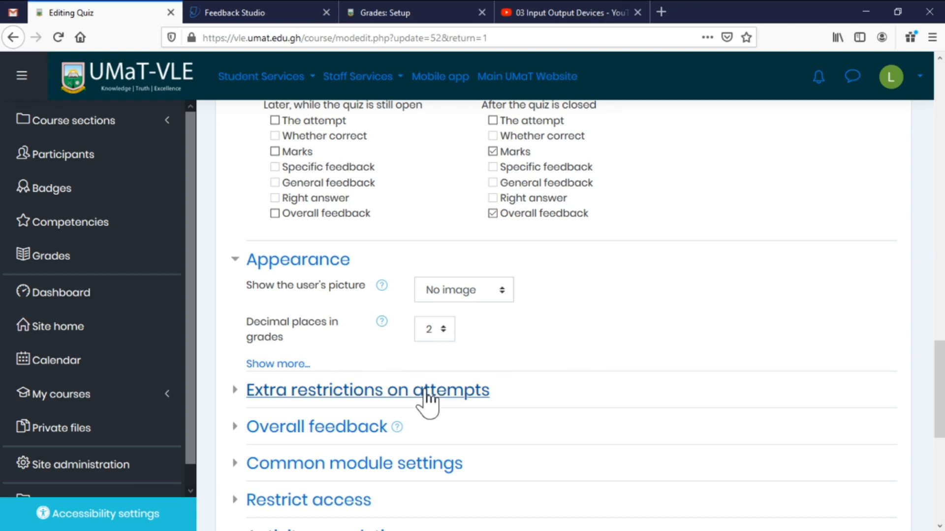
Check Extra restrictions and the Overall feedback help, then save and return to Computer Graphics.
scroll(428, 390, "down", 3)
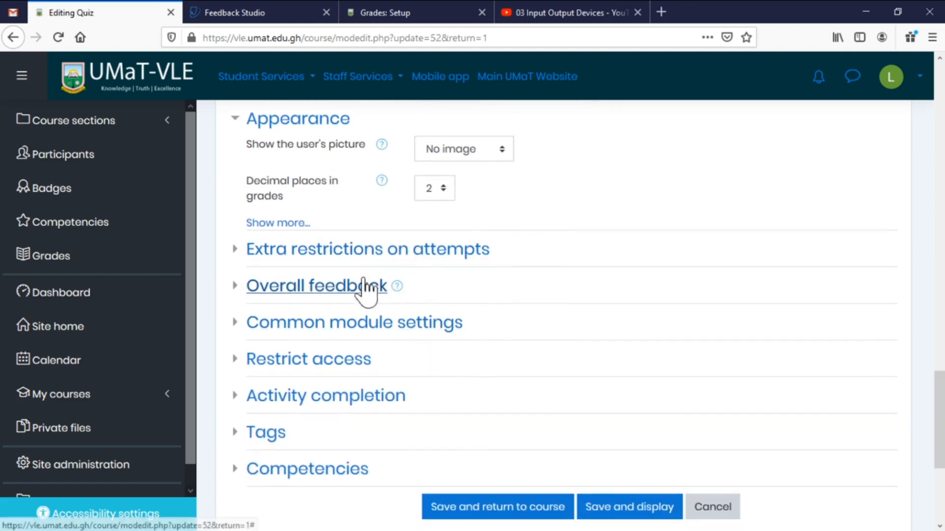
left_click(358, 251)
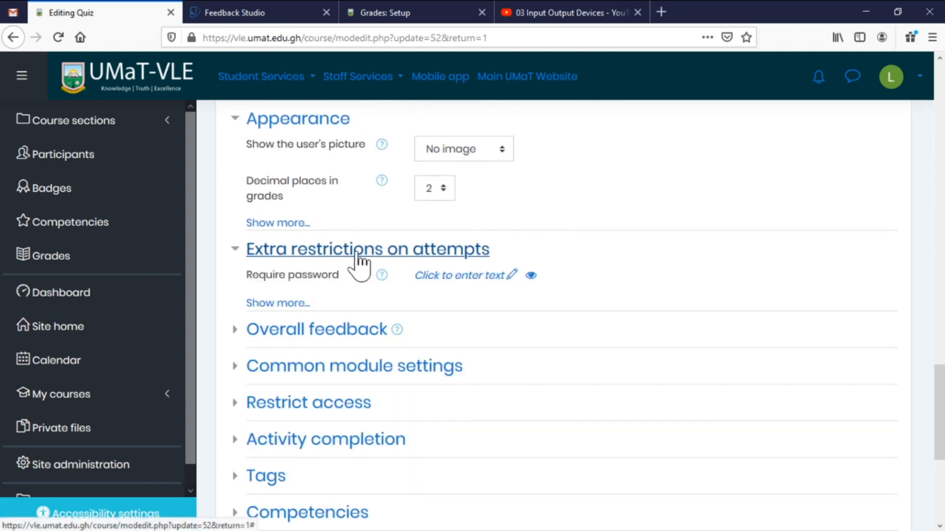
left_click(357, 252)
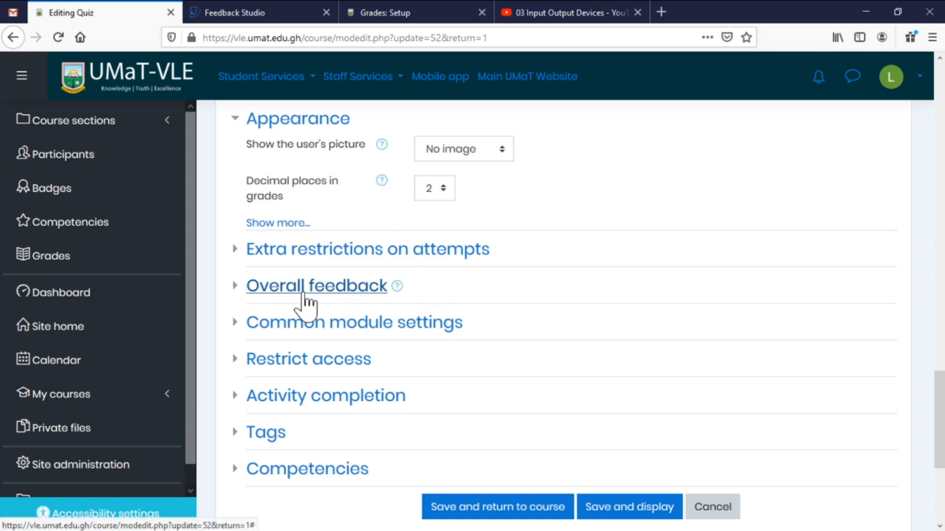
left_click(396, 287)
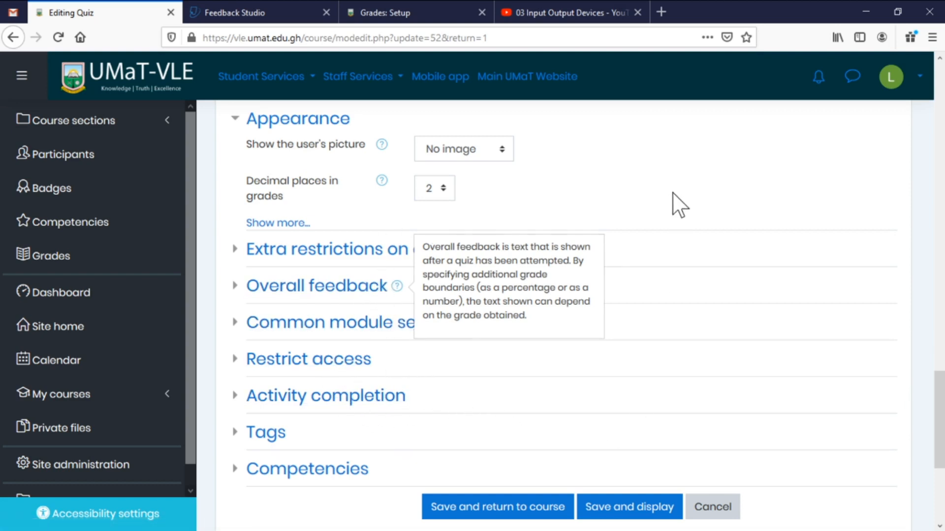
left_click(680, 207)
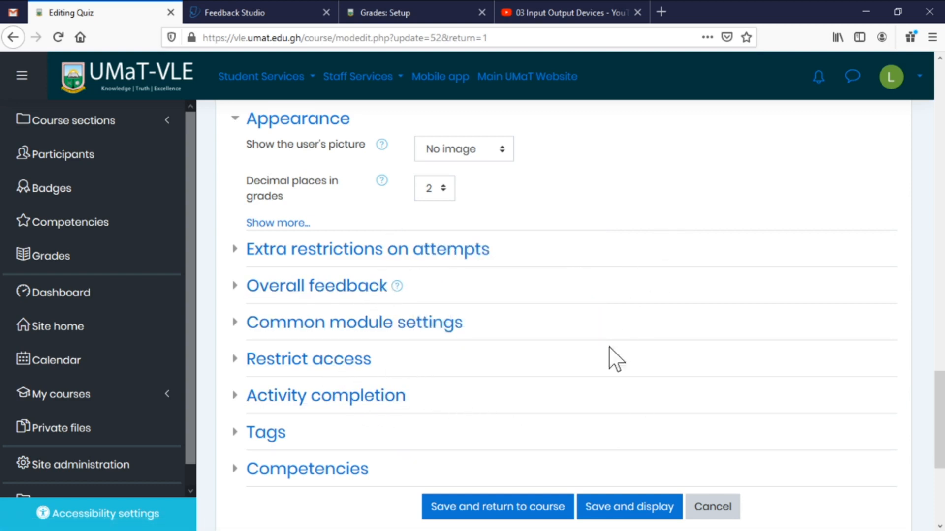
left_click(513, 515)
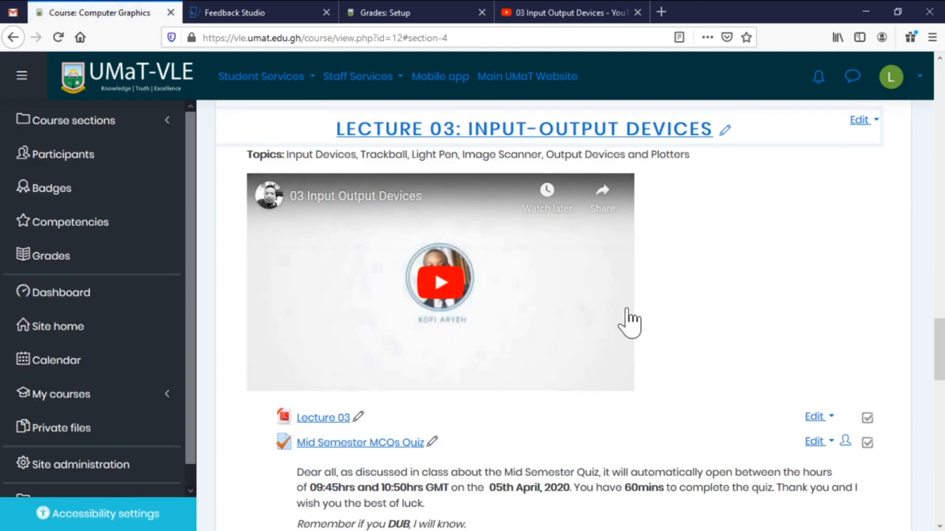
Scroll the course page to the Mid Semester MCQs Quiz link under Lecture 03.
scroll(628, 307, "down", 10)
scroll(611, 299, "down", 8)
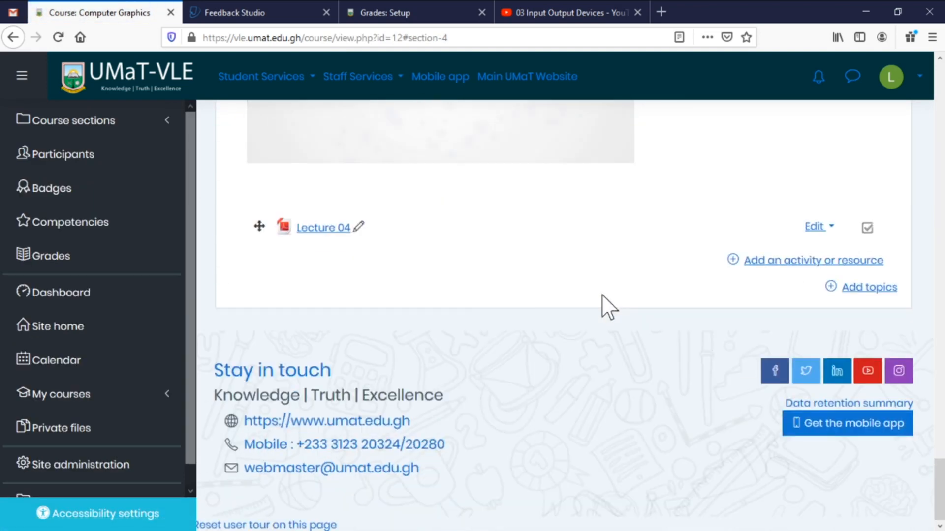
scroll(601, 295, "up", 8)
scroll(606, 316, "up", 7)
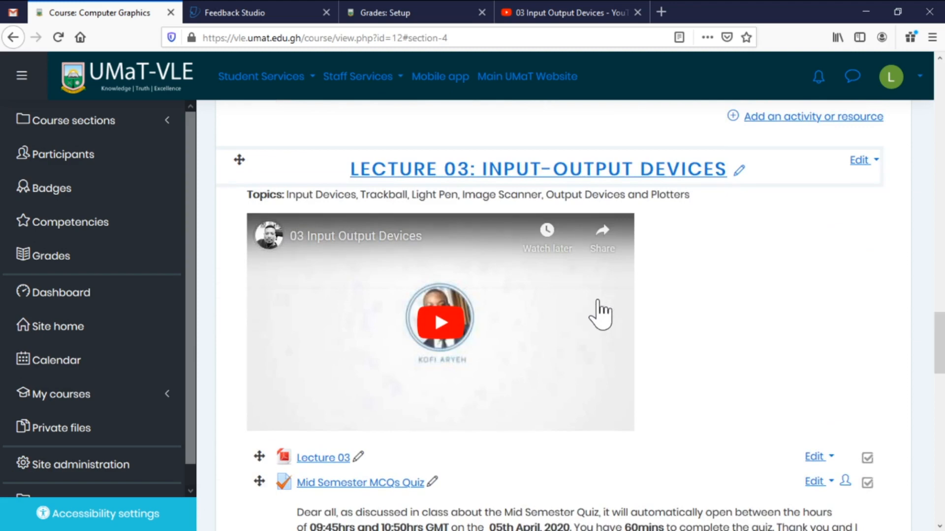
scroll(595, 307, "down", 9)
scroll(542, 298, "up", 5)
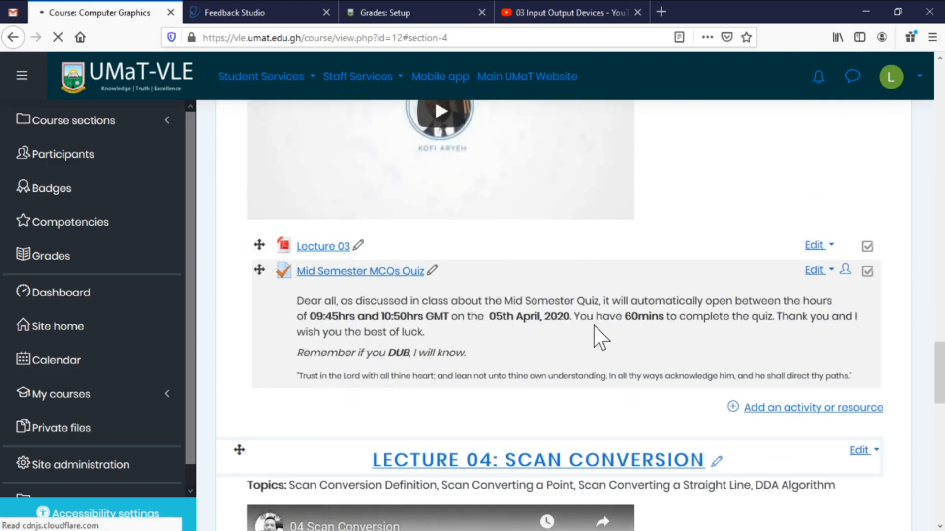
scroll(609, 332, "down", 5)
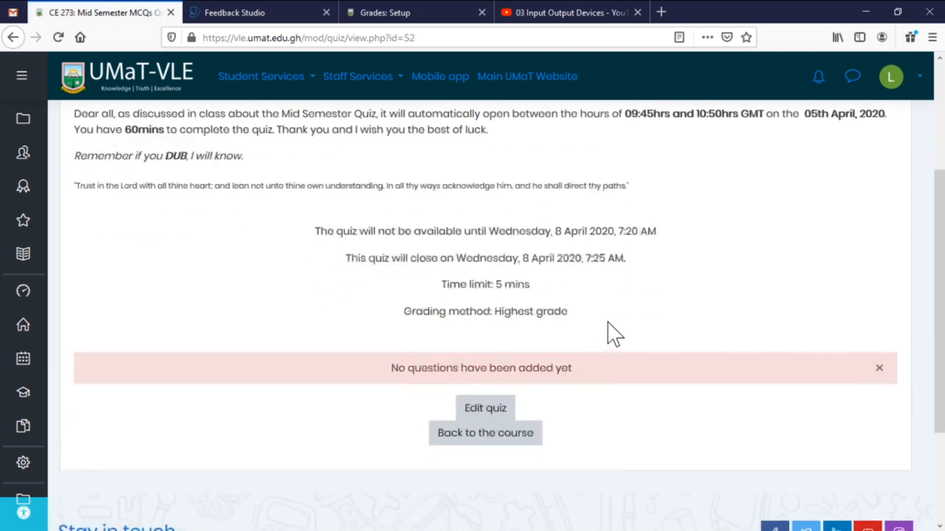
scroll(607, 331, "up", 3)
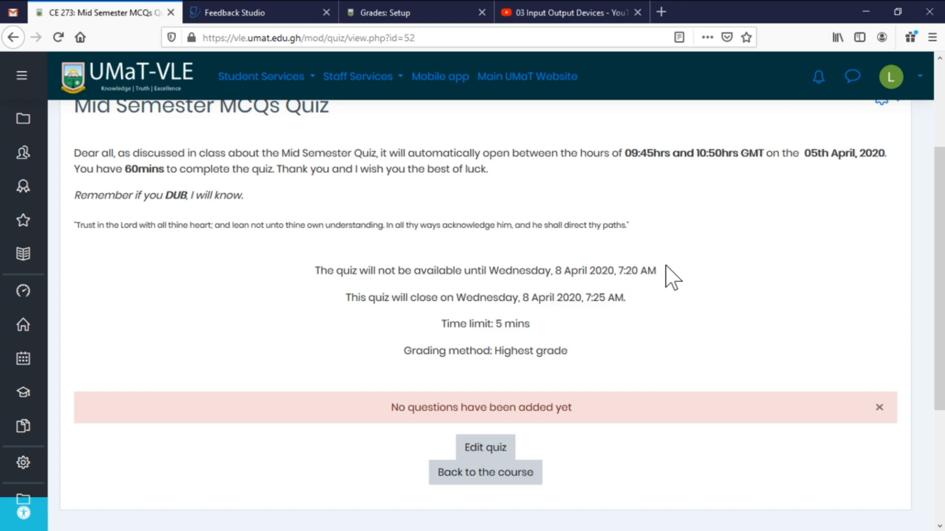
scroll(725, 327, "up", 1)
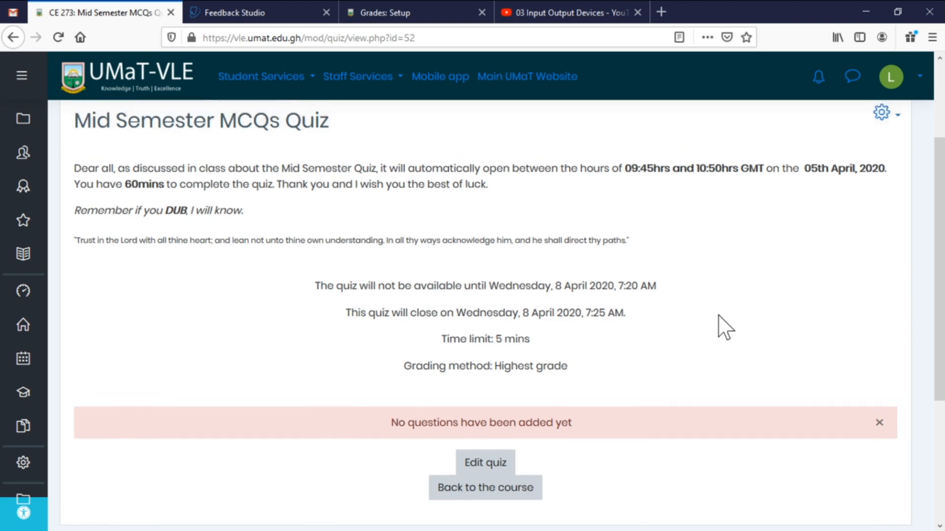
scroll(723, 327, "down", 1)
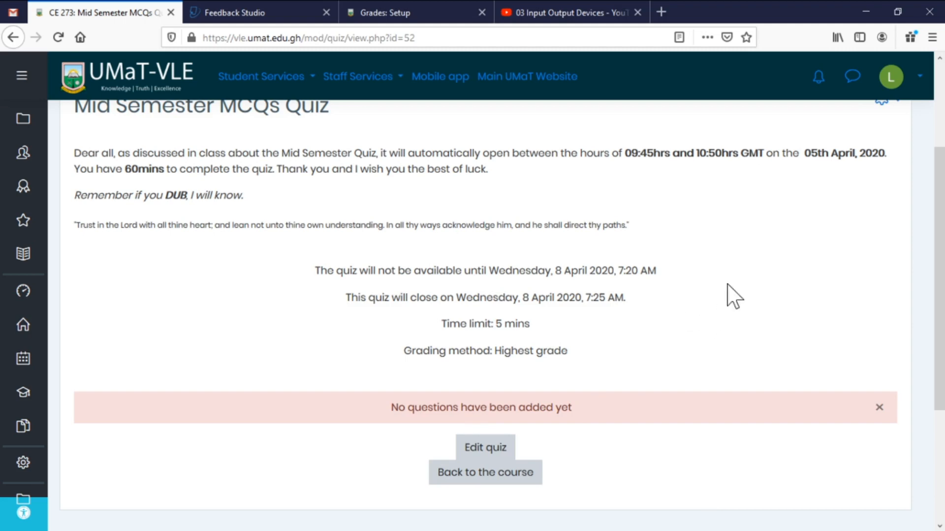
scroll(787, 290, "down", 2)
scroll(817, 280, "up", 2)
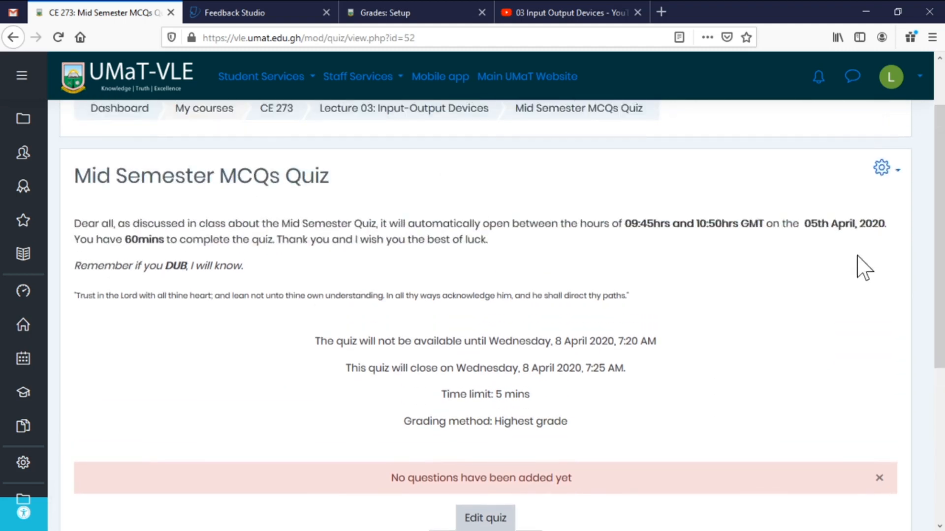
scroll(679, 321, "down", 4)
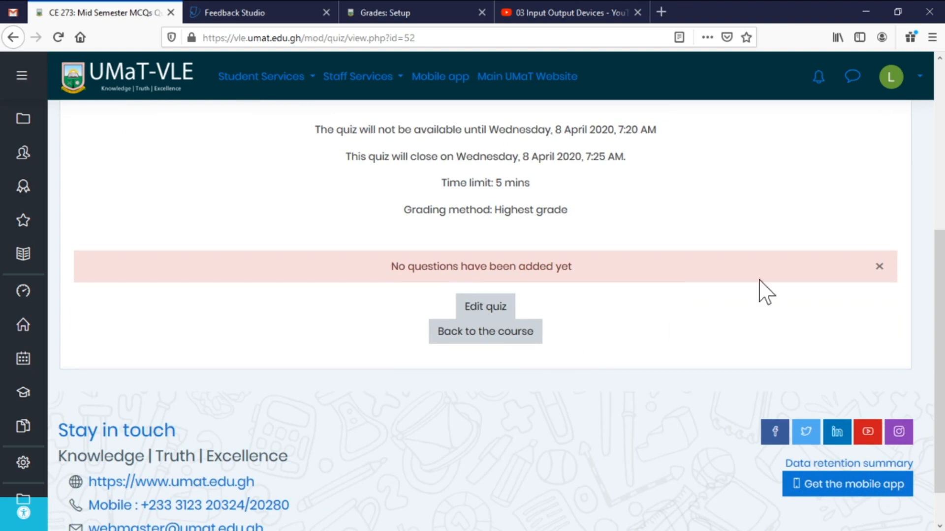
scroll(875, 235, "up", 4)
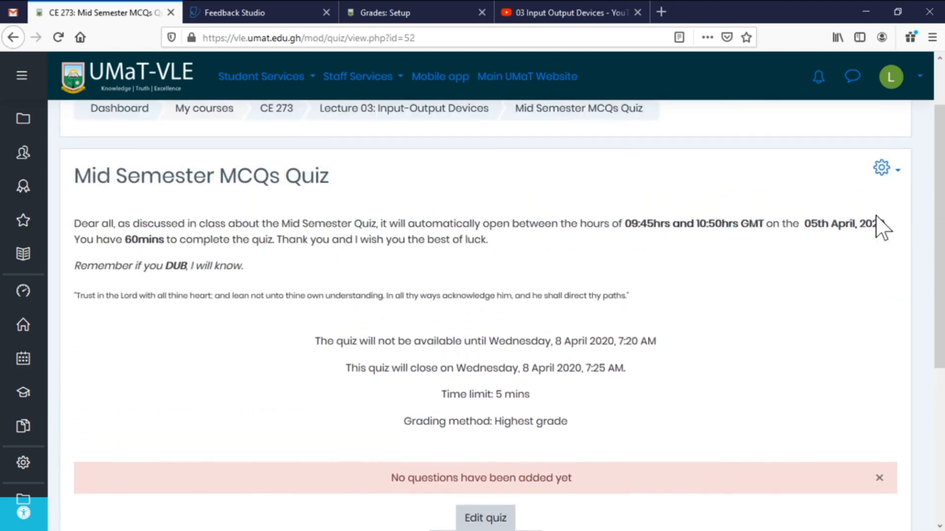
left_click(893, 171)
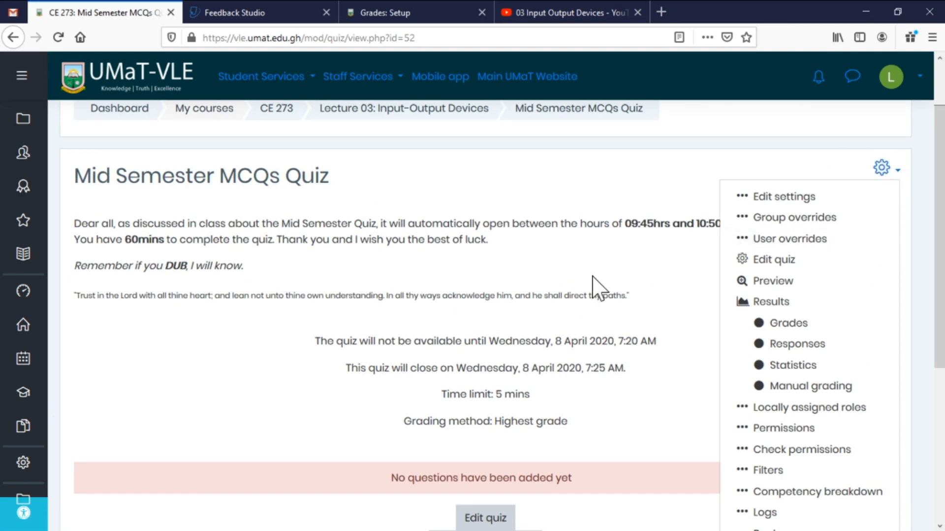
key("Escape")
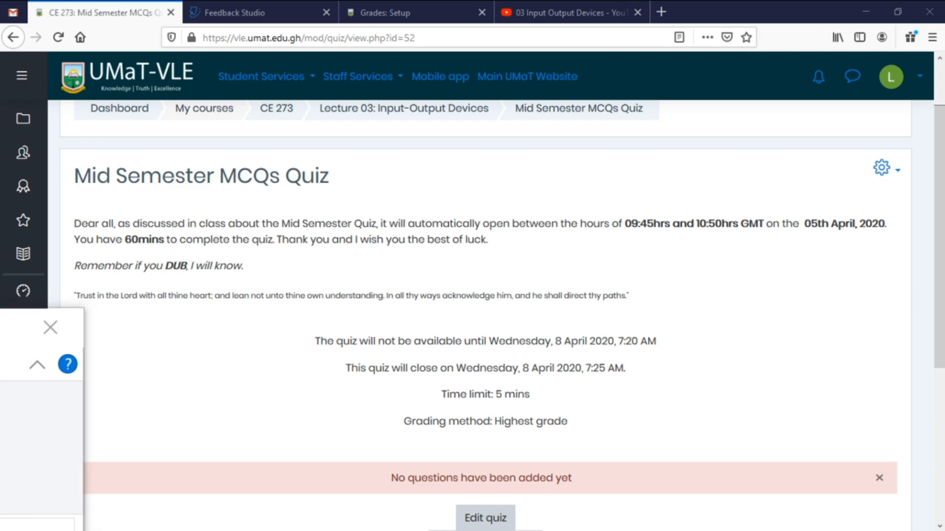
Position the Notepad window showing Sample.txt over the quiz page and focus it.
left_click_drag(381, 530, 635, 107)
left_click_drag(921, 213, 569, 269)
left_click_drag(380, 110, 535, 134)
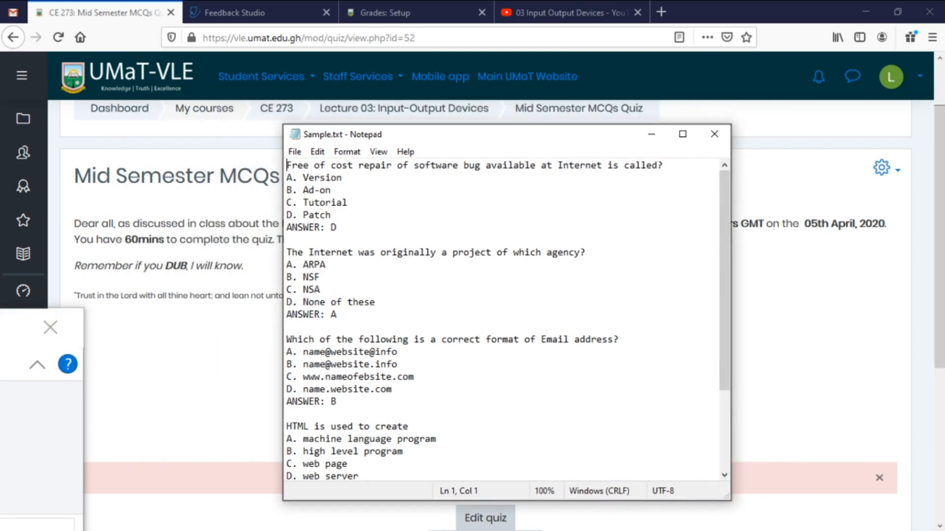
left_click(4, 329)
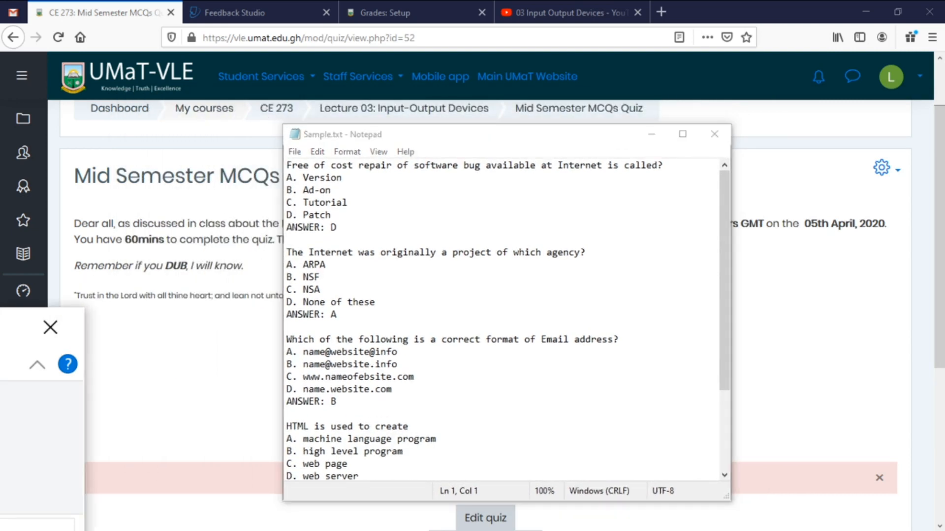
left_click(321, 289)
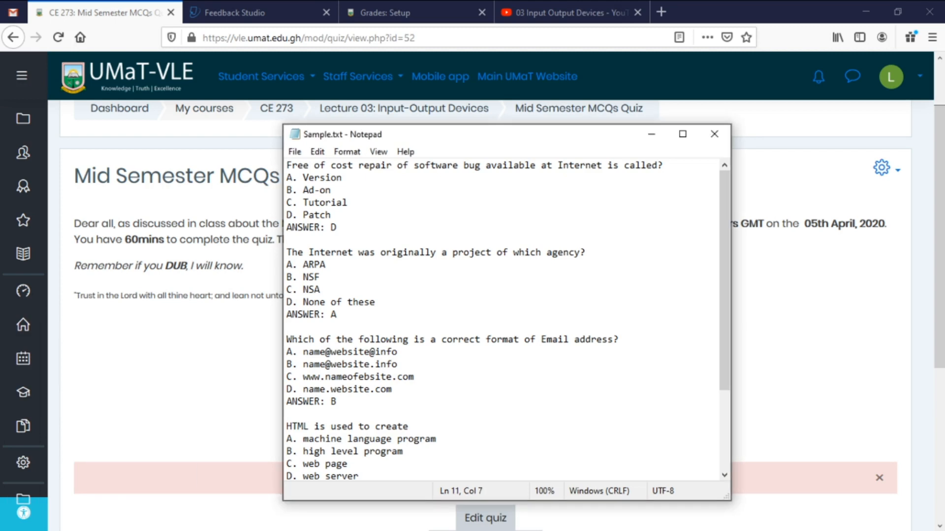
Highlight the first question's text and its ANSWER line in Sample.txt.
key("ctrl+Home")
key("shift+Right")
key("shift+Right")
key("shift+Right")
key("shift+Right")
key("shift+Right")
key("shift+Right")
key("shift+Right")
key("shift+Right")
key("shift+Right")
key("shift+Right")
key("shift+Right")
key("shift+Right")
key("shift+Right")
key("shift+Right")
key("shift+Right")
key("shift+Right")
key("shift+Right")
key("shift+Right")
key("shift+Right")
key("shift+Right")
key("shift+Right")
key("shift+Right")
key("shift+Right")
key("shift+Right")
key("shift+Right")
key("shift+Right")
key("shift+Right")
key("shift+Right")
key("shift+Right")
key("shift+Right")
key("shift+Right")
key("shift+Right")
key("shift+Right")
key("shift+Right")
key("shift+Right")
key("shift+Right")
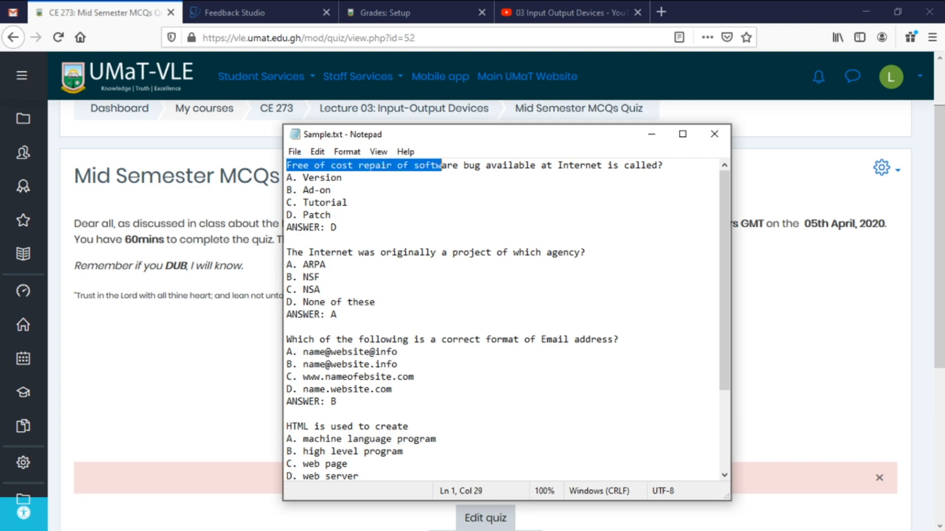
key("shift+Down")
key("shift+Up")
key("shift+Right")
key("shift+Right")
key("shift+Right")
key("shift+Right")
key("shift+Right")
key("shift+Right")
key("shift+Right")
key("shift+Right")
key("shift+Right")
key("shift+Right")
key("shift+Right")
key("shift+Right")
key("shift+Right")
key("shift+Right")
key("shift+Right")
key("shift+Right")
key("shift+Right")
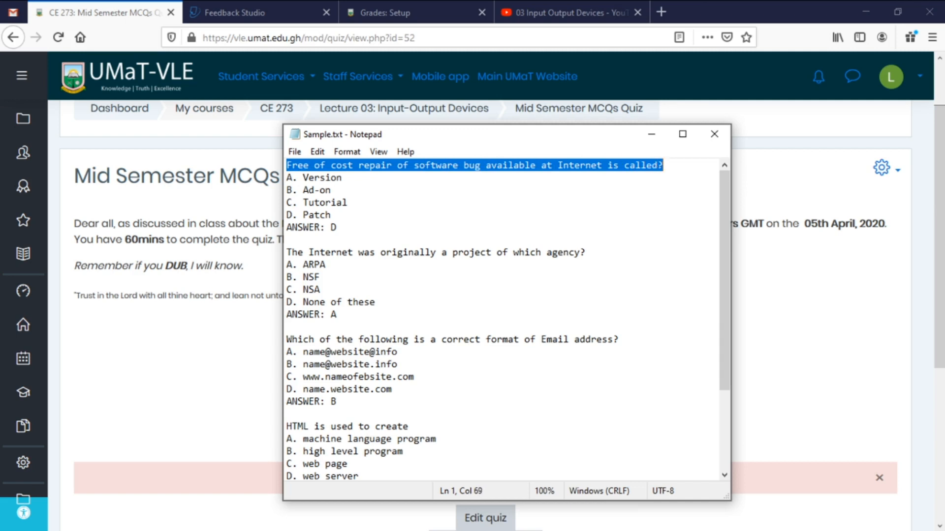
left_click(303, 178)
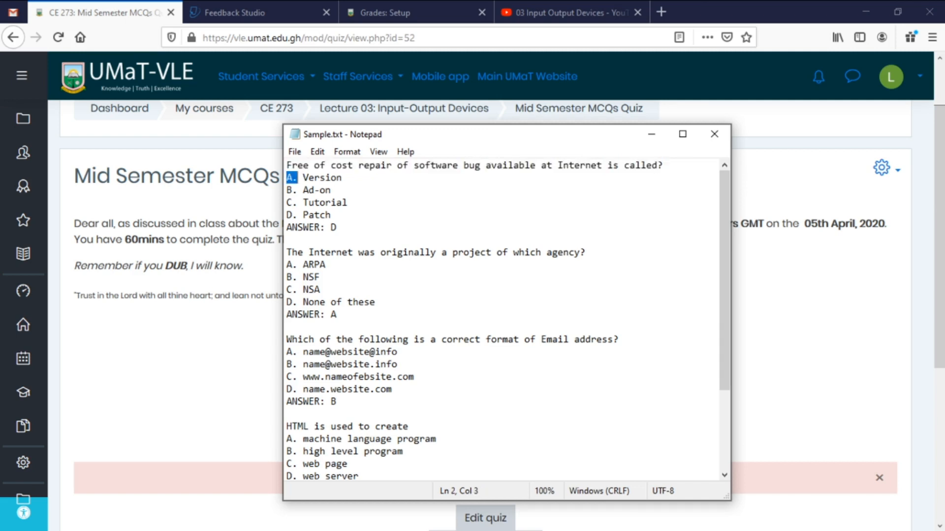
left_click(286, 190)
key("Down")
key("shift+Right")
key("shift+Right")
key("shift+Right")
key("shift+Right")
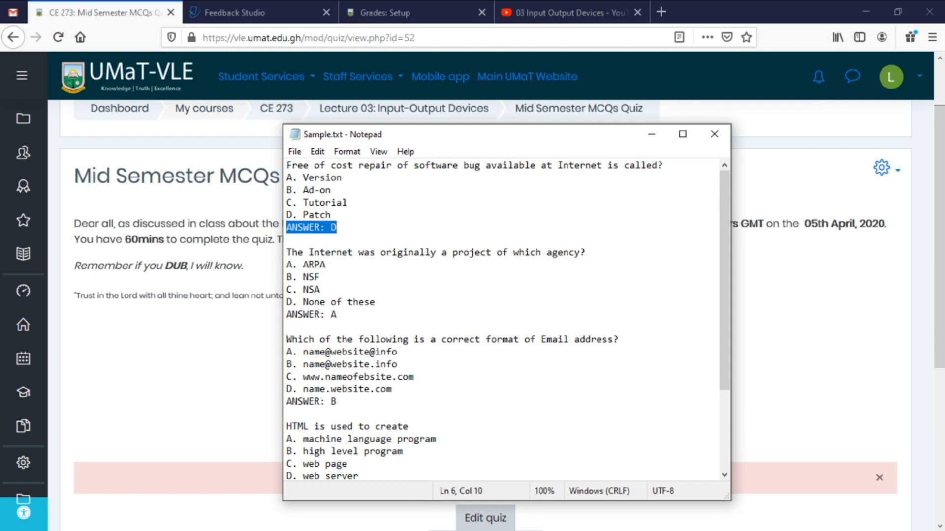
left_click(331, 190)
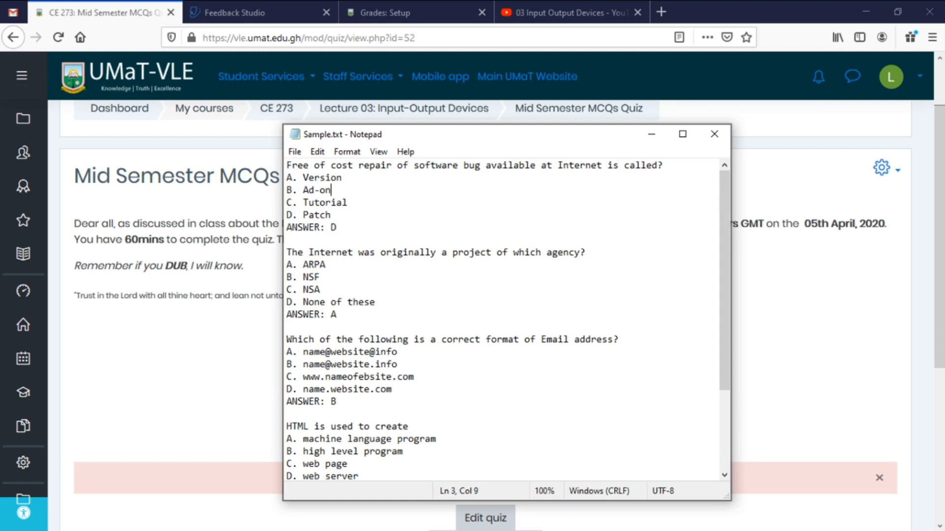
Highlight the first question line, the A. label, options A–D and the ANSWER: D line.
left_click(287, 166)
key("shift+Right")
key("shift+Right")
key("shift+Right")
key("shift+Right")
key("shift+Right")
key("shift+Right")
key("shift+Right")
key("shift+Right")
key("shift+Right")
key("shift+Right")
key("shift+Right")
key("shift+Right")
key("shift+Right")
key("shift+Right")
key("shift+Right")
key("shift+Right")
key("shift+Right")
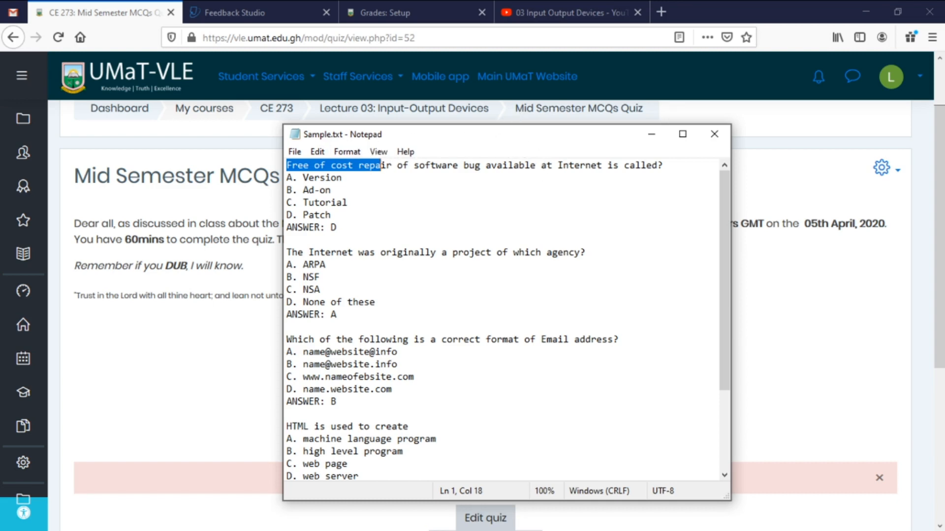
left_click(287, 166)
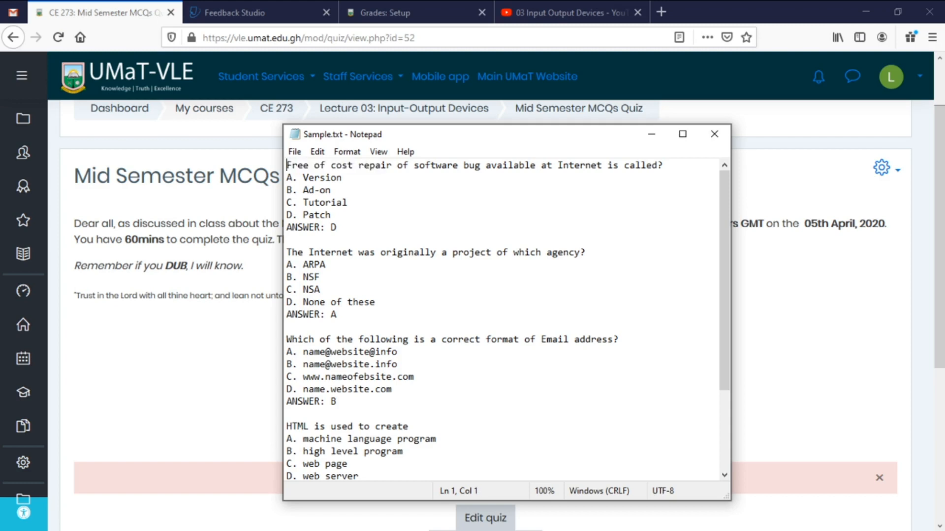
key("shift+Right")
key("shift+Right")
key("shift+Right")
key("shift+Right")
key("shift+Right")
key("shift+Right")
key("shift+Right")
key("shift+Right")
key("shift+Right")
key("shift+Right")
key("shift+Right")
key("shift+Right")
key("shift+Right")
key("shift+Right")
key("shift+Right")
key("shift+Right")
key("shift+Right")
key("shift+Right")
key("shift+Right")
key("shift+Right")
key("shift+Right")
key("shift+Right")
key("shift+Right")
key("shift+Right")
key("shift+Right")
key("shift+Right")
key("shift+Right")
key("shift+Right")
key("shift+Right")
key("shift+Right")
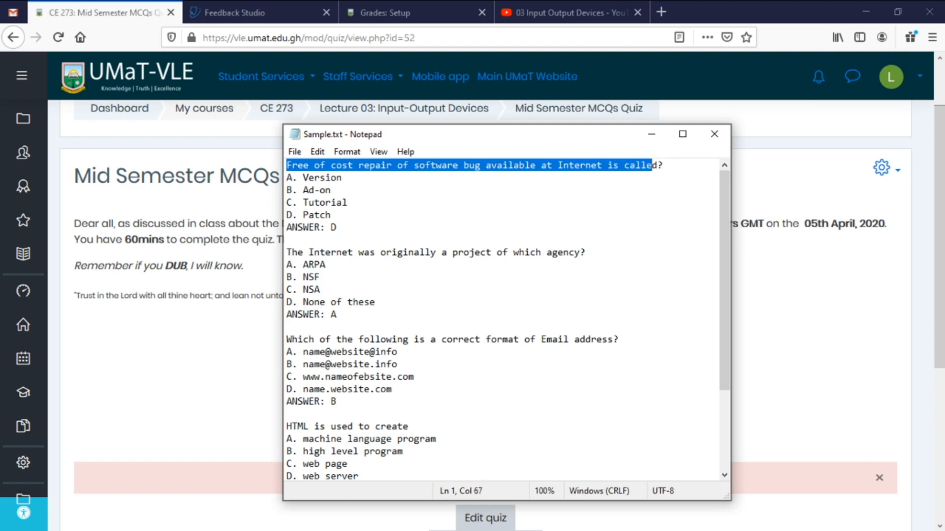
key("Right")
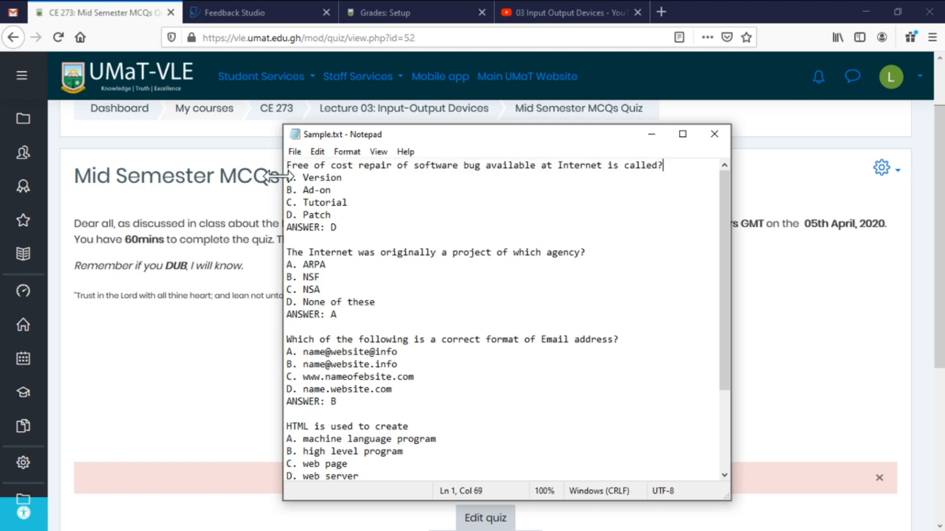
key("Right")
key("shift+Right")
key("Right")
key("Right")
key("shift+Right")
key("Right")
key("Right")
key("Right")
key("Right")
left_click_drag(331, 215, 287, 178)
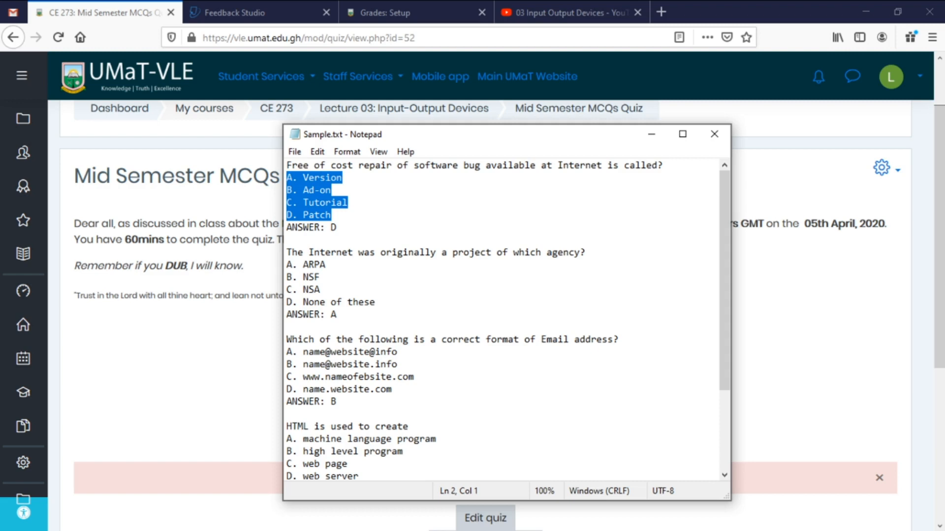
left_click_drag(337, 227, 287, 227)
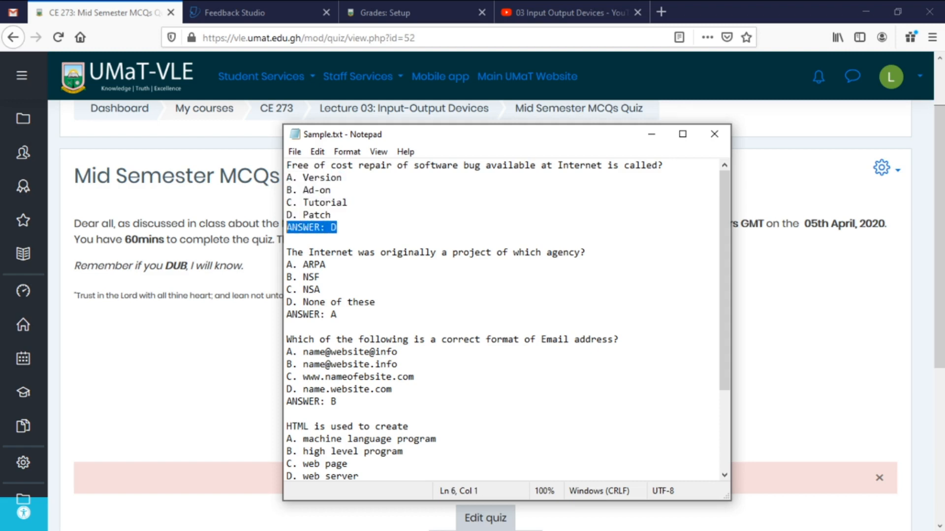
Highlight the Internet agency question, options A. ARPA and B. NSF, and its ANSWER: label.
left_click_drag(287, 252, 585, 252)
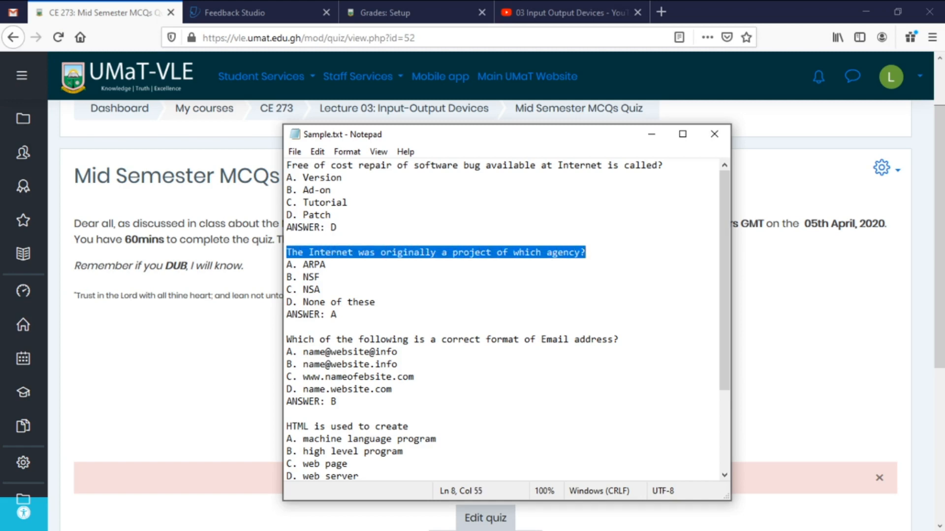
left_click(337, 227)
left_click(287, 239)
left_click(337, 228)
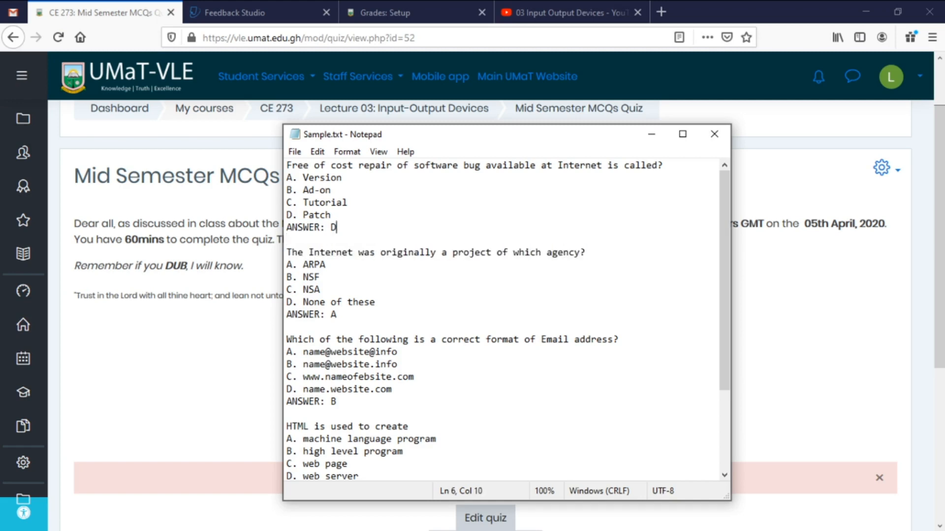
left_click(287, 240)
left_click_drag(287, 252, 320, 277)
left_click(287, 239)
left_click(287, 264)
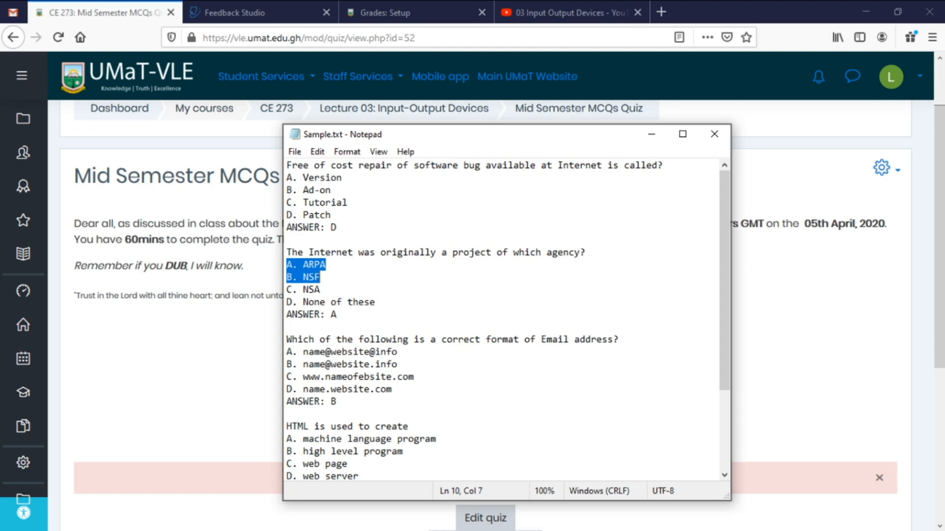
left_click(358, 302)
left_click(375, 302)
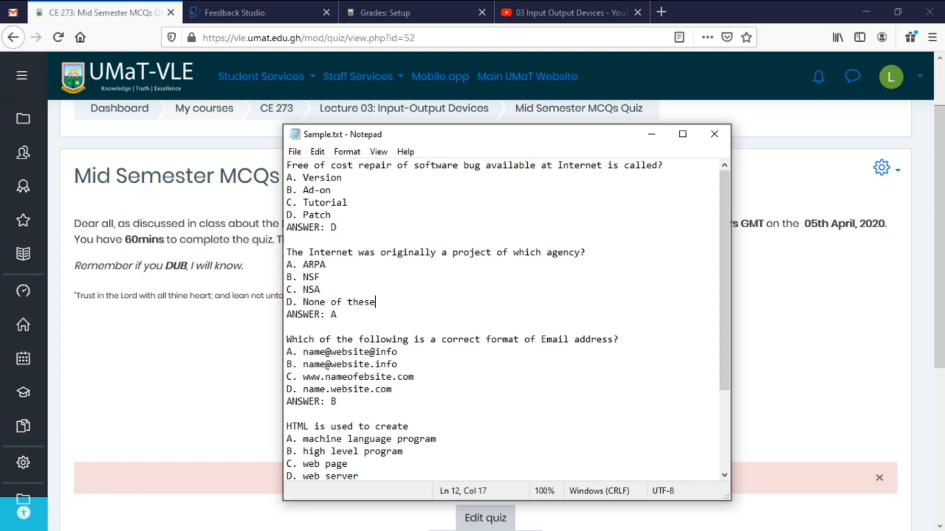
left_click_drag(286, 314, 324, 314)
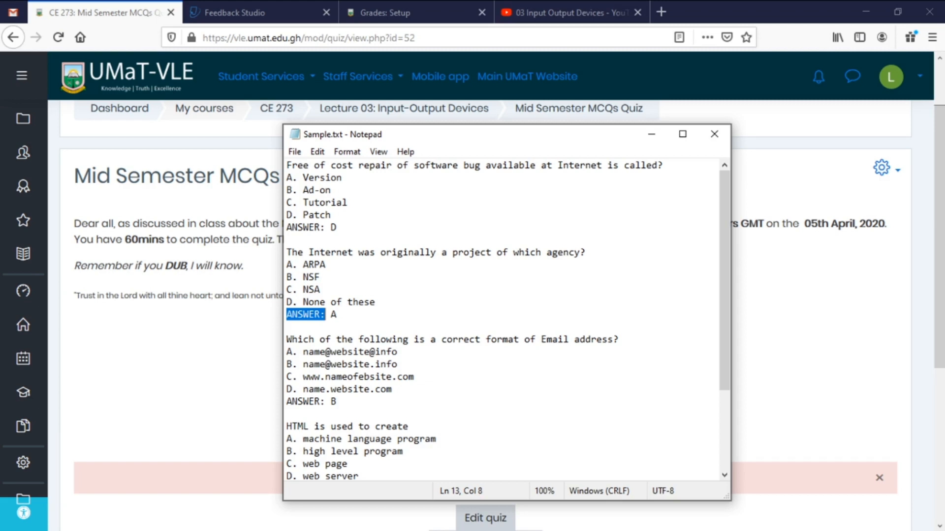
Highlight the email address question with its four options, then drag Notepad off to the left.
left_click(337, 314)
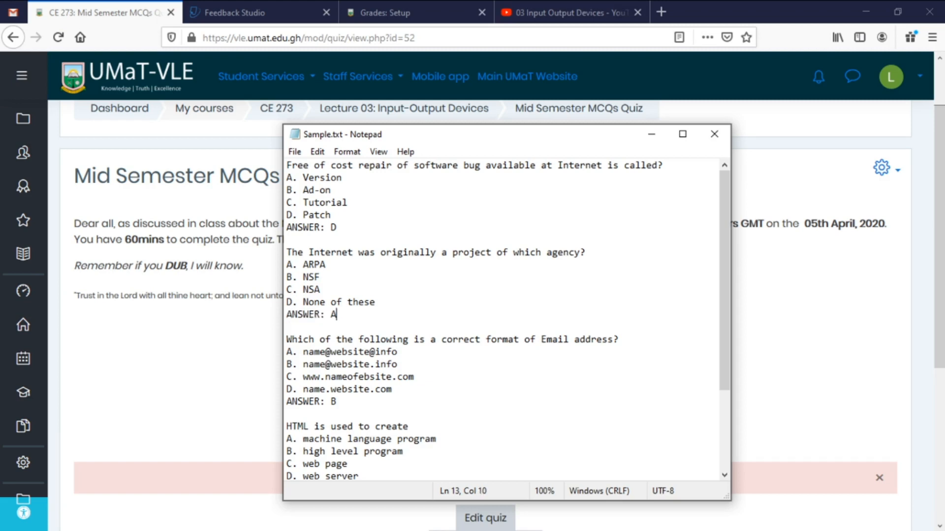
left_click(287, 340)
key("shift+Right")
key("shift+Right")
key("shift+Right")
key("shift+Right")
key("shift+Right")
key("shift+Right")
key("shift+Right")
key("shift+Right")
key("shift+Right")
key("shift+Right")
key("shift+Right")
key("shift+Right")
key("shift+Right")
key("shift+Right")
key("shift+Right")
key("shift+Right")
key("shift+Right")
key("shift+Right")
key("shift+Right")
key("shift+Right")
key("shift+Right")
key("shift+Right")
key("shift+Right")
key("shift+Right")
key("shift+Right")
key("shift+Right")
key("shift+Right")
key("shift+Right")
key("shift+Right")
key("shift+Right")
key("shift+Right")
key("shift+Right")
key("shift+Right")
key("shift+Right")
key("shift+Right")
key("shift+Right")
key("shift+Right")
key("shift+Right")
key("shift+Right")
key("shift+Right")
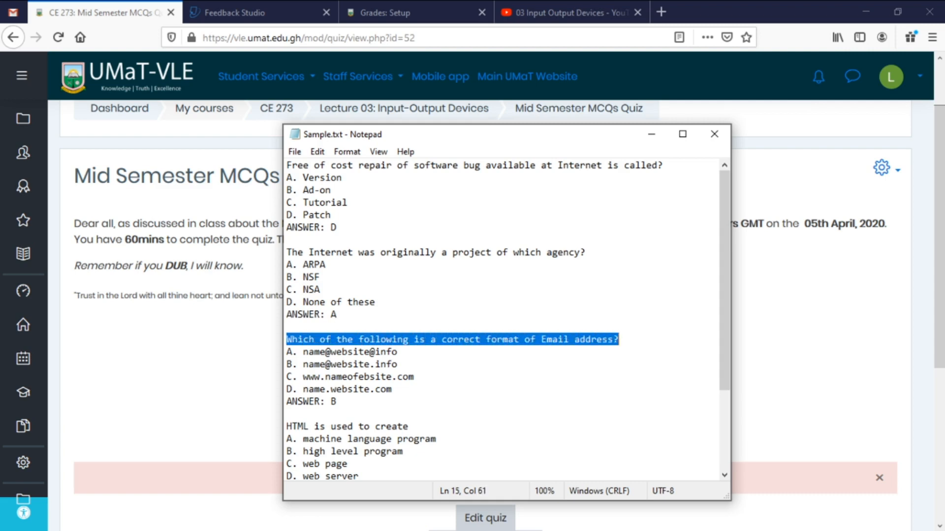
key("Right")
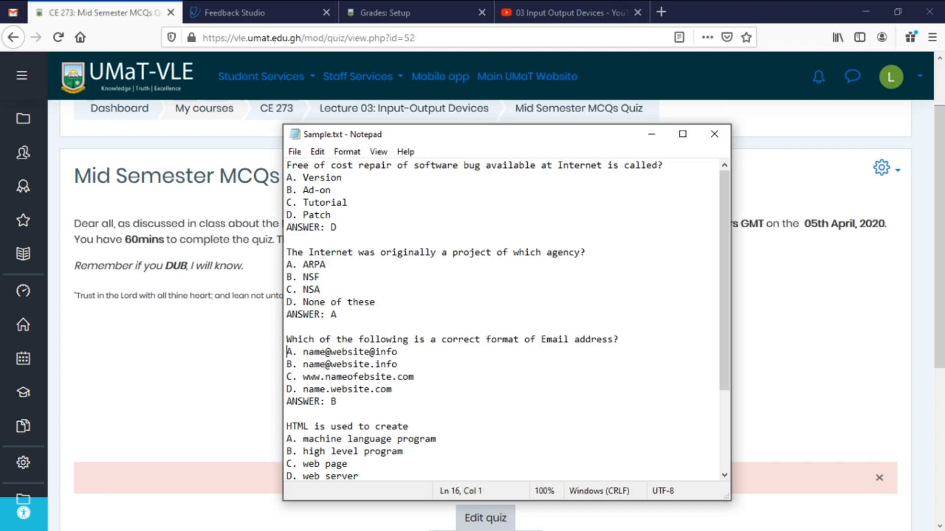
key("shift+Right")
key("shift+Right")
key("Left")
key("Down")
key("Down")
key("Down")
key("Down")
key("shift+Up")
key("shift+Up")
key("shift+Up")
key("shift+Up")
key("shift+Up")
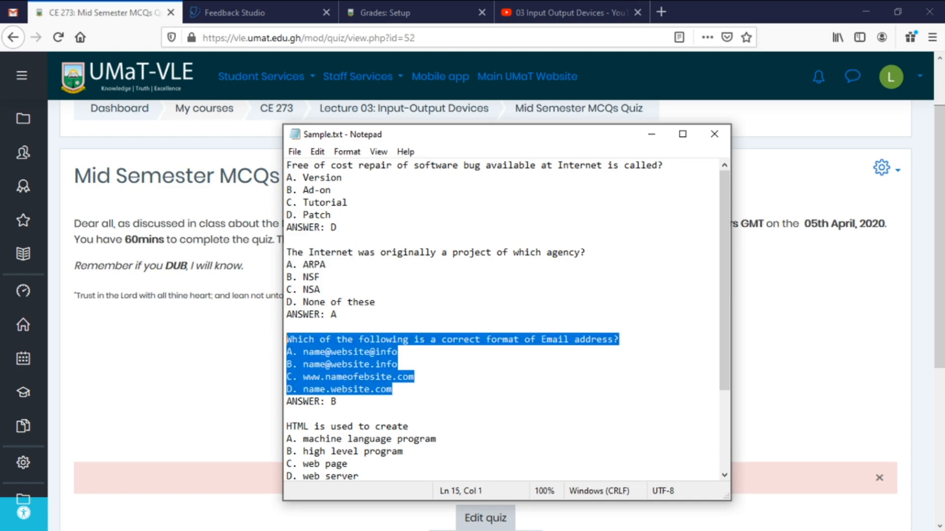
scroll(502, 320, "down", 3)
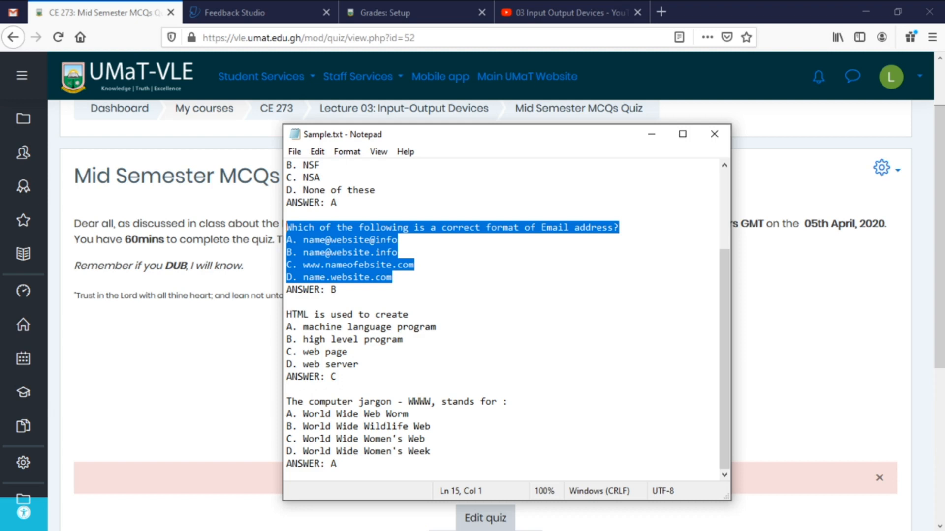
key("Right")
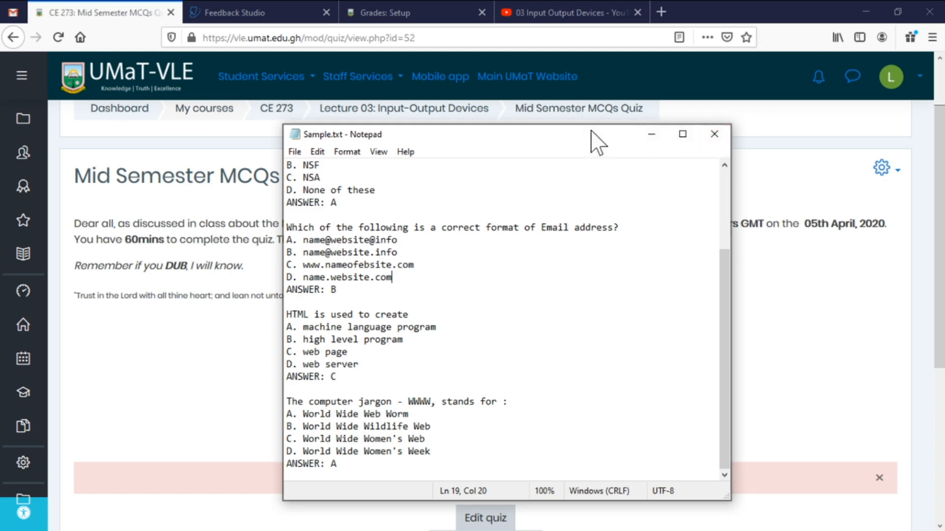
left_click_drag(506, 135, 0, 197)
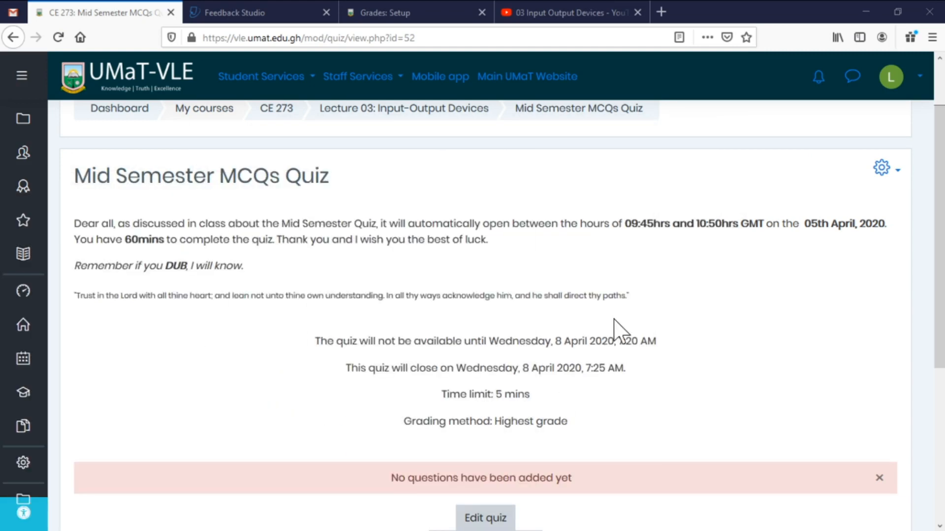
Dismiss the no-questions notice and return to the Computer Graphics course page.
scroll(617, 327, "down", 5)
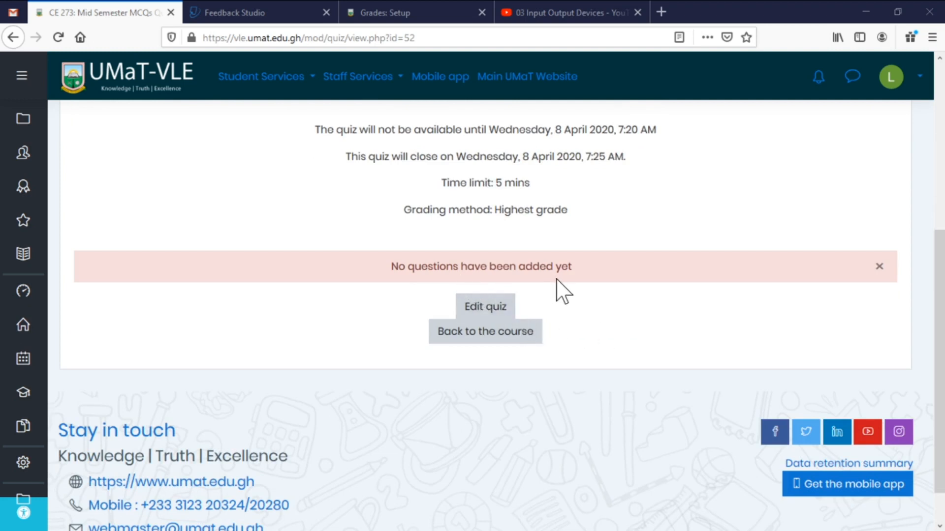
left_click(878, 268)
left_click(503, 289)
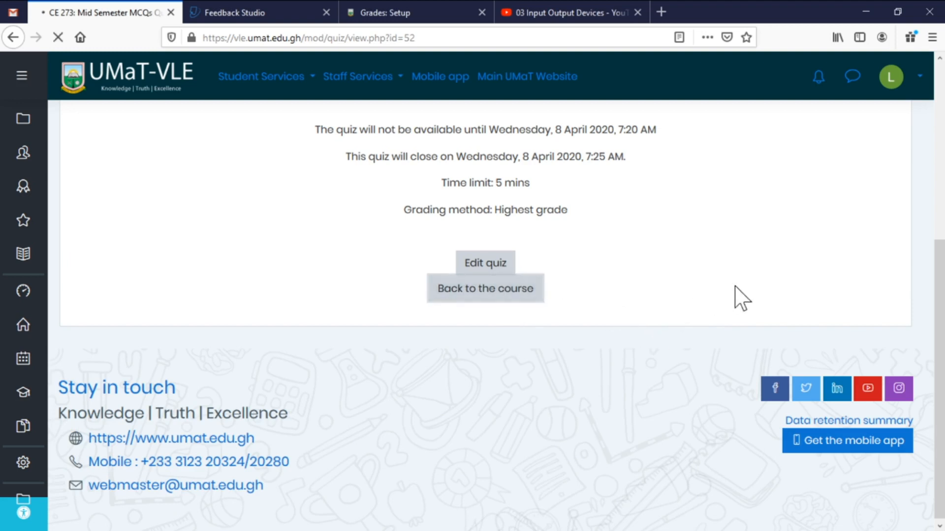
scroll(736, 295, "up", 5)
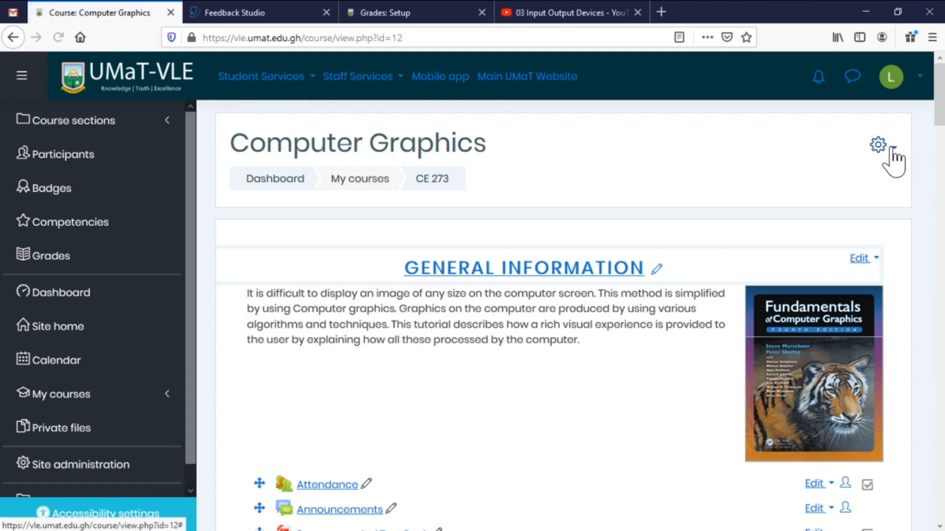
Open and close the course administration menu, then scroll down to the Lecture 03 quiz link.
left_click(893, 151)
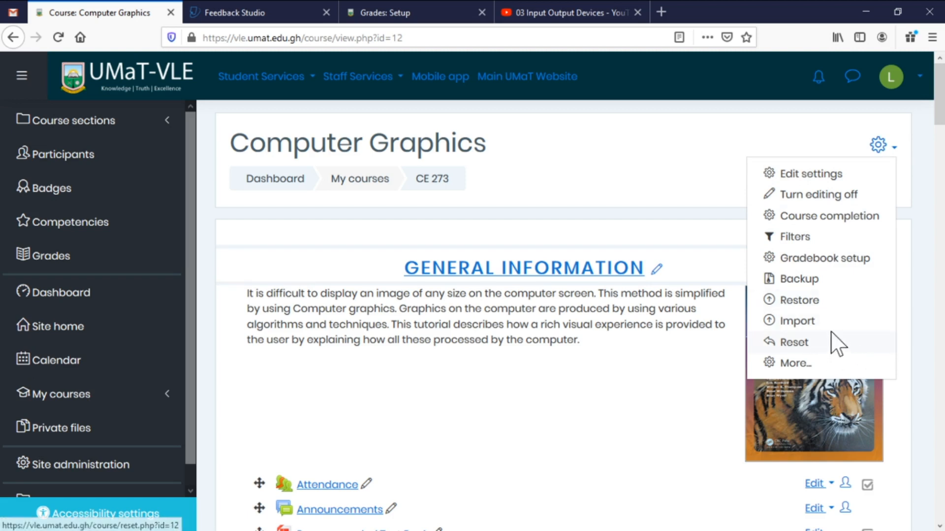
scroll(831, 330, "down", 1)
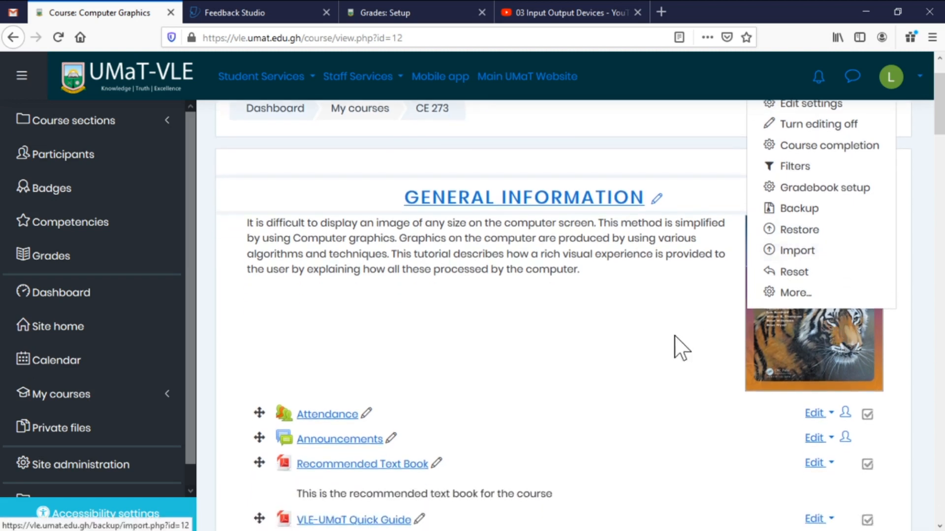
left_click(678, 337)
scroll(569, 366, "down", 1)
scroll(570, 374, "down", 15)
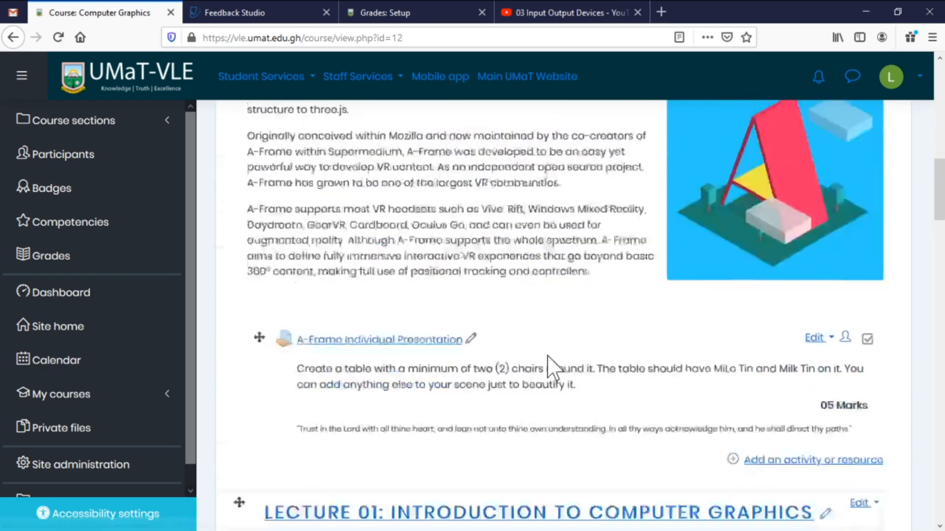
scroll(380, 326, "down", 15)
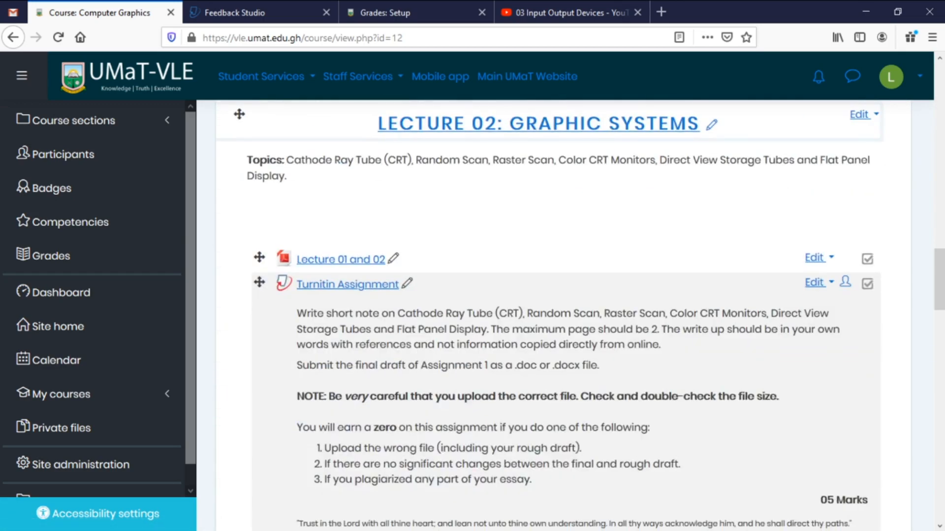
scroll(379, 338, "down", 7)
scroll(384, 333, "up", 5)
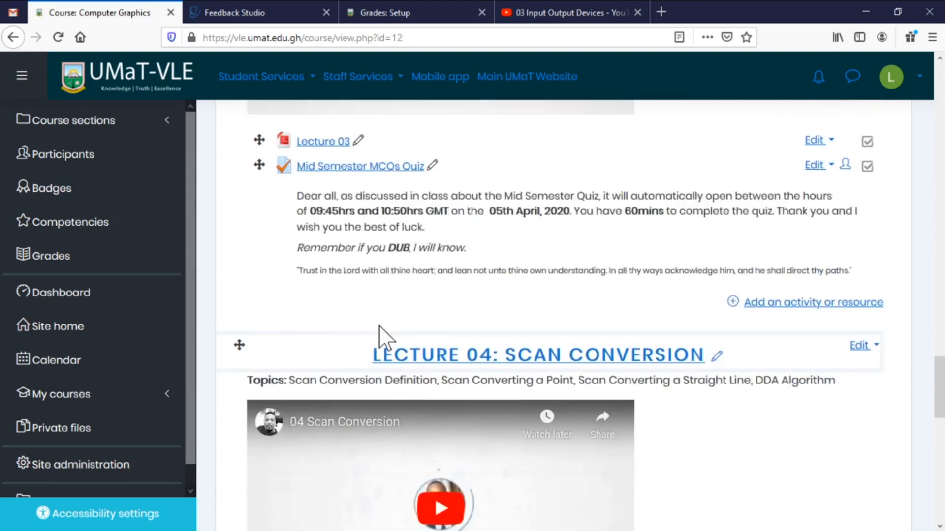
Open the Mid Semester MCQs Quiz page and browse its administration menu.
left_click(365, 239)
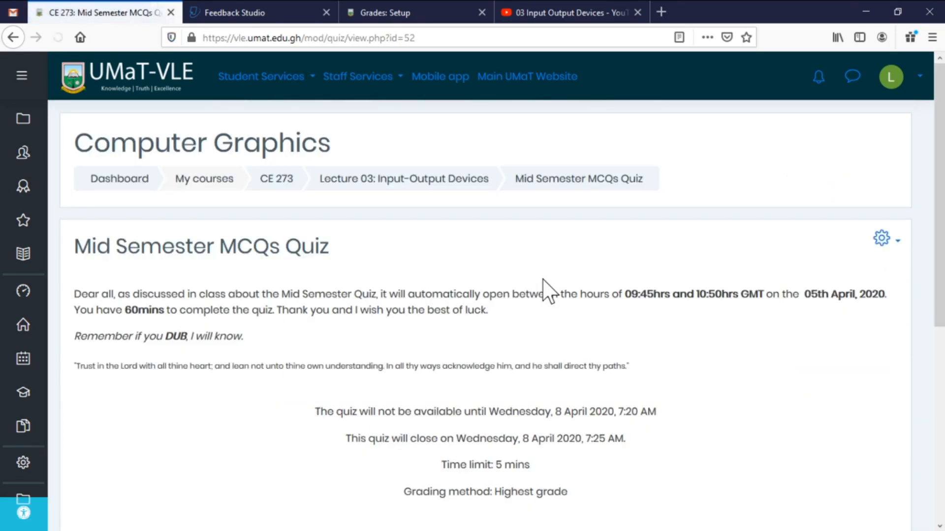
left_click(896, 241)
scroll(900, 295, "down", 4)
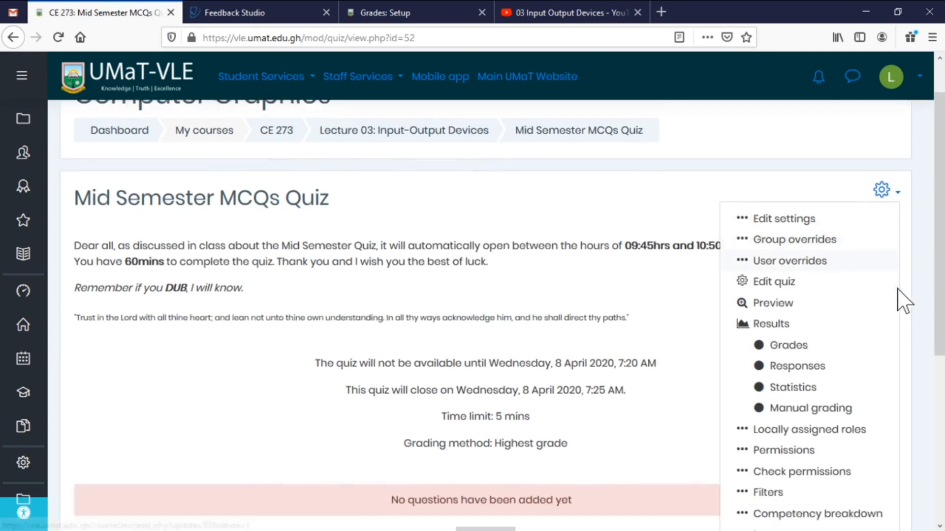
scroll(901, 301, "down", 2)
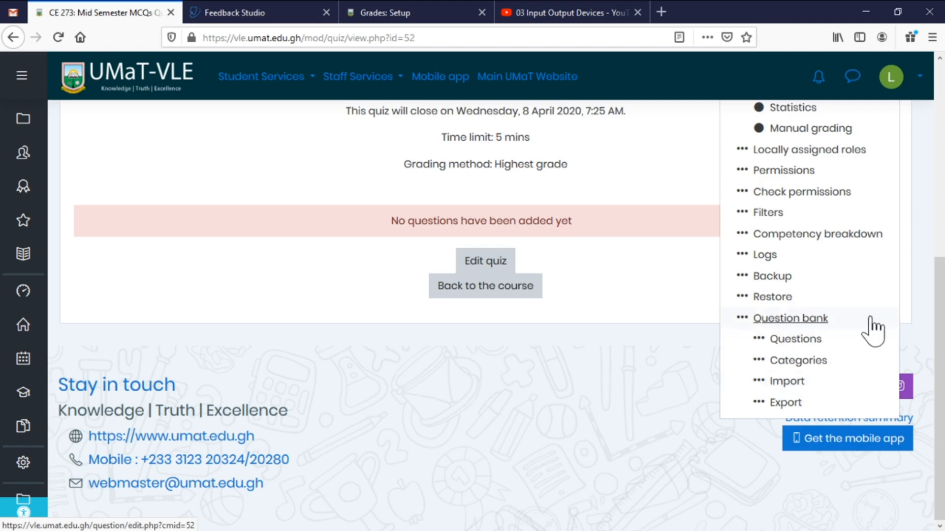
left_click(619, 271)
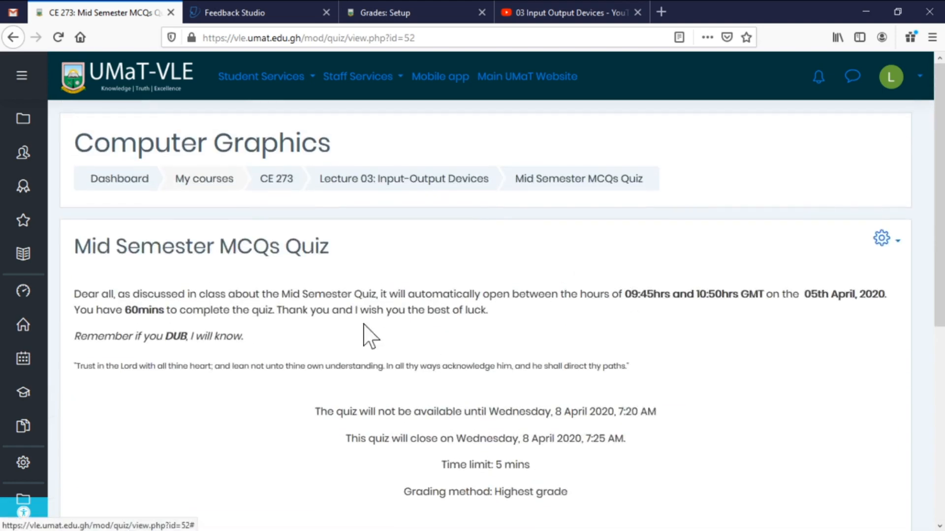
scroll(437, 257, "down", 5)
scroll(437, 257, "up", 3)
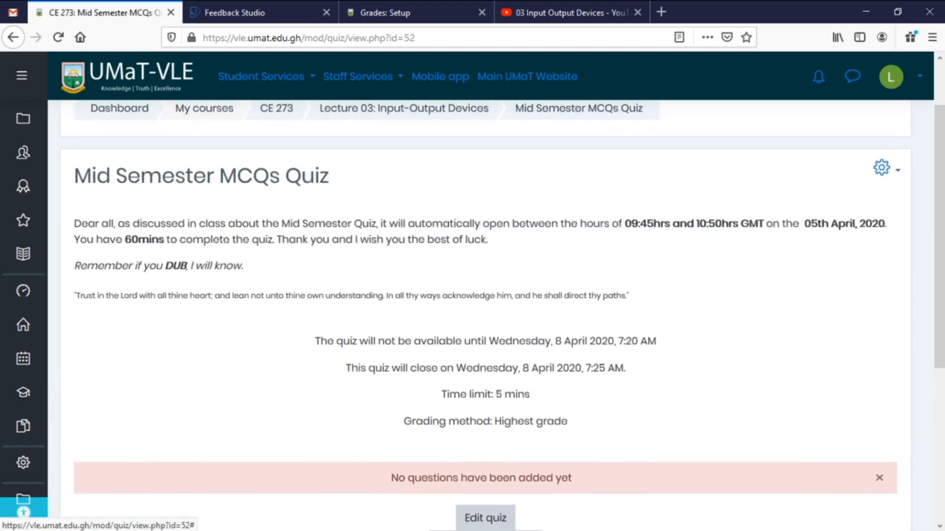
Choose Question bank > Import from the quiz administration menu.
left_click(897, 169)
scroll(836, 254, "down", 4)
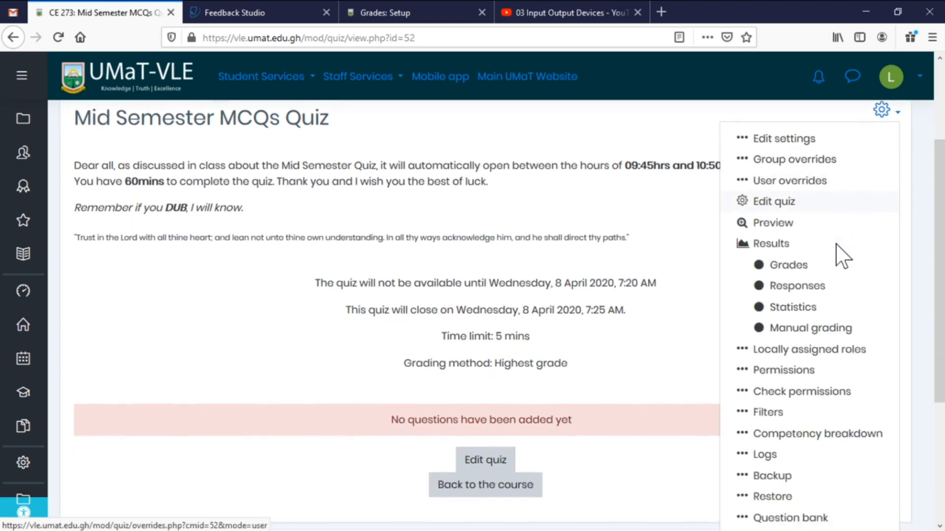
scroll(839, 258, "down", 1)
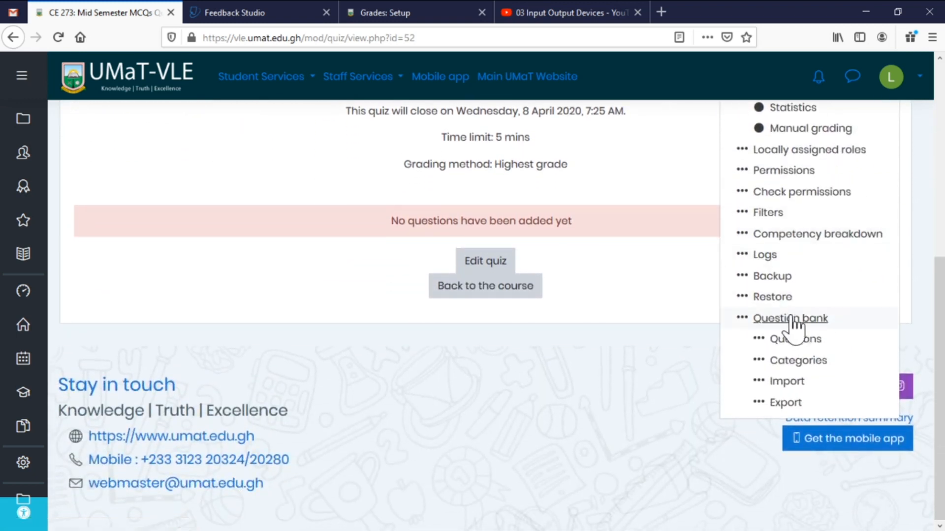
left_click(786, 387)
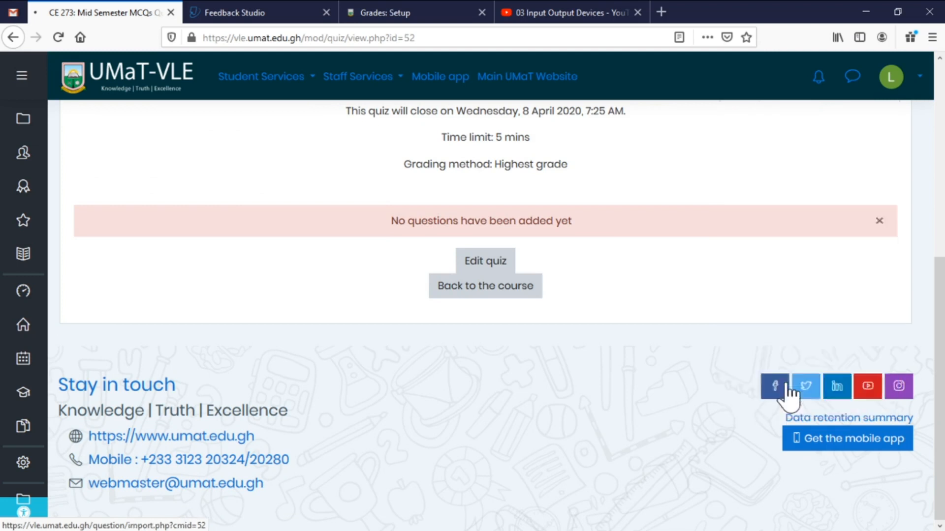
scroll(689, 384, "up", 3)
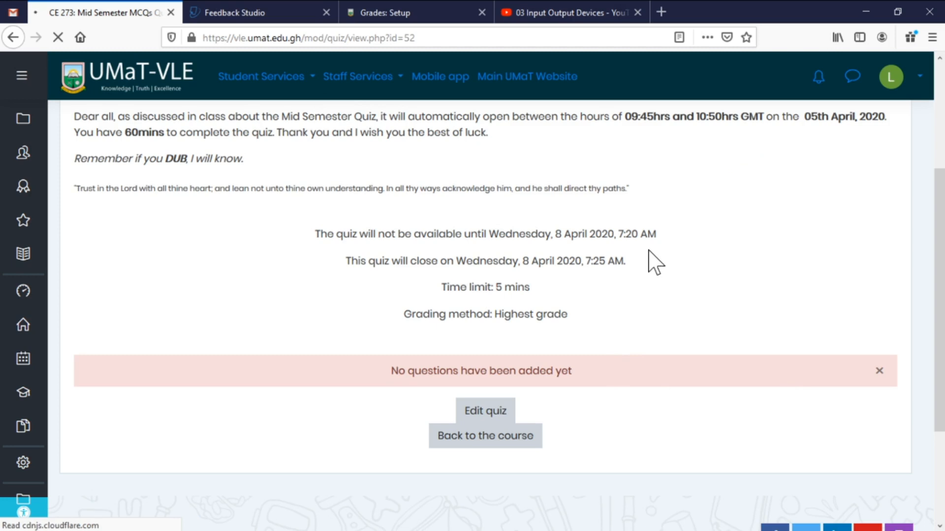
Compare Sample.txt beside the import form, then select Aiken format as the file format.
scroll(634, 266, "down", 3)
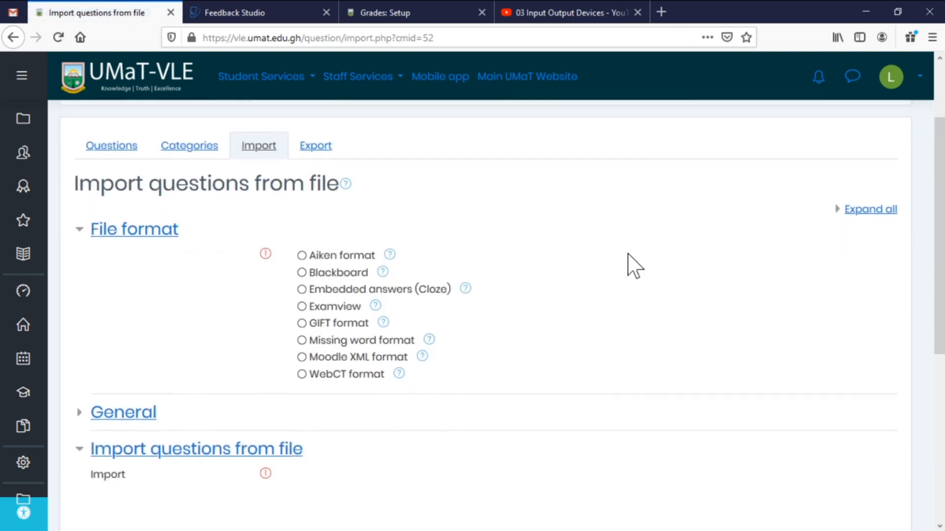
scroll(636, 263, "down", 2)
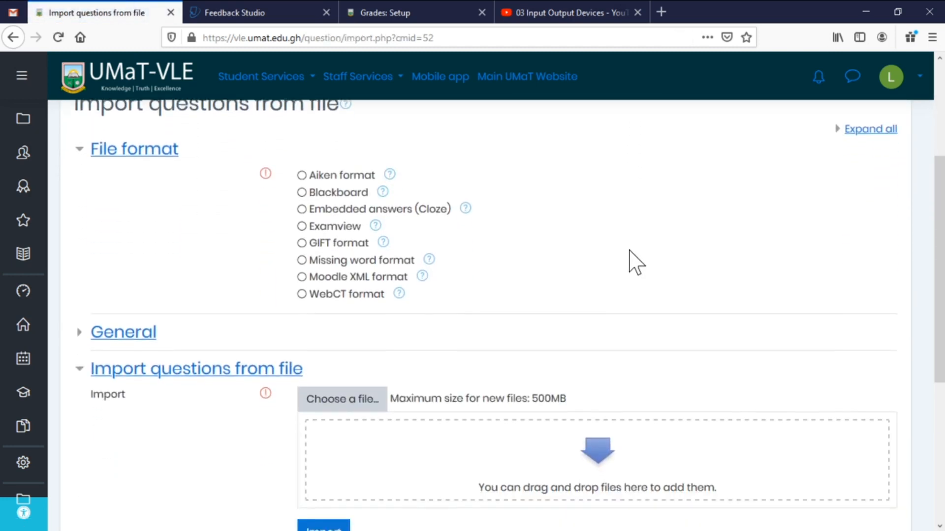
scroll(636, 264, "up", 2)
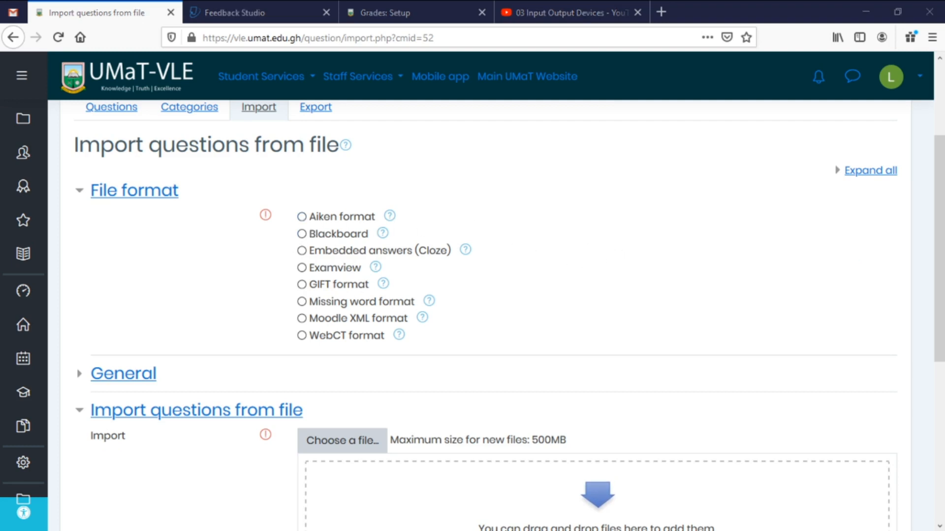
left_click_drag(512, 10, 645, 106)
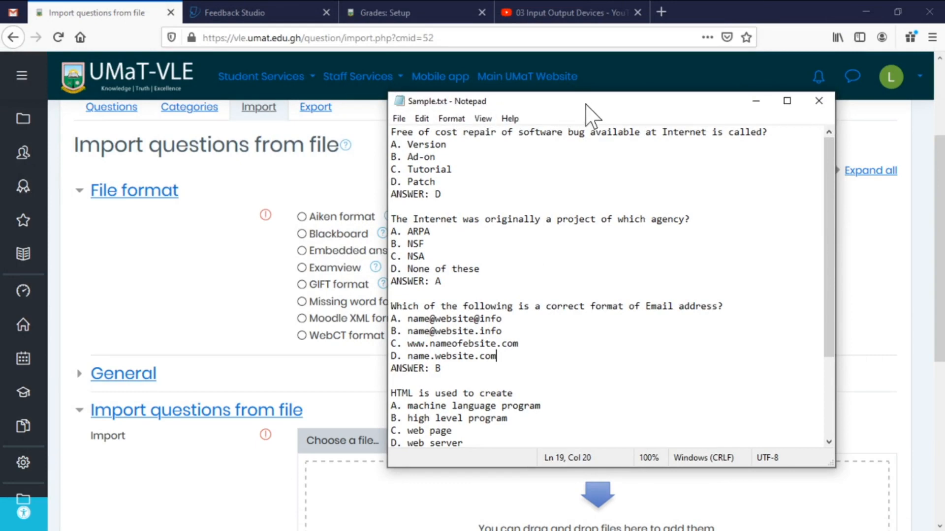
left_click_drag(585, 104, 0, 148)
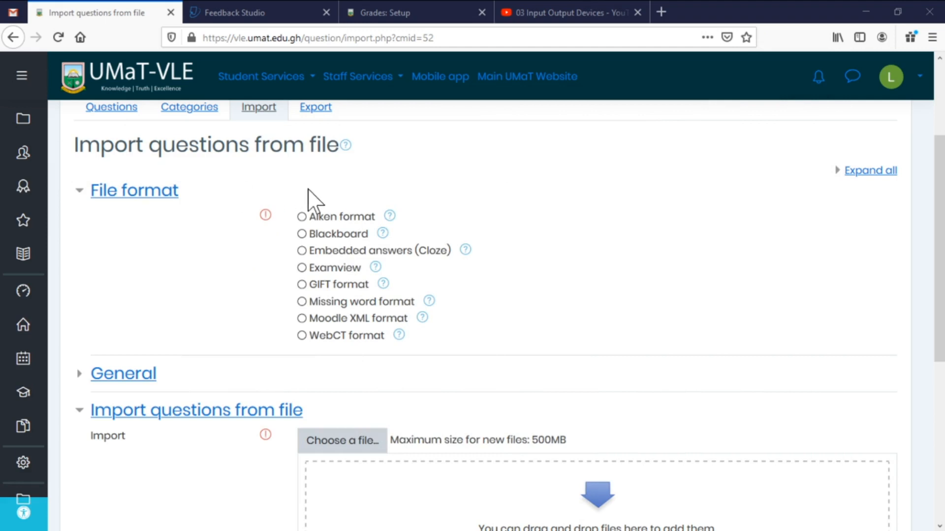
left_click(302, 217)
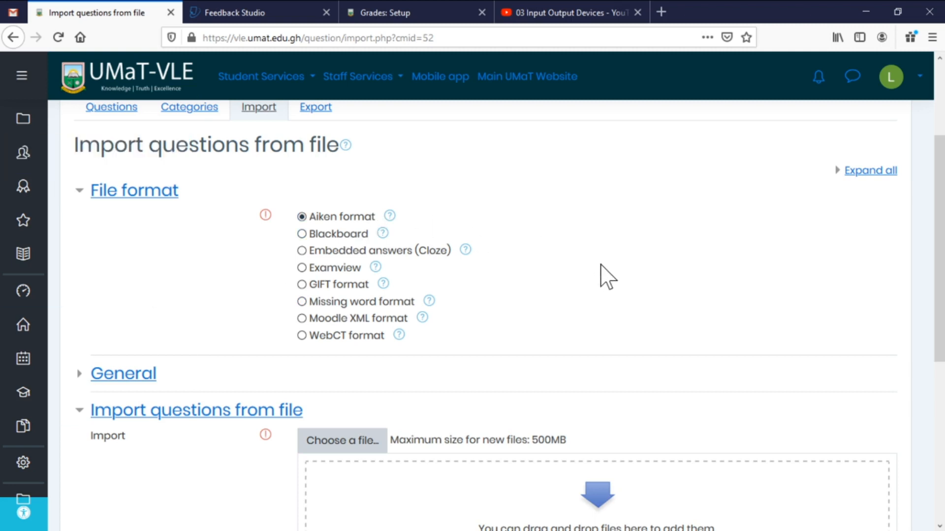
Keep Aiken format selected and glance at the General import options, leaving them default.
left_click(319, 217)
scroll(369, 231, "down", 5)
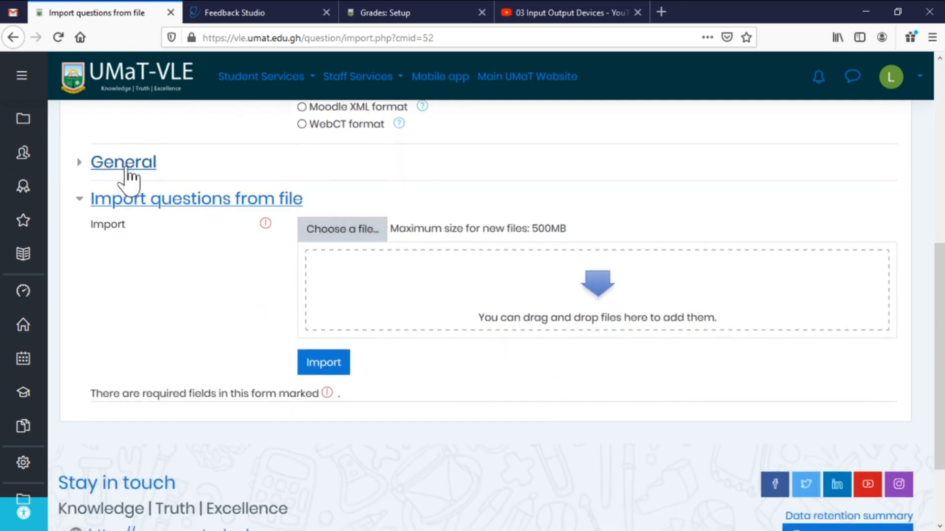
left_click(128, 172)
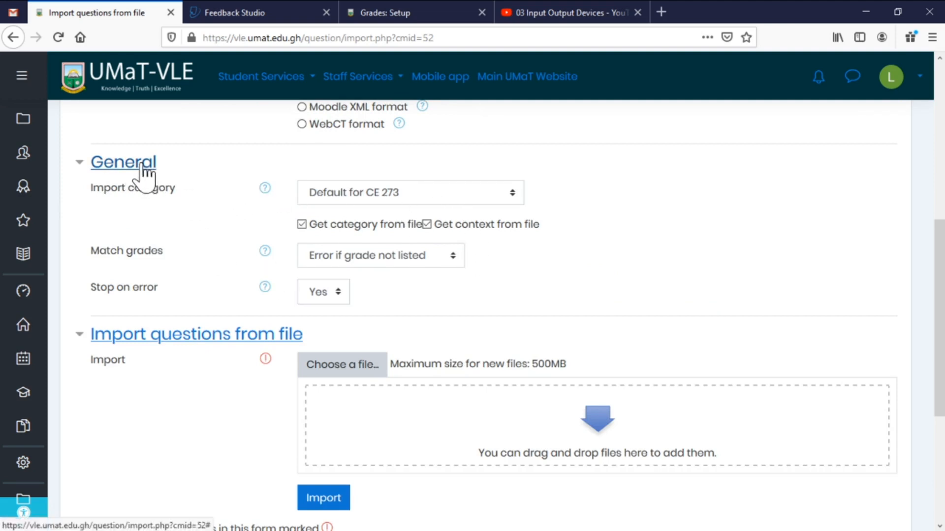
mouse_move(142, 164)
left_mouse_down()
mouse_move(145, 196)
mouse_move(138, 169)
left_mouse_up()
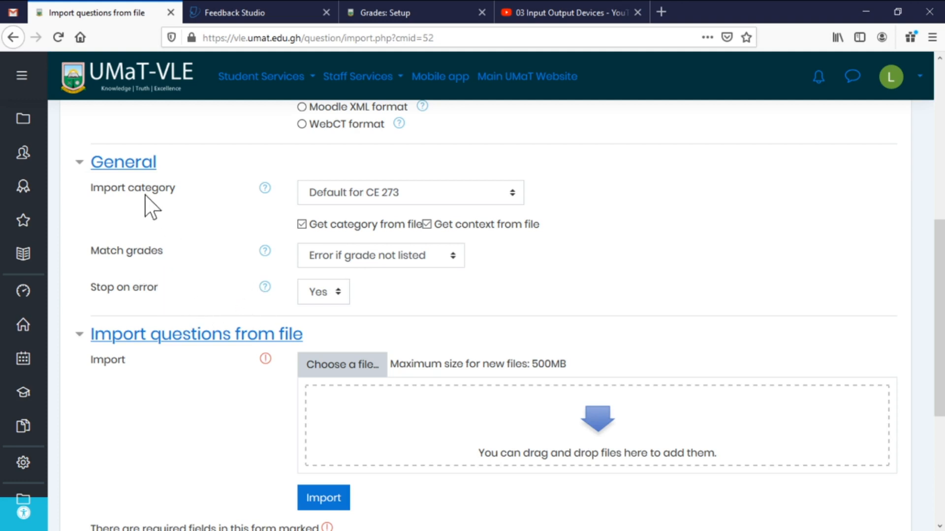
left_click(131, 164)
Drop Sample.txt into the file drop zone and import its 5 questions.
scroll(243, 282, "down", 2)
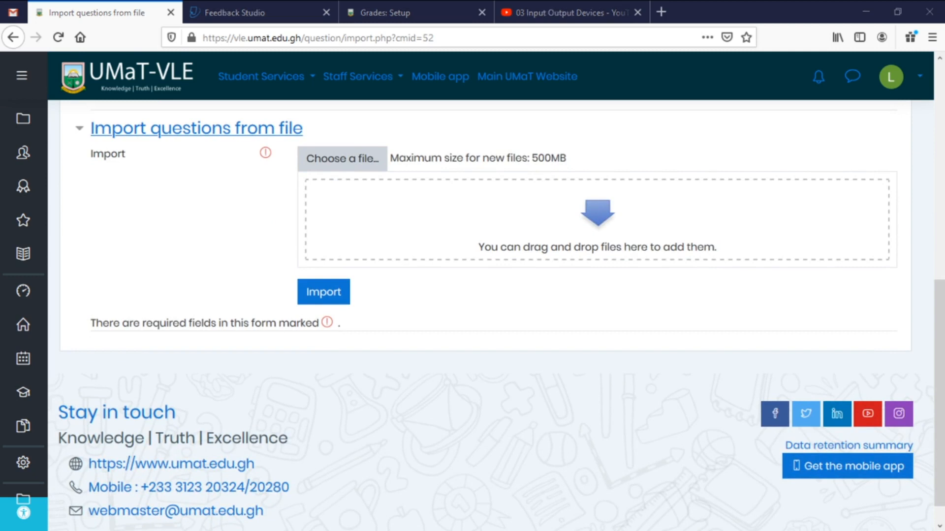
left_click_drag(459, 362, 547, 211)
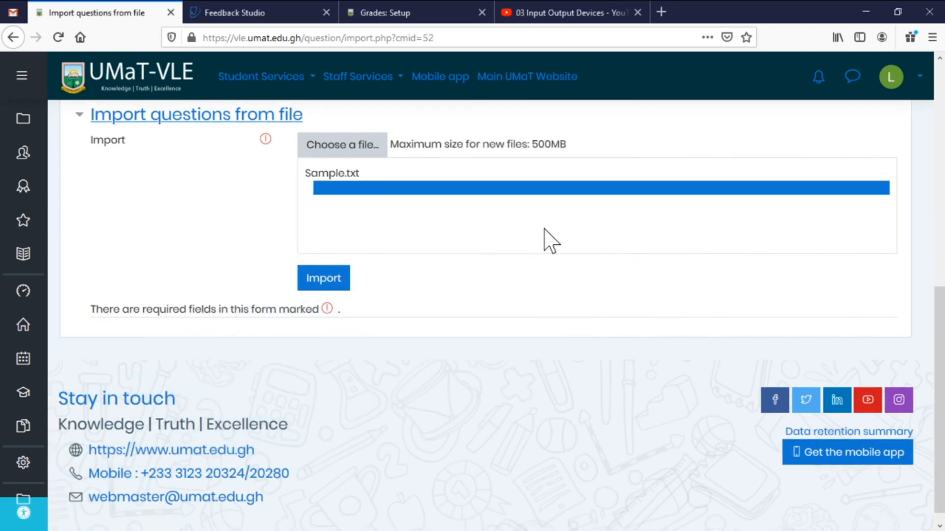
scroll(512, 261, "up", 2)
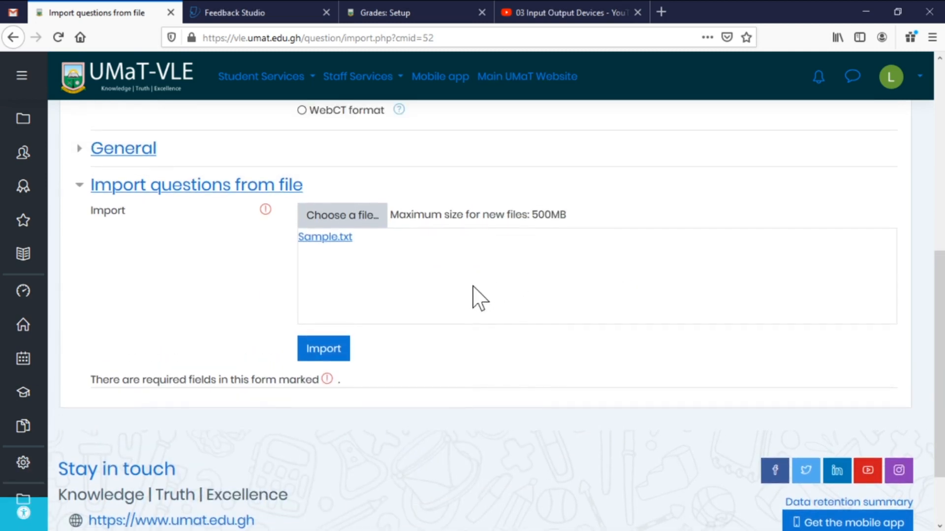
left_click(327, 357)
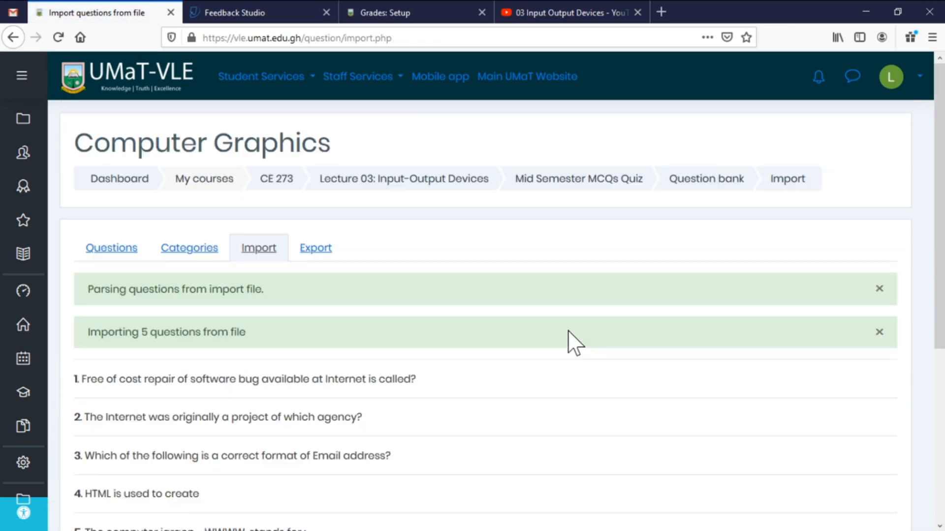
Review the five imported questions under Default for CE 273, then return to the quiz page.
scroll(490, 347, "down", 3)
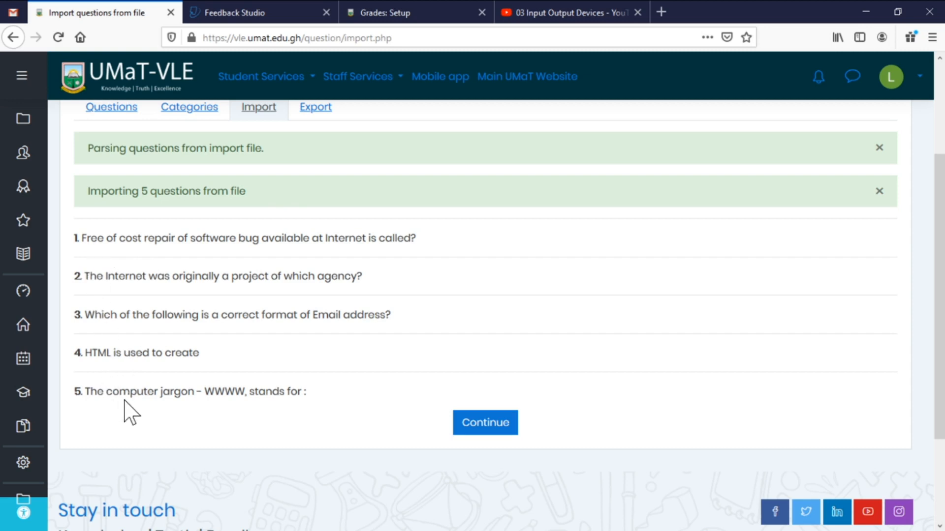
left_click(486, 429)
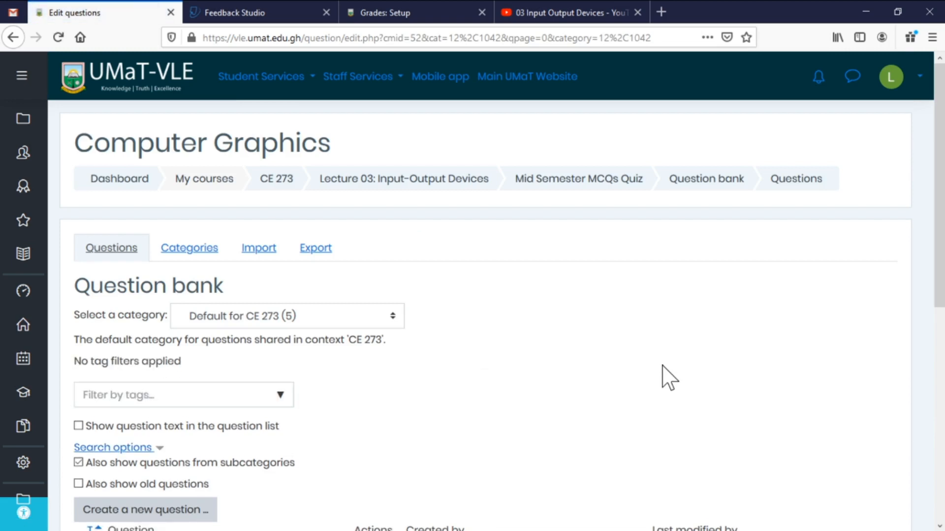
scroll(732, 231, "down", 5)
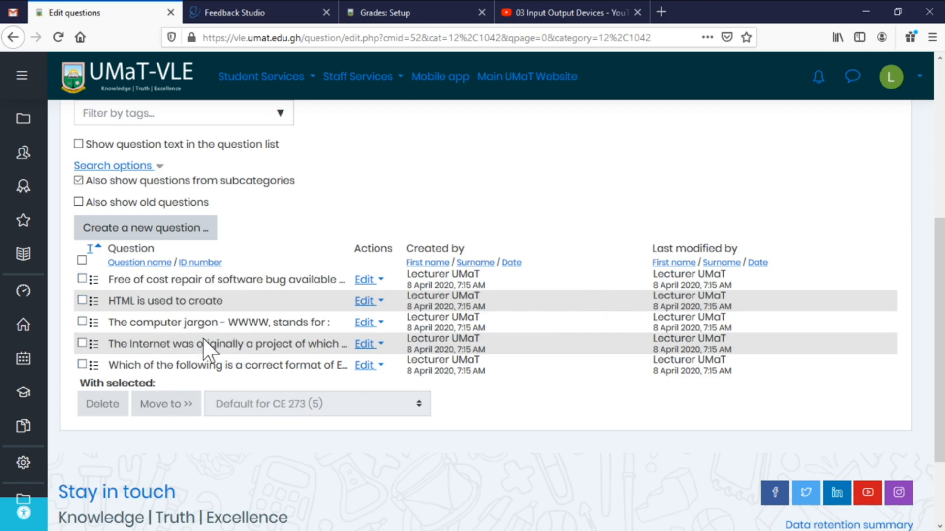
scroll(627, 295, "down", 3)
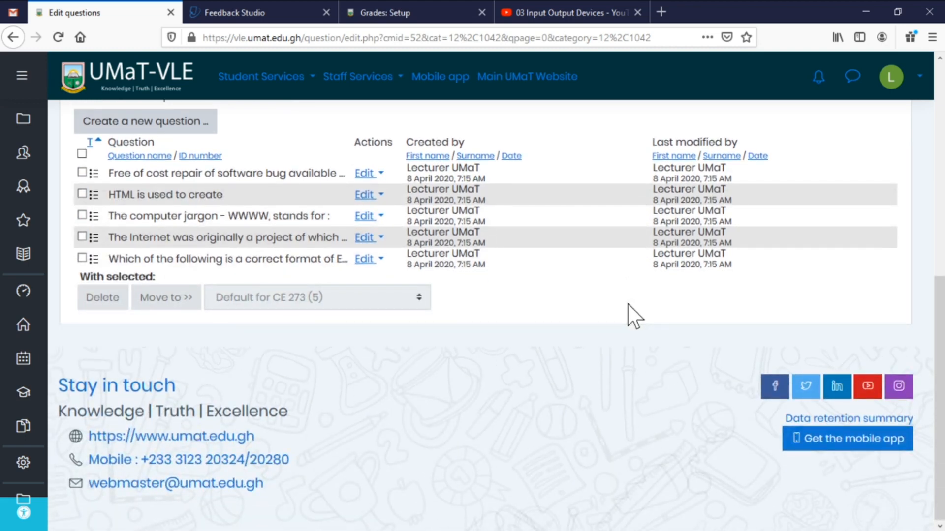
scroll(719, 332, "up", 10)
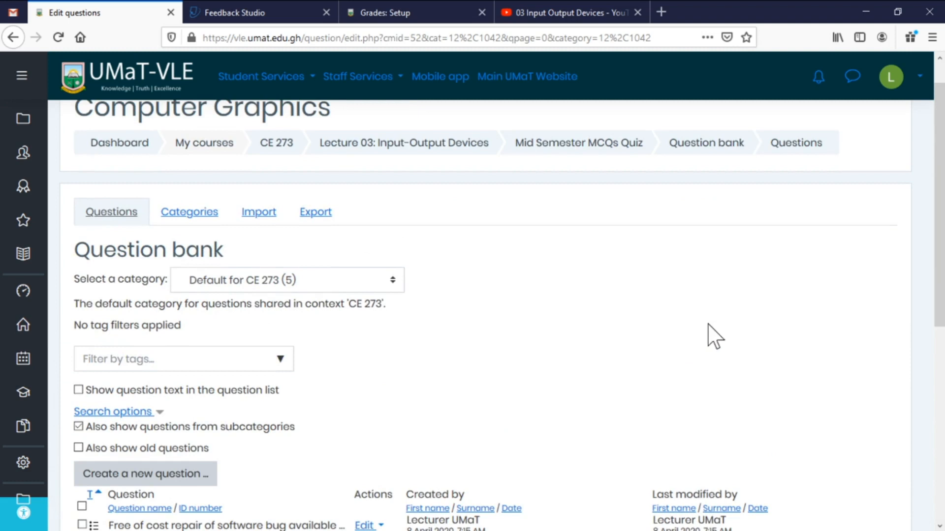
scroll(711, 334, "up", 1)
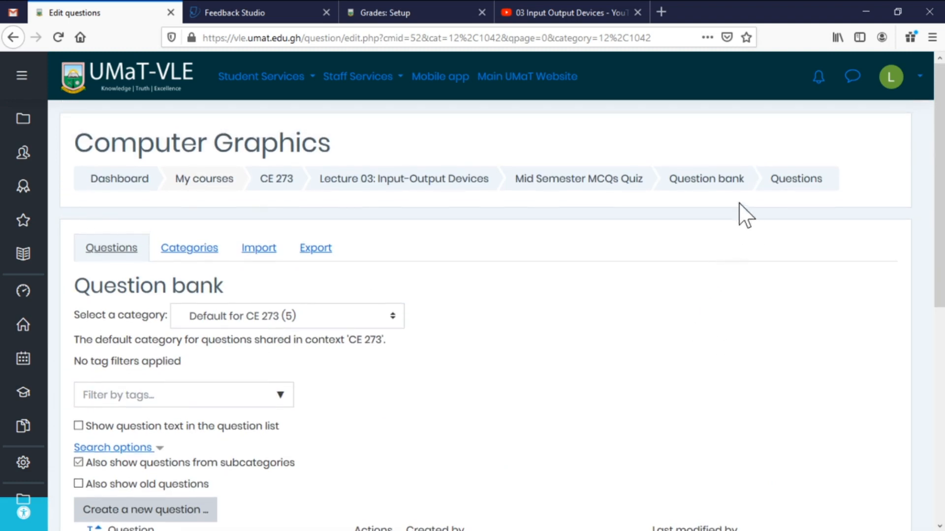
left_click(546, 171)
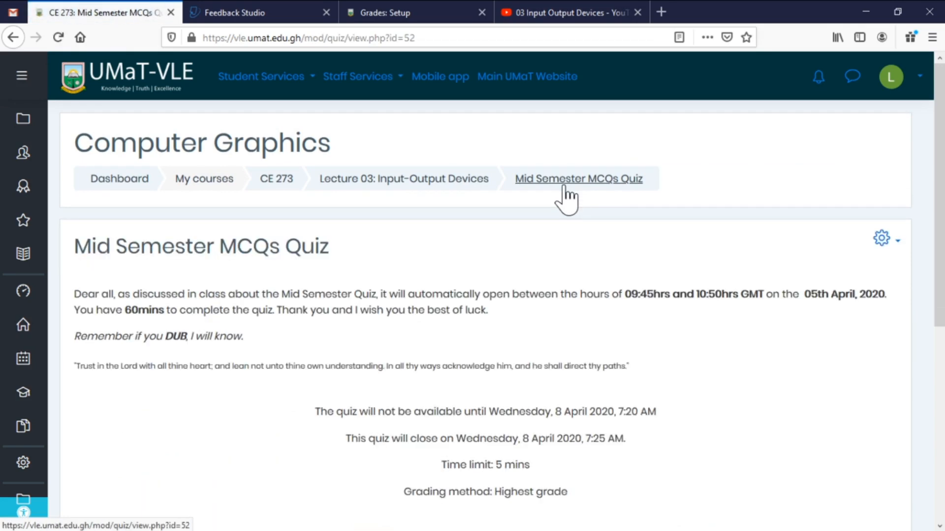
Open Edit quiz for Mid Semester MCQs Quiz, showing 0 questions and maximum grade 10.00.
scroll(591, 204, "down", 5)
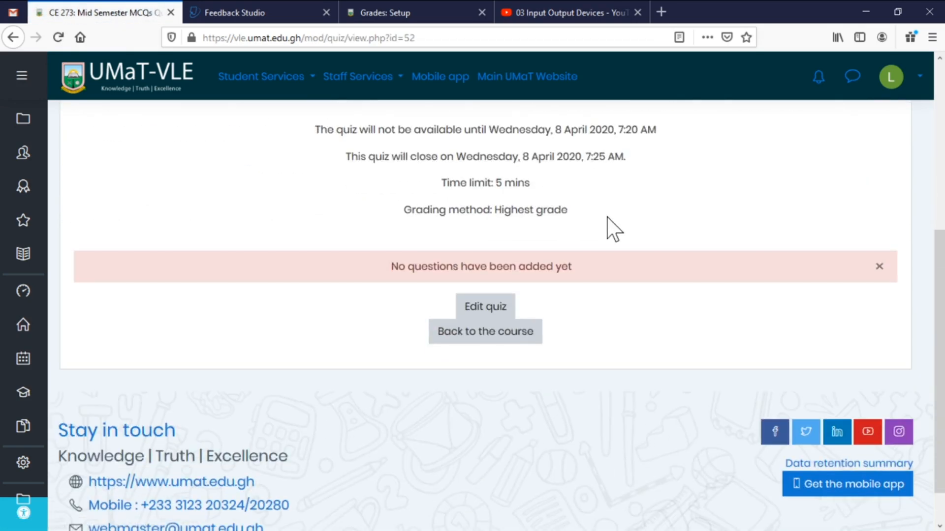
scroll(614, 230, "up", 4)
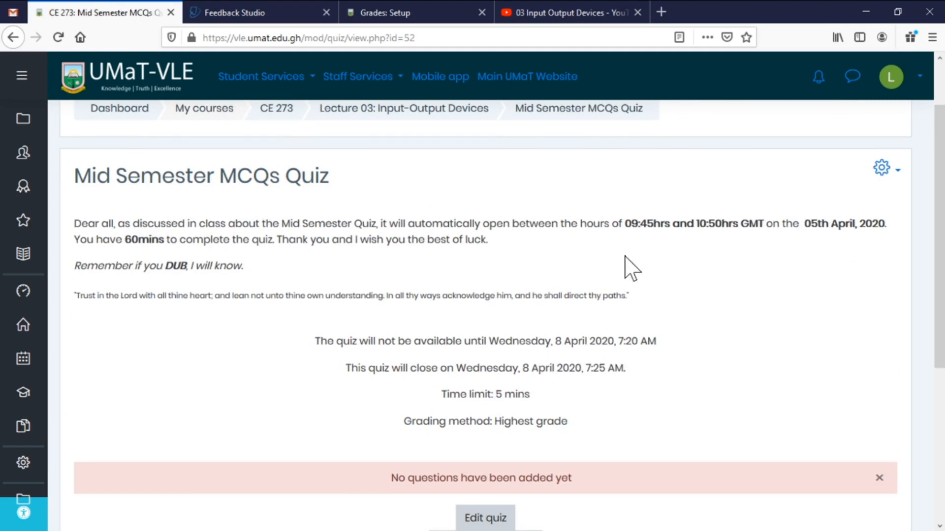
scroll(311, 421, "down", 4)
scroll(290, 327, "up", 5)
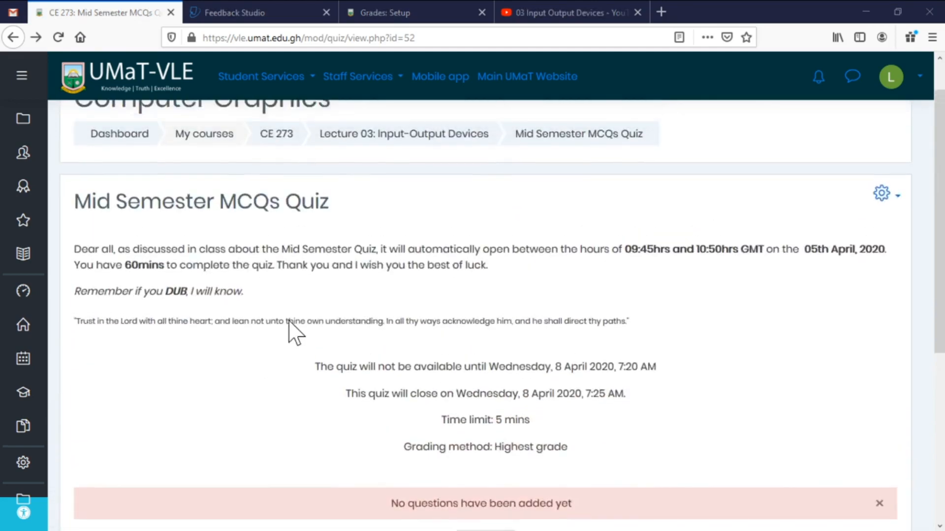
scroll(391, 357, "down", 4)
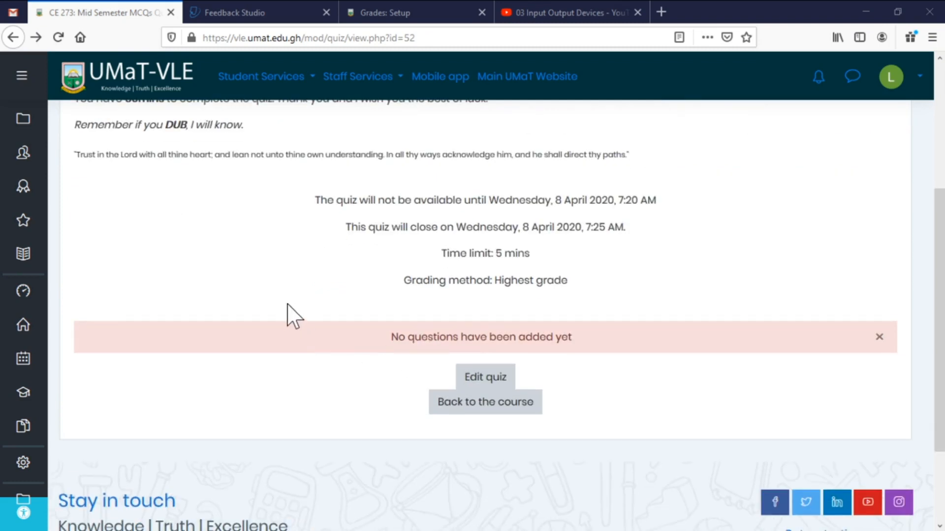
scroll(357, 265, "up", 5)
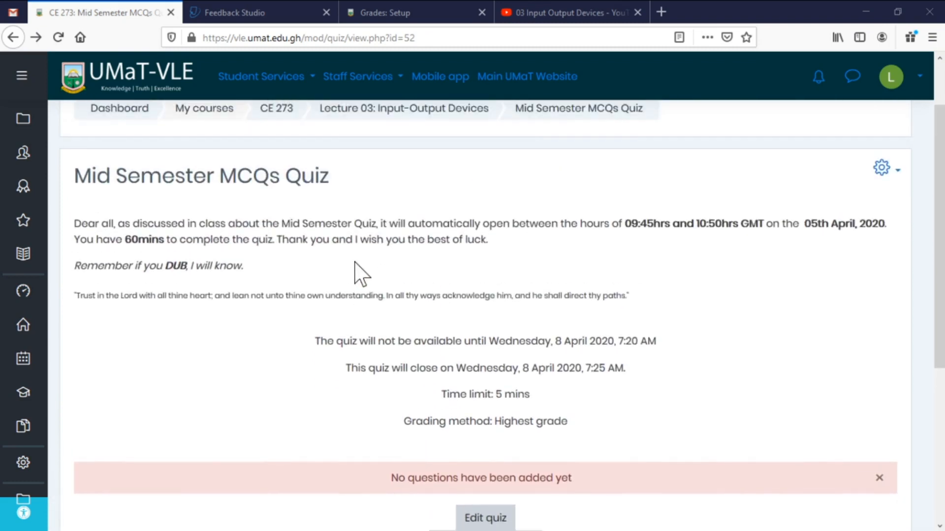
scroll(359, 285, "down", 5)
left_click(486, 378)
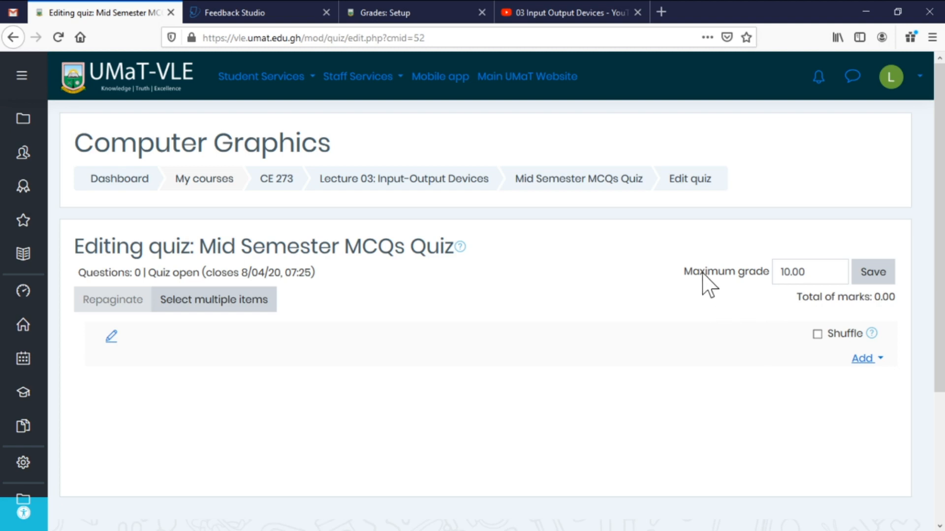
Replace the quiz's maximum grade with 20 and bring up the Add menu for questions.
double_click(790, 271)
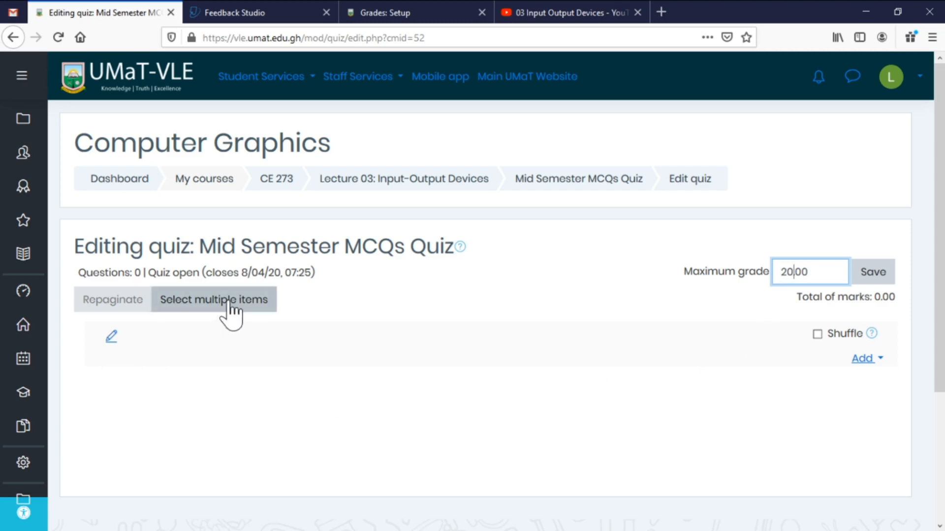
left_click(869, 363)
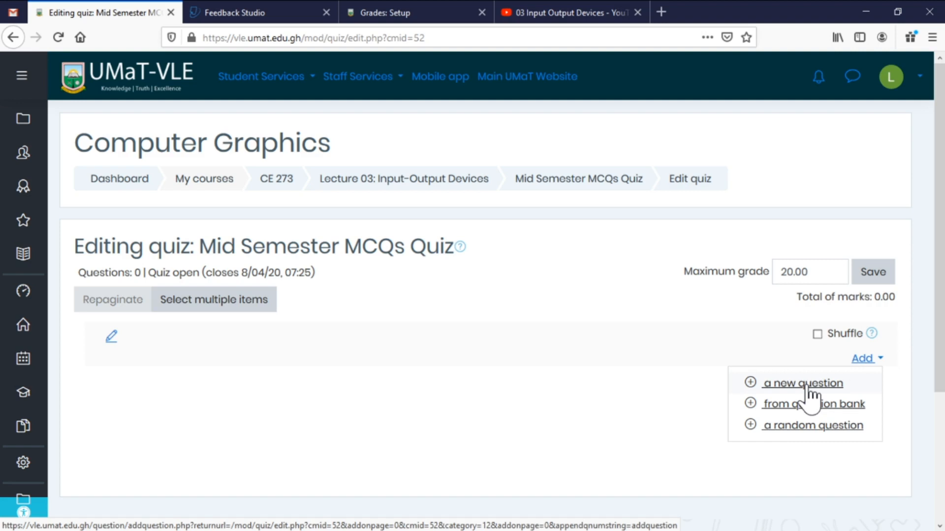
Add all five questions from the Default for CE 273 bank category to the quiz.
left_click(804, 405)
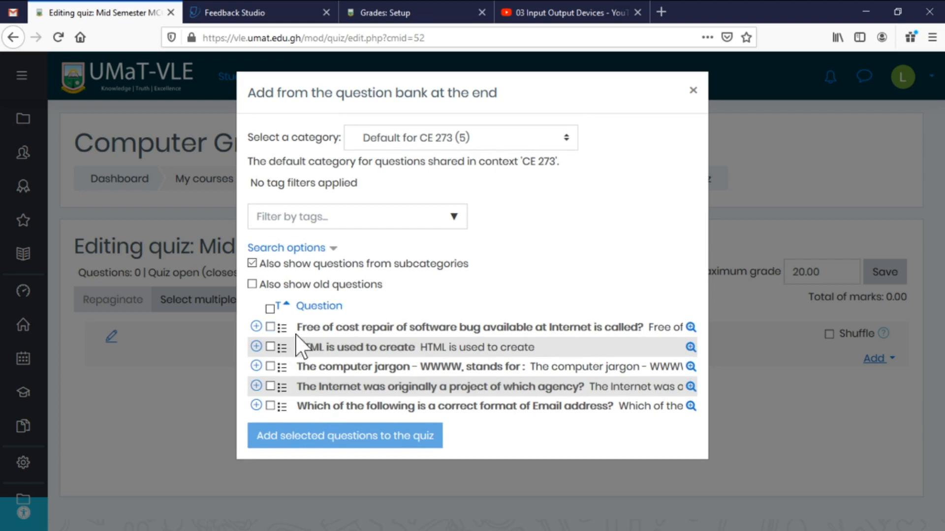
left_click(563, 144)
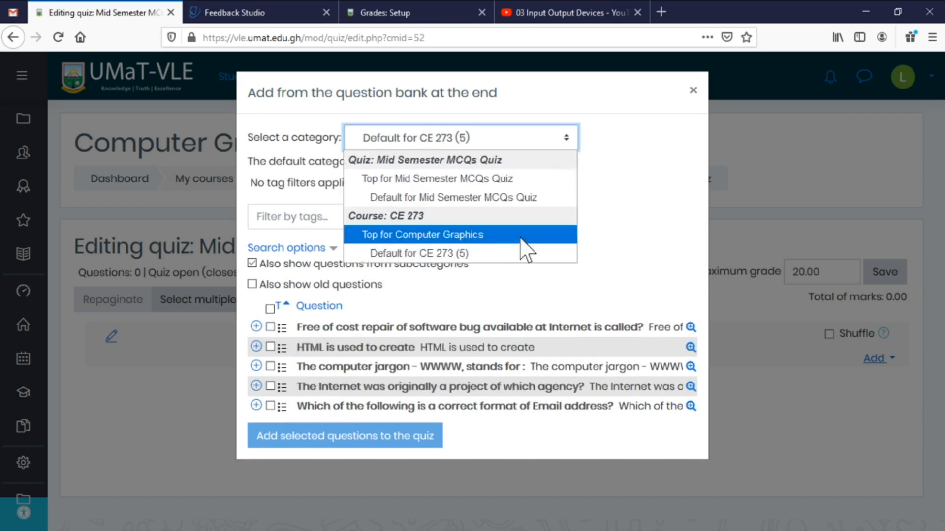
left_click(605, 241)
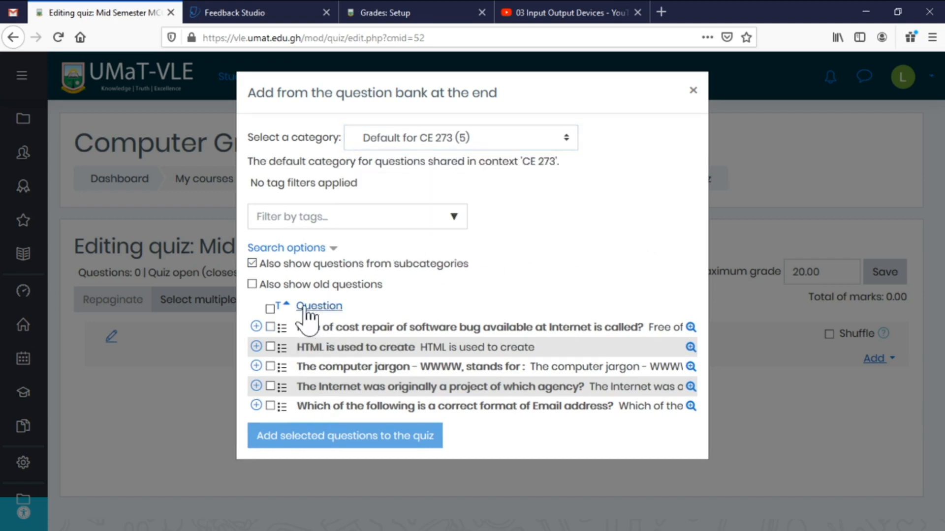
left_click(269, 308)
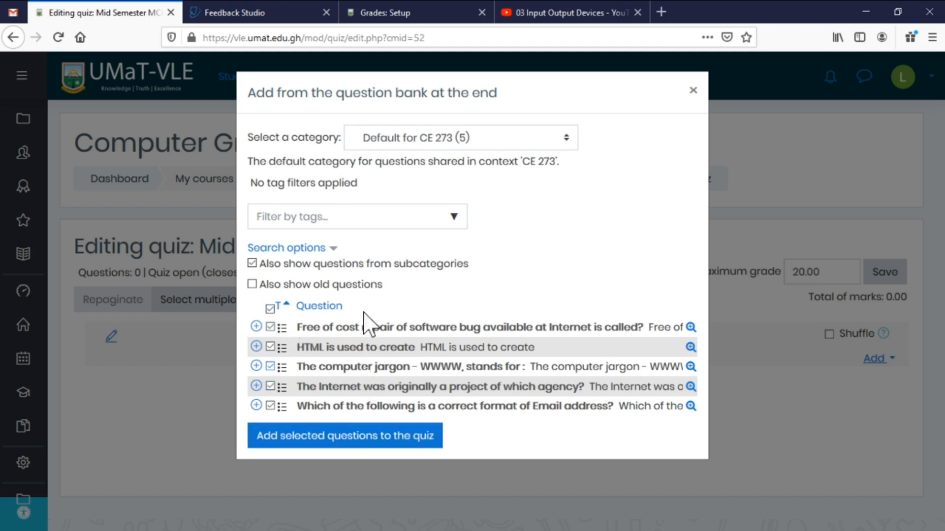
left_click(379, 437)
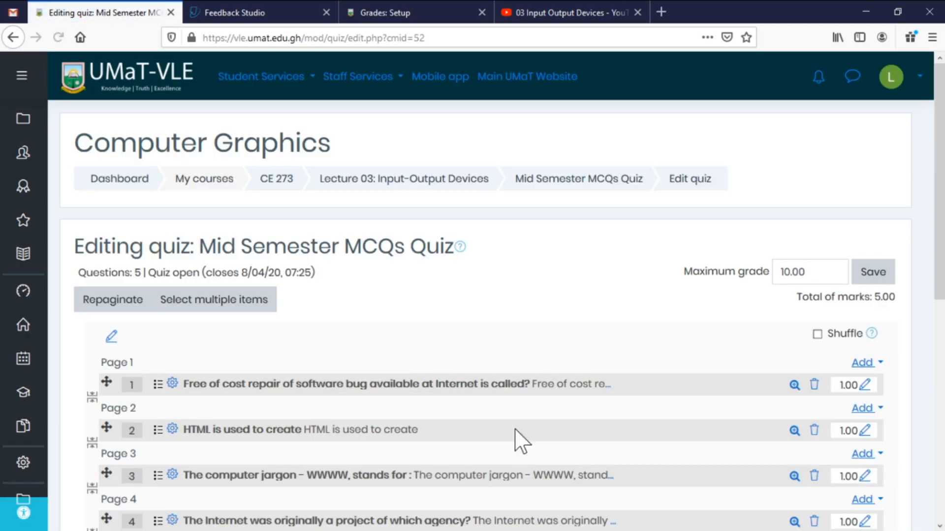
Turn on question shuffling, save the maximum grade as 20.00, and return to CE 273.
scroll(527, 438, "down", 5)
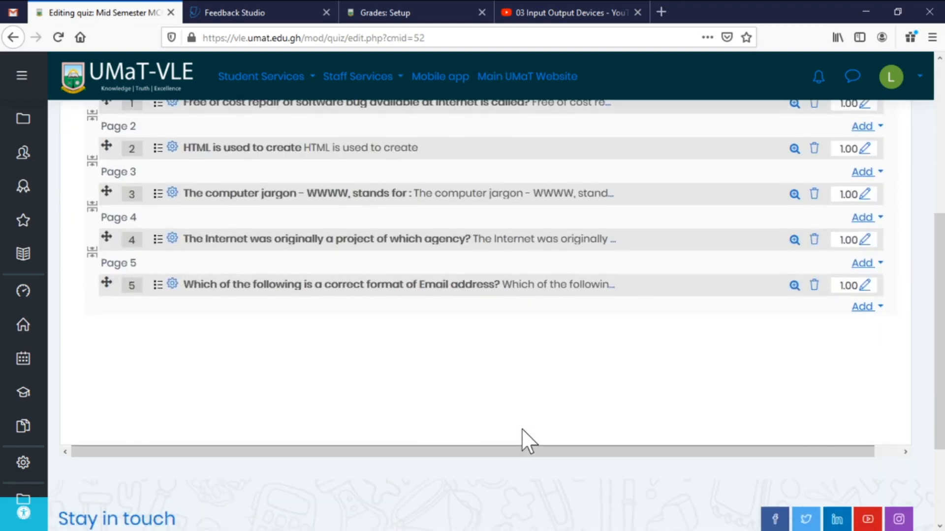
scroll(521, 429, "up", 4)
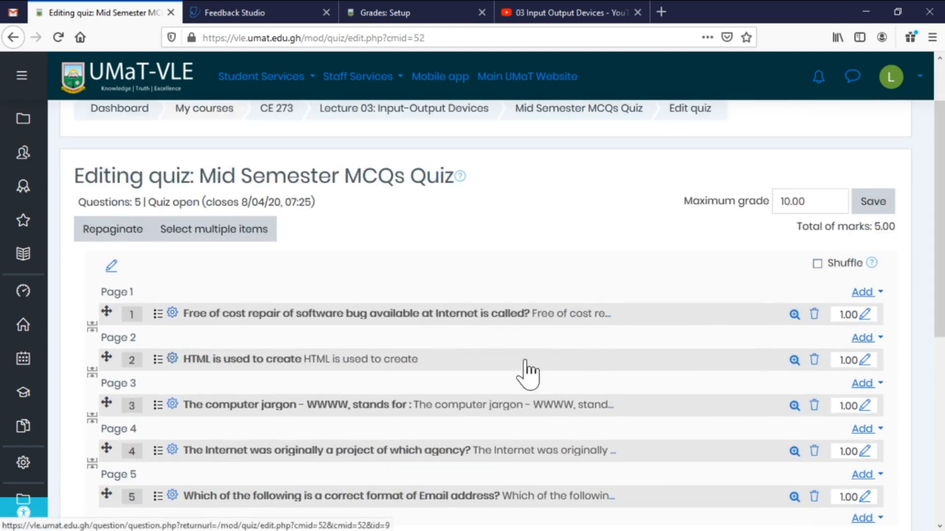
left_click(817, 264)
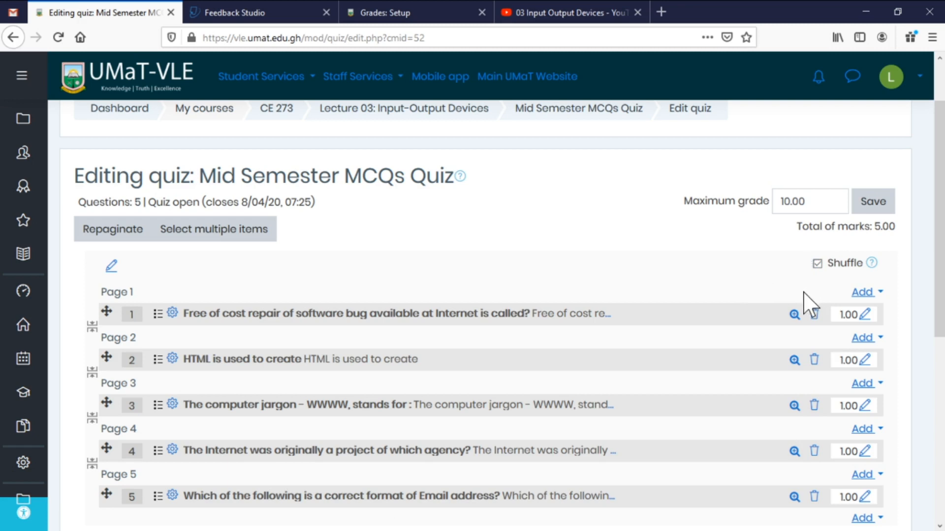
left_click(782, 201)
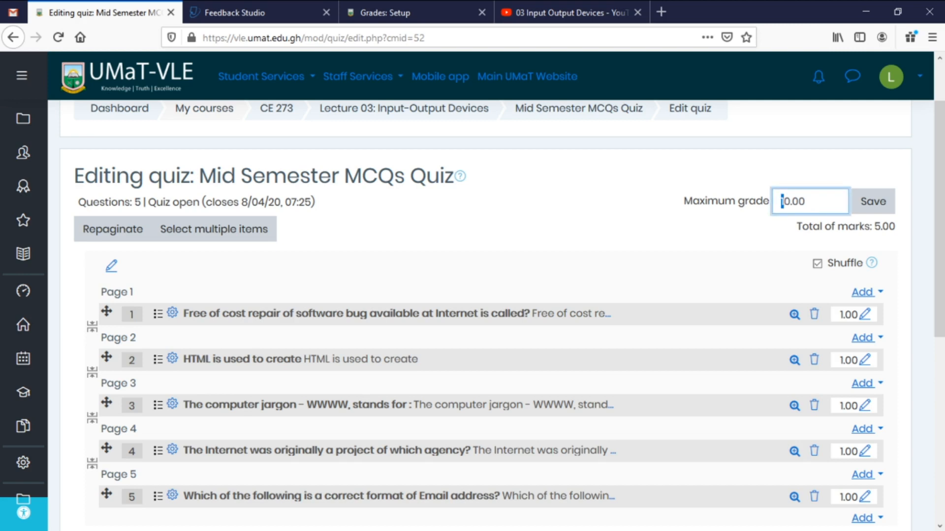
type("2")
left_click(878, 212)
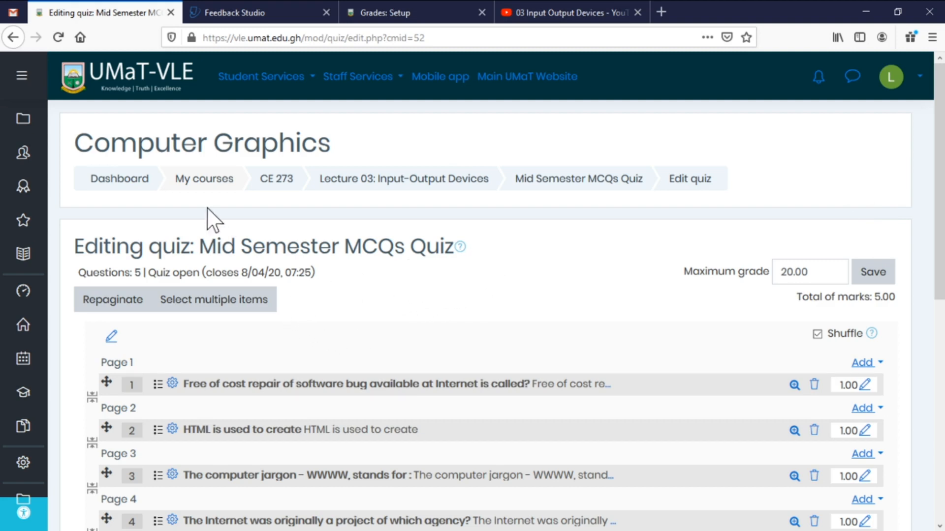
left_click(294, 186)
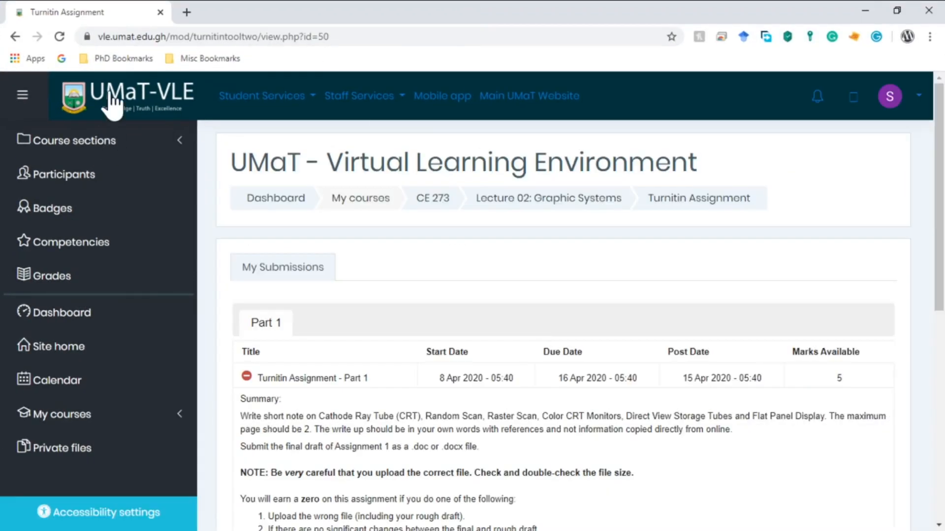
Open the Mid Semester MCQs Quiz from the CE 273 course page.
left_click(433, 199)
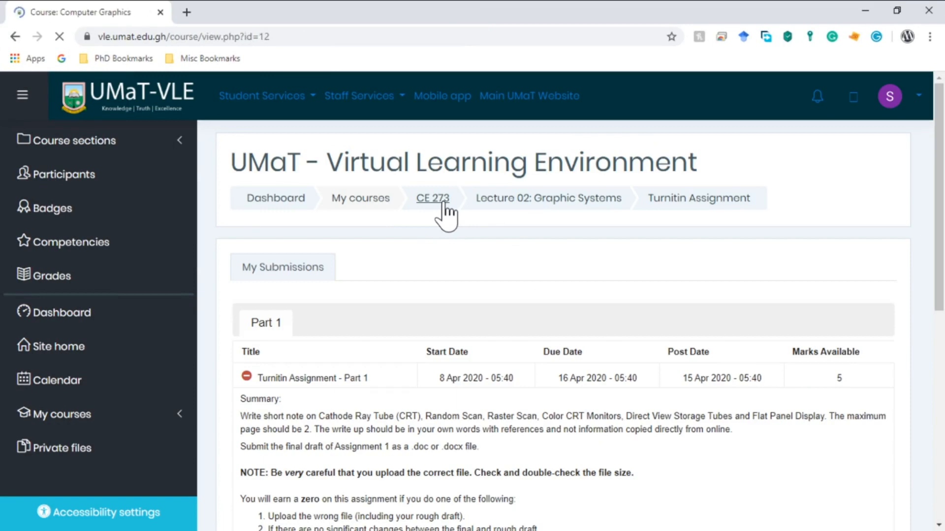
scroll(646, 295, "down", 15)
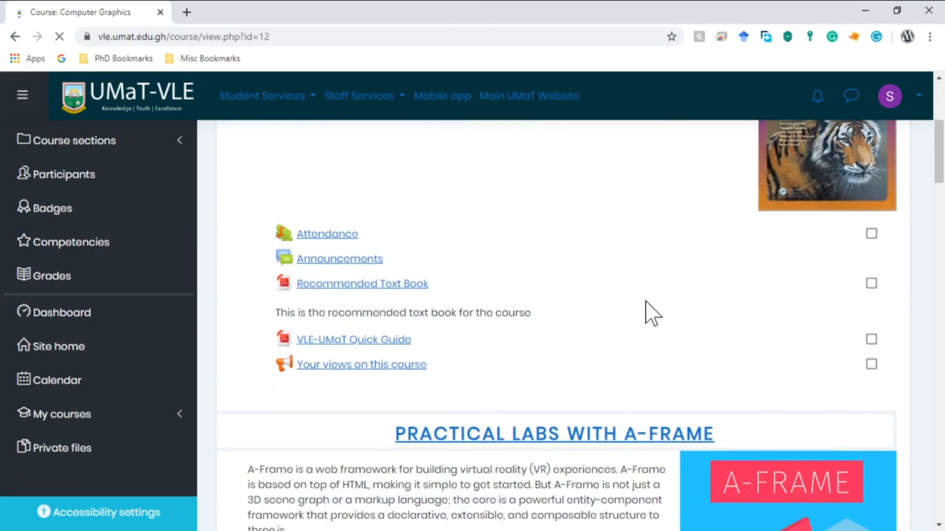
scroll(646, 310, "down", 8)
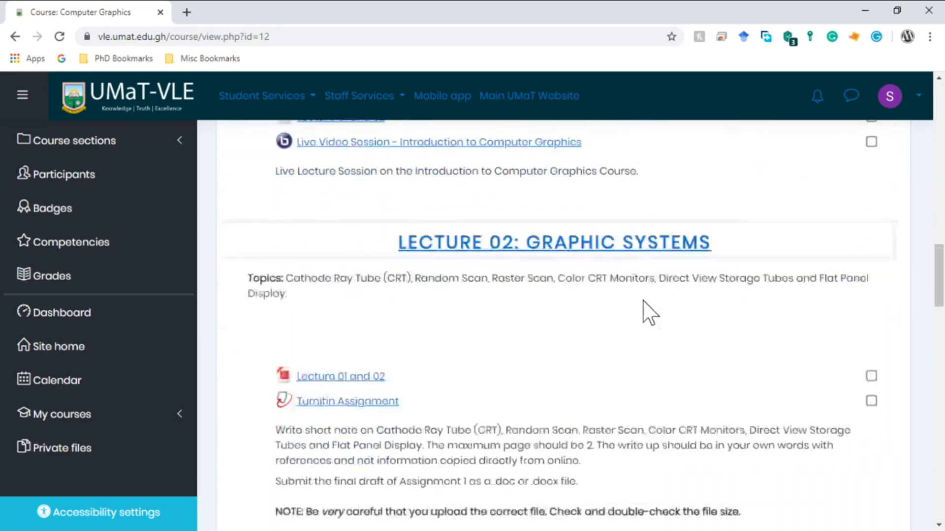
scroll(642, 310, "up", 1)
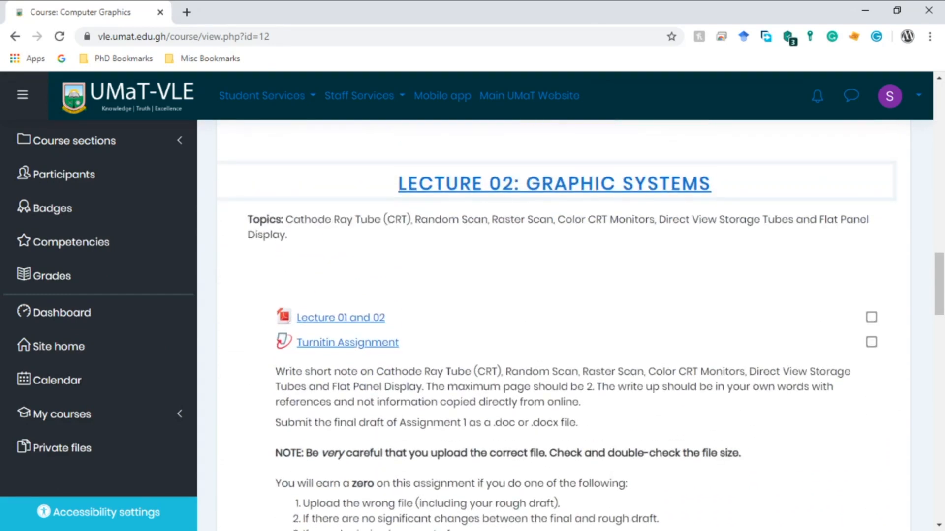
scroll(538, 340, "down", 12)
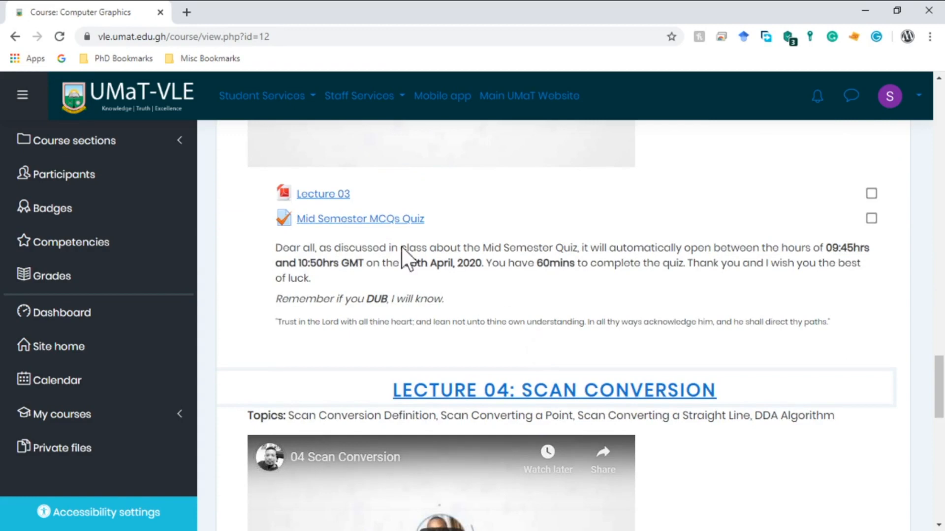
left_click(372, 220)
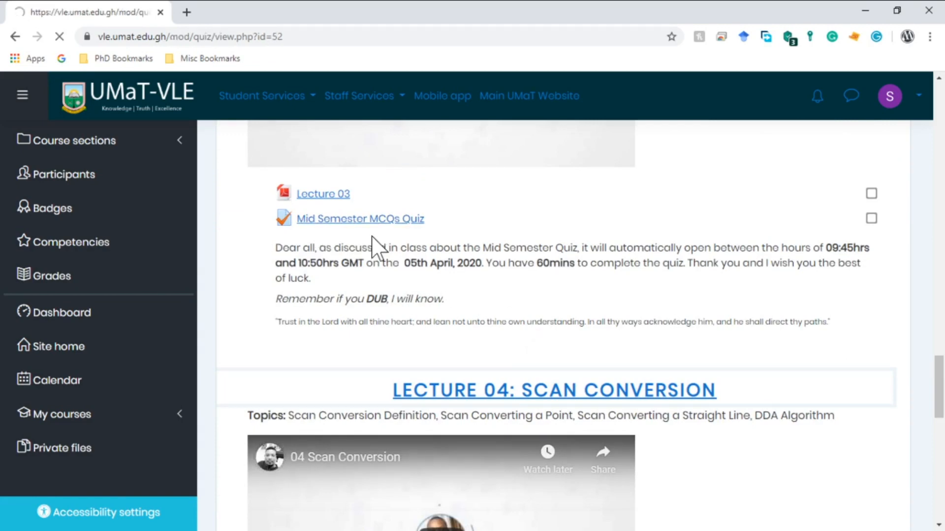
Request a new quiz attempt, noting its 5-minute time limit.
scroll(442, 275, "down", 4)
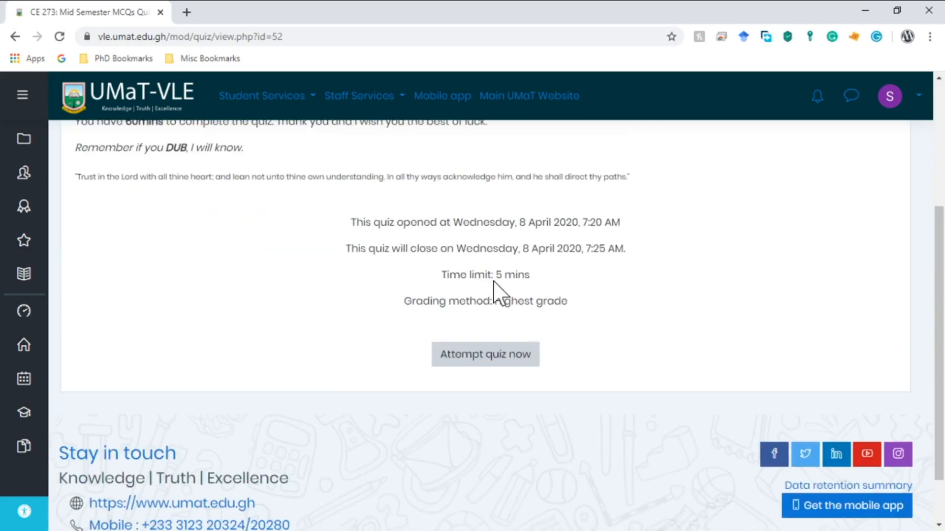
left_click(506, 359)
left_click_drag(496, 274, 527, 295)
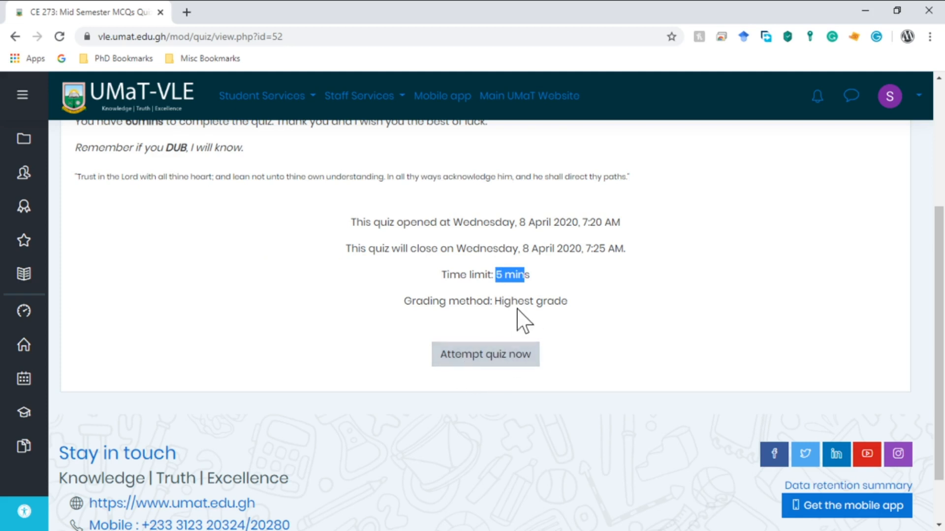
left_click(593, 296)
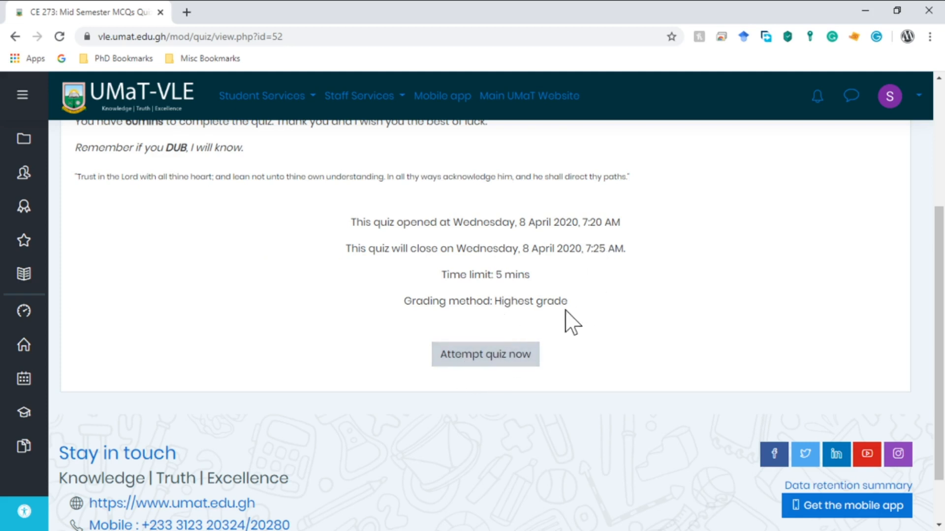
left_click(501, 370)
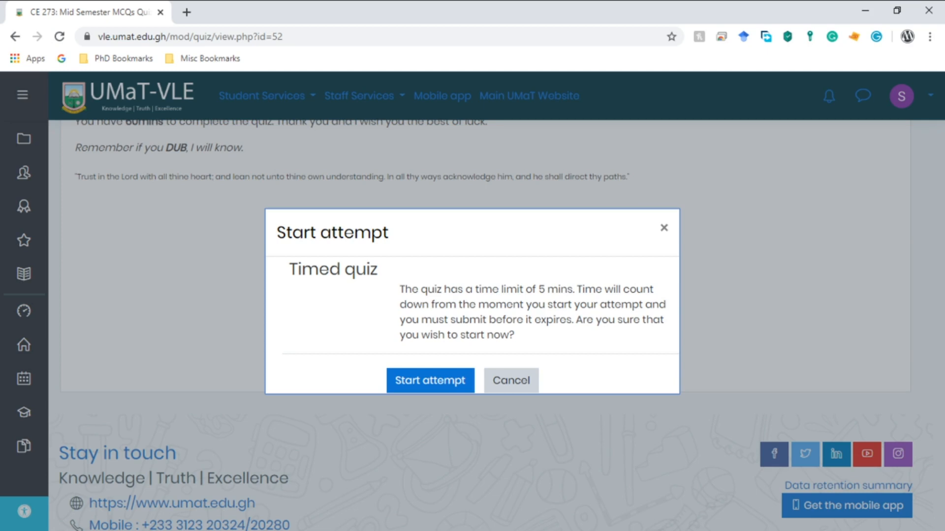
Start the timed attempt and answer question 1 with ARPA and question 2 with web page.
left_click(423, 377)
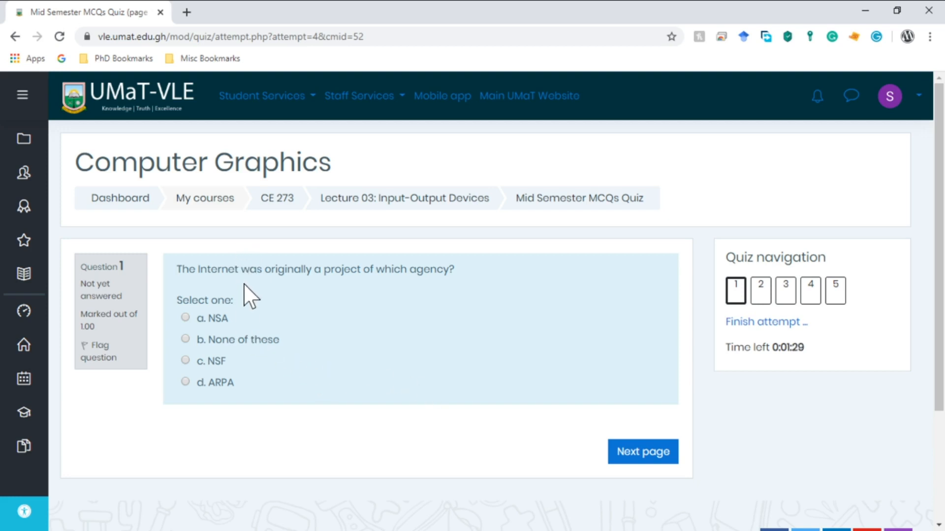
left_click_drag(770, 347, 805, 347)
left_click(185, 383)
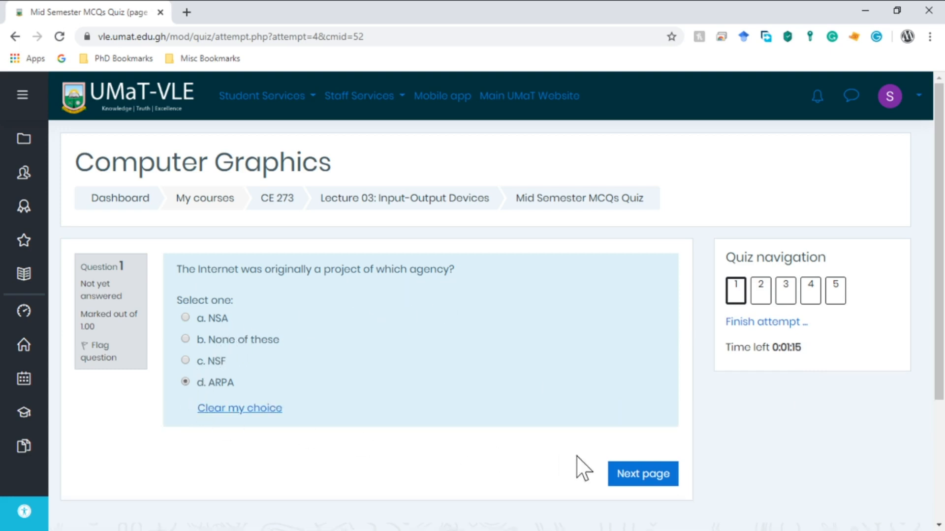
left_click(639, 475)
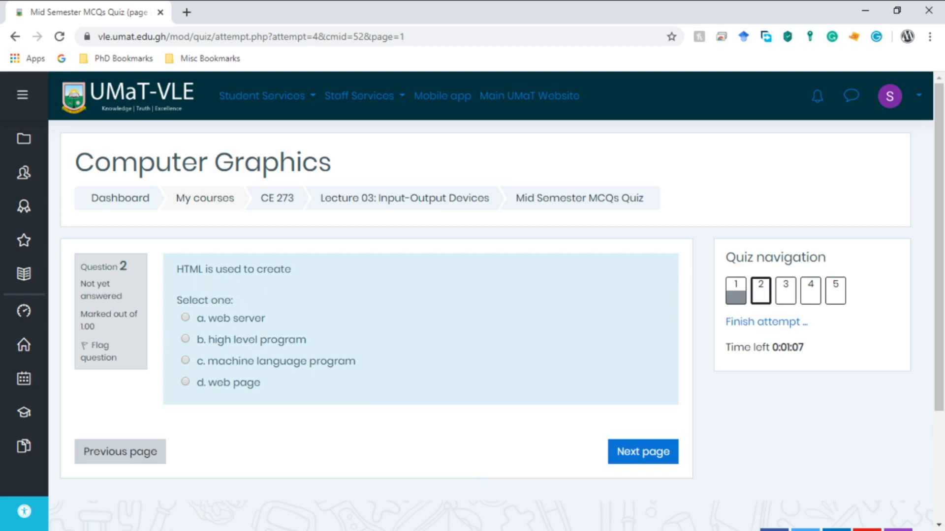
left_click(185, 382)
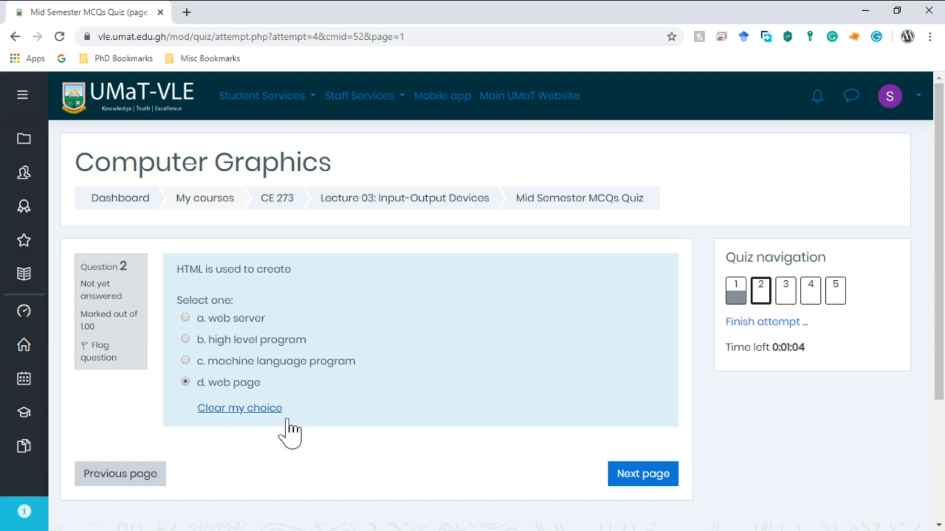
left_click(649, 480)
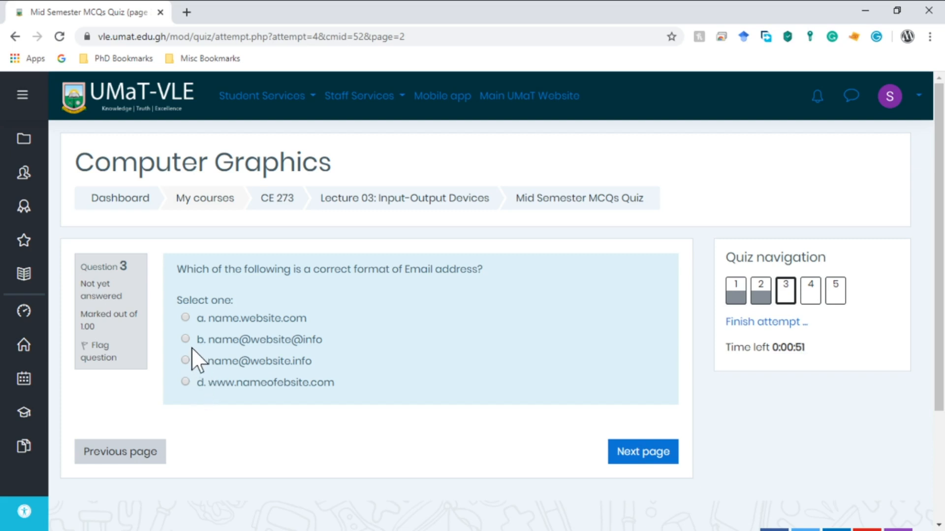
left_click(186, 361)
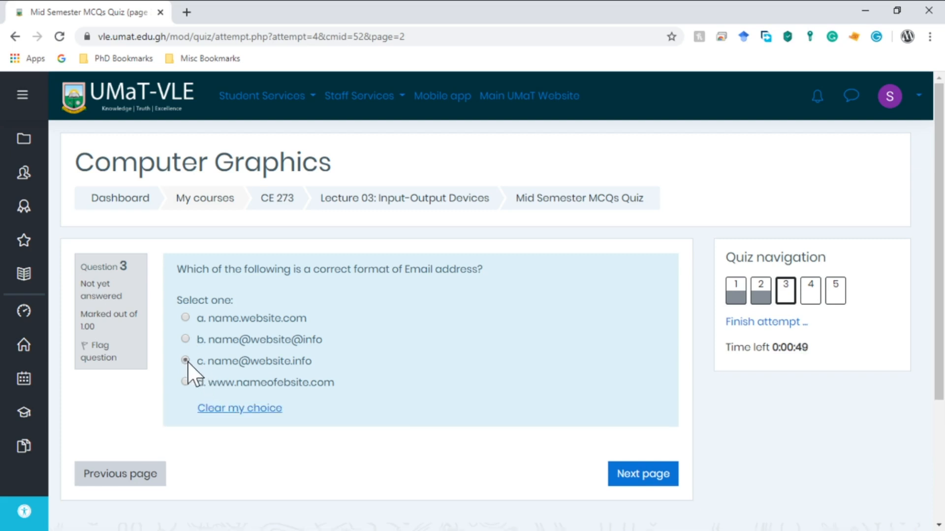
left_click(645, 475)
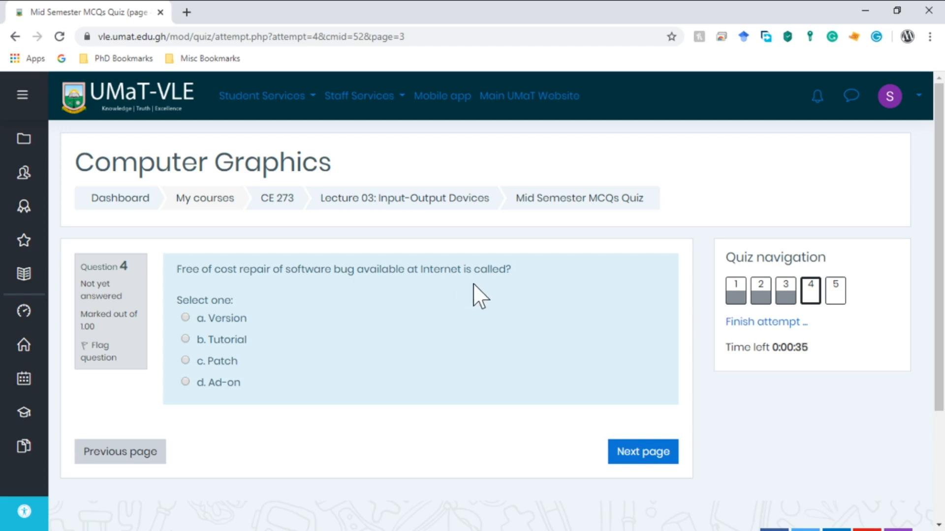
left_click(187, 360)
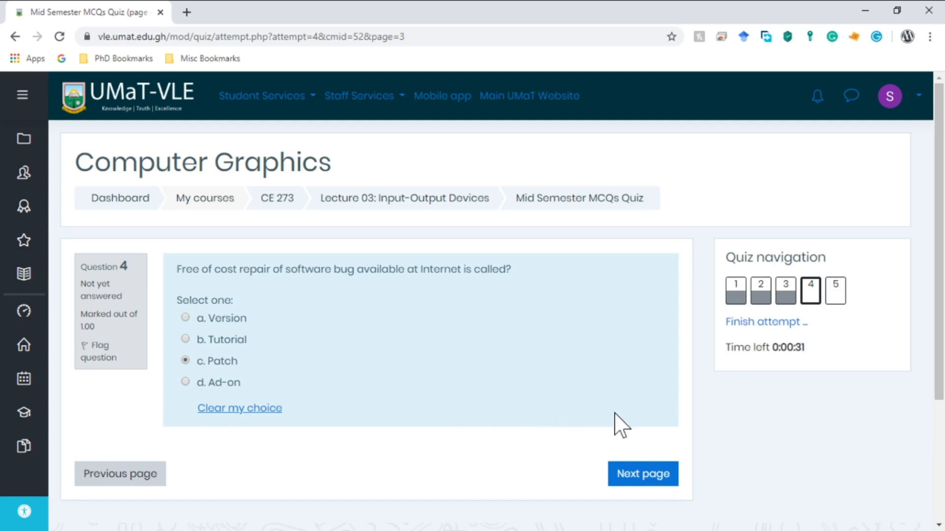
left_click(653, 479)
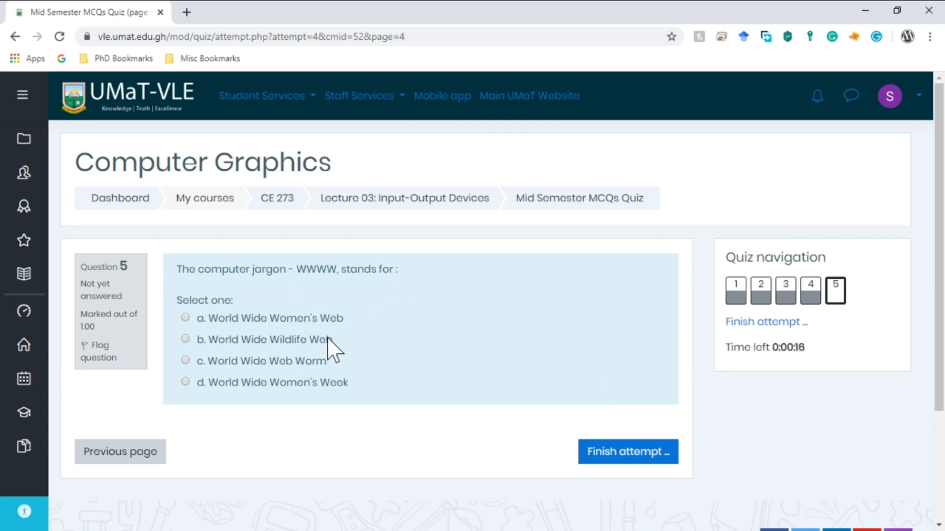
left_click(291, 365)
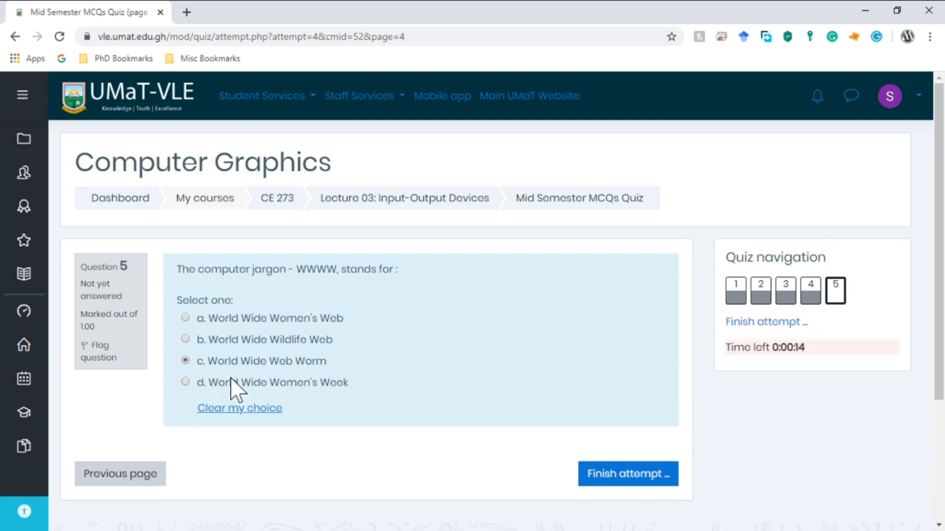
left_click(639, 478)
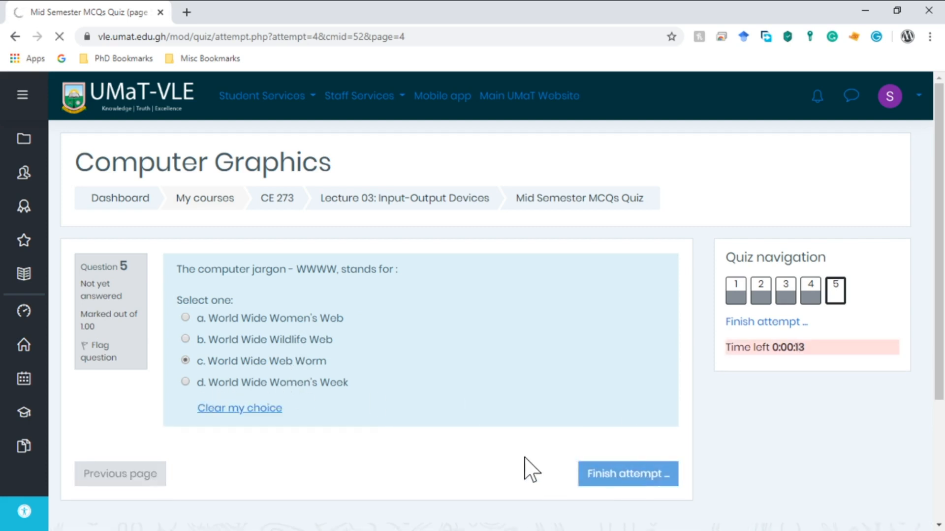
scroll(268, 430, "down", 5)
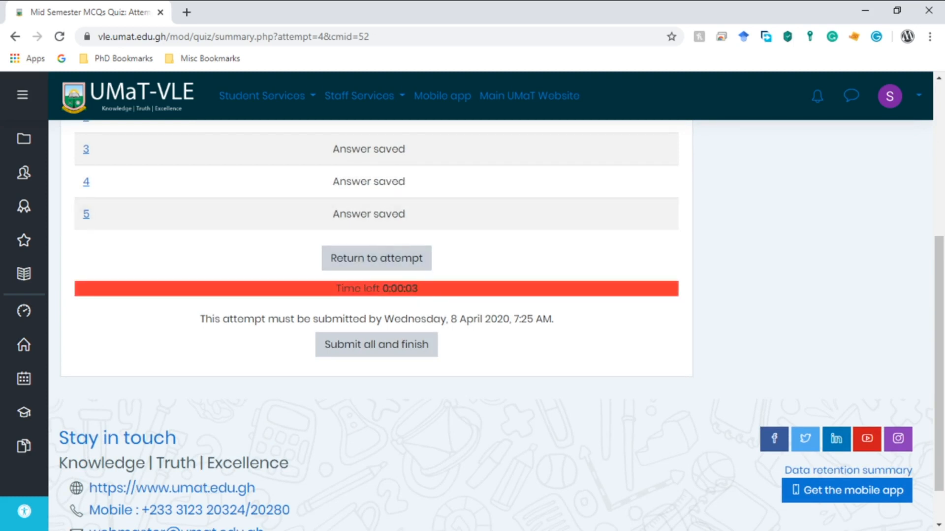
Submit all answers and confirm the final submission of the attempt.
left_click(377, 350)
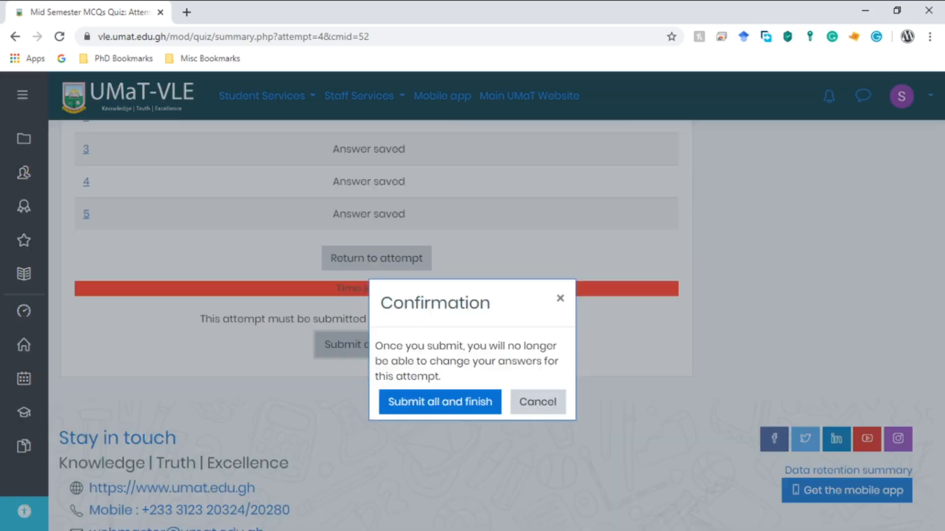
left_click(445, 413)
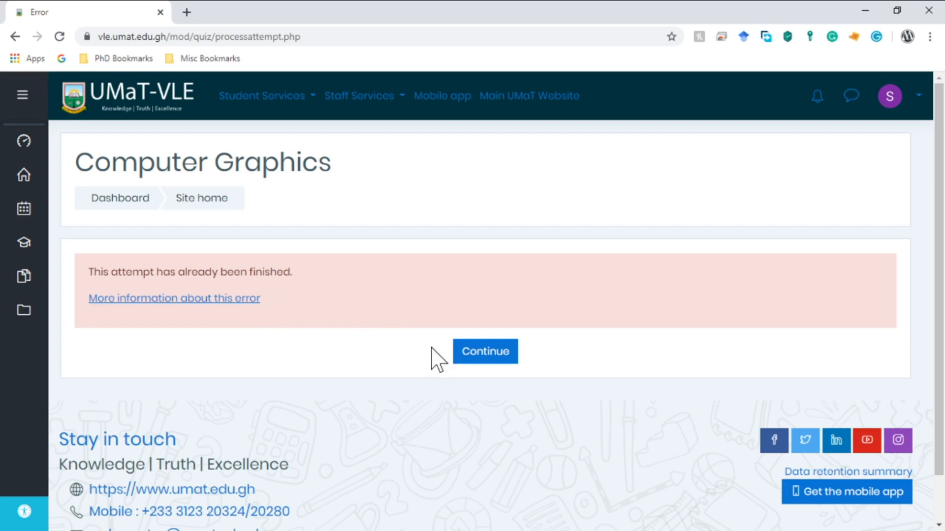
Return to the quiz page showing 20.00/20.00, then open Grades from the navigation drawer.
left_click(507, 362)
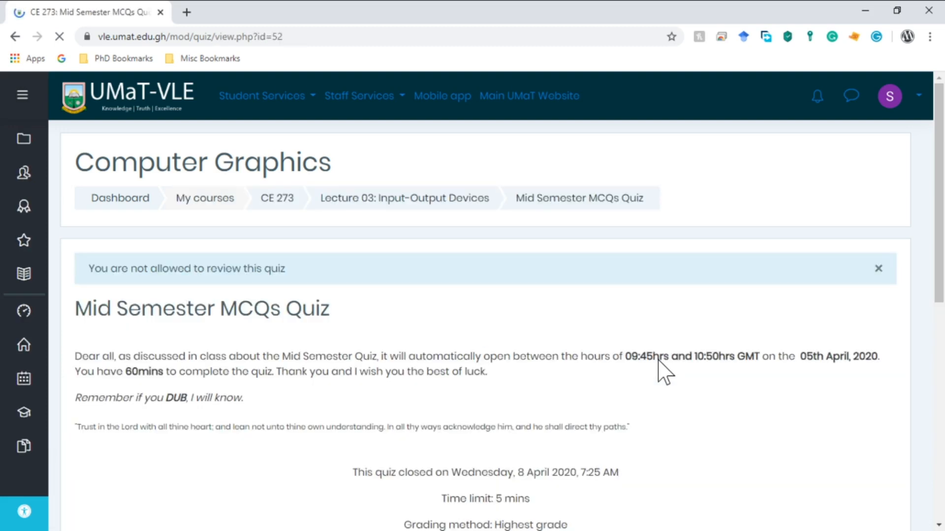
scroll(662, 372, "down", 6)
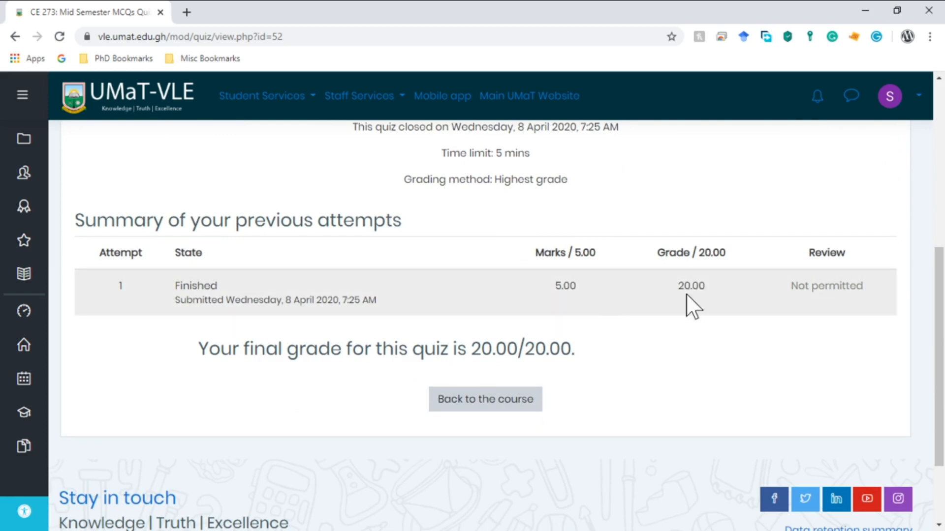
left_click(22, 95)
scroll(170, 312, "down", 5)
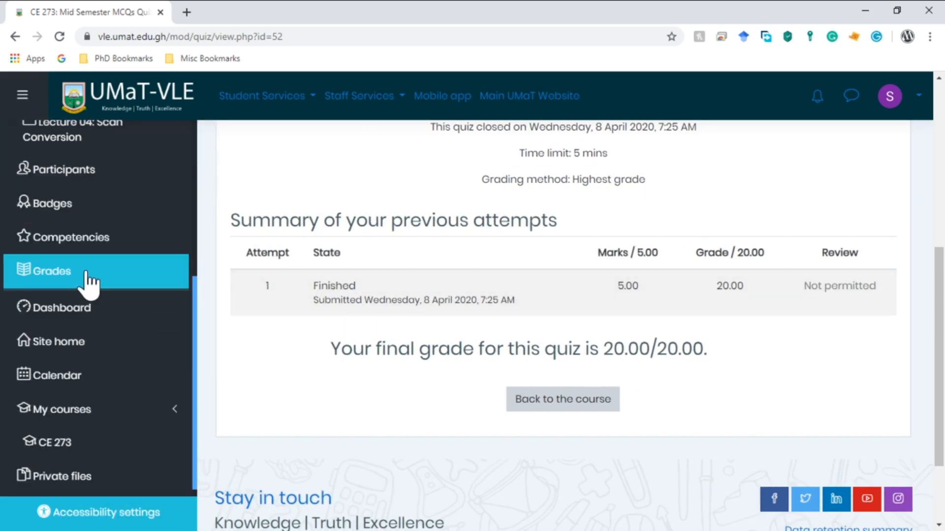
left_click(94, 283)
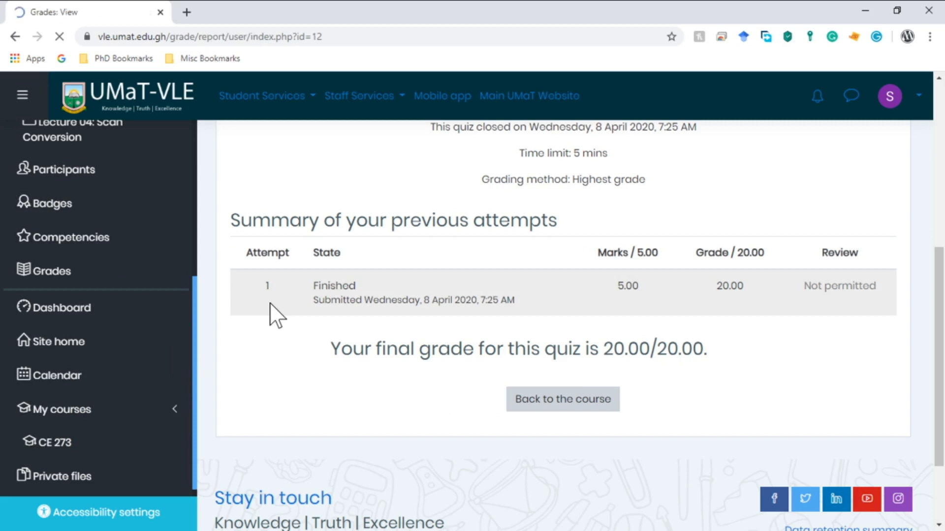
Scroll the grade report to check Mid Semester MCQs Quiz scored 20.00 in range 0–20.
scroll(730, 232, "down", 4)
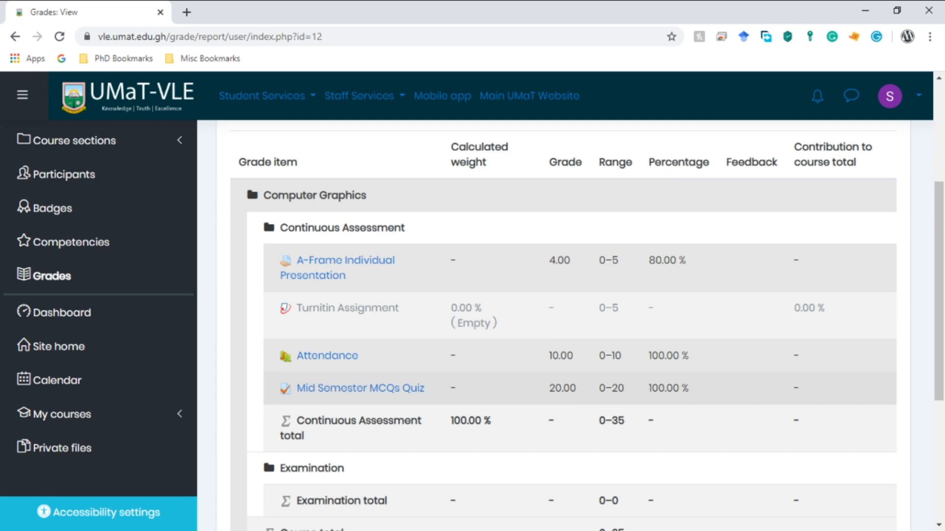
scroll(569, 397, "down", 4)
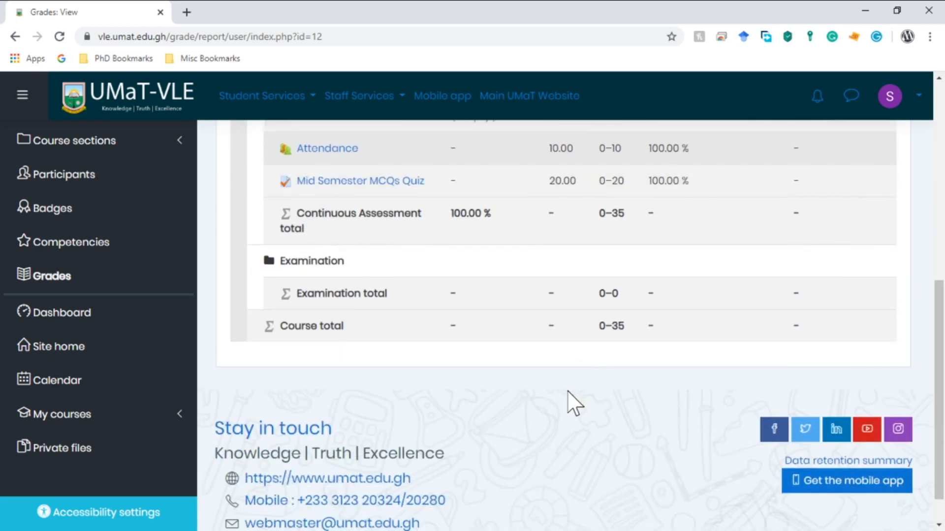
scroll(586, 266, "up", 7)
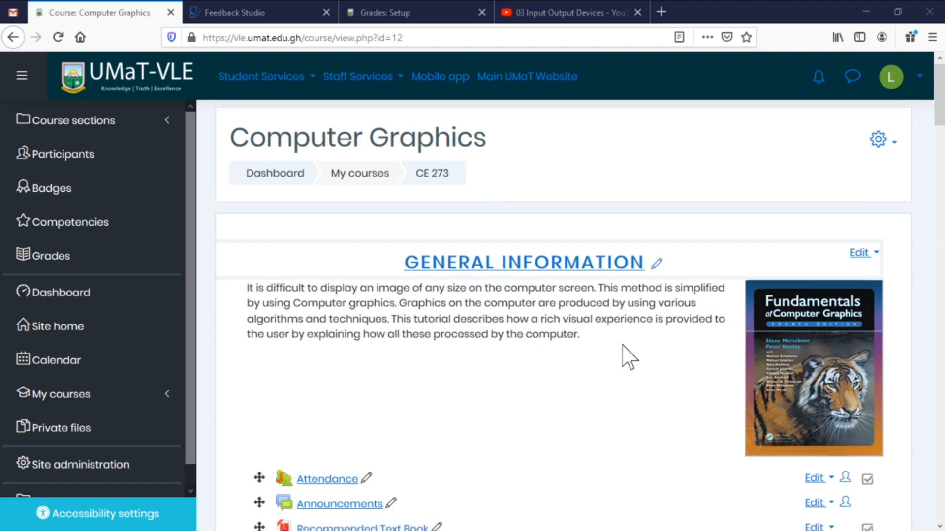
Scroll the Computer Graphics course page down to A-Frame Individual Presentation and Lecture 01.
scroll(628, 355, "down", 10)
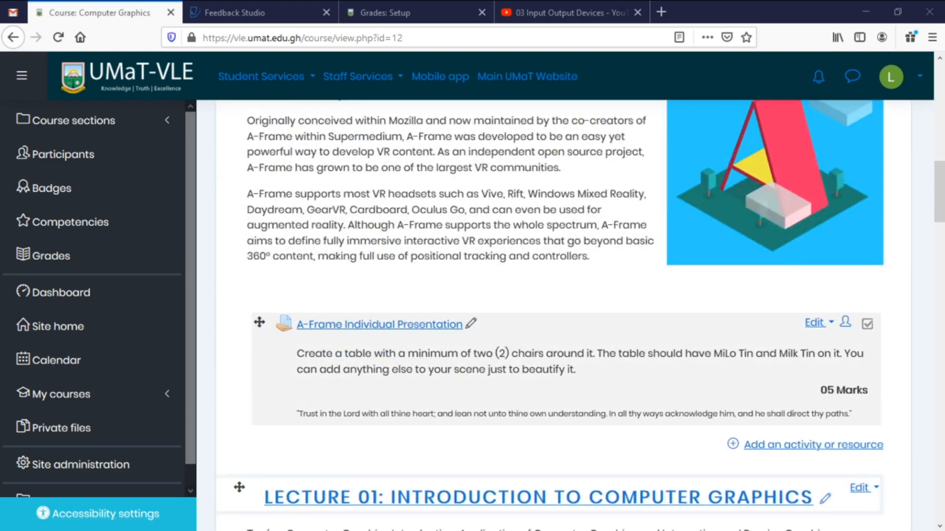
scroll(603, 346, "down", 2)
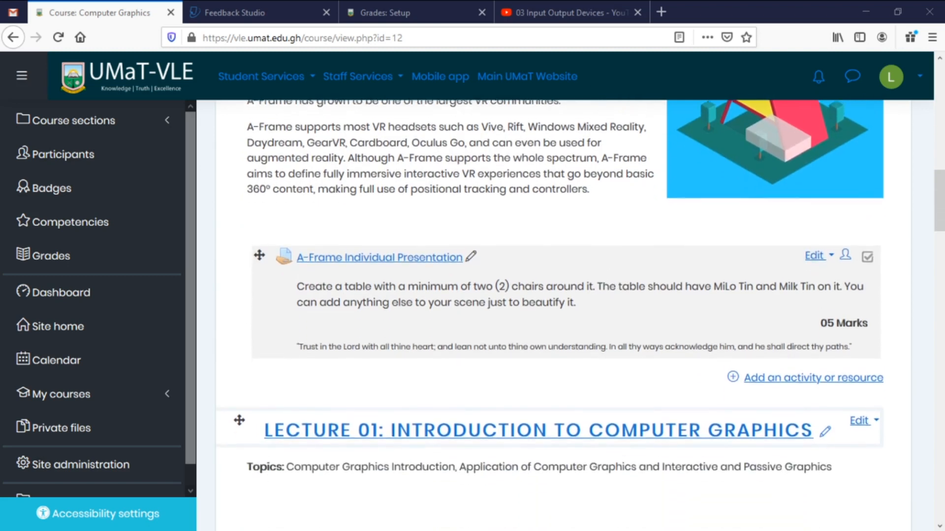